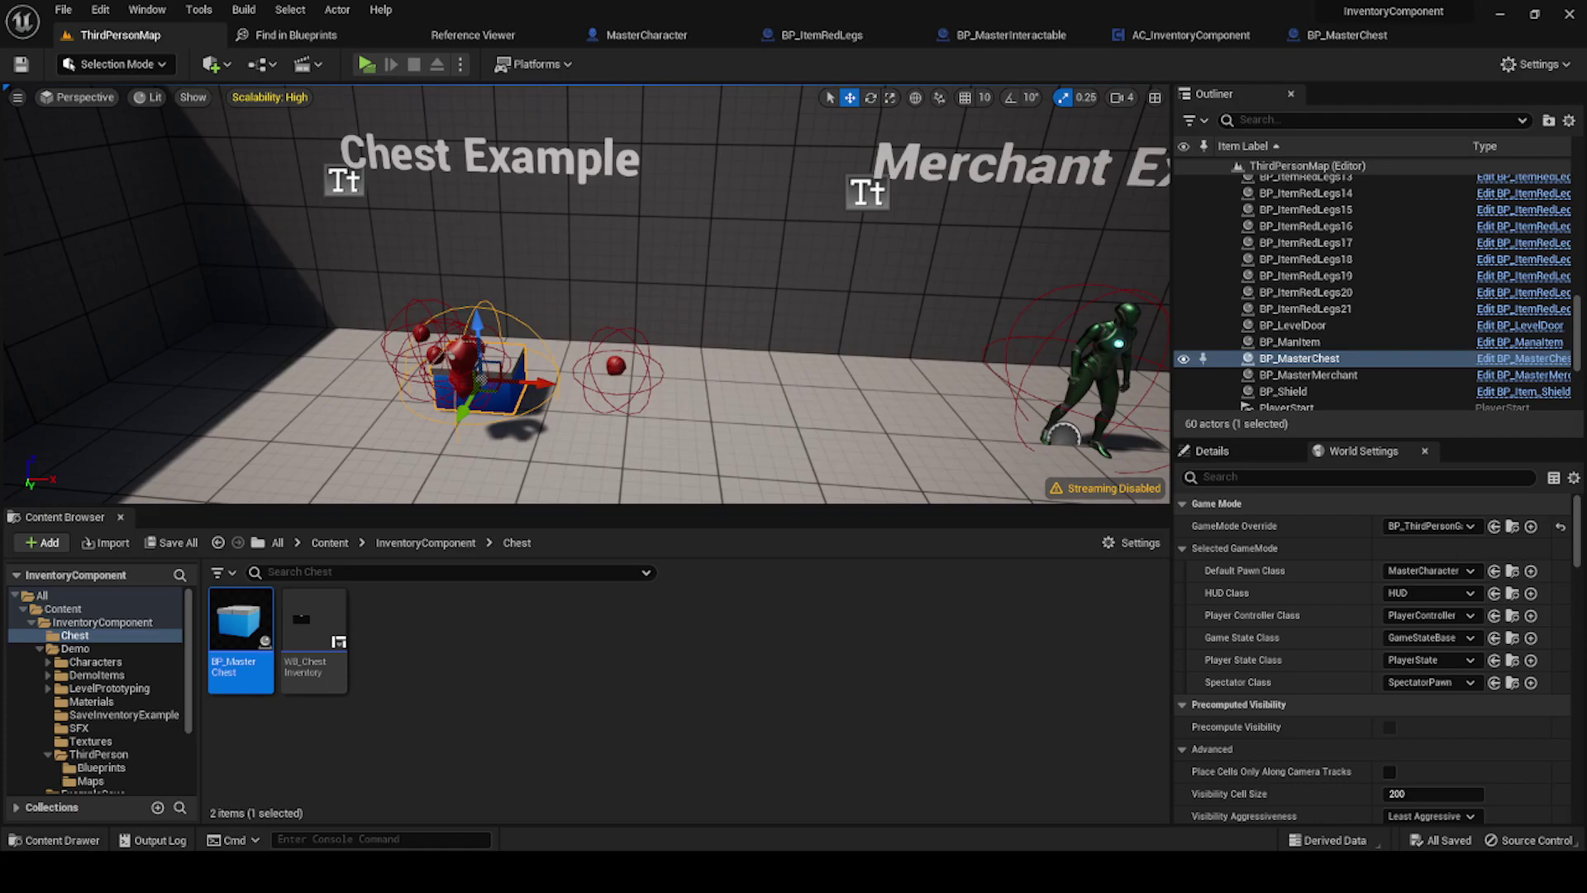
Step: Survey the chest and Merchant Example area in the viewport, then start a play-in-editor session
{"action": "left_click_drag", "start_coordinate": [670, 299], "coordinate": [786, 236]}
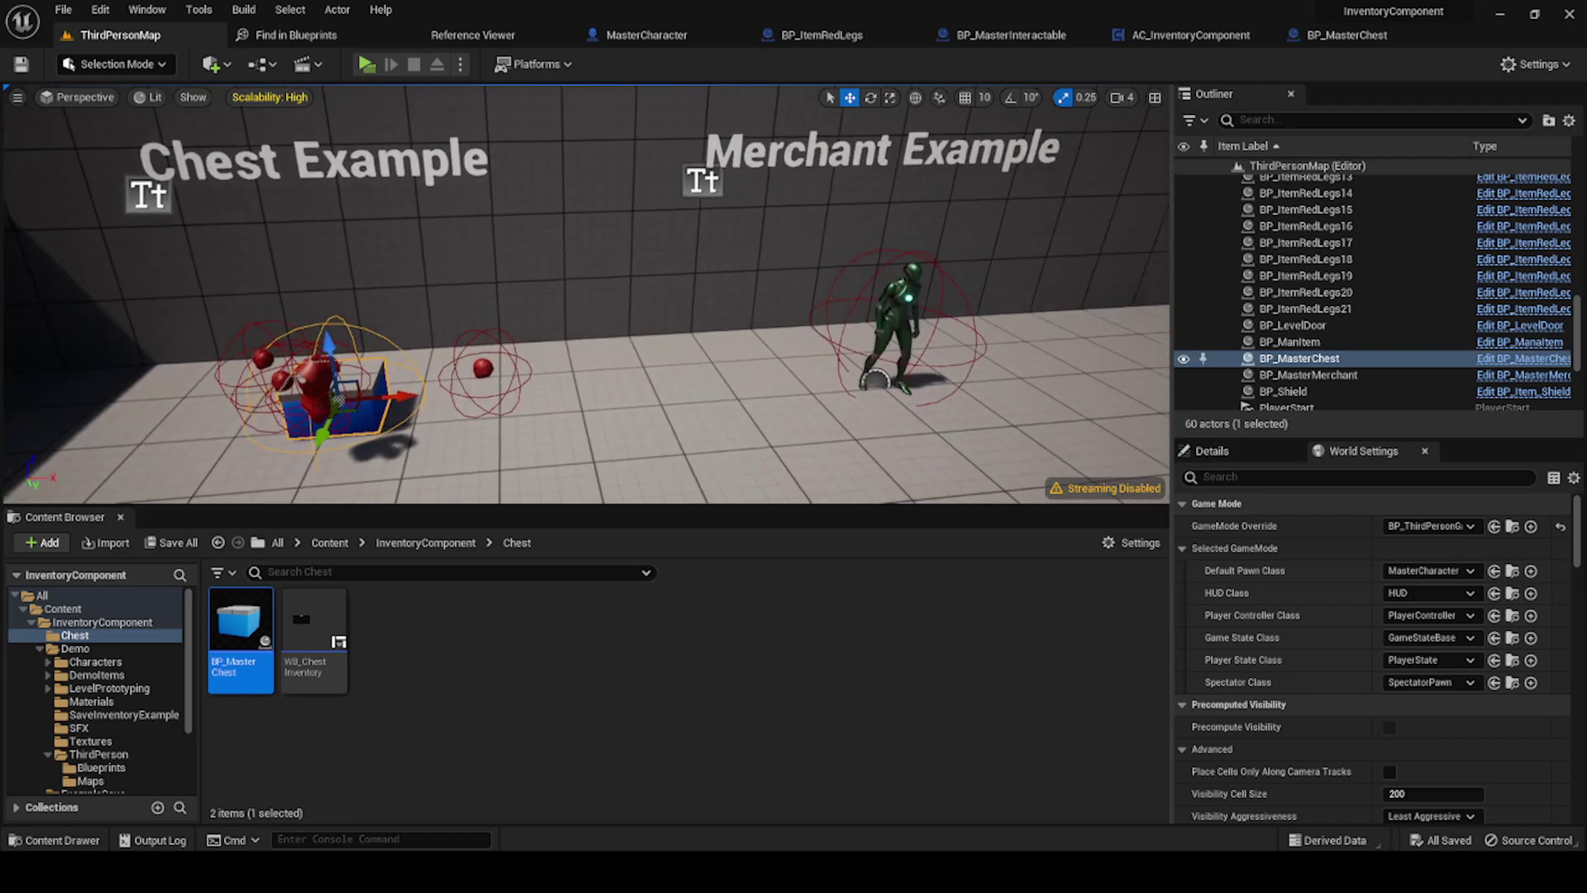
{"action": "mouse_move", "coordinate": [196, 287]}
{"action": "left_mouse_down"}
{"action": "mouse_move", "coordinate": [272, 207]}
{"action": "mouse_move", "coordinate": [353, 362]}
{"action": "left_mouse_up"}
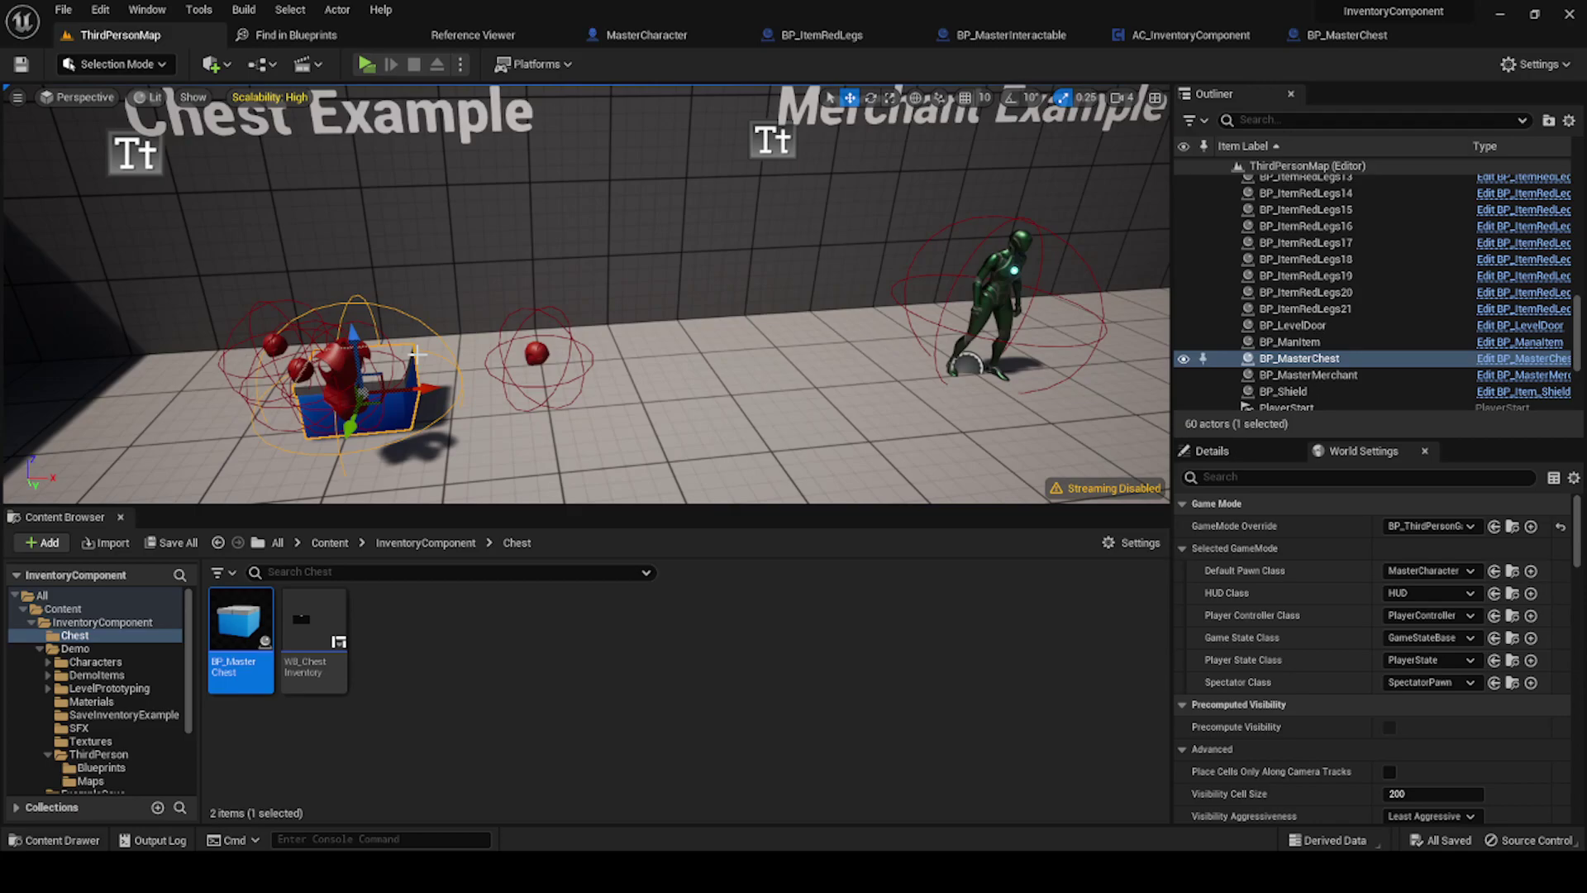
{"action": "left_click", "coordinate": [480, 224]}
{"action": "left_click_drag", "start_coordinate": [480, 225], "coordinate": [411, 469]}
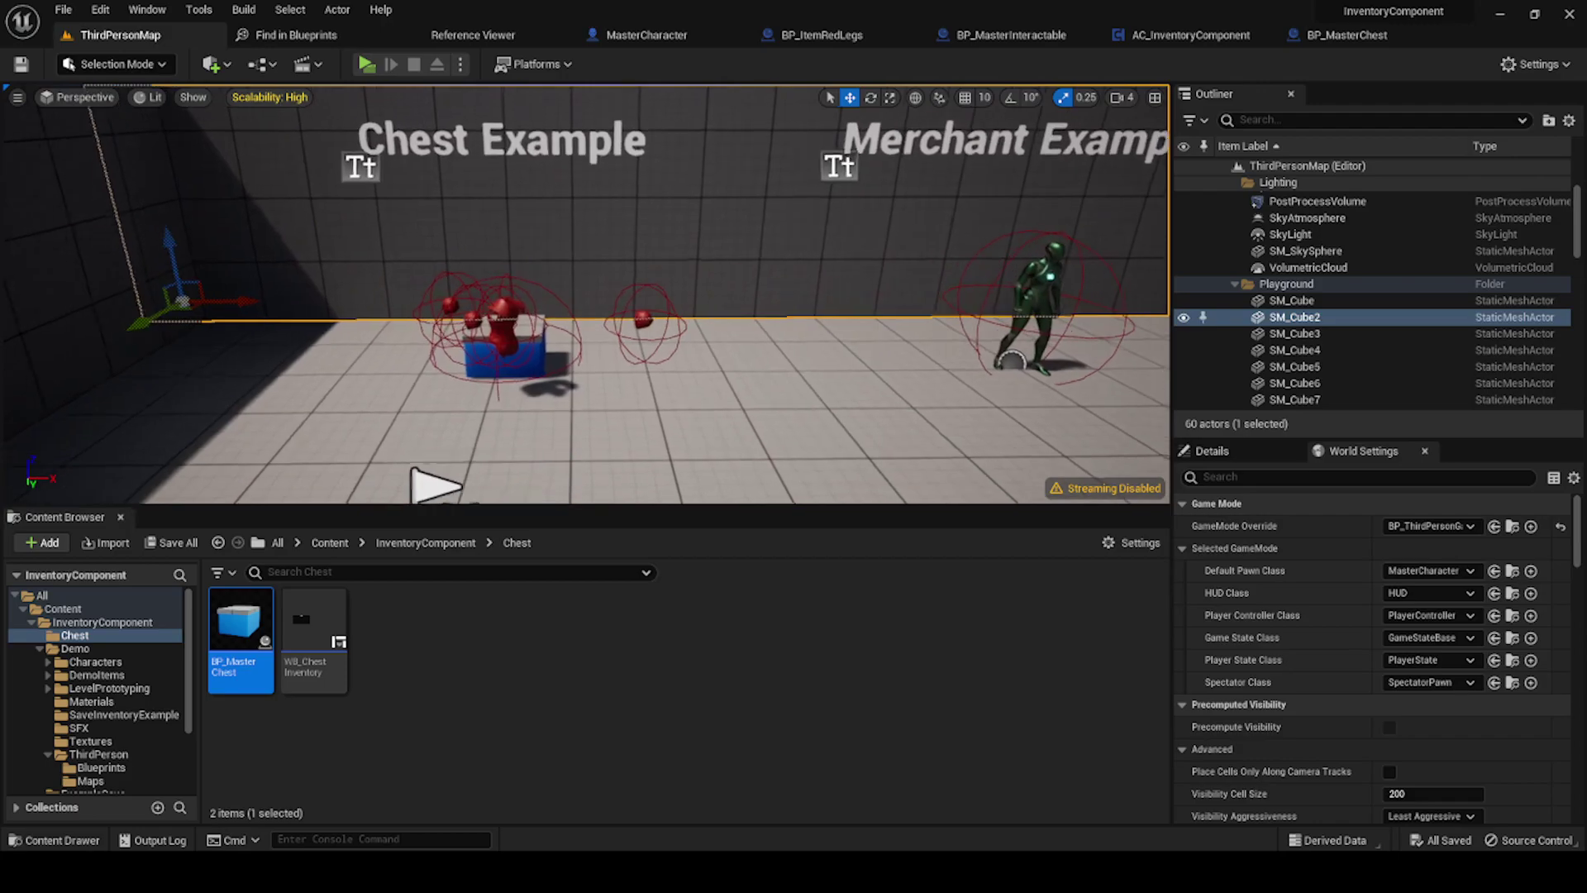
{"action": "scroll", "coordinate": [449, 251], "scroll_direction": "up", "scroll_amount": 1}
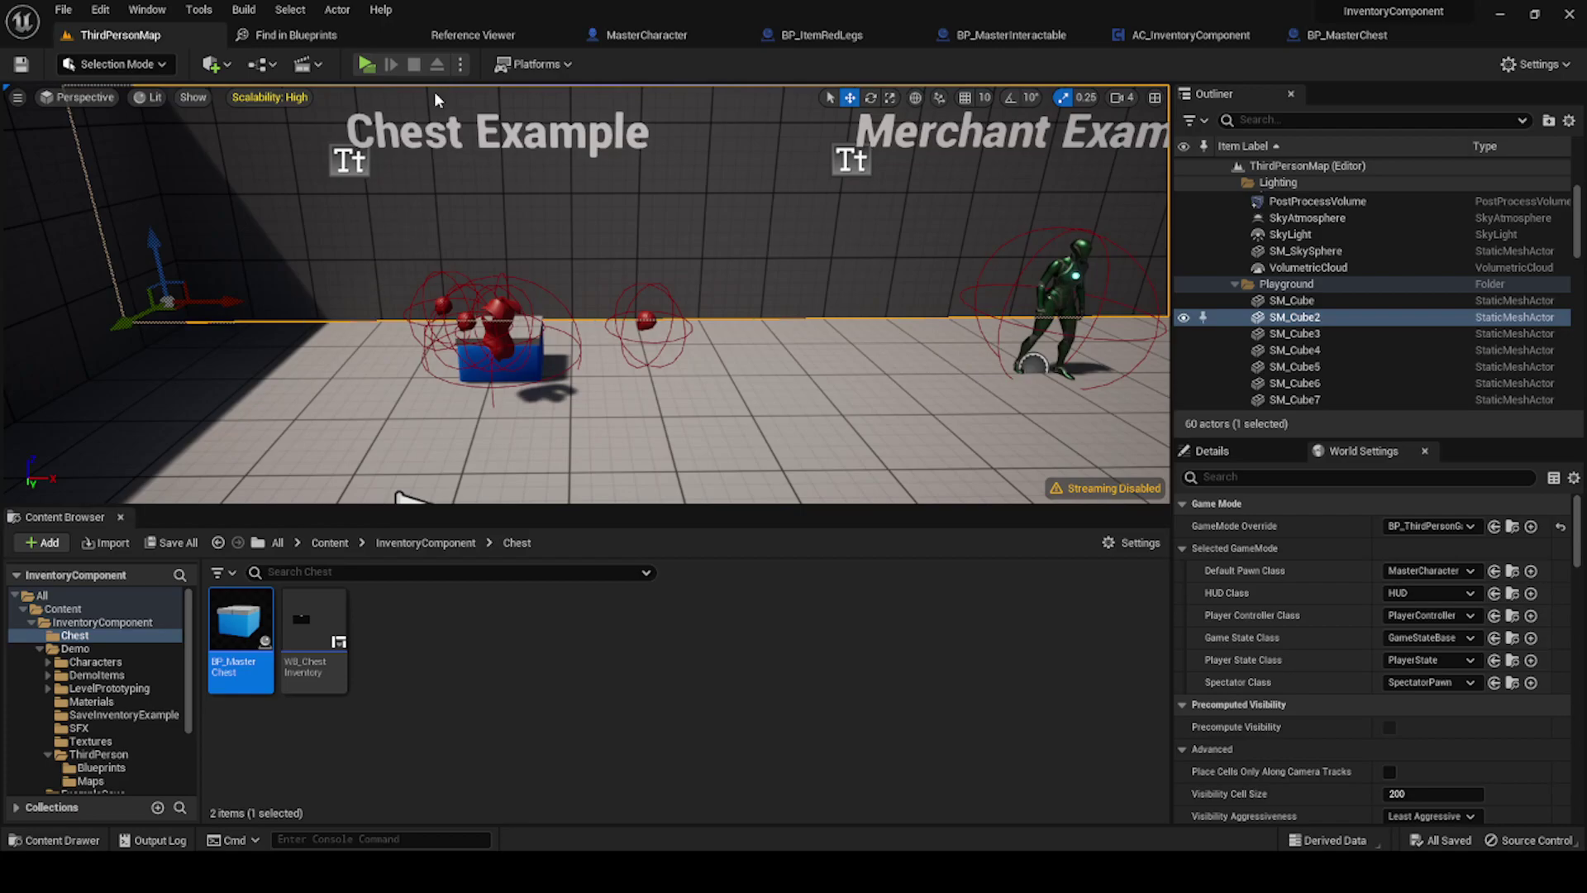
{"action": "right_click_drag", "start_coordinate": [592, 210], "coordinate": [584, 210]}
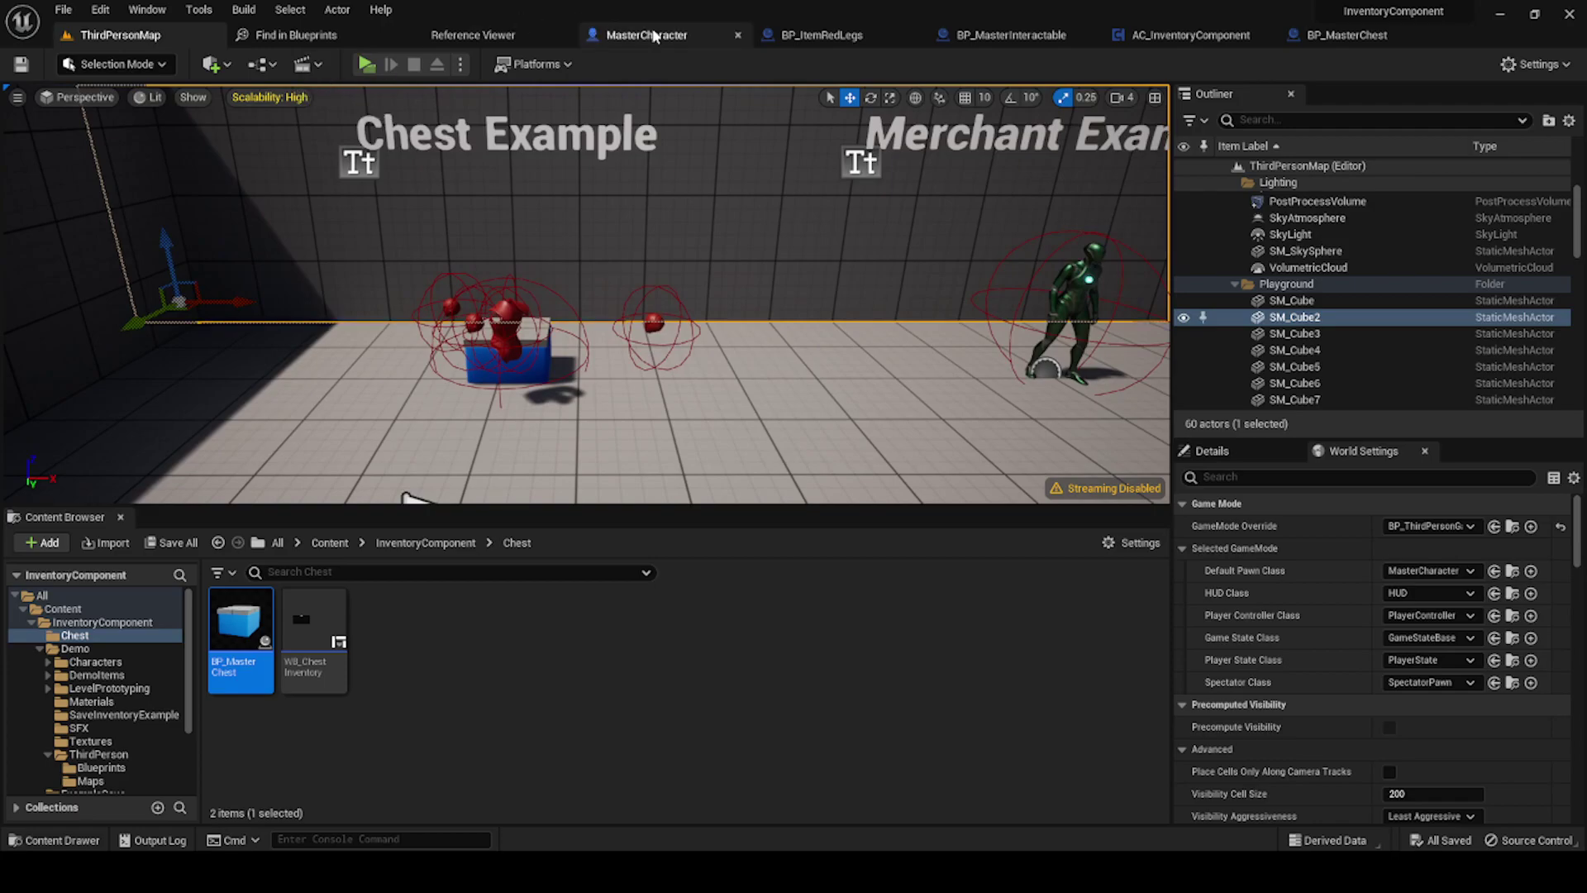
{"action": "right_click_drag", "start_coordinate": [608, 237], "coordinate": [773, 240]}
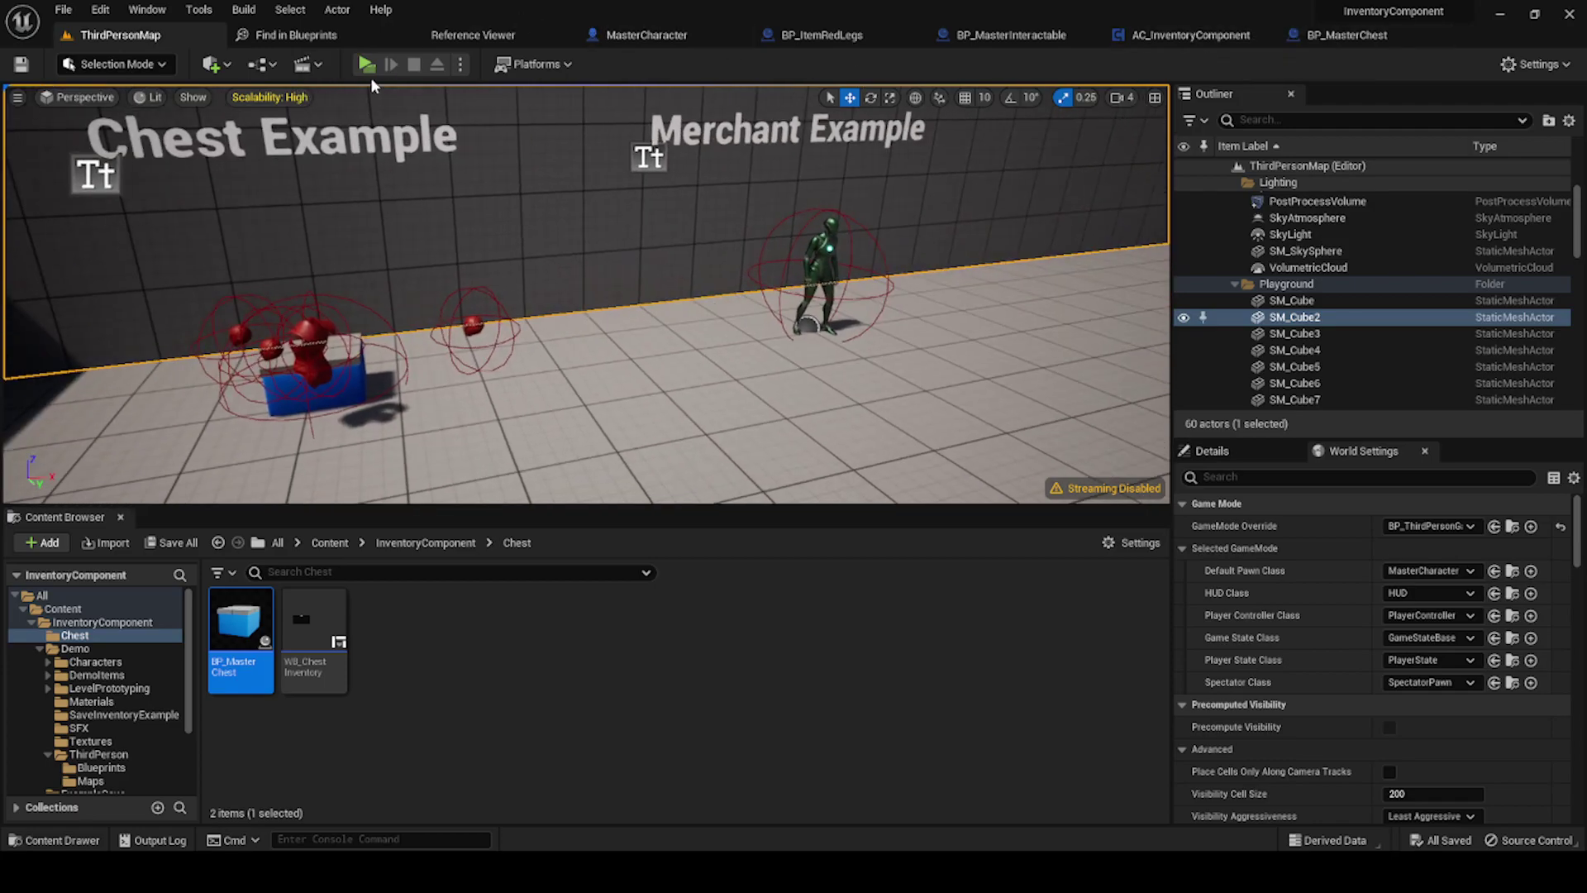
{"action": "left_click", "coordinate": [369, 71]}
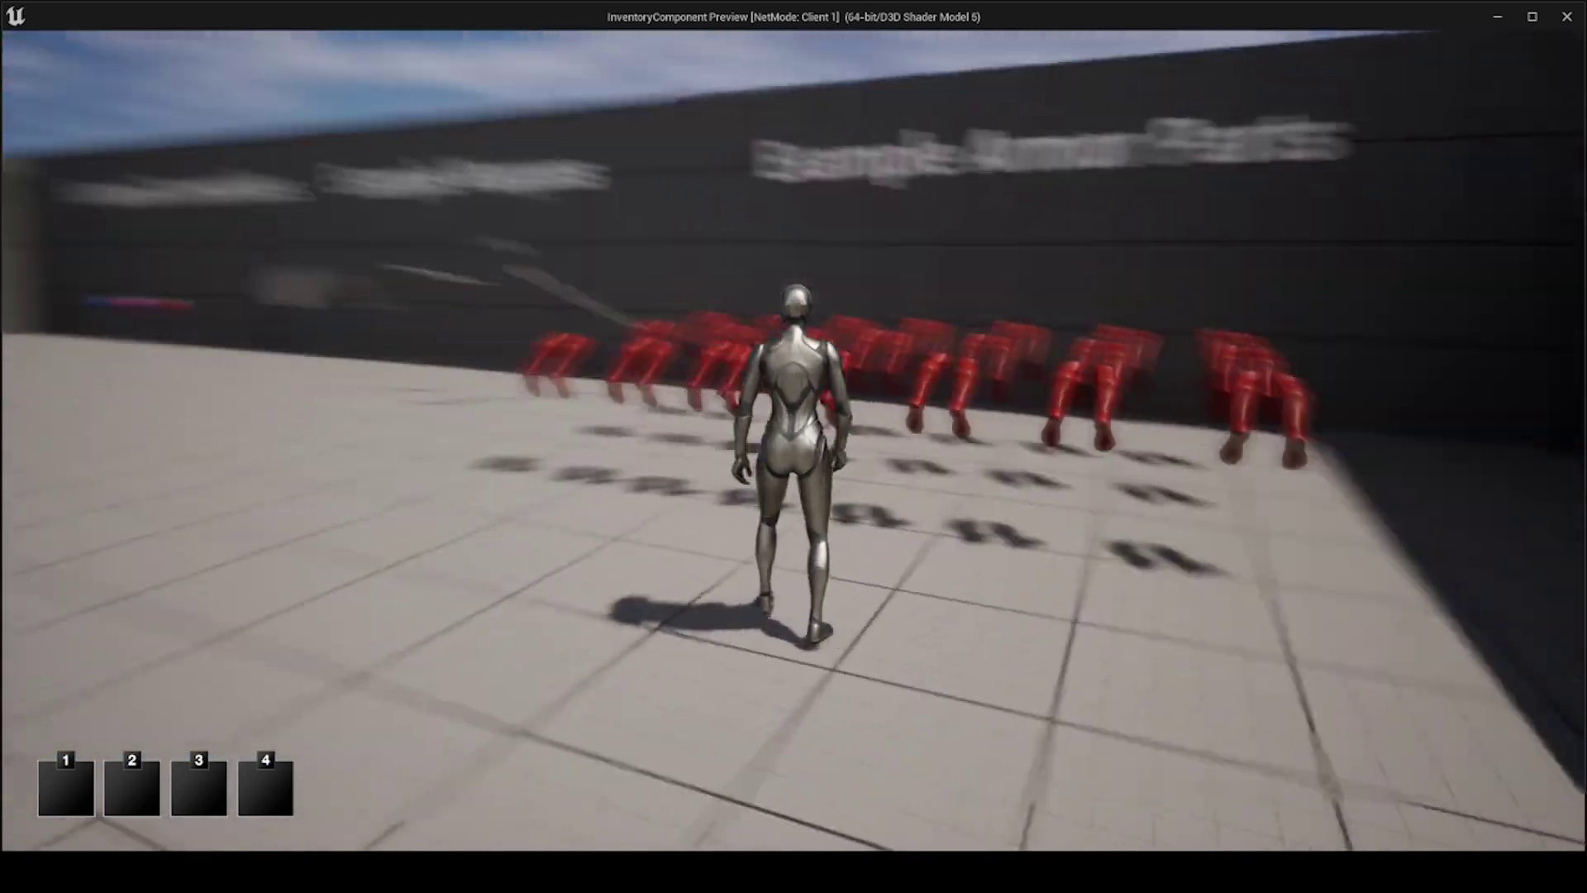
Step: Run the character to the blue chest, check the inventory, and open the chest
{"action": "key", "text": "w"}
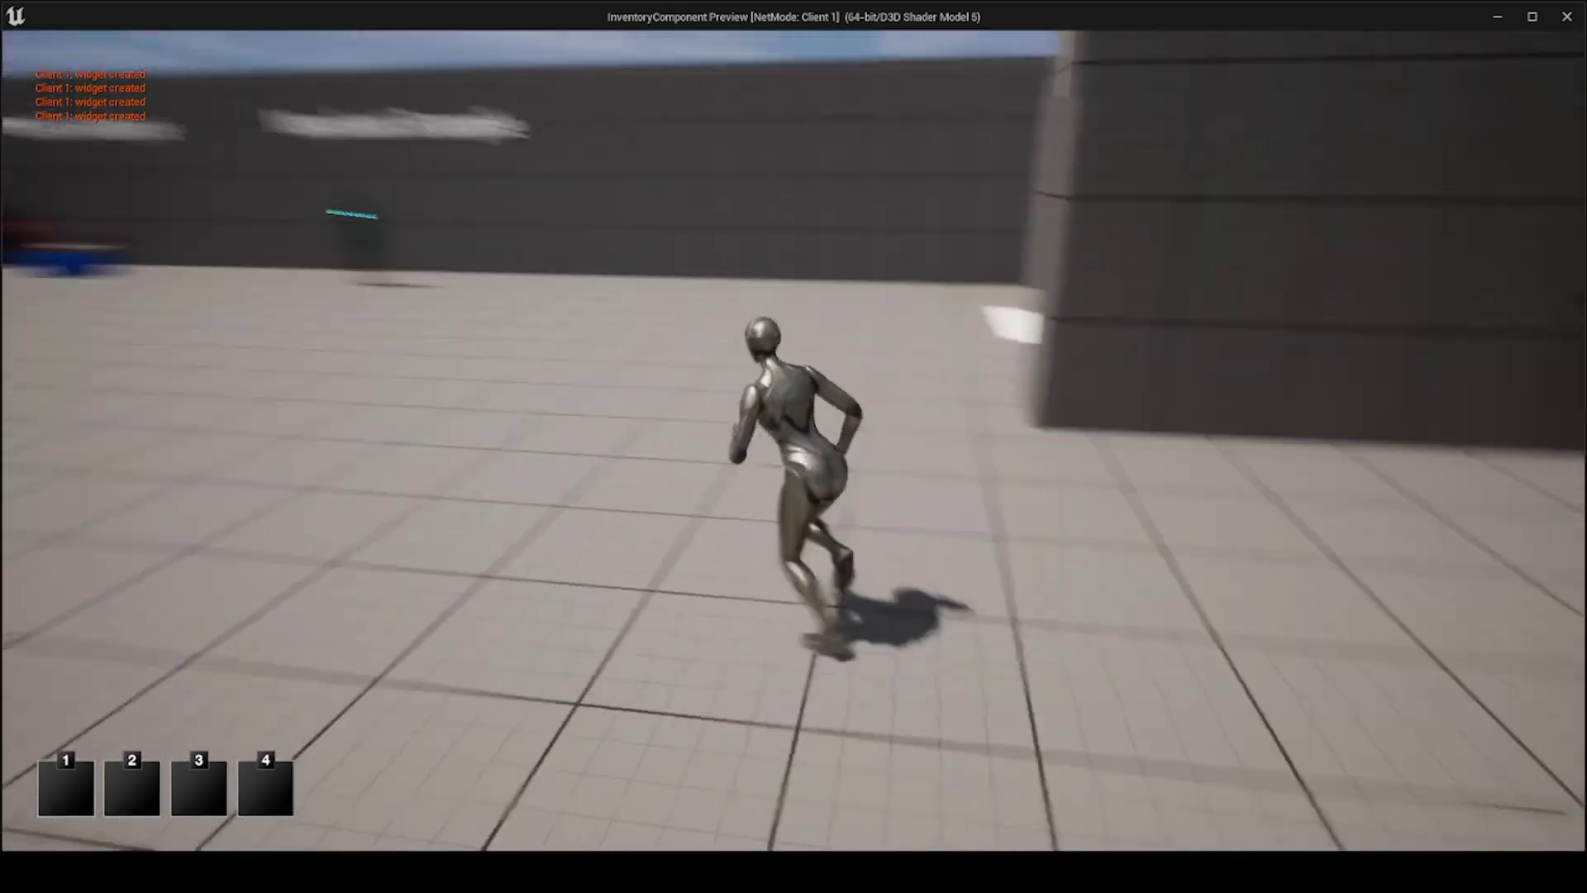
{"action": "key", "text": "i"}
{"action": "key", "text": "i"}
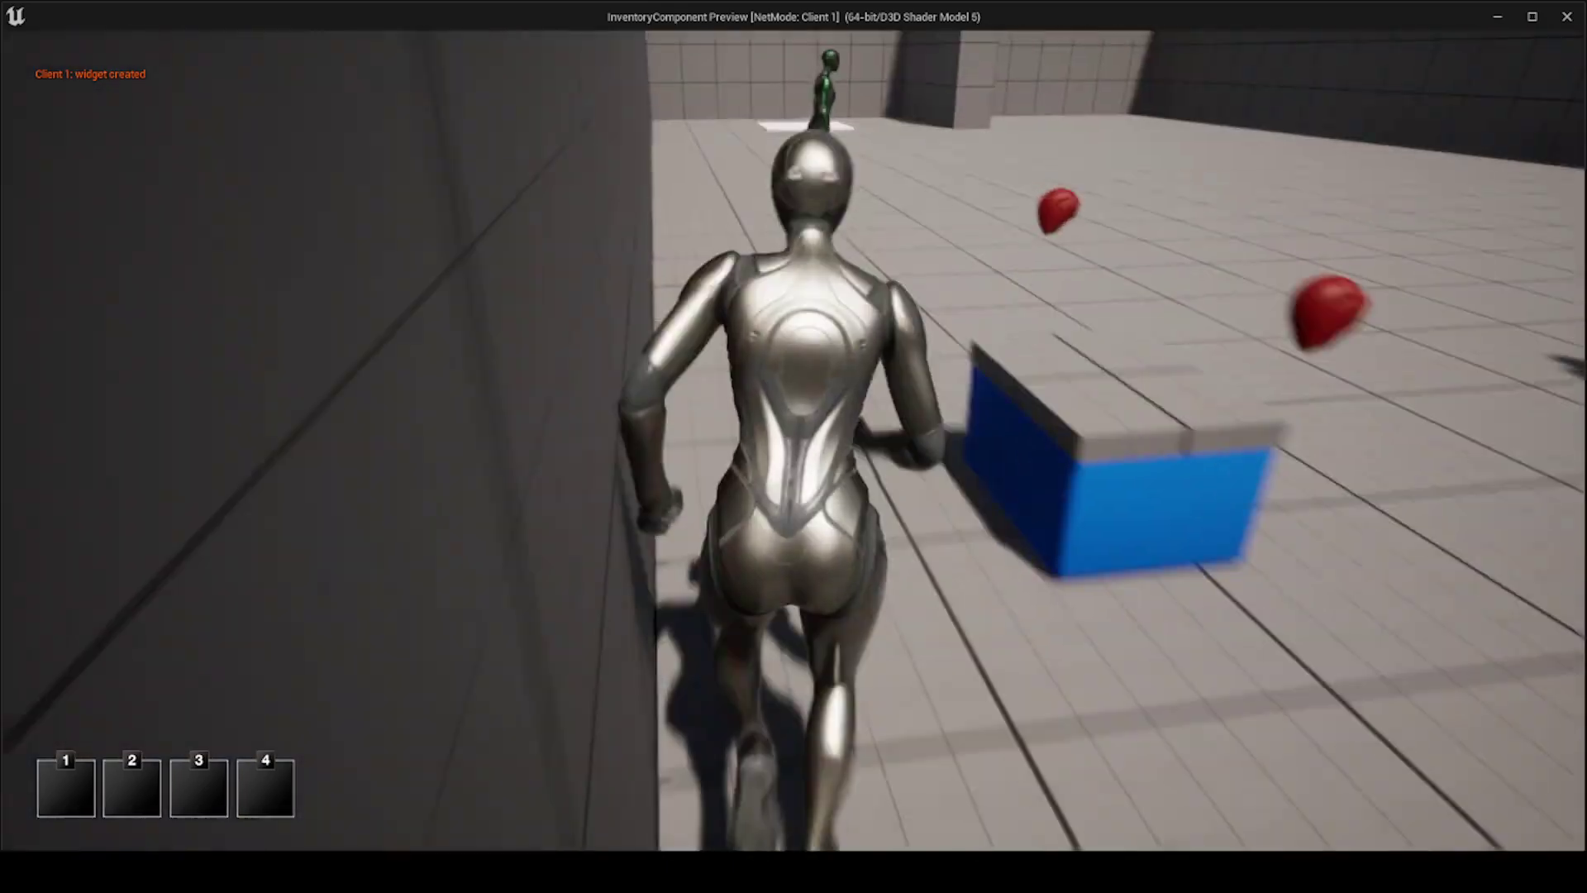
{"action": "key", "text": "e"}
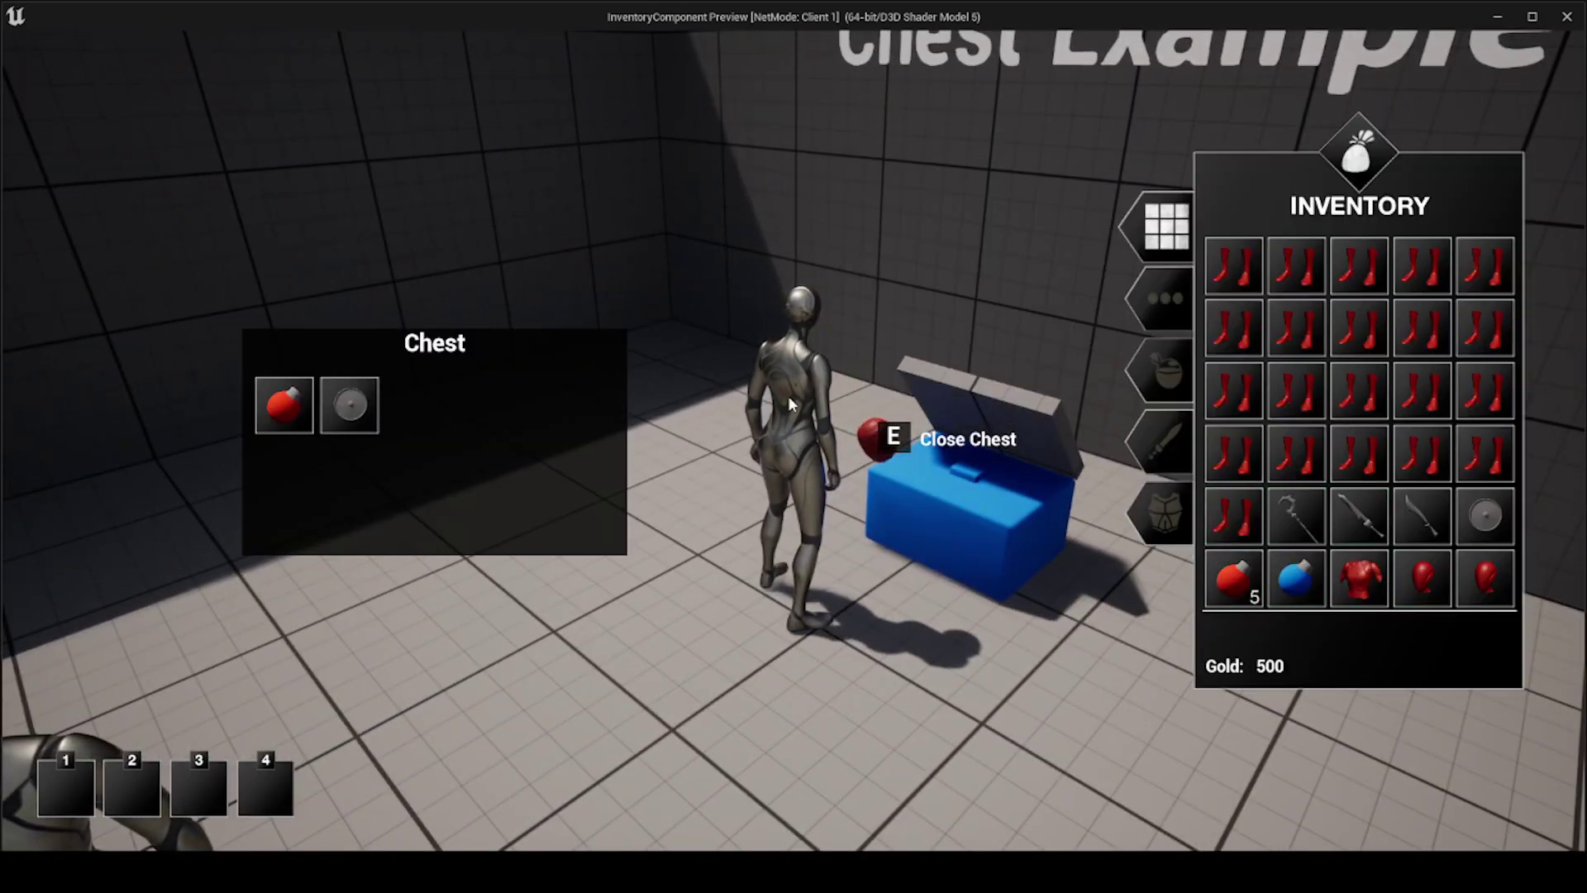
Step: Close the chest and drop a Red Legs and another item from the inventory into the world
{"action": "mouse_move", "coordinate": [1248, 405]}
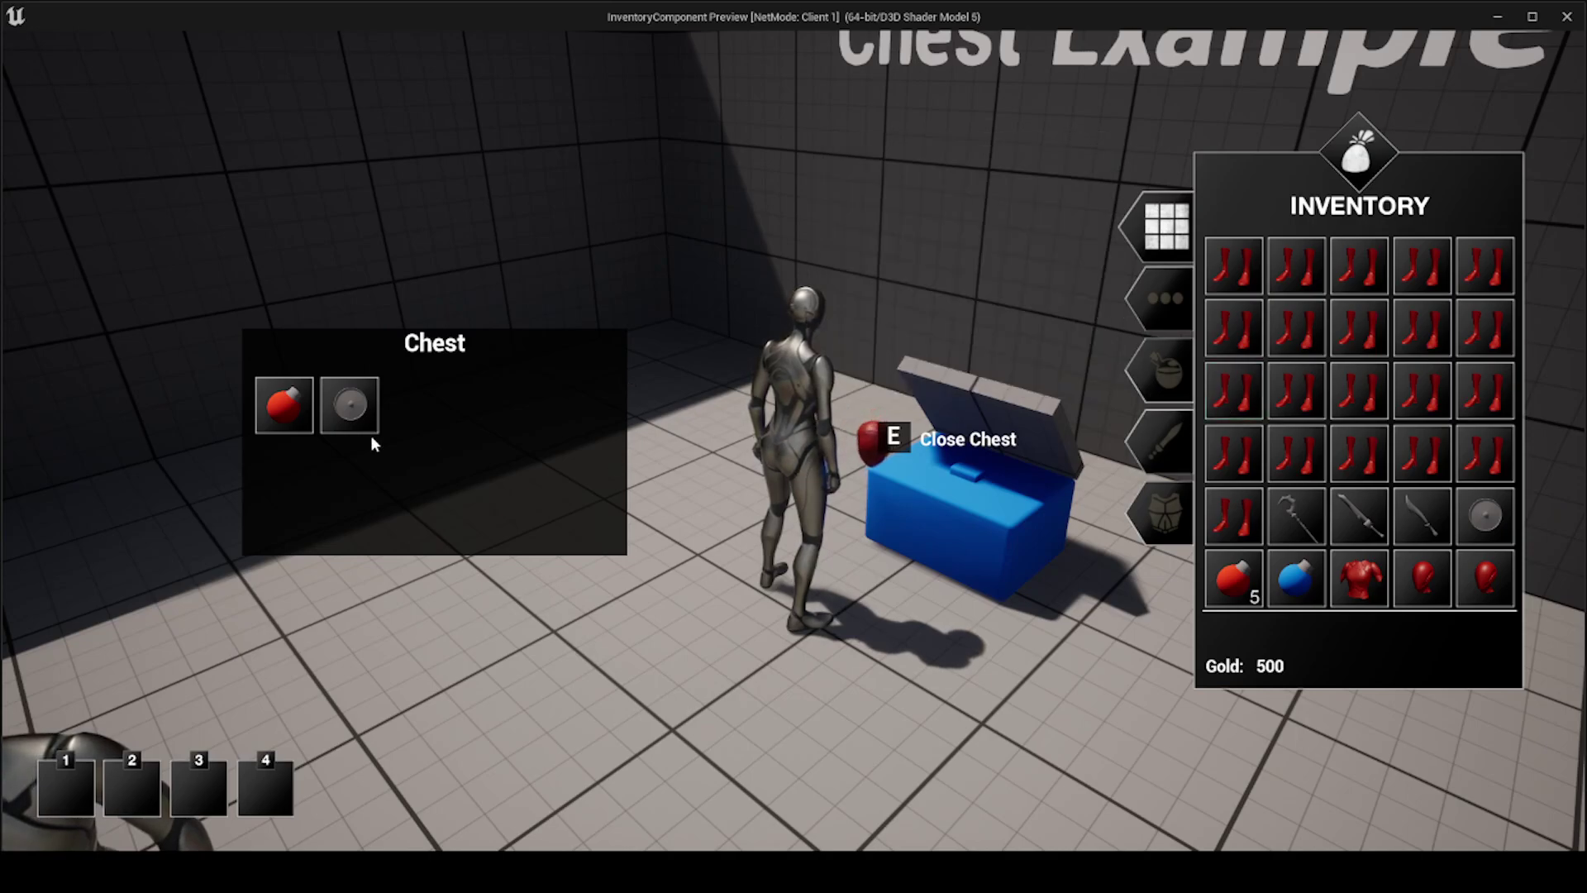
{"action": "mouse_move", "coordinate": [1323, 523]}
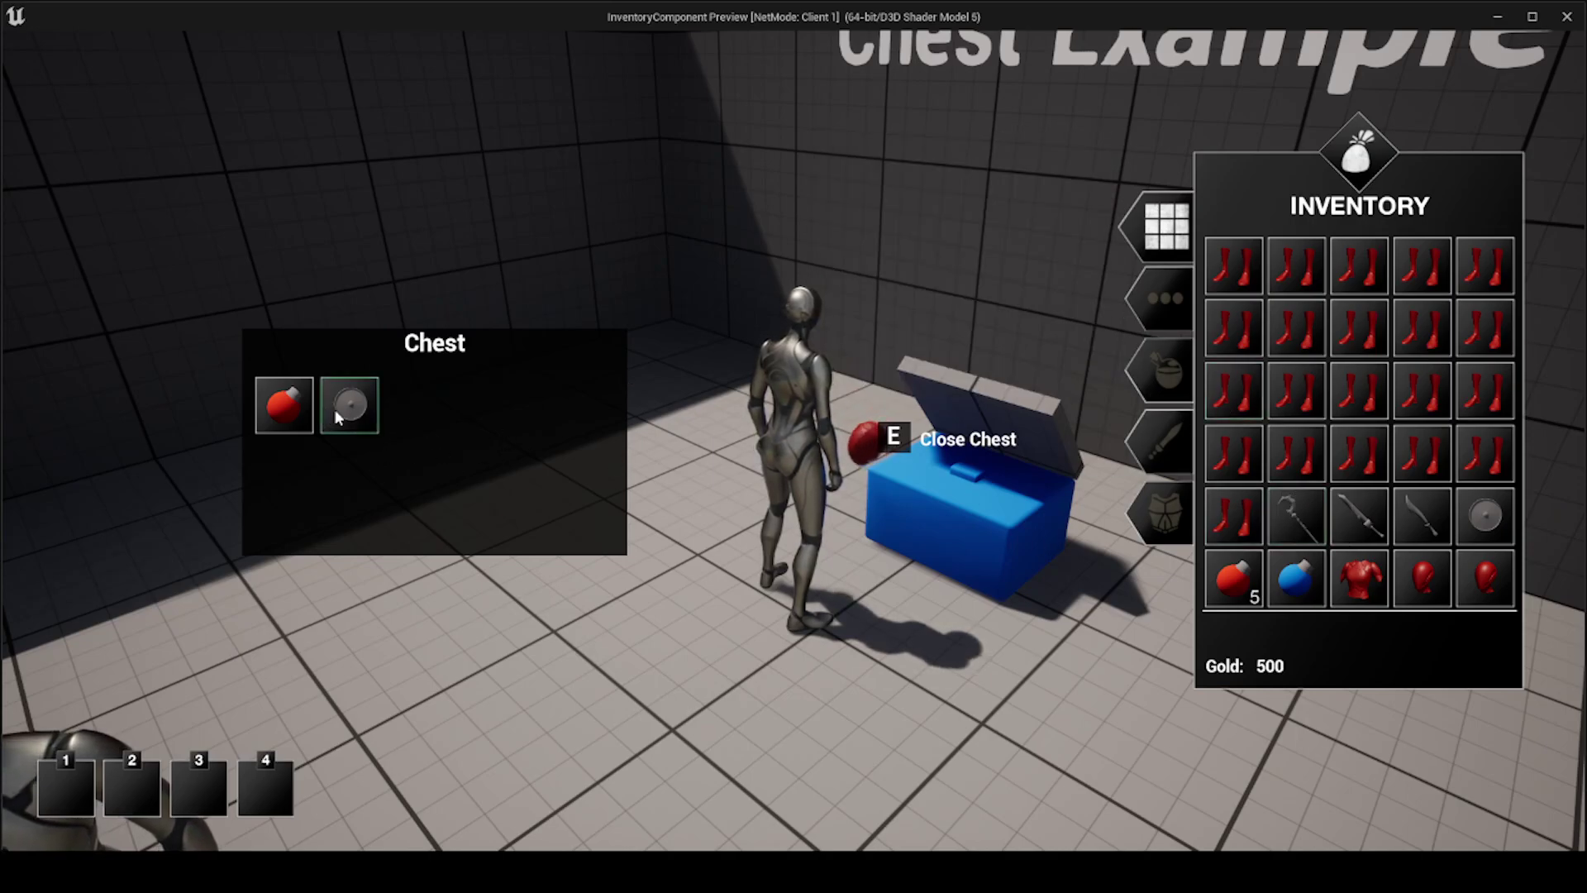
{"action": "key", "text": "e"}
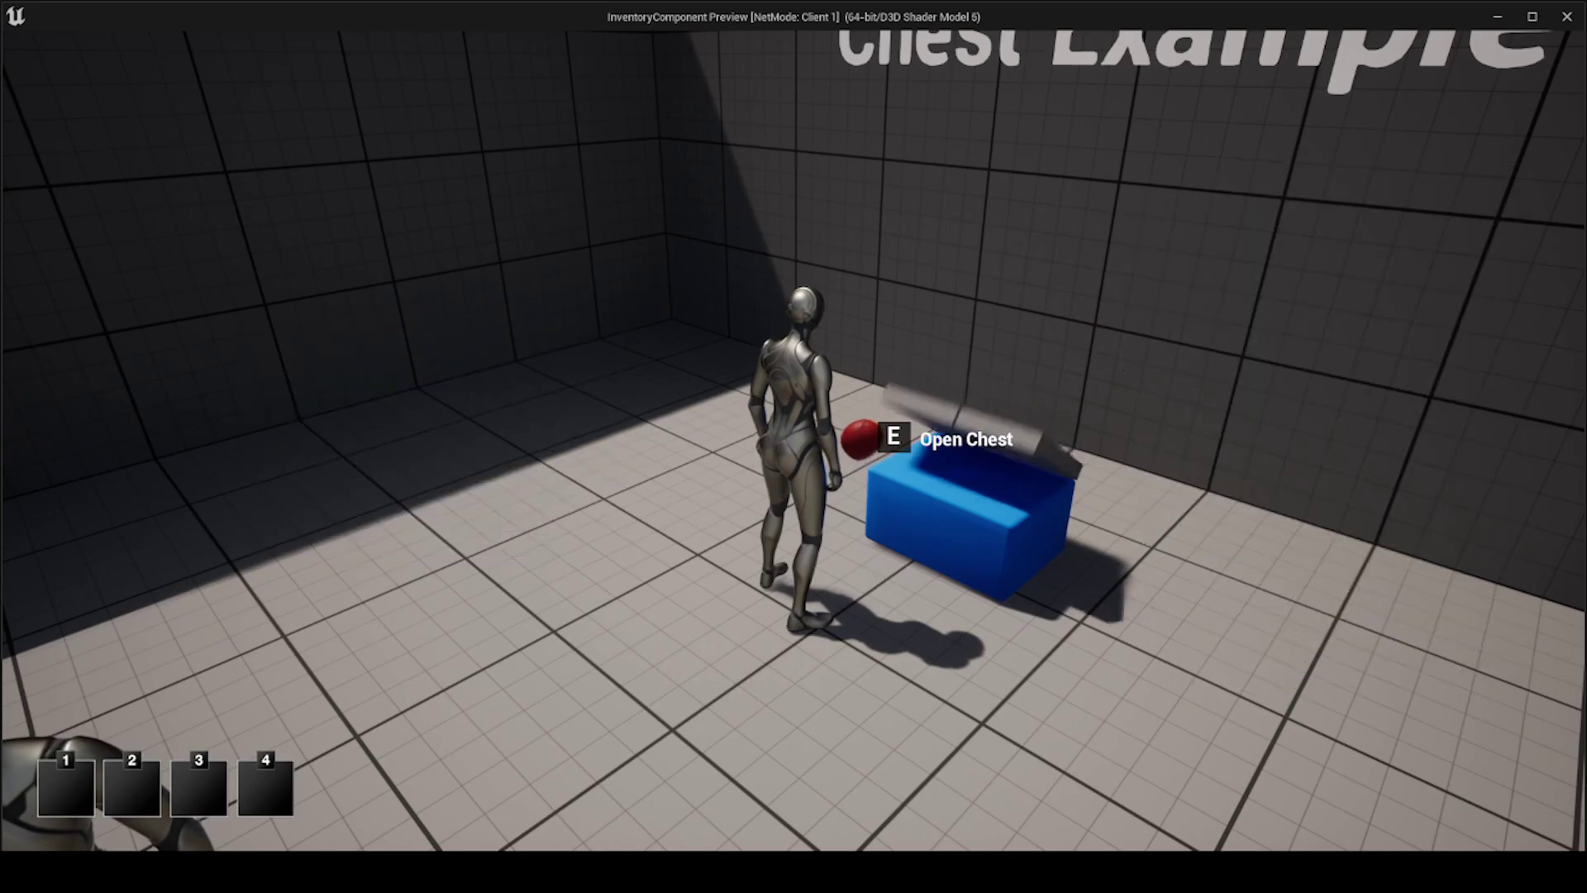
{"action": "key", "text": "i"}
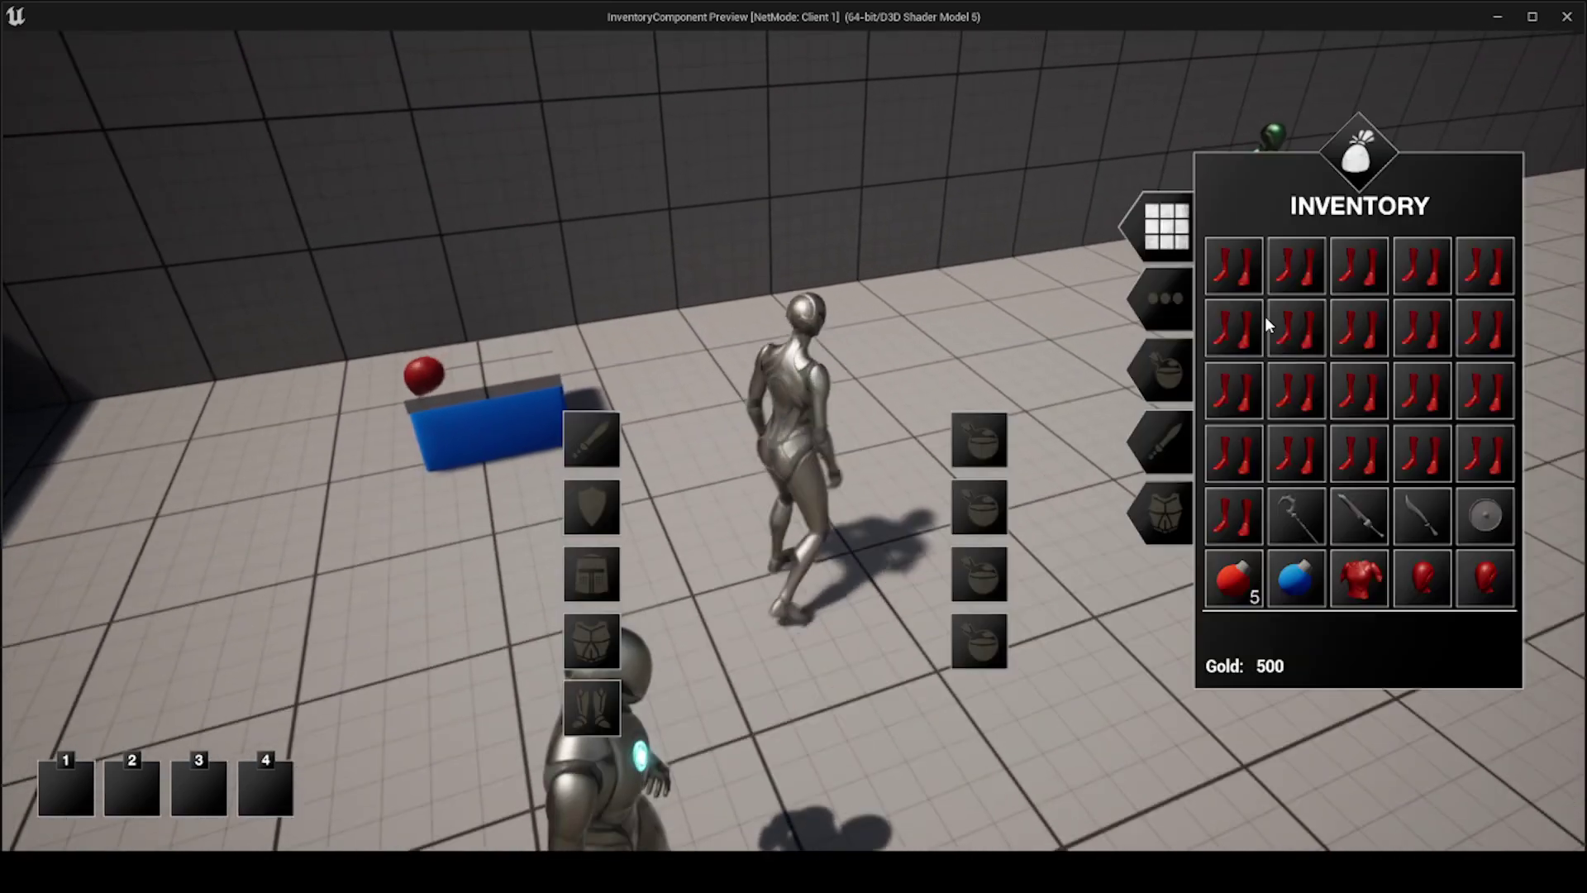
{"action": "mouse_move", "coordinate": [1253, 450]}
{"action": "left_click_drag", "start_coordinate": [1253, 450], "coordinate": [1063, 355]}
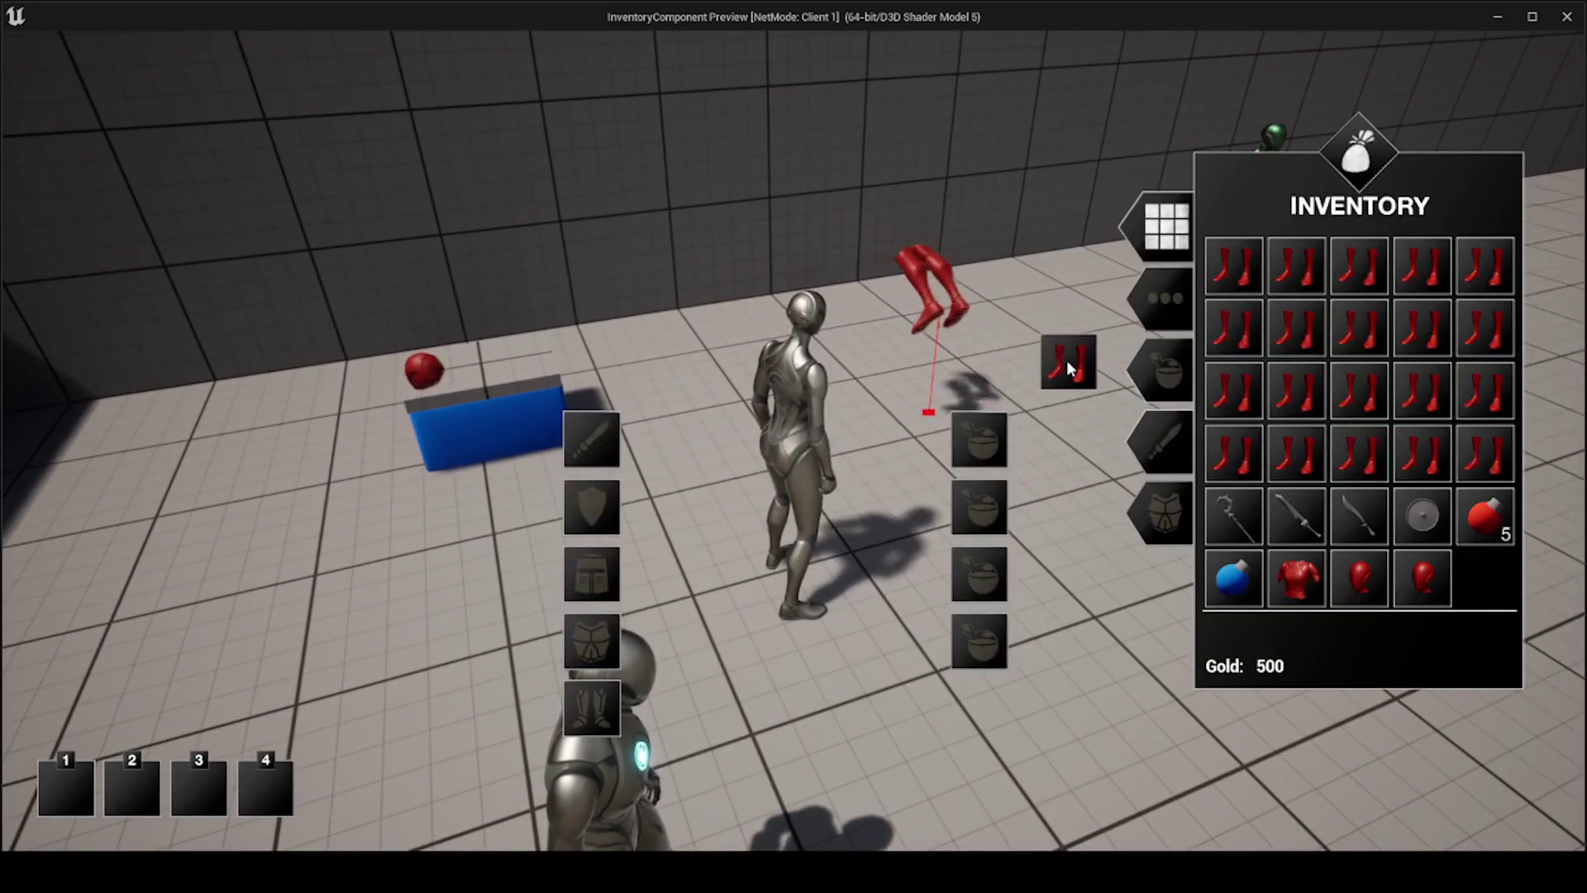
{"action": "left_click_drag", "start_coordinate": [1422, 516], "coordinate": [877, 349]}
{"action": "key", "text": "i"}
Step: Take both the grey and red items from the chest, leaving it empty
{"action": "key", "text": "w"}
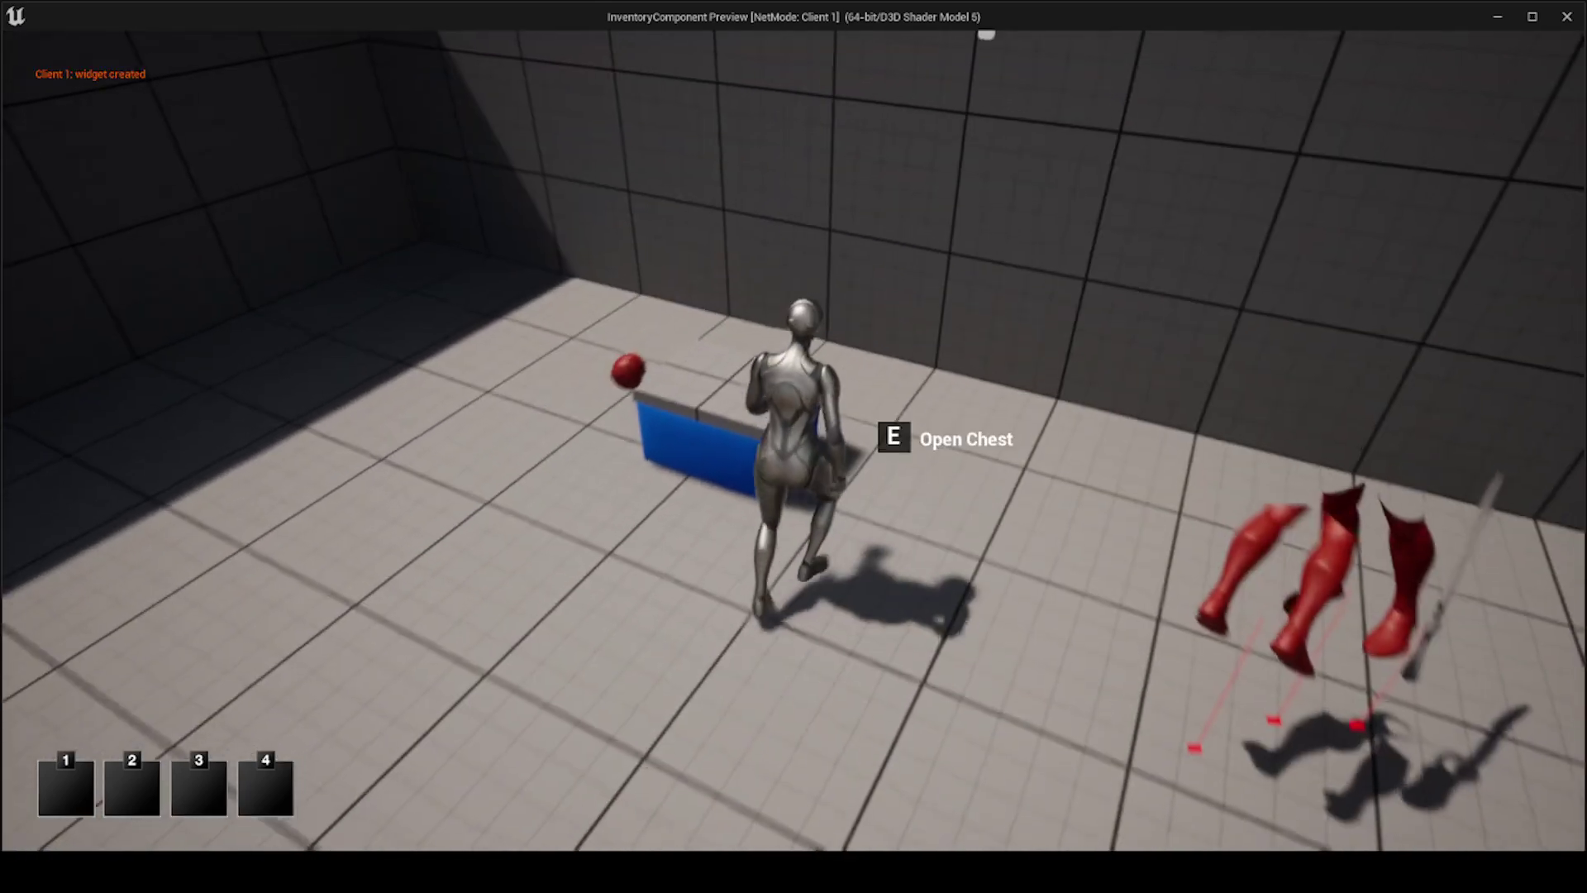
{"action": "key", "text": "e"}
{"action": "left_click", "coordinate": [351, 413]}
{"action": "left_click", "coordinate": [403, 427]}
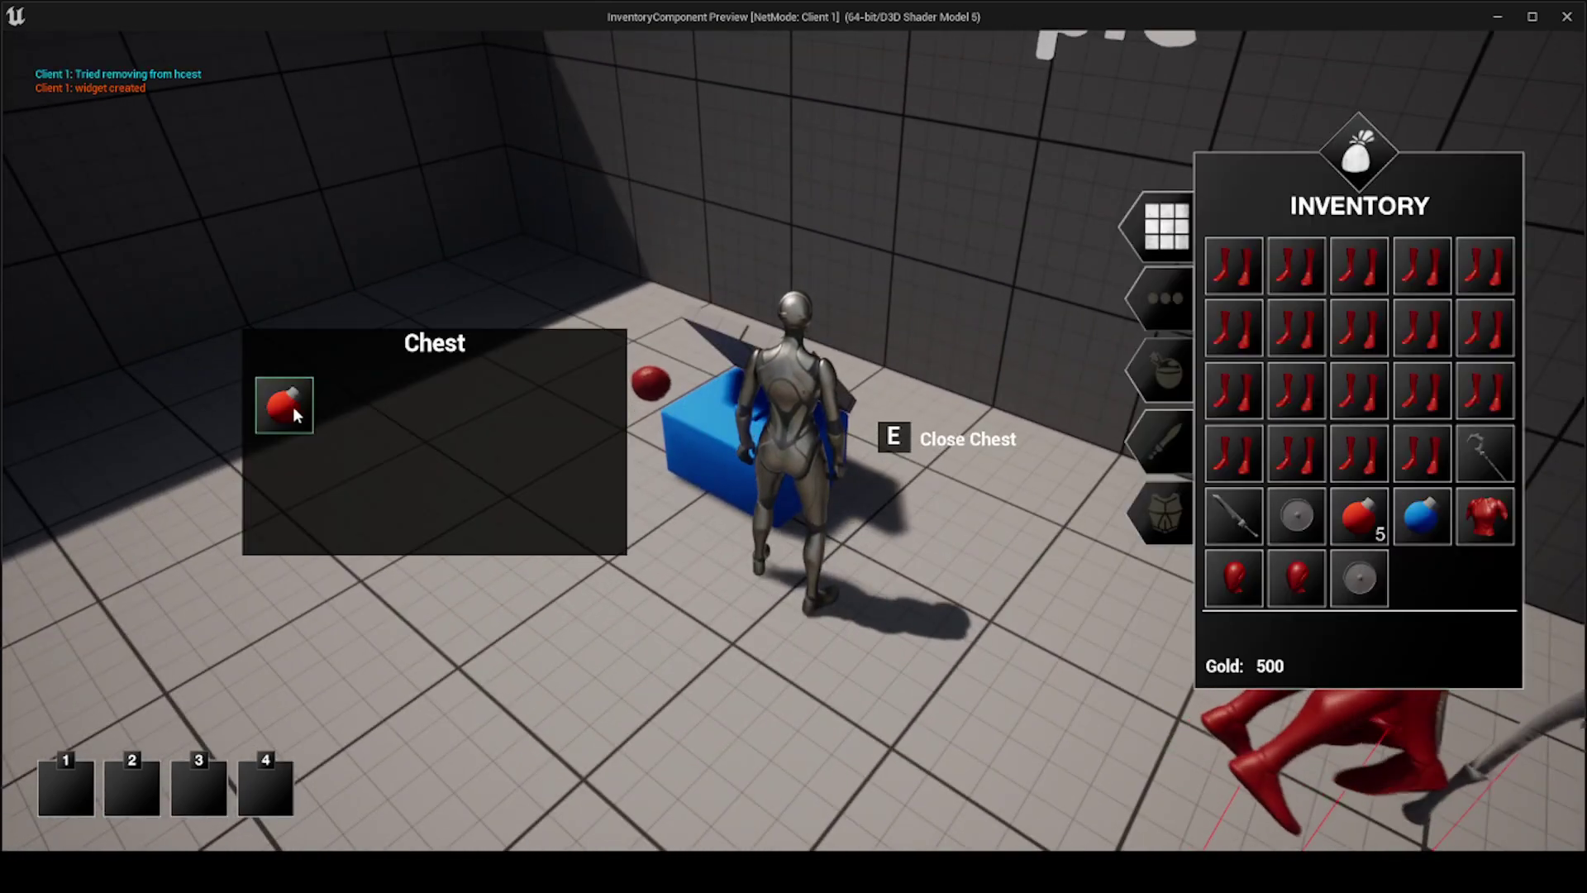
{"action": "left_click", "coordinate": [295, 407]}
{"action": "left_click", "coordinate": [379, 435]}
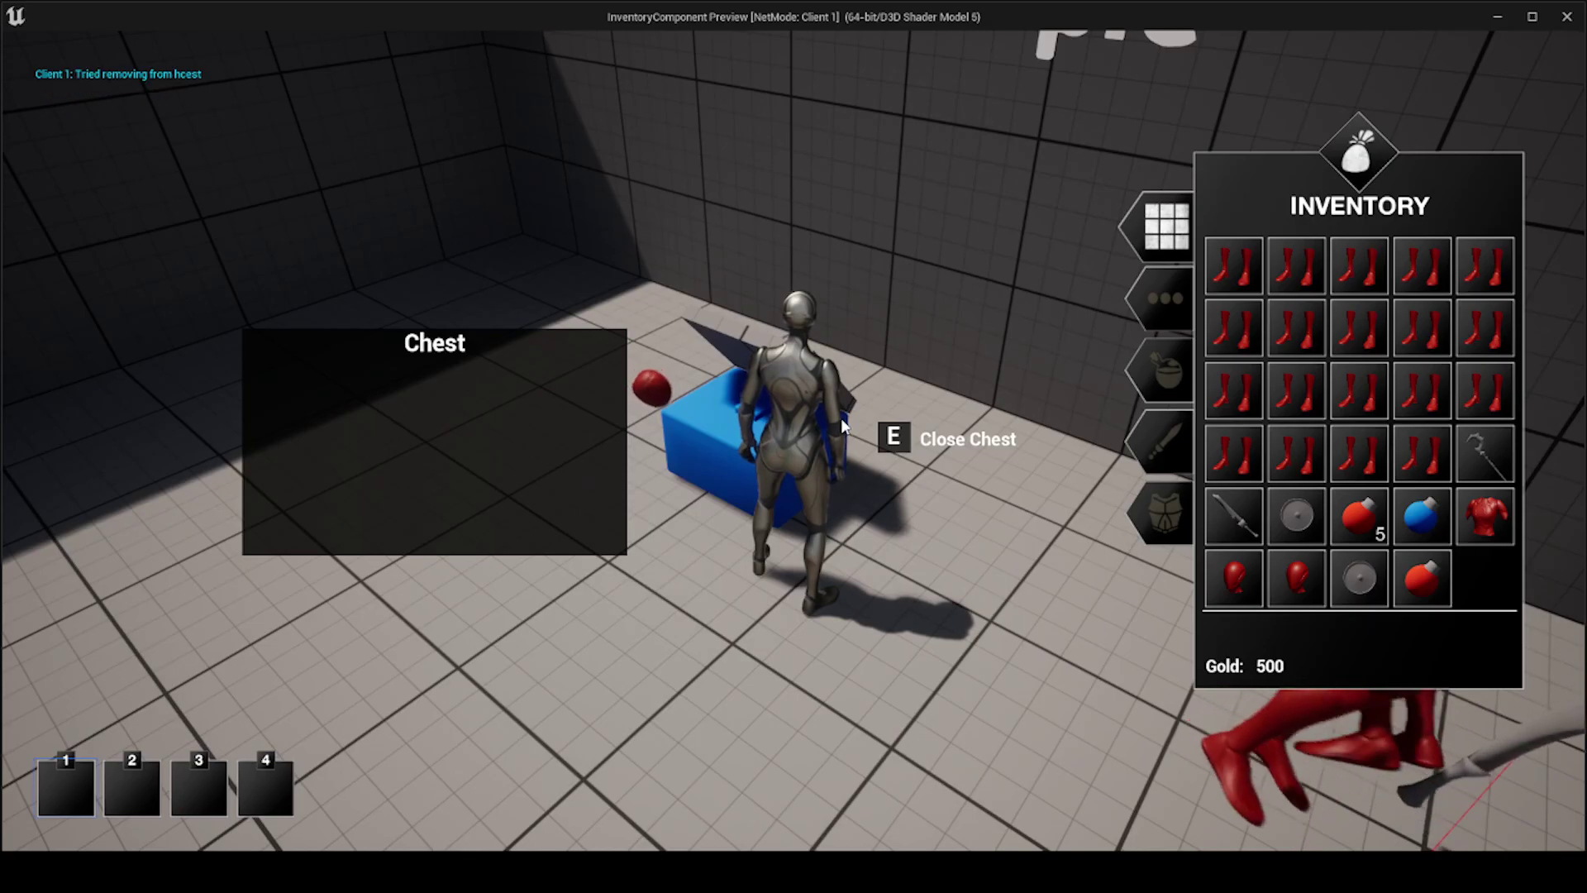
{"action": "key", "text": "e"}
Step: Pick the dropped items back up and check them in the inventory
{"action": "key", "text": "w"}
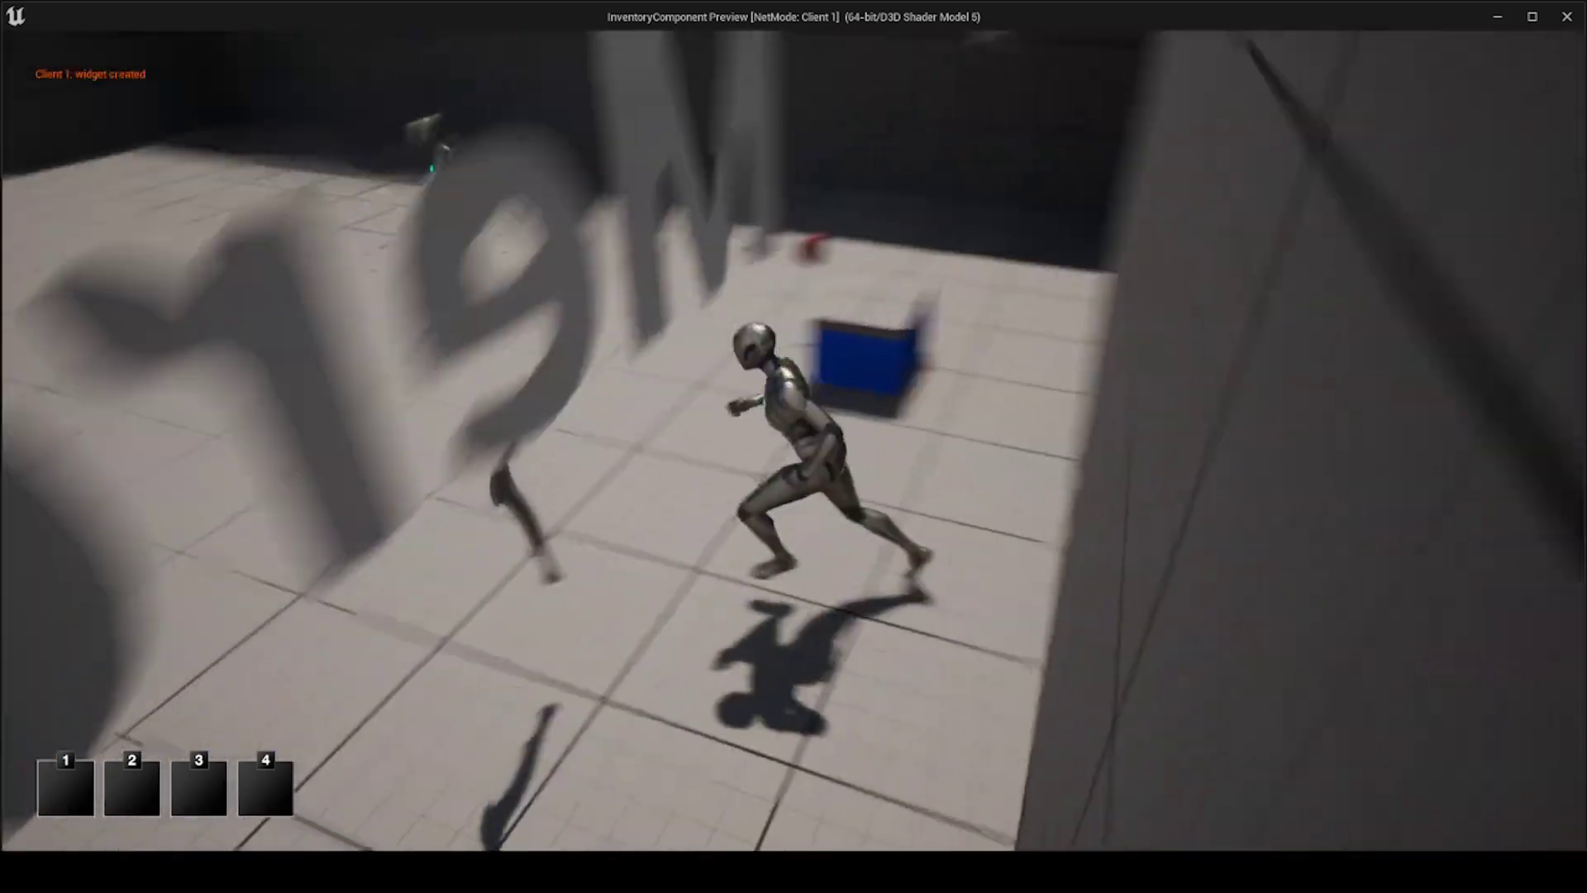
{"action": "key", "text": "w"}
{"action": "key", "text": "w"}
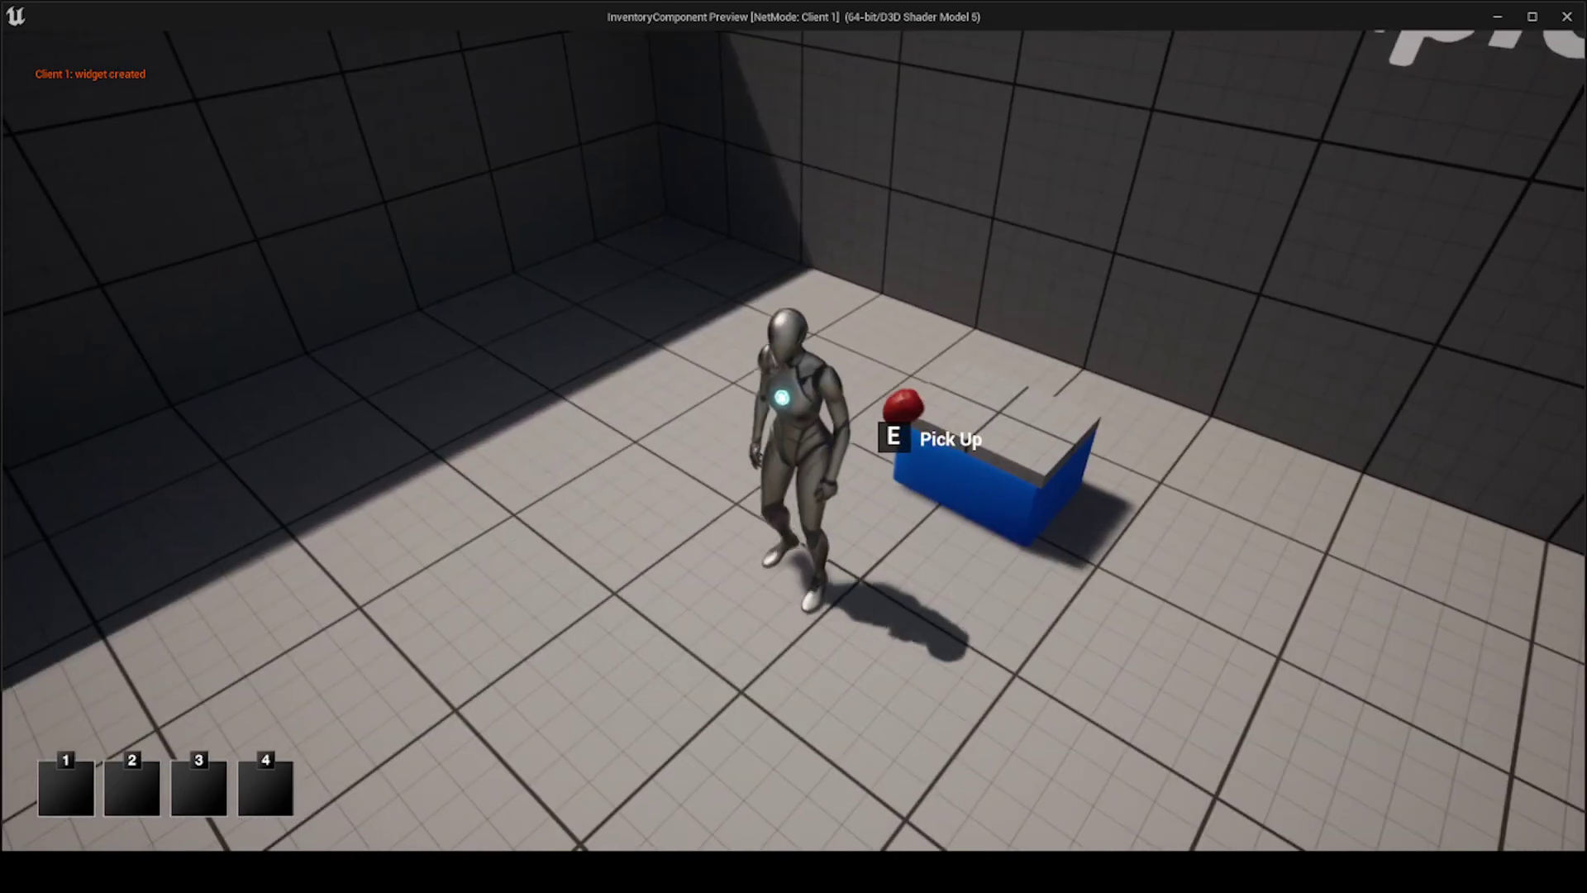
{"action": "key", "text": "w"}
{"action": "key", "text": "i"}
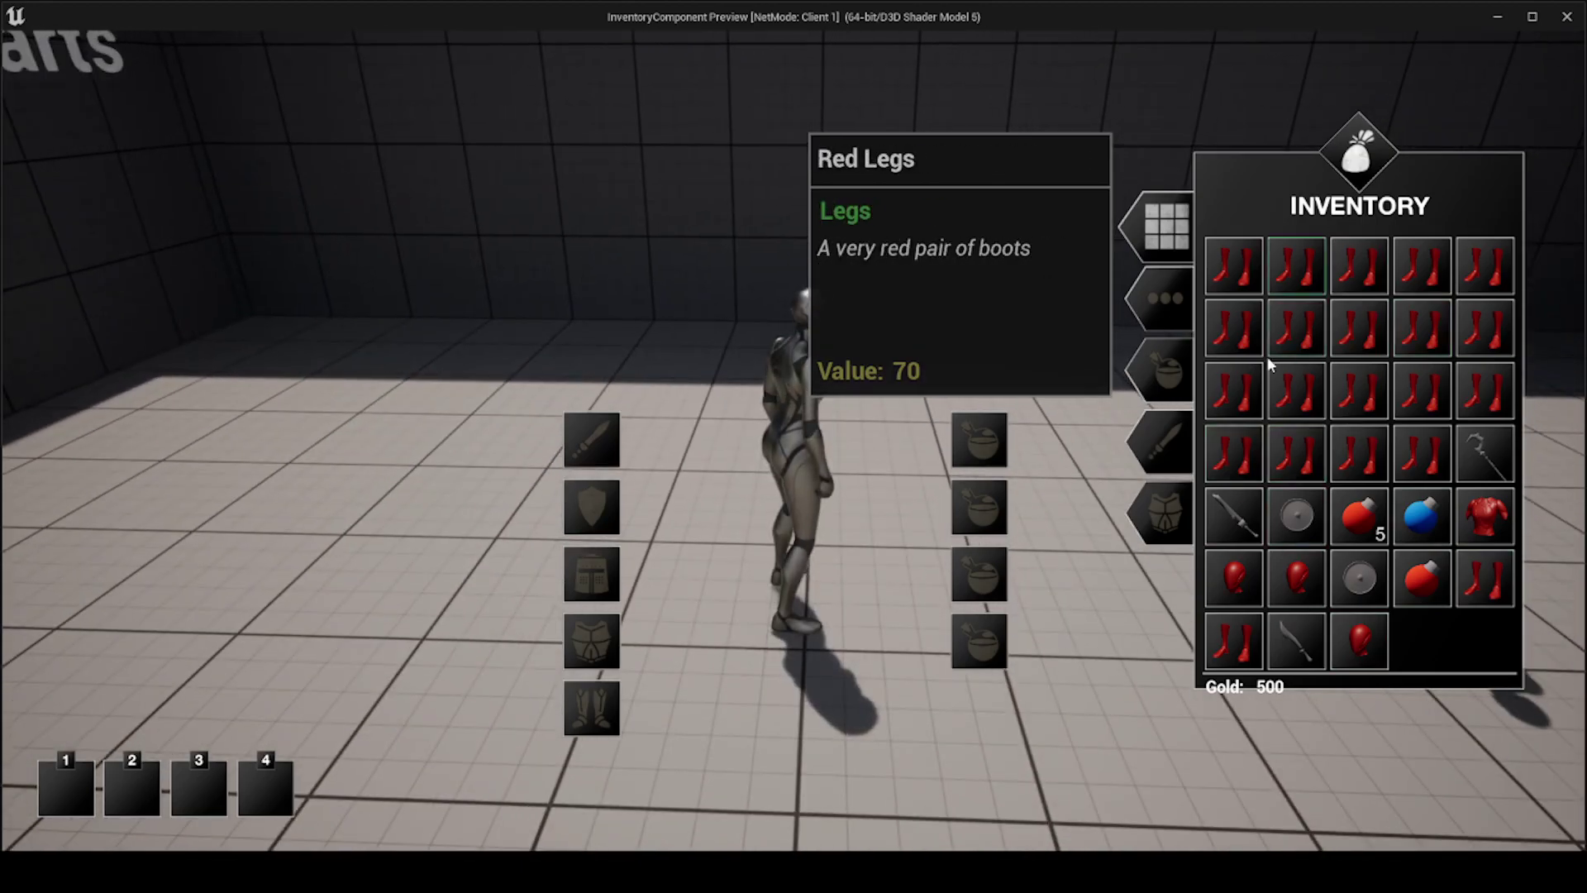
Step: Open the chest and store all thirteen Red Legs from the inventory in it
{"action": "key", "text": "i"}
{"action": "key", "text": "w"}
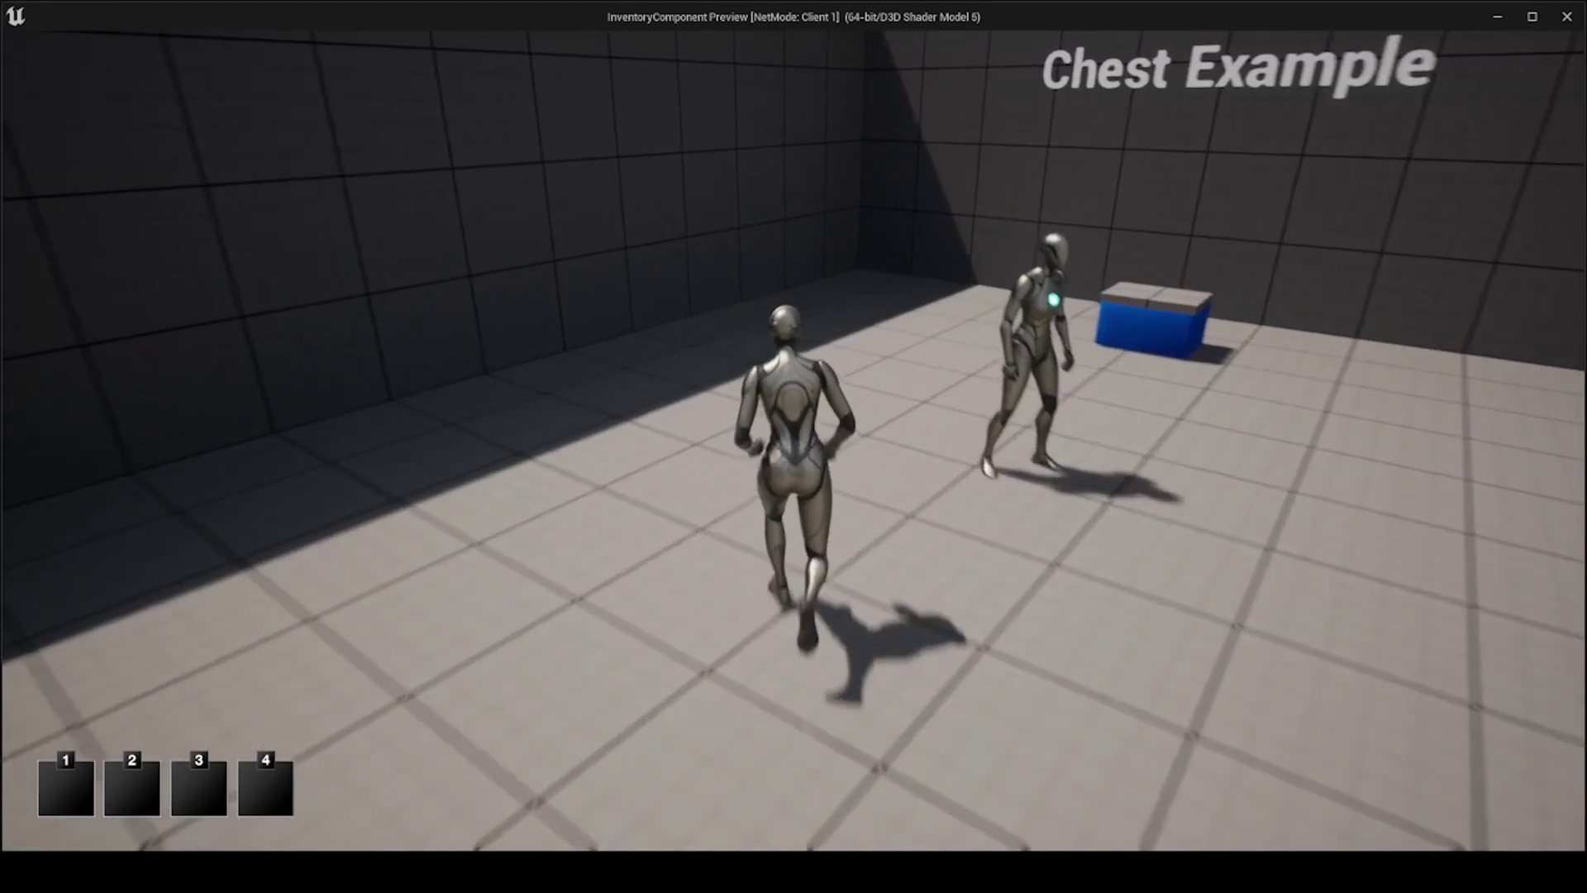
{"action": "key", "text": "e"}
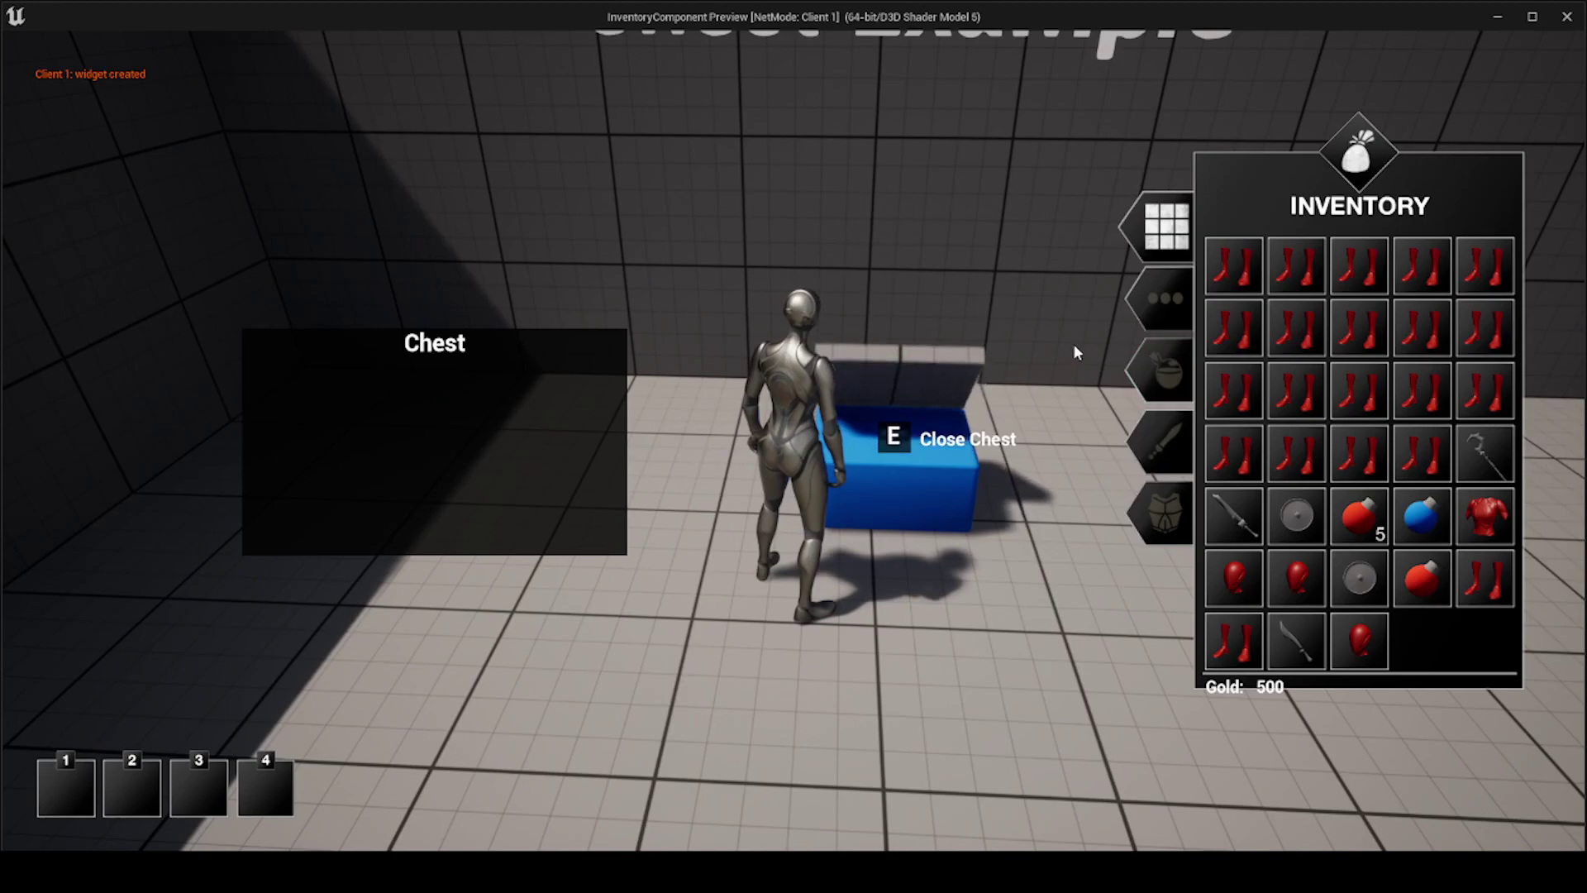
{"action": "right_click", "coordinate": [1293, 306]}
{"action": "left_click", "coordinate": [1289, 291]}
{"action": "right_click", "coordinate": [1289, 262]}
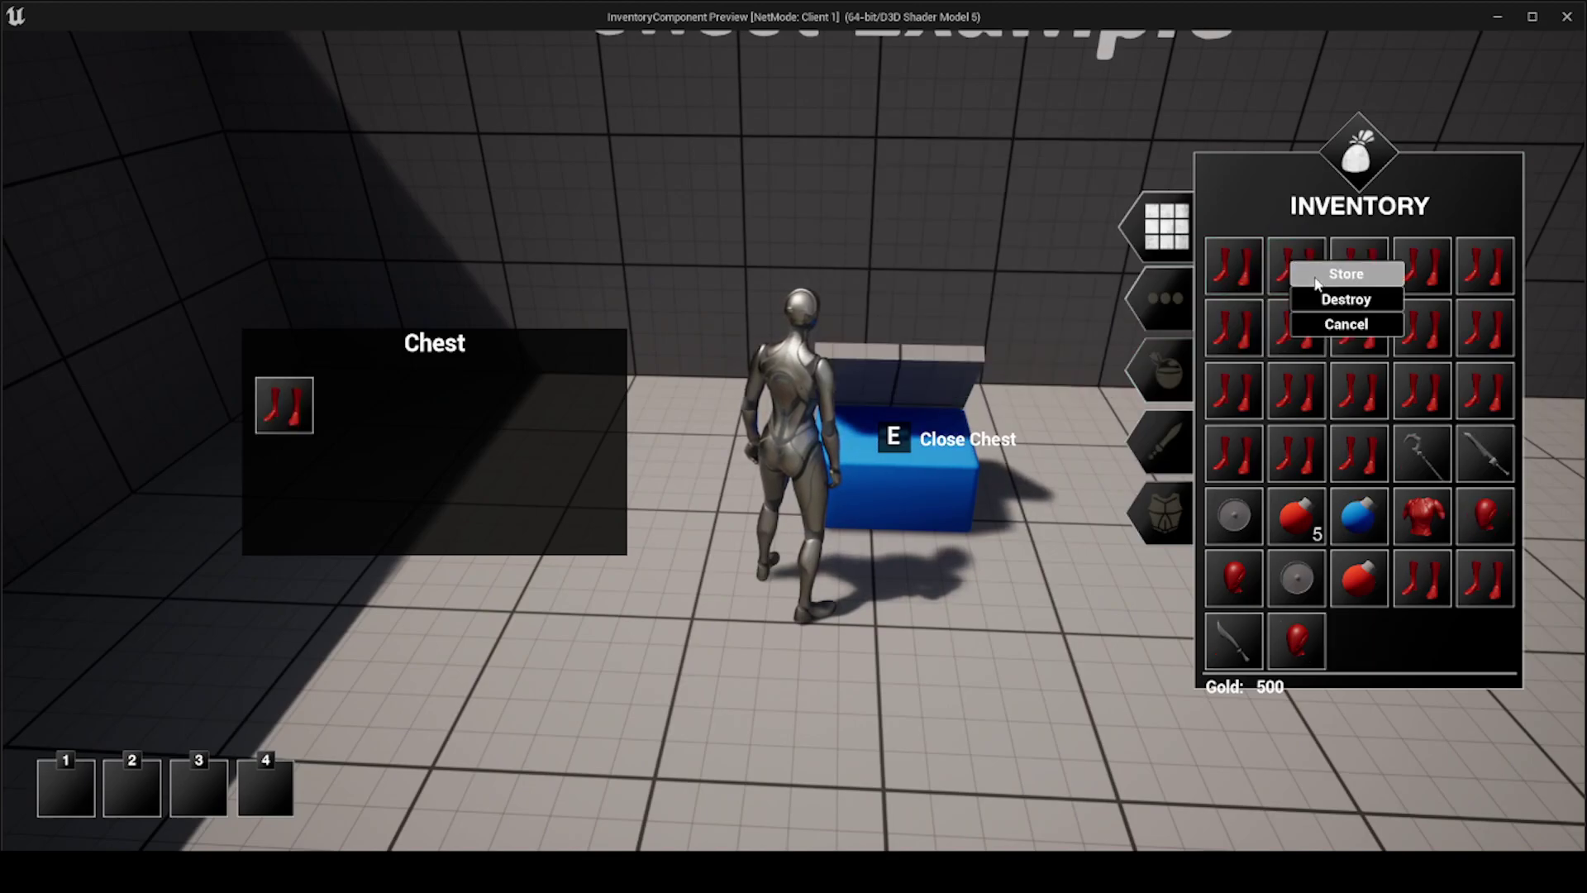
{"action": "left_click", "coordinate": [1297, 274]}
{"action": "right_click", "coordinate": [1234, 266]}
{"action": "left_click", "coordinate": [1248, 281]}
{"action": "right_click", "coordinate": [1286, 275]}
{"action": "left_click", "coordinate": [1322, 282]}
{"action": "right_click", "coordinate": [1302, 274]}
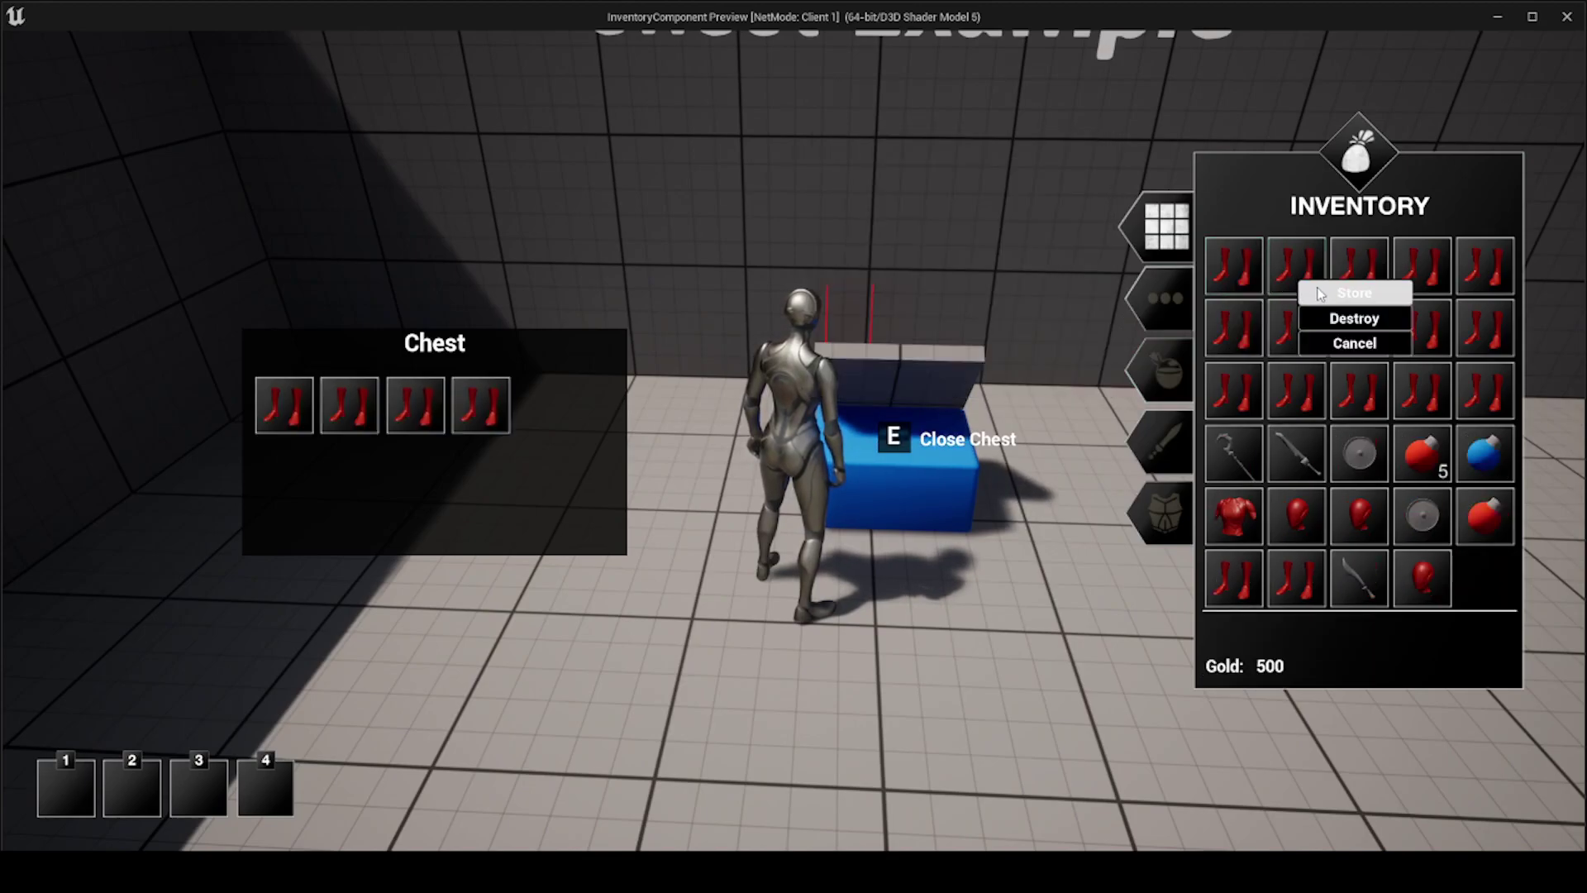
{"action": "left_click", "coordinate": [1327, 283]}
{"action": "right_click", "coordinate": [1308, 278]}
{"action": "left_click", "coordinate": [1327, 282]}
{"action": "right_click", "coordinate": [1300, 276]}
{"action": "left_click", "coordinate": [1327, 282]}
{"action": "right_click", "coordinate": [1299, 278]}
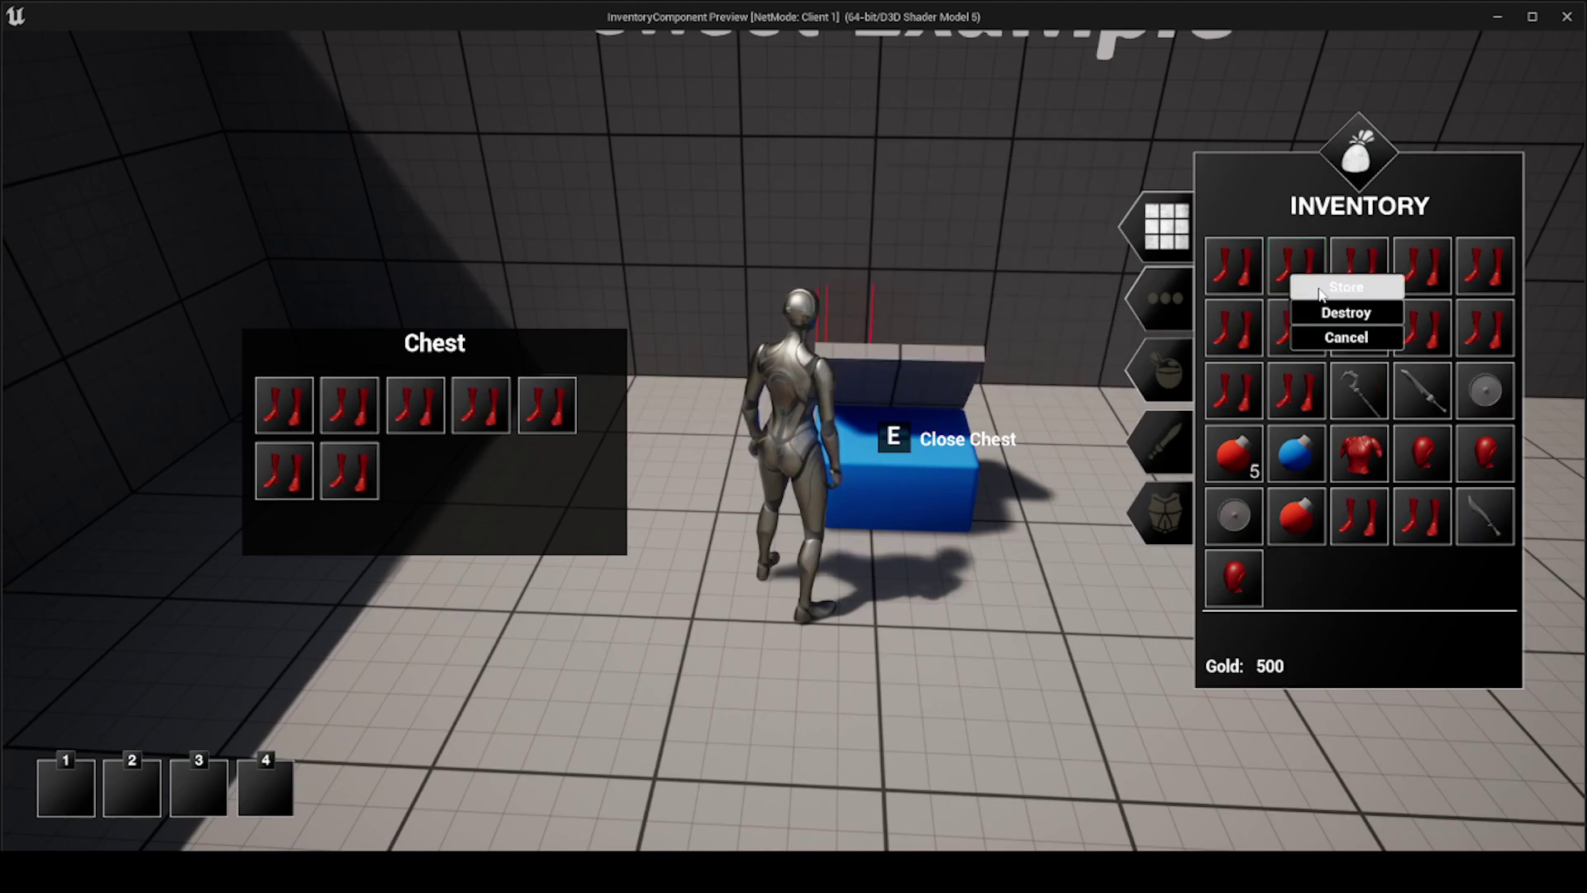
{"action": "left_click", "coordinate": [1326, 284]}
{"action": "right_click", "coordinate": [1298, 286]}
{"action": "left_click", "coordinate": [1327, 291]}
{"action": "right_click", "coordinate": [1293, 284]}
{"action": "left_click", "coordinate": [1327, 294]}
{"action": "right_click", "coordinate": [1296, 275]}
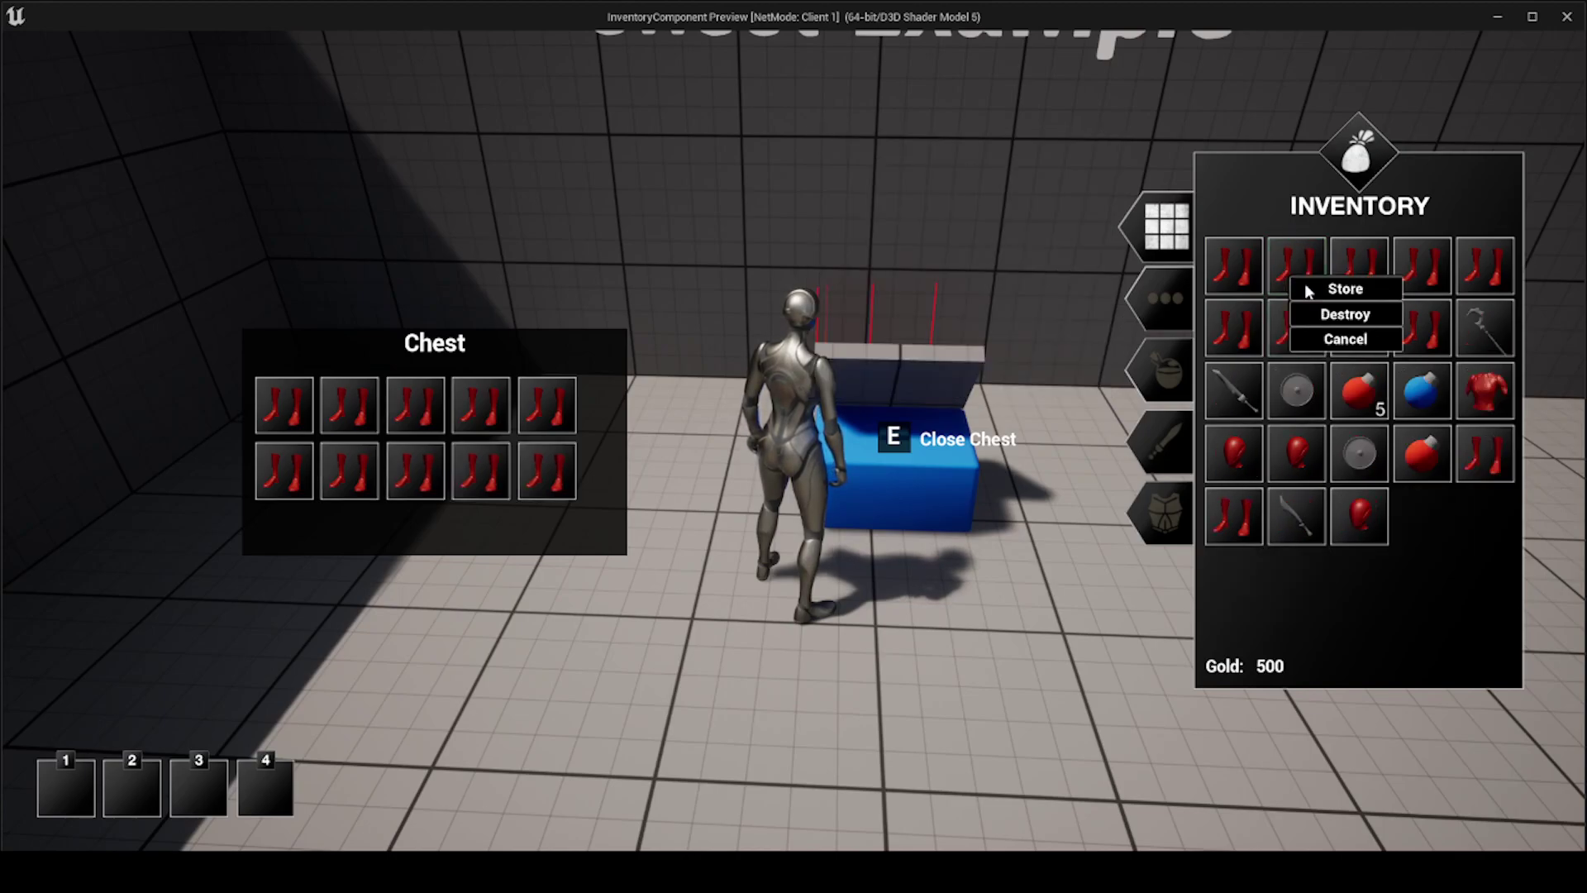
{"action": "left_click", "coordinate": [1327, 283]}
{"action": "right_click", "coordinate": [1302, 277]}
{"action": "left_click", "coordinate": [1327, 283]}
{"action": "right_click", "coordinate": [1300, 277]}
{"action": "left_click", "coordinate": [1327, 284]}
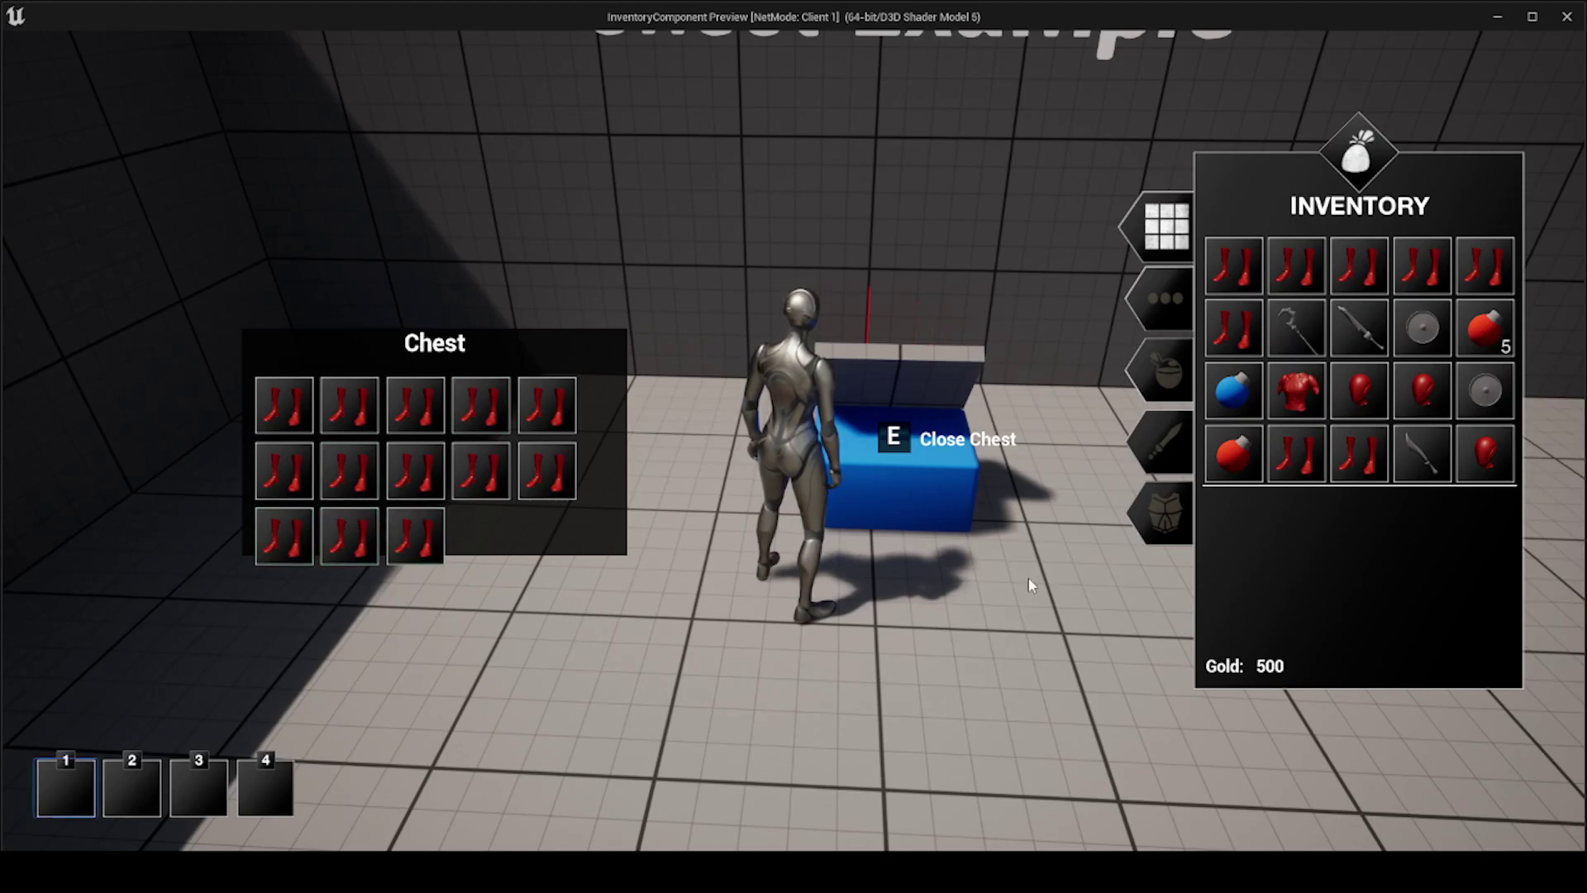
Step: Close the chest, move away, and end the play session
{"action": "key", "text": "e"}
{"action": "key", "text": "w"}
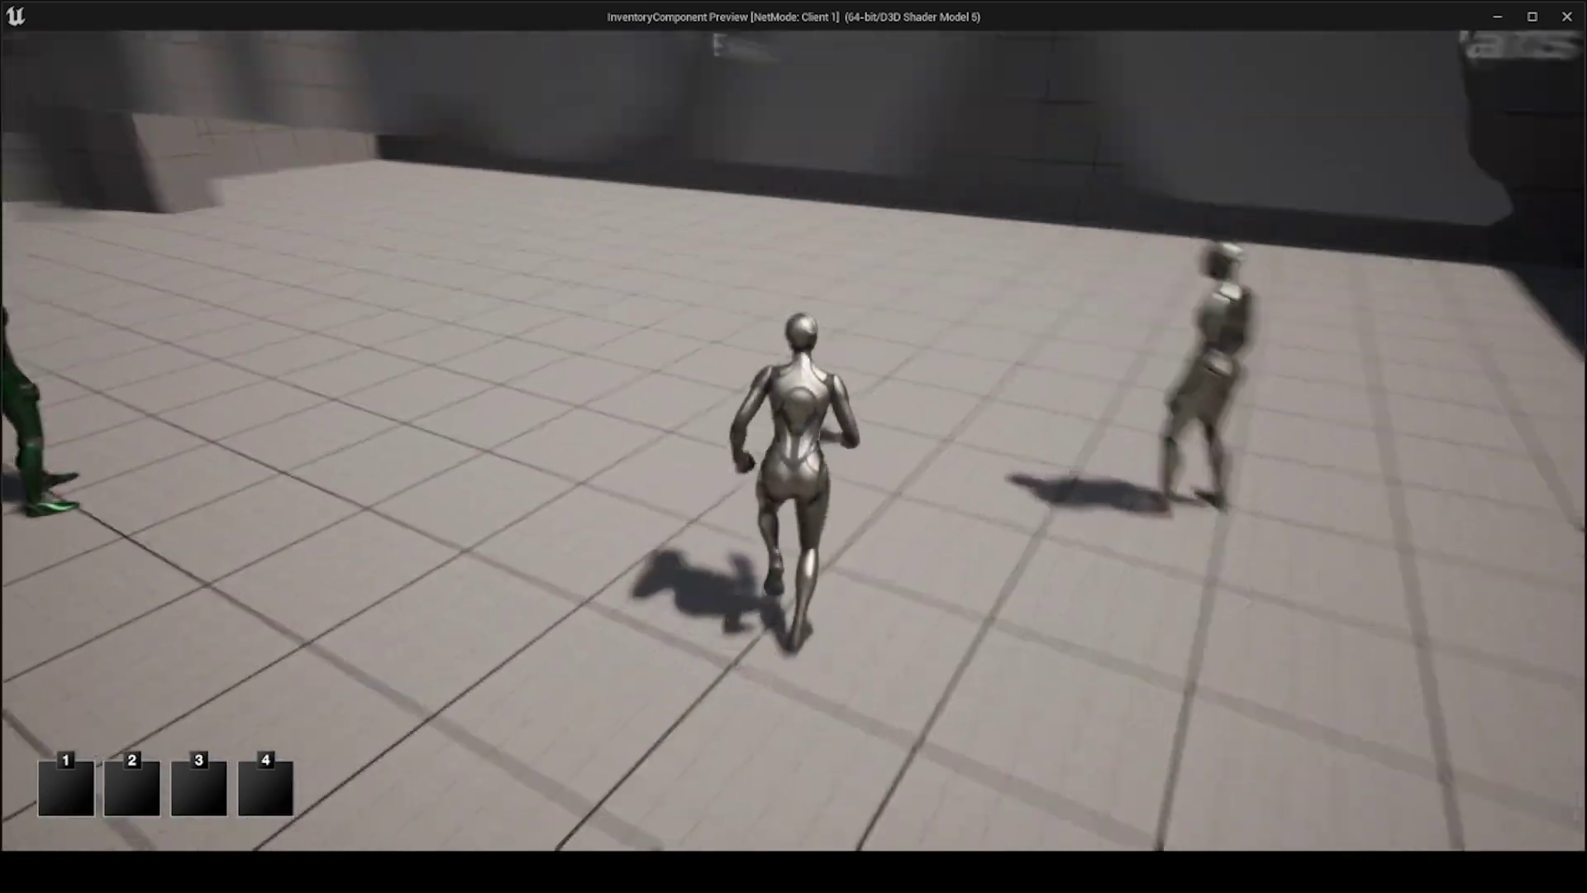
{"action": "key", "text": "Escape"}
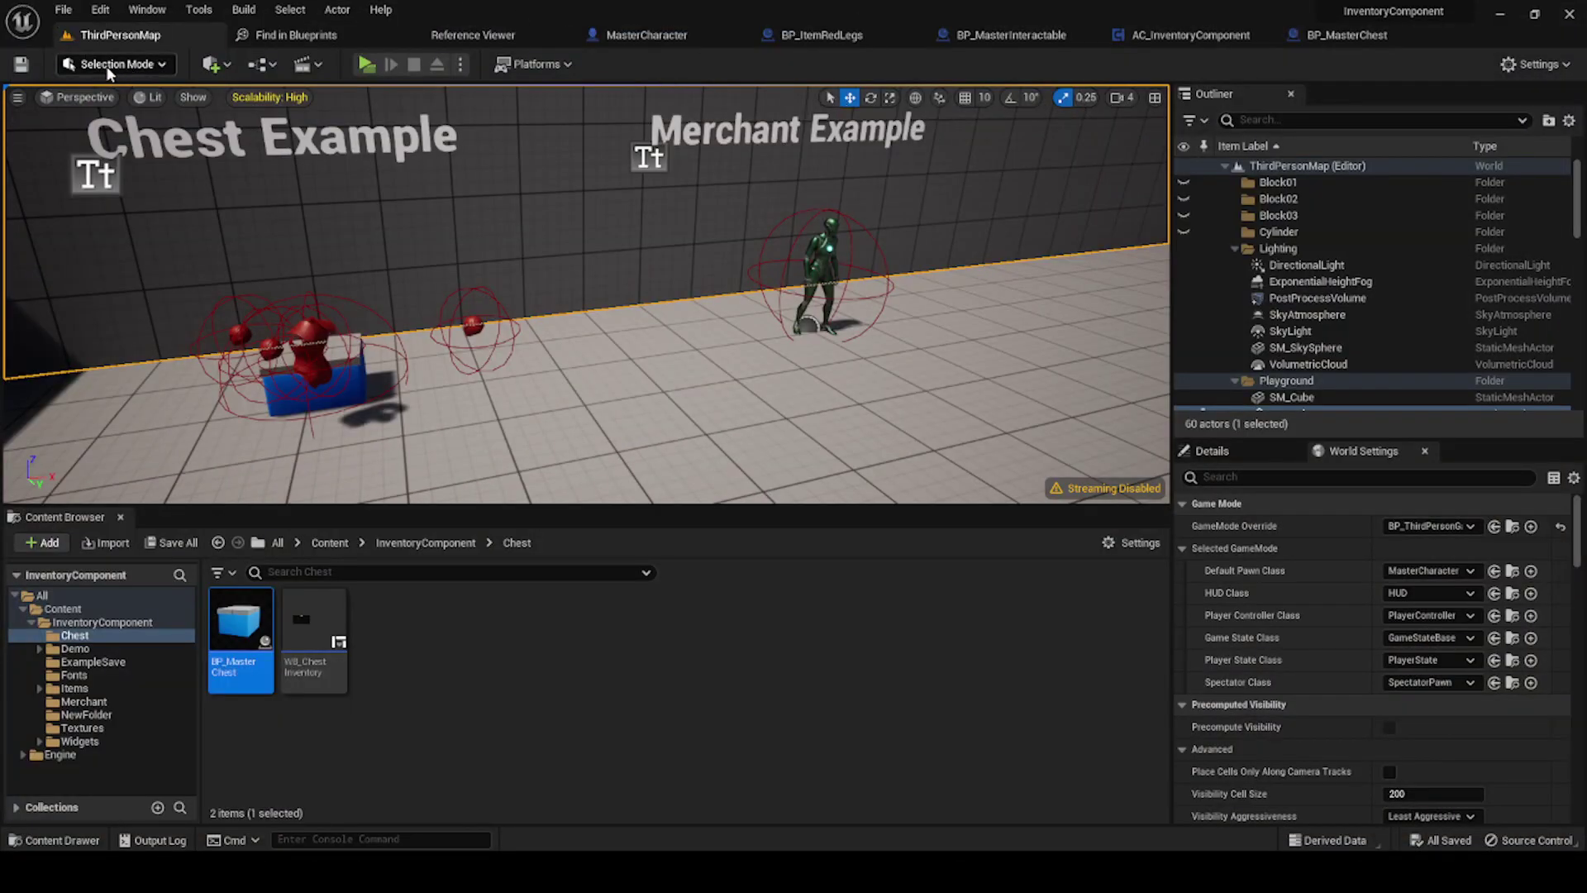
Step: Open the Try Pickup Item function graph in the AC_InventoryComponent blueprint
{"action": "left_click", "coordinate": [60, 12]}
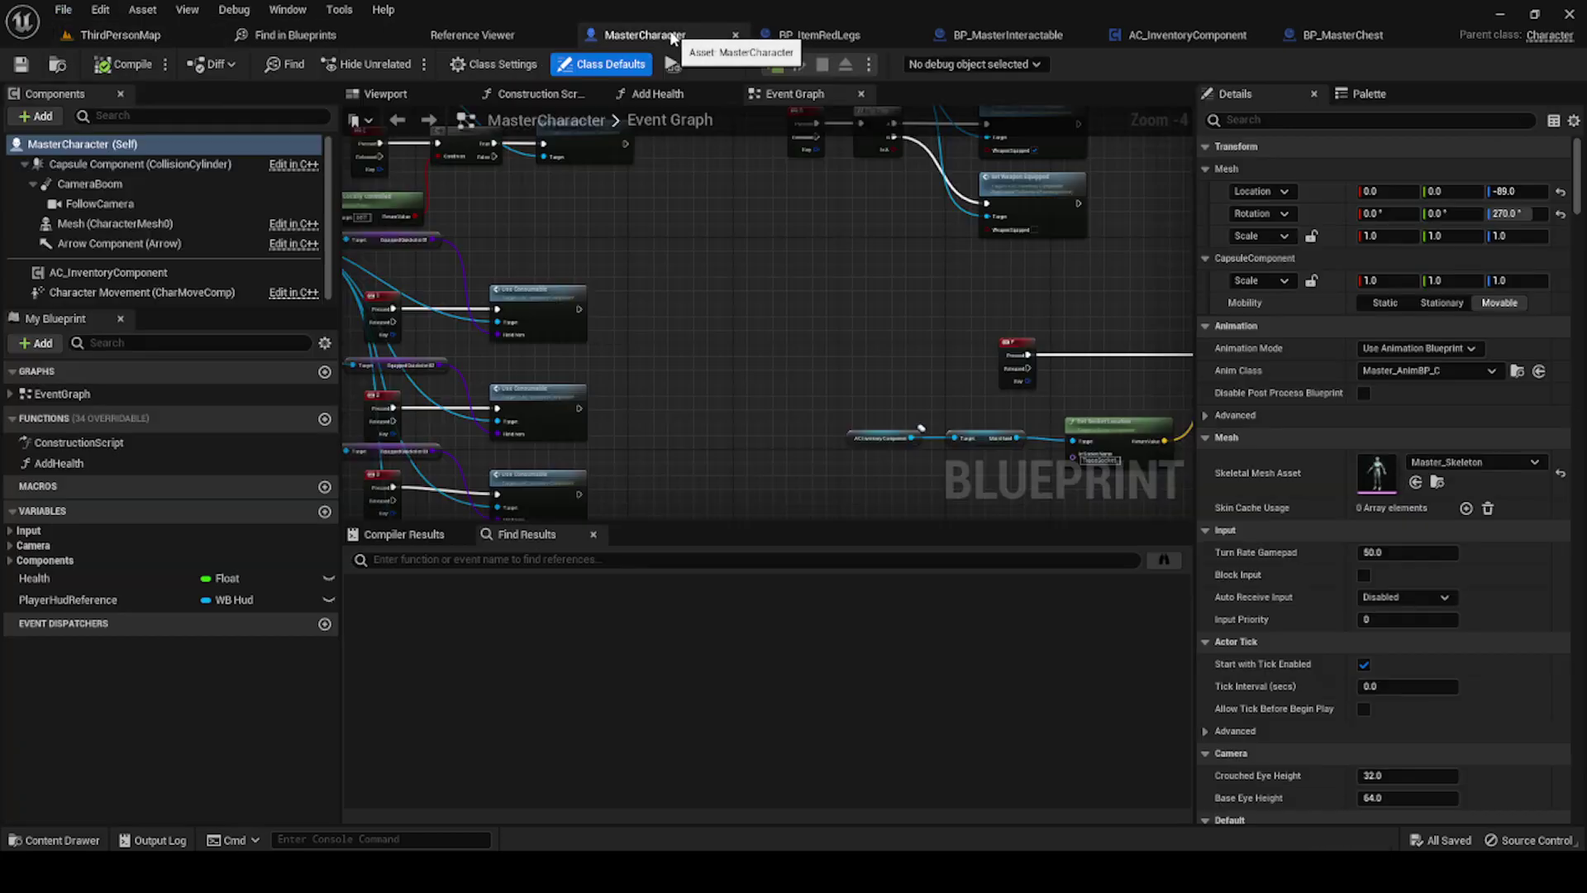
{"action": "left_click", "coordinate": [645, 35]}
{"action": "scroll", "coordinate": [741, 297], "scroll_direction": "up", "scroll_amount": 4}
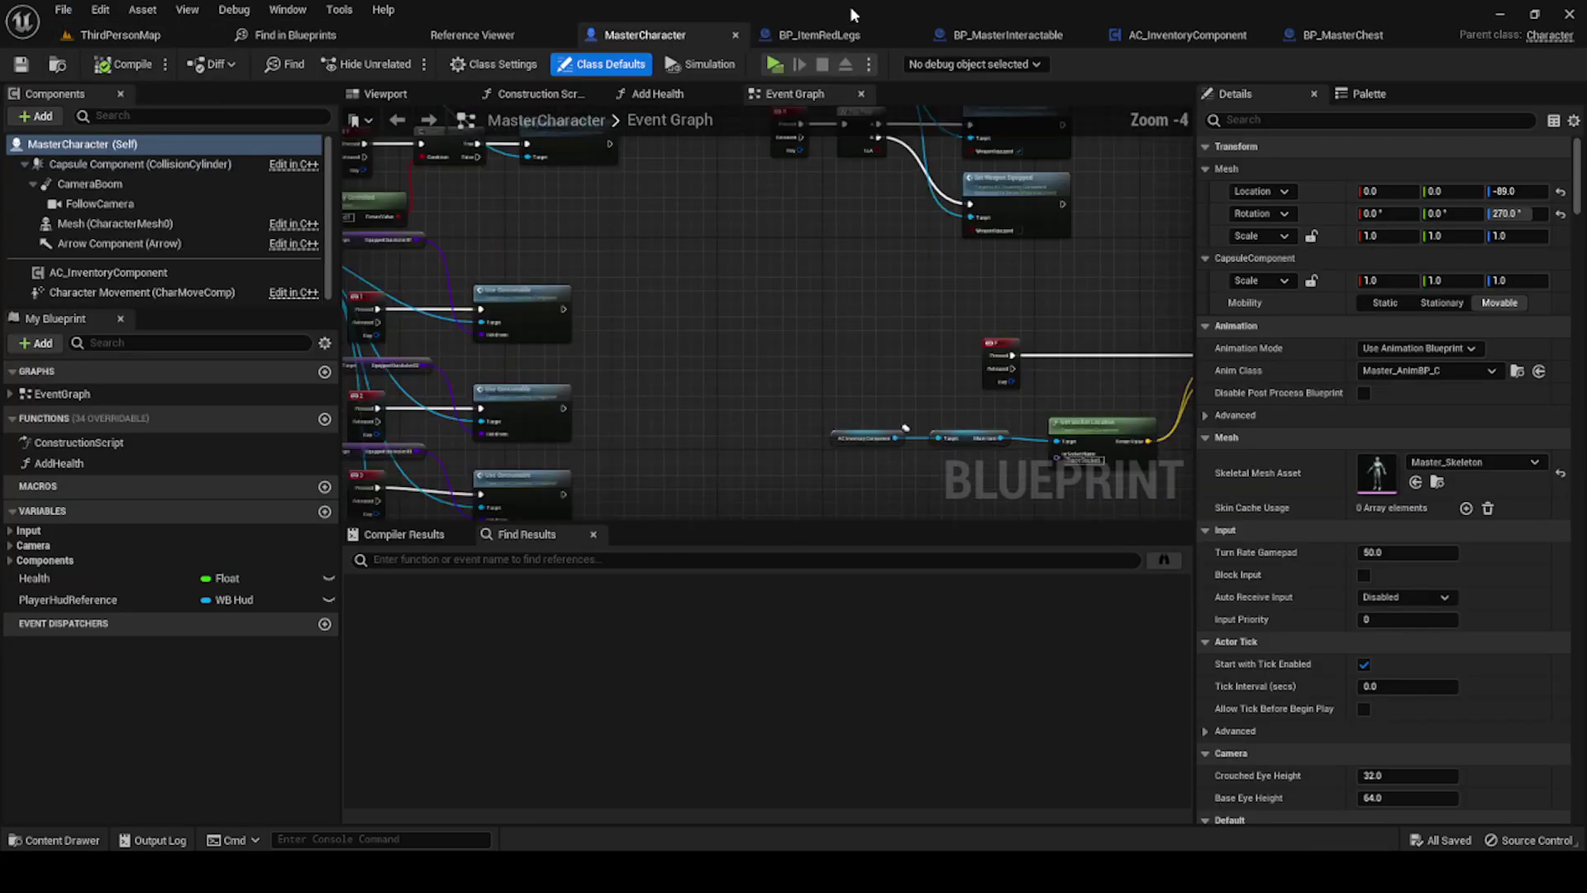
{"action": "left_click", "coordinate": [1157, 40]}
{"action": "mouse_move", "coordinate": [784, 215]}
{"action": "right_mouse_down"}
{"action": "mouse_move", "coordinate": [861, 342]}
{"action": "mouse_move", "coordinate": [934, 341]}
{"action": "right_mouse_up"}
{"action": "left_click", "coordinate": [585, 453]}
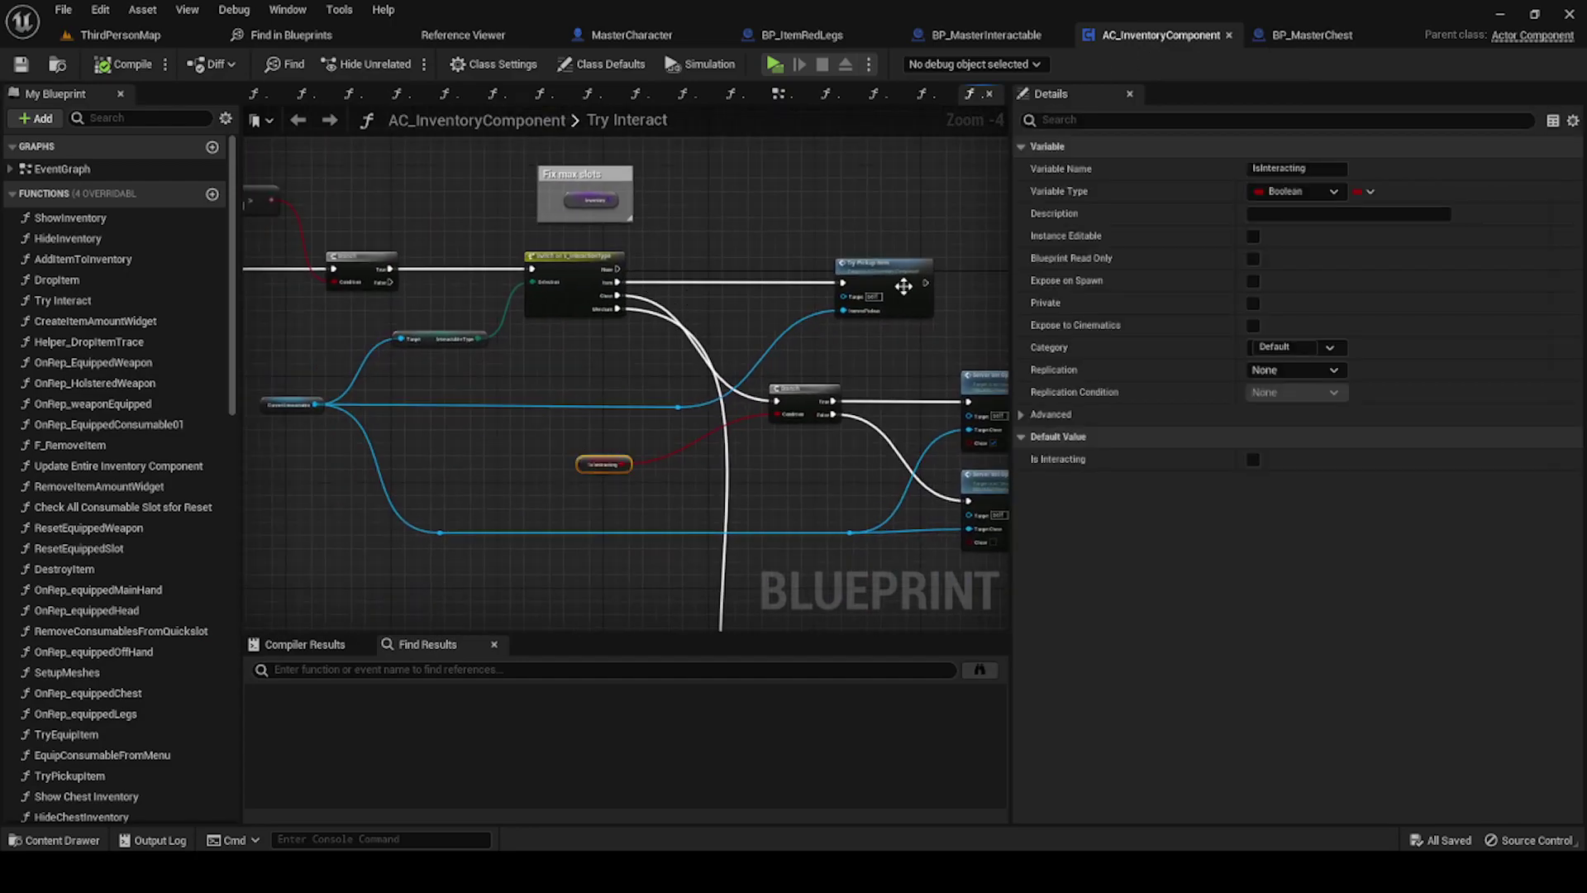
{"action": "double_click", "coordinate": [893, 300]}
Step: Move the entry and SET nodes left, lining them up with the Branch
{"action": "scroll", "coordinate": [615, 419], "scroll_direction": "up", "scroll_amount": 3}
{"action": "left_click", "coordinate": [562, 434]}
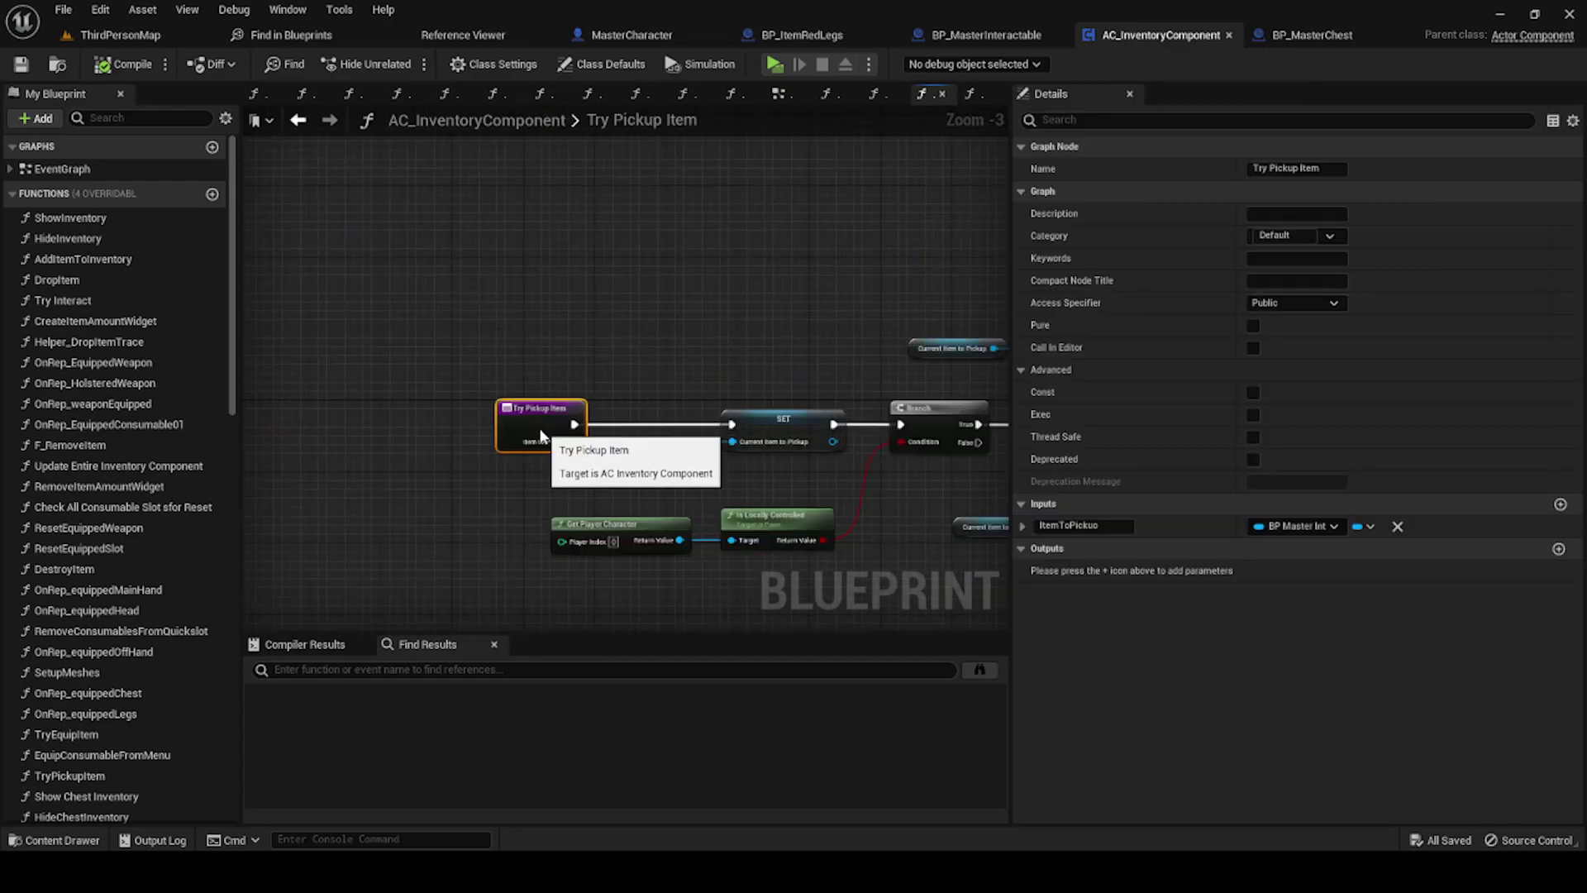
{"action": "mouse_move", "coordinate": [469, 369]}
{"action": "left_mouse_down"}
{"action": "mouse_move", "coordinate": [769, 447]}
{"action": "mouse_move", "coordinate": [533, 438]}
{"action": "left_mouse_up"}
{"action": "right_click_drag", "start_coordinate": [295, 329], "coordinate": [308, 329]}
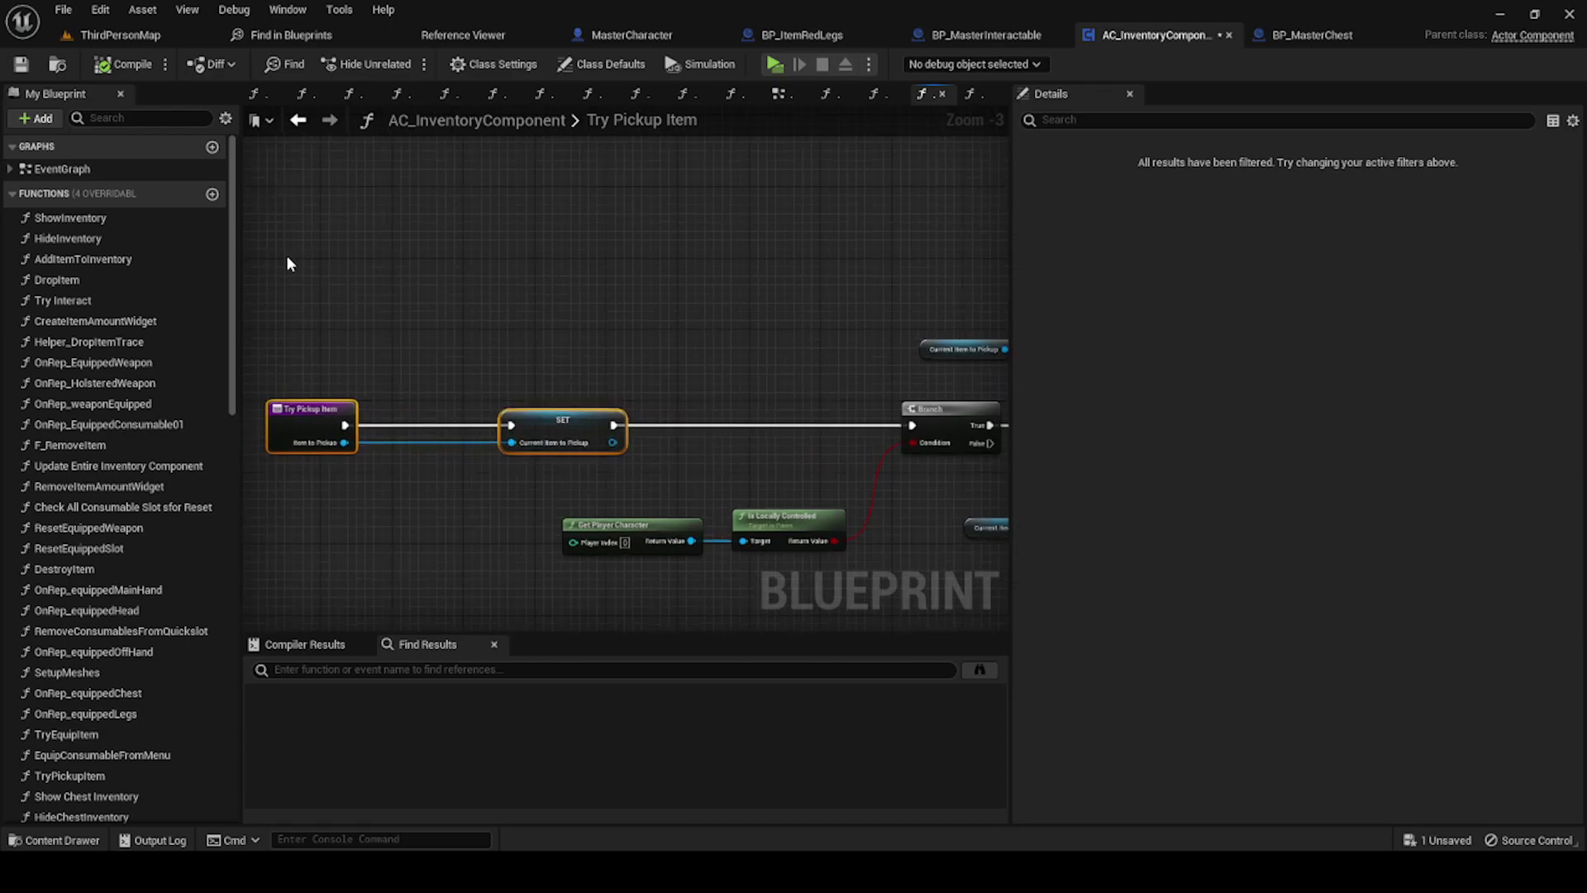
{"action": "left_click_drag", "start_coordinate": [233, 252], "coordinate": [232, 662]}
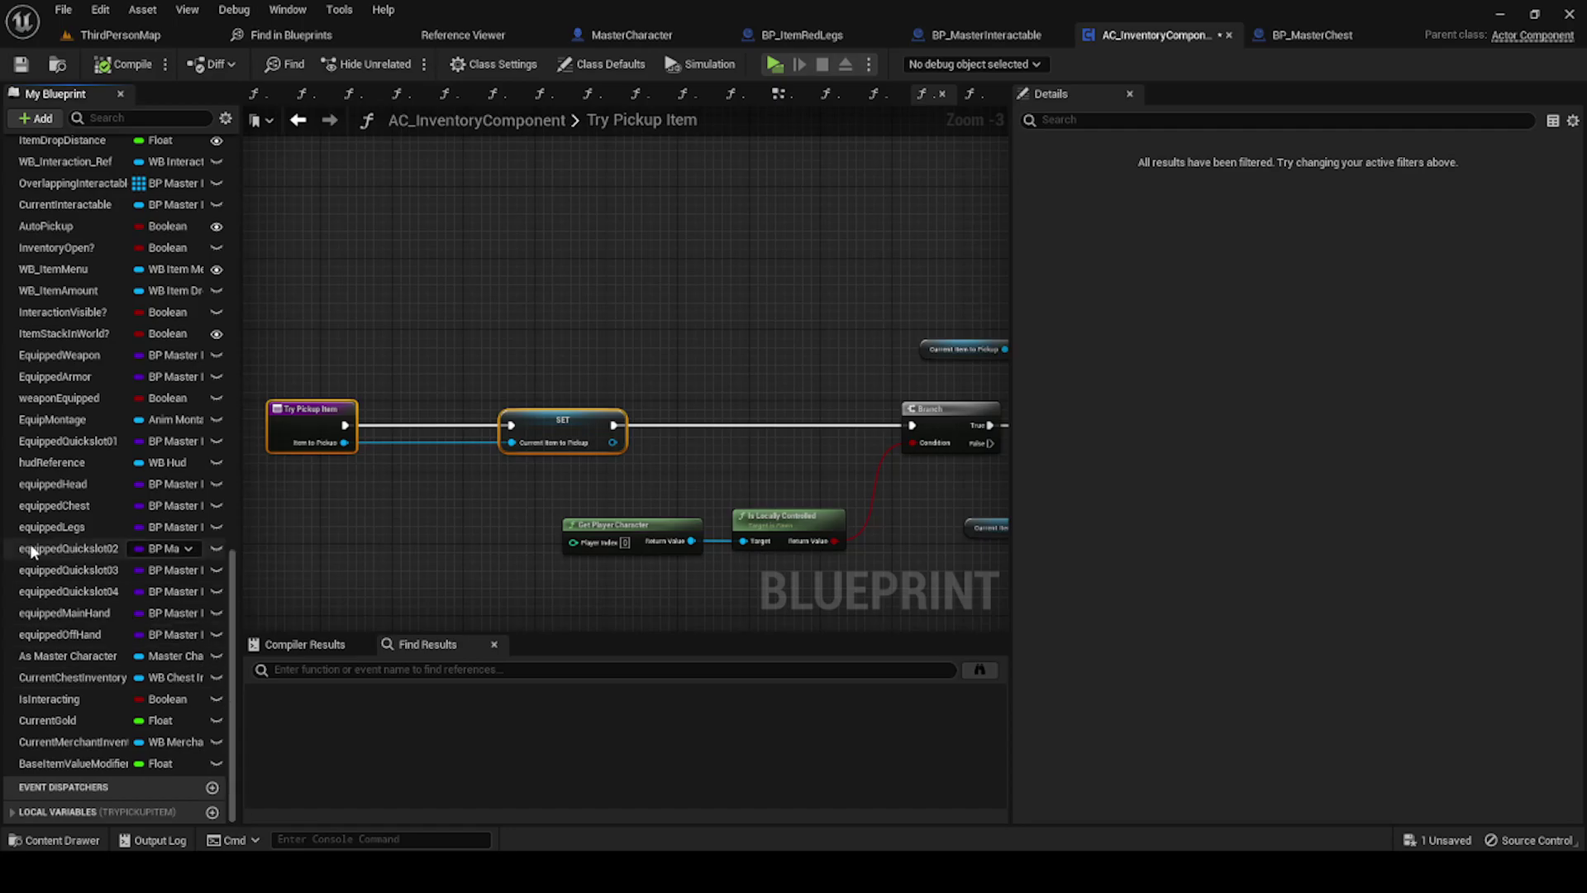
{"action": "scroll", "coordinate": [30, 543], "scroll_direction": "up", "scroll_amount": 5}
{"action": "scroll", "coordinate": [87, 563], "scroll_direction": "up", "scroll_amount": 5}
{"action": "scroll", "coordinate": [86, 563], "scroll_direction": "up", "scroll_amount": 2}
Step: Add a new Integer variable named MaxInventorySlots
{"action": "left_click", "coordinate": [211, 468]}
{"action": "type", "text": "MaxInventorySlots"}
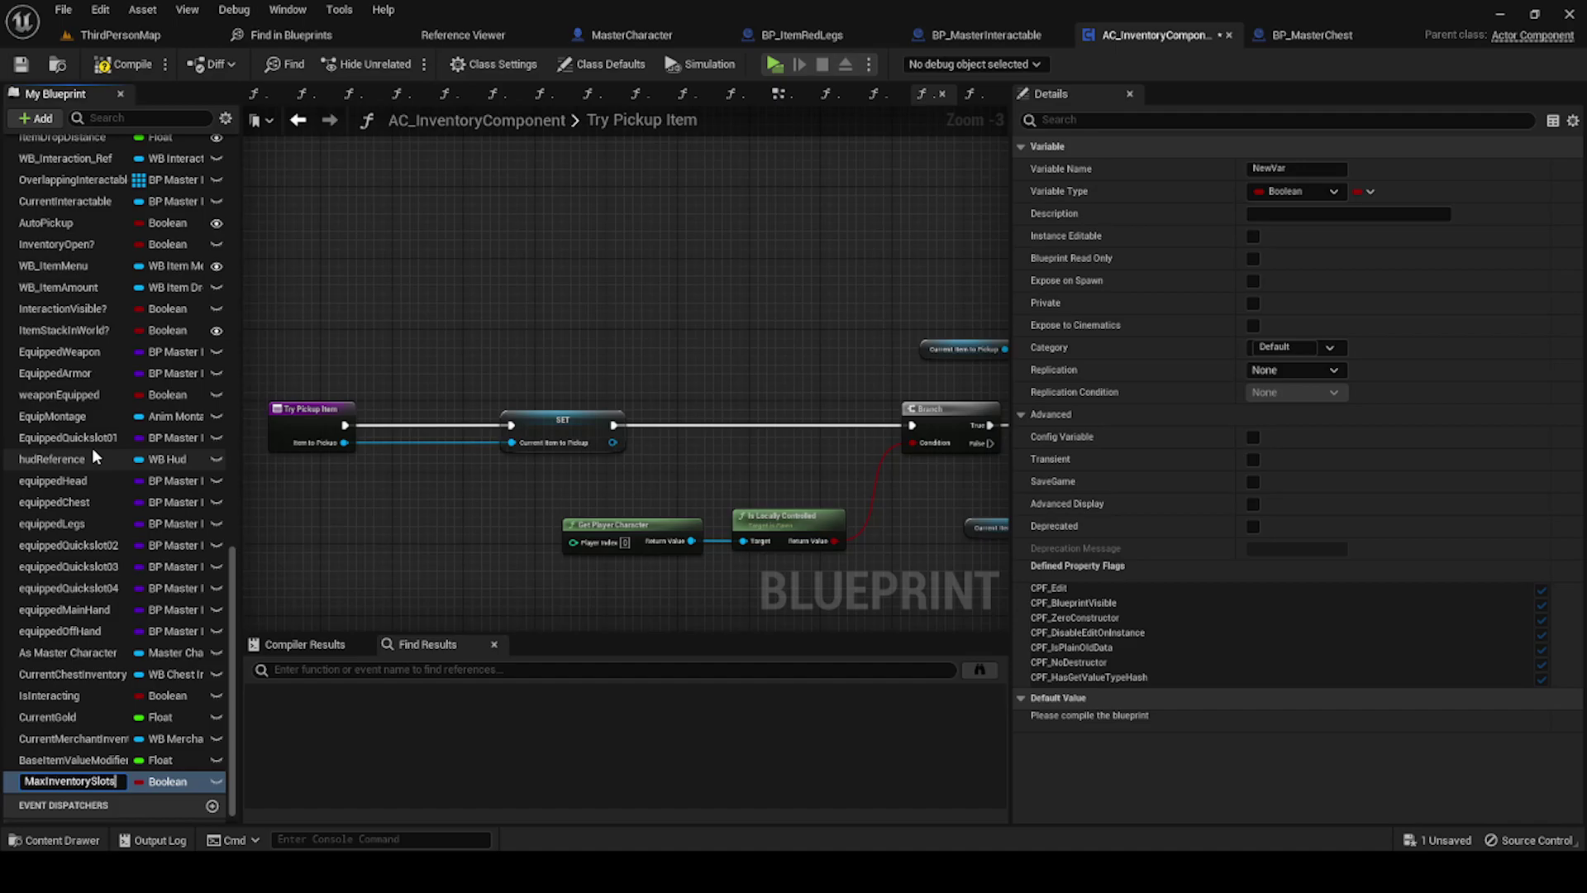
{"action": "key", "text": "Return"}
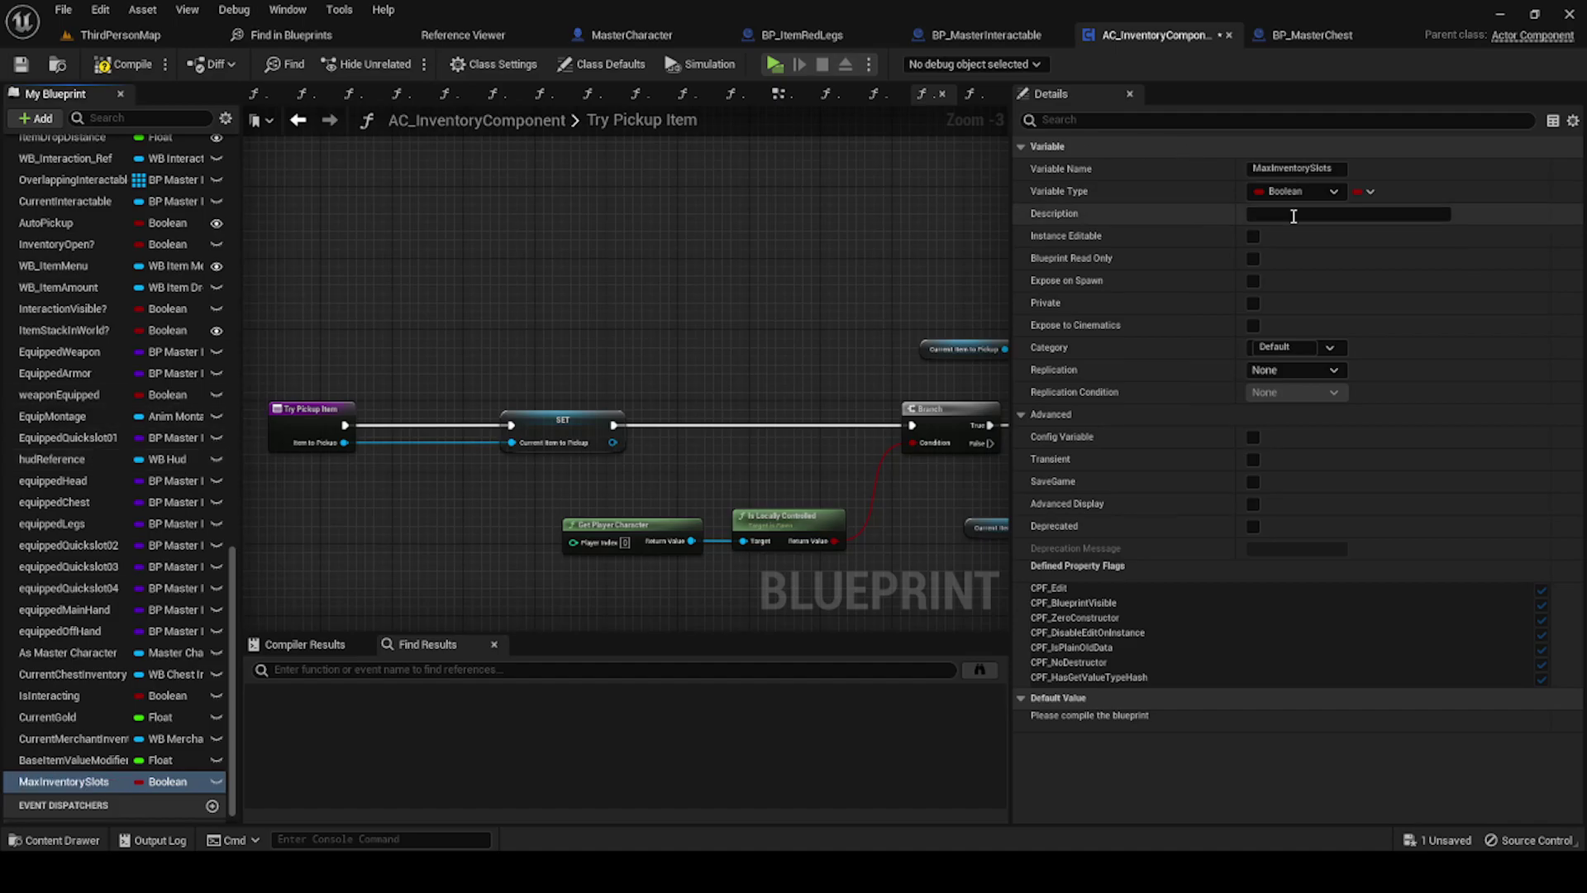
{"action": "left_click", "coordinate": [1295, 191]}
{"action": "left_click", "coordinate": [1297, 270]}
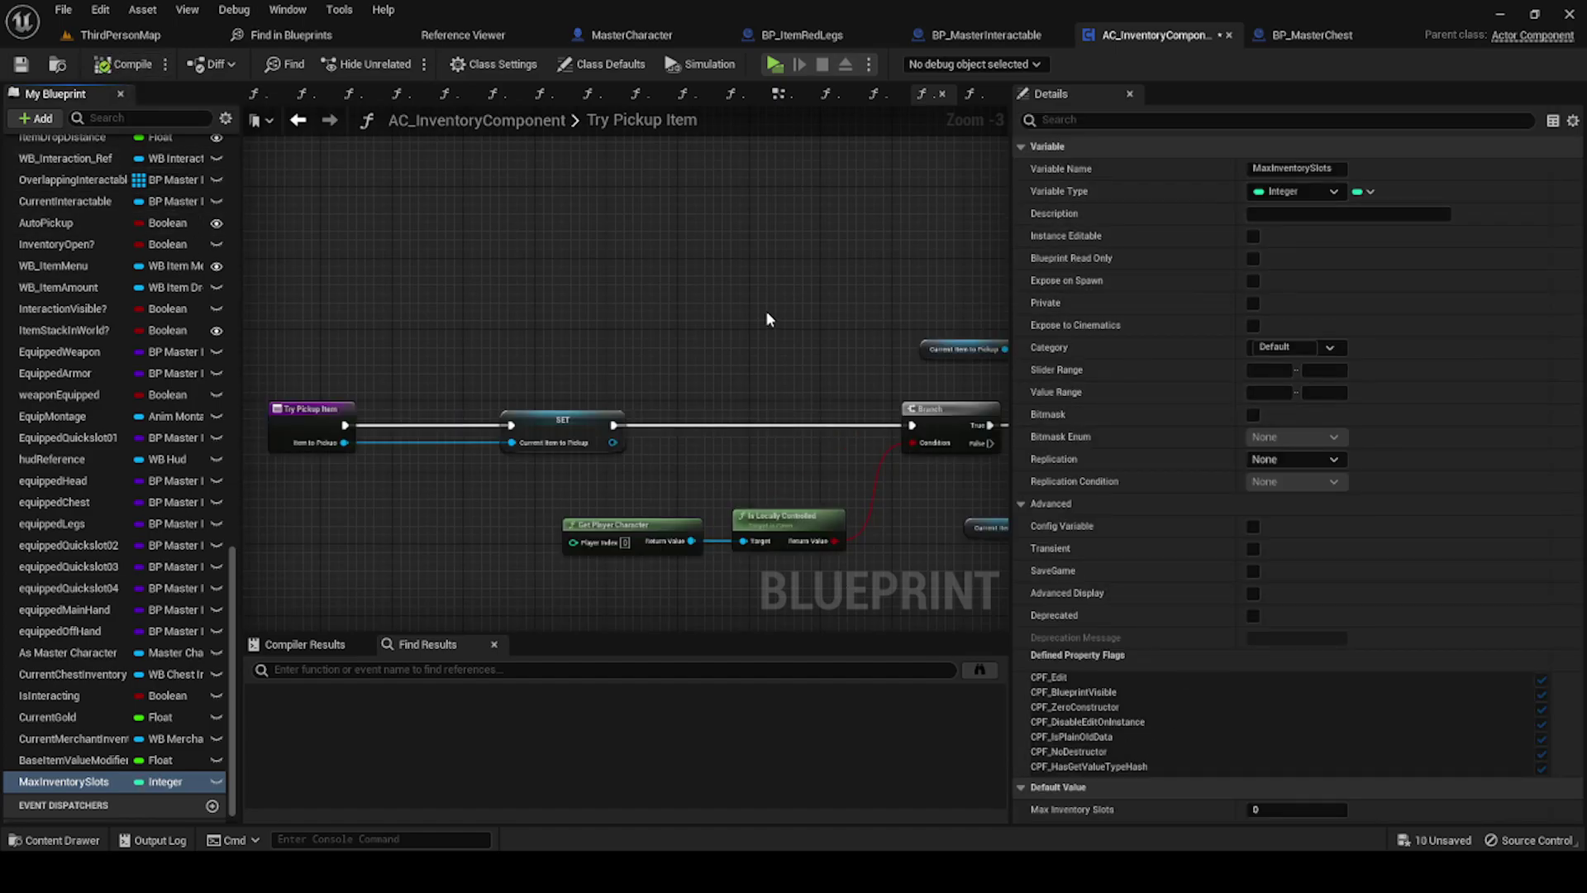
Step: Set MaxInventorySlots' default value to 10 and drag it into the graph
{"action": "right_click_drag", "start_coordinate": [830, 354], "coordinate": [933, 324]}
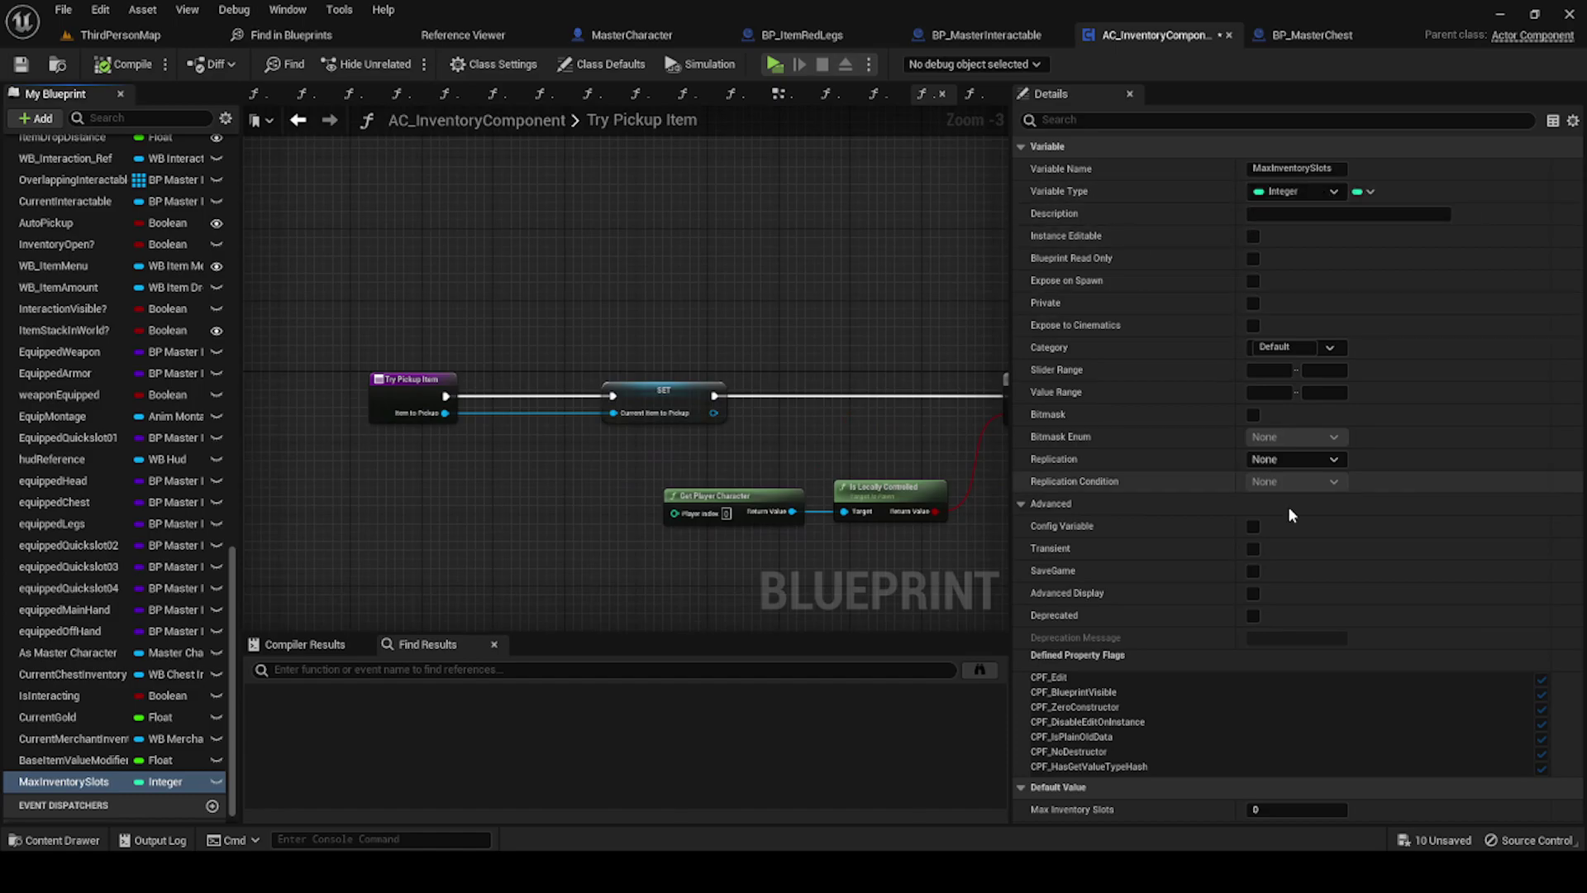
{"action": "left_click", "coordinate": [1307, 810]}
{"action": "type", "text": "10"}
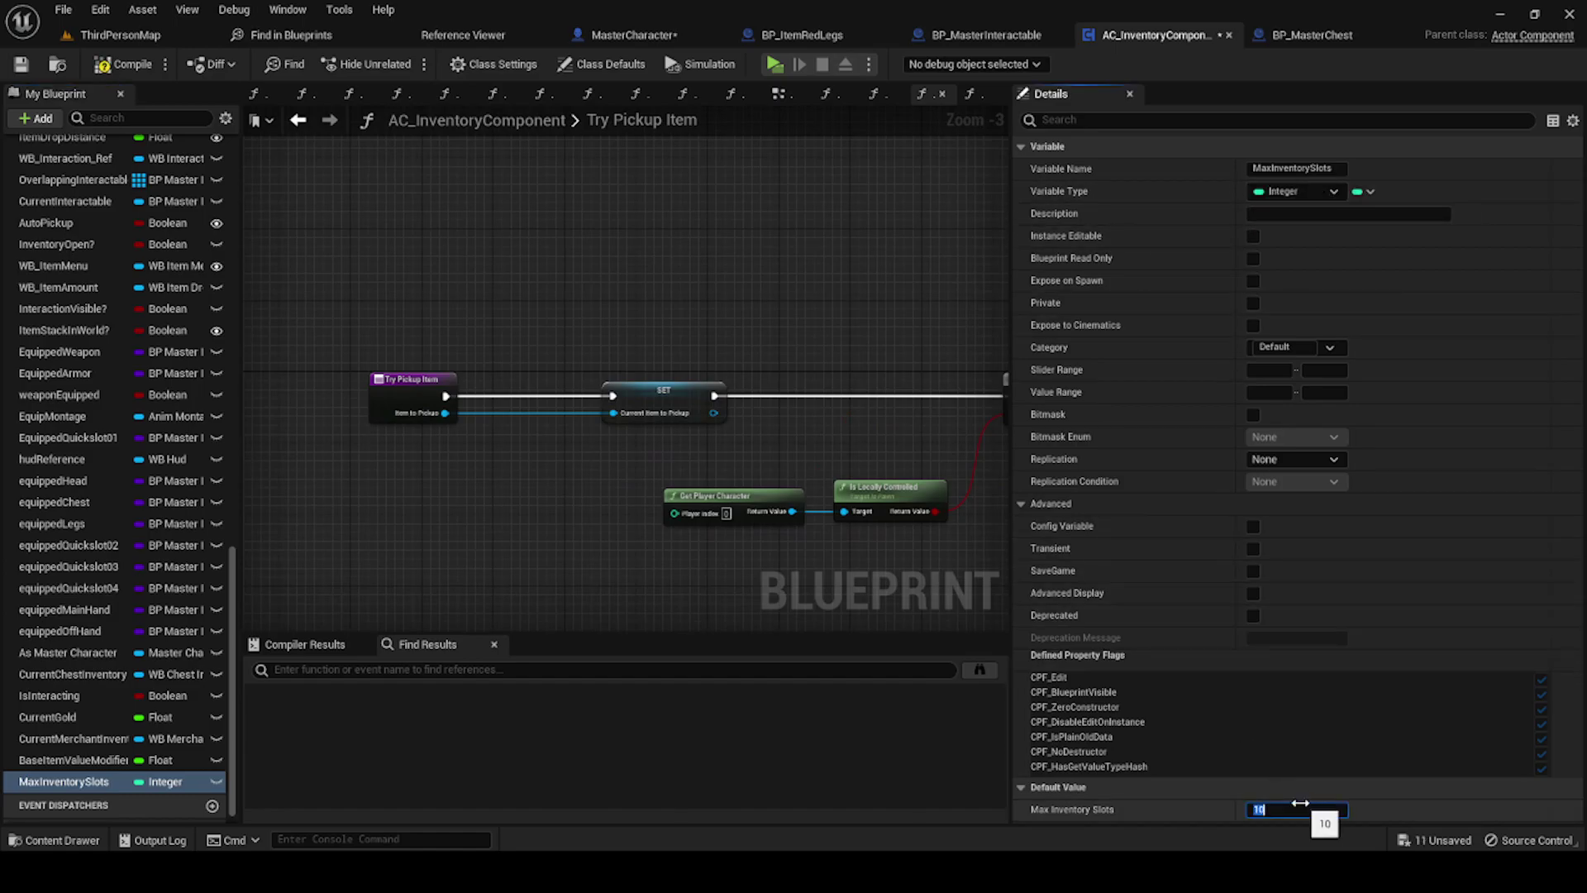
{"action": "key", "text": "Return"}
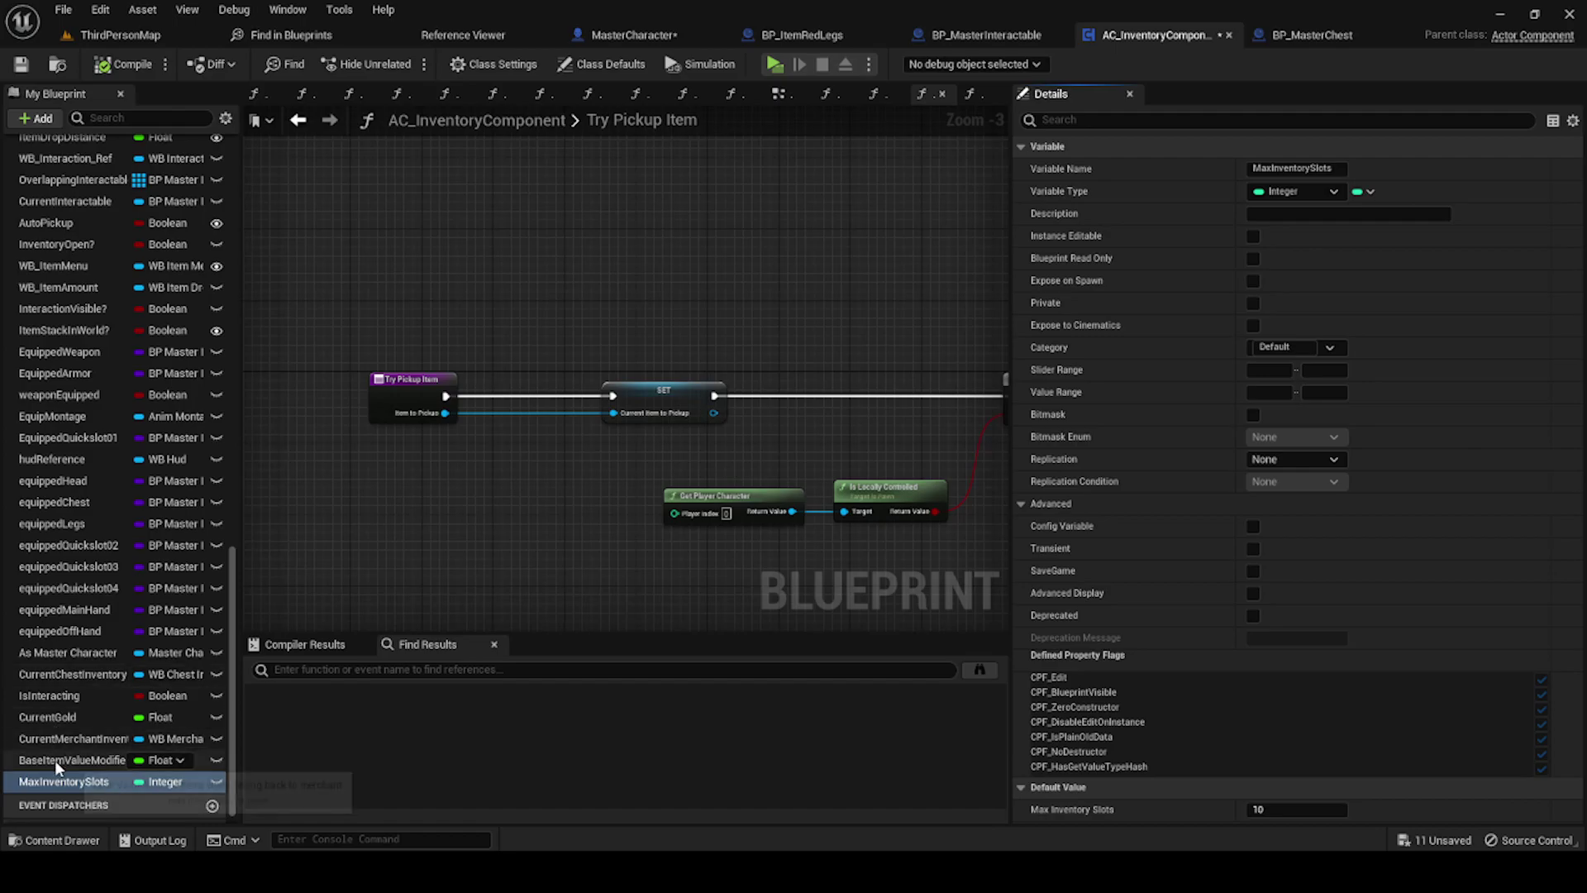
{"action": "left_click_drag", "start_coordinate": [63, 781], "coordinate": [682, 274]}
Step: Place a Max Inventory Slots getter and an Inventory getter feeding a Length node
{"action": "left_click", "coordinate": [752, 307]}
{"action": "right_click_drag", "start_coordinate": [661, 324], "coordinate": [568, 358]}
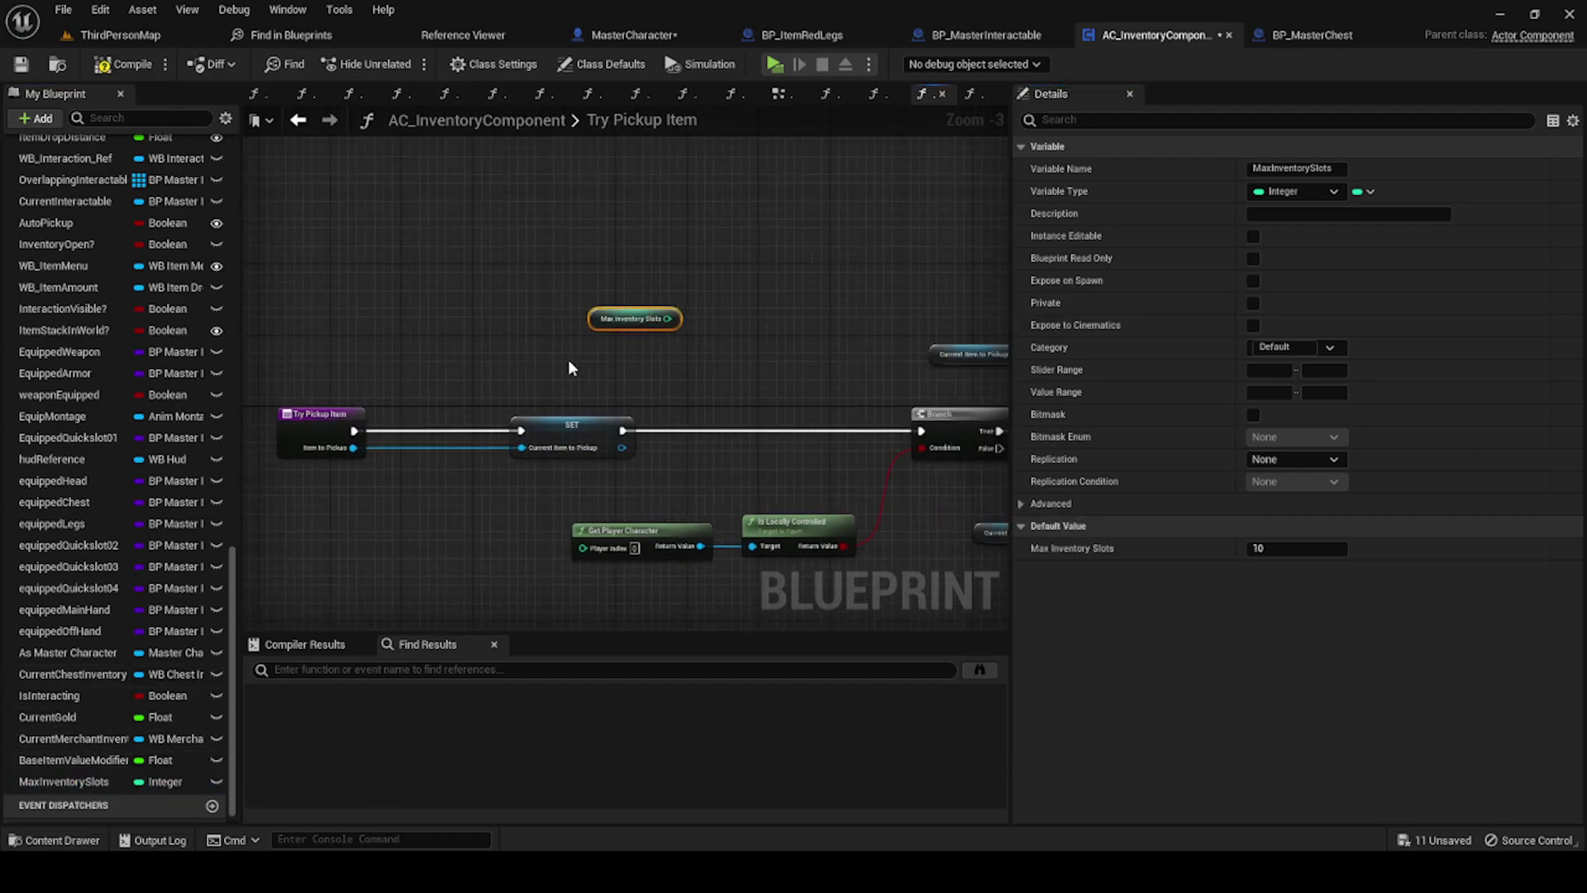
{"action": "scroll", "coordinate": [65, 460], "scroll_direction": "up", "scroll_amount": 5}
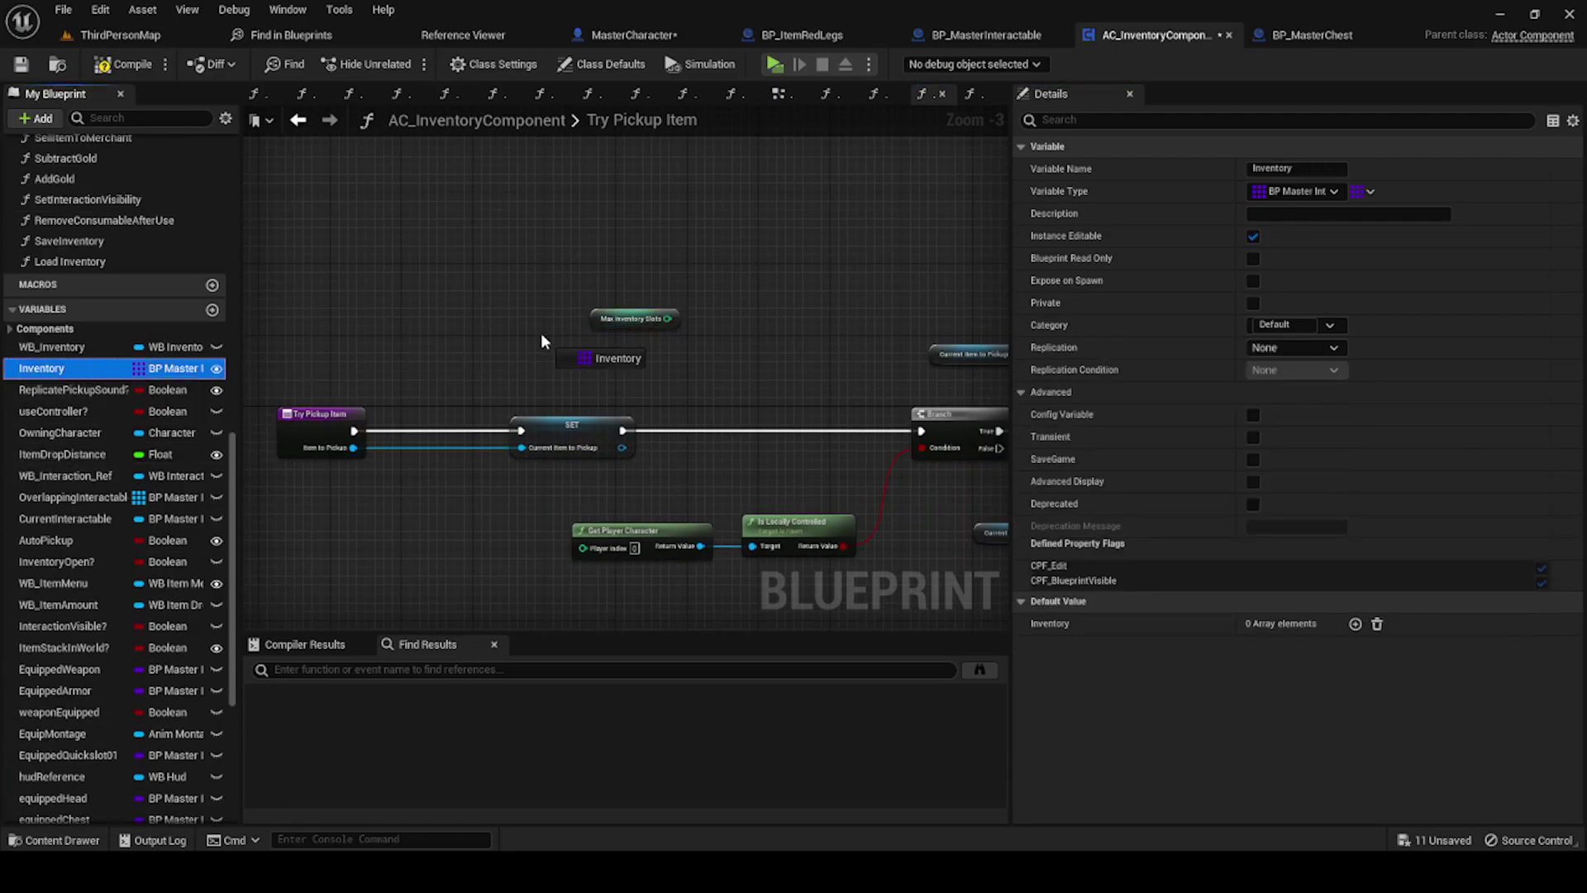
{"action": "mouse_move", "coordinate": [91, 374]}
{"action": "left_mouse_down"}
{"action": "mouse_move", "coordinate": [555, 369]}
{"action": "mouse_move", "coordinate": [630, 275]}
{"action": "mouse_move", "coordinate": [729, 314]}
{"action": "left_mouse_up"}
{"action": "left_click", "coordinate": [583, 379]}
{"action": "type", "text": "length"}
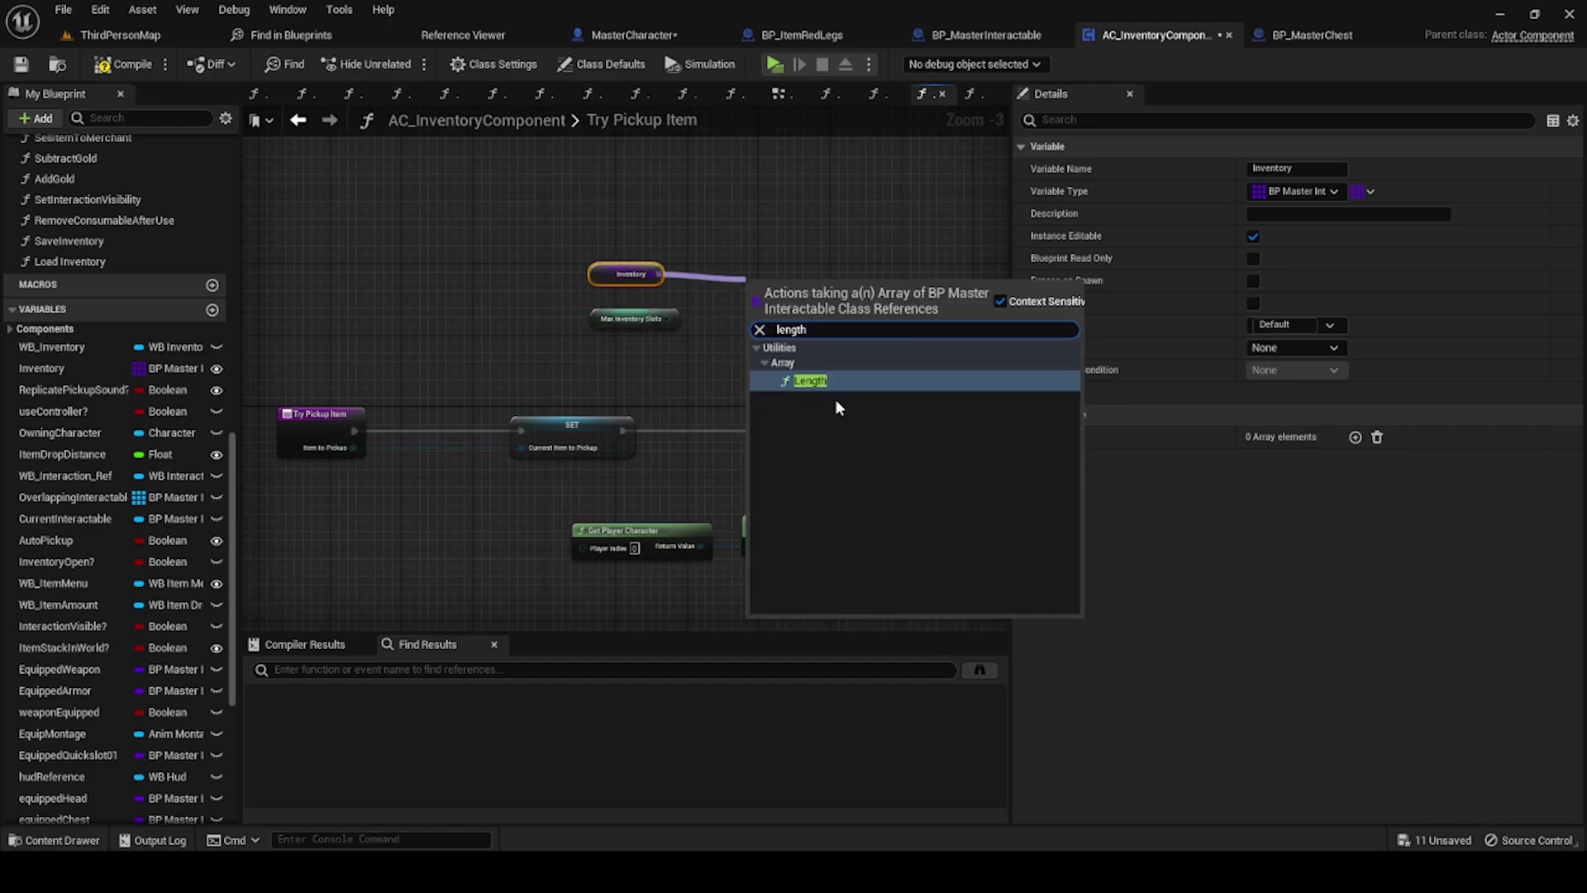
{"action": "left_click", "coordinate": [814, 380]}
Step: Rearrange the Max Inventory Slots, Inventory and Length nodes
{"action": "scroll", "coordinate": [794, 351], "scroll_direction": "up", "scroll_amount": 2}
{"action": "left_click", "coordinate": [556, 328]}
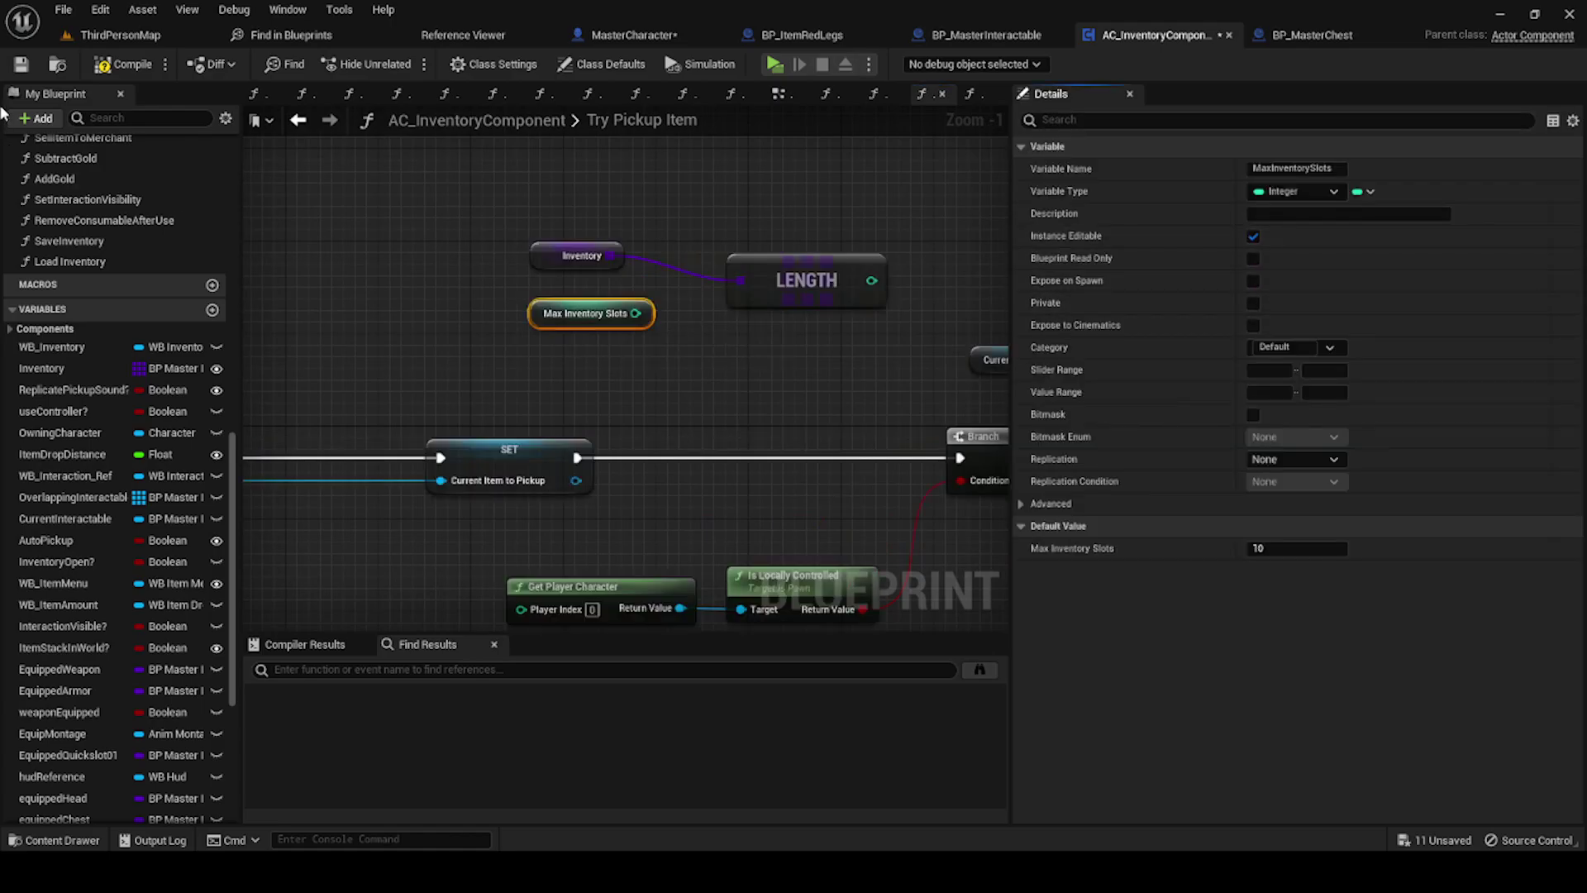
{"action": "left_click_drag", "start_coordinate": [558, 314], "coordinate": [453, 337]}
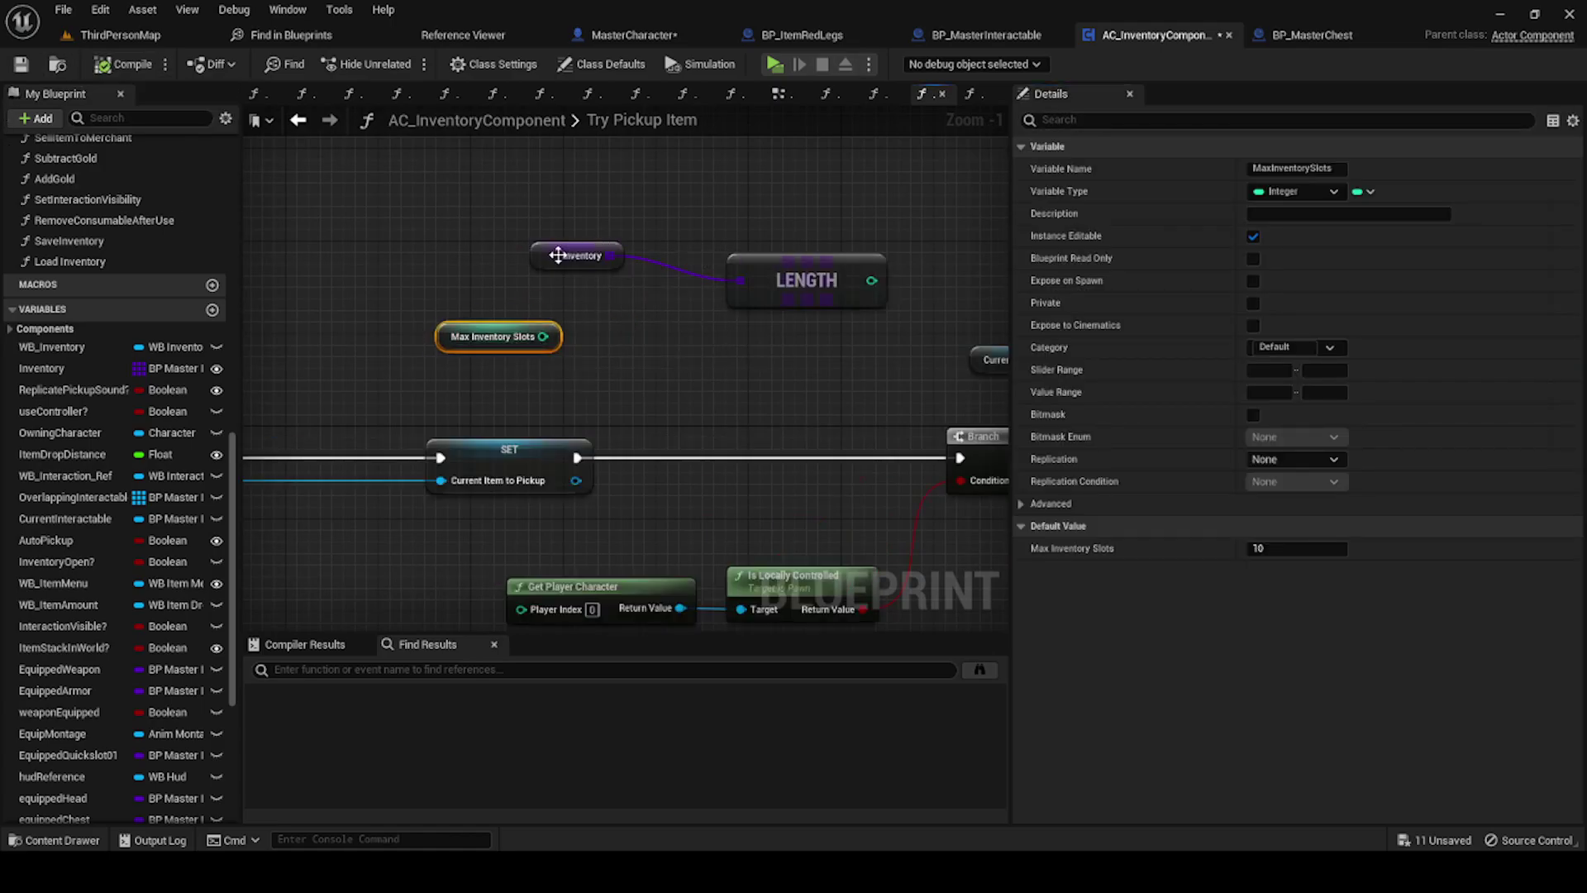
{"action": "mouse_move", "coordinate": [558, 255]}
{"action": "left_mouse_down"}
{"action": "mouse_move", "coordinate": [570, 271]}
{"action": "mouse_move", "coordinate": [402, 243]}
{"action": "left_mouse_up"}
{"action": "left_click", "coordinate": [806, 280], "text": "ctrl"}
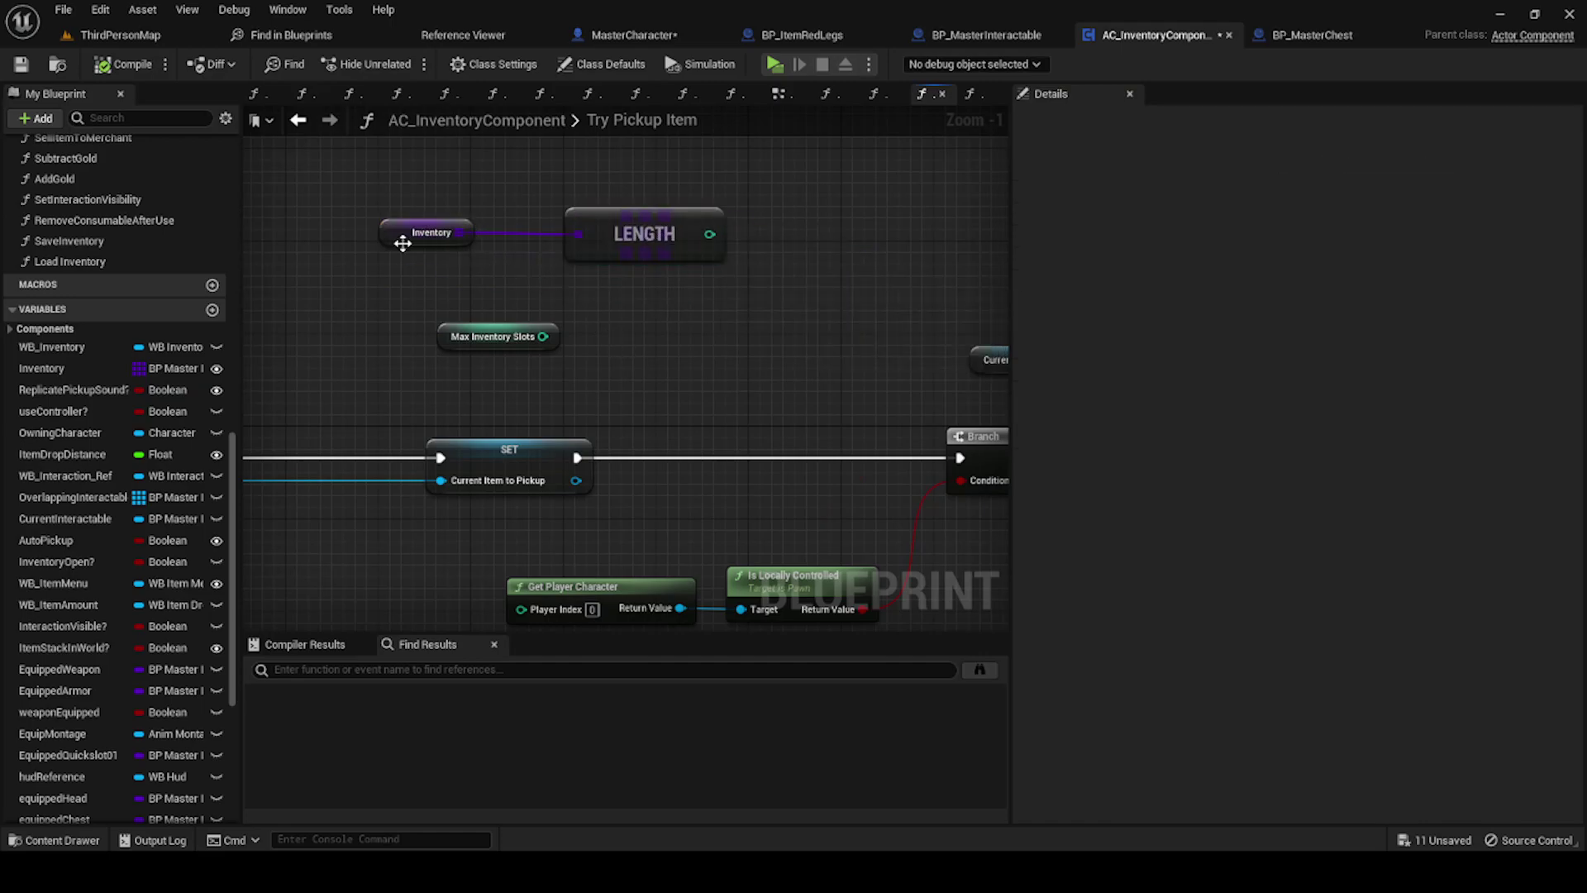
Step: Add a less-than node comparing Inventory Length against Max Inventory Slots
{"action": "mouse_move", "coordinate": [709, 234]}
{"action": "left_mouse_down"}
{"action": "mouse_move", "coordinate": [787, 312]}
{"action": "mouse_move", "coordinate": [808, 244]}
{"action": "left_mouse_up"}
{"action": "type", "text": ">"}
{"action": "left_click", "coordinate": [844, 399]}
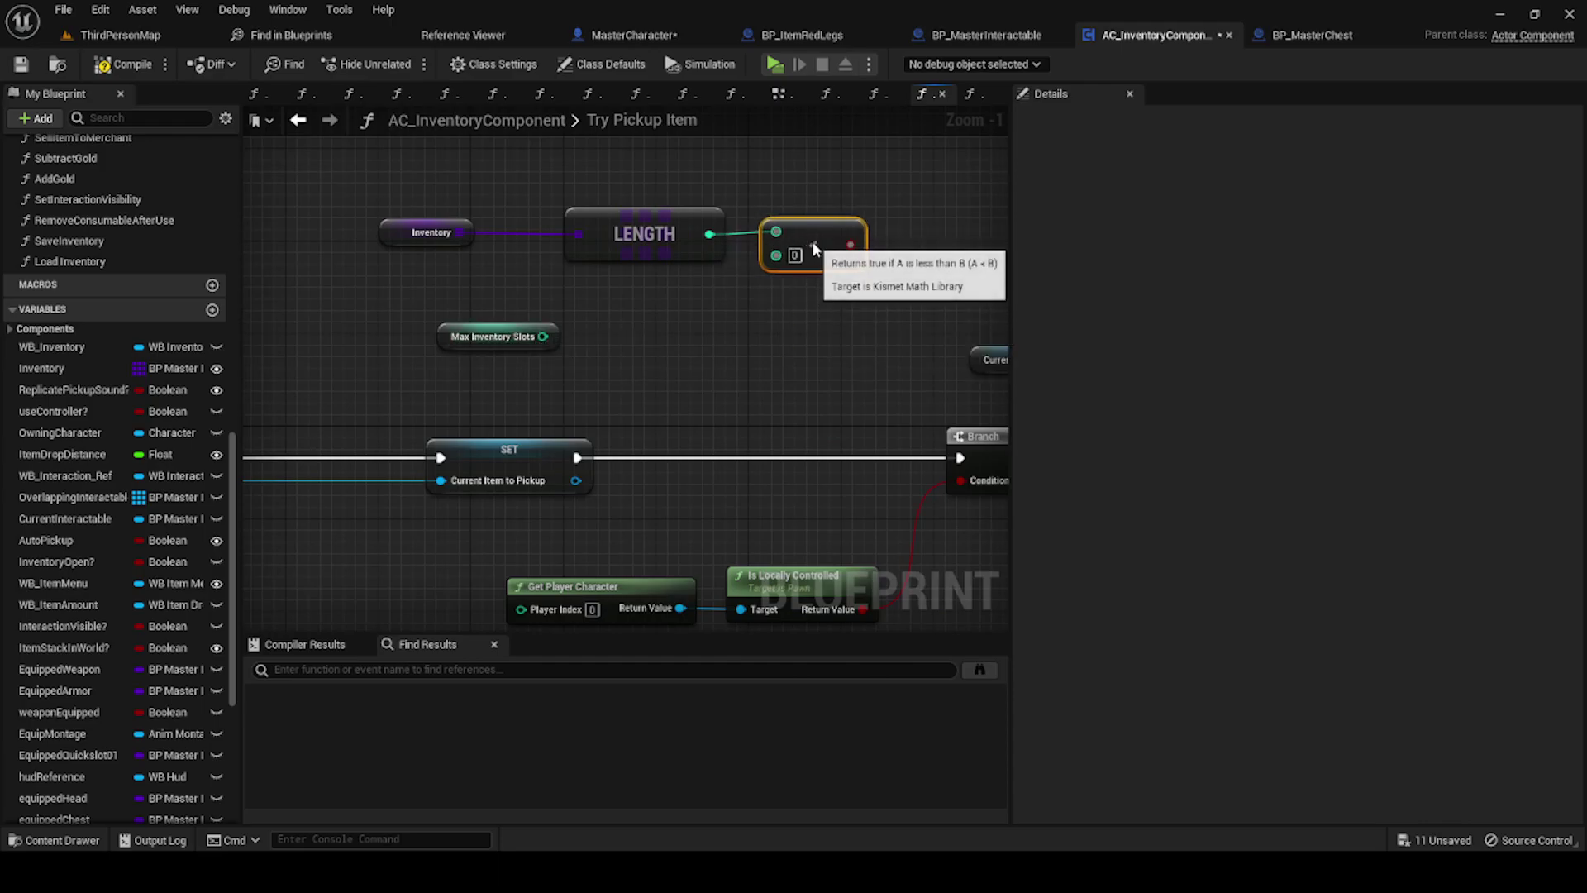
{"action": "key", "text": "Delete"}
{"action": "left_click_drag", "start_coordinate": [709, 234], "coordinate": [773, 236]}
{"action": "type", "text": "<"}
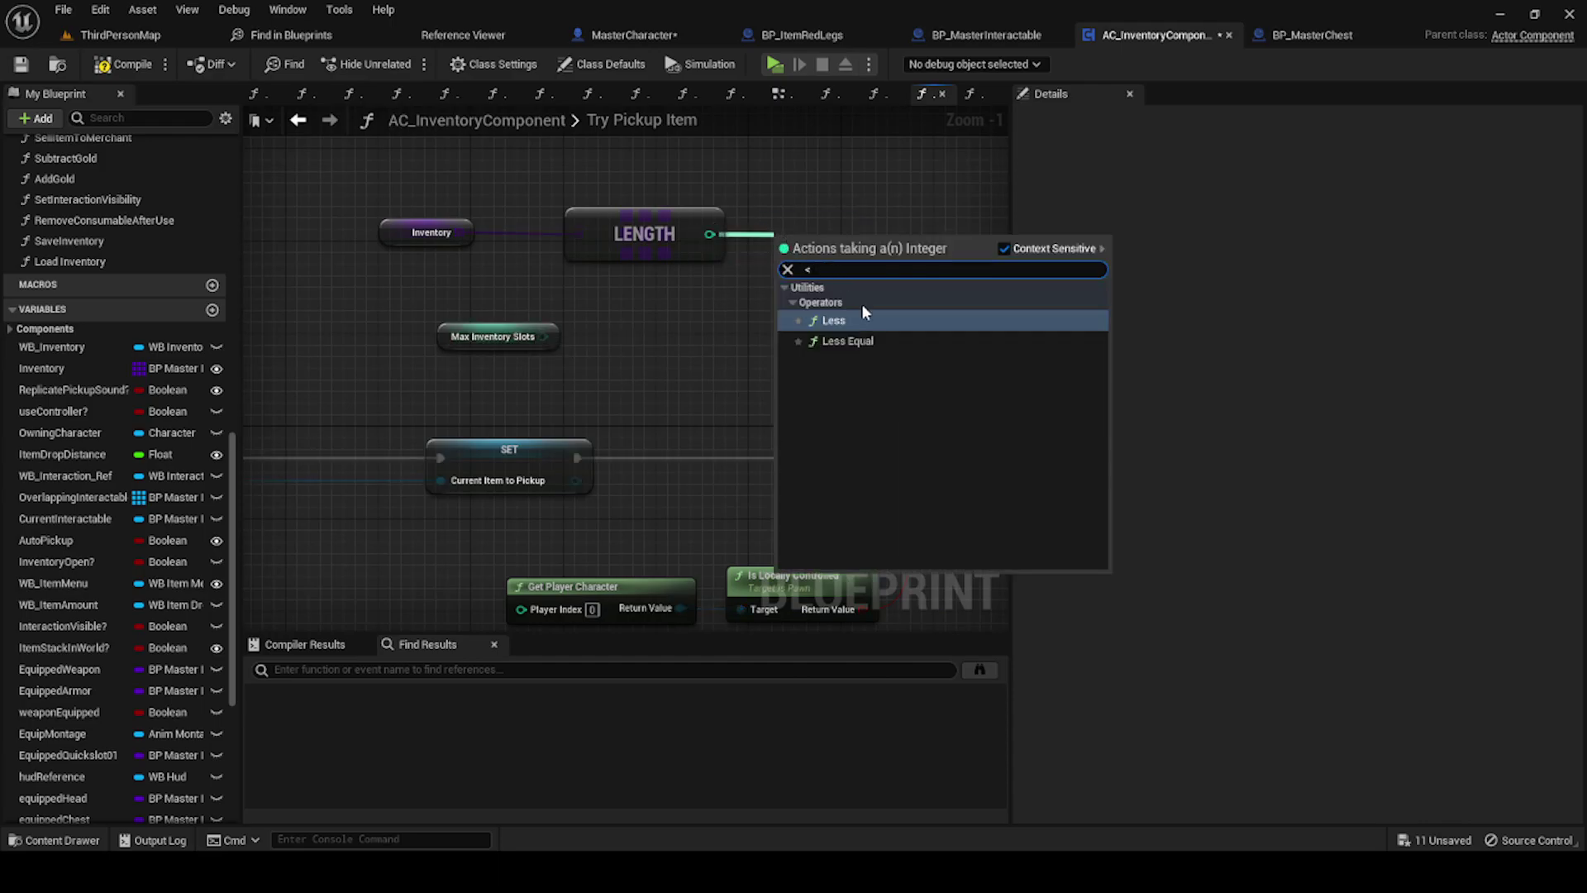
{"action": "left_click", "coordinate": [861, 310]}
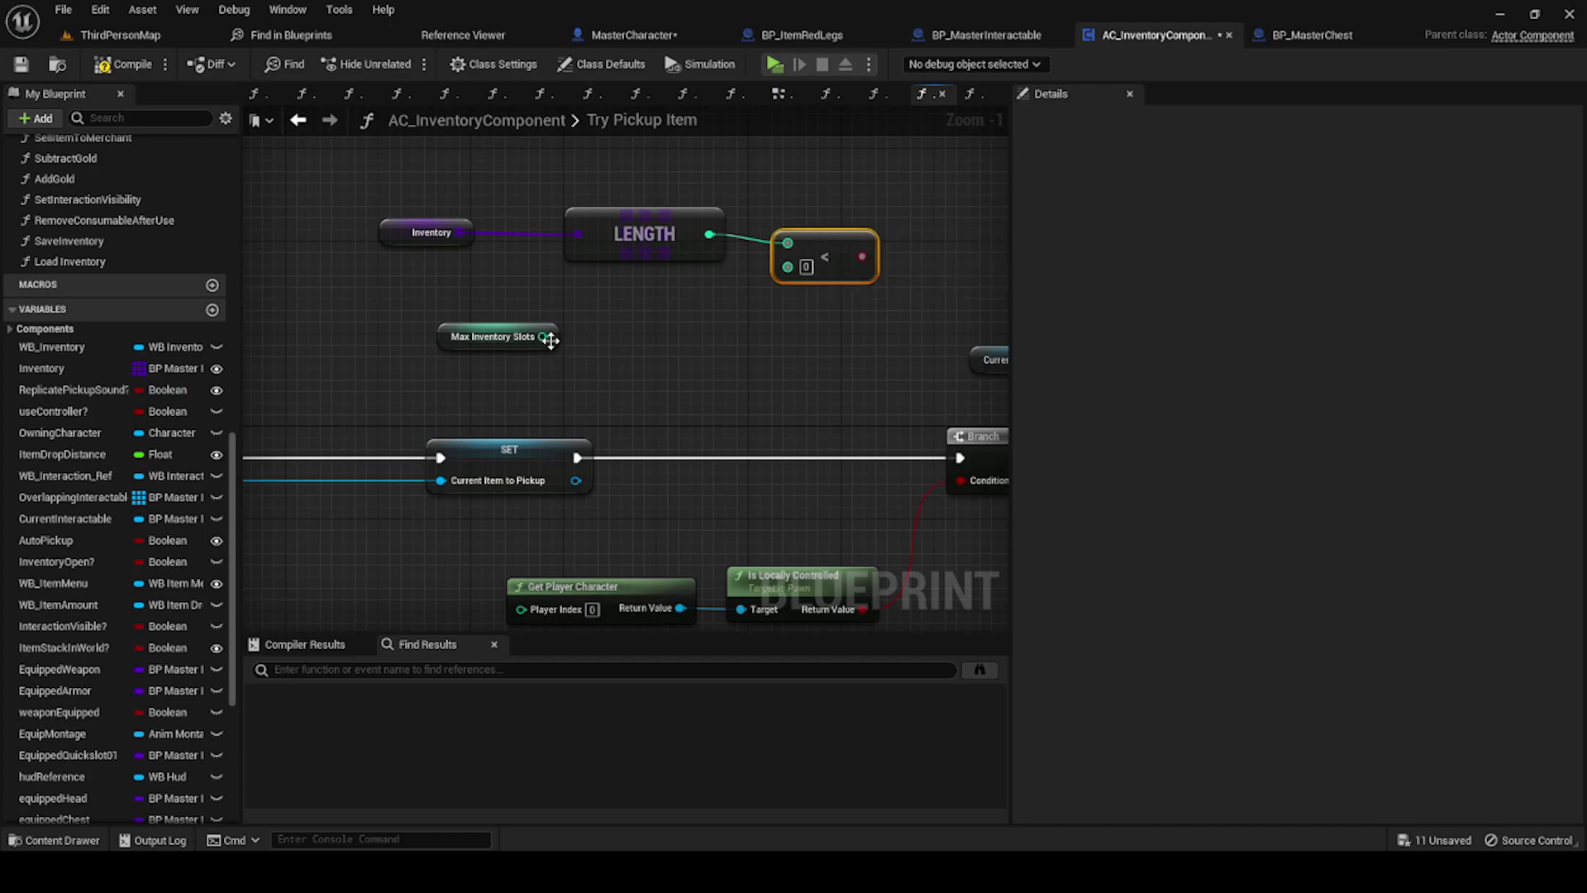
{"action": "left_click_drag", "start_coordinate": [549, 340], "coordinate": [788, 278]}
{"action": "key", "text": "Escape"}
{"action": "left_click_drag", "start_coordinate": [550, 339], "coordinate": [785, 265]}
{"action": "left_click_drag", "start_coordinate": [401, 188], "coordinate": [822, 353]}
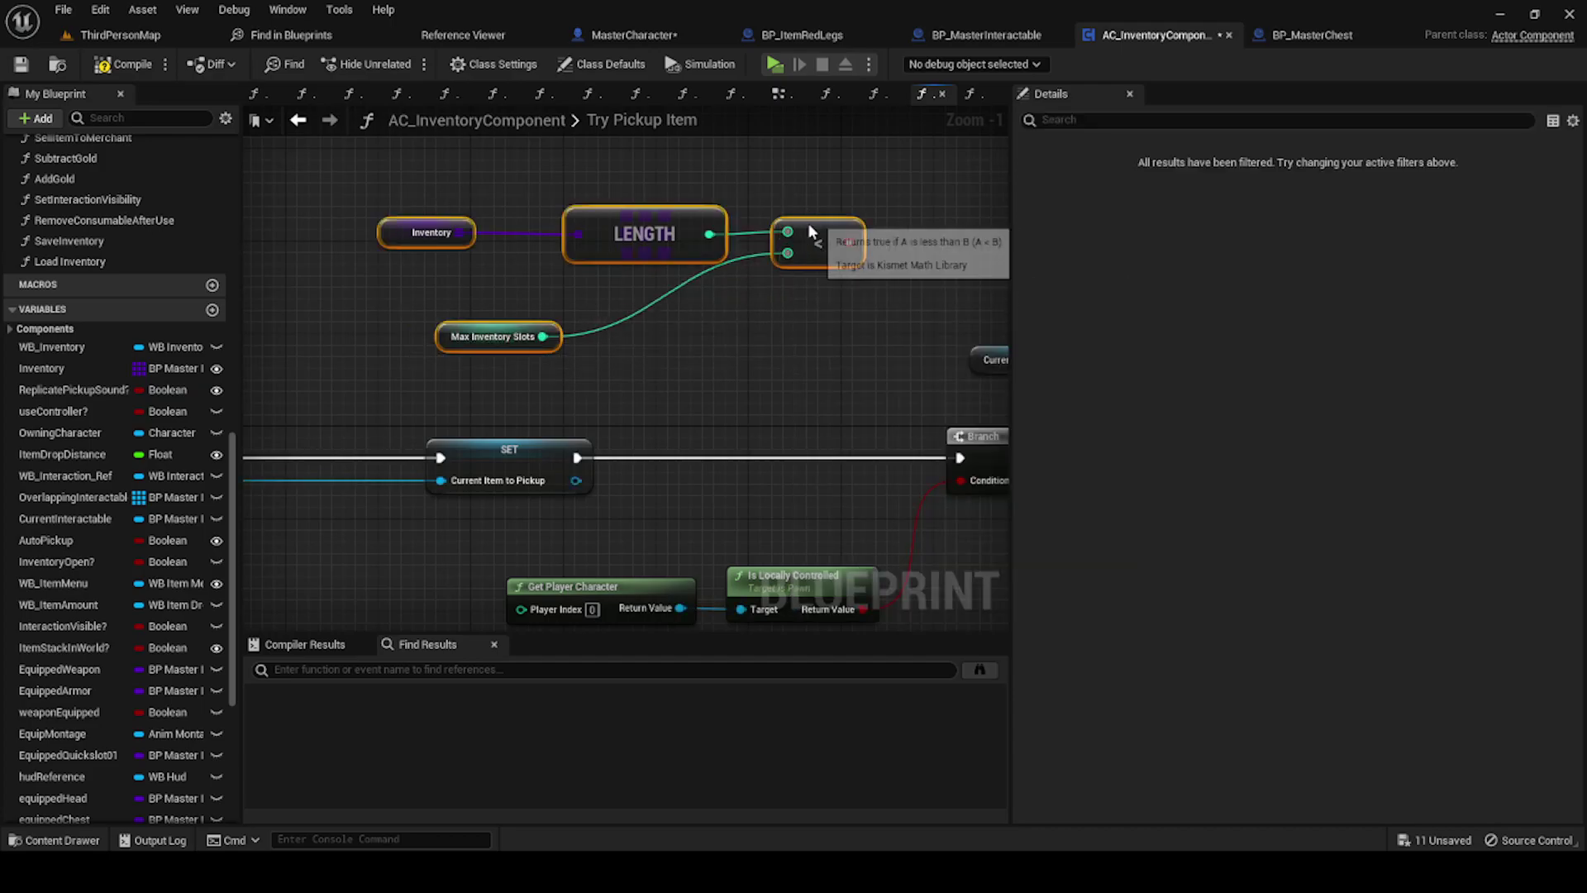
Step: Insert a Branch after SET gated by the comparison, compile, and start a play test
{"action": "mouse_move", "coordinate": [810, 231]}
{"action": "left_mouse_down"}
{"action": "mouse_move", "coordinate": [625, 243]}
{"action": "mouse_move", "coordinate": [706, 480]}
{"action": "mouse_move", "coordinate": [705, 459]}
{"action": "mouse_move", "coordinate": [778, 449]}
{"action": "left_mouse_up"}
{"action": "left_click", "coordinate": [679, 417]}
{"action": "left_click", "coordinate": [680, 417]}
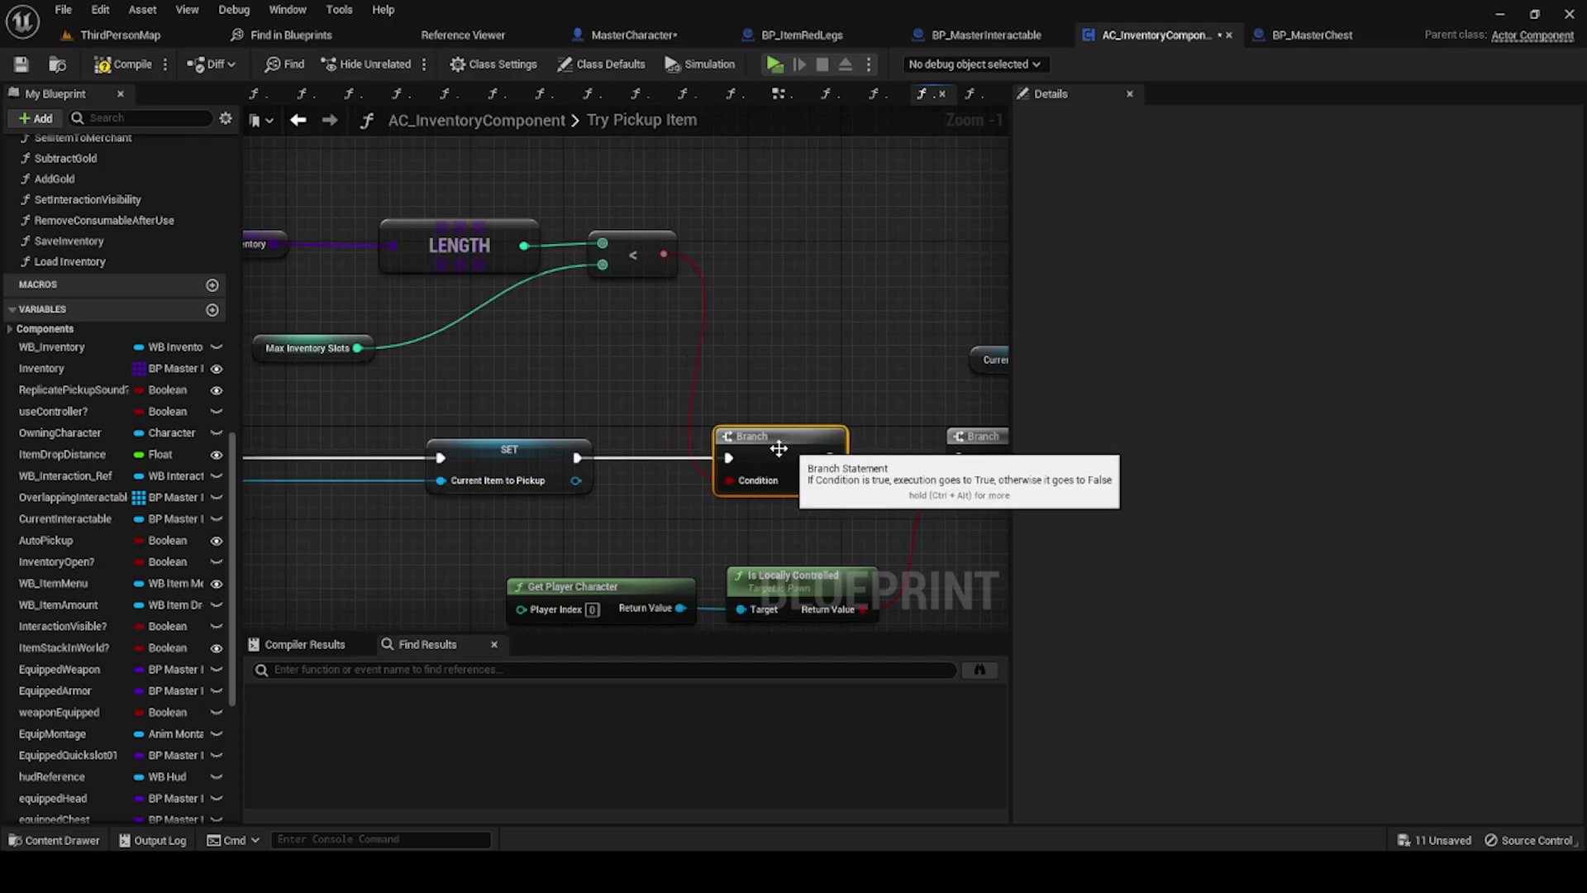
{"action": "scroll", "coordinate": [779, 449], "scroll_direction": "down", "scroll_amount": 1}
{"action": "right_click_drag", "start_coordinate": [302, 286], "coordinate": [488, 252]}
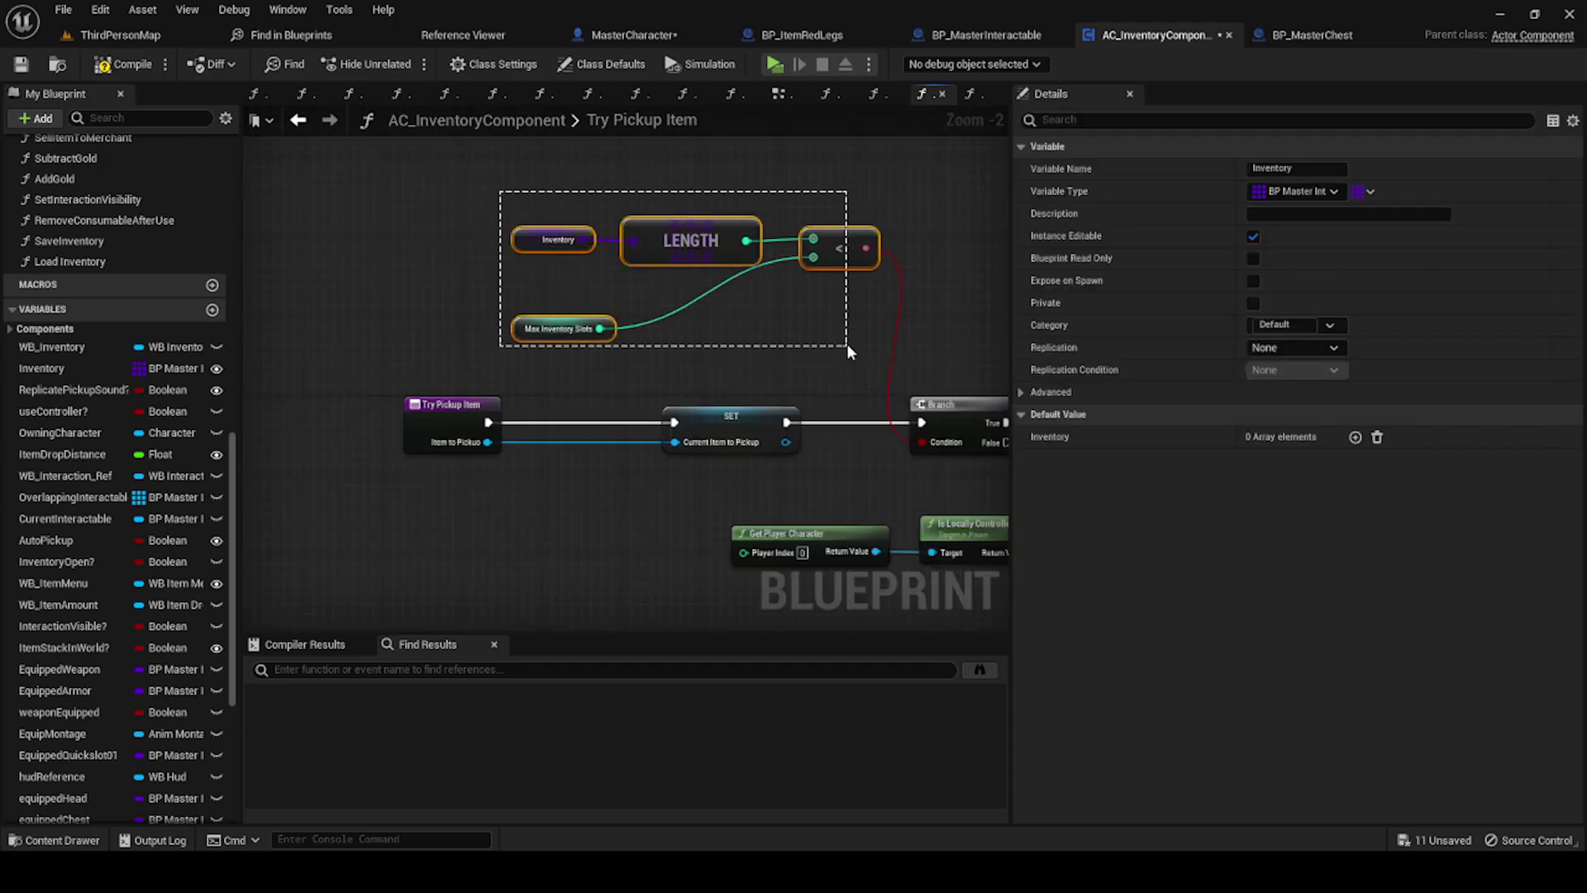
{"action": "left_click_drag", "start_coordinate": [847, 344], "coordinate": [846, 344]}
{"action": "right_click_drag", "start_coordinate": [846, 344], "coordinate": [754, 459]}
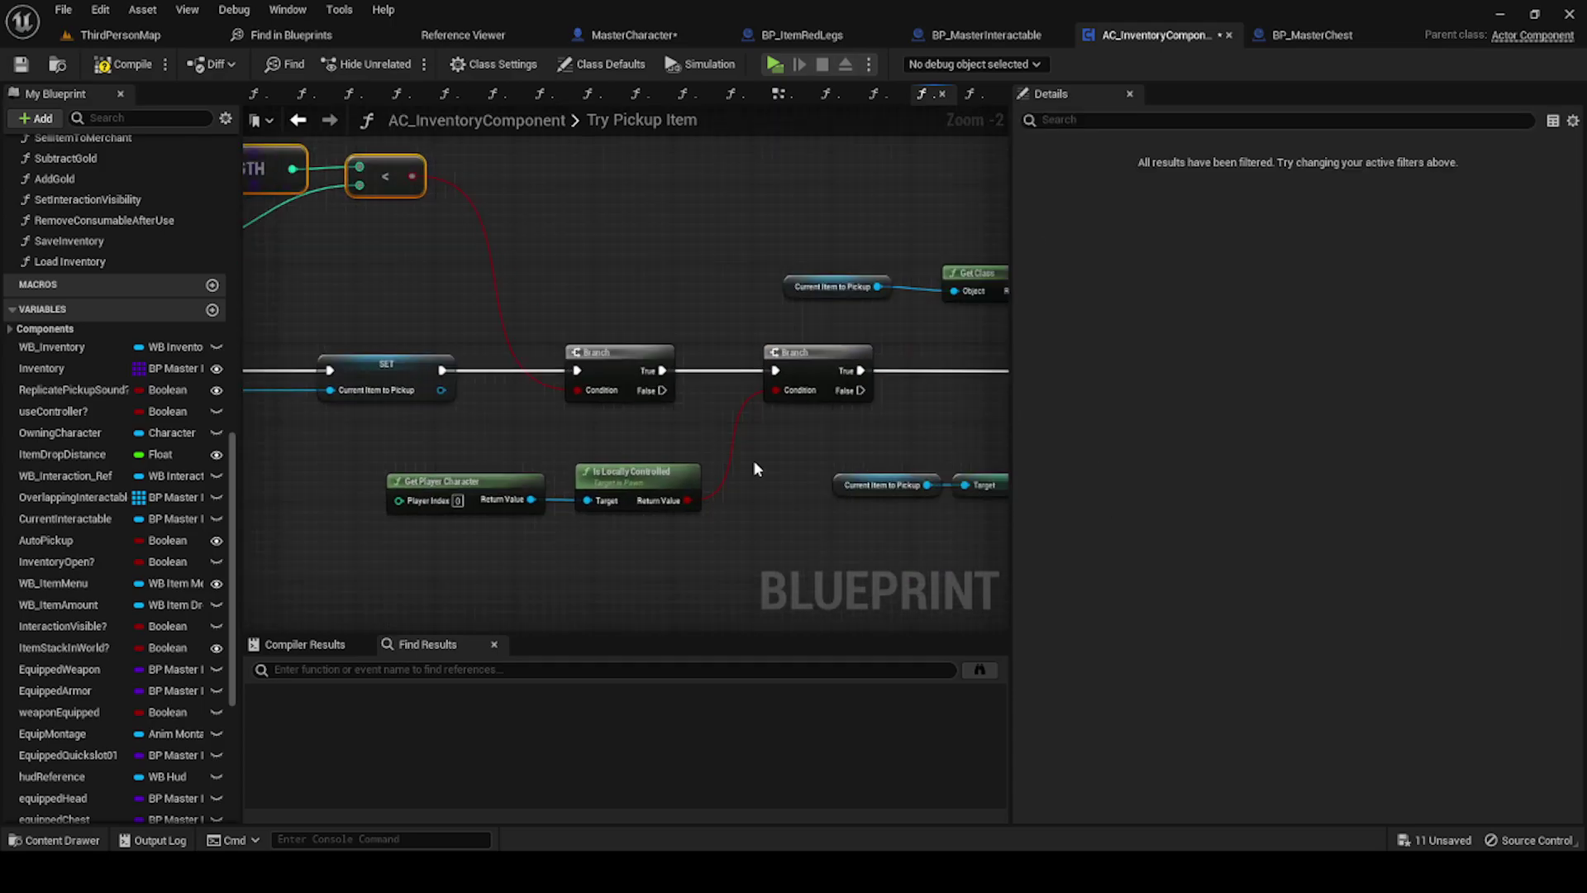
{"action": "left_click", "coordinate": [648, 420]}
{"action": "right_click_drag", "start_coordinate": [592, 300], "coordinate": [775, 285]}
{"action": "left_click", "coordinate": [106, 67]}
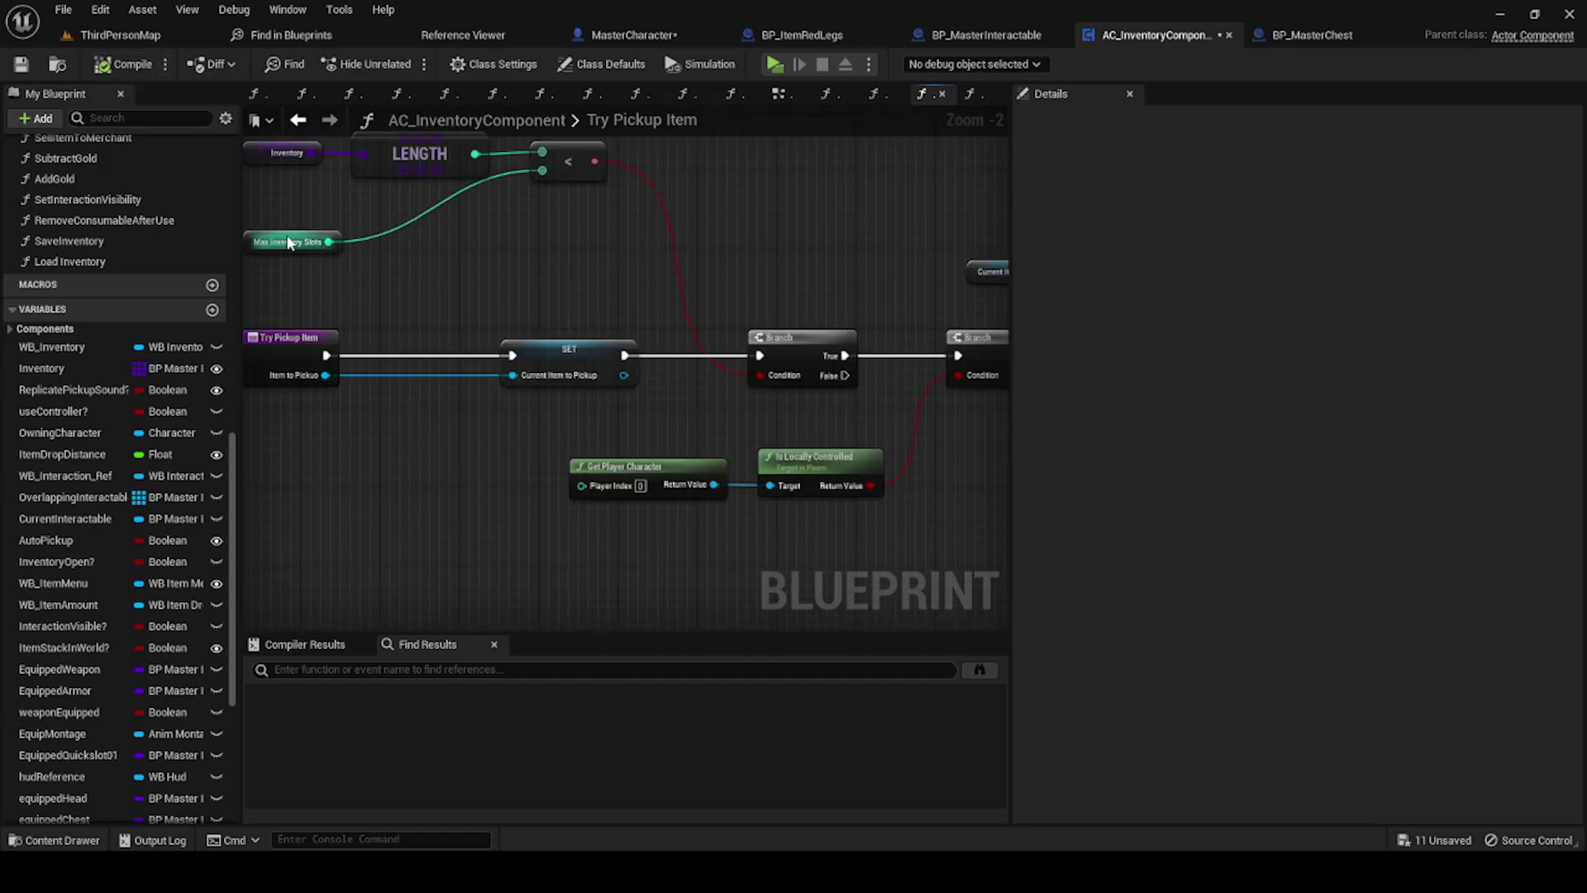
{"action": "left_click", "coordinate": [774, 65]}
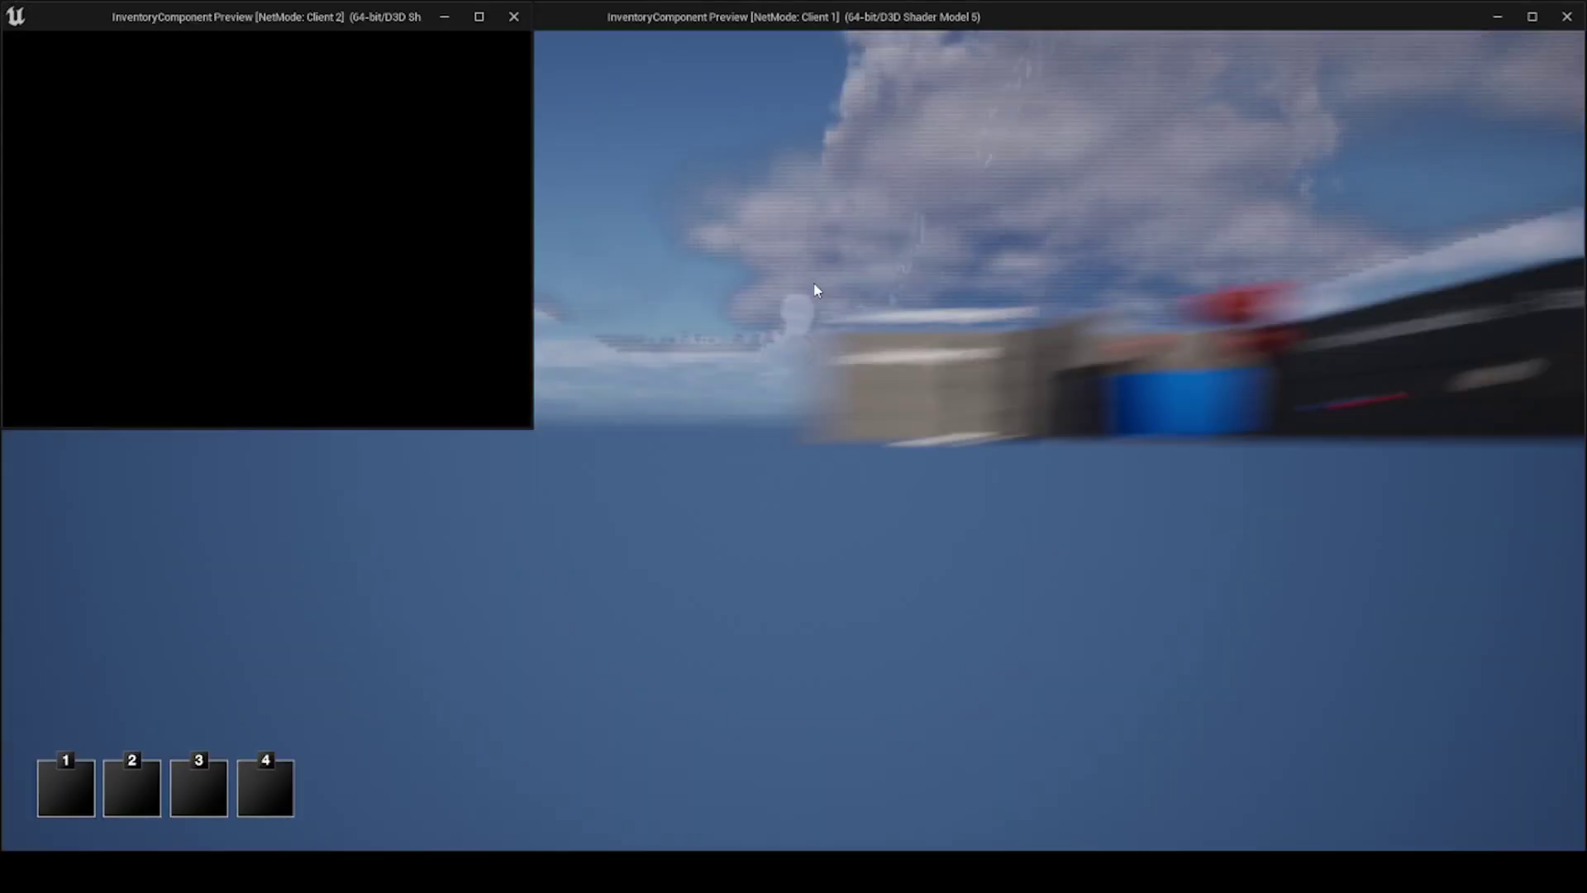
Step: Walk to the Red Legs boots, pick them up, and check the inventory count
{"action": "key", "text": "w"}
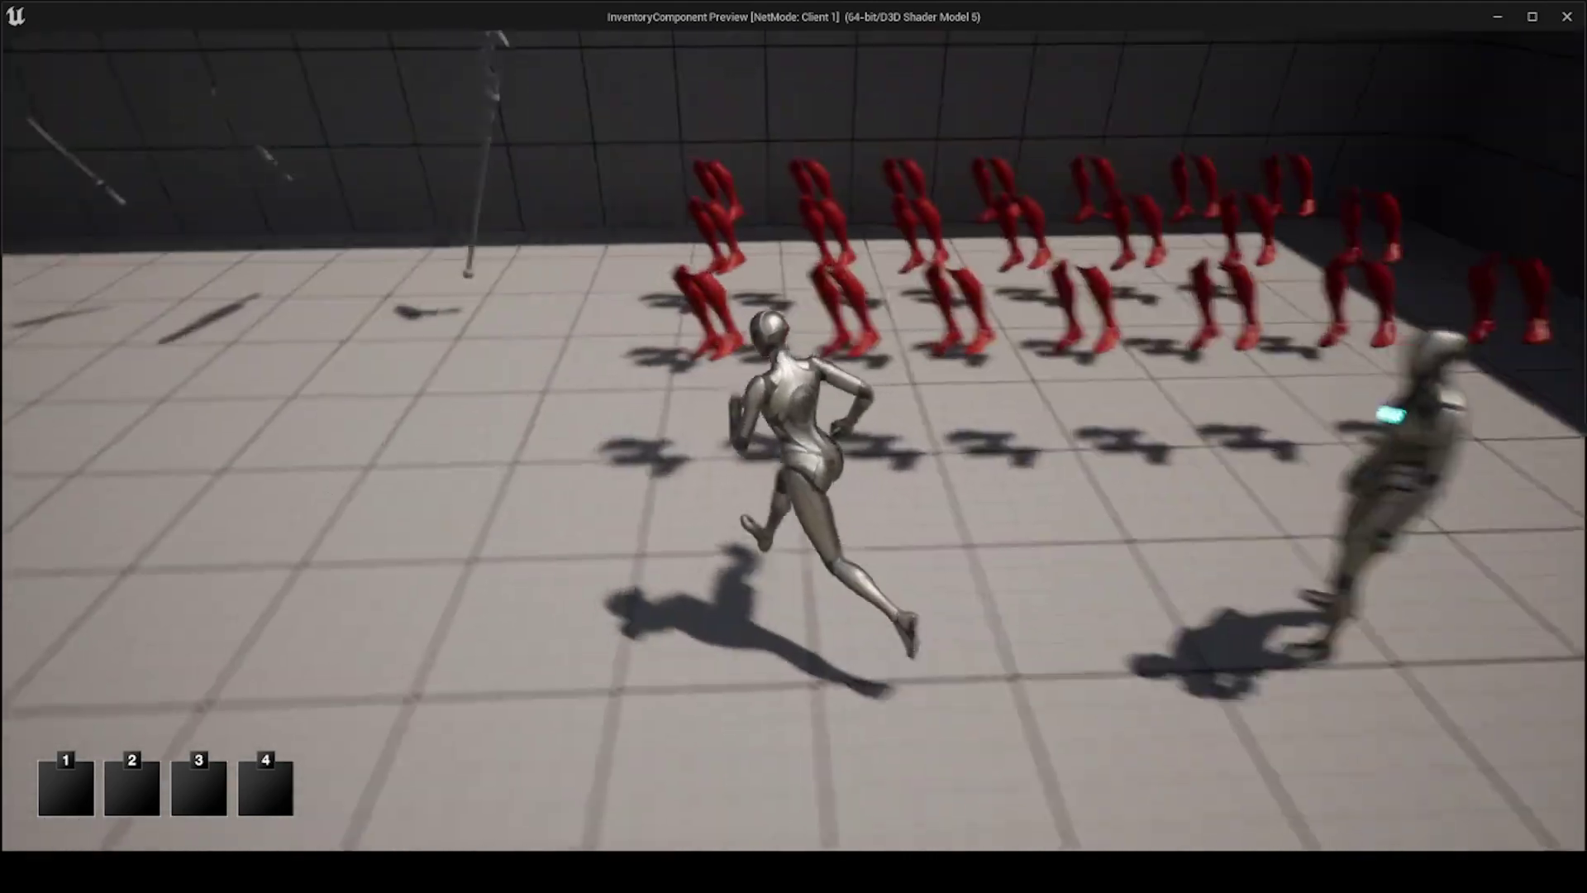
{"action": "key", "text": "i"}
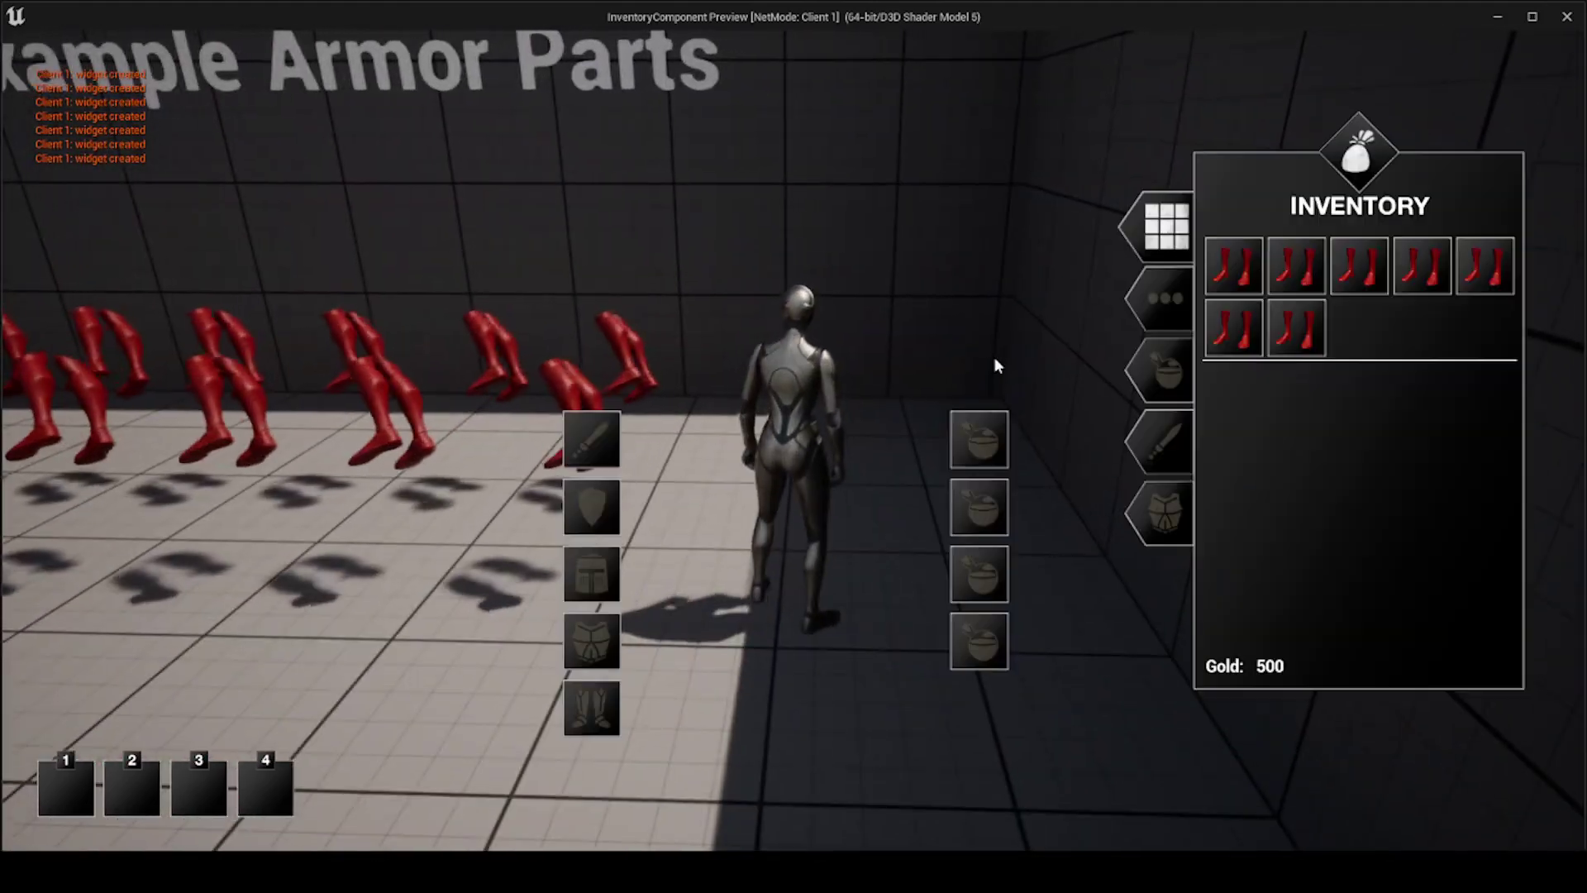
{"action": "mouse_move", "coordinate": [1273, 265]}
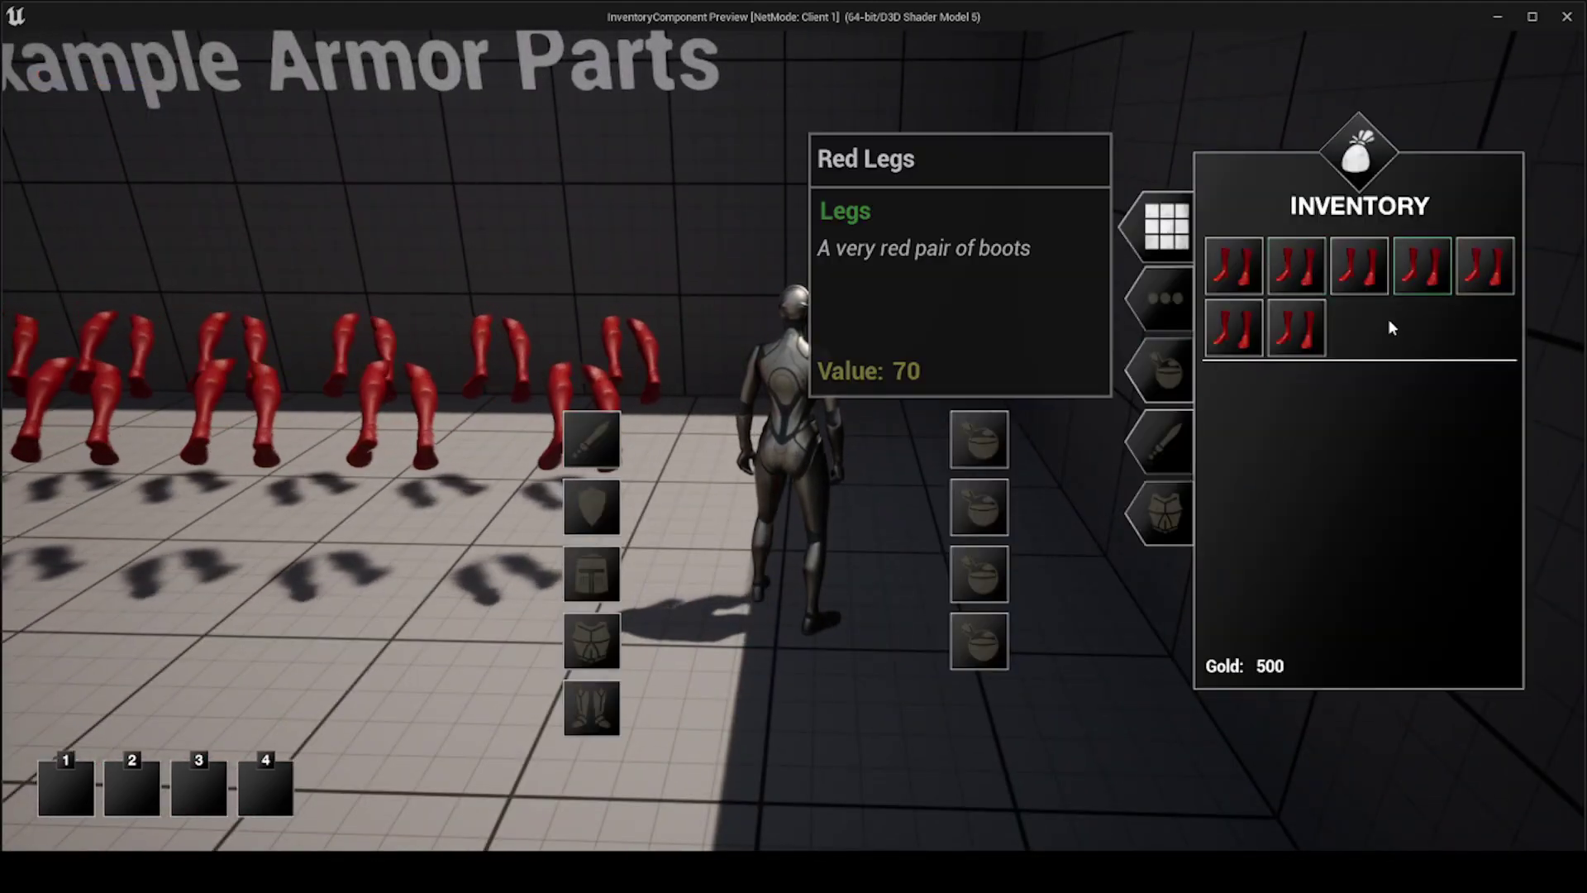
{"action": "key", "text": "i"}
{"action": "key", "text": "w"}
{"action": "key", "text": "e"}
{"action": "key", "text": "e"}
{"action": "key", "text": "e"}
{"action": "key", "text": "i"}
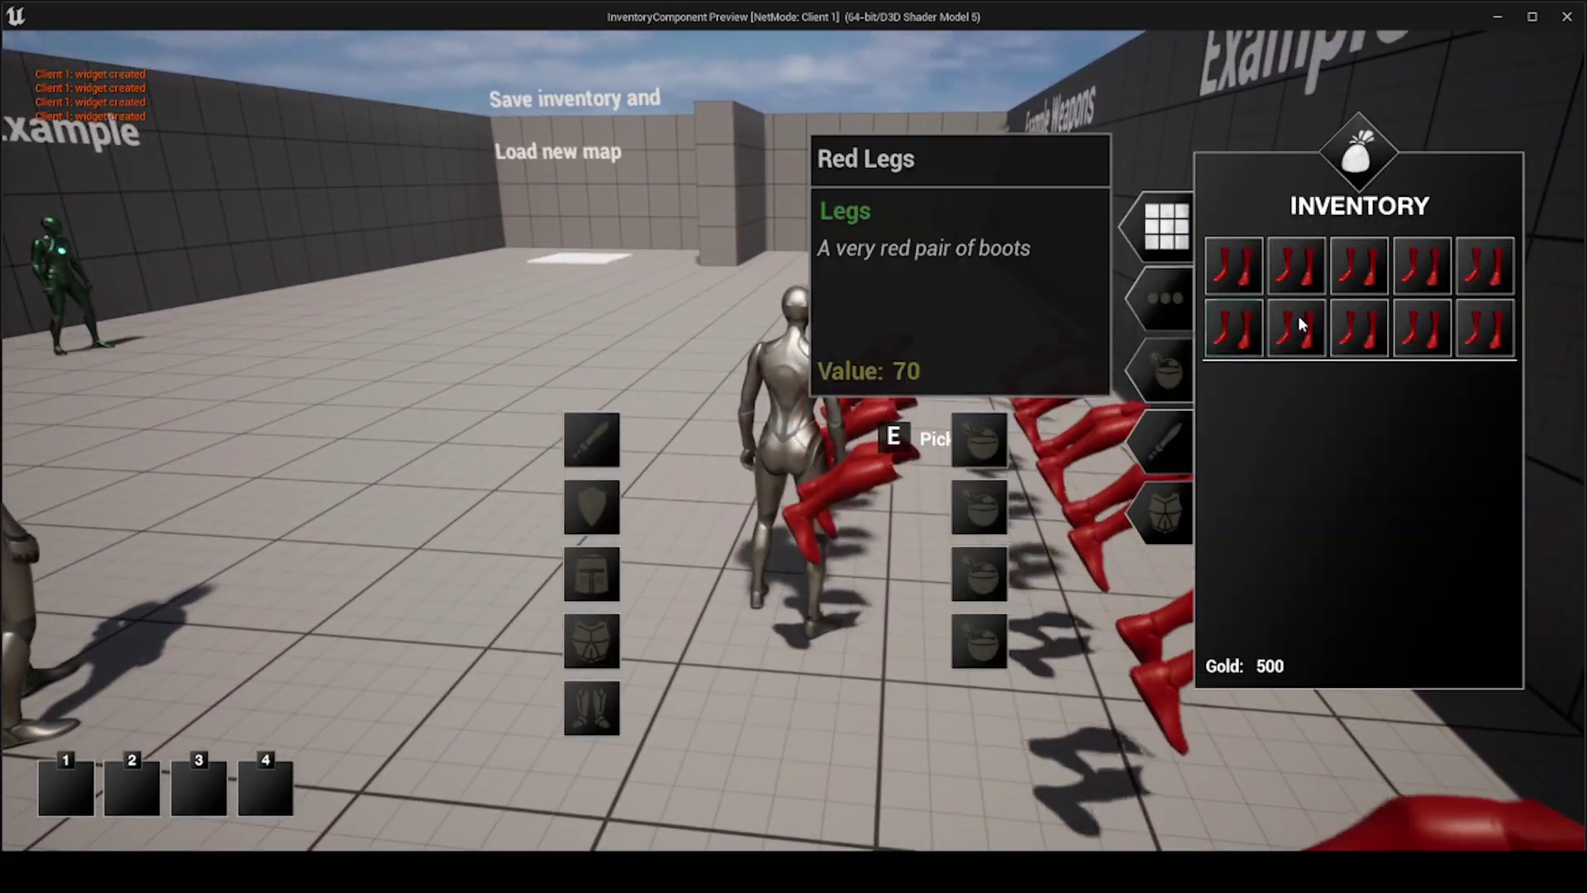
{"action": "key", "text": "i"}
{"action": "key", "text": "w"}
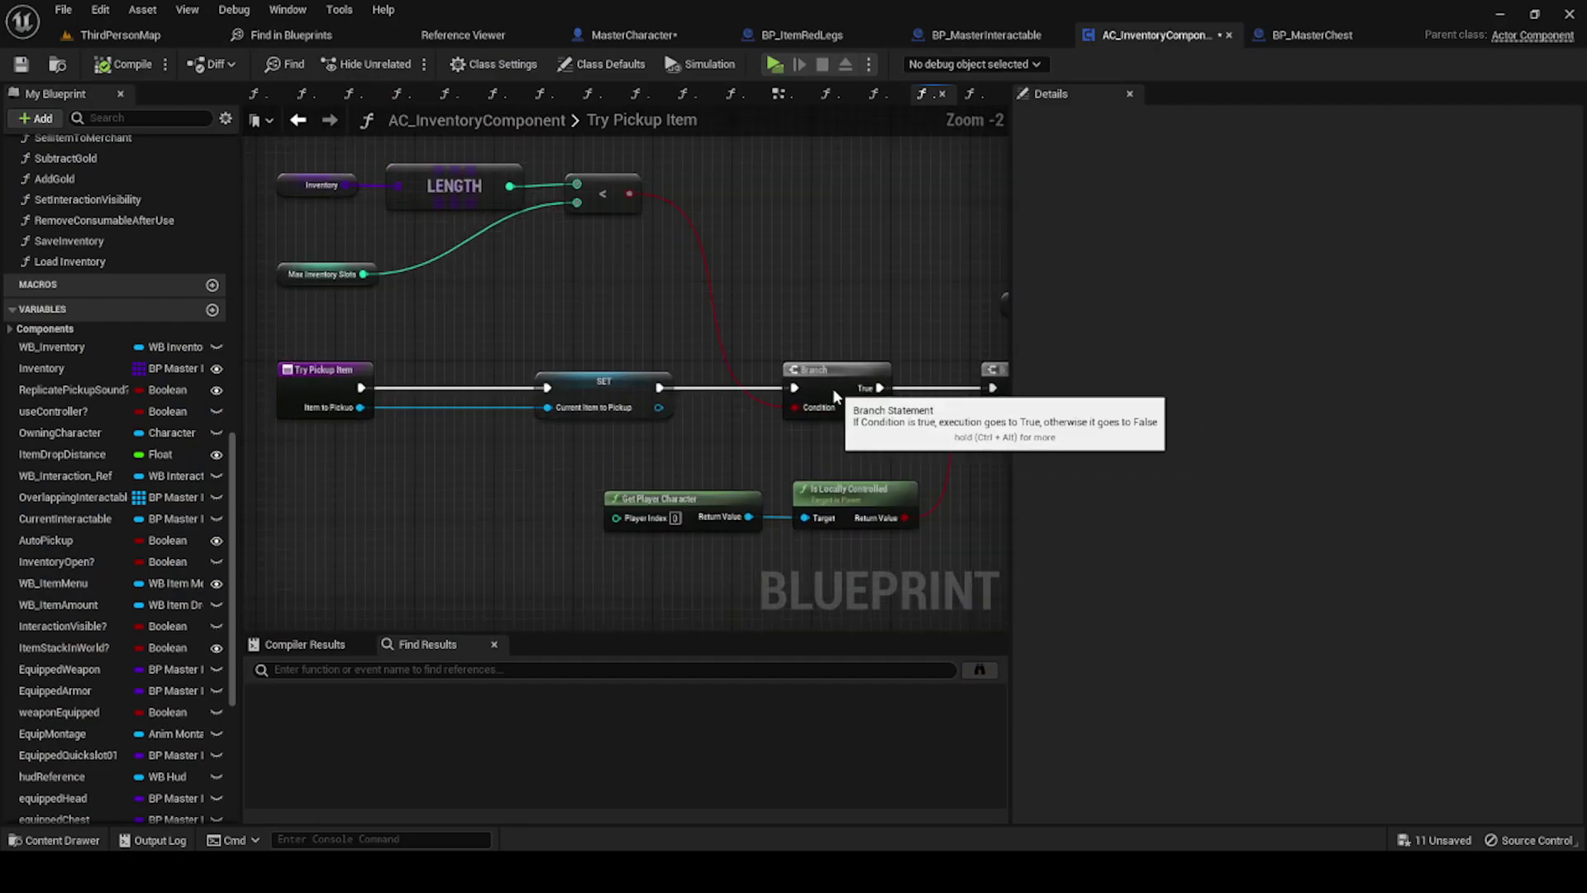
Step: Inspect the pickup logic's Branch node, then head back to the Try Interact function
{"action": "left_click", "coordinate": [831, 389]}
{"action": "right_click", "coordinate": [595, 556]}
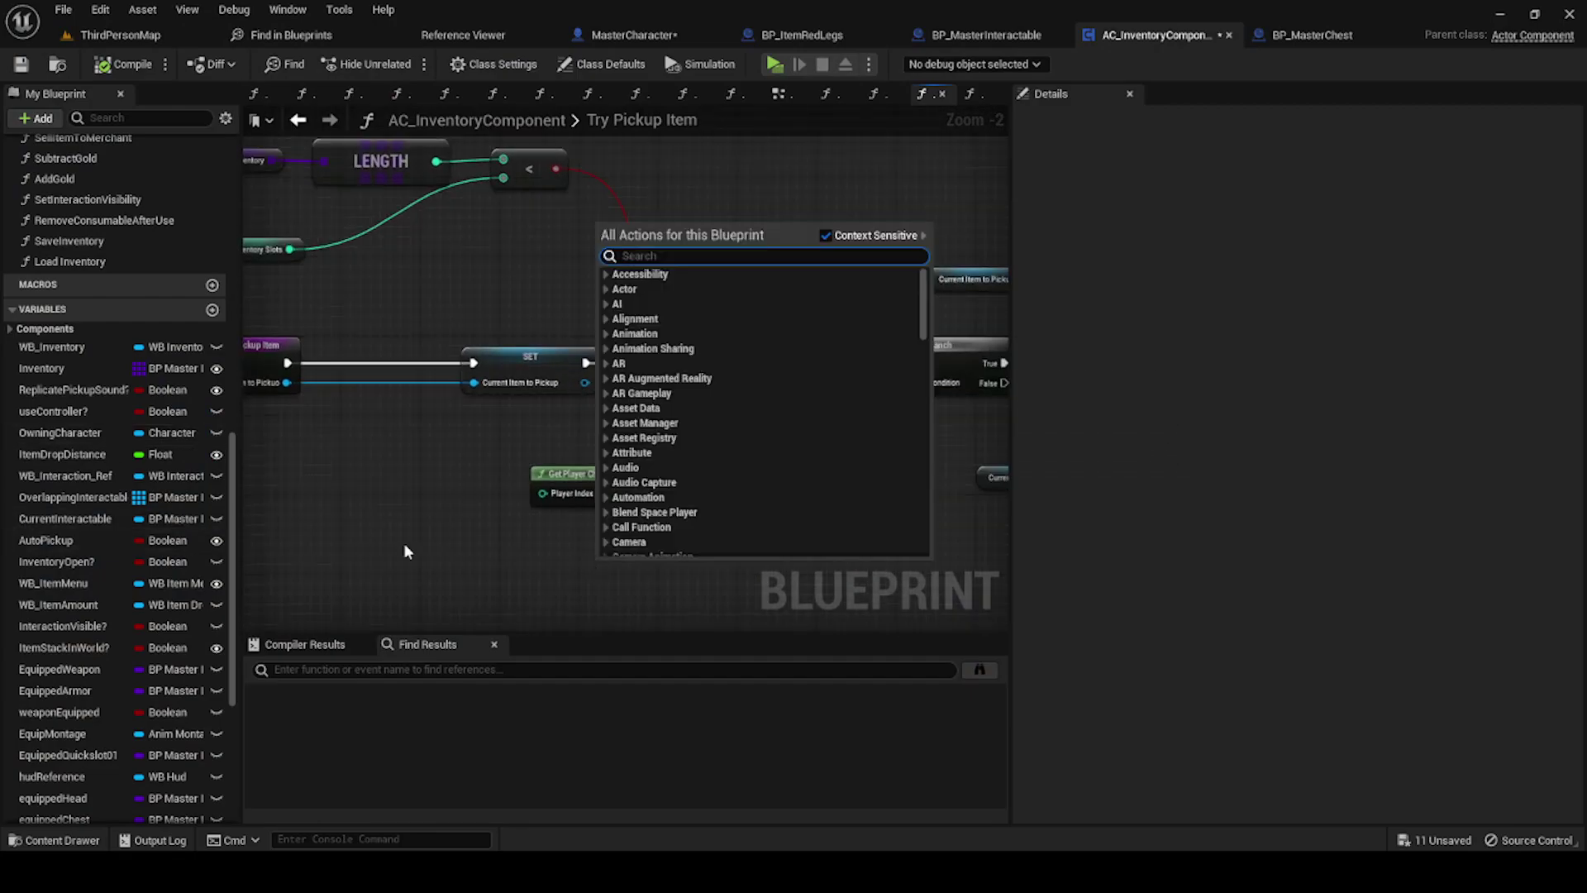
{"action": "left_click", "coordinate": [404, 545]}
{"action": "right_click", "coordinate": [424, 522]}
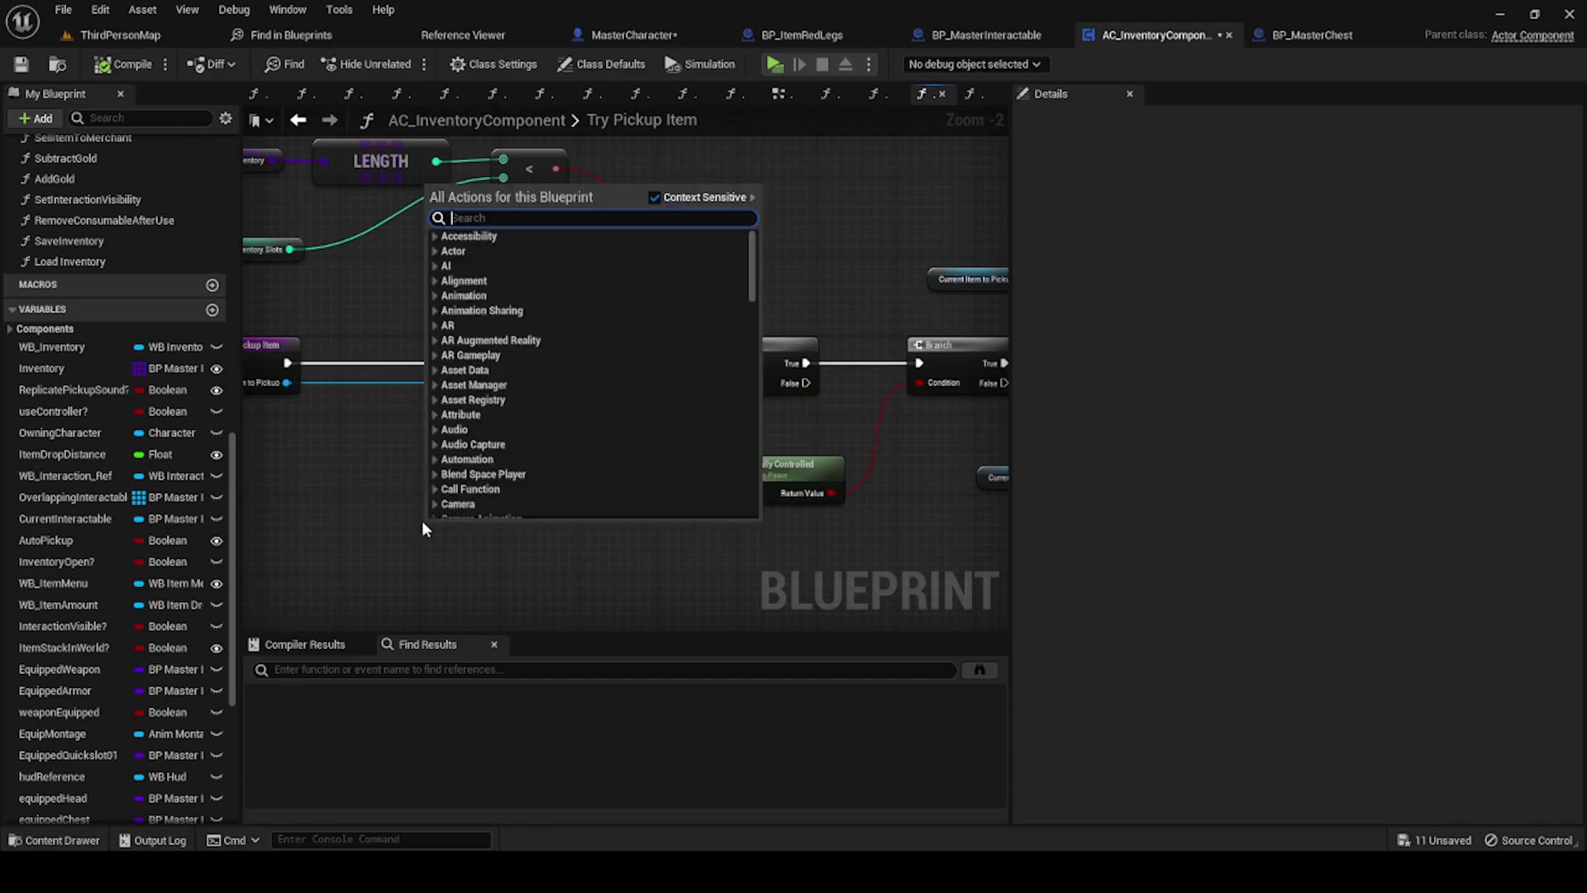
{"action": "left_click", "coordinate": [383, 509]}
{"action": "left_click", "coordinate": [299, 129]}
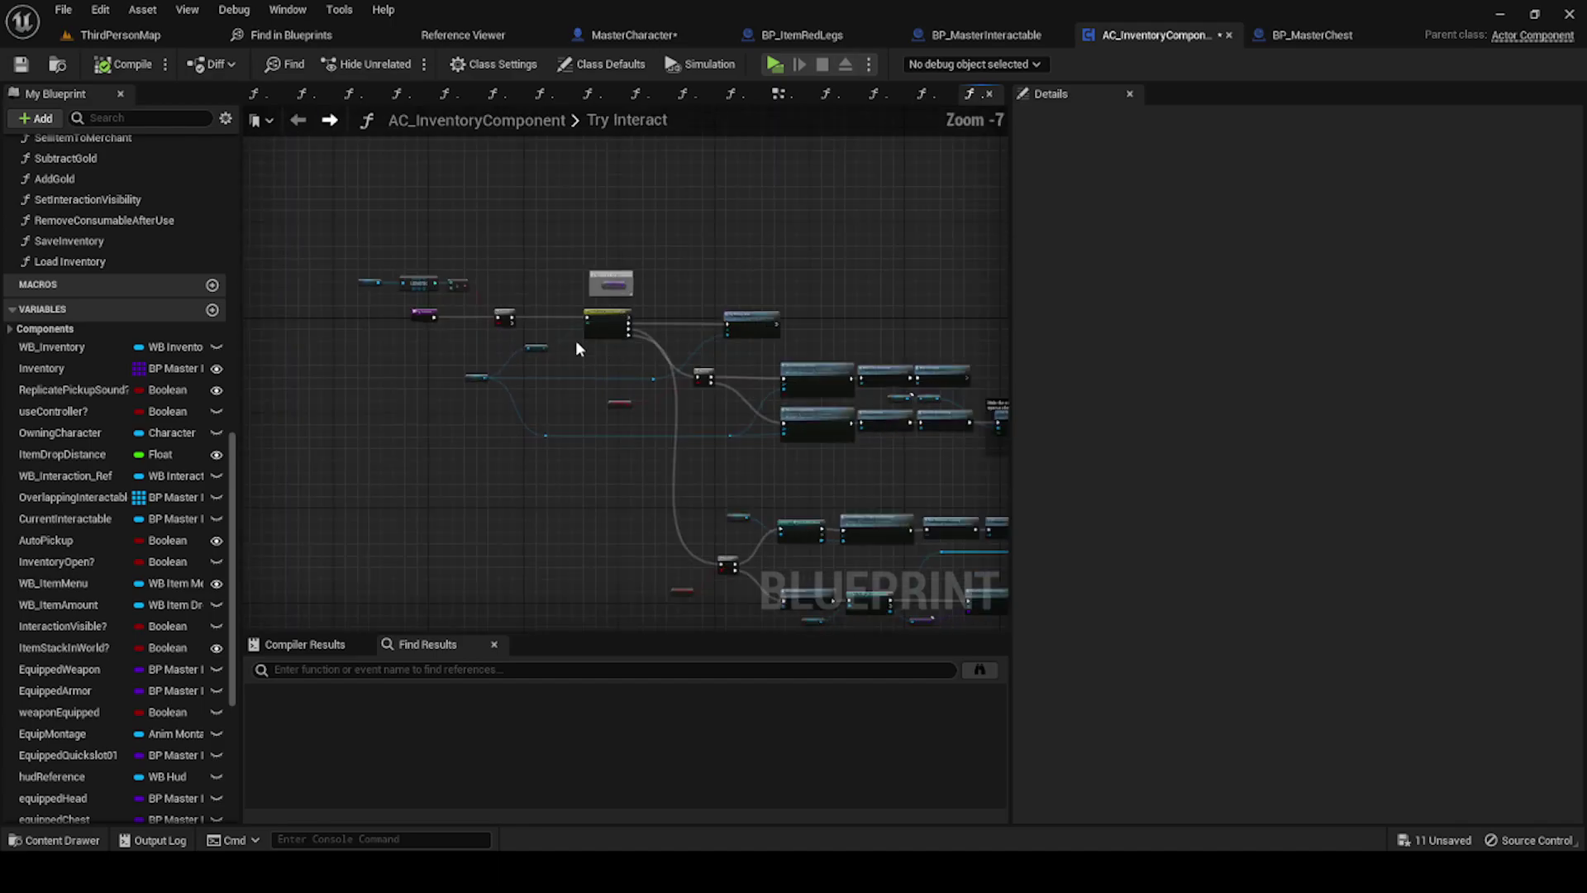
Step: In Try Pickup Item, move the Max Inventory Slots getter closer and save the inventory component
{"action": "right_click_drag", "start_coordinate": [612, 271], "coordinate": [448, 268]}
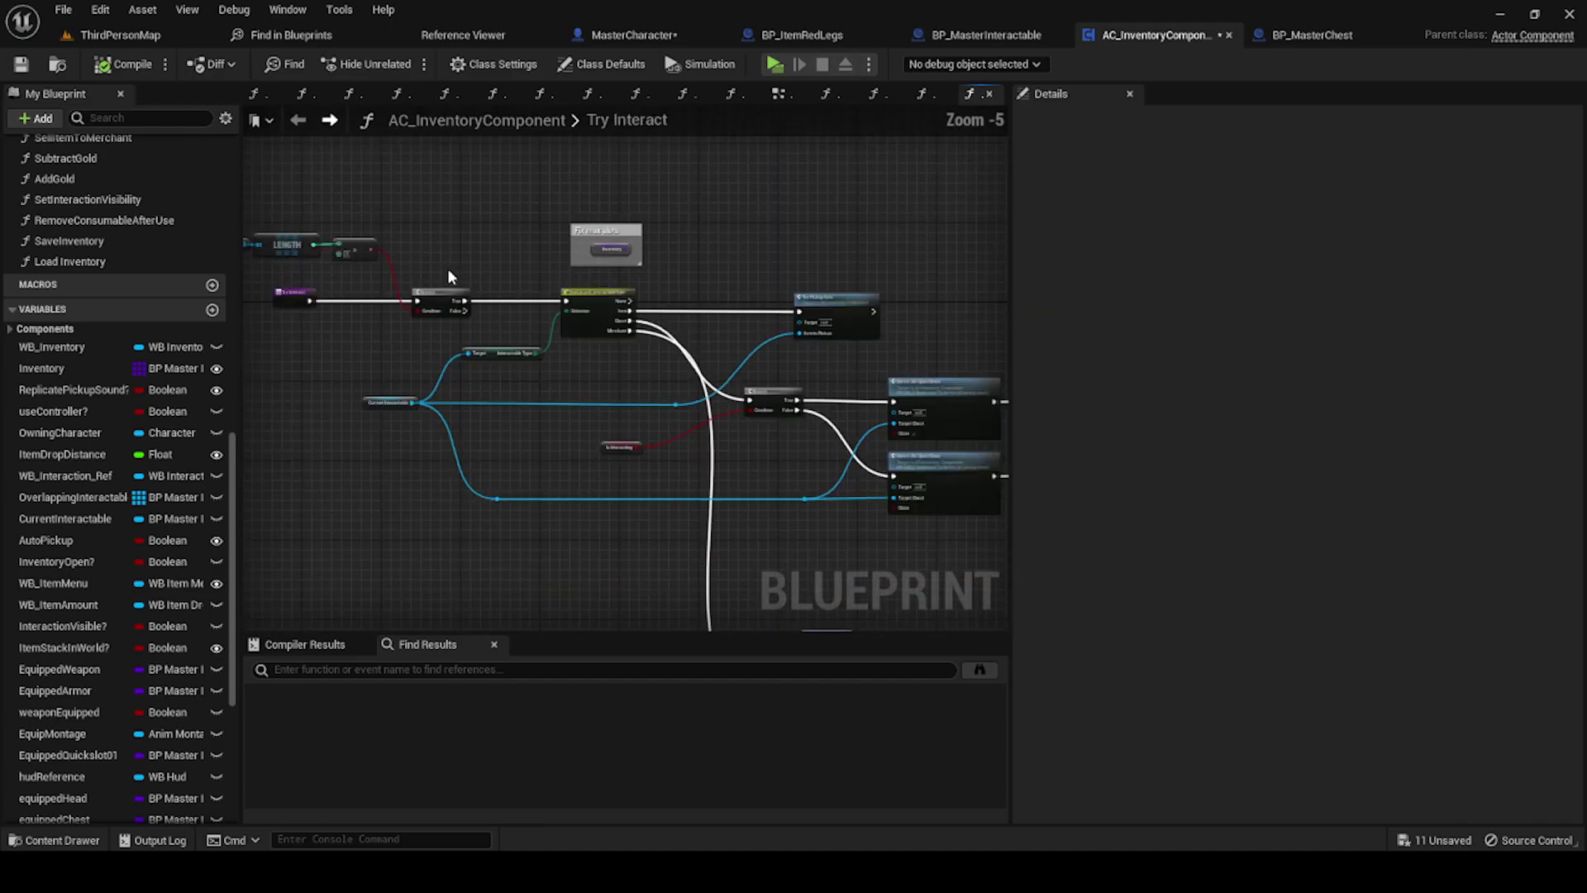
{"action": "scroll", "coordinate": [534, 258], "scroll_direction": "down", "scroll_amount": 1}
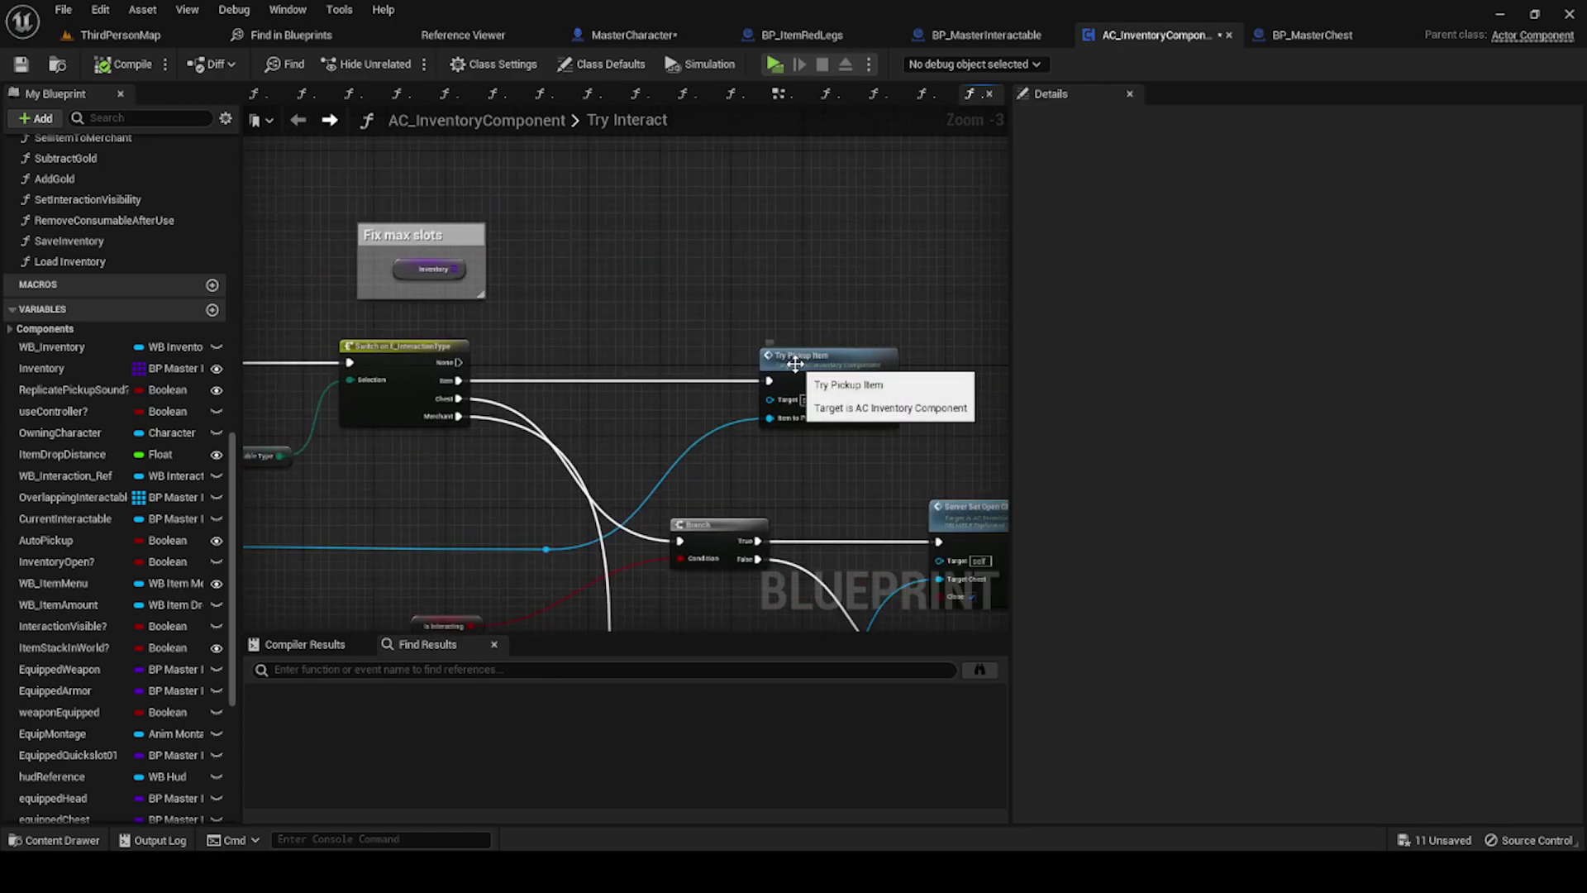
{"action": "double_click", "coordinate": [795, 363]}
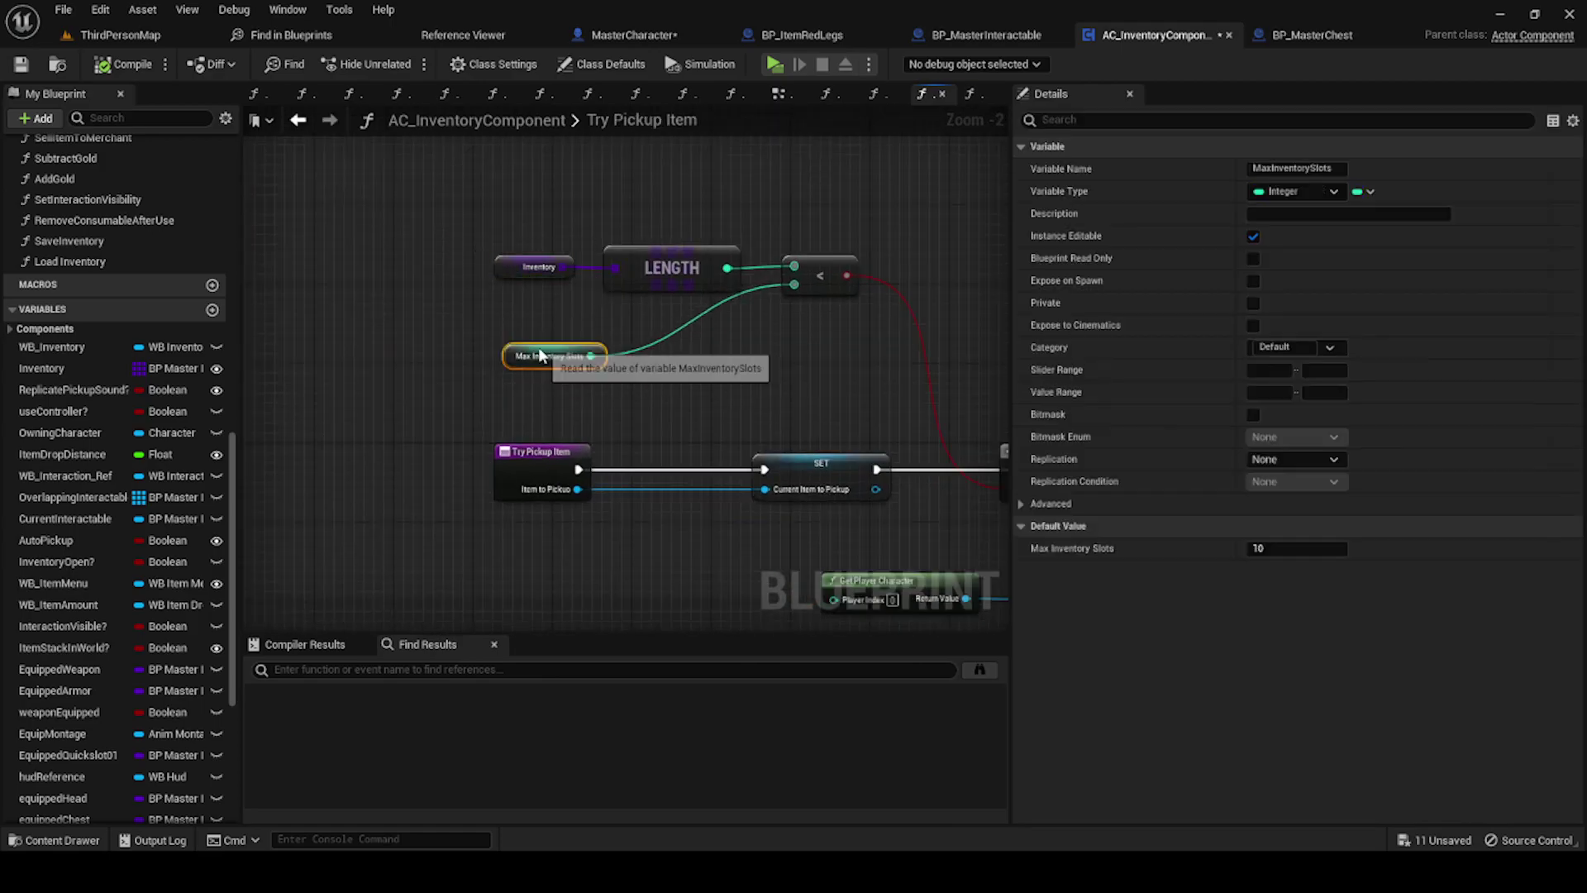
{"action": "left_click_drag", "start_coordinate": [530, 355], "coordinate": [679, 324]}
{"action": "left_click", "coordinate": [21, 64]}
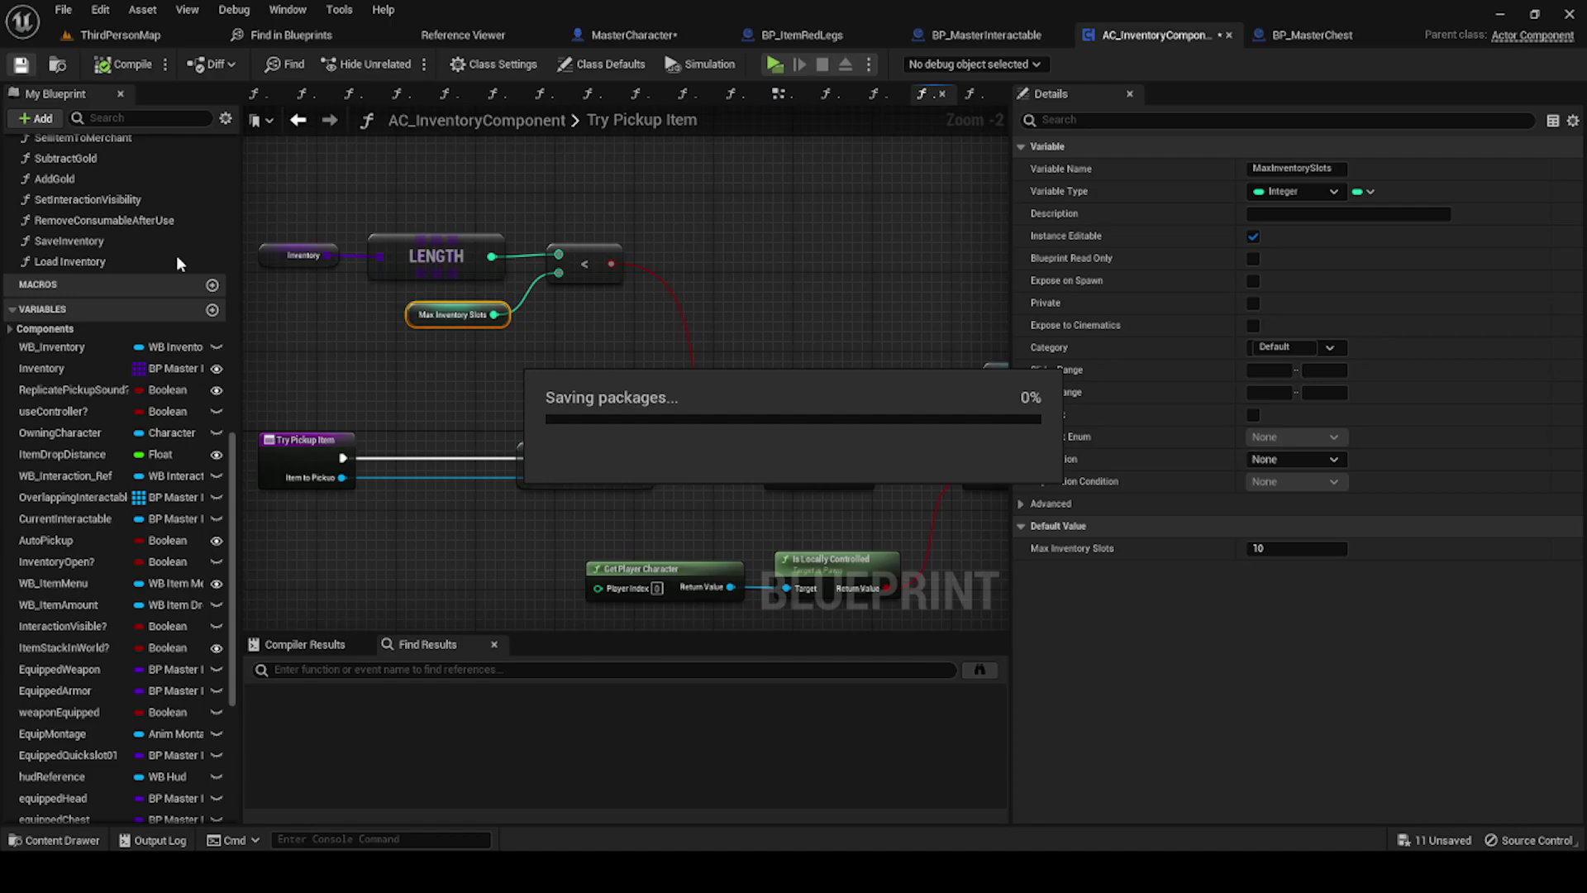
Step: Back in Try Interact, review the Fix max slots comment and the Switch node's inputs
{"action": "left_click", "coordinate": [296, 121]}
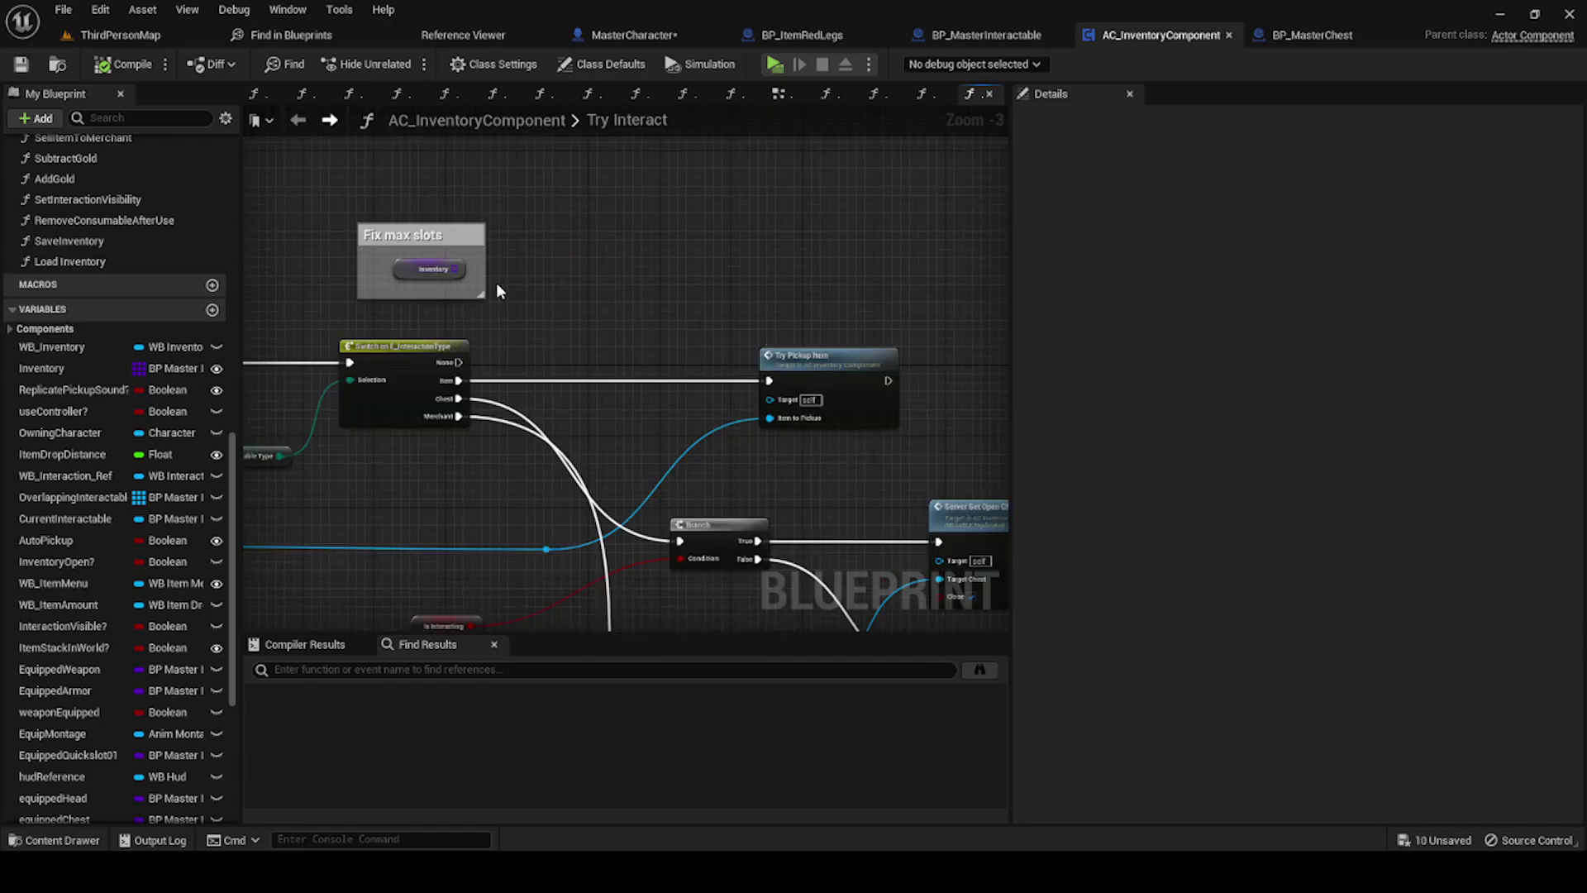
{"action": "left_click_drag", "start_coordinate": [578, 348], "coordinate": [296, 195]}
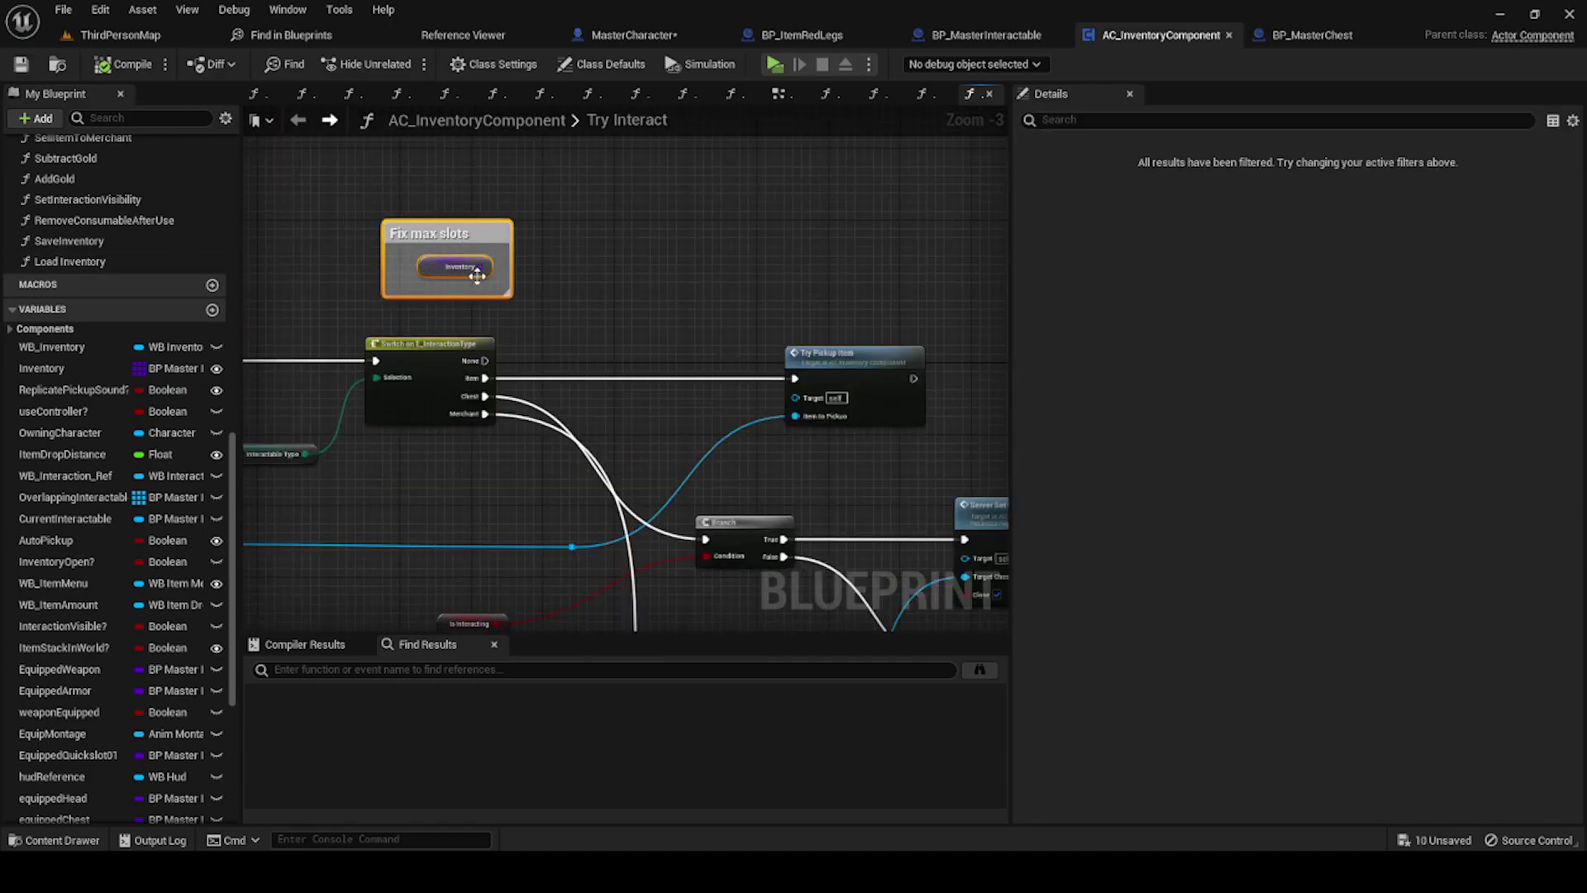
{"action": "left_click", "coordinate": [690, 266]}
{"action": "scroll", "coordinate": [689, 266], "scroll_direction": "down", "scroll_amount": 2}
{"action": "scroll", "coordinate": [688, 245], "scroll_direction": "up", "scroll_amount": 2}
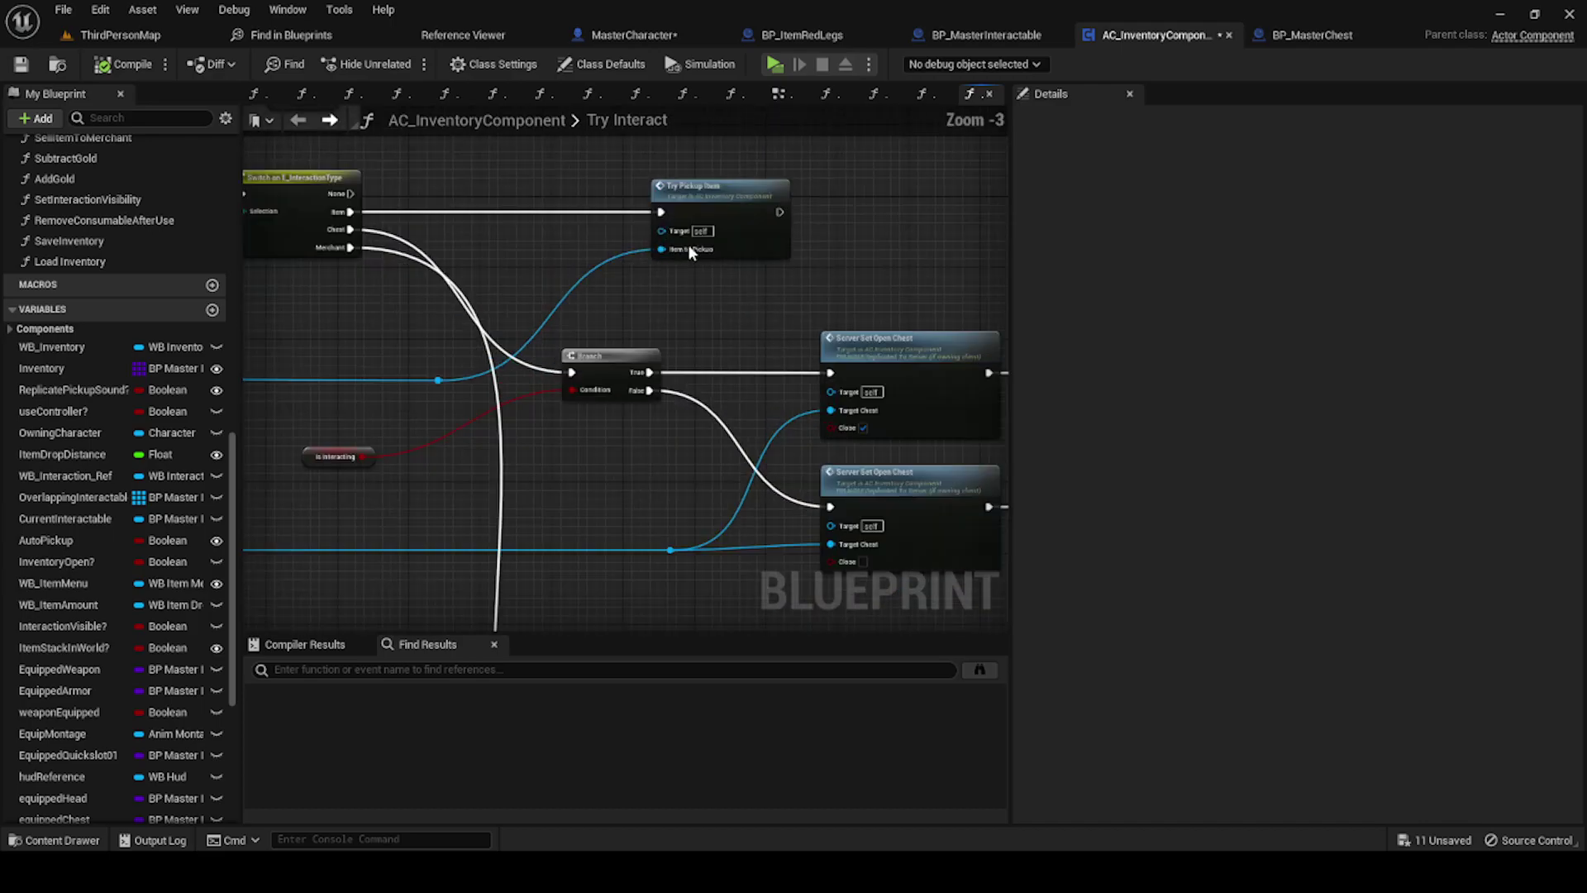
{"action": "right_click_drag", "start_coordinate": [428, 277], "coordinate": [650, 335]}
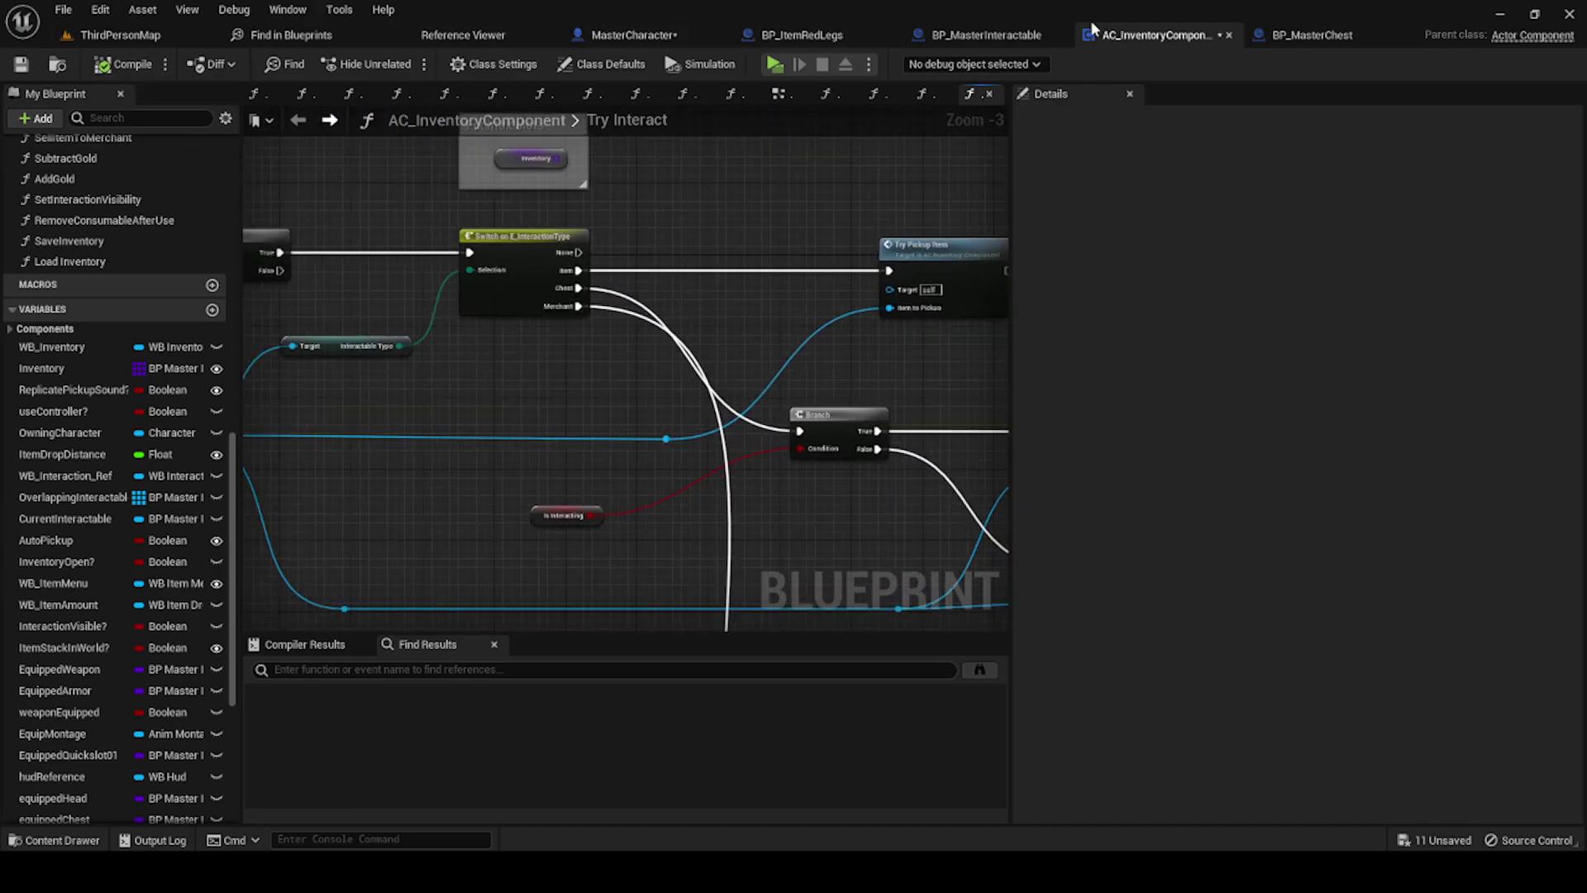
Step: Open the inventory component's Event Graph and look around its nodes
{"action": "scroll", "coordinate": [72, 300], "scroll_direction": "up", "scroll_amount": 5}
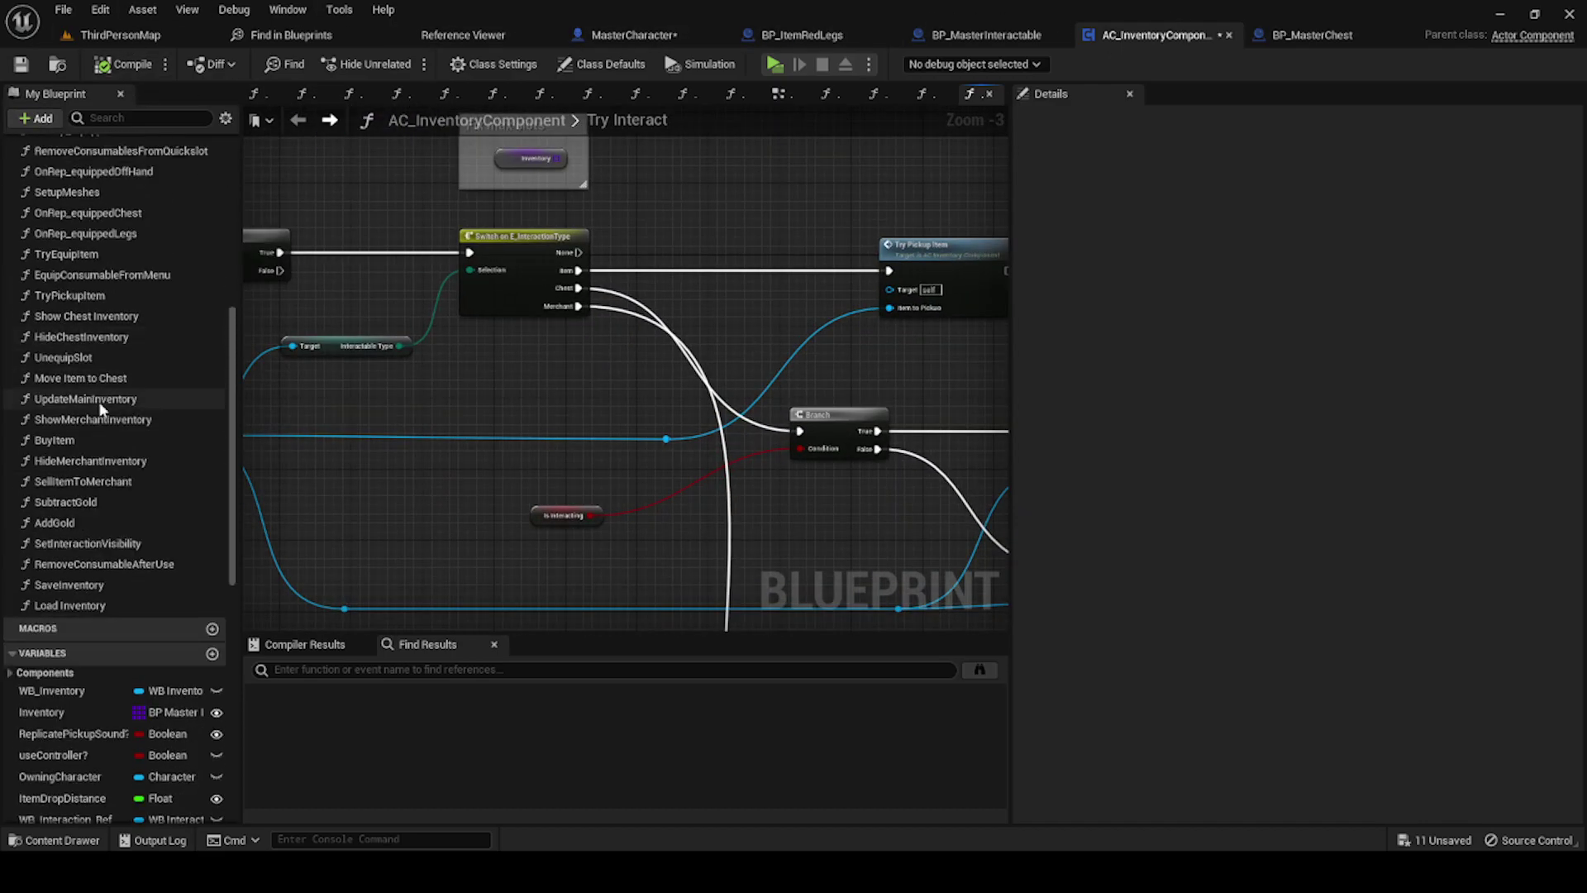
{"action": "scroll", "coordinate": [72, 300], "scroll_direction": "up", "scroll_amount": 5}
{"action": "scroll", "coordinate": [43, 150], "scroll_direction": "up", "scroll_amount": 5}
{"action": "double_click", "coordinate": [46, 172]}
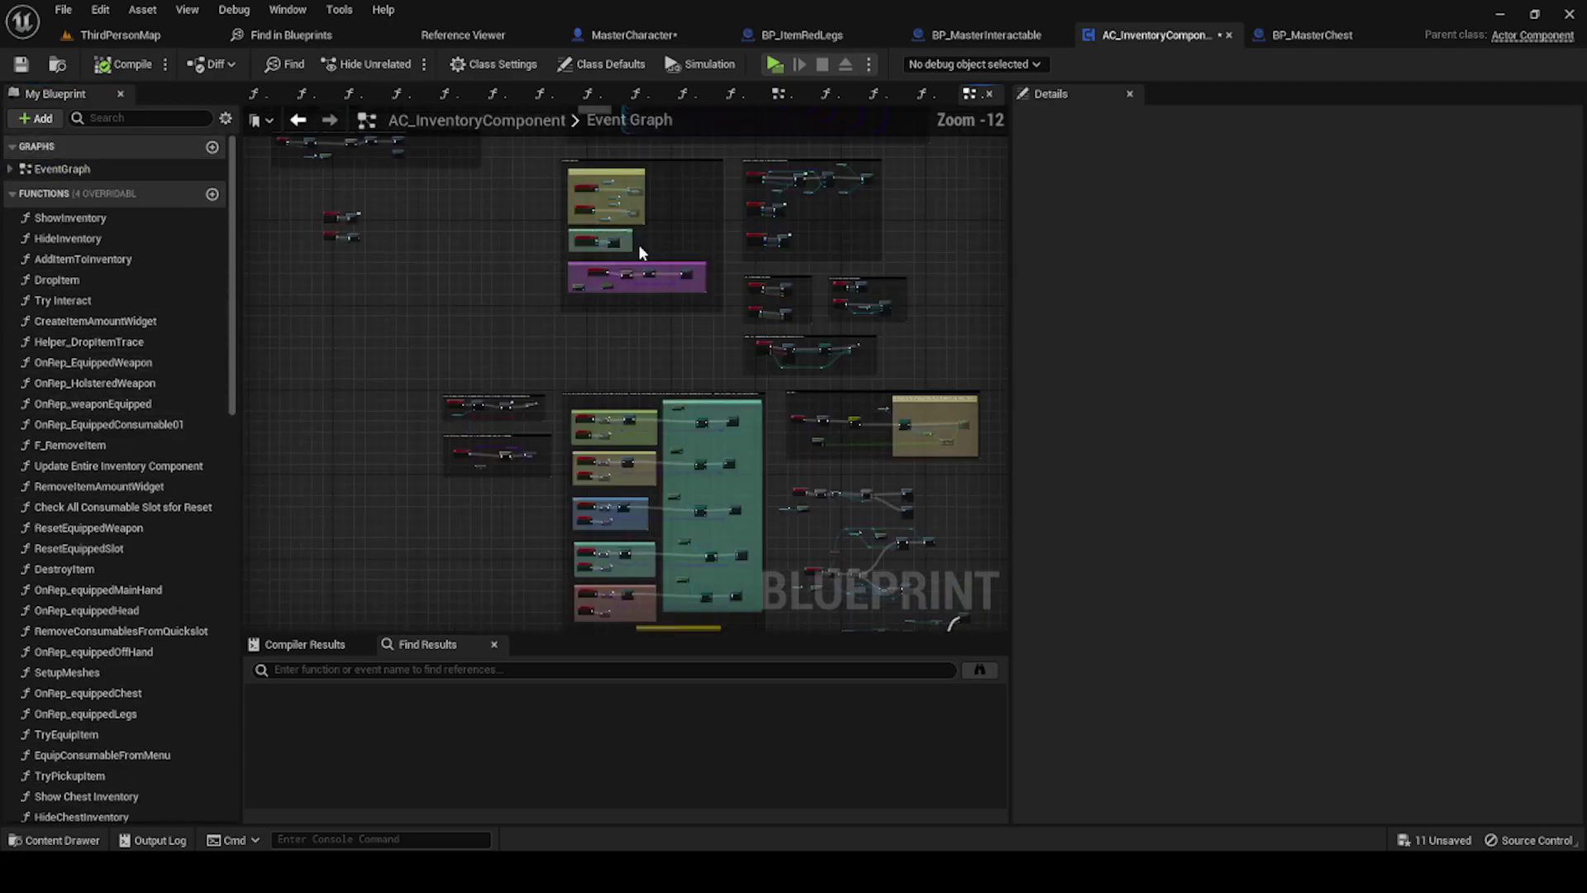
{"action": "right_click_drag", "start_coordinate": [638, 245], "coordinate": [452, 380]}
{"action": "scroll", "coordinate": [610, 430], "scroll_direction": "up", "scroll_amount": 2}
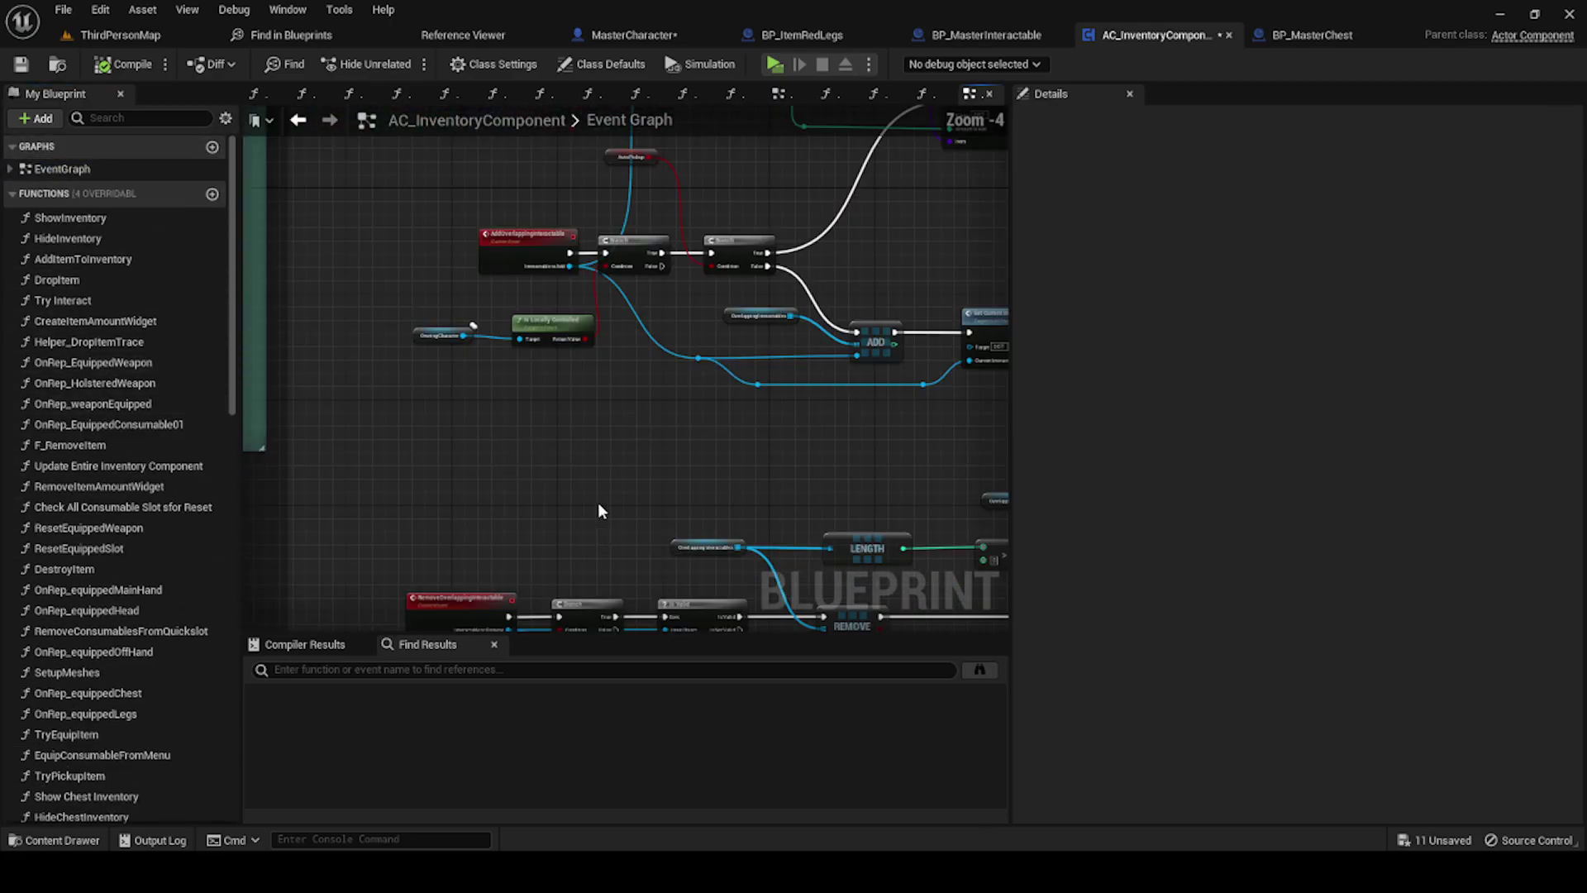
{"action": "right_click_drag", "start_coordinate": [598, 502], "coordinate": [439, 363]}
{"action": "scroll", "coordinate": [391, 362], "scroll_direction": "down", "scroll_amount": 2}
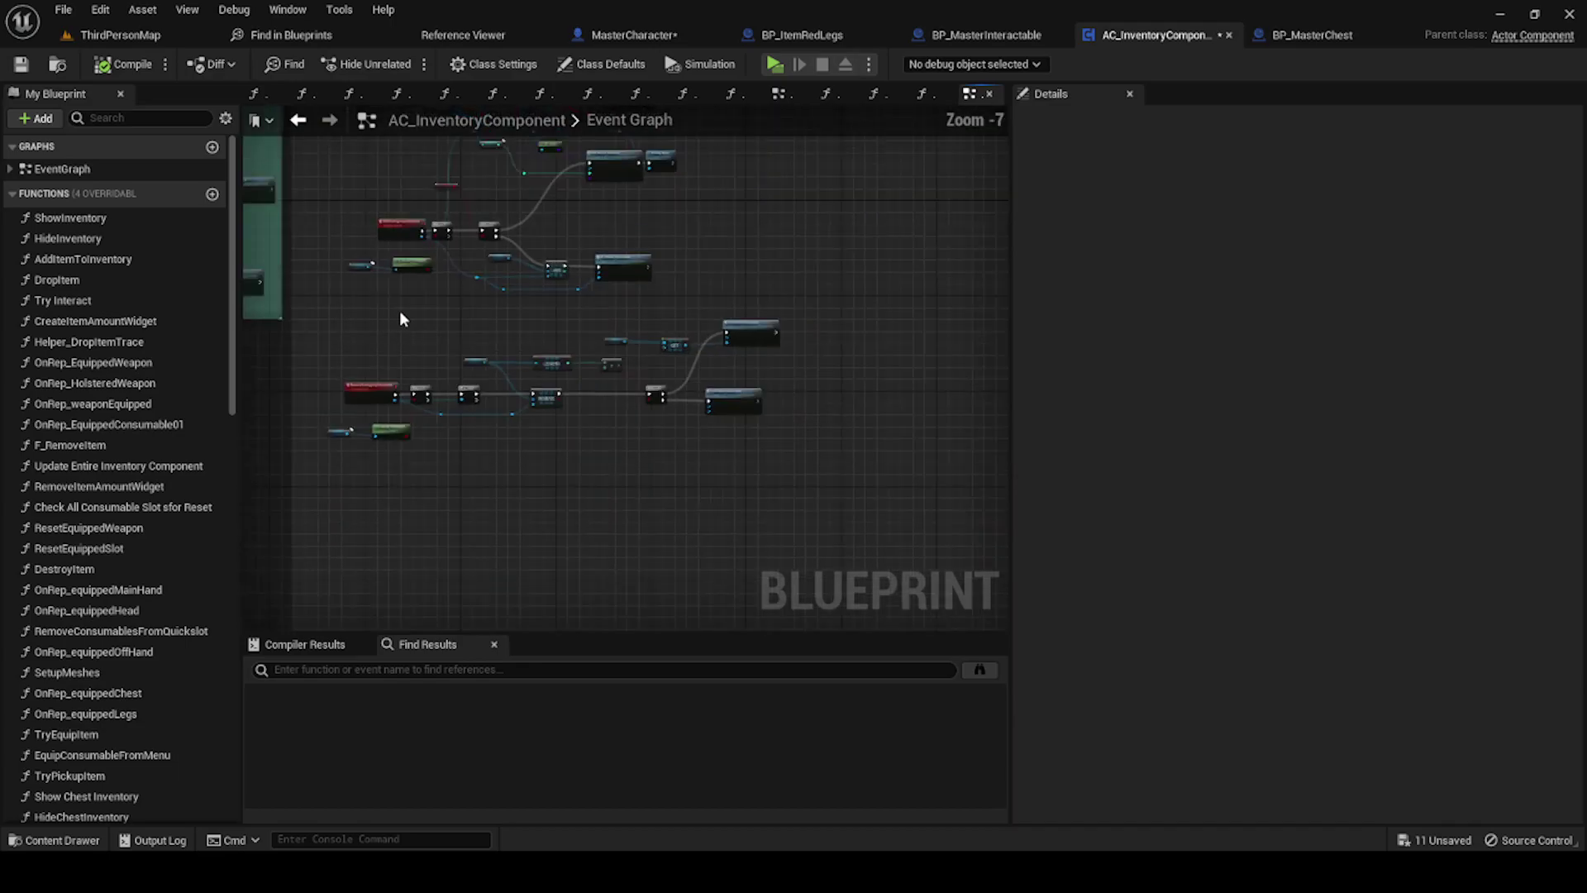
{"action": "scroll", "coordinate": [400, 310], "scroll_direction": "down", "scroll_amount": 1}
Step: Search the blueprint for 'update' and jump to the Update Interaction Widget call
{"action": "left_click", "coordinate": [430, 665]}
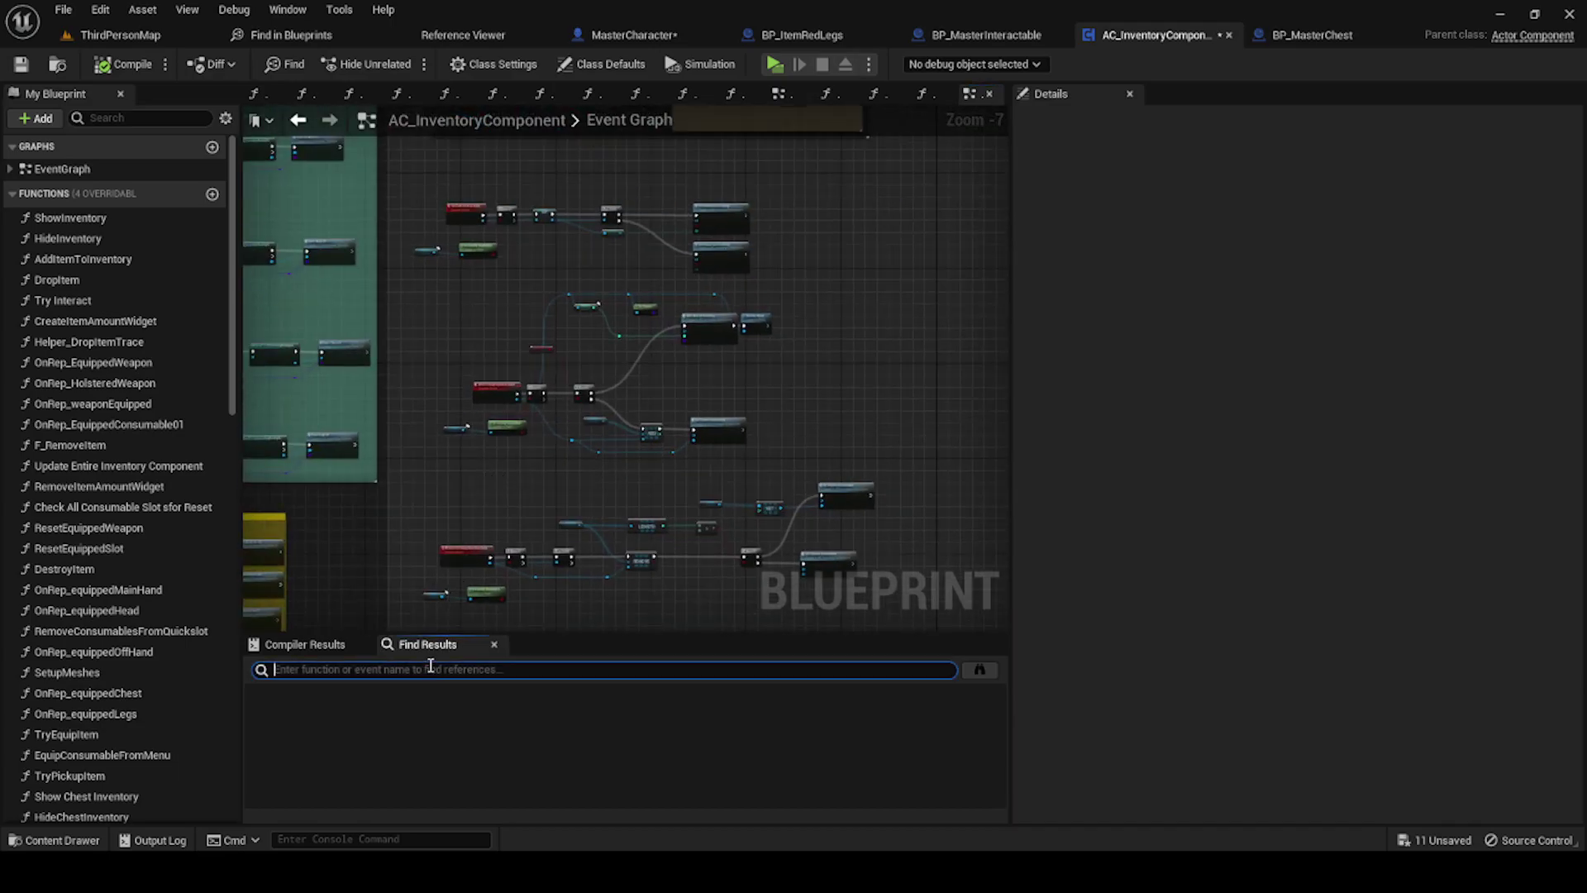
{"action": "type", "text": "update"}
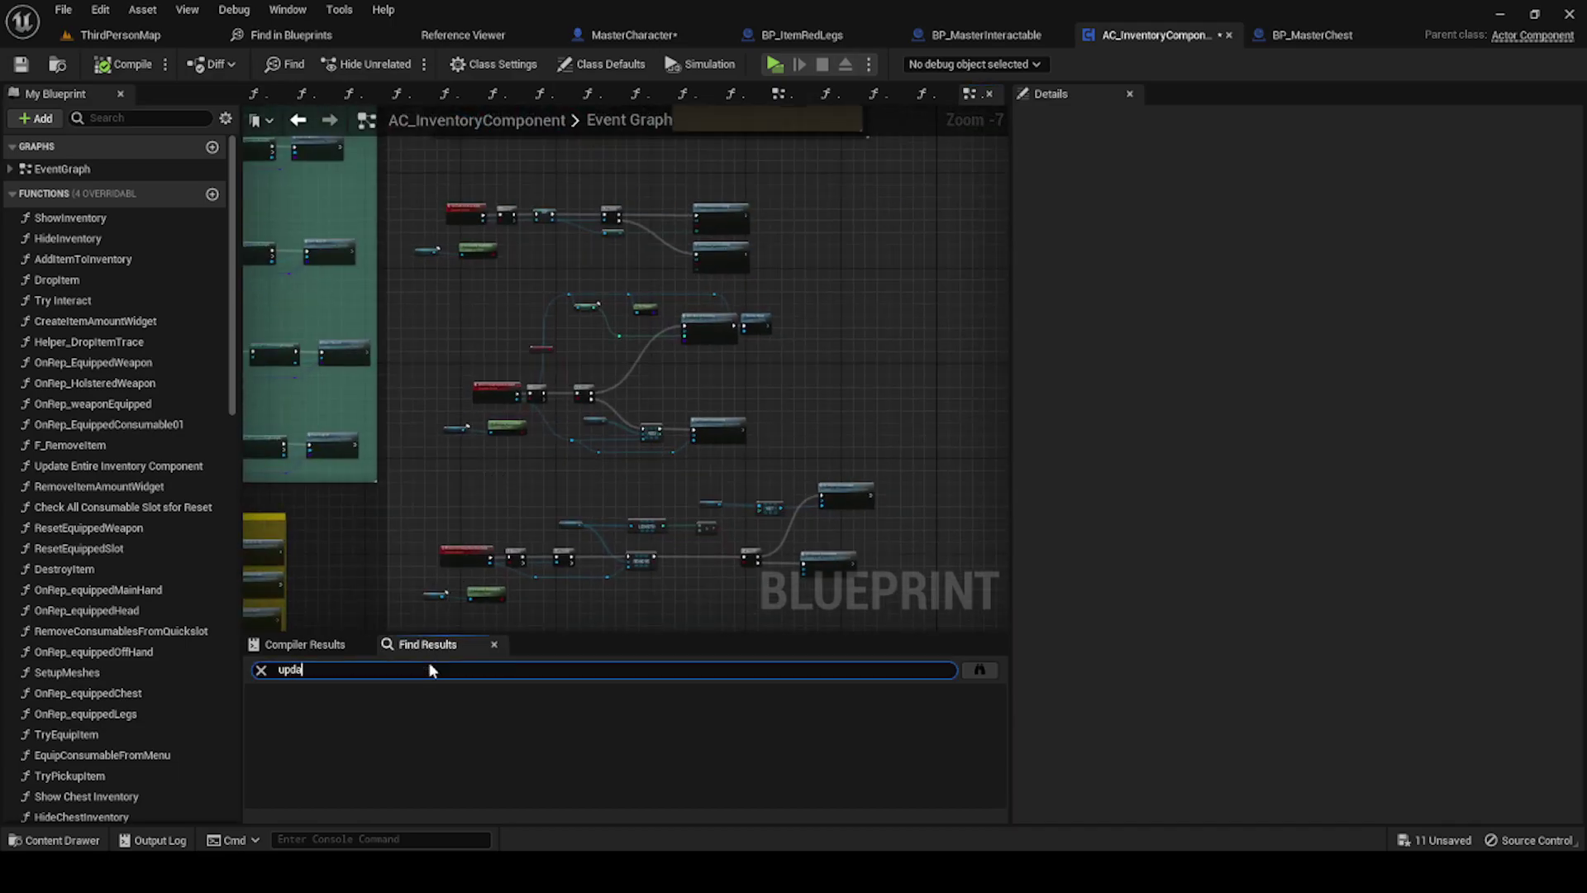
{"action": "key", "text": "Return"}
{"action": "right_click_drag", "start_coordinate": [461, 424], "coordinate": [531, 402]}
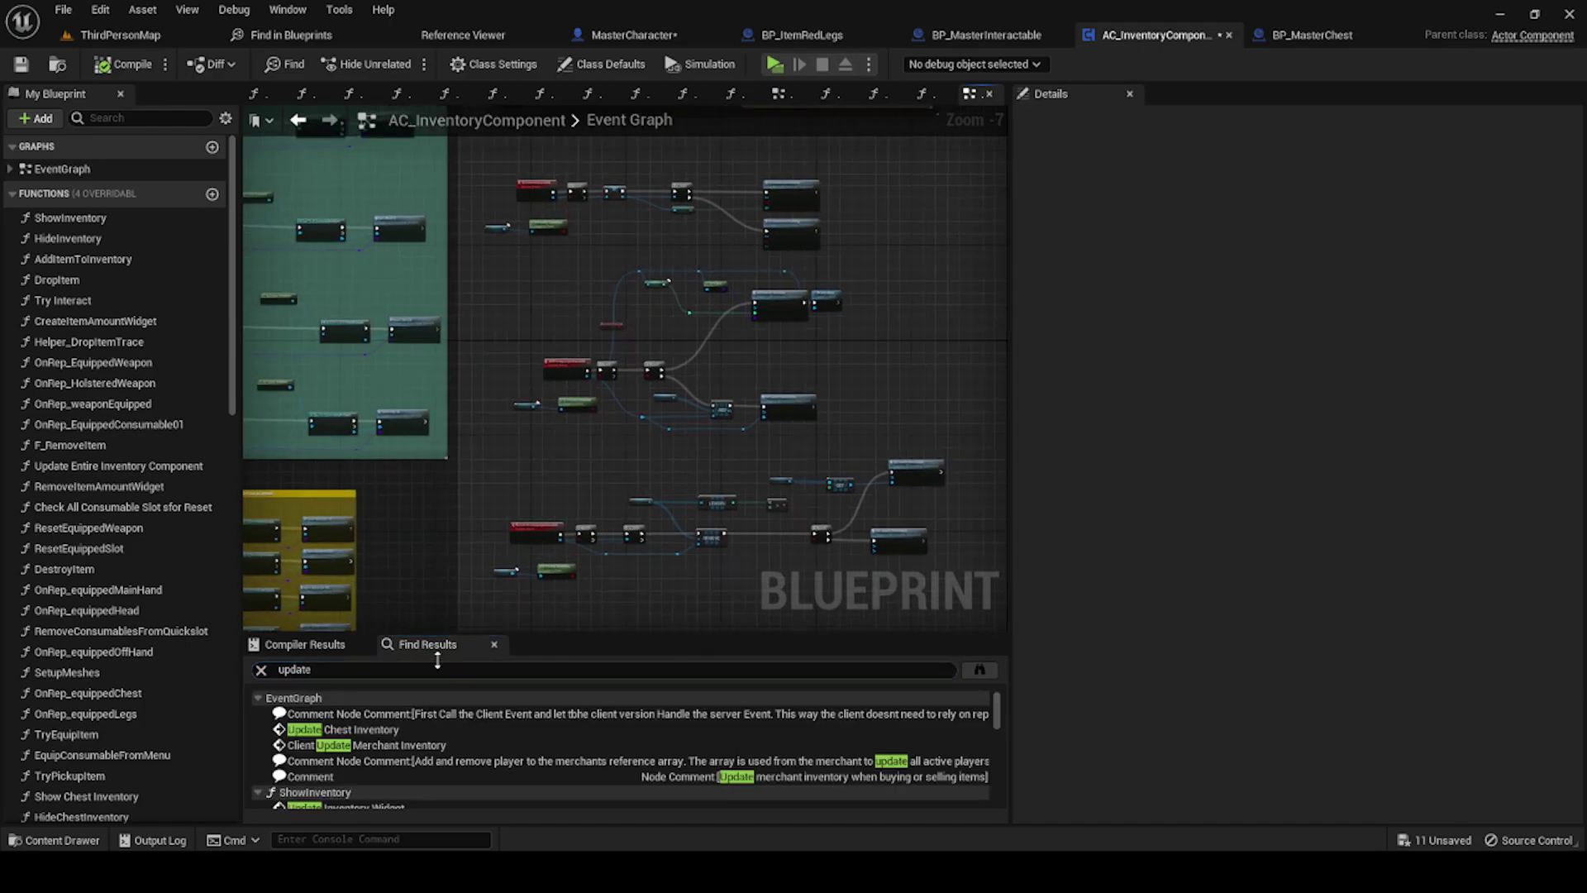
{"action": "scroll", "coordinate": [395, 779], "scroll_direction": "down", "scroll_amount": 2}
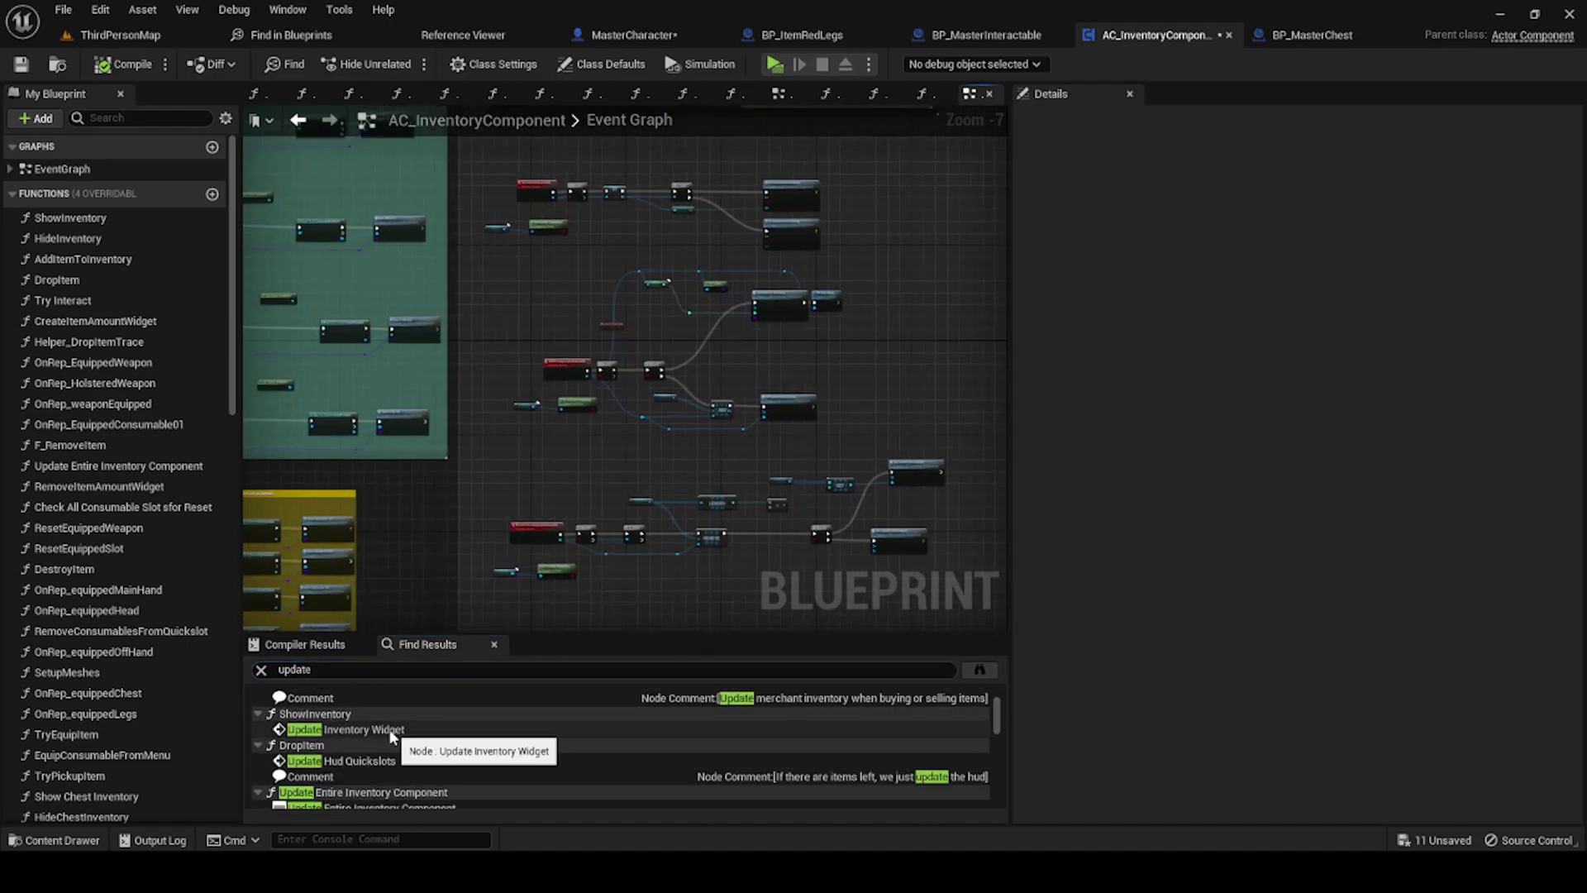
{"action": "scroll", "coordinate": [397, 743], "scroll_direction": "down", "scroll_amount": 2}
{"action": "left_click", "coordinate": [362, 673]}
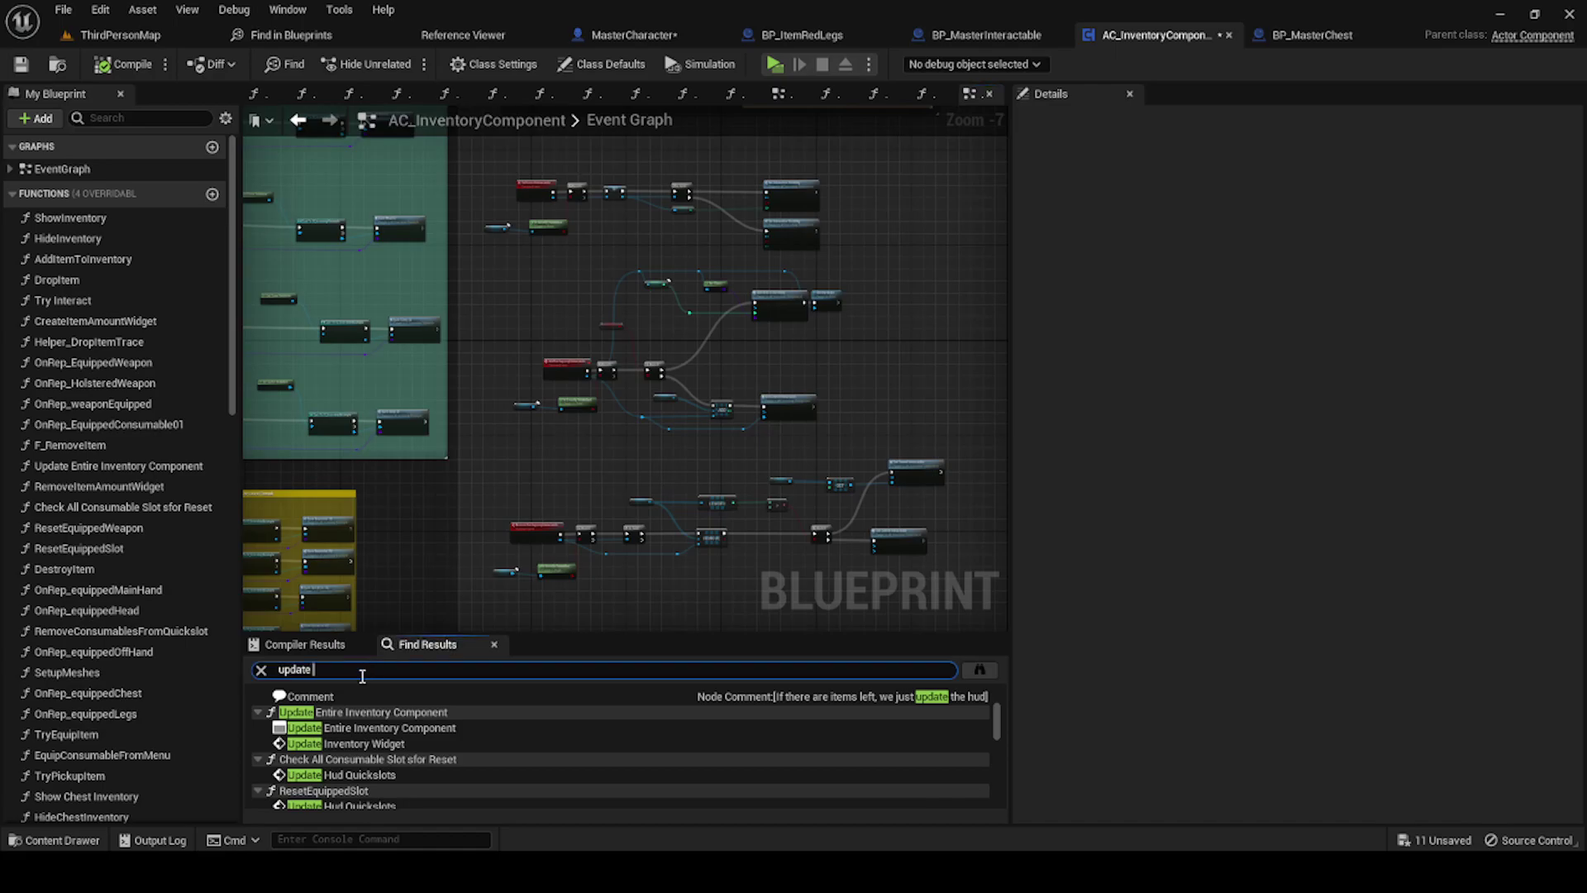
{"action": "type", "text": "inter"}
{"action": "key", "text": "Return"}
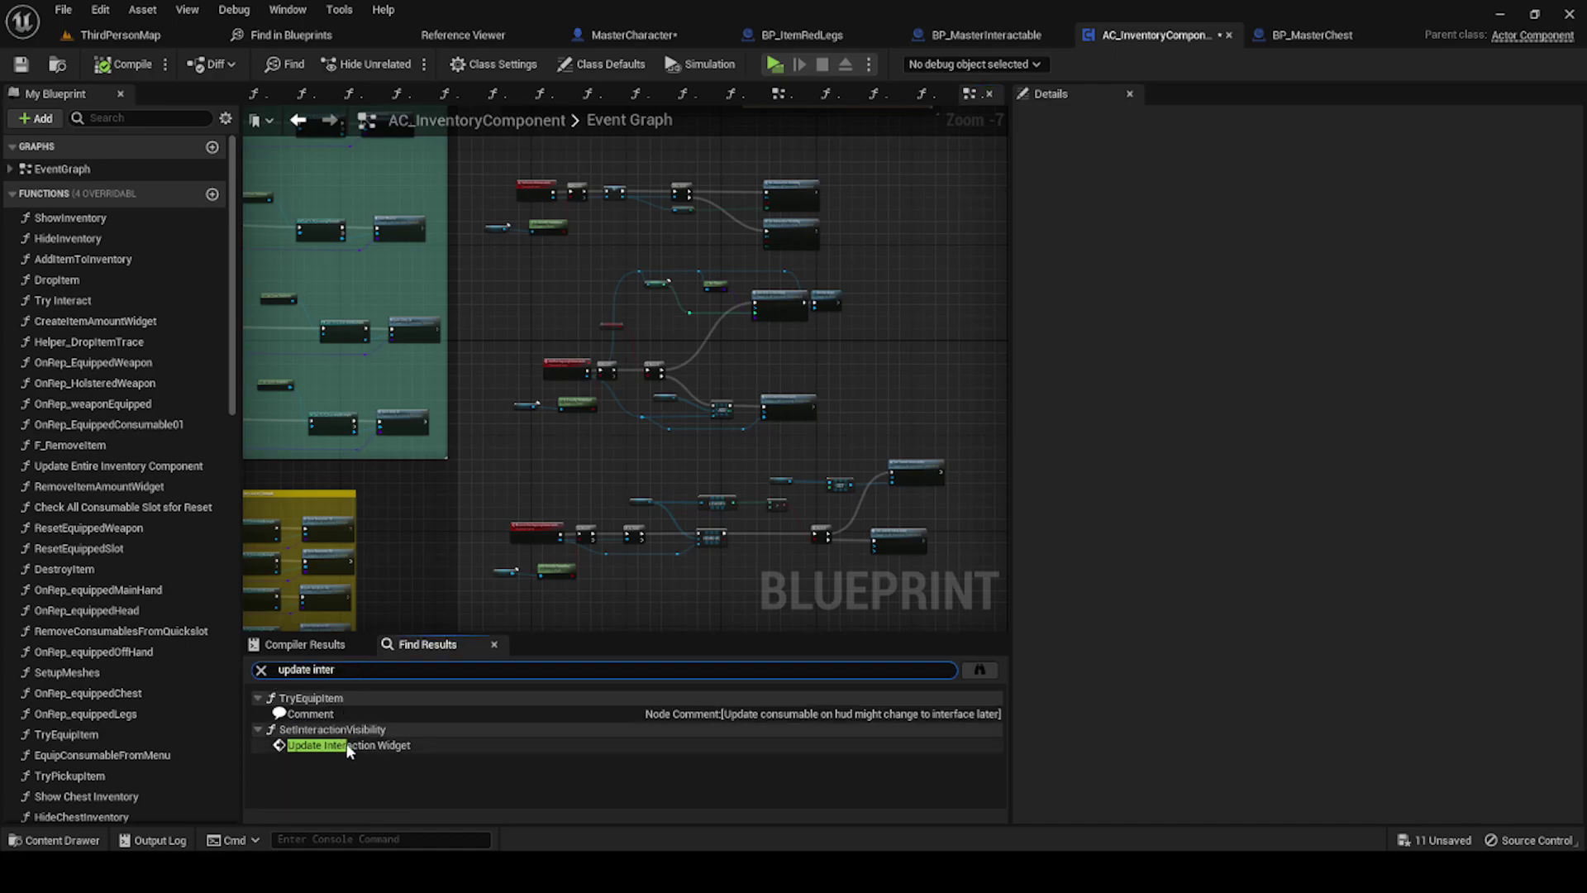
{"action": "double_click", "coordinate": [337, 744]}
Step: Tidy the Interaction Type and WB Interaction Ref getters, then open Update Interaction Widget in WB_Interaction
{"action": "left_click_drag", "start_coordinate": [344, 439], "coordinate": [378, 479]}
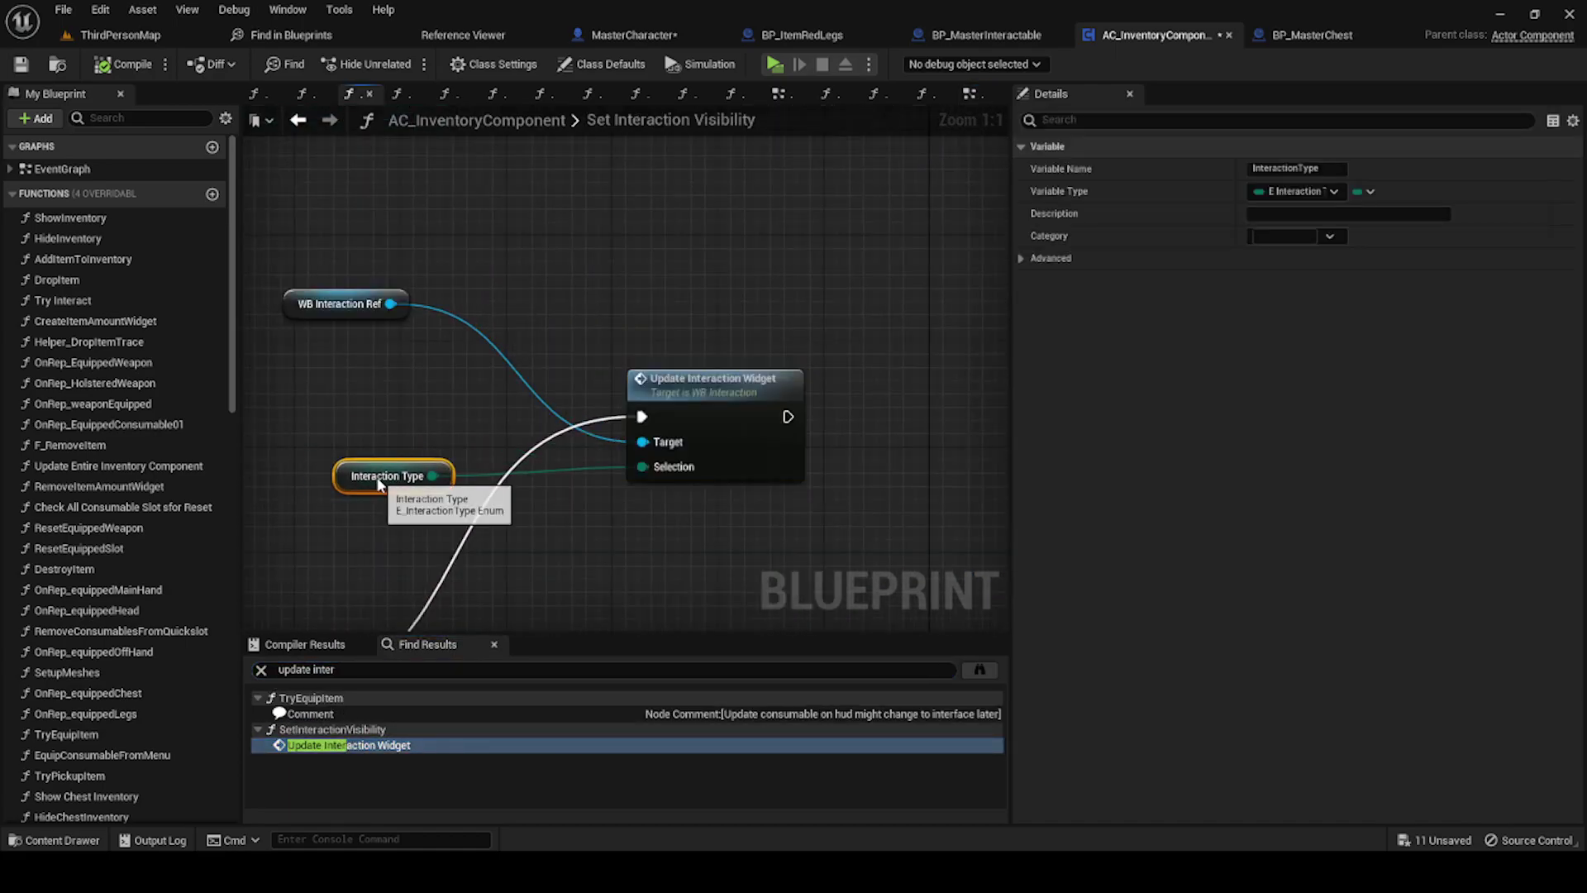
{"action": "left_click_drag", "start_coordinate": [343, 315], "coordinate": [405, 440]}
{"action": "right_click_drag", "start_coordinate": [406, 440], "coordinate": [470, 313]}
{"action": "left_click", "coordinate": [772, 312]}
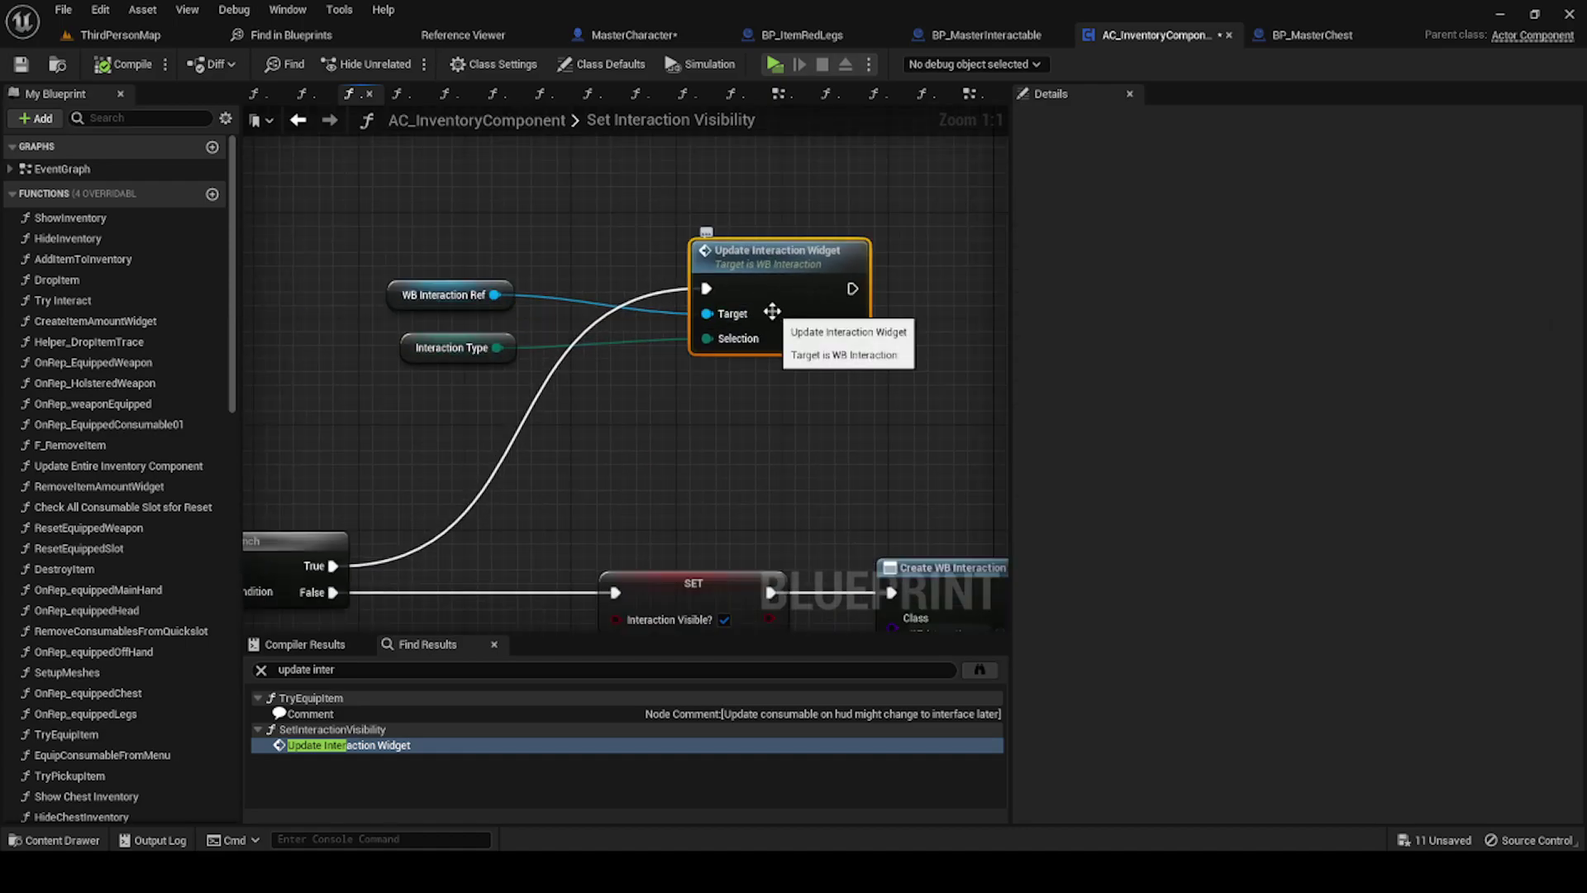
{"action": "double_click", "coordinate": [772, 312]}
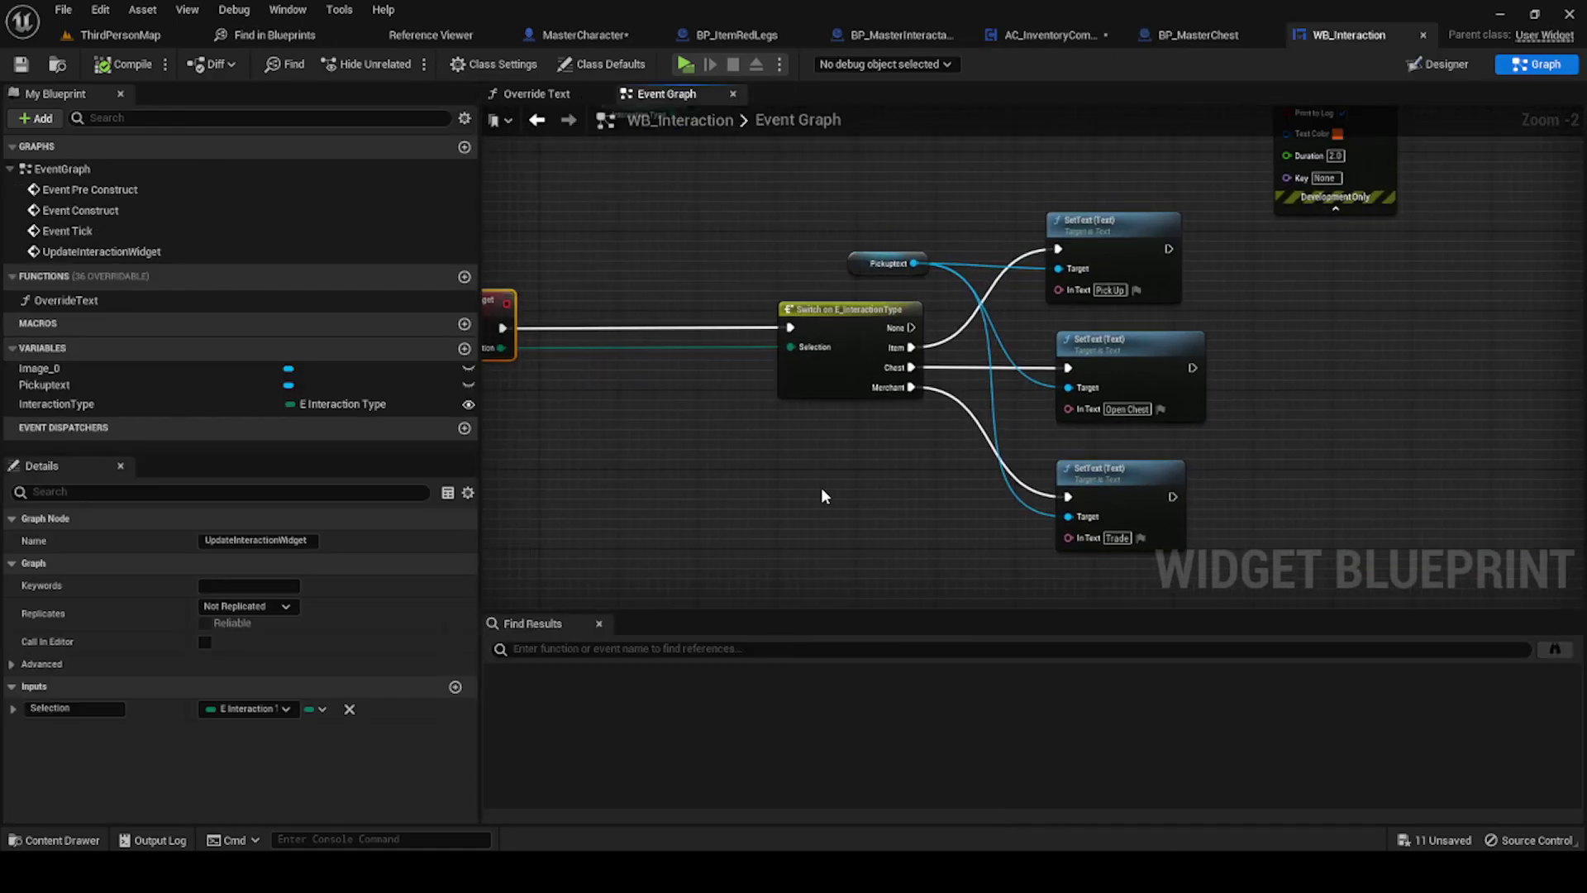
Step: Add a Get Player Pawn node to the WB_Interaction Event Graph
{"action": "right_click_drag", "start_coordinate": [822, 496], "coordinate": [890, 506]}
{"action": "right_click", "coordinate": [889, 476]}
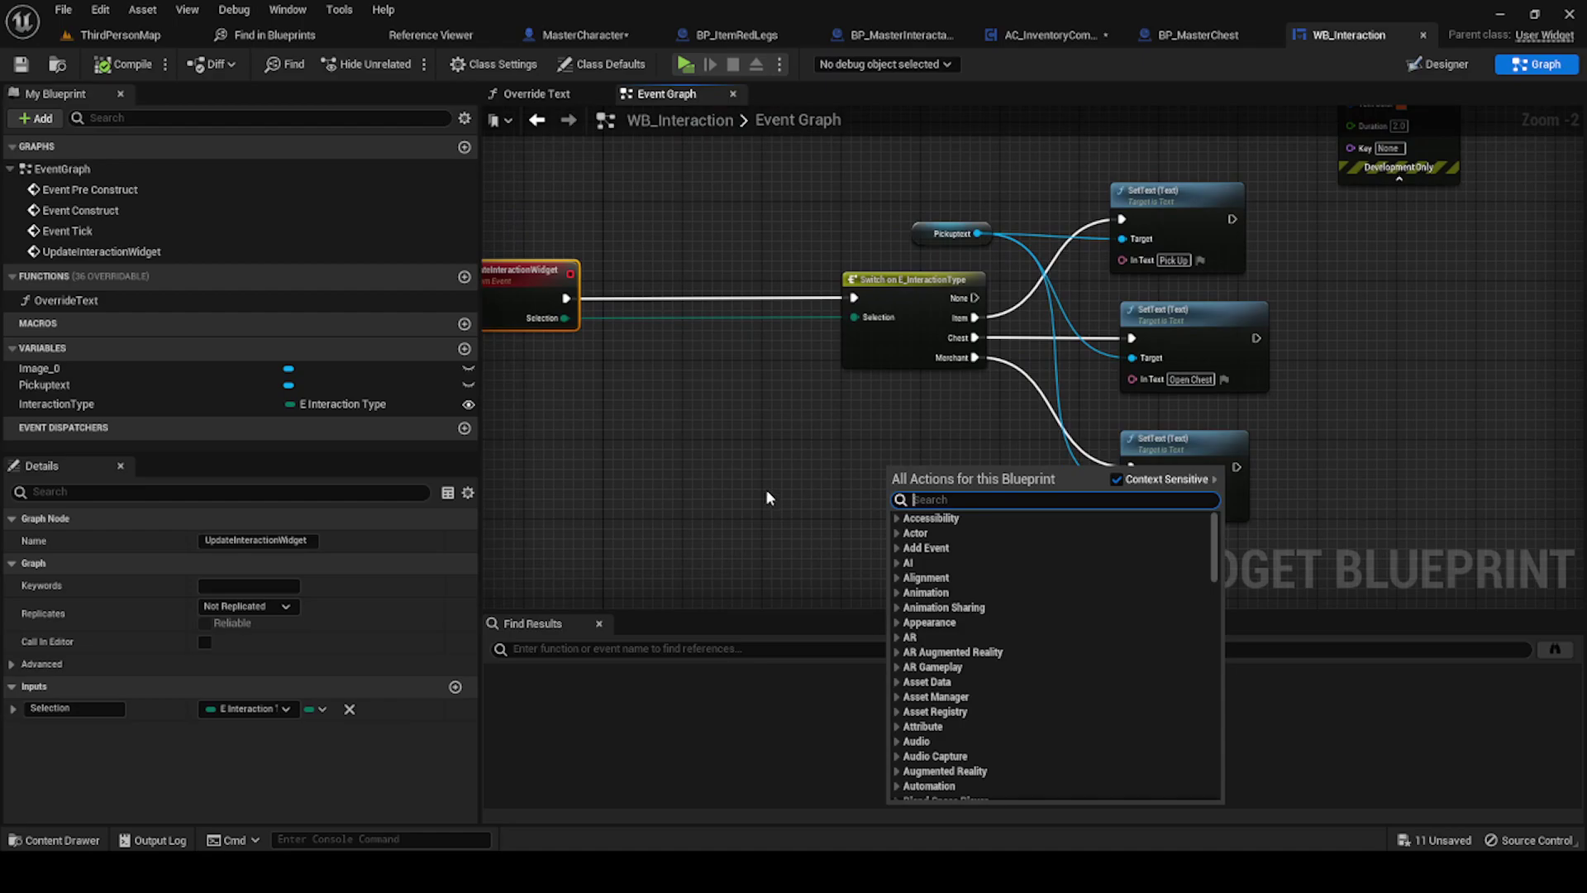
{"action": "right_click_drag", "start_coordinate": [761, 493], "coordinate": [852, 508]}
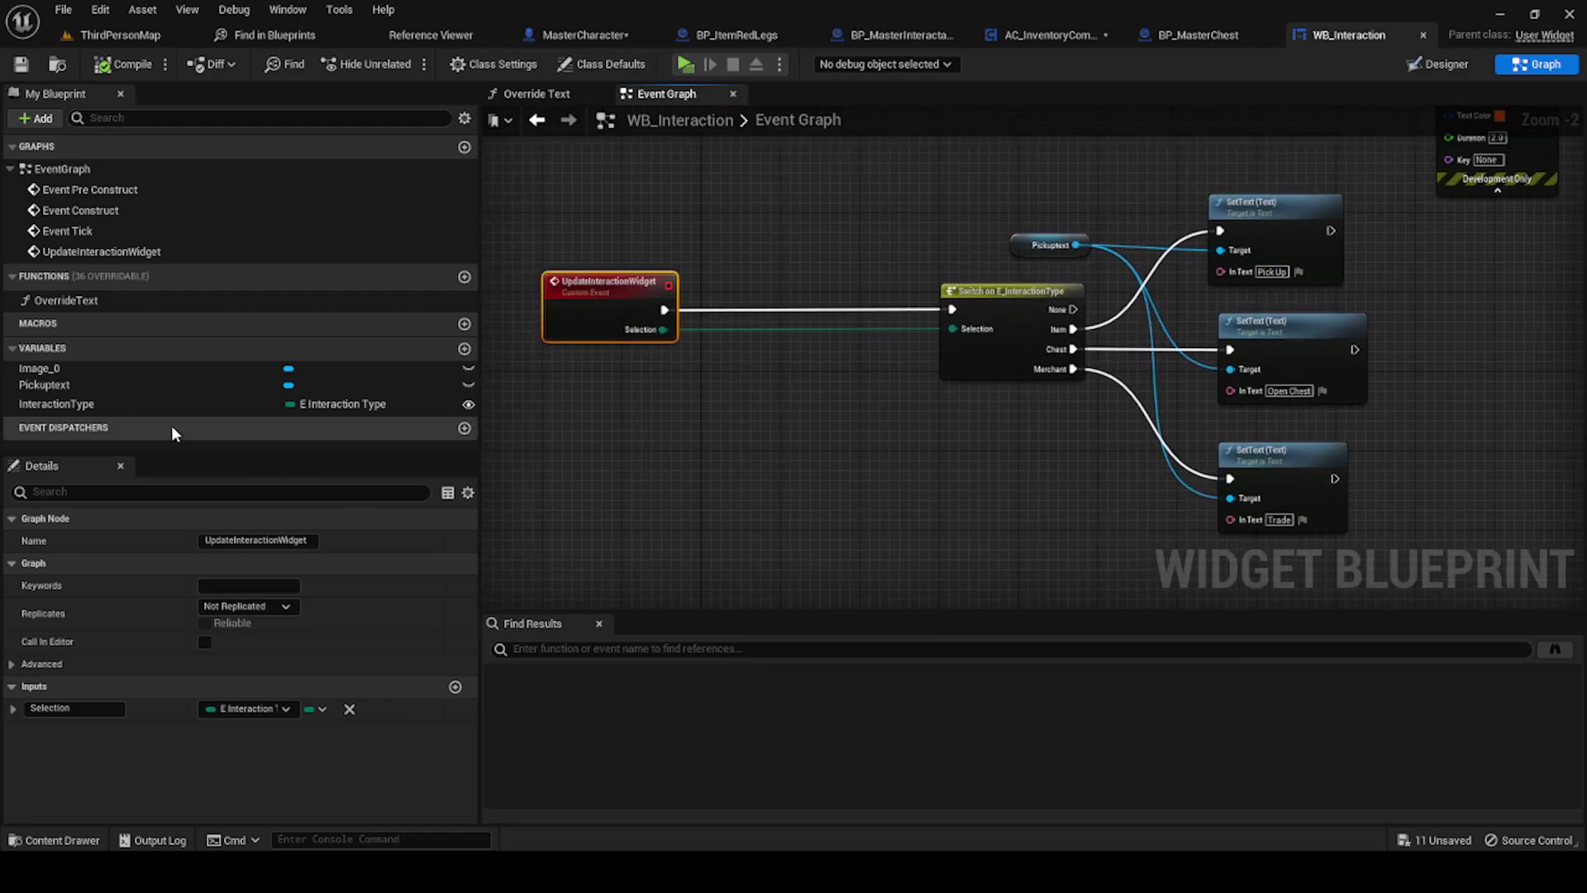
{"action": "right_click", "coordinate": [754, 493]}
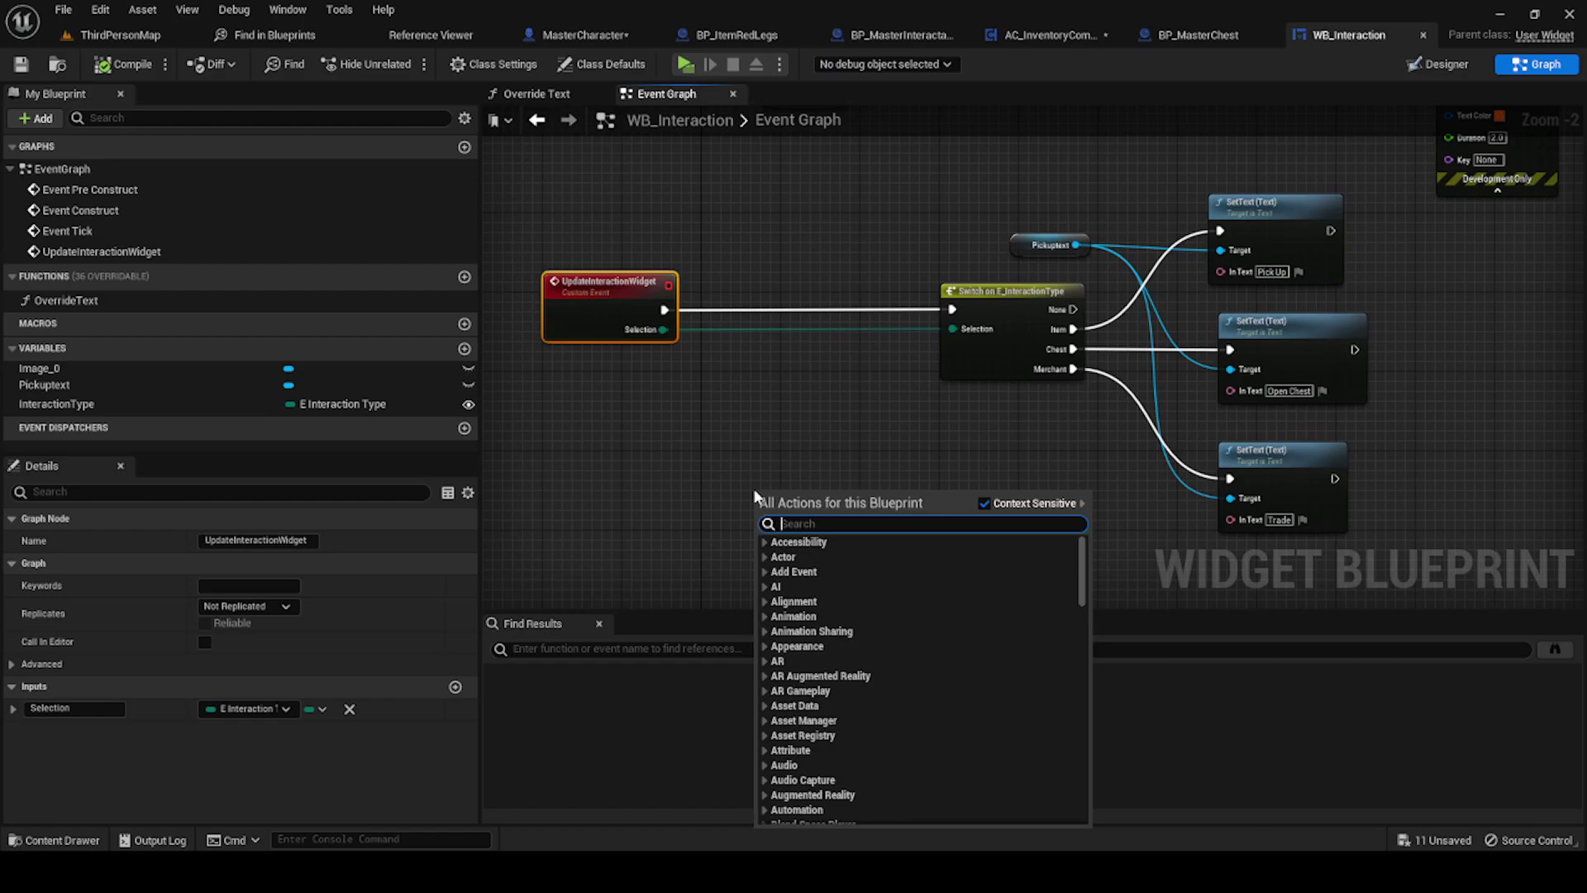
{"action": "type", "text": "get controlled"}
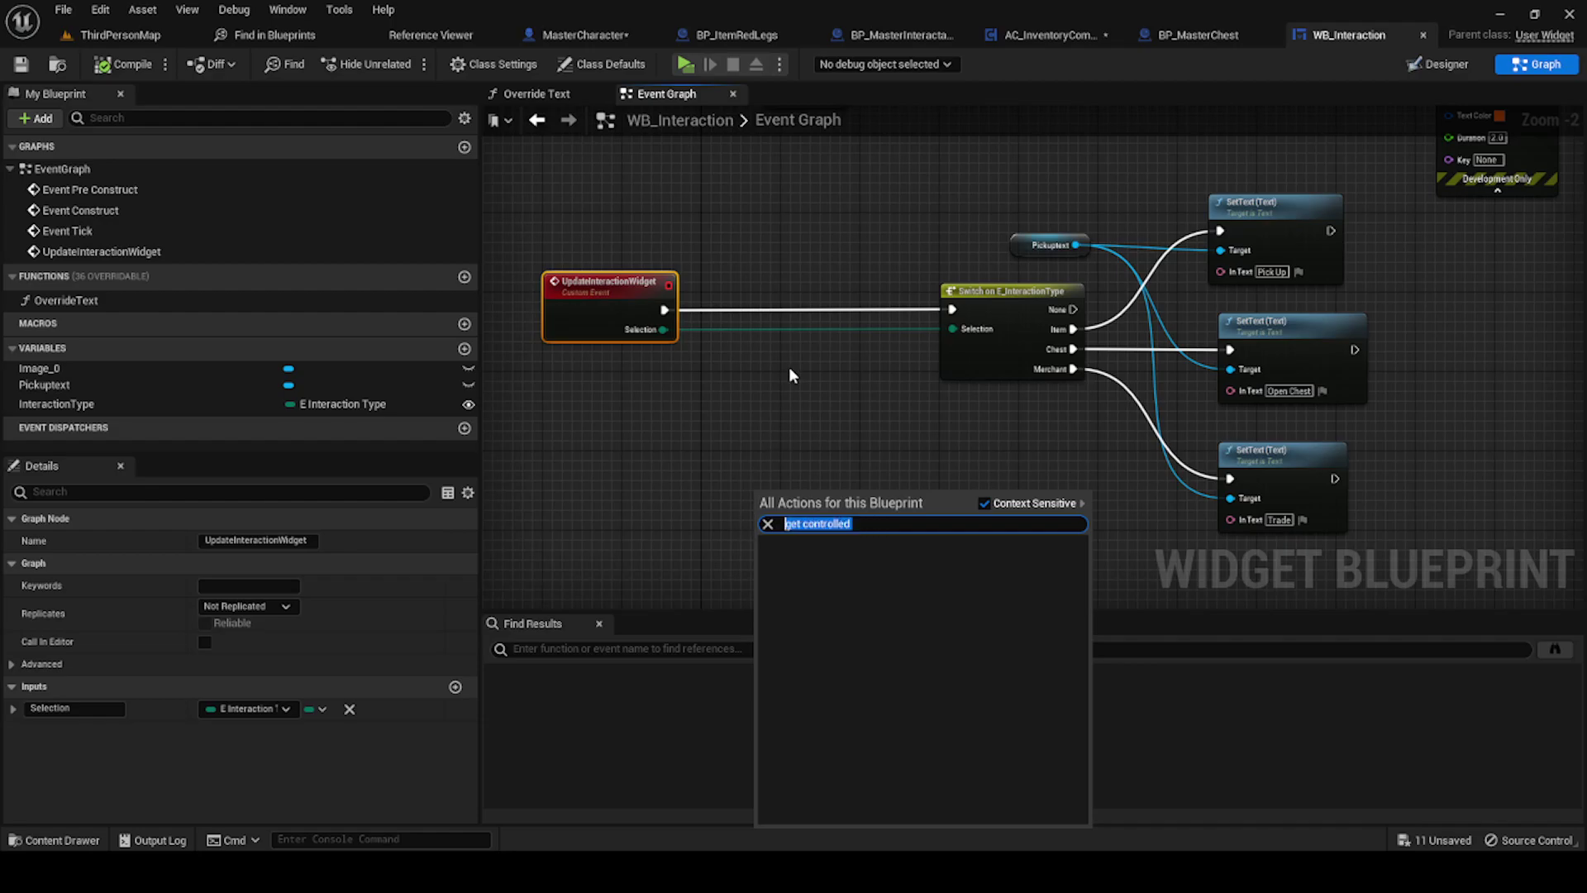
{"action": "left_click", "coordinate": [1439, 64]}
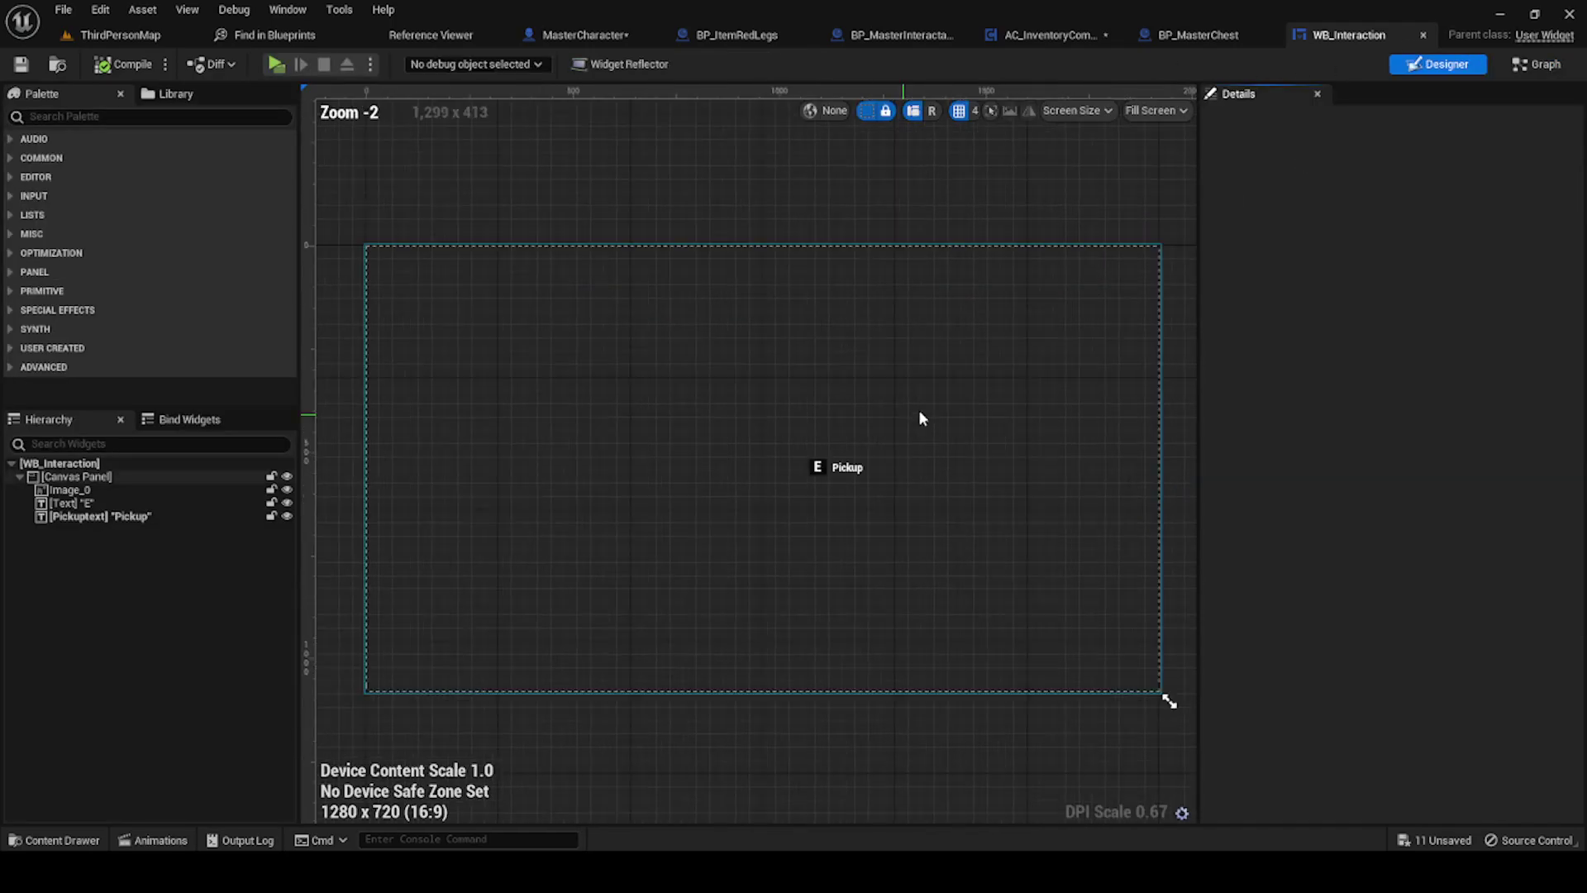
{"action": "left_click", "coordinate": [1538, 64]}
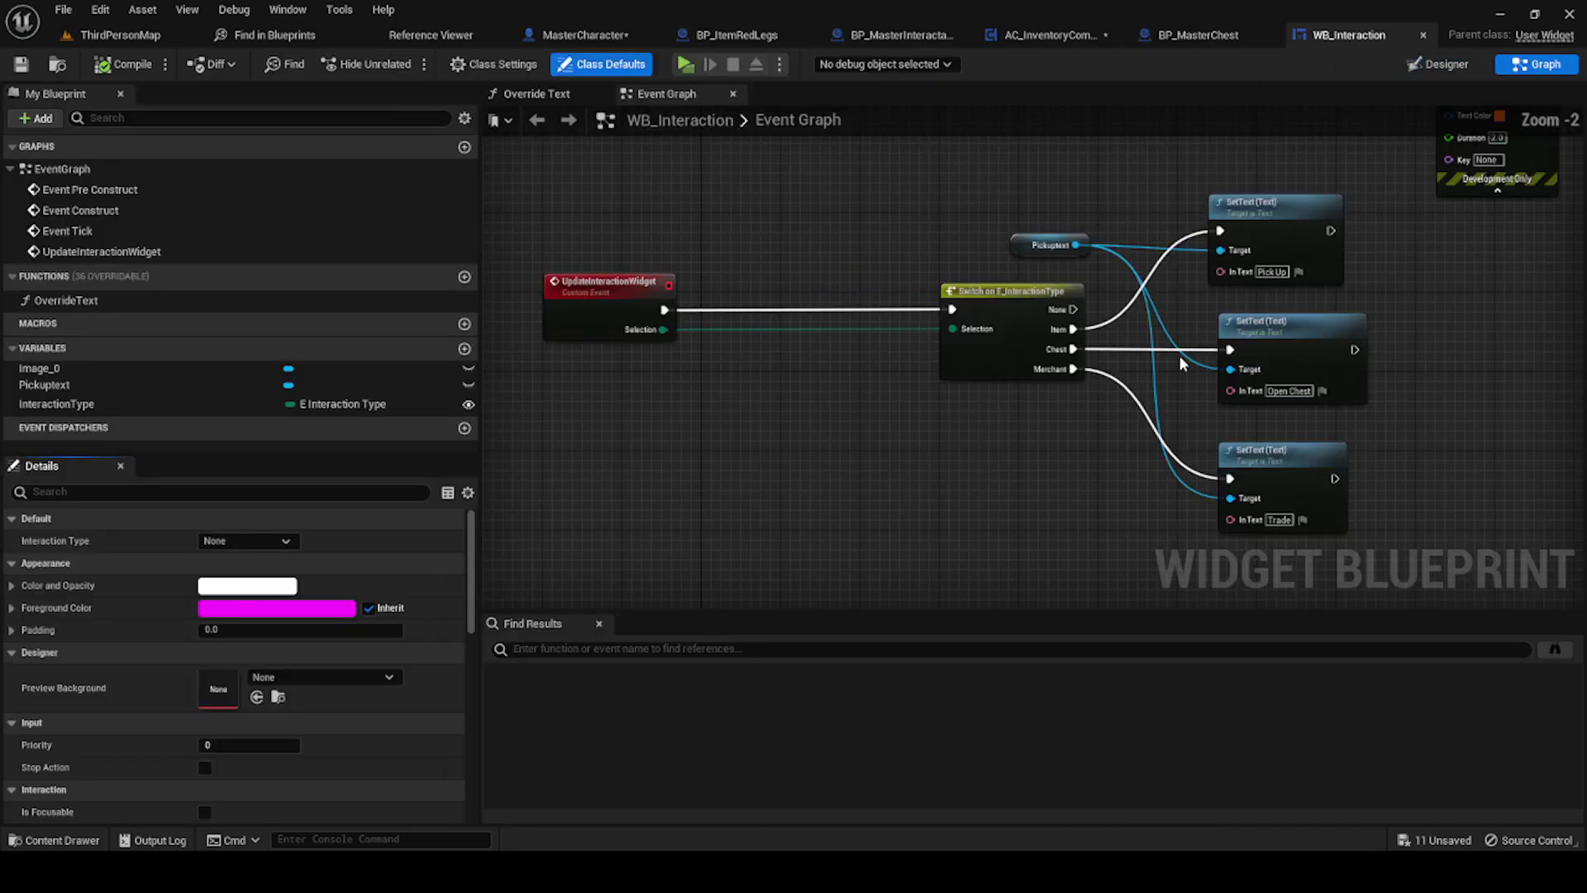
{"action": "right_click", "coordinate": [848, 489]}
{"action": "type", "text": "get contro"}
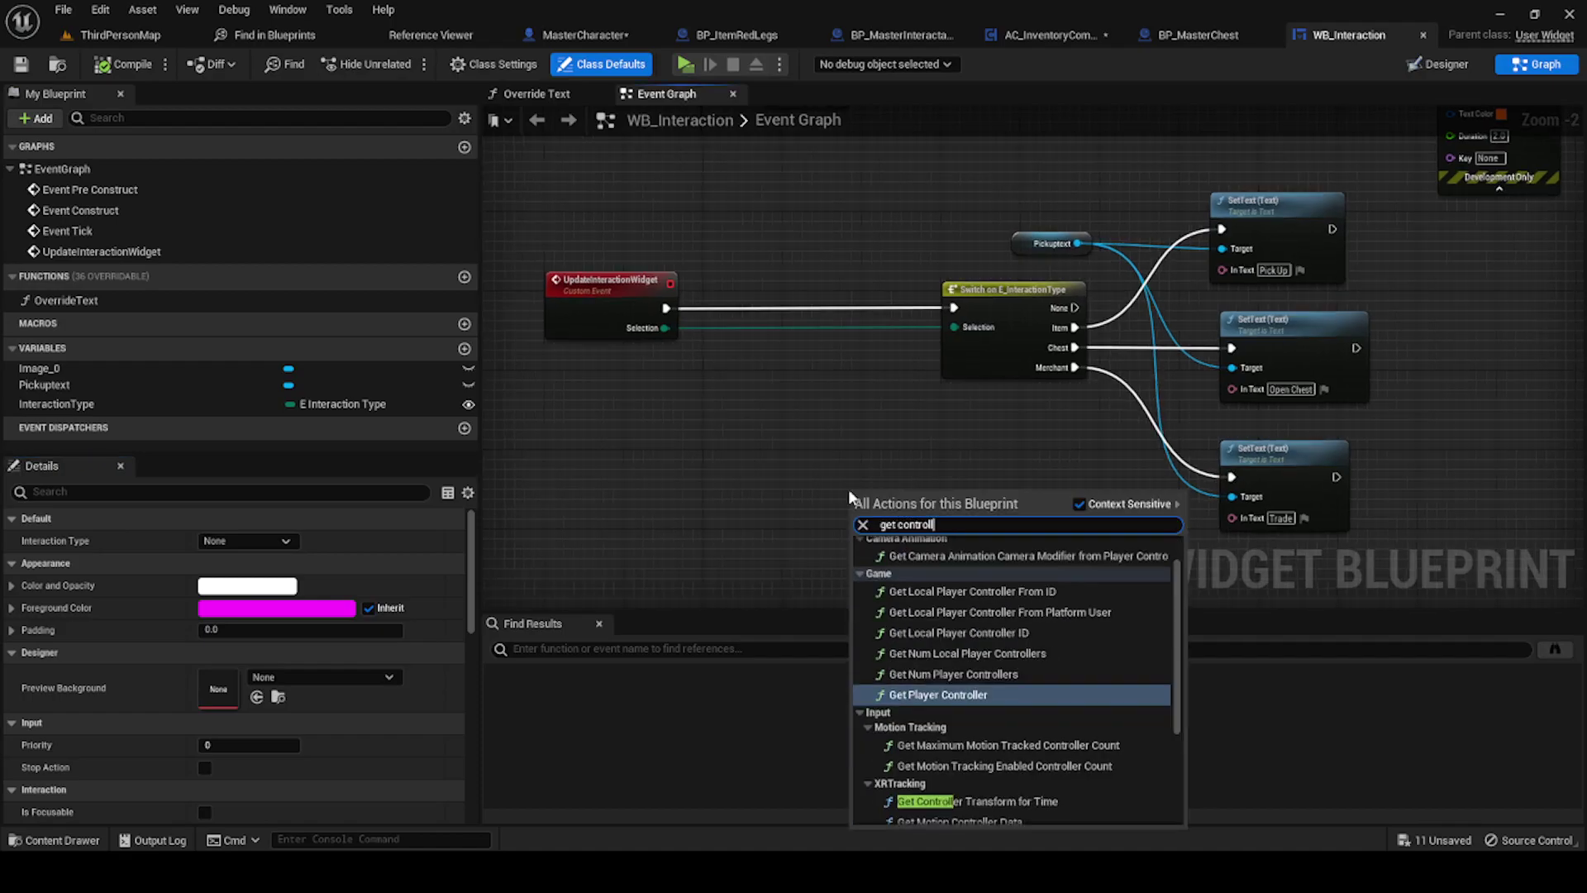
{"action": "type", "text": "l"}
{"action": "key", "text": "BackSpace"}
{"action": "key", "text": "BackSpace"}
{"action": "key", "text": "BackSpace"}
{"action": "key", "text": "BackSpace"}
{"action": "key", "text": "BackSpace"}
{"action": "key", "text": "BackSpace"}
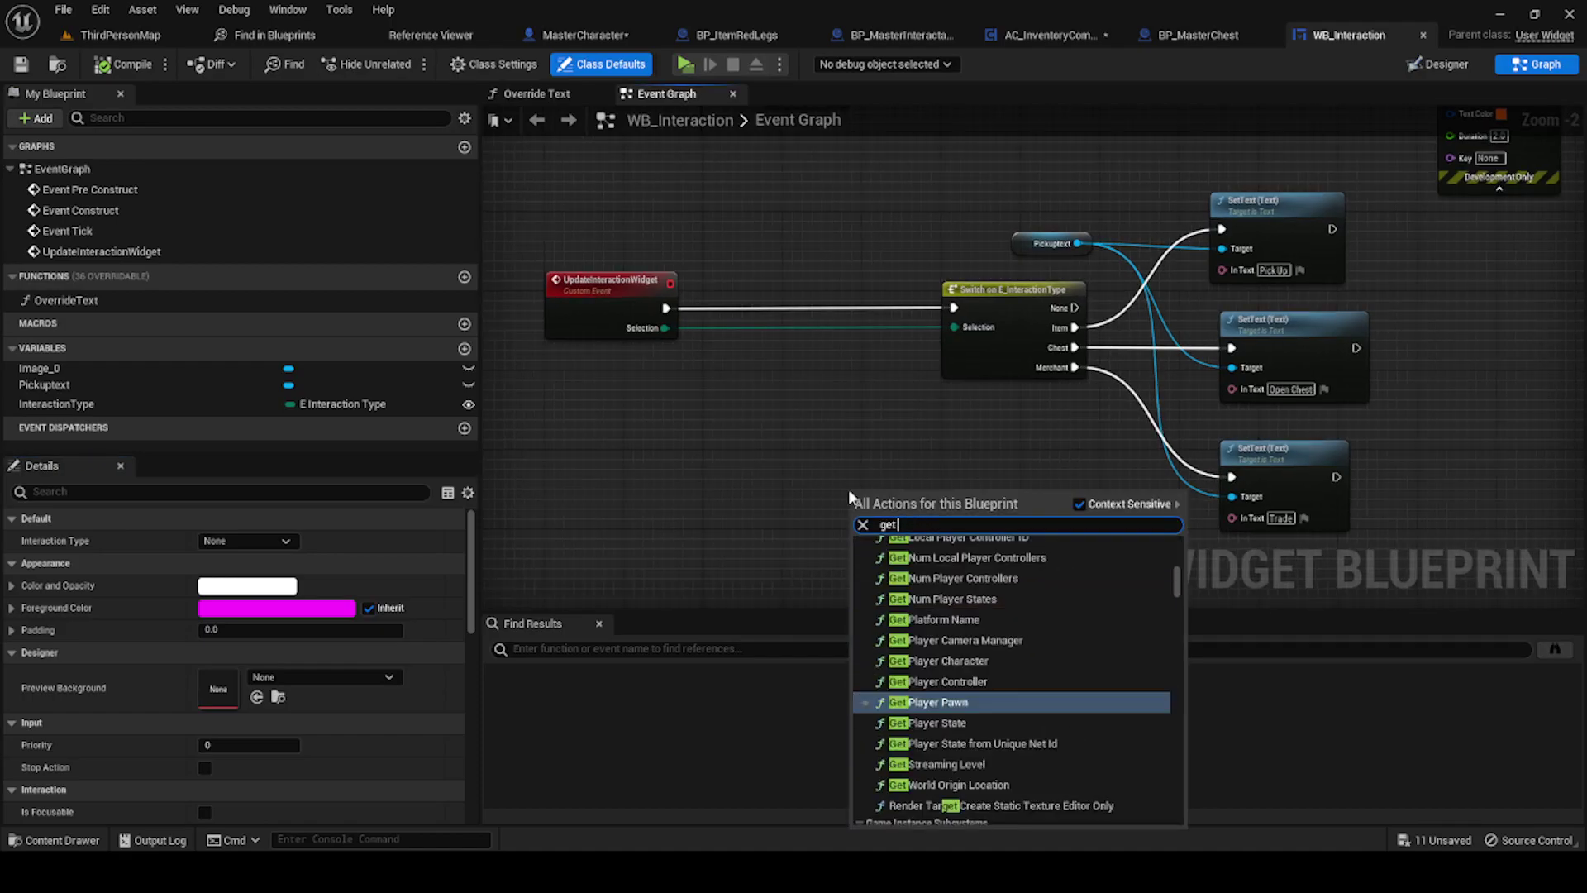
{"action": "type", "text": " pawn"}
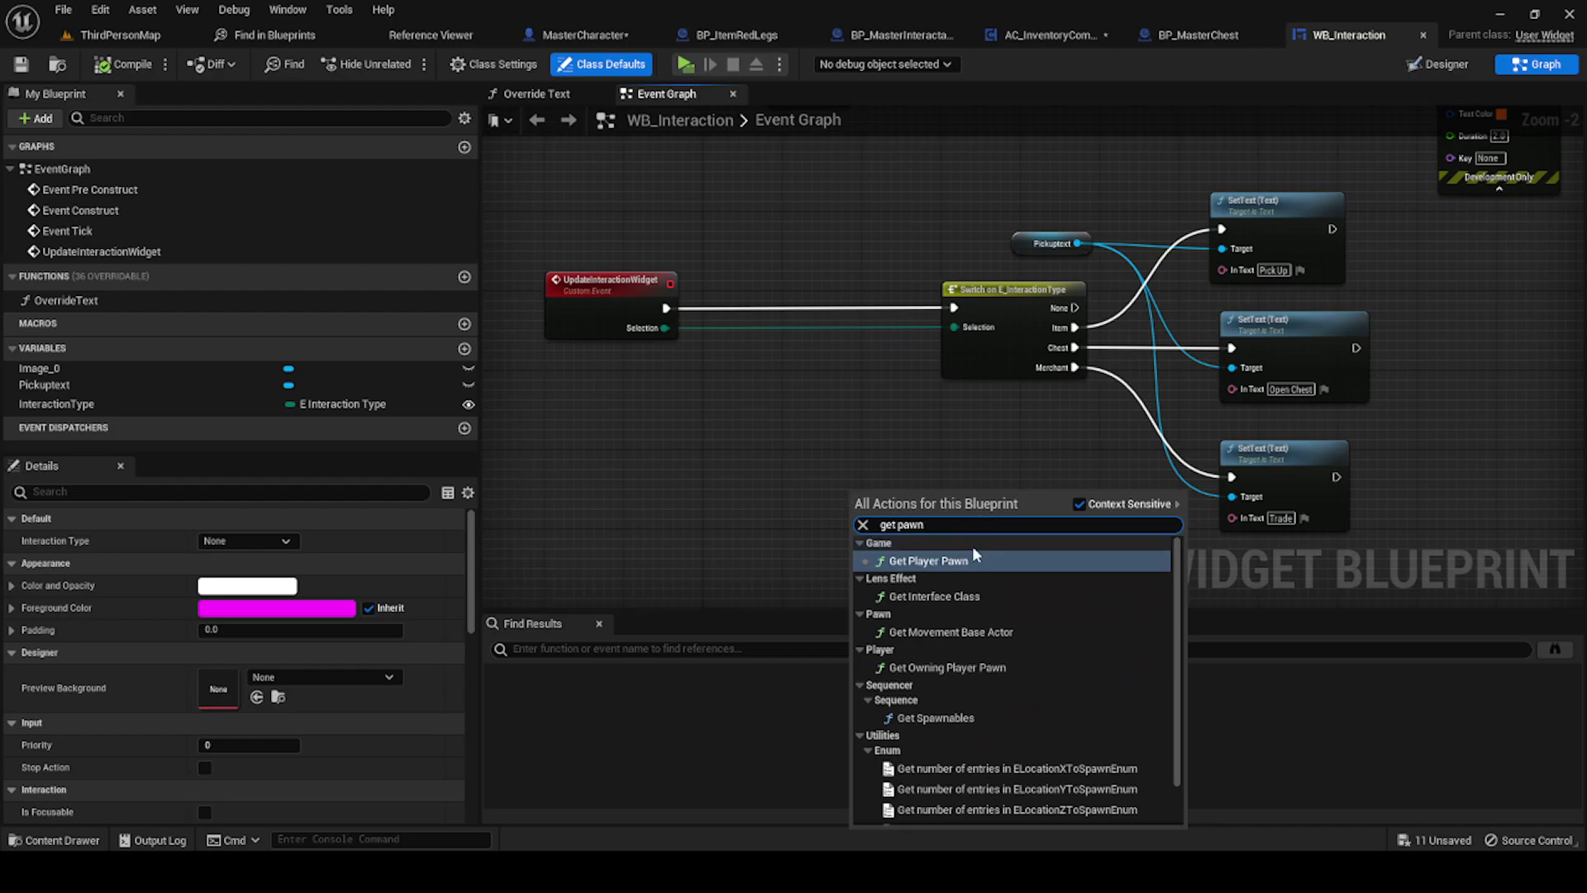
{"action": "left_click", "coordinate": [927, 561]}
Step: From the pawn, add Get Component by Class with Component Class set to AC_InventoryComponent
{"action": "right_click_drag", "start_coordinate": [937, 495], "coordinate": [814, 442]}
{"action": "left_click_drag", "start_coordinate": [814, 442], "coordinate": [612, 493]}
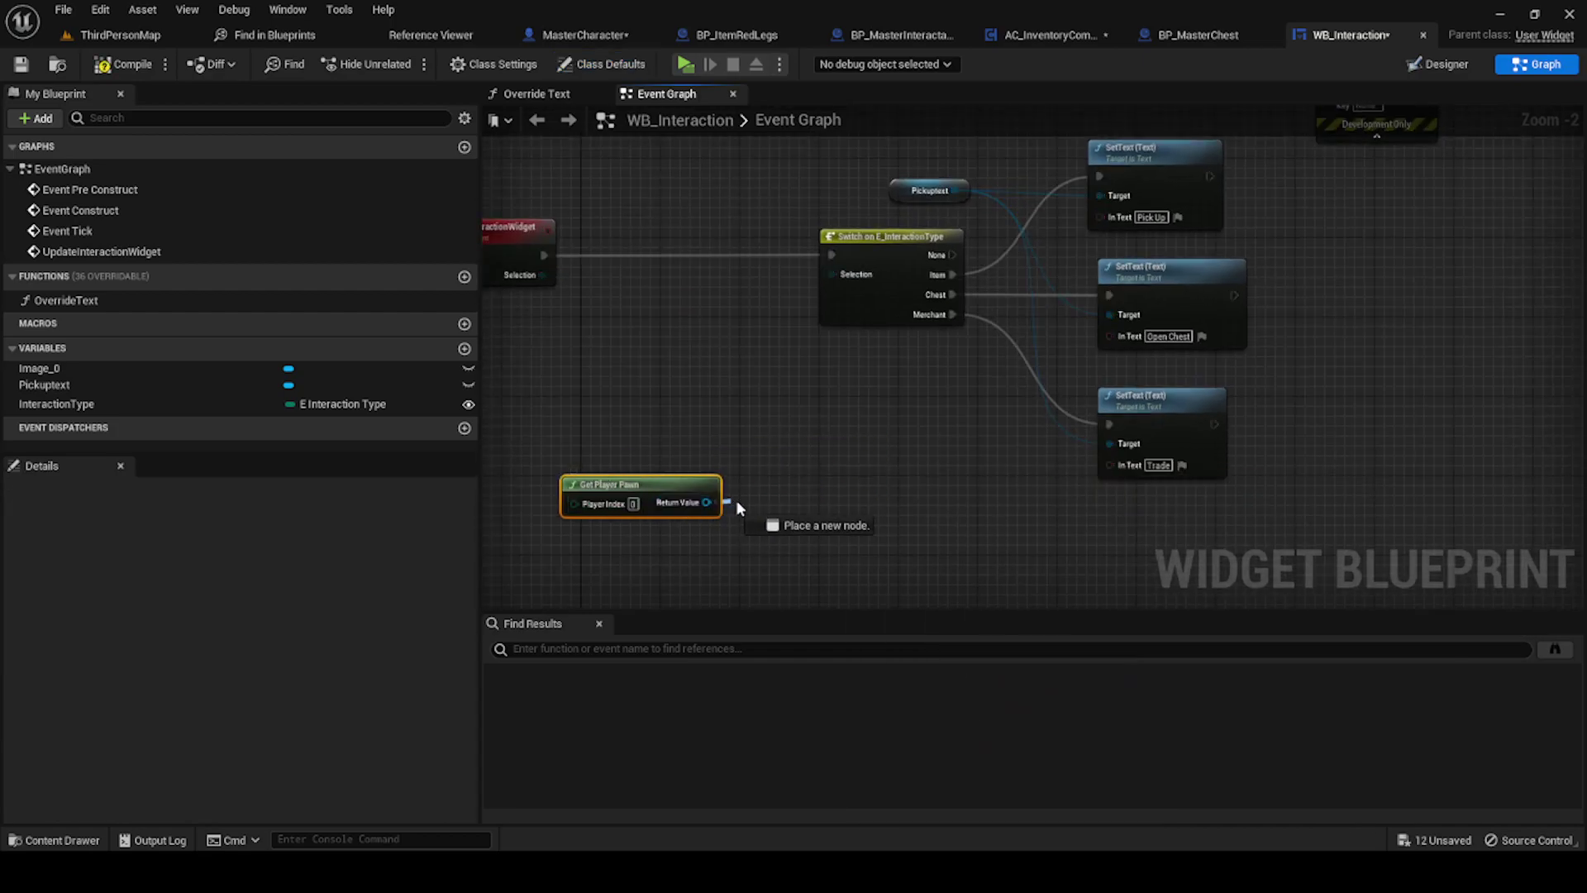
{"action": "left_click_drag", "start_coordinate": [737, 499], "coordinate": [756, 504]}
{"action": "type", "text": "get compon"}
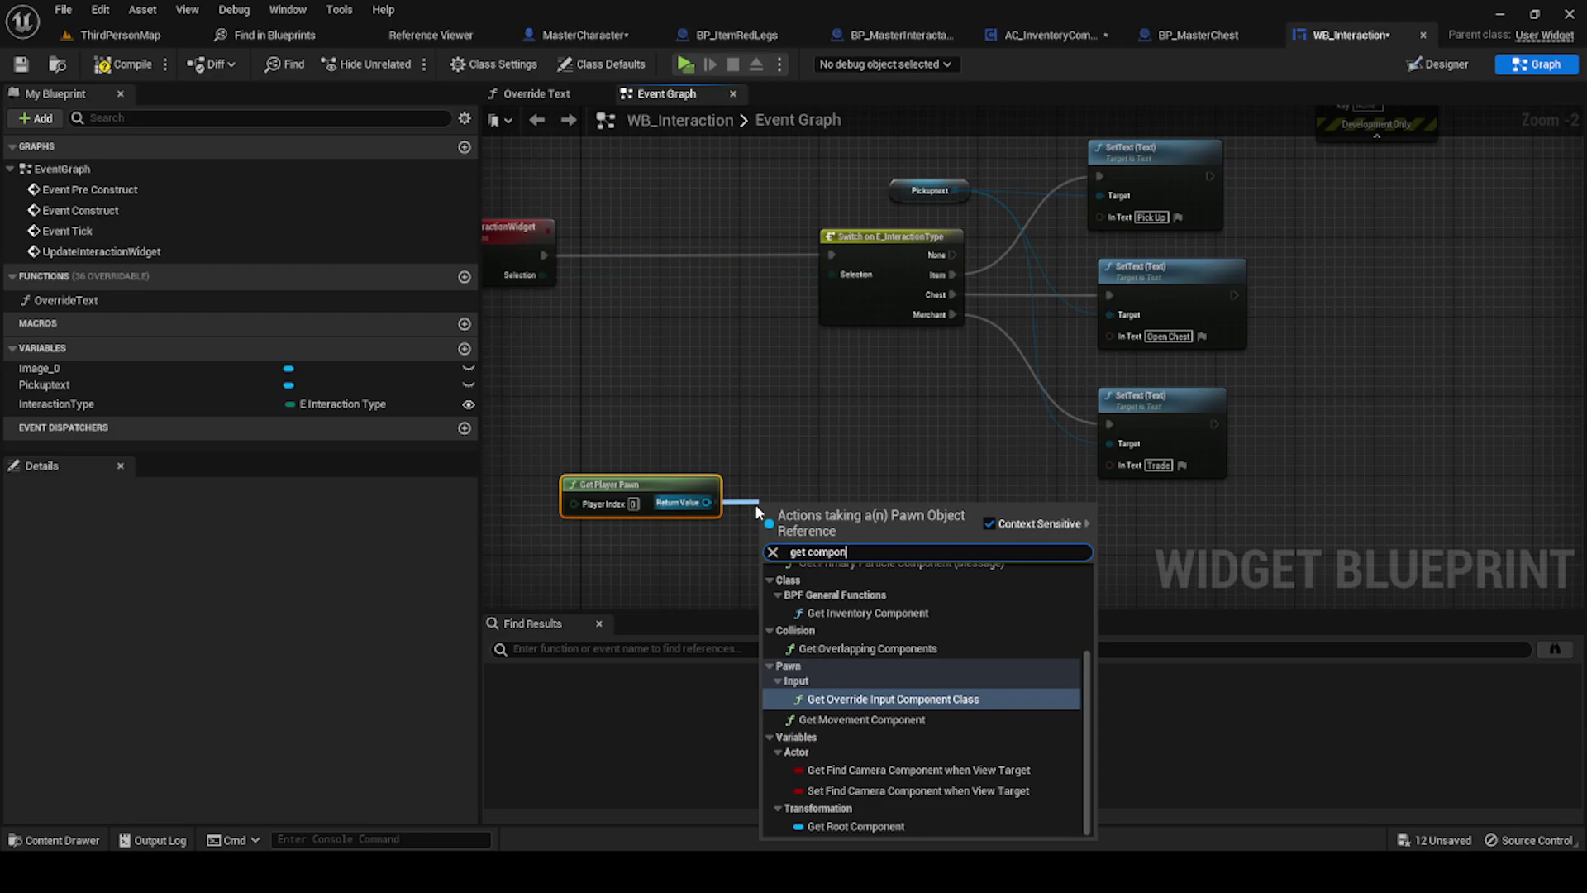
{"action": "type", "text": "ent by"}
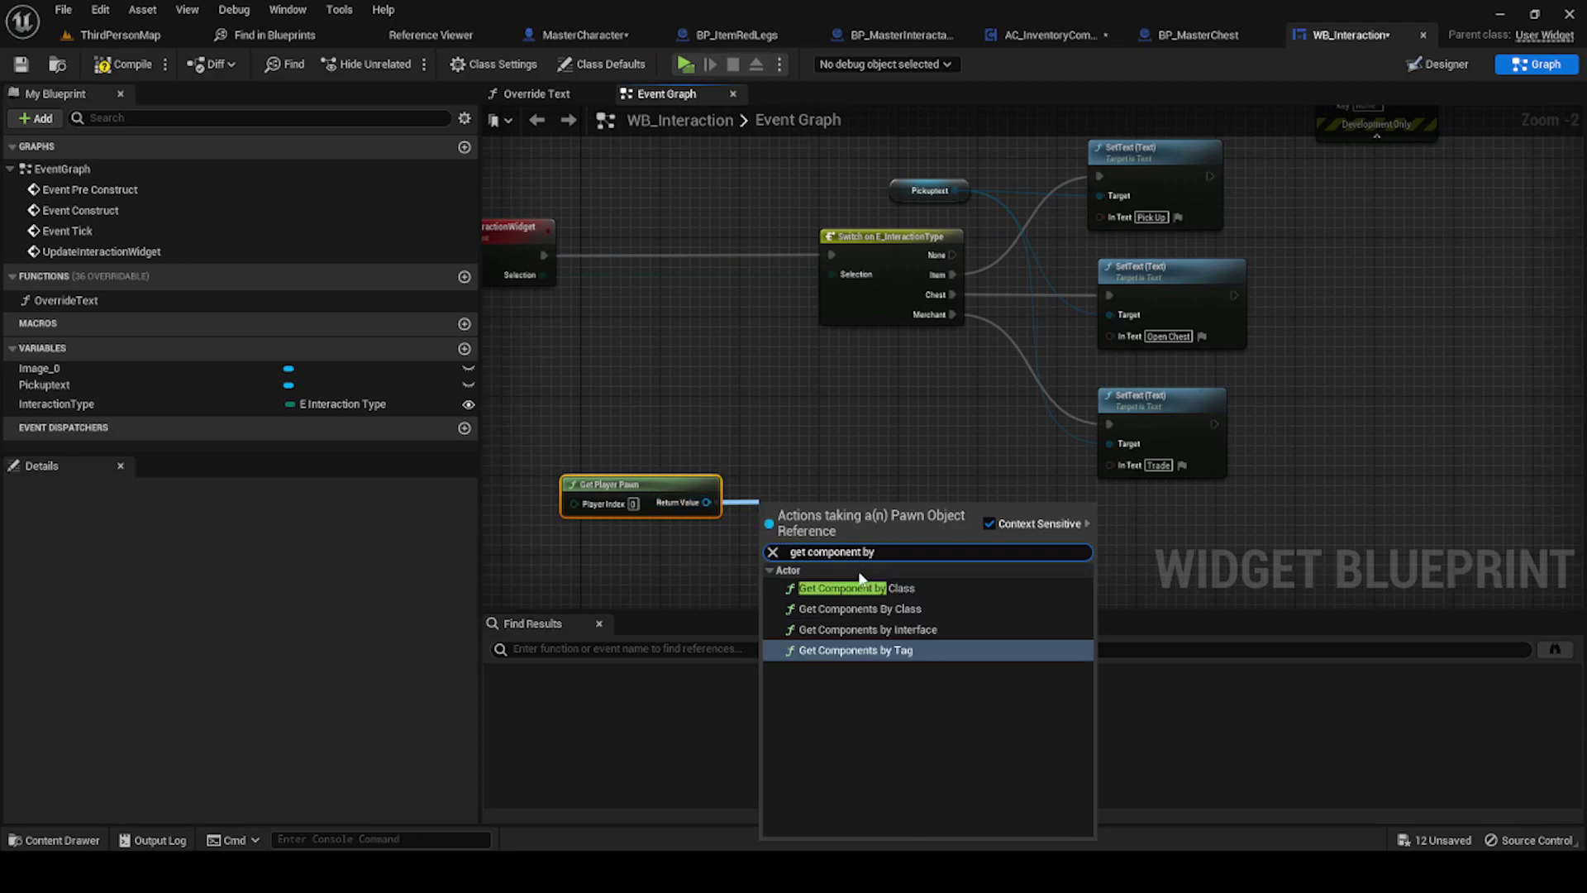
{"action": "left_click", "coordinate": [860, 585]}
{"action": "scroll", "coordinate": [825, 564], "scroll_direction": "up", "scroll_amount": 1}
{"action": "scroll", "coordinate": [818, 533], "scroll_direction": "up", "scroll_amount": 1}
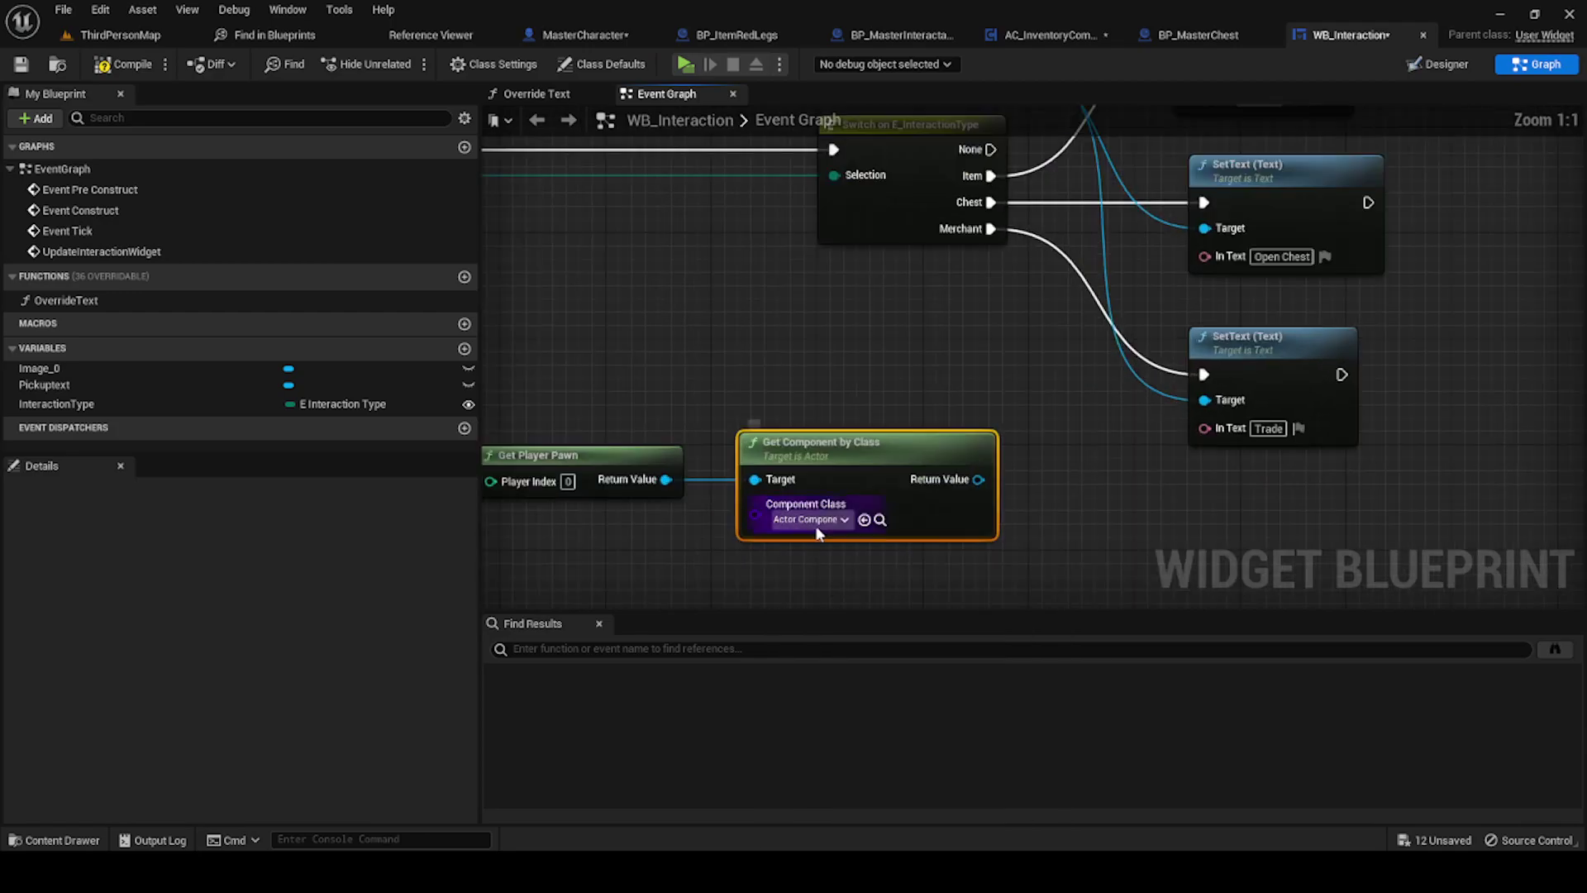
{"action": "left_click", "coordinate": [816, 529]}
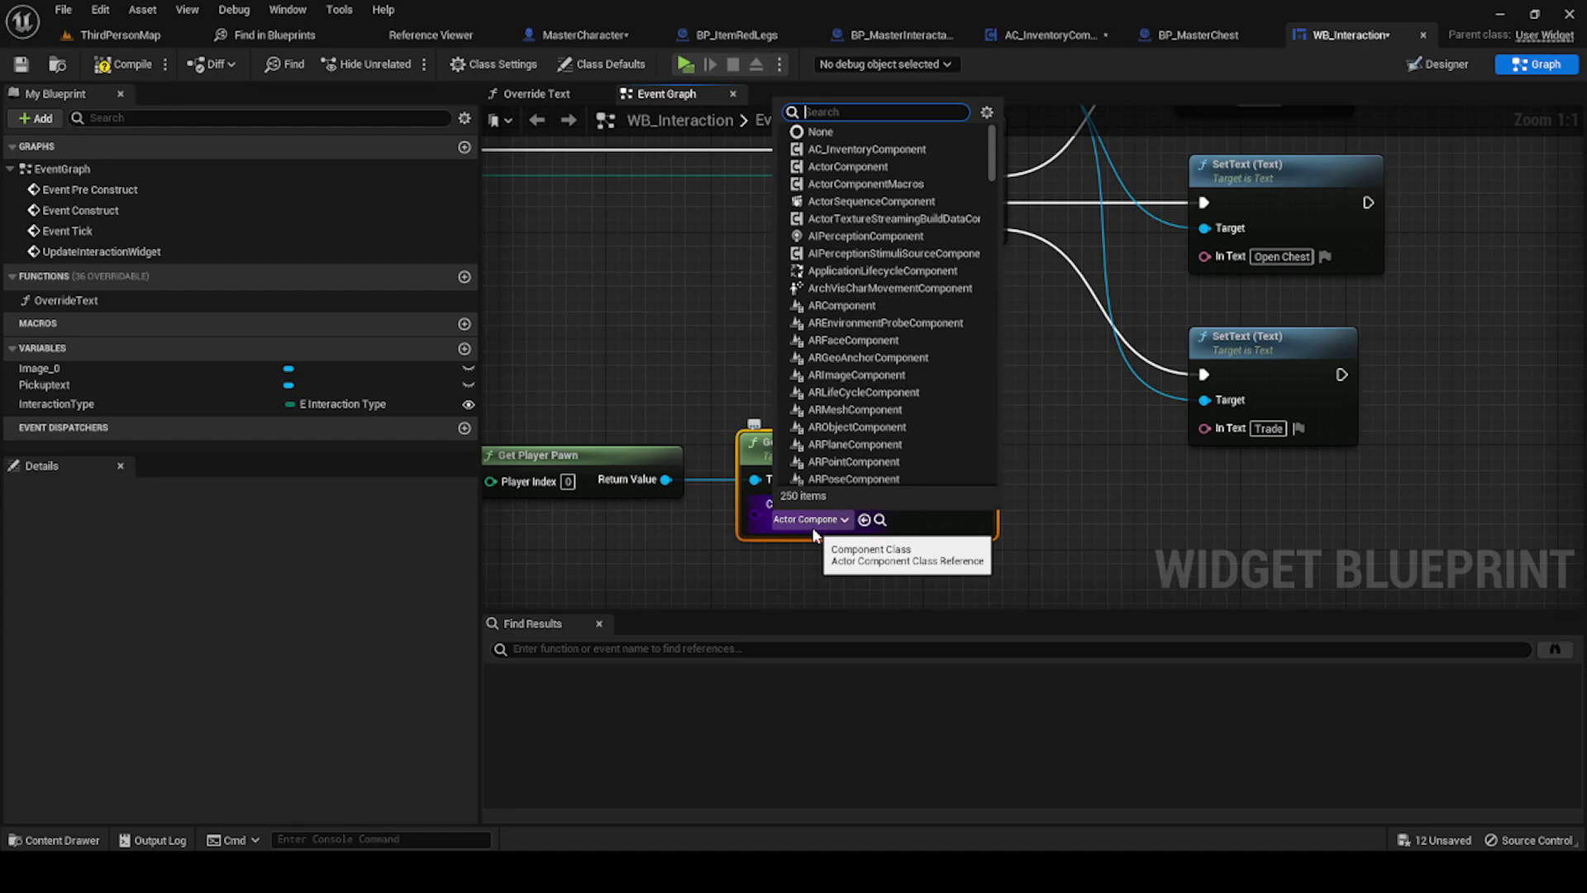
{"action": "type", "text": "inve"}
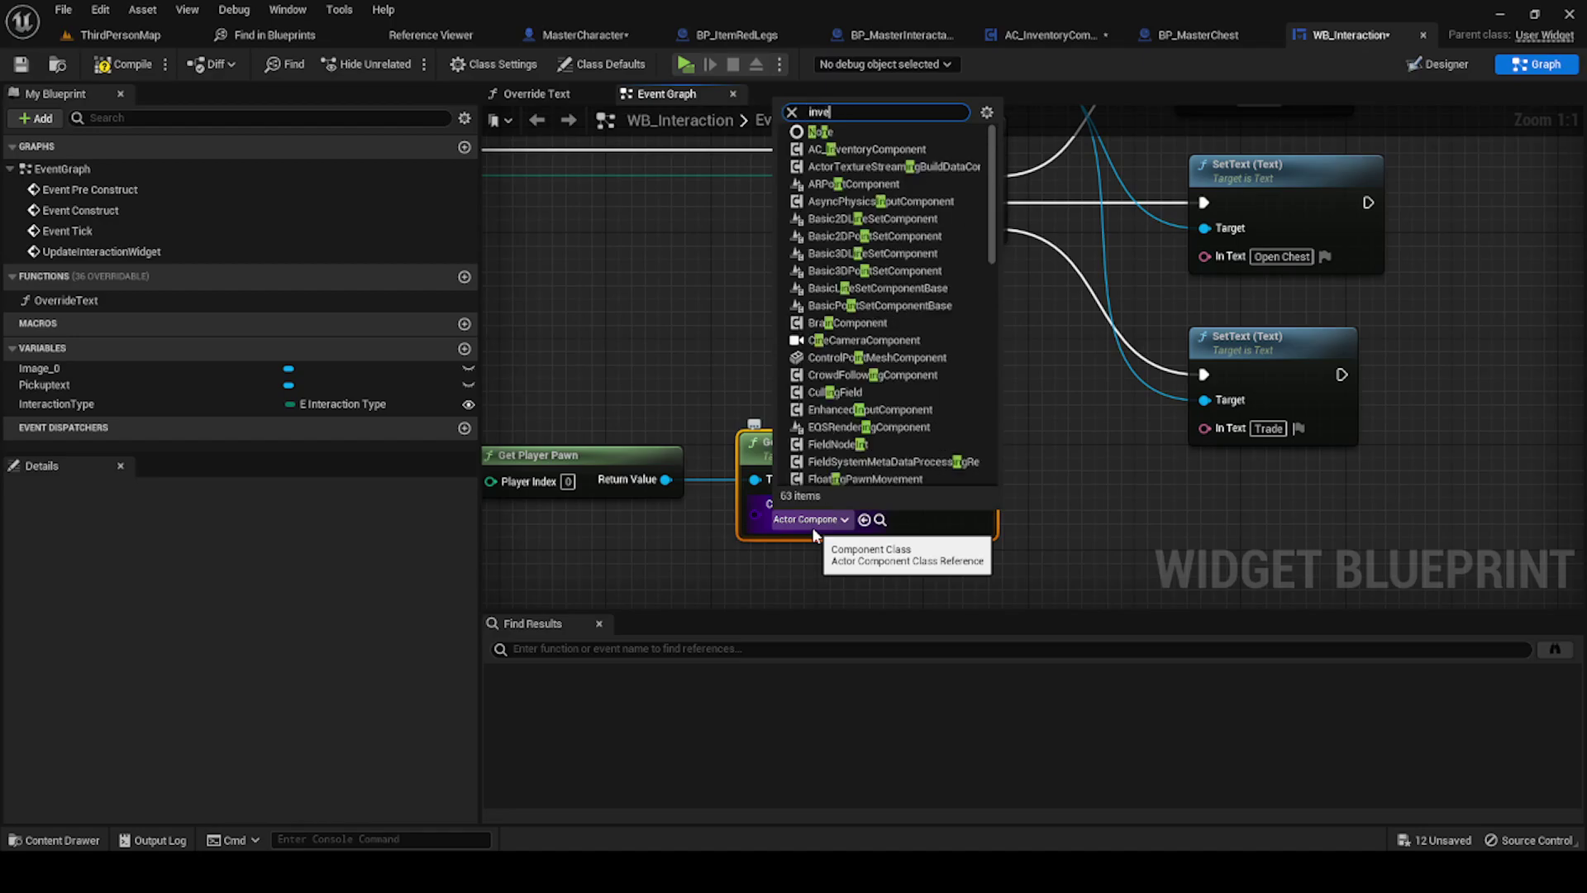
{"action": "left_click", "coordinate": [866, 583]}
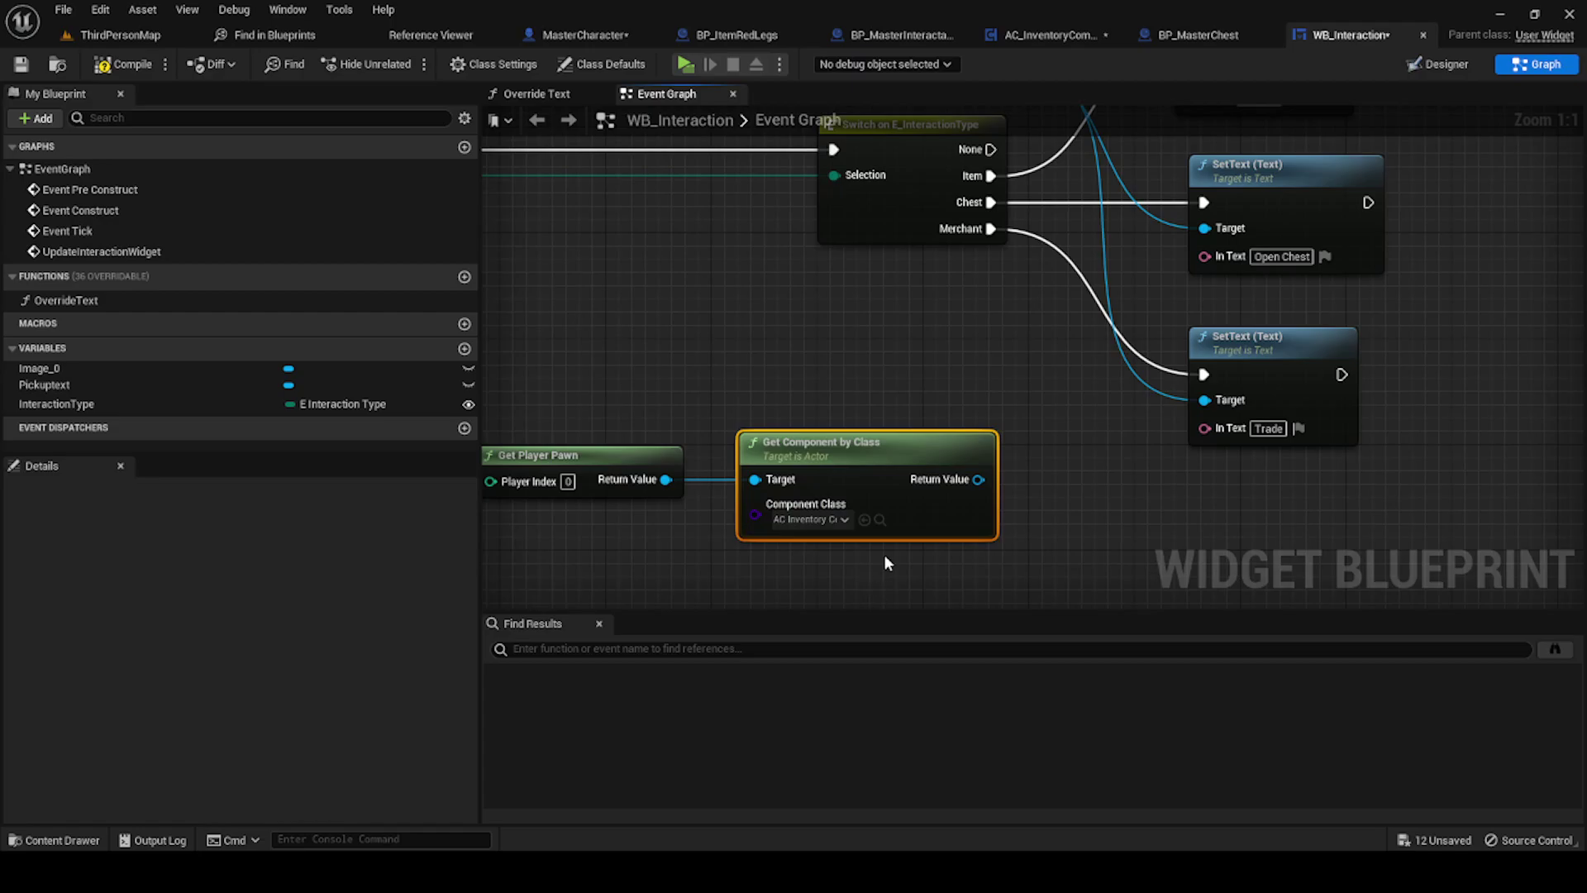
Step: Try adding an inventory action from the component, removing the mistaken SET Inventory node
{"action": "mouse_move", "coordinate": [844, 493]}
{"action": "right_mouse_down"}
{"action": "mouse_move", "coordinate": [990, 438]}
{"action": "mouse_move", "coordinate": [993, 411]}
{"action": "right_mouse_up"}
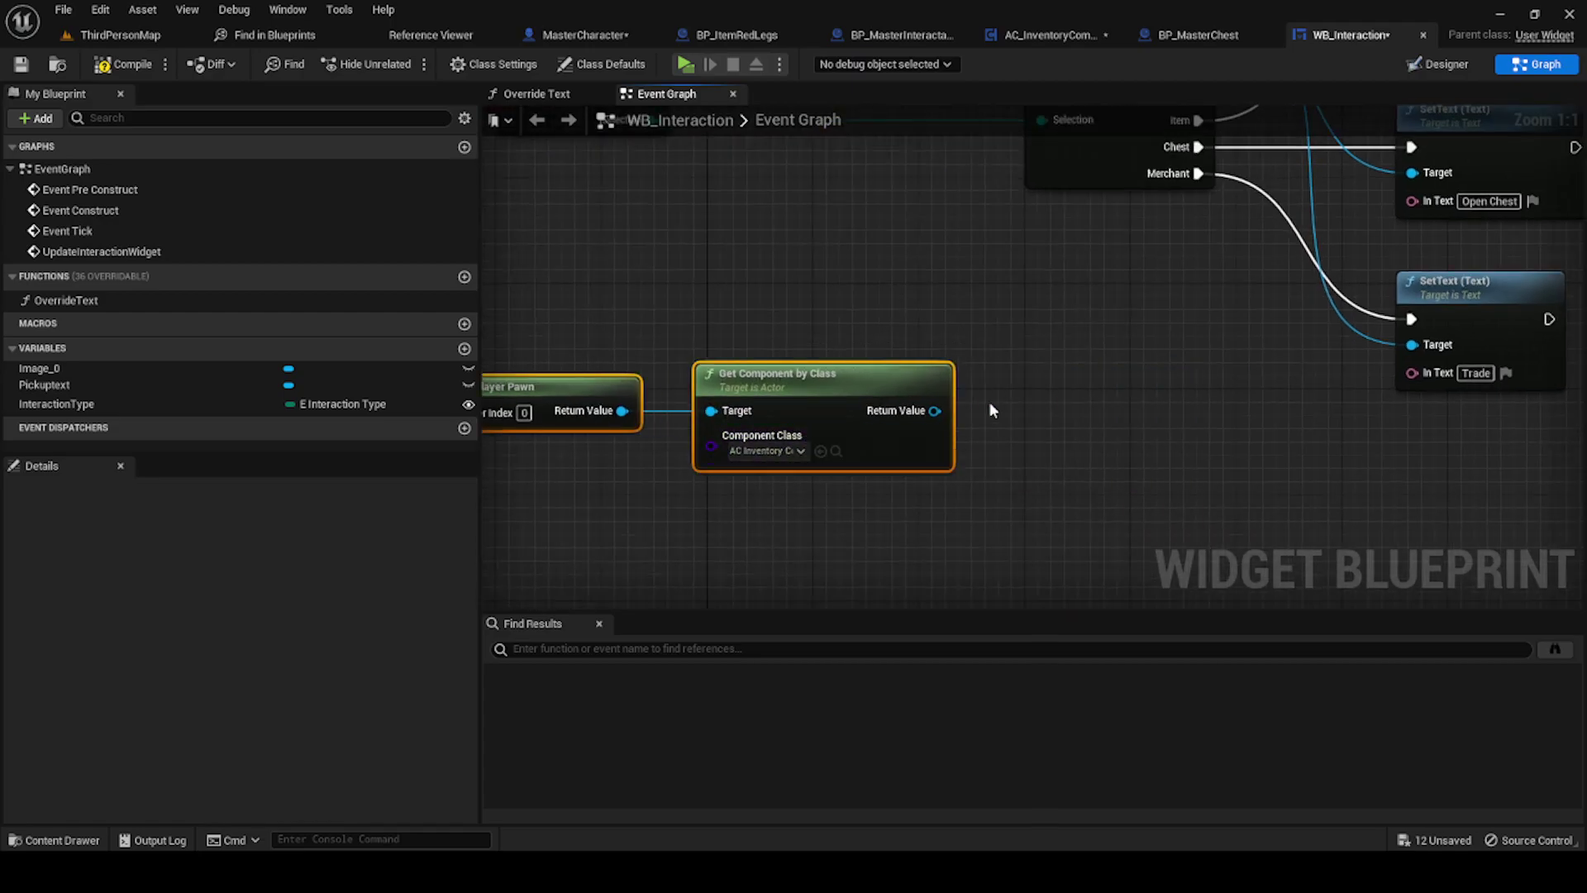
{"action": "left_click_drag", "start_coordinate": [1023, 423], "coordinate": [1019, 422]}
{"action": "type", "text": "i"}
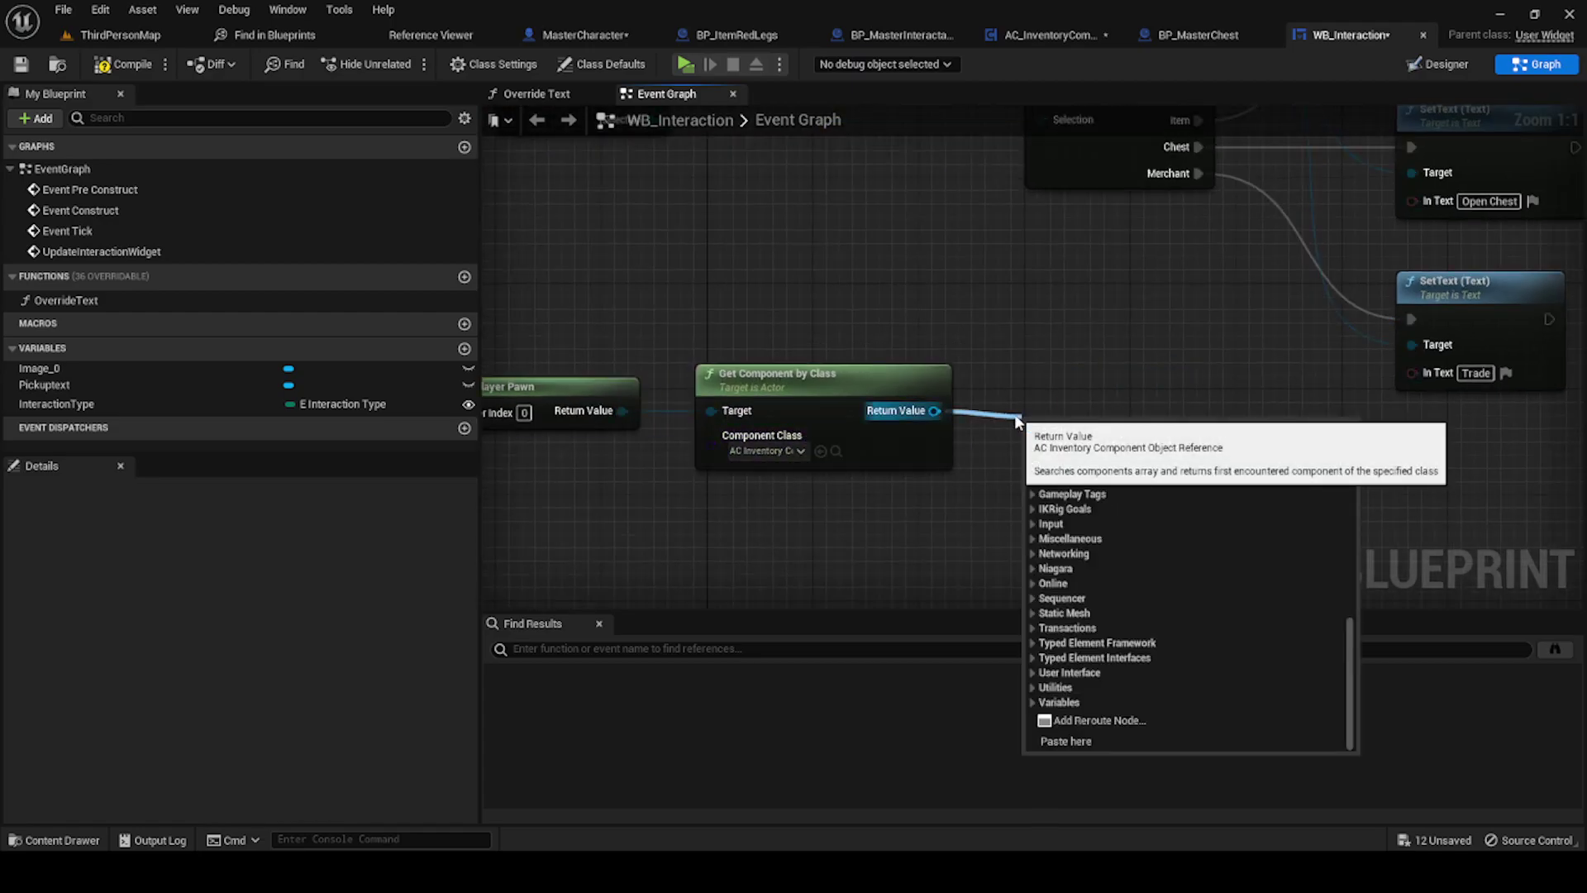
{"action": "type", "text": "nventr"}
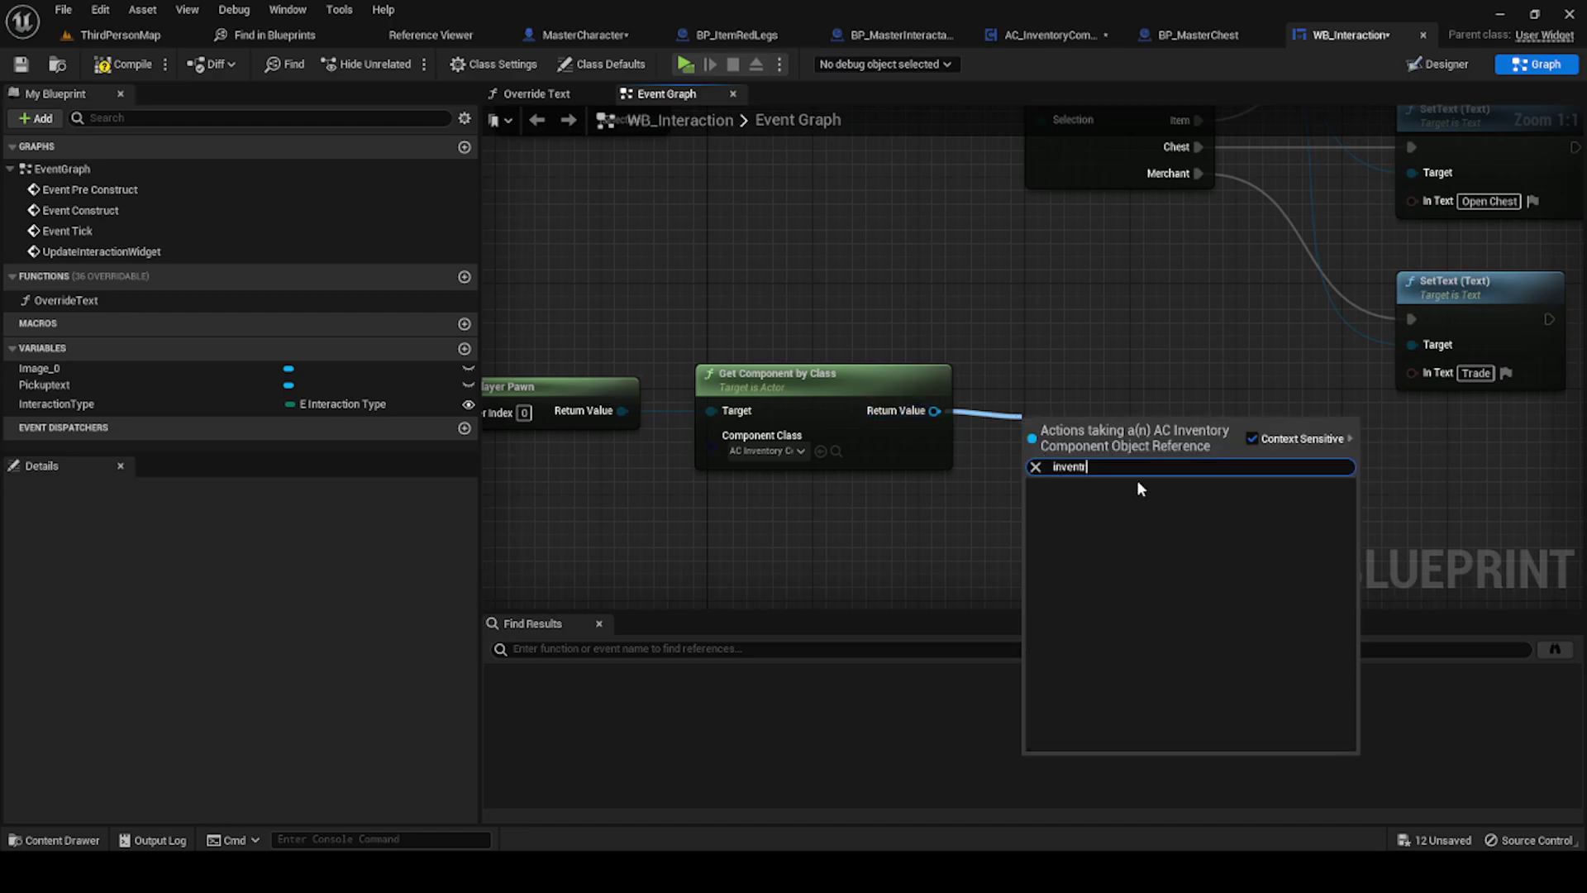
{"action": "key", "text": "BackSpace"}
{"action": "scroll", "coordinate": [1140, 488], "scroll_direction": "down", "scroll_amount": 2}
{"action": "scroll", "coordinate": [1140, 487], "scroll_direction": "down", "scroll_amount": 3}
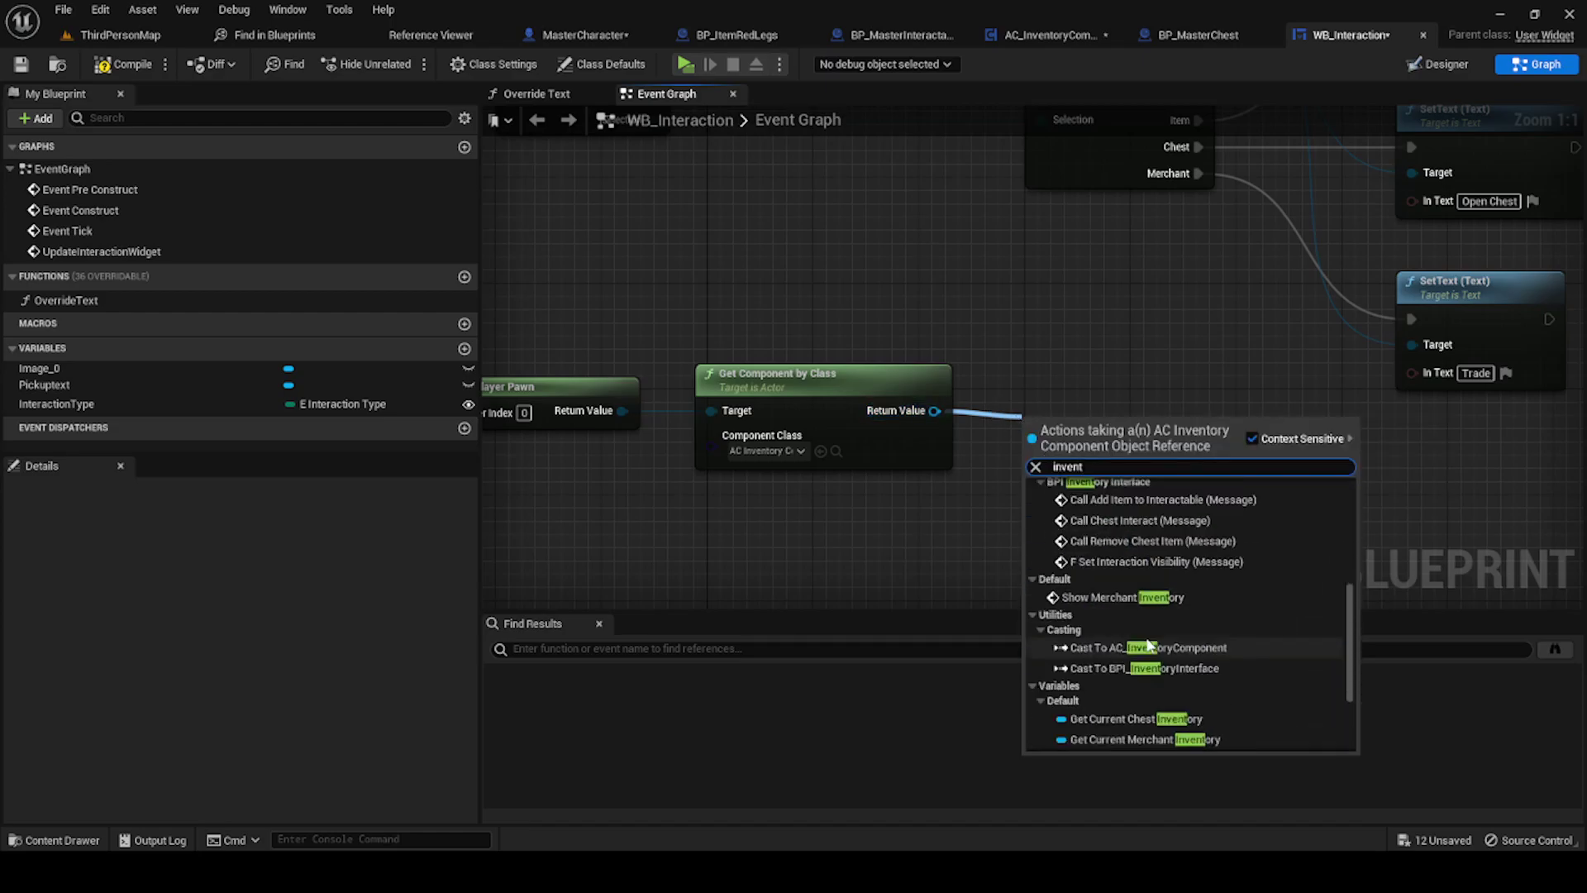
{"action": "scroll", "coordinate": [1140, 488], "scroll_direction": "down", "scroll_amount": 2}
{"action": "left_click", "coordinate": [1096, 482]}
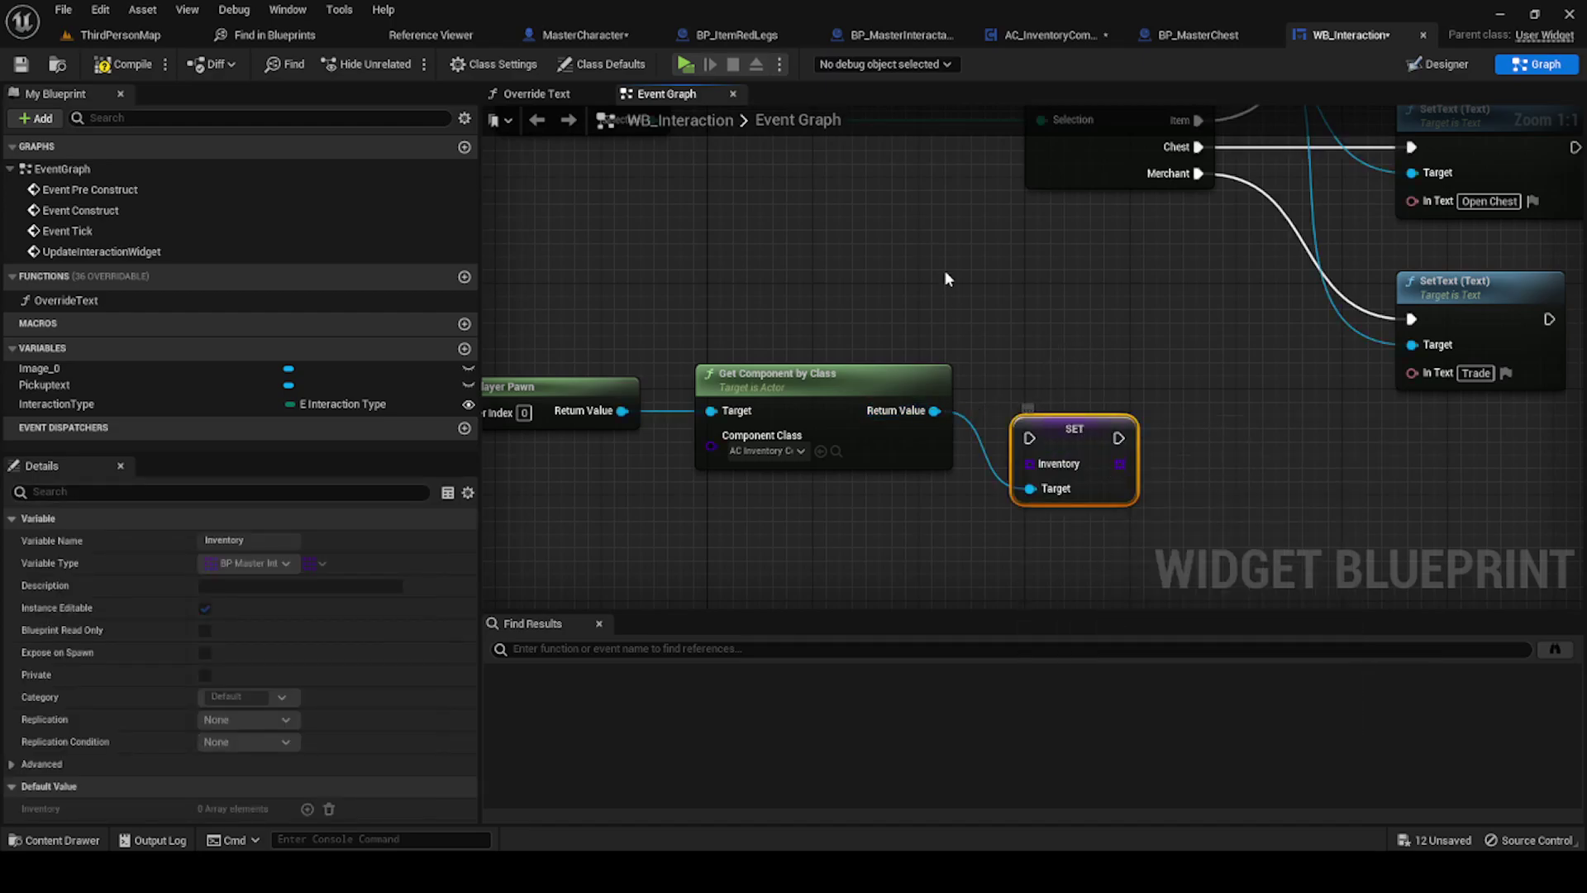
{"action": "key", "text": "Delete"}
Step: Add Inventory and Max Inventory Slots getters from the inventory component
{"action": "left_click_drag", "start_coordinate": [934, 411], "coordinate": [995, 412]}
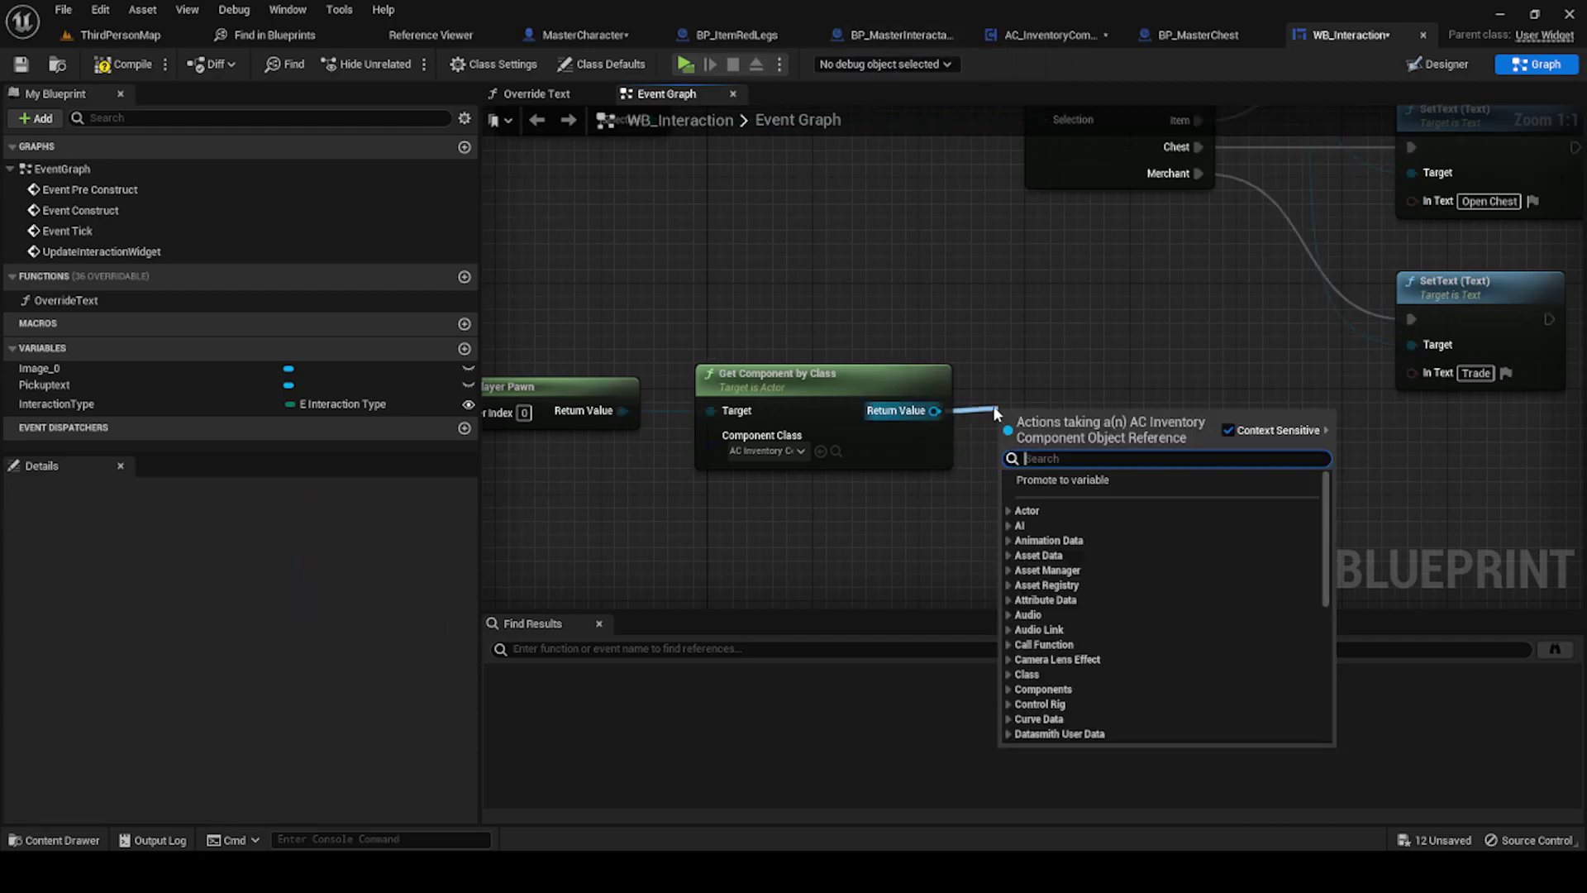
{"action": "type", "text": "get invent"}
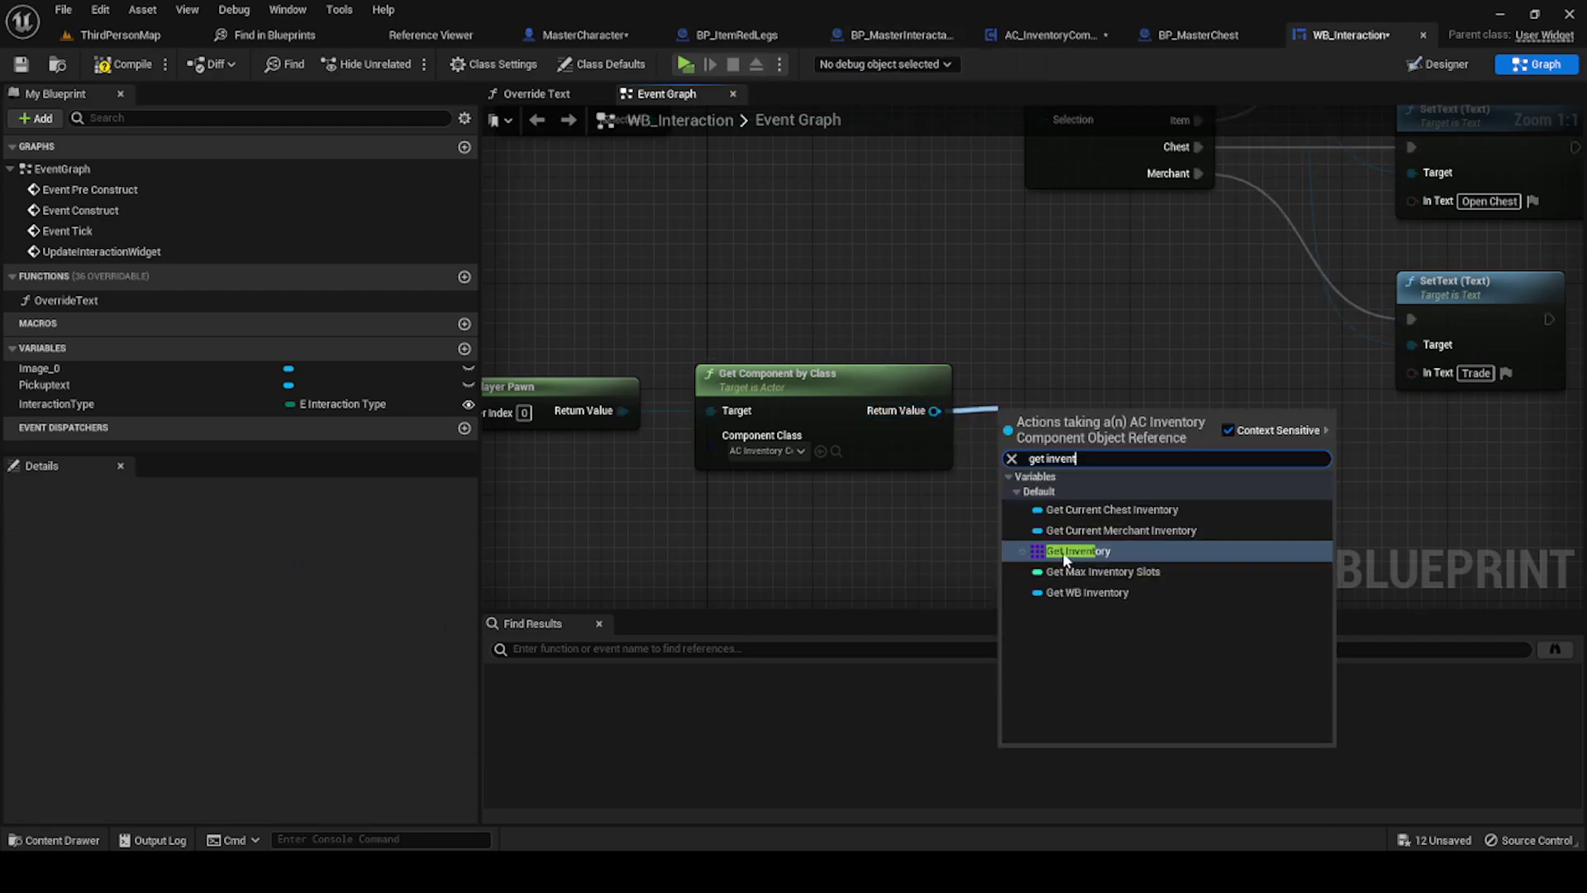
{"action": "left_click", "coordinate": [1066, 552]}
{"action": "left_click_drag", "start_coordinate": [932, 412], "coordinate": [967, 473]}
{"action": "type", "text": "get max"}
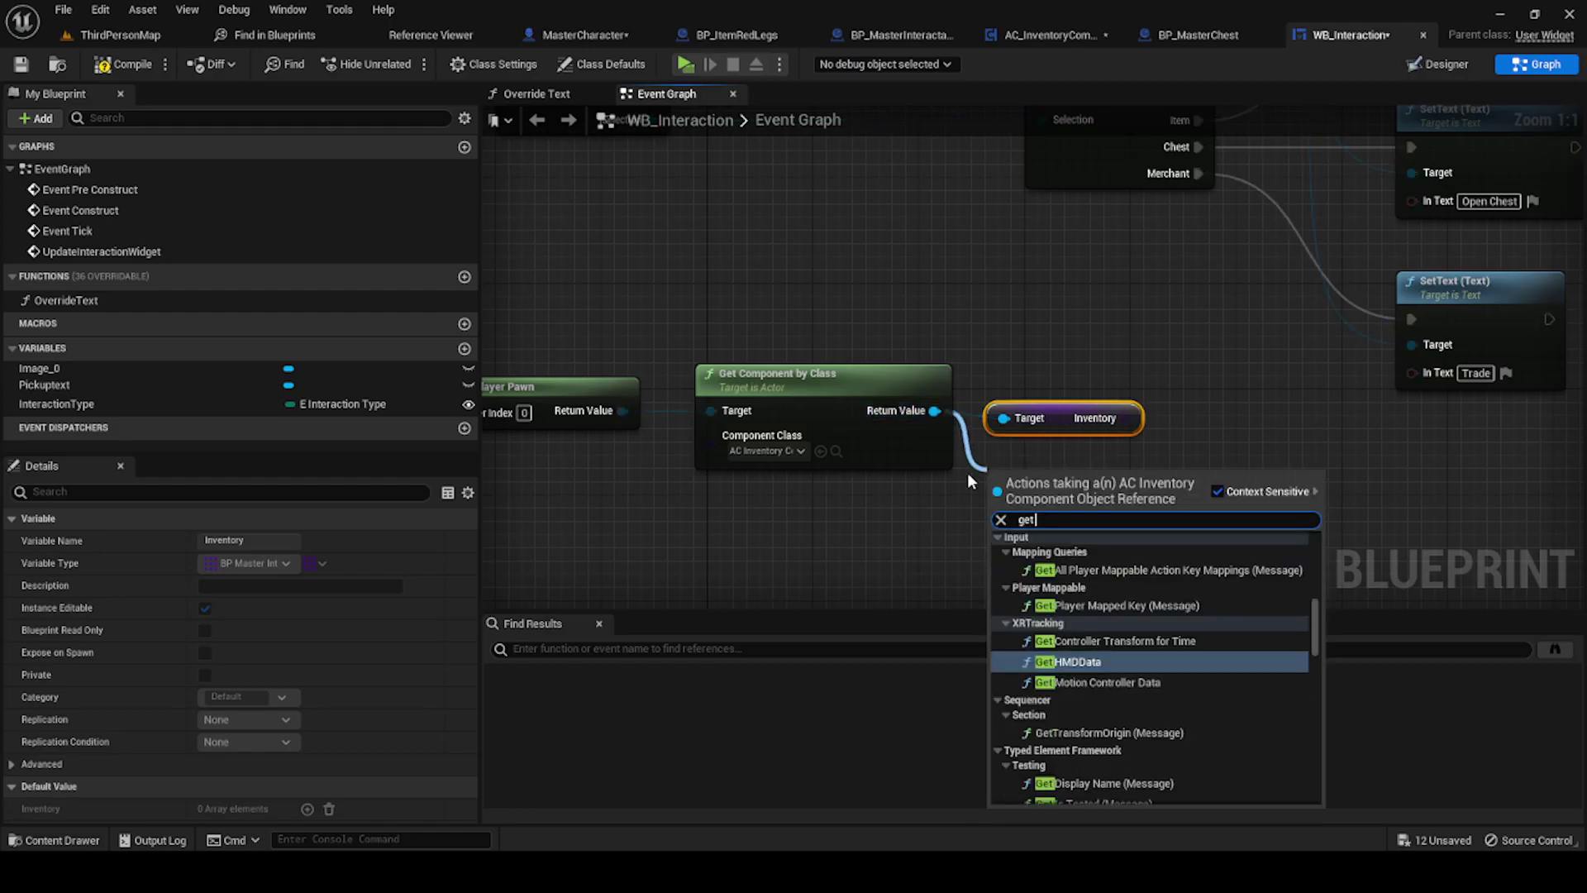
{"action": "left_click", "coordinate": [1092, 571]}
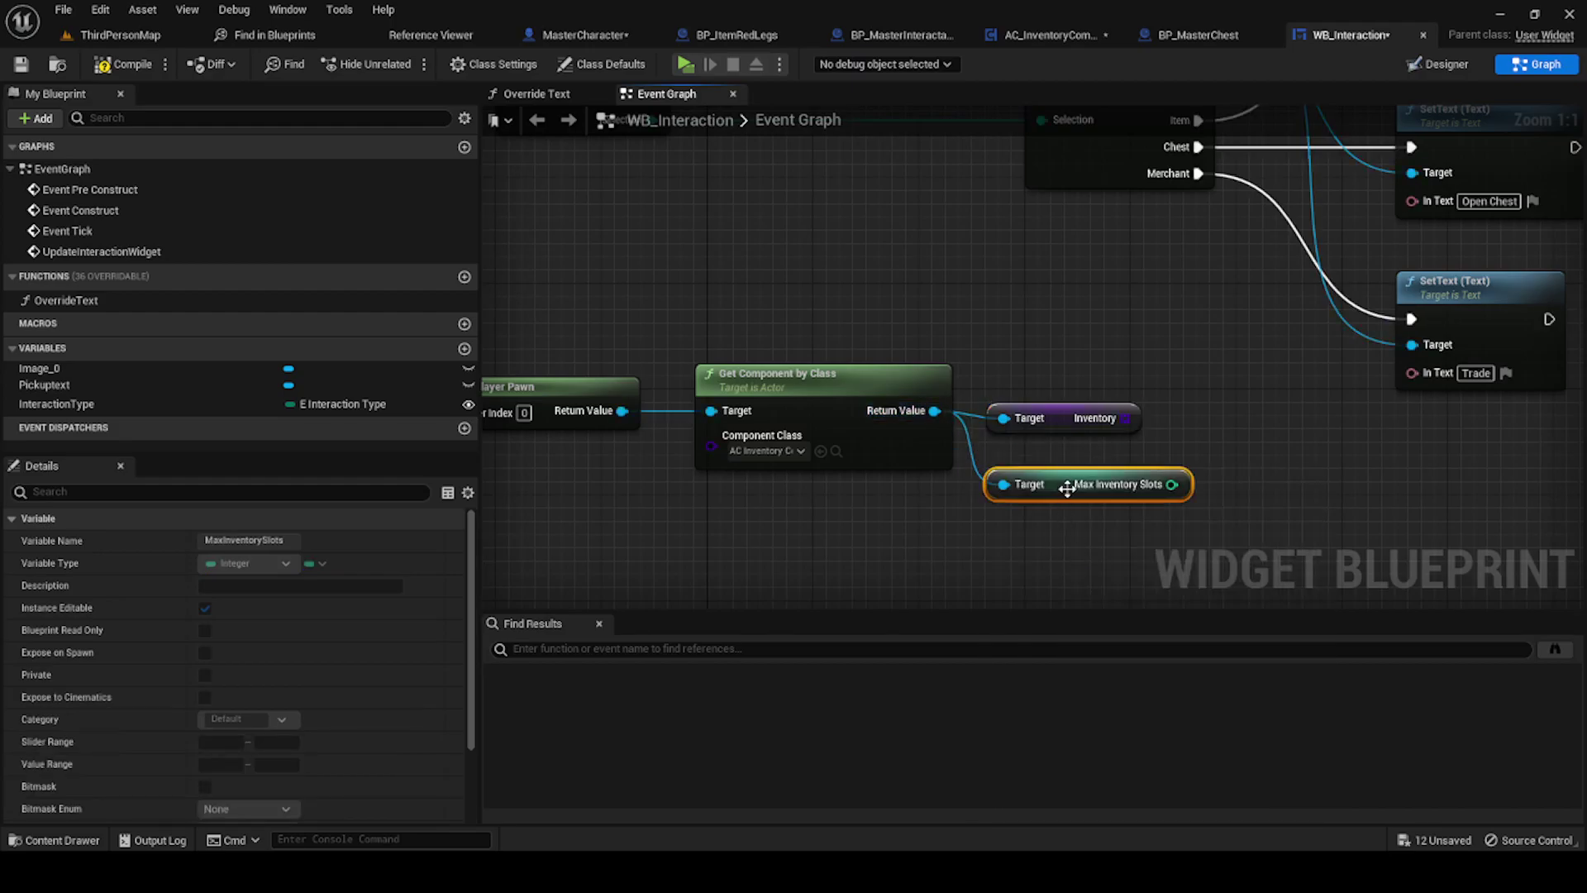
{"action": "right_click_drag", "start_coordinate": [1030, 421], "coordinate": [1035, 371]}
{"action": "left_click", "coordinate": [1035, 372]}
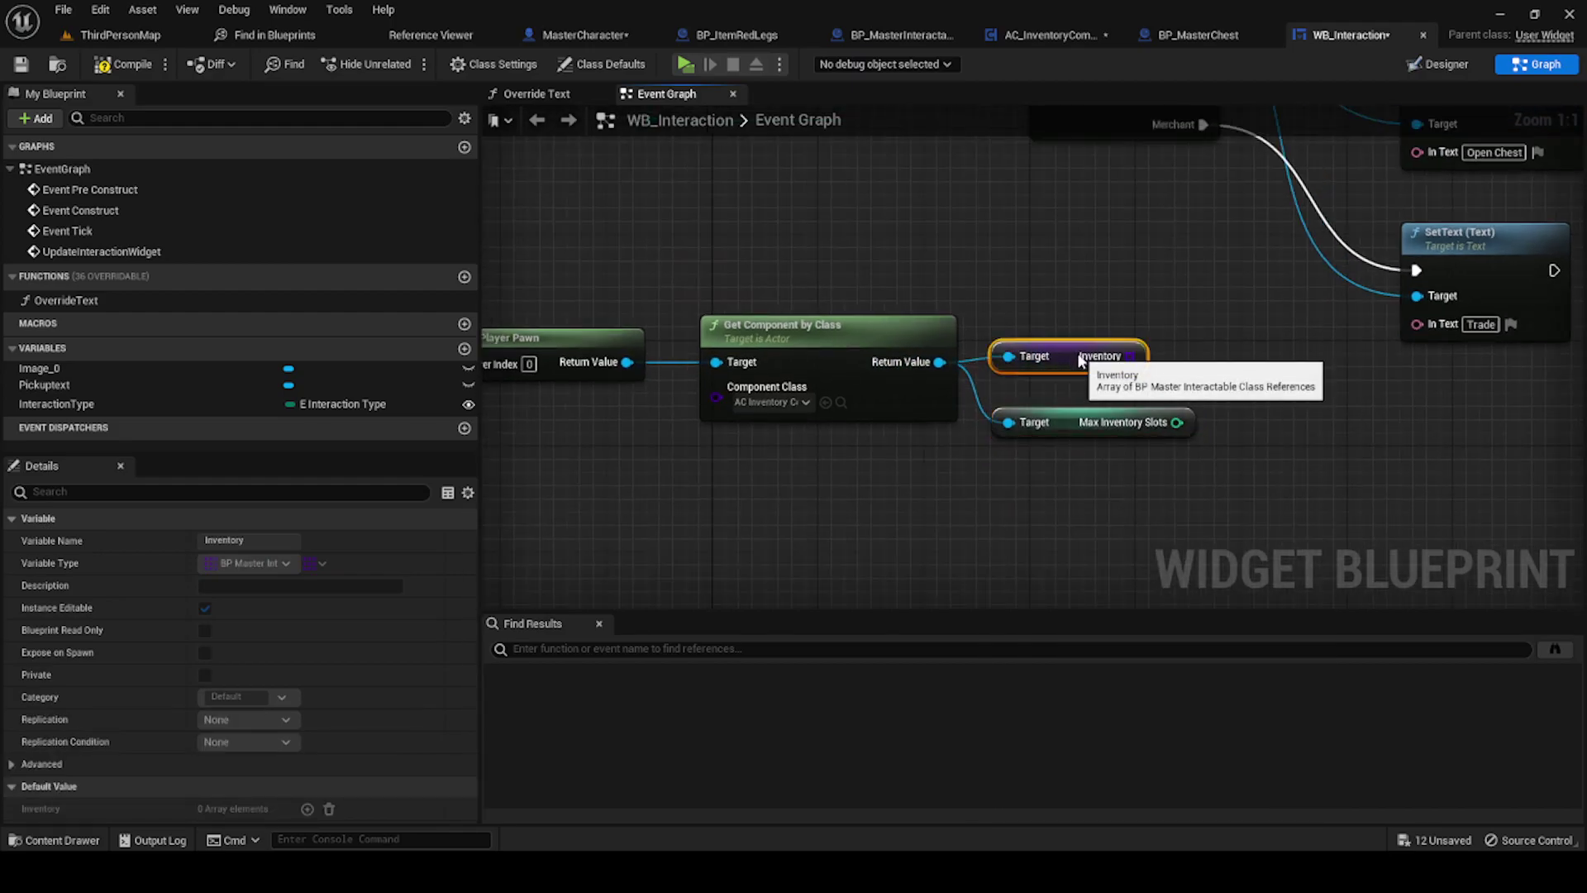
{"action": "scroll", "coordinate": [934, 310], "scroll_direction": "down", "scroll_amount": 3}
{"action": "left_click_drag", "start_coordinate": [1121, 460], "coordinate": [1066, 450]}
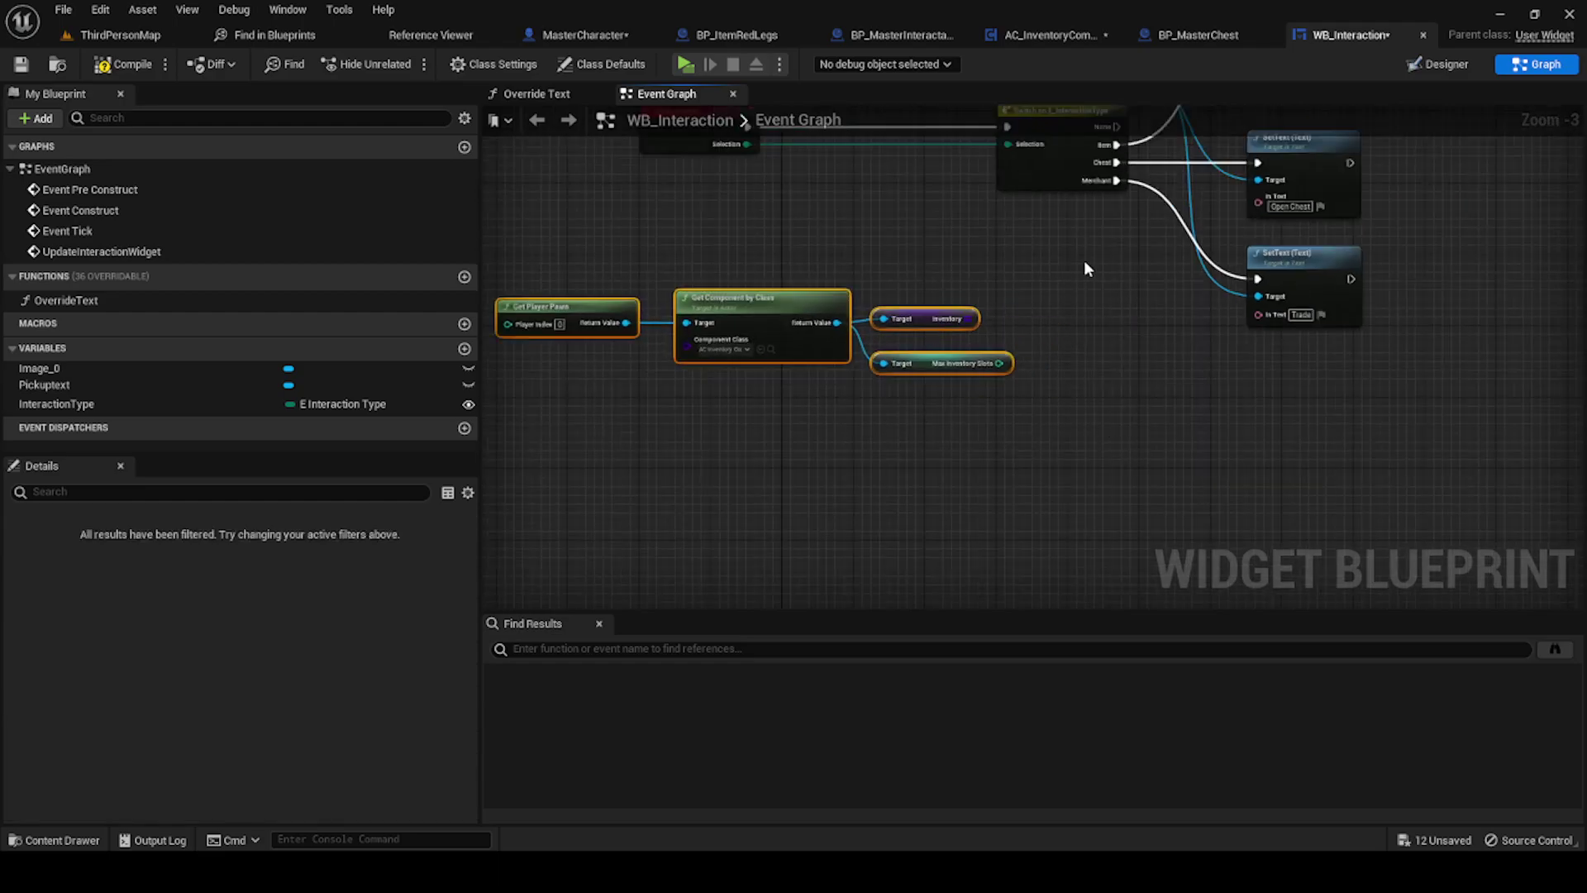
{"action": "scroll", "coordinate": [1085, 266], "scroll_direction": "up", "scroll_amount": 2}
Step: Attach a Length node to Inventory, feed it into a < node, and wire Max Inventory Slots in
{"action": "left_click_drag", "start_coordinate": [967, 316], "coordinate": [1091, 321]}
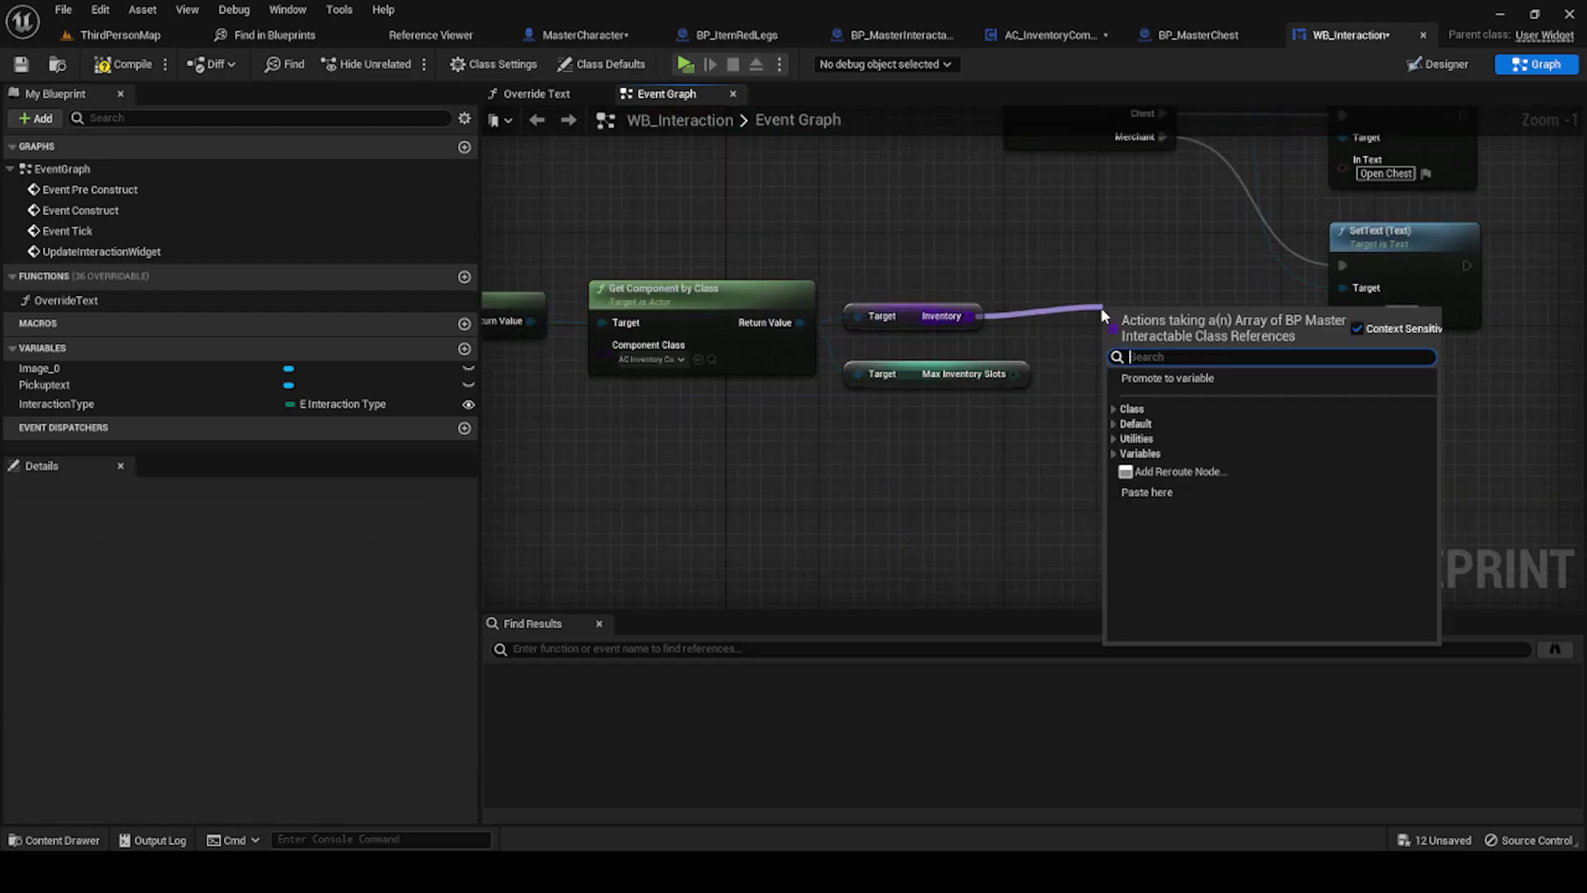
{"action": "type", "text": "length"}
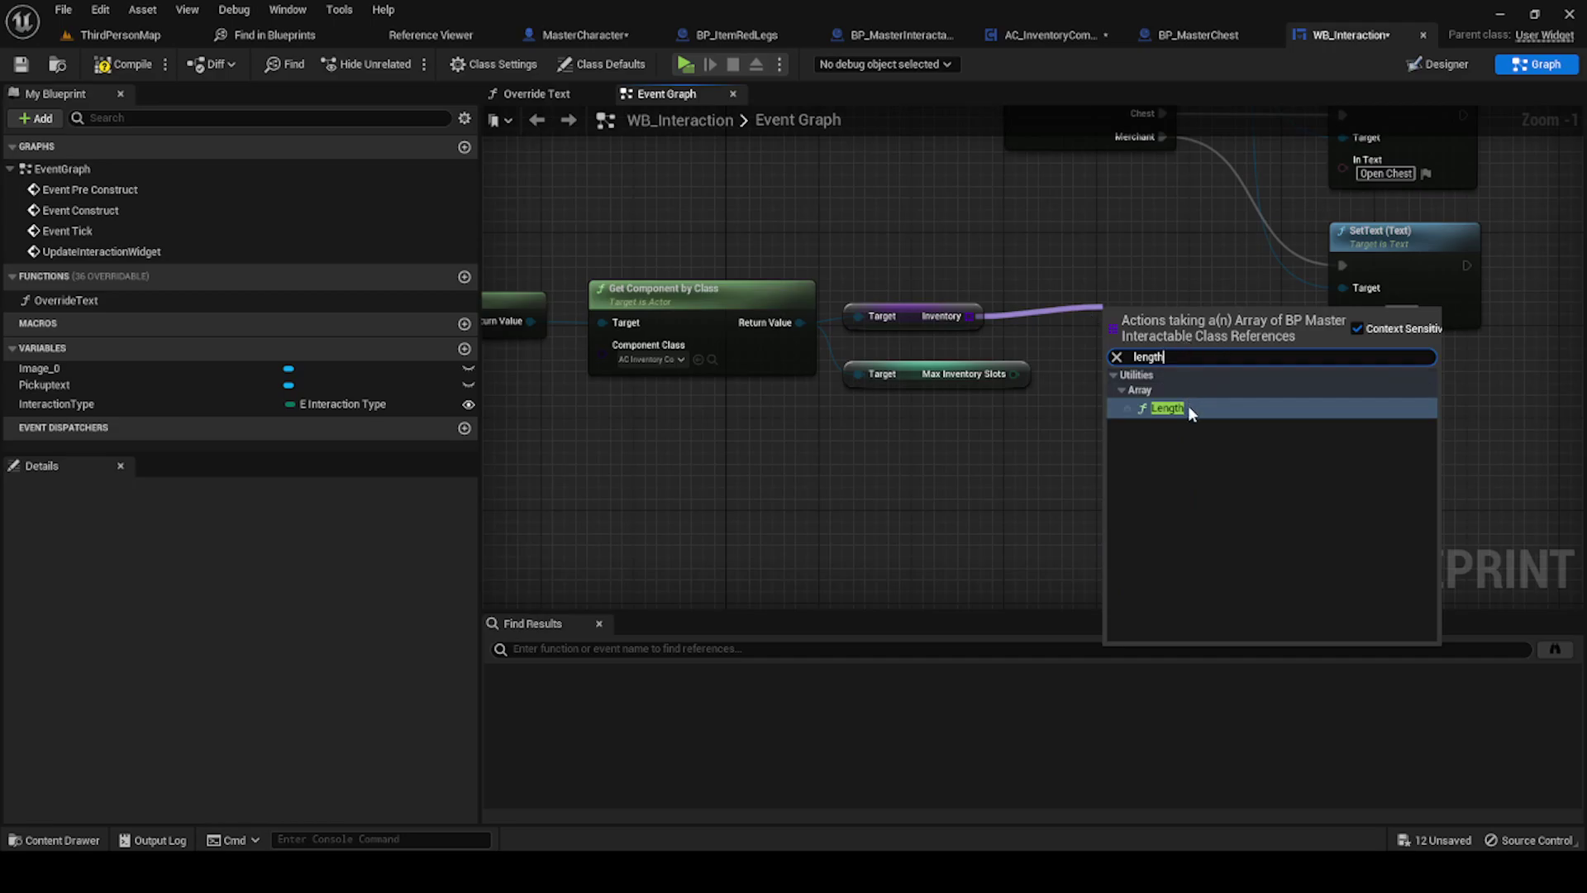
{"action": "left_click", "coordinate": [1167, 409]}
{"action": "left_click_drag", "start_coordinate": [1092, 321], "coordinate": [996, 374]}
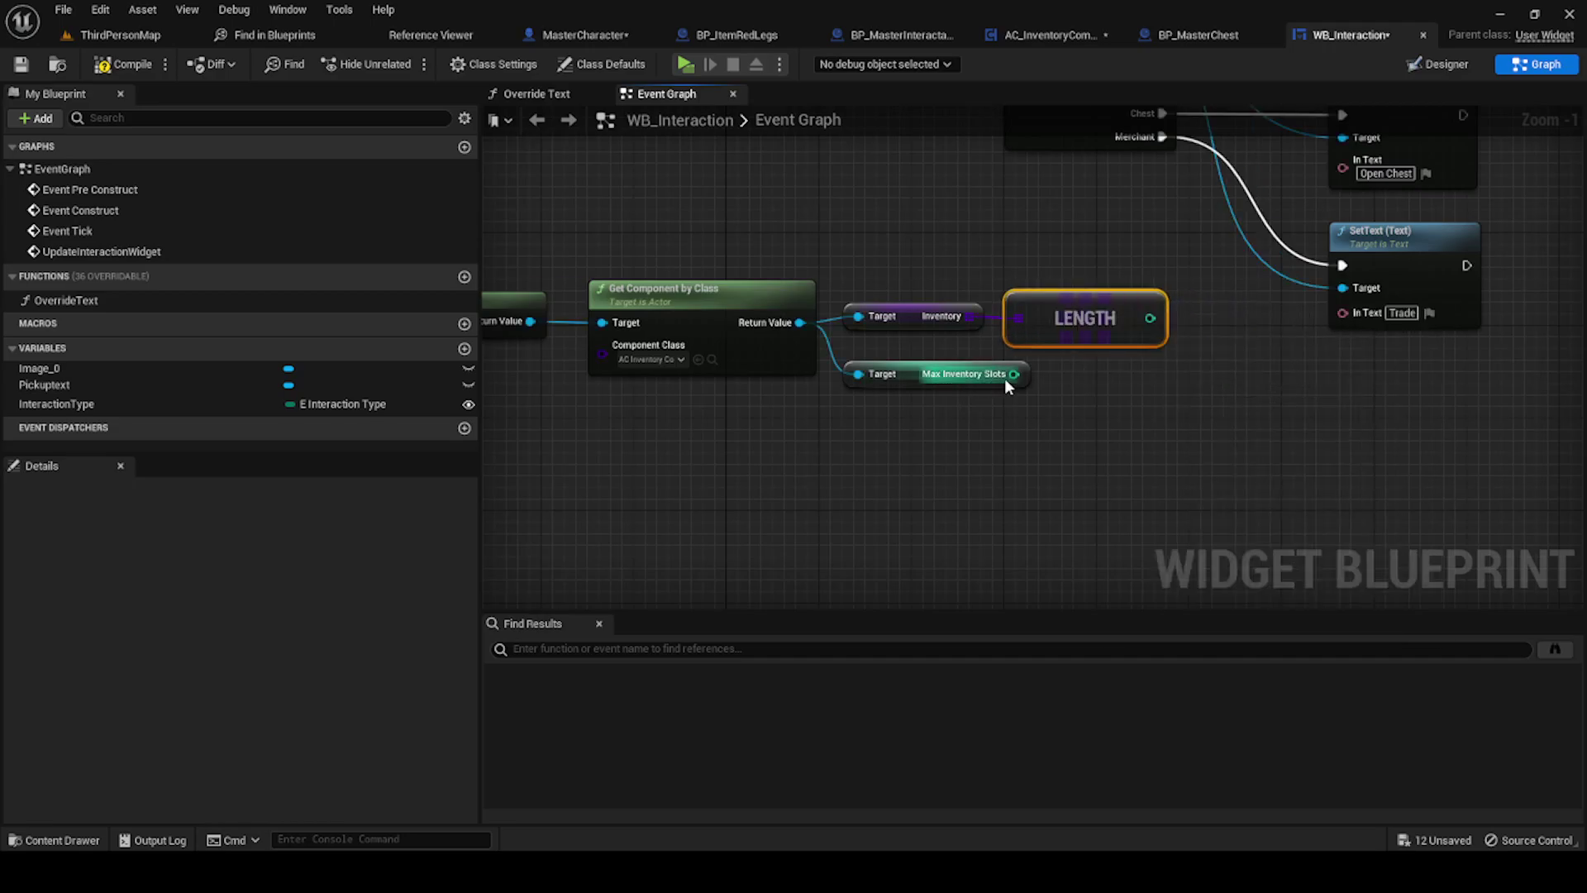
{"action": "left_click_drag", "start_coordinate": [1150, 318], "coordinate": [1200, 339]}
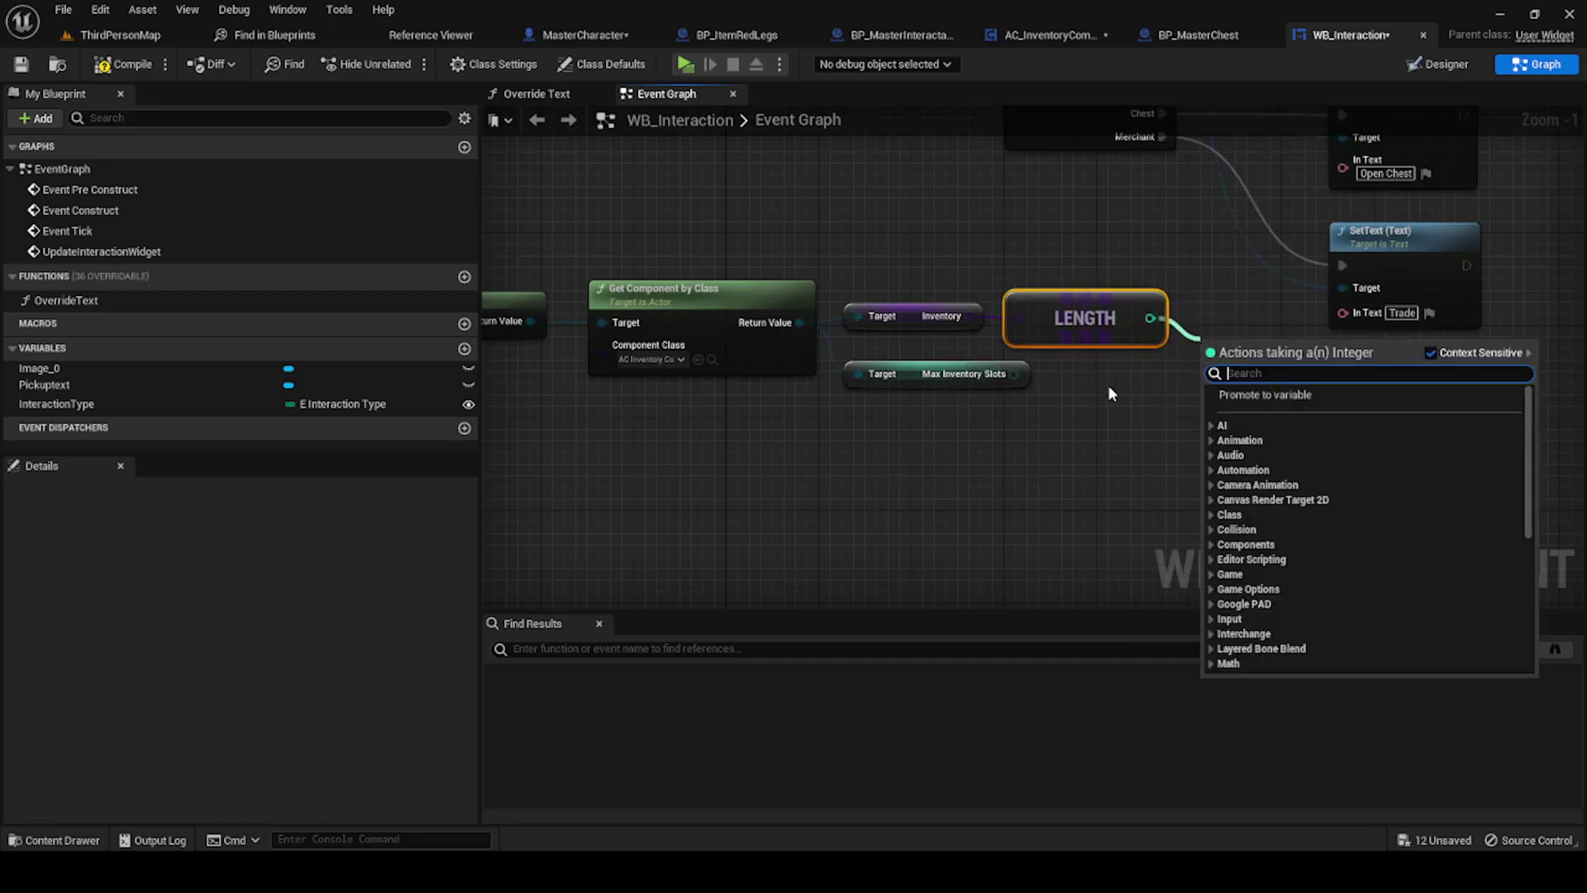
{"action": "type", "text": "<"}
{"action": "left_click", "coordinate": [1273, 445]}
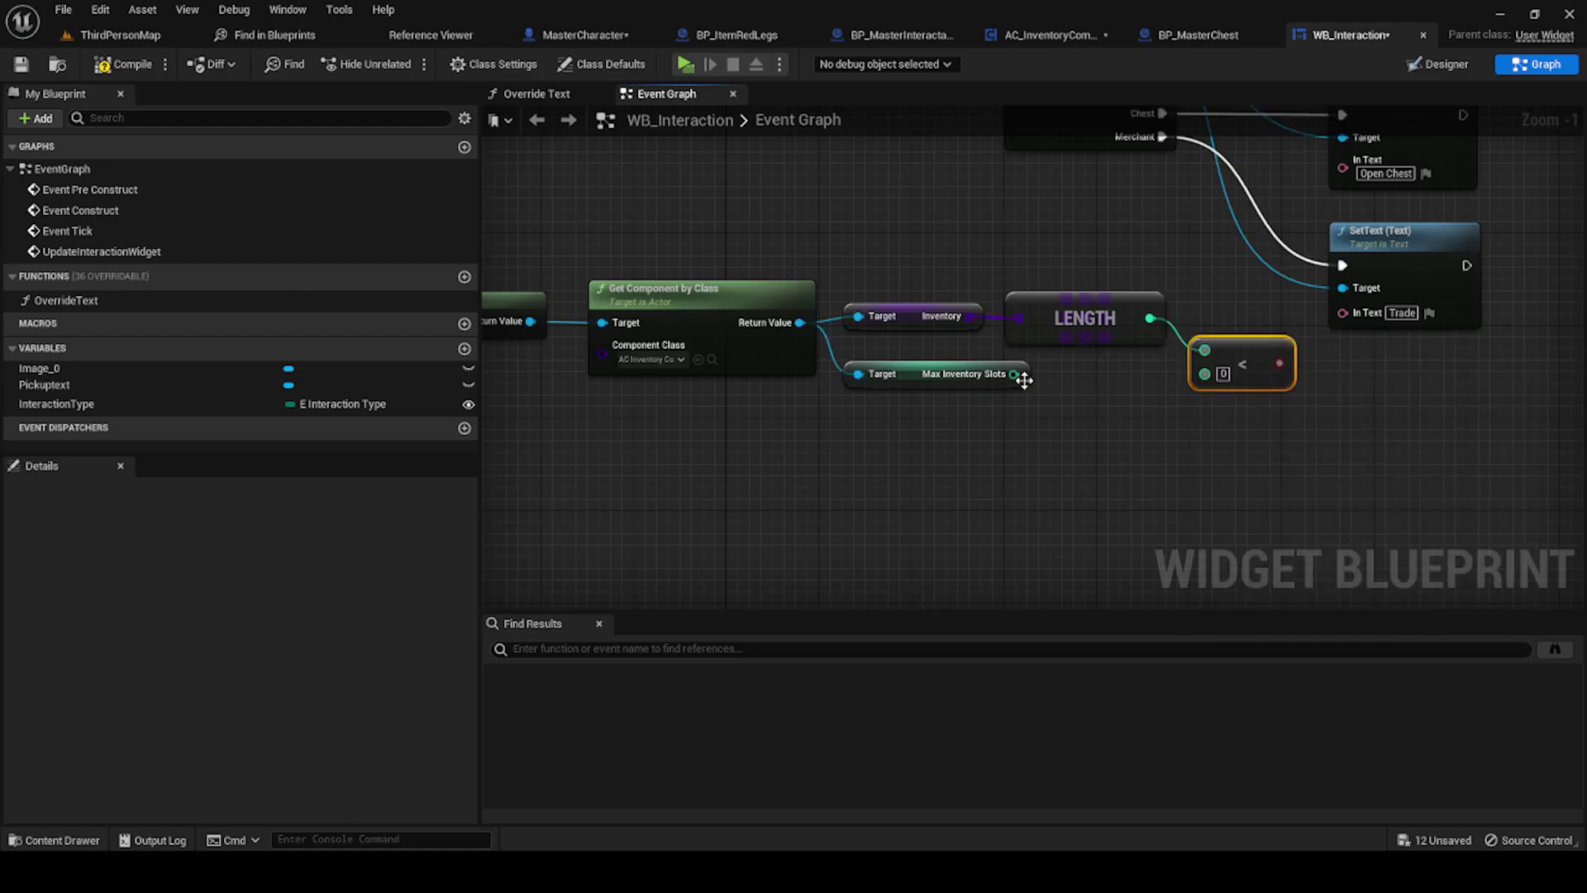
{"action": "left_click_drag", "start_coordinate": [1015, 373], "coordinate": [1201, 377]}
{"action": "scroll", "coordinate": [913, 432], "scroll_direction": "down", "scroll_amount": 3}
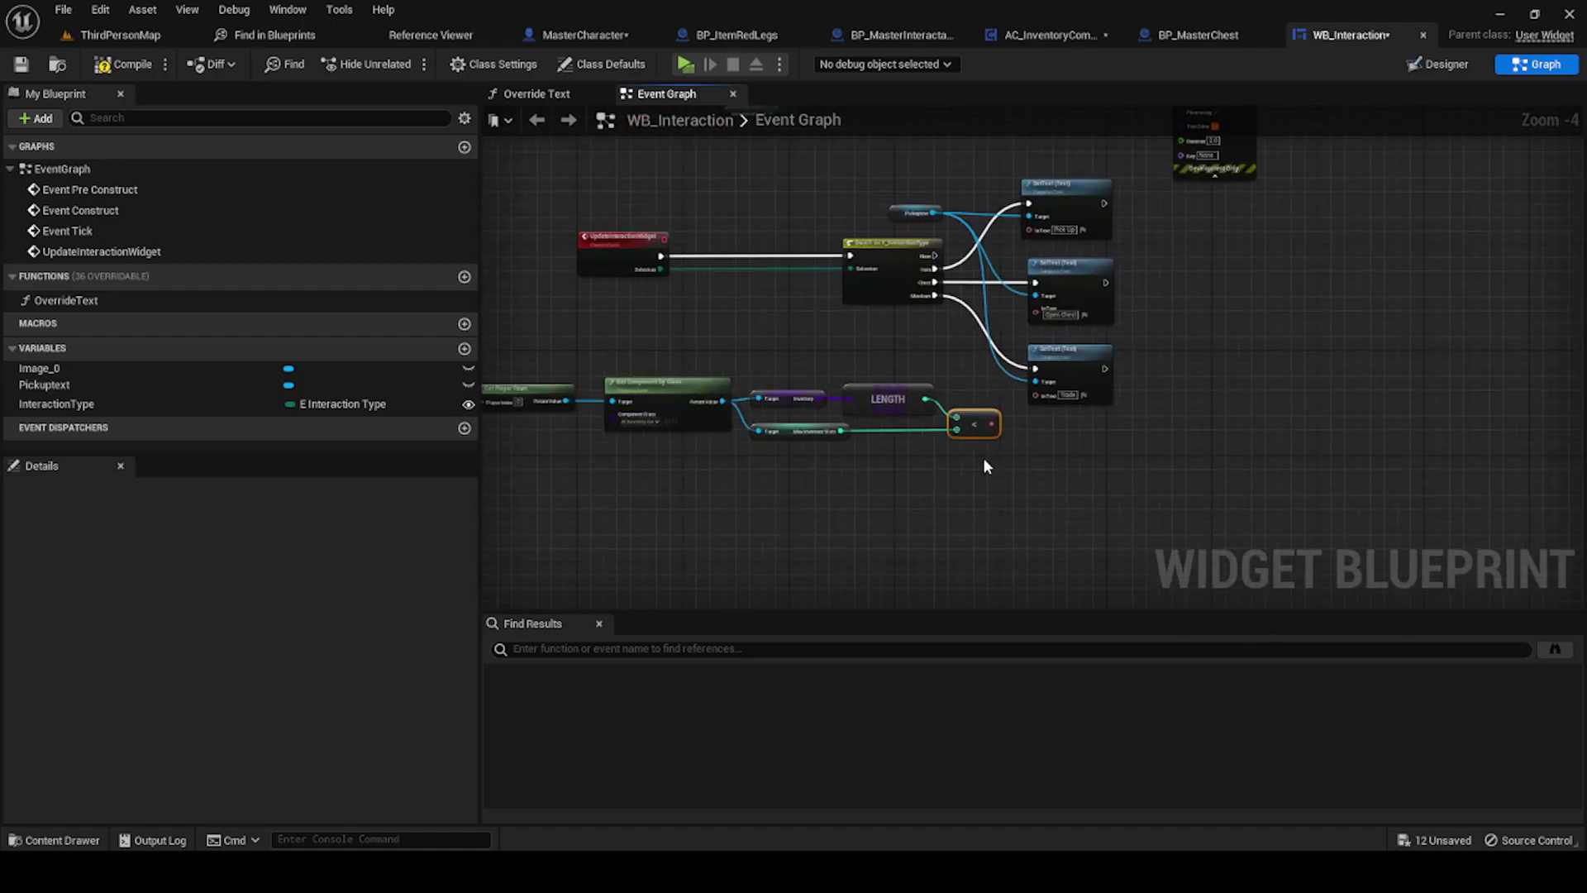
Step: Rearrange the SetText nodes, Pickuptext getter and node groups to expose the Event Construct logic
{"action": "right_click_drag", "start_coordinate": [928, 339], "coordinate": [1051, 366]}
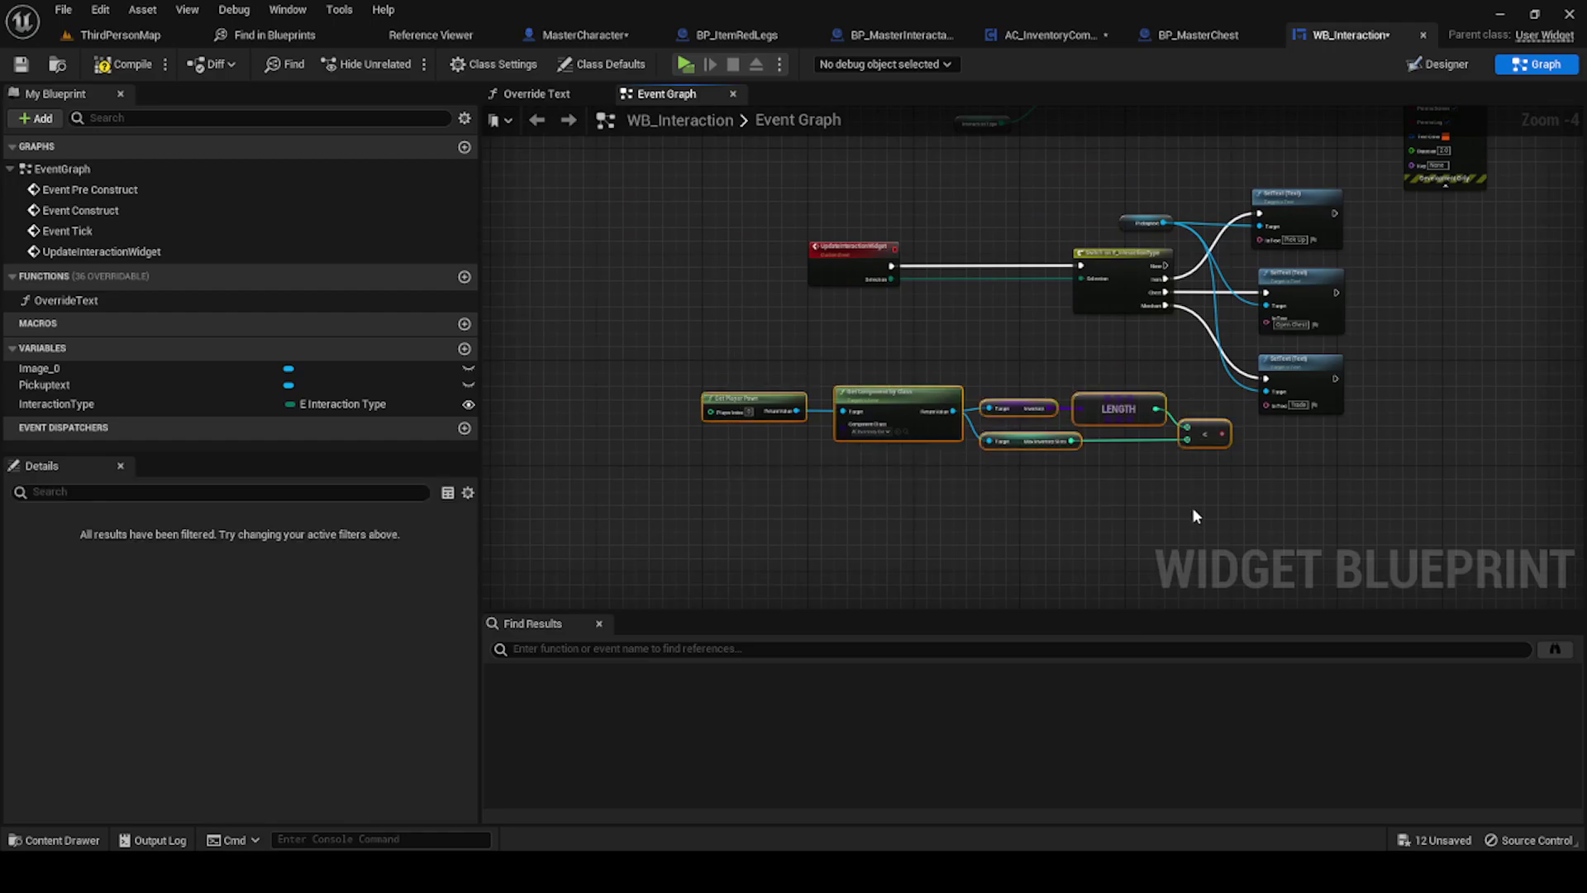
{"action": "scroll", "coordinate": [1267, 443], "scroll_direction": "up", "scroll_amount": 3}
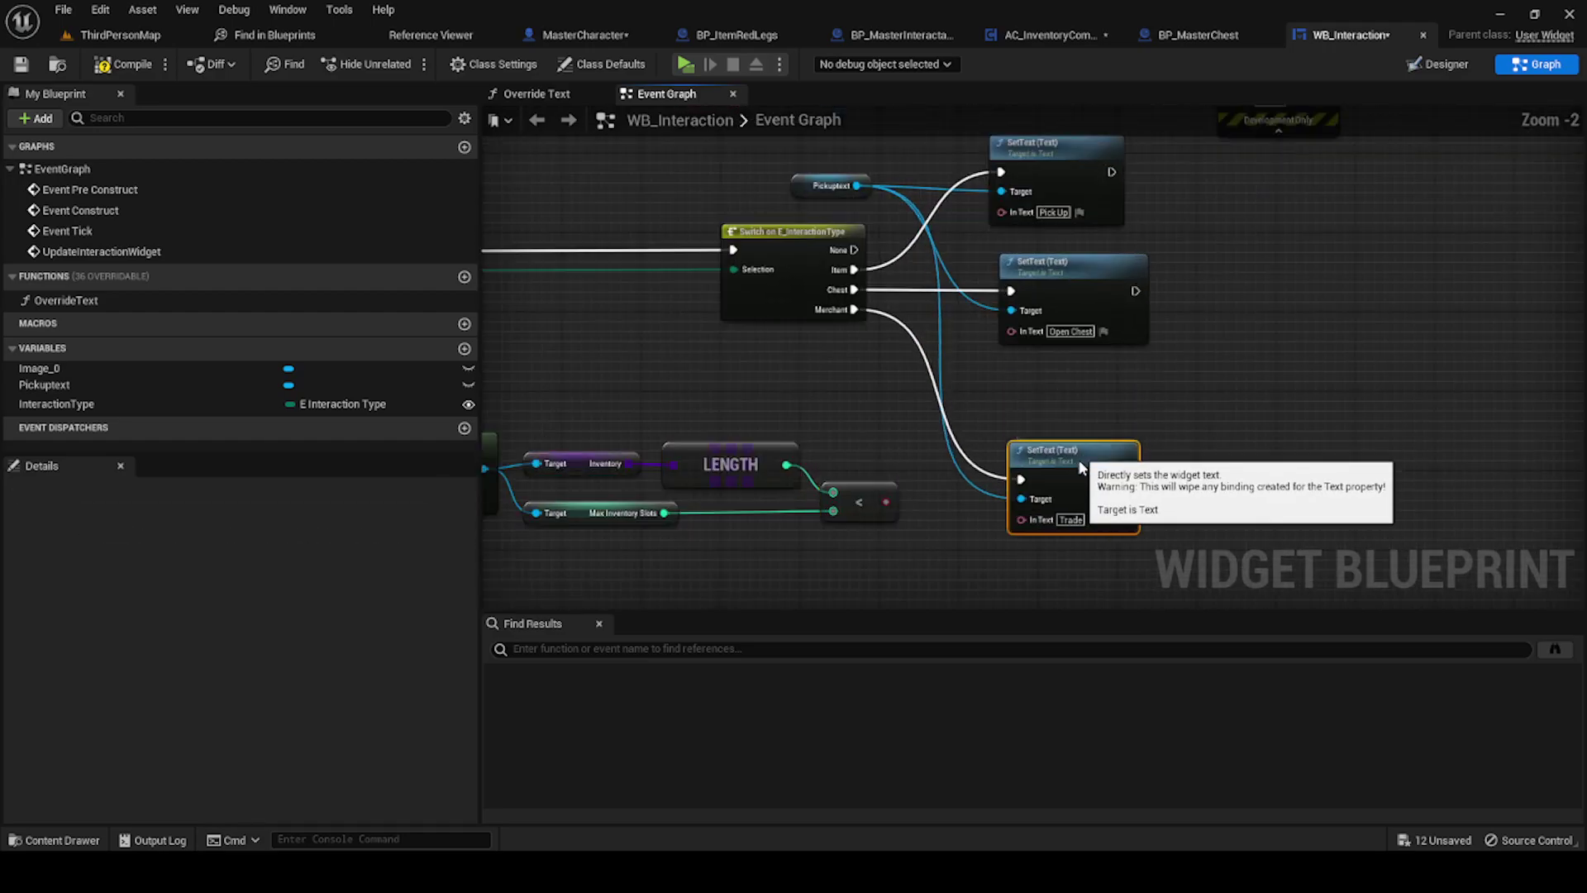
{"action": "right_click_drag", "start_coordinate": [1017, 459], "coordinate": [1124, 570]}
{"action": "left_click_drag", "start_coordinate": [1029, 348], "coordinate": [1039, 288]}
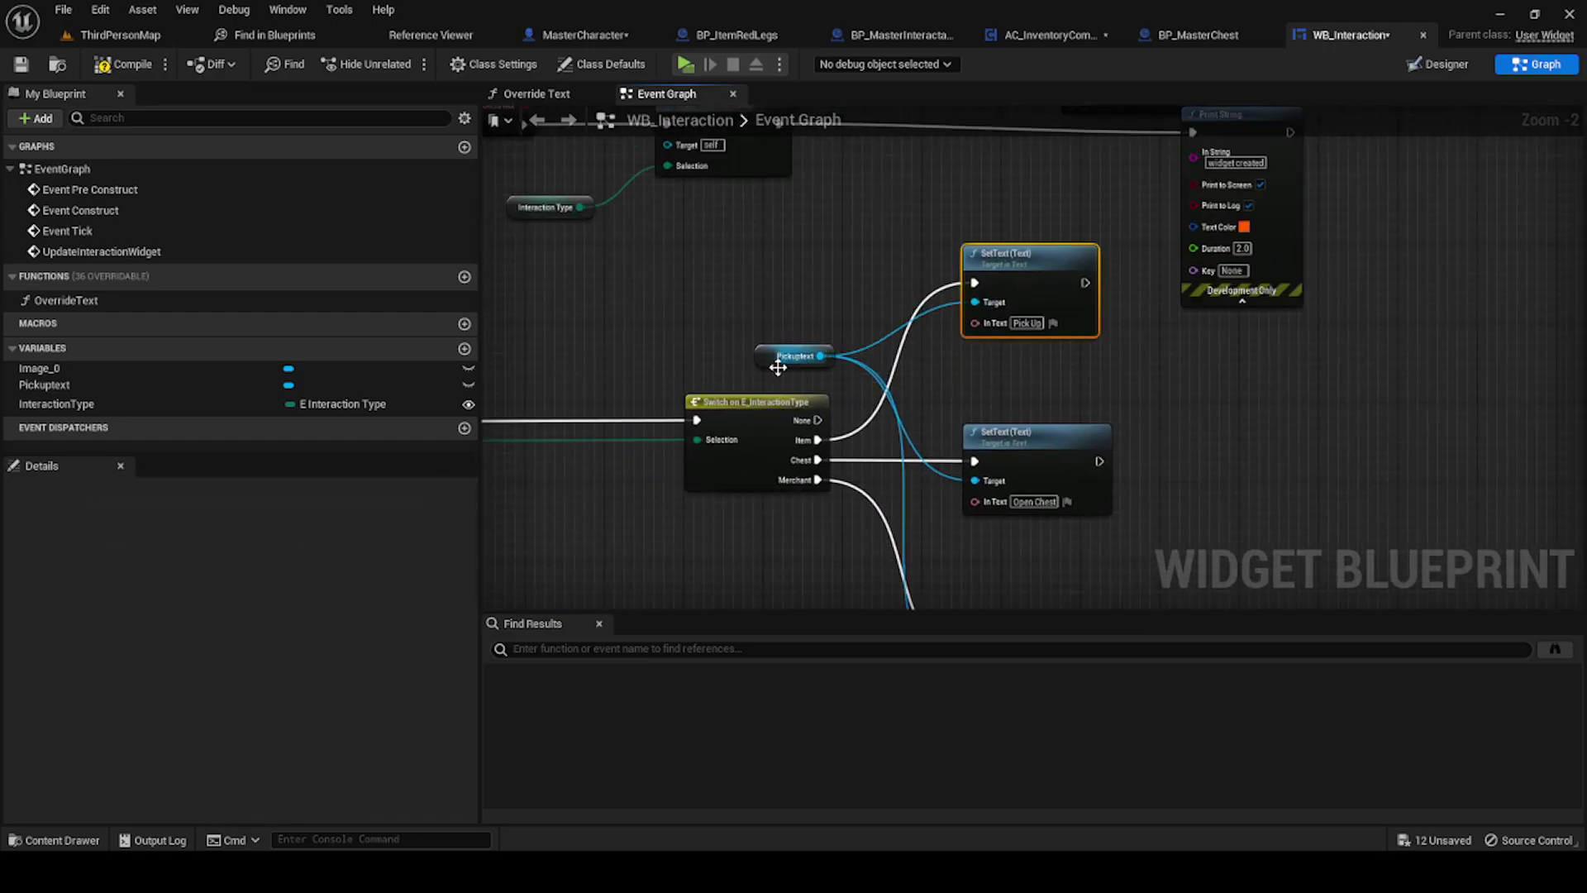
{"action": "mouse_move", "coordinate": [770, 365]}
{"action": "left_mouse_down"}
{"action": "mouse_move", "coordinate": [761, 296]}
{"action": "mouse_move", "coordinate": [755, 328]}
{"action": "left_mouse_up"}
{"action": "scroll", "coordinate": [697, 379], "scroll_direction": "down", "scroll_amount": 3}
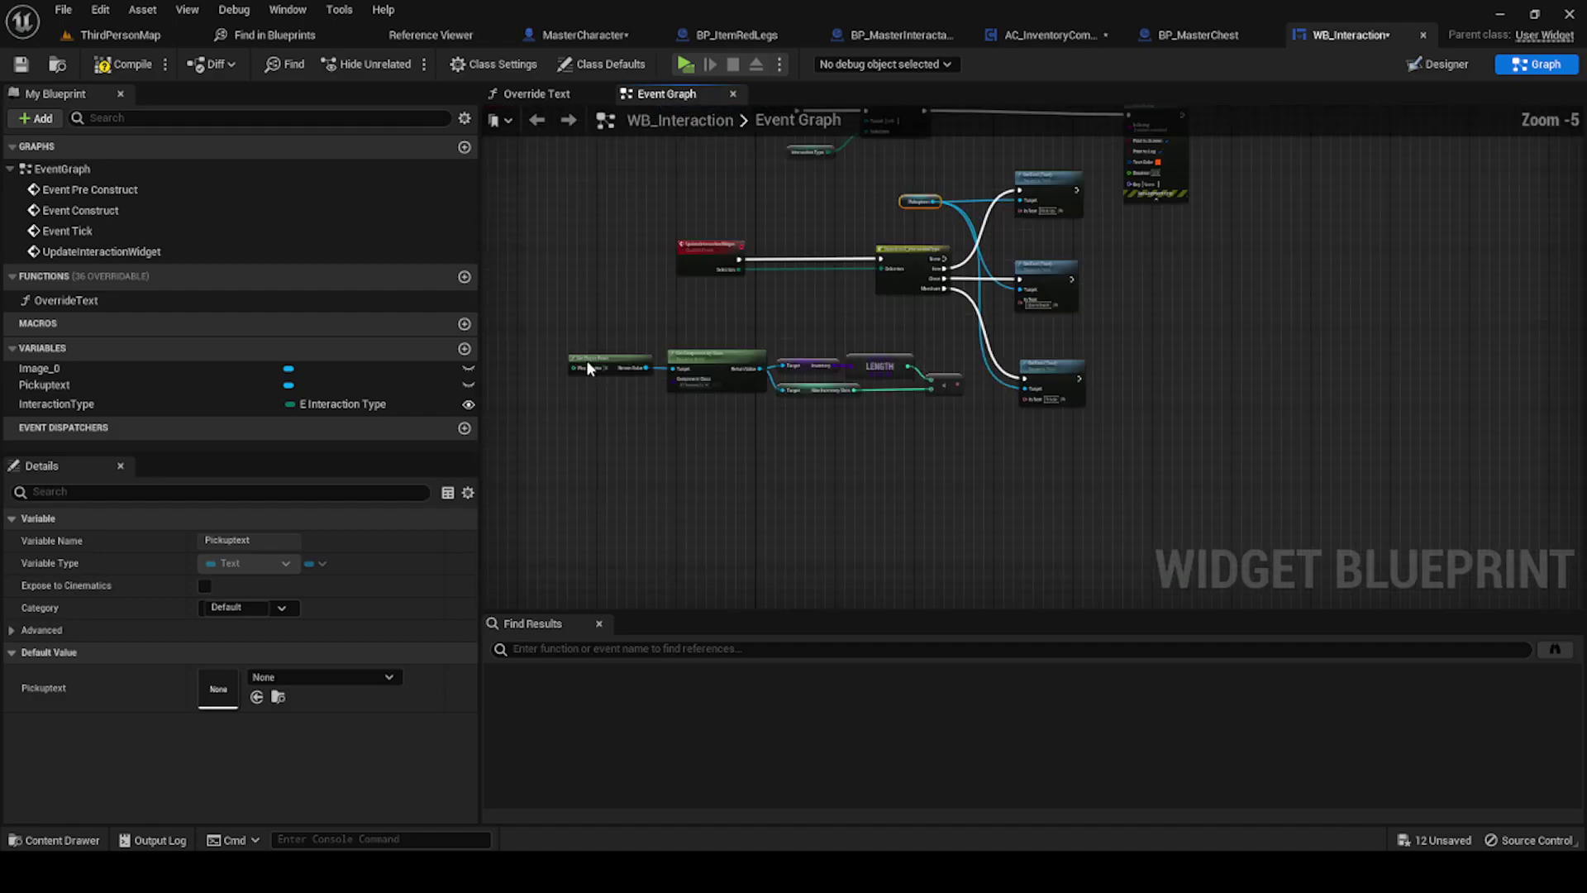
{"action": "left_click_drag", "start_coordinate": [922, 415], "coordinate": [864, 227]}
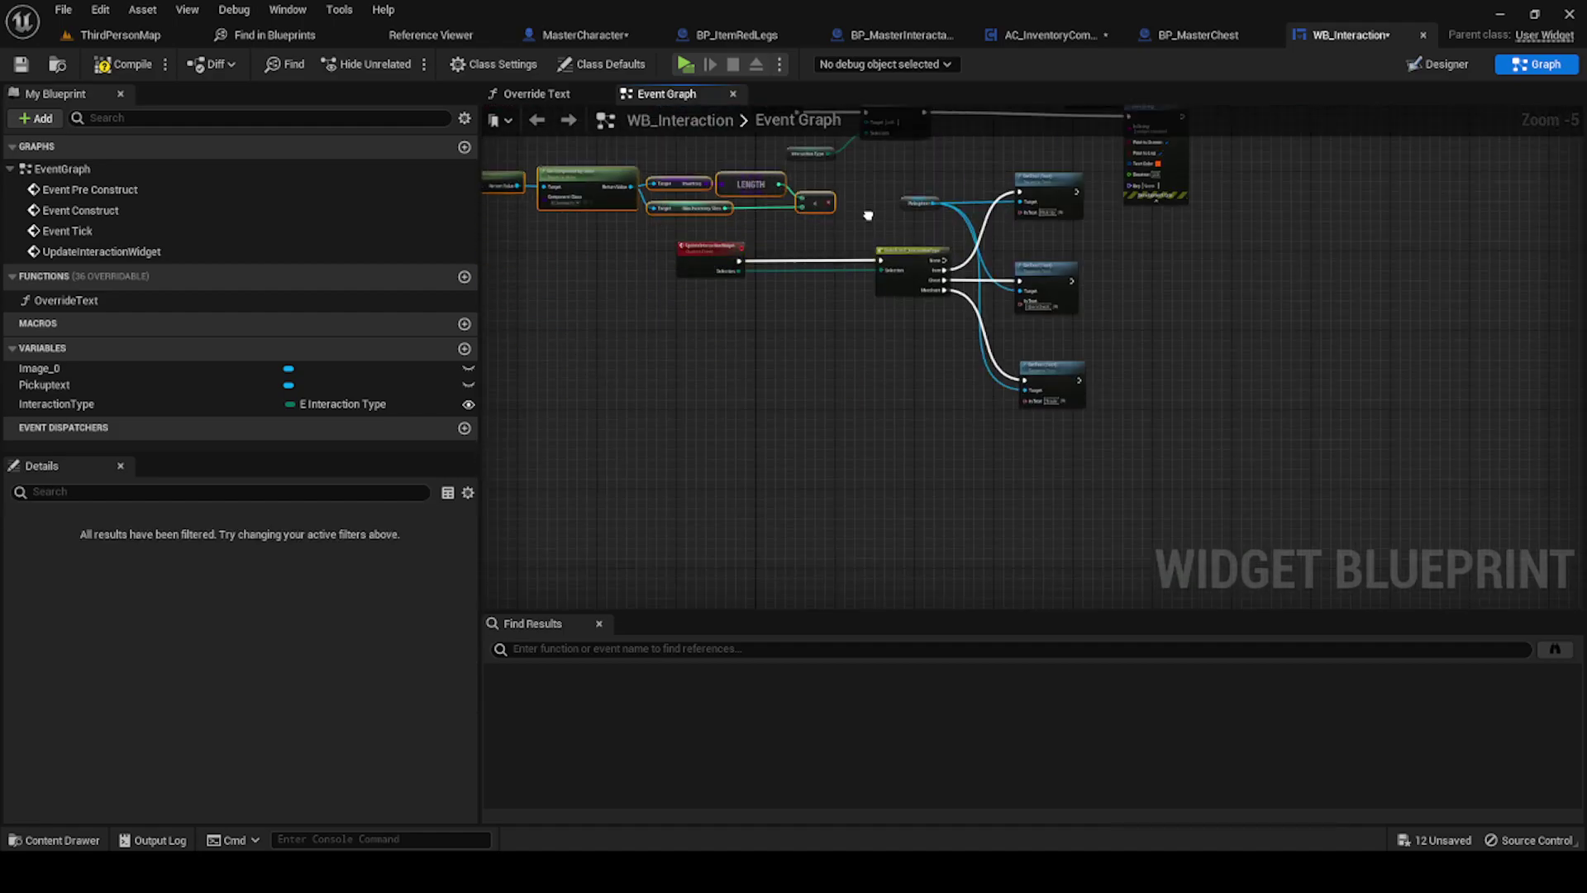
{"action": "scroll", "coordinate": [899, 317], "scroll_direction": "up", "scroll_amount": 2}
{"action": "scroll", "coordinate": [900, 316], "scroll_direction": "down", "scroll_amount": 1}
{"action": "right_click_drag", "start_coordinate": [900, 317], "coordinate": [646, 286]}
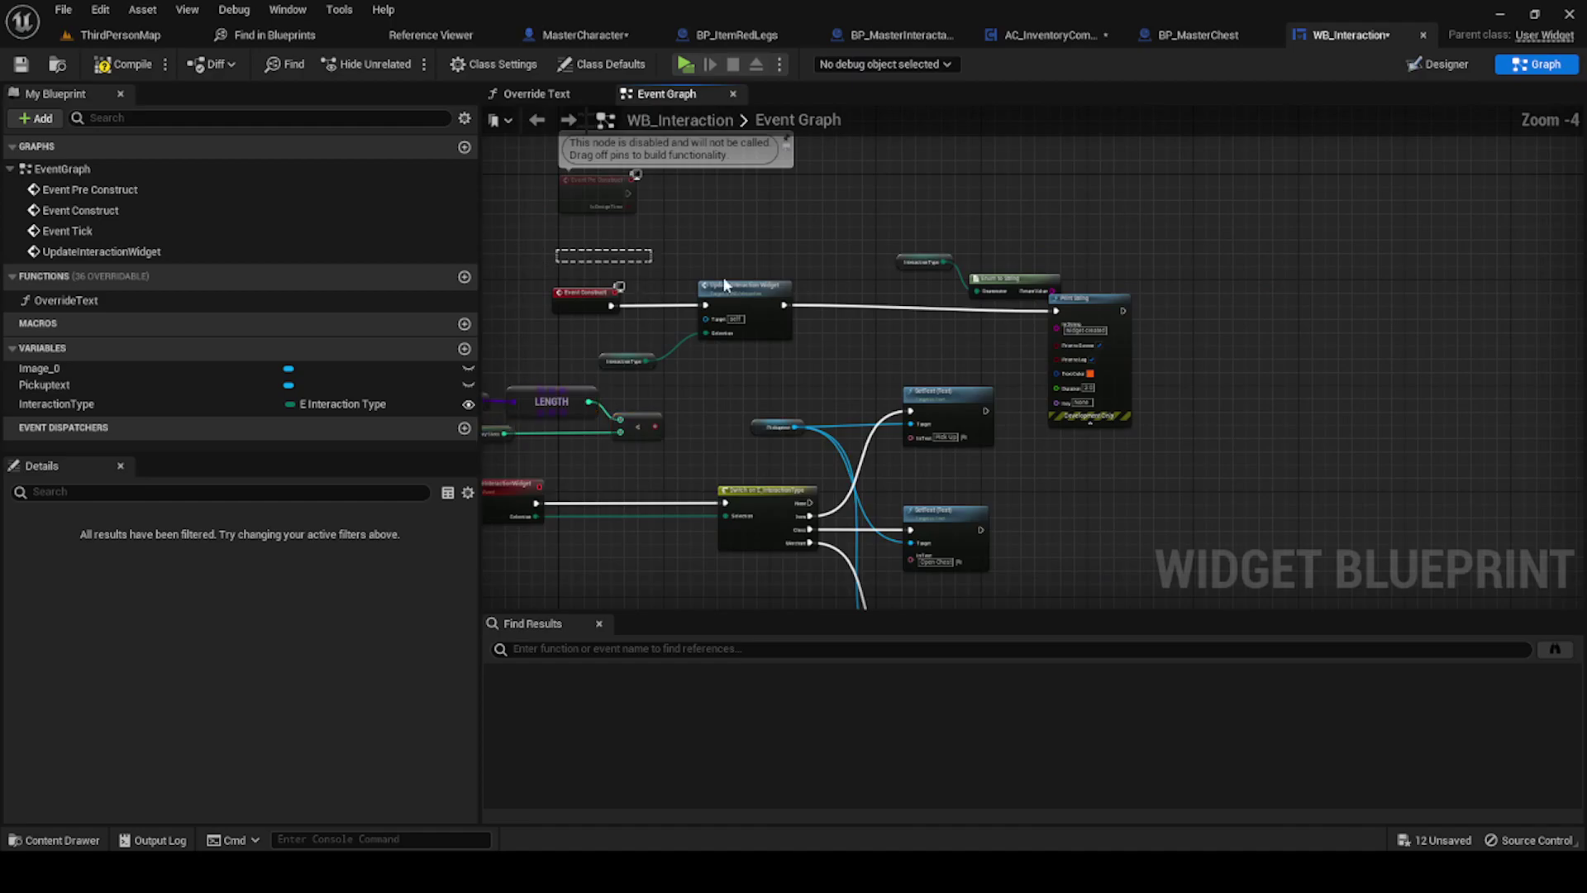
{"action": "left_click_drag", "start_coordinate": [973, 275], "coordinate": [894, 223]}
{"action": "right_click_drag", "start_coordinate": [894, 223], "coordinate": [1017, 411]}
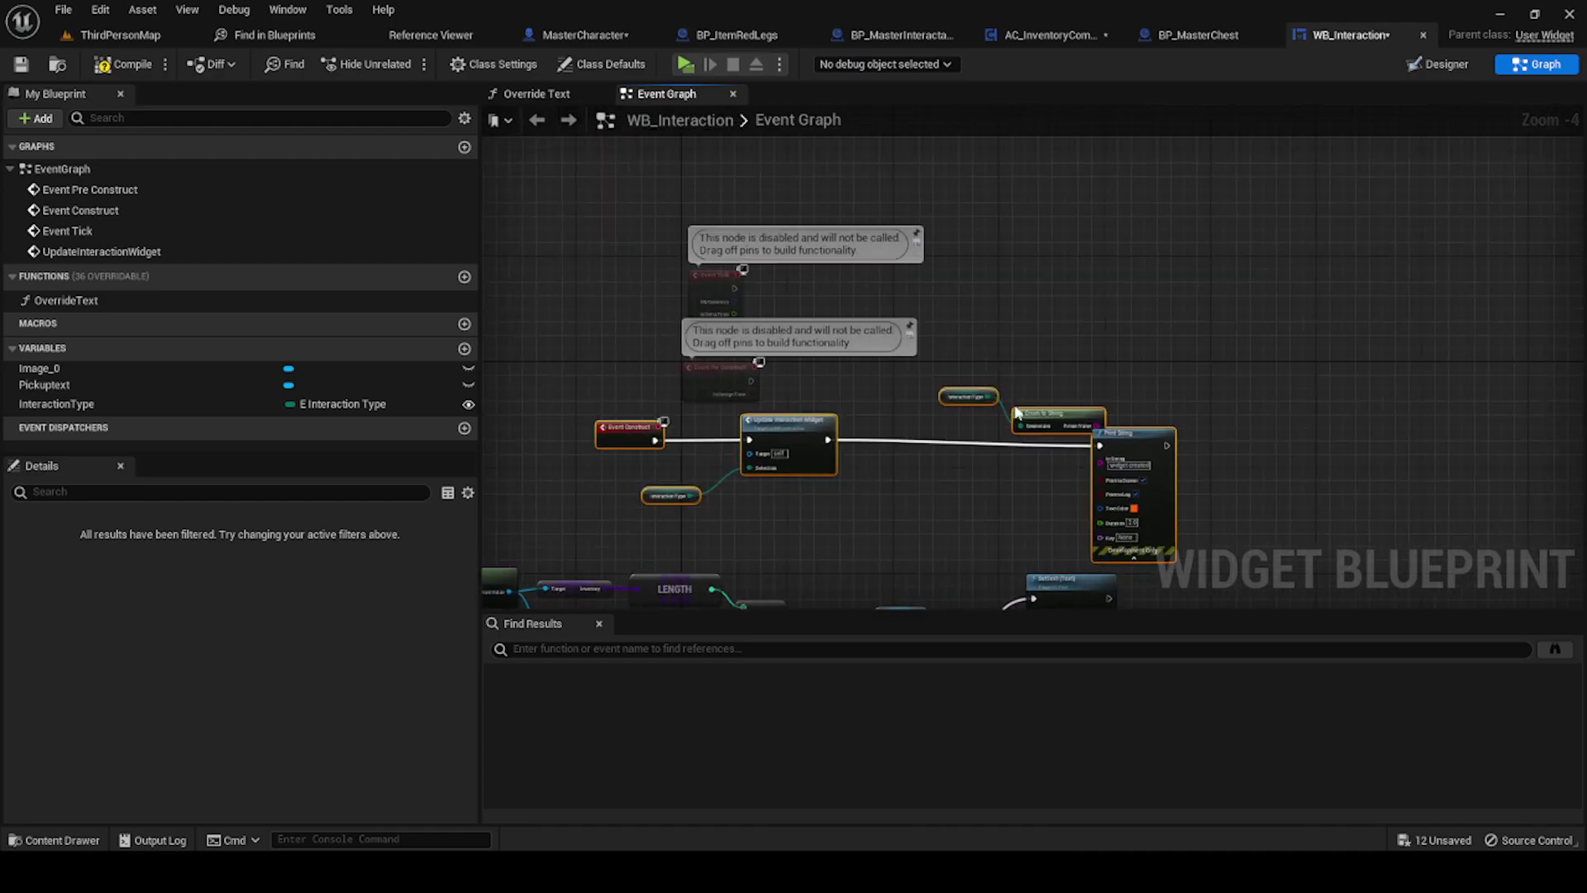
{"action": "right_click_drag", "start_coordinate": [892, 461], "coordinate": [885, 374]}
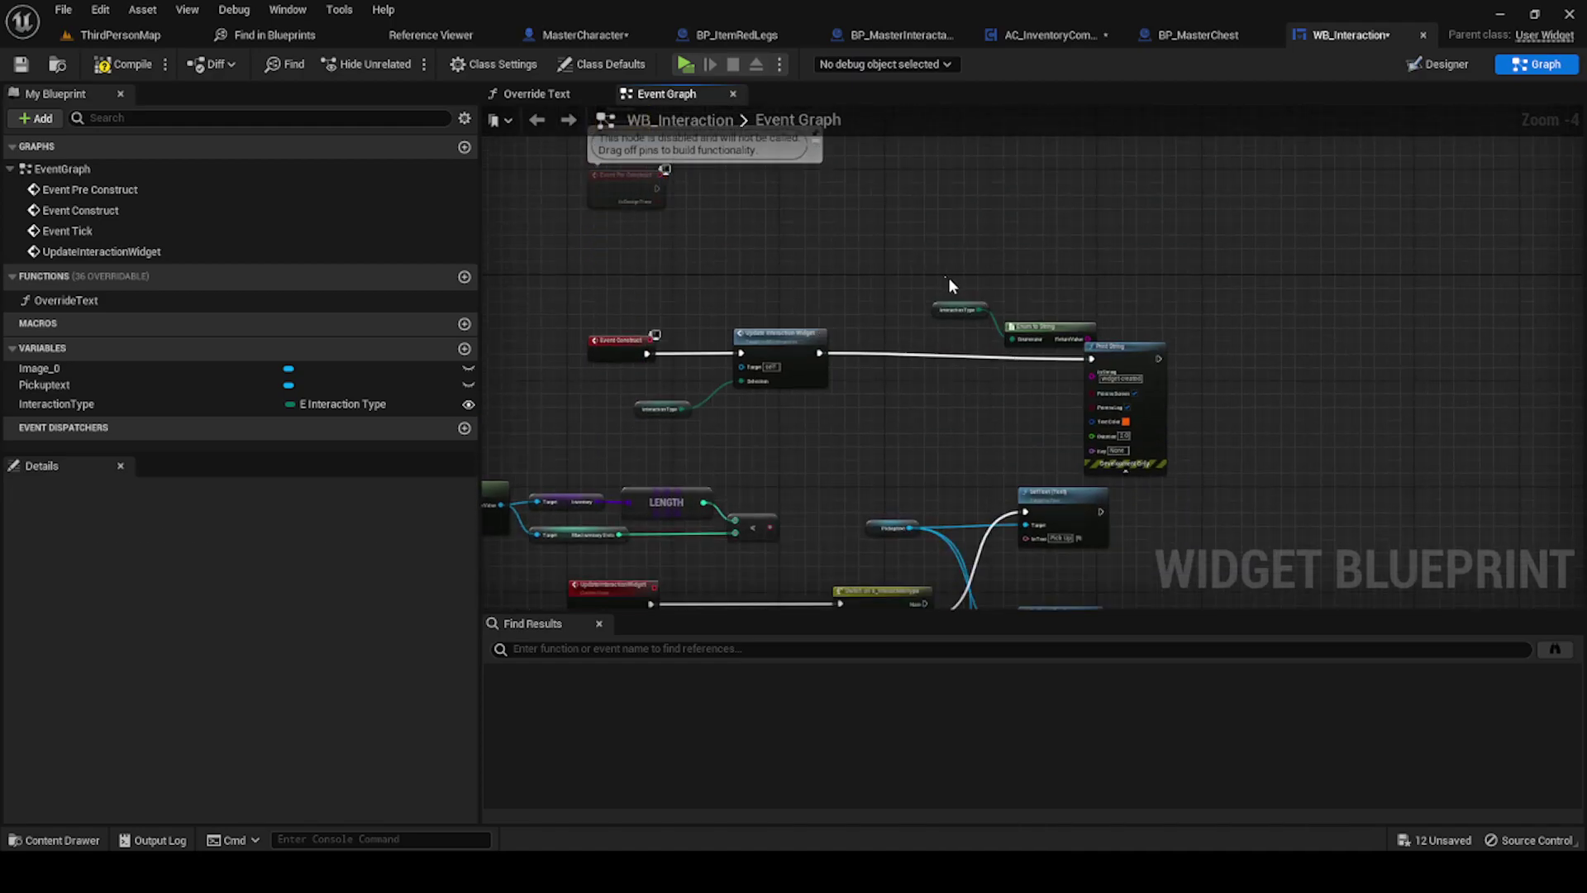
Step: Delete the debug Print String nodes after Event Construct and add a Branch node
{"action": "mouse_move", "coordinate": [1040, 342]}
{"action": "left_mouse_down"}
{"action": "mouse_move", "coordinate": [982, 274]}
{"action": "mouse_move", "coordinate": [1169, 485]}
{"action": "left_mouse_up"}
{"action": "key", "text": "Delete"}
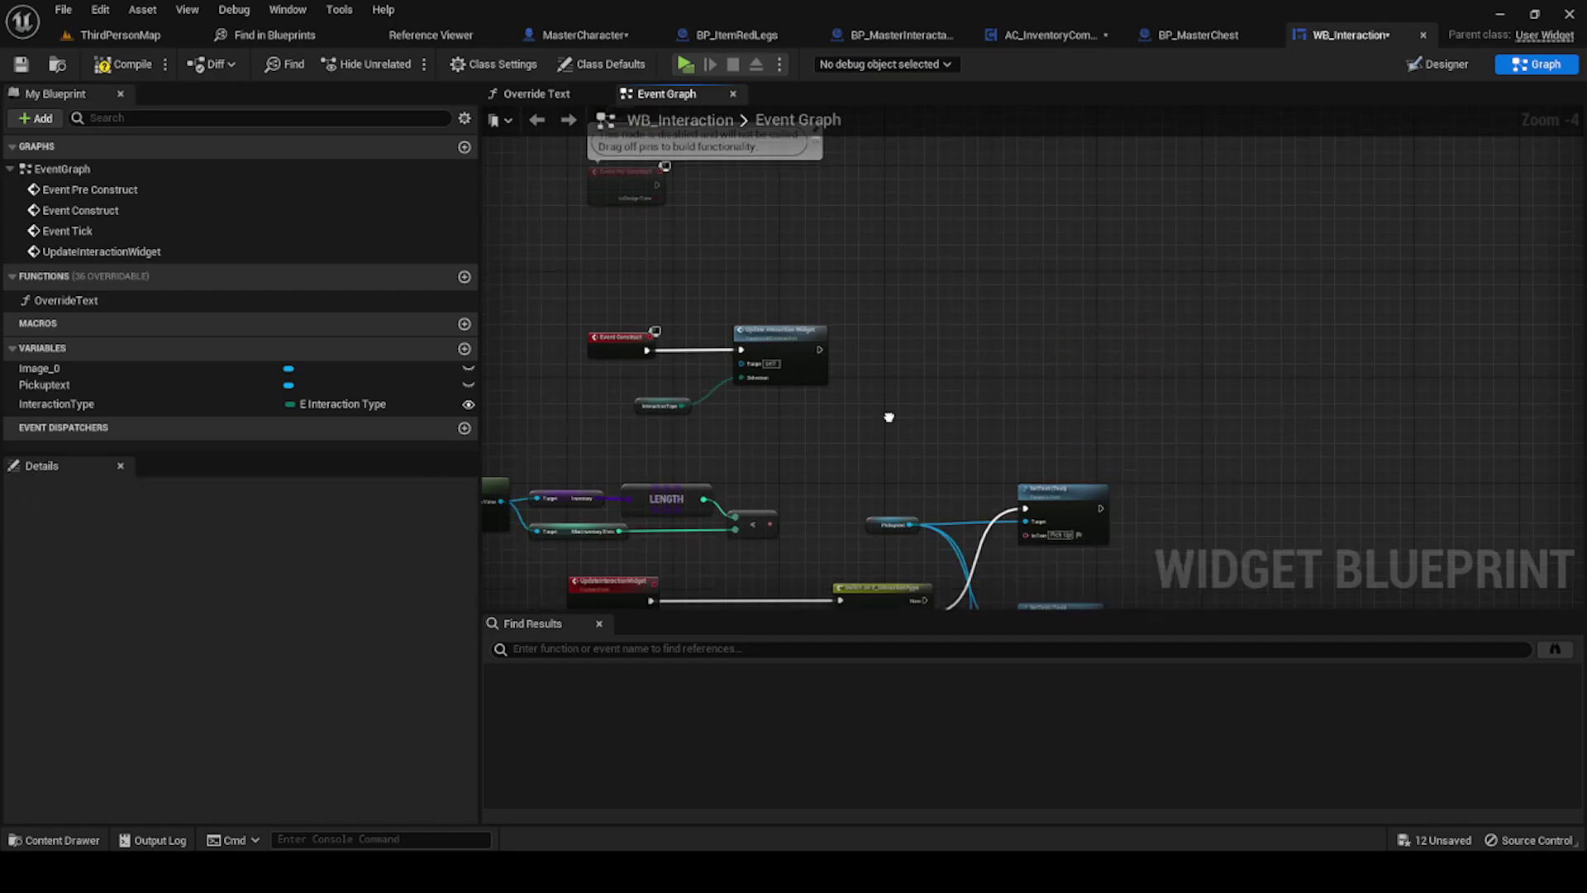
{"action": "right_click_drag", "start_coordinate": [689, 382], "coordinate": [746, 224]}
{"action": "left_click_drag", "start_coordinate": [848, 196], "coordinate": [828, 189]}
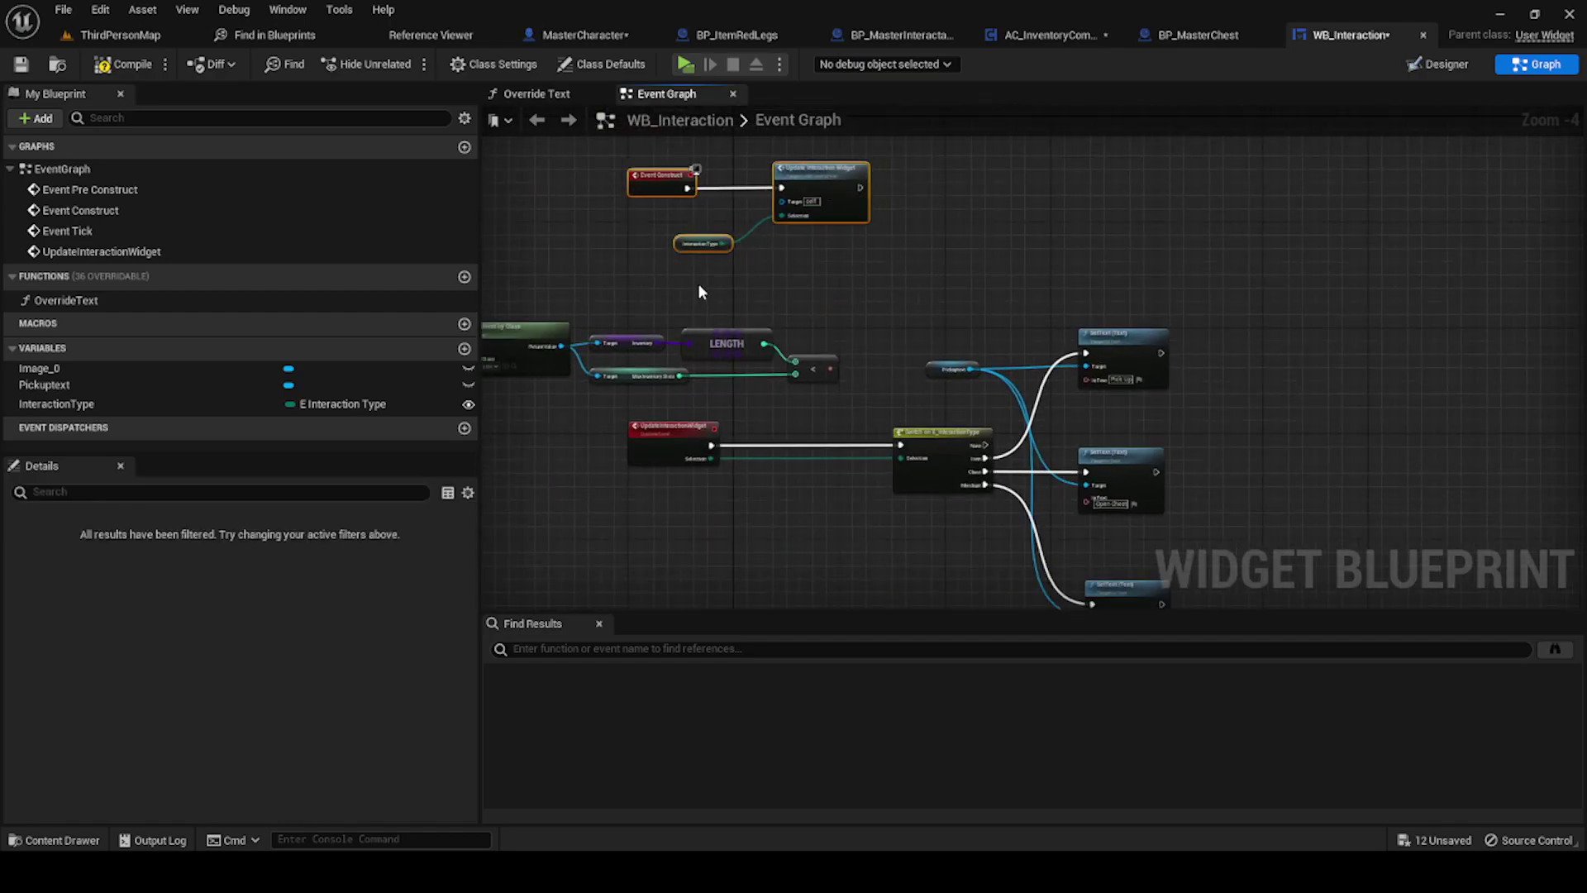
{"action": "right_click_drag", "start_coordinate": [951, 330], "coordinate": [1034, 331]}
{"action": "right_click_drag", "start_coordinate": [1196, 331], "coordinate": [1039, 341]}
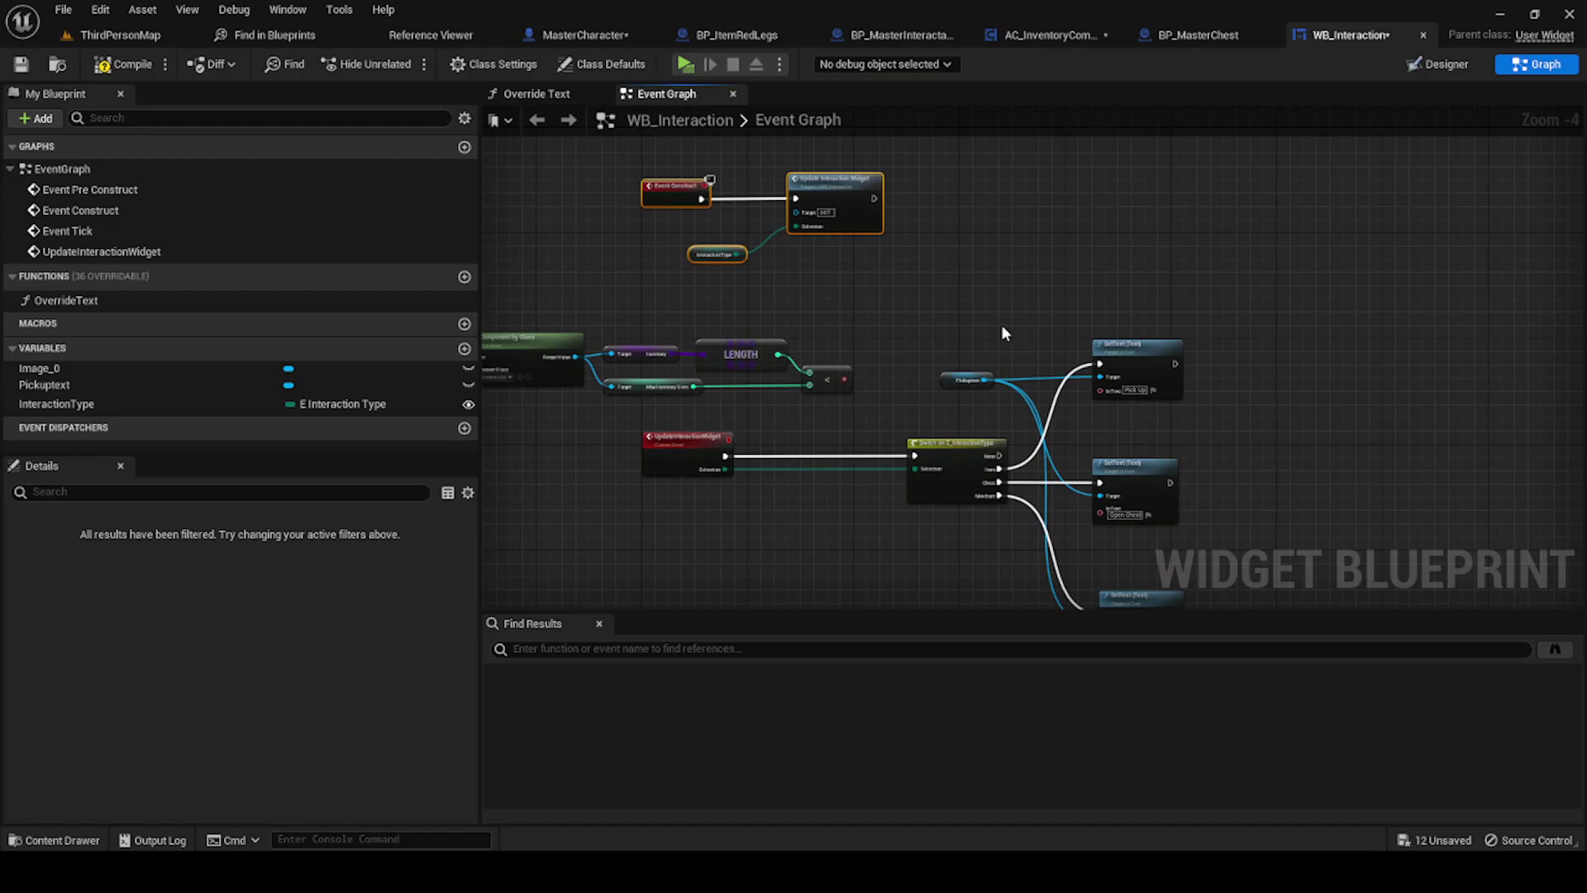
{"action": "left_click", "coordinate": [1003, 329]}
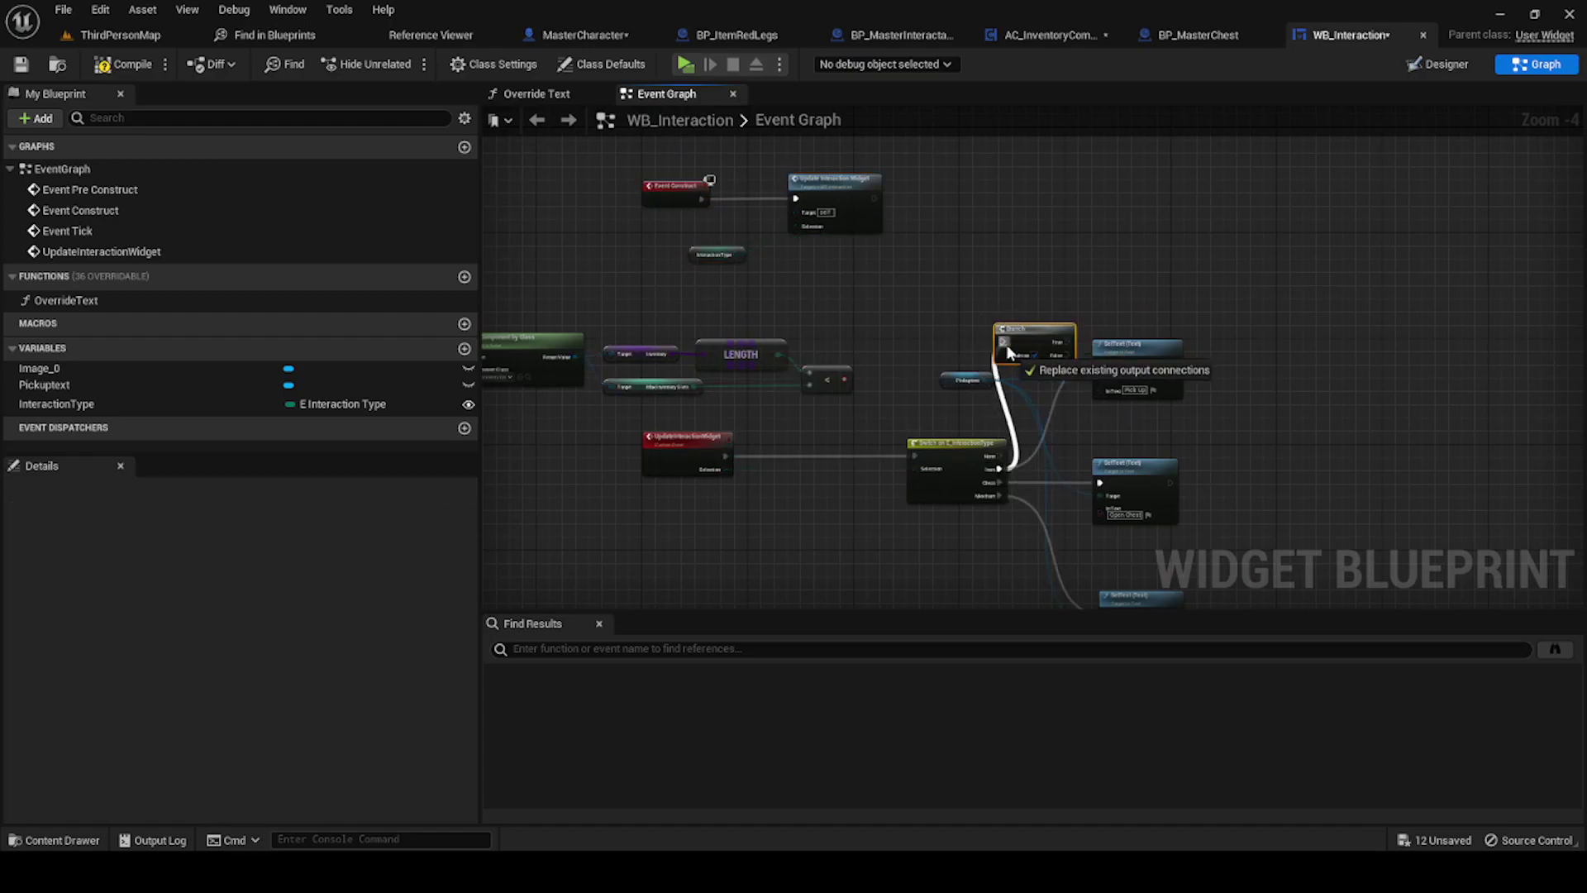
Step: Duplicate the Pick Up text setter and wire Pickuptext and the Branch False output into the copy
{"action": "left_click_drag", "start_coordinate": [1136, 368], "coordinate": [1205, 364]}
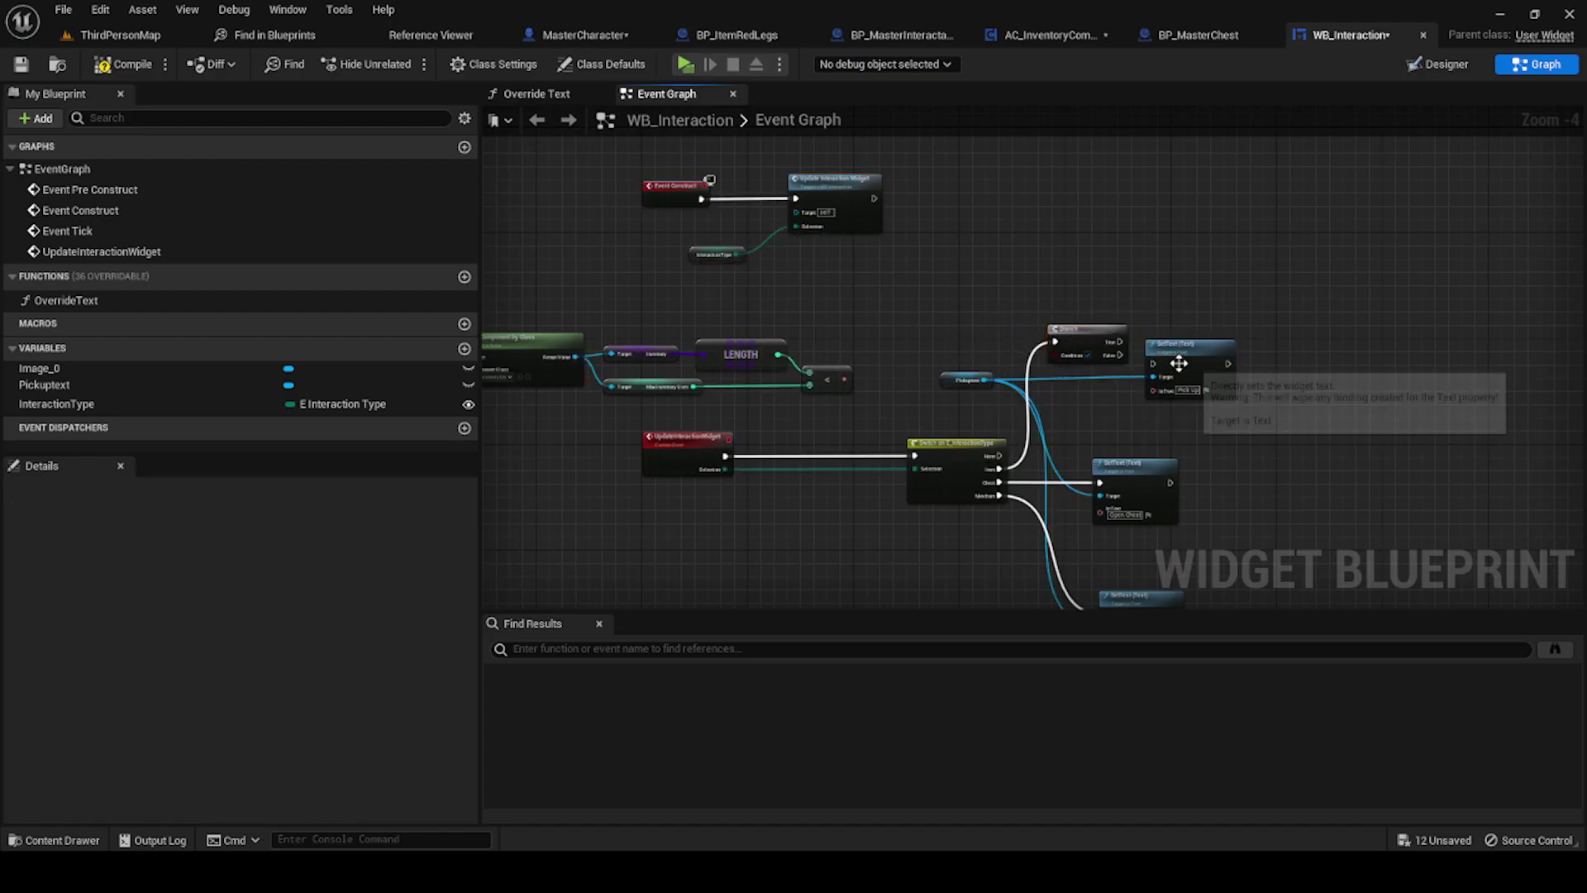
{"action": "scroll", "coordinate": [1205, 364], "scroll_direction": "up", "scroll_amount": 2}
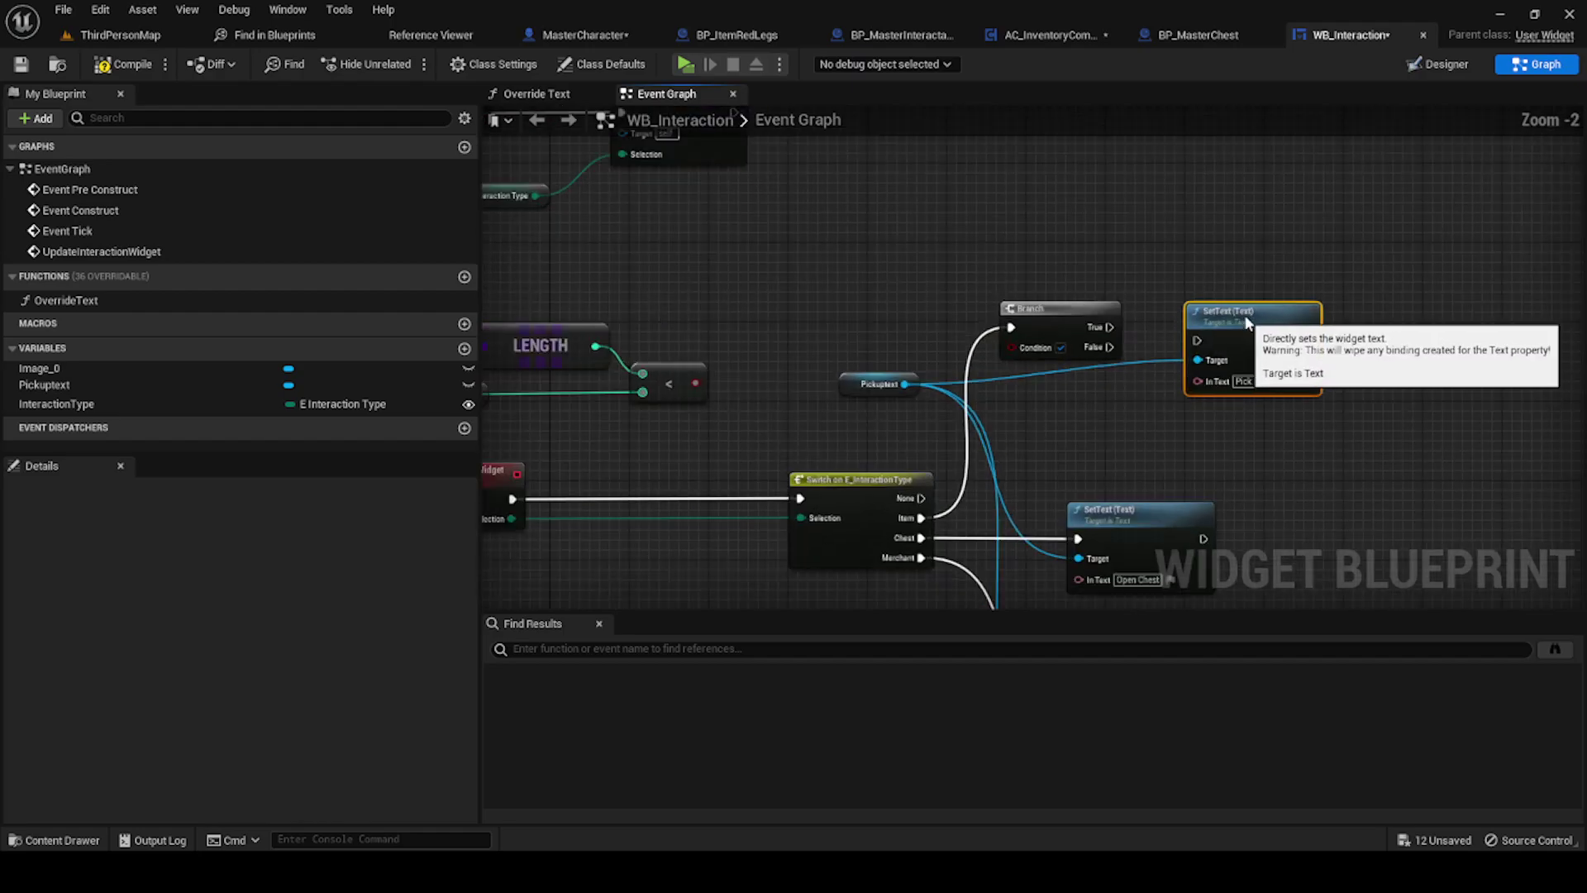
{"action": "left_click_drag", "start_coordinate": [1235, 352], "coordinate": [1252, 302]}
{"action": "left_click_drag", "start_coordinate": [1046, 308], "coordinate": [1193, 329]}
{"action": "left_click", "coordinate": [1264, 323]}
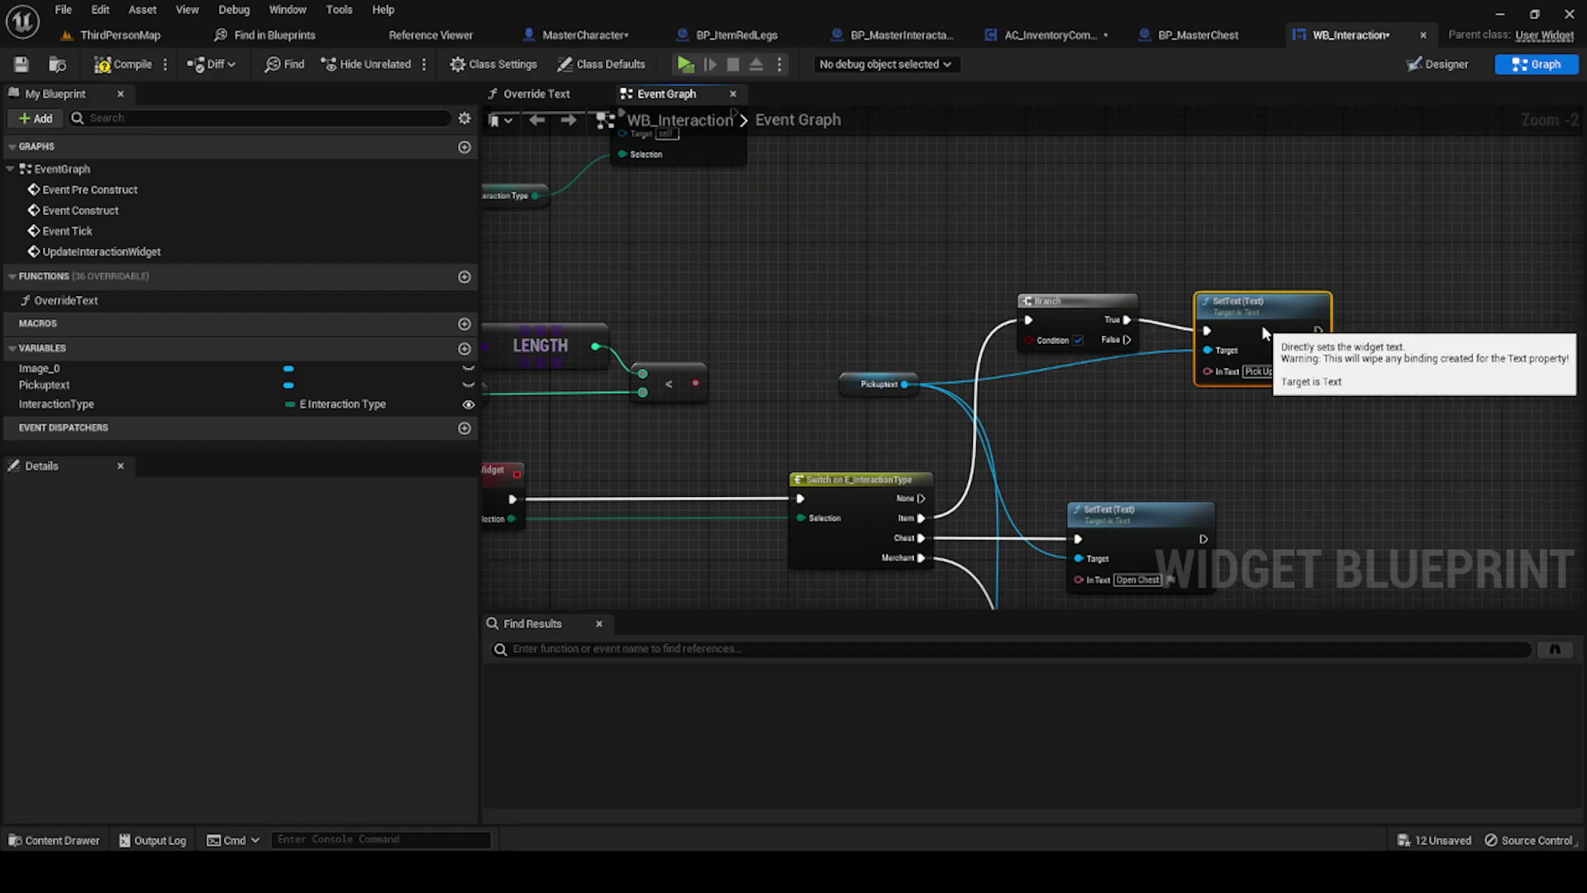
{"action": "key", "text": "ctrl+c"}
{"action": "key", "text": "ctrl+v"}
{"action": "left_click_drag", "start_coordinate": [905, 384], "coordinate": [1098, 431]}
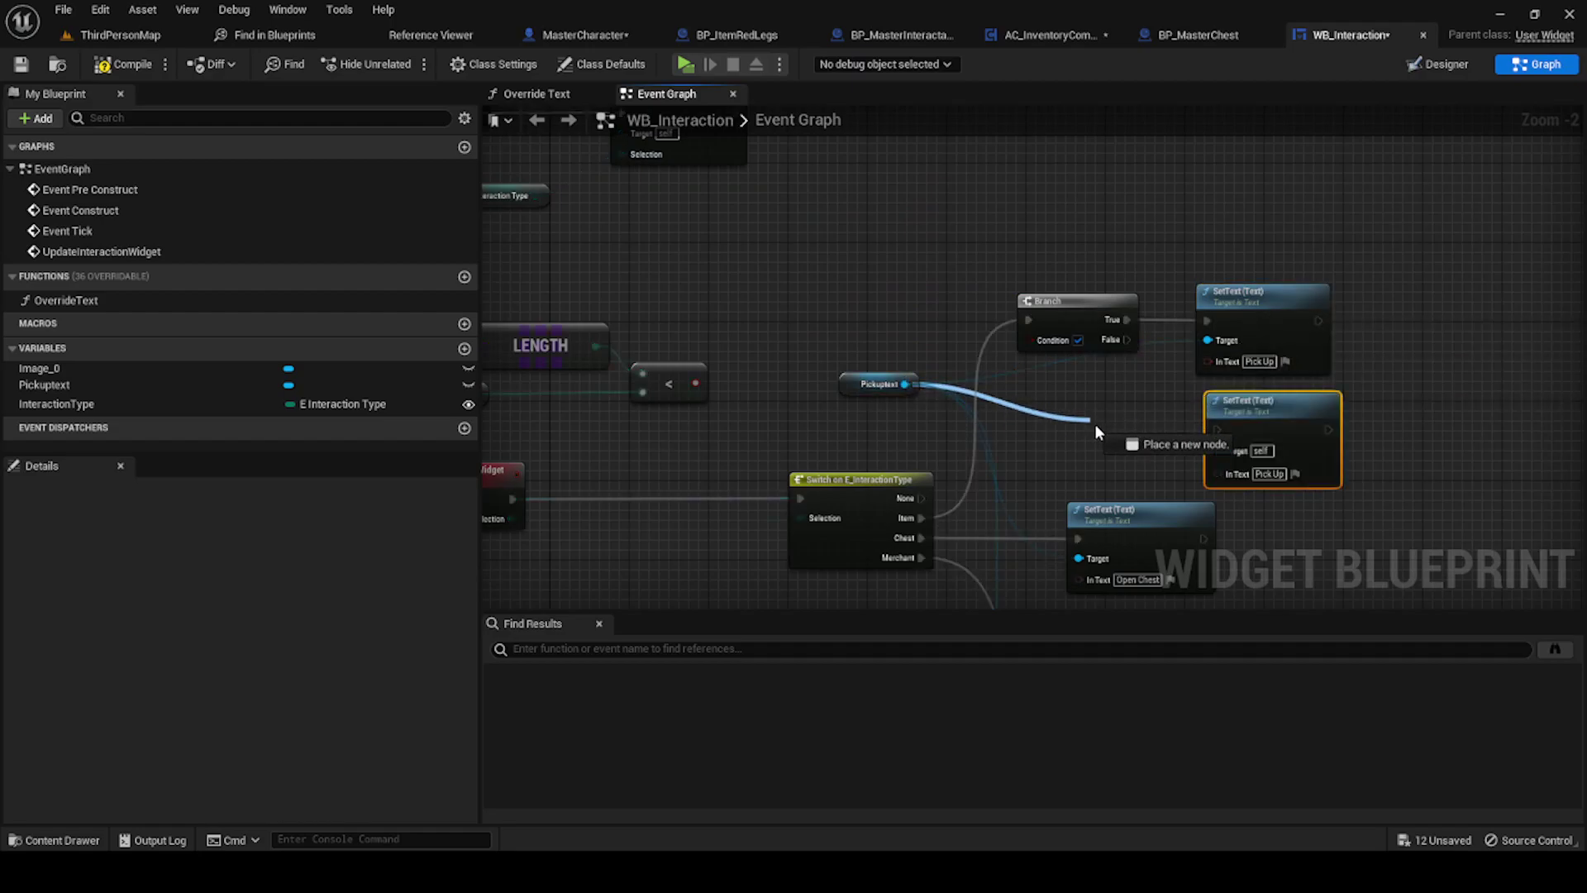
{"action": "left_click_drag", "start_coordinate": [1217, 456], "coordinate": [1218, 453]}
{"action": "left_click_drag", "start_coordinate": [1126, 339], "coordinate": [1216, 430]}
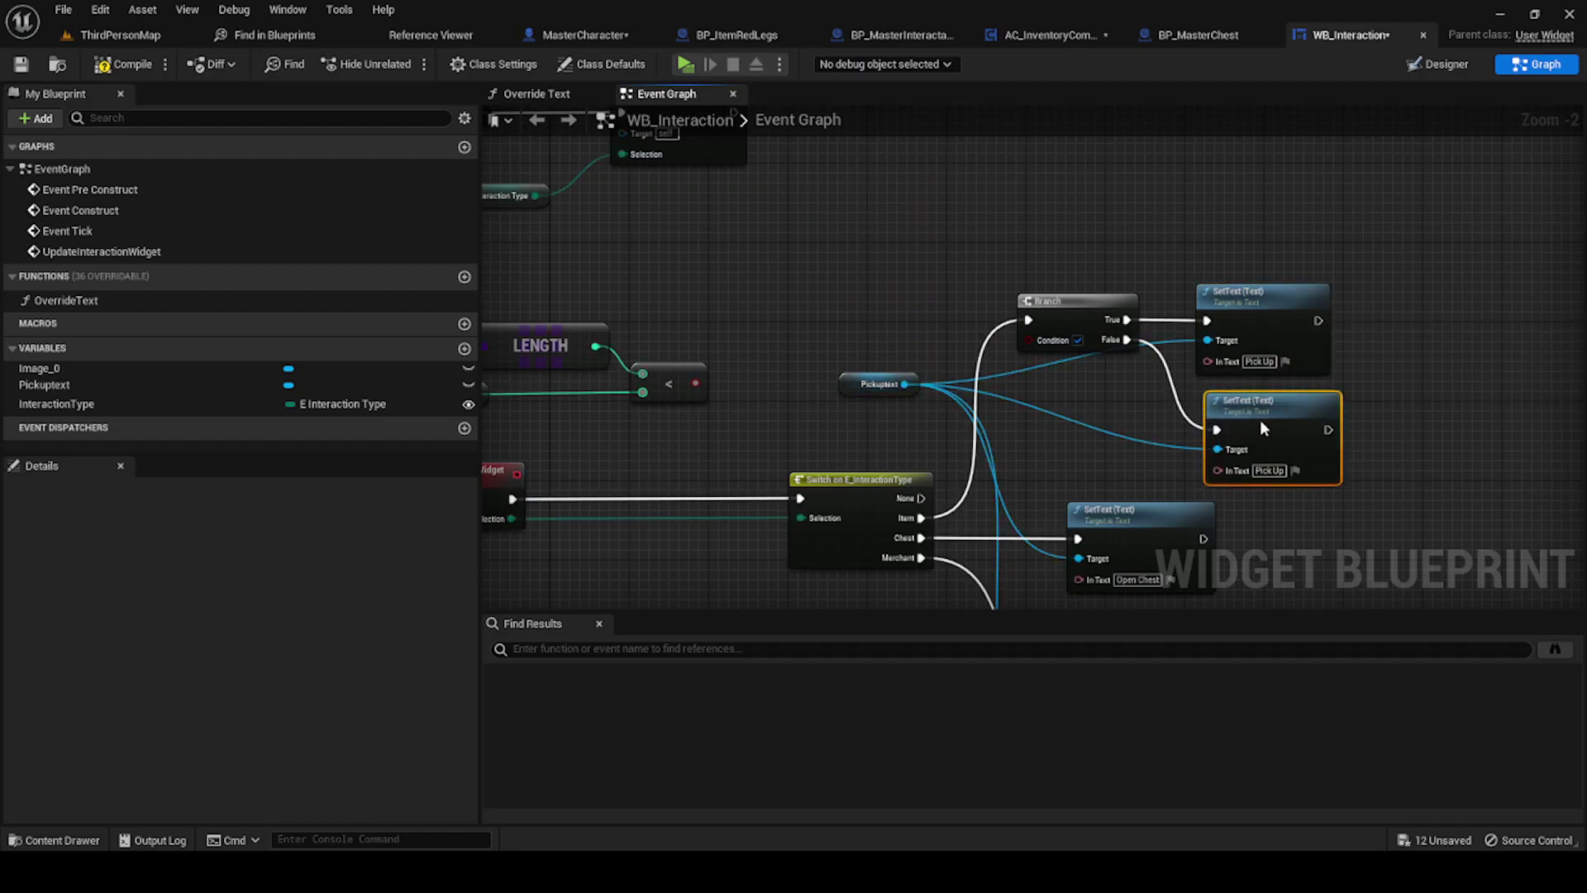
Step: Connect the less-than result to the Branch Condition and move the inventory-check nodes into place
{"action": "right_click_drag", "start_coordinate": [815, 416], "coordinate": [1185, 437]}
{"action": "left_click_drag", "start_coordinate": [1068, 404], "coordinate": [1302, 377]}
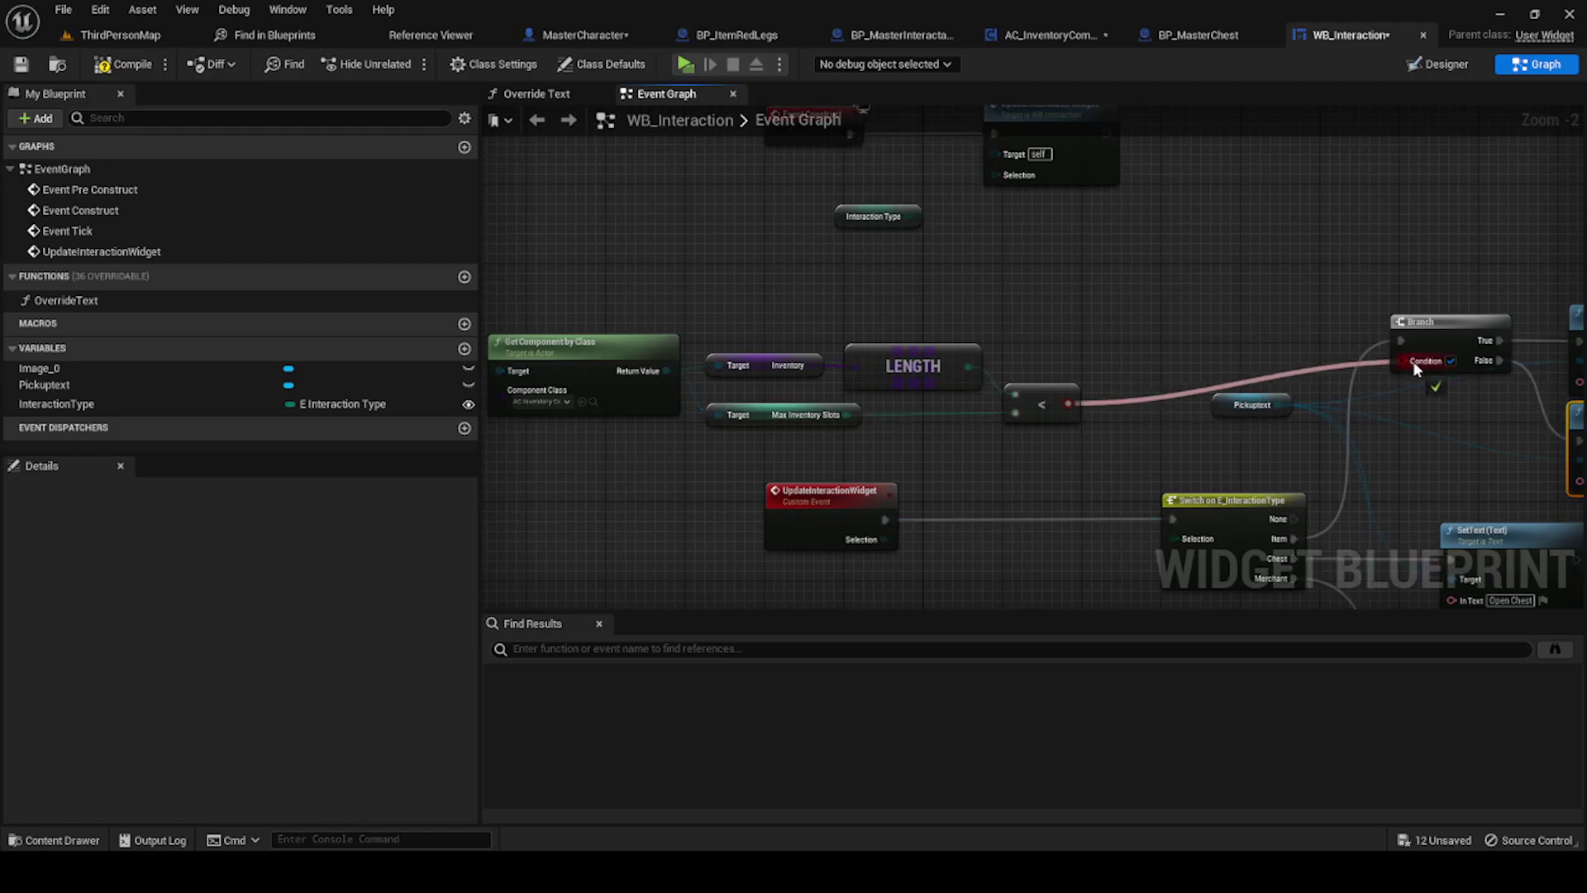
{"action": "left_click_drag", "start_coordinate": [1417, 368], "coordinate": [1417, 368]}
{"action": "right_click_drag", "start_coordinate": [562, 308], "coordinate": [802, 309]}
{"action": "left_click_drag", "start_coordinate": [500, 302], "coordinate": [1318, 459]}
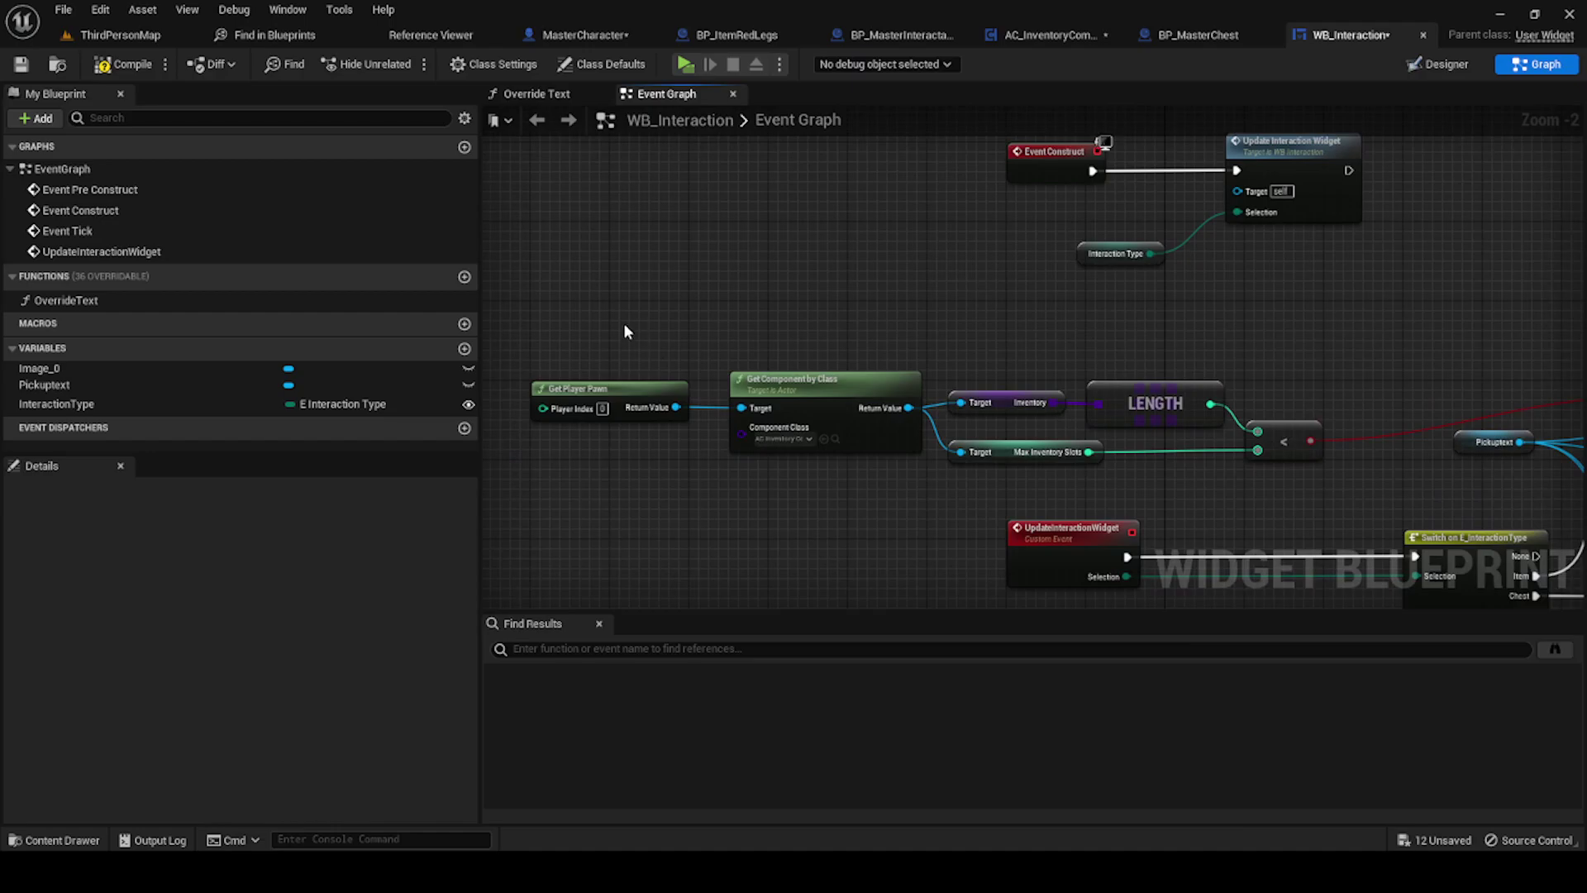
{"action": "left_click_drag", "start_coordinate": [624, 331], "coordinate": [1315, 459]}
{"action": "left_click_drag", "start_coordinate": [1115, 418], "coordinate": [1277, 372]}
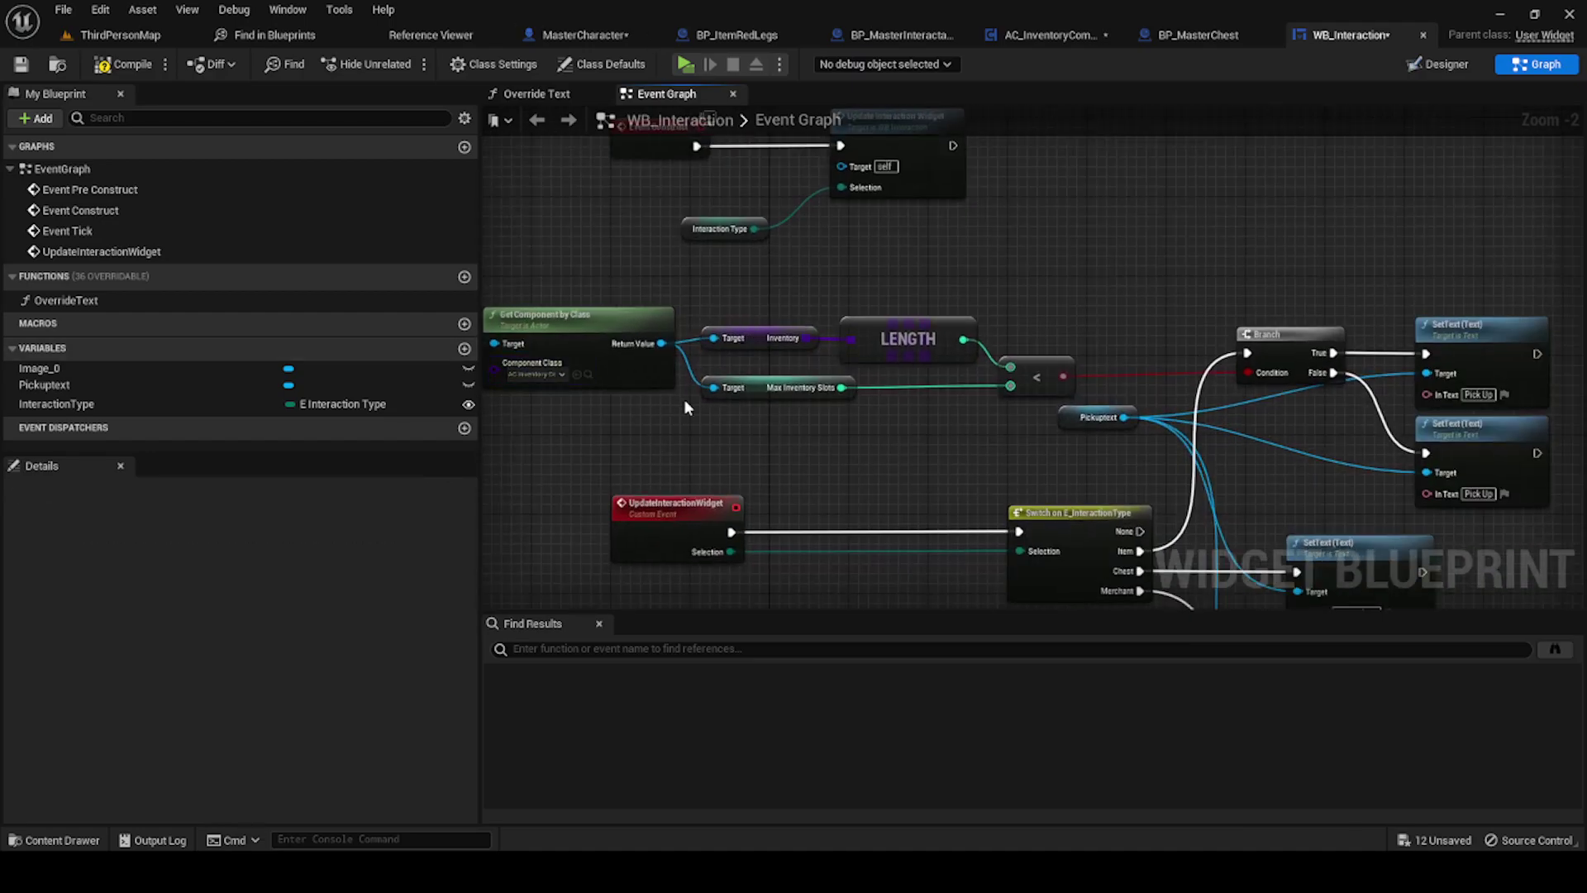
{"action": "scroll", "coordinate": [1162, 477], "scroll_direction": "up", "scroll_amount": 2}
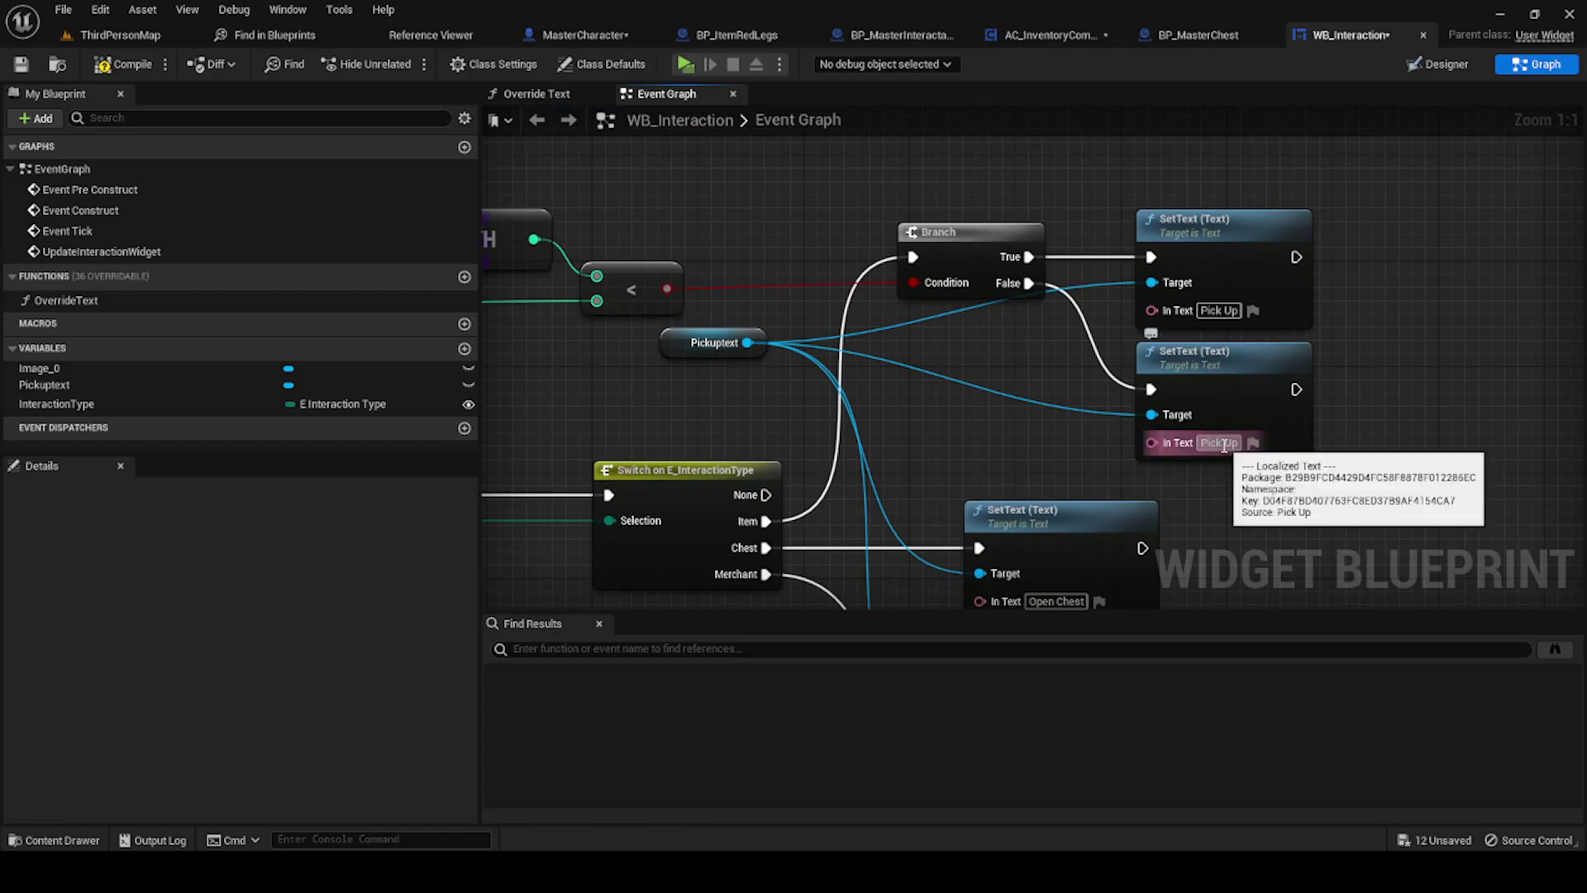
Step: Change the copied setter's text to 'Inventory Full', then view the widget Designer
{"action": "left_click_drag", "start_coordinate": [1224, 446], "coordinate": [1204, 444]}
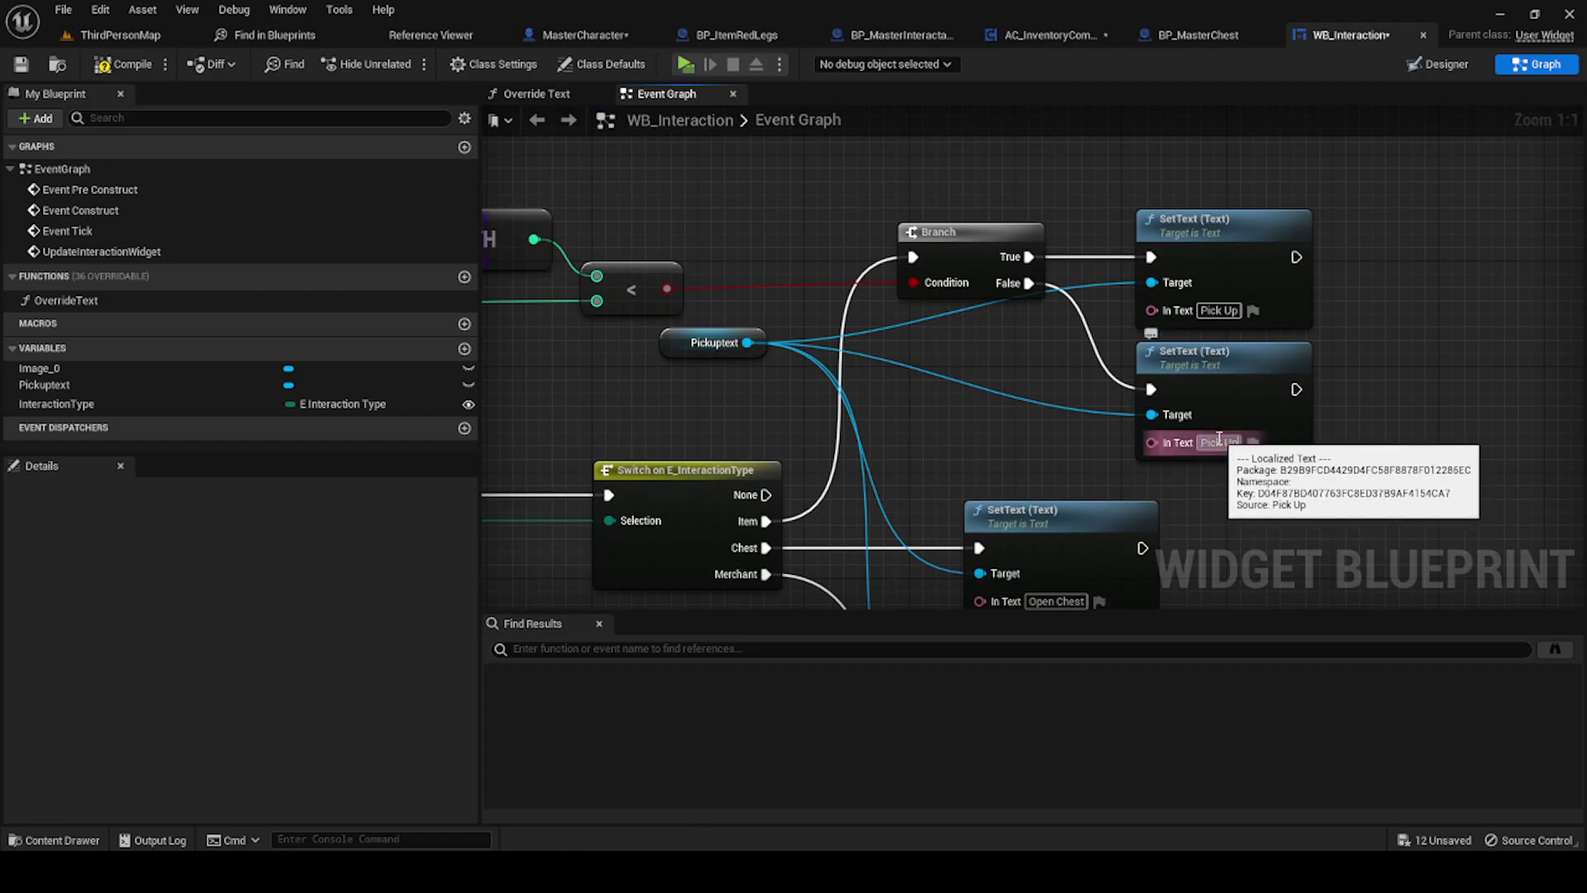
{"action": "key", "text": "BackSpace"}
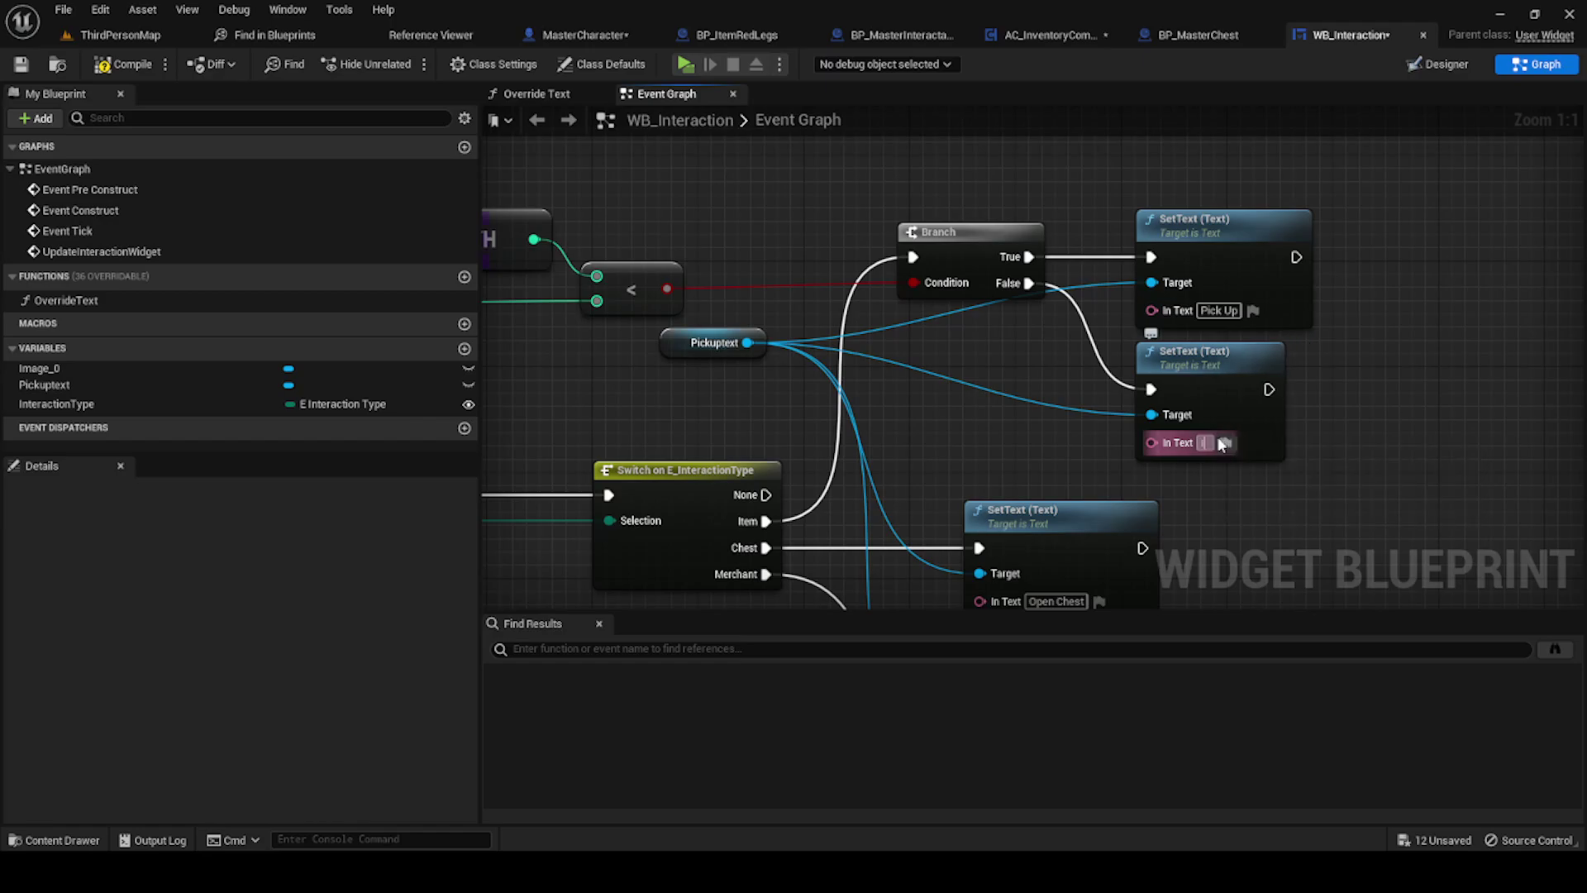
{"action": "type", "text": "InventoryFull"}
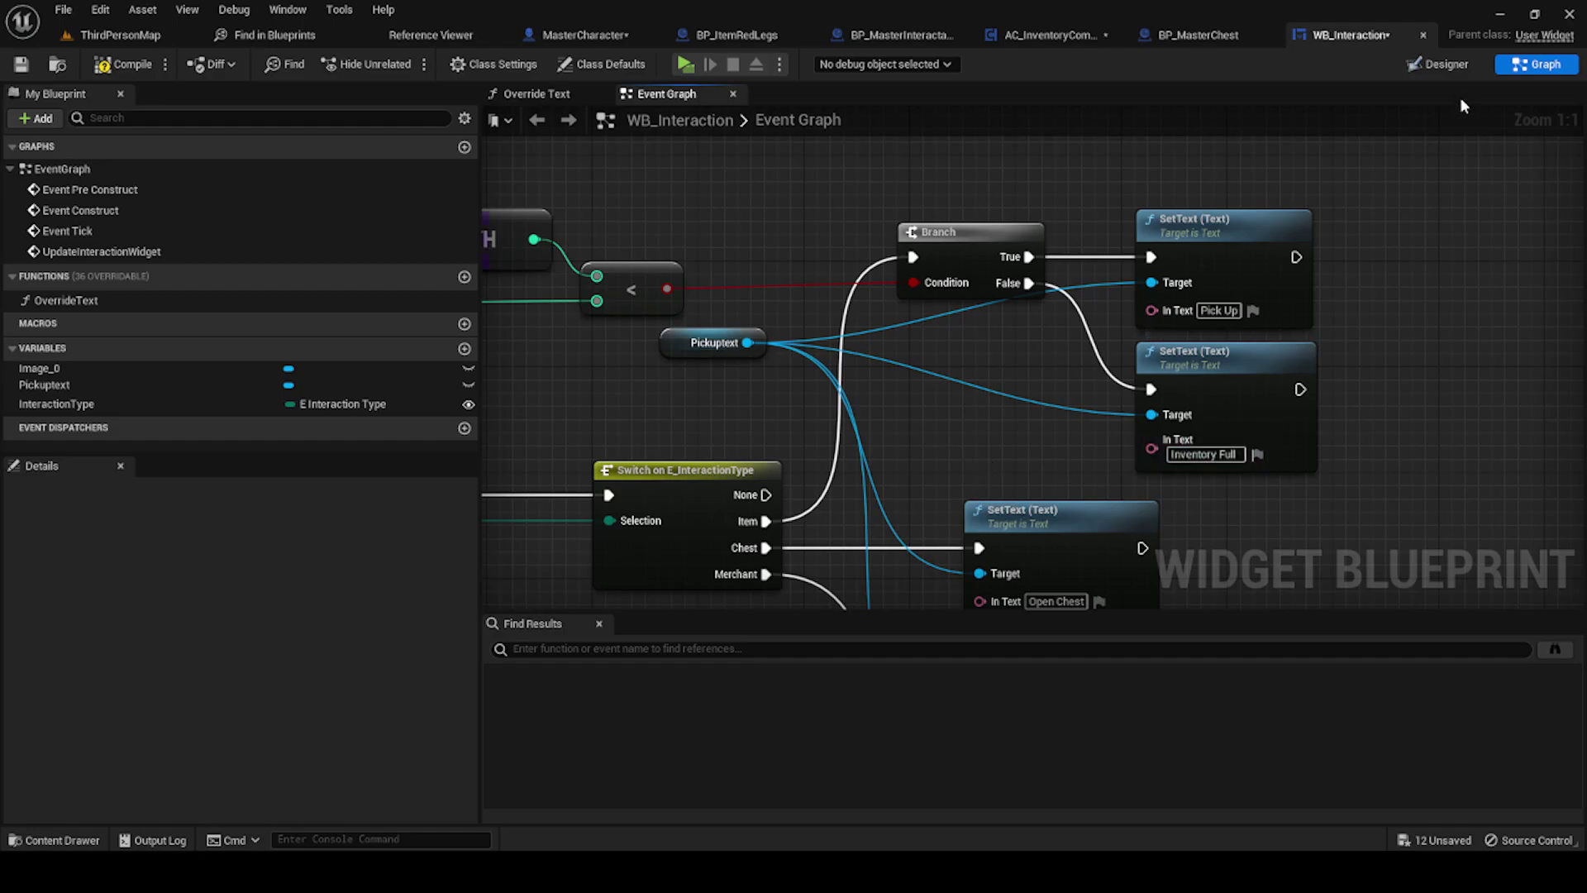
{"action": "left_click", "coordinate": [1442, 65]}
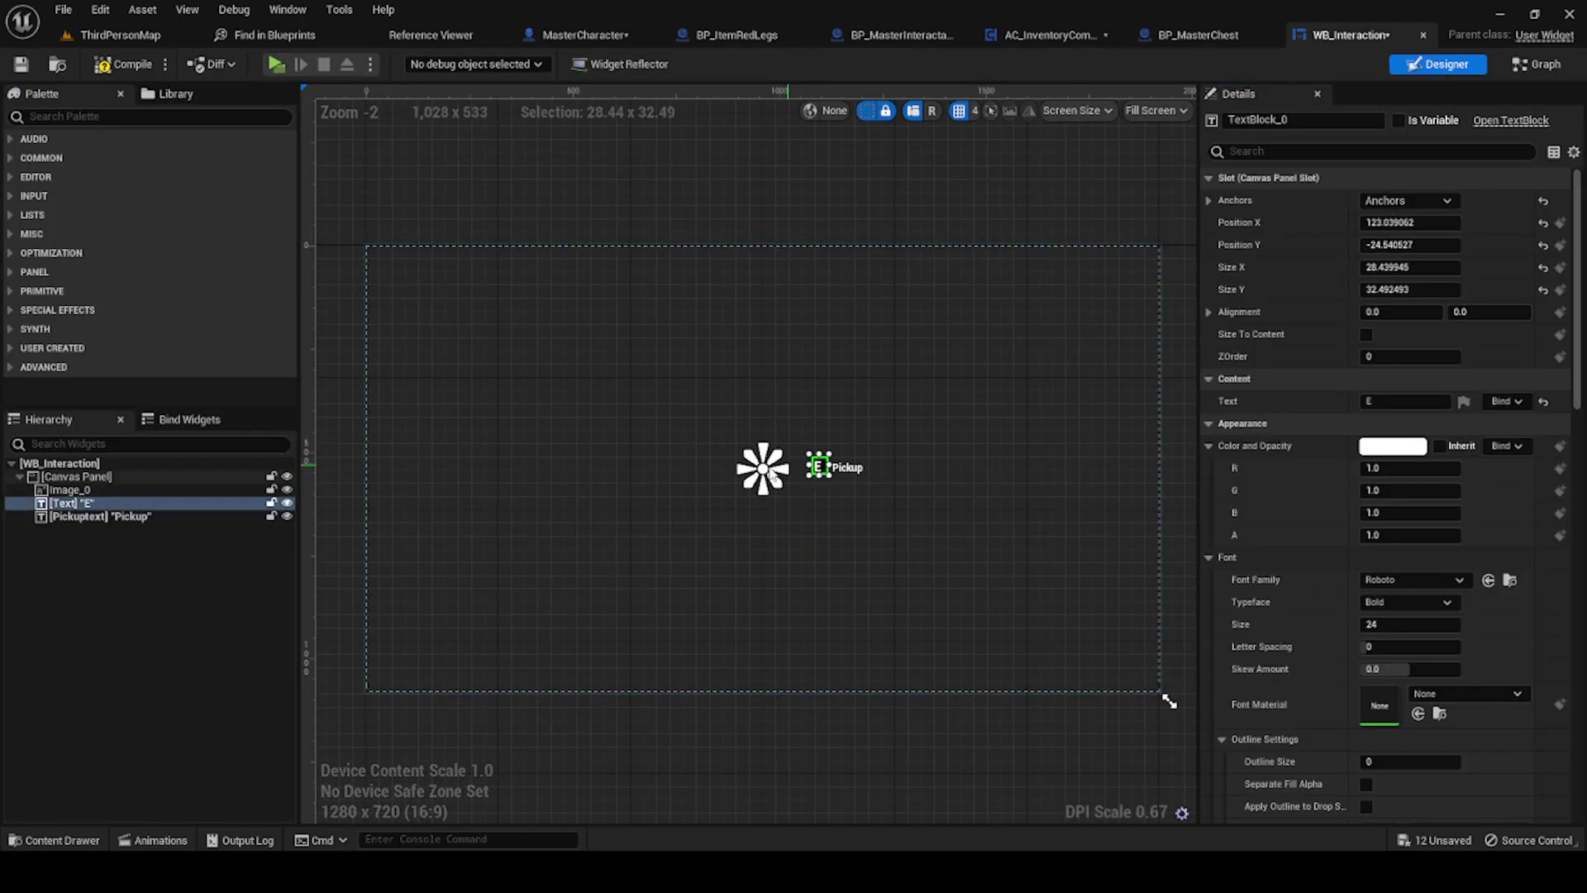
Step: Select the E and Pickuptext text widgets and tick Is Variable for both
{"action": "scroll", "coordinate": [711, 683], "scroll_direction": "up", "scroll_amount": 5}
{"action": "left_click", "coordinate": [707, 629]}
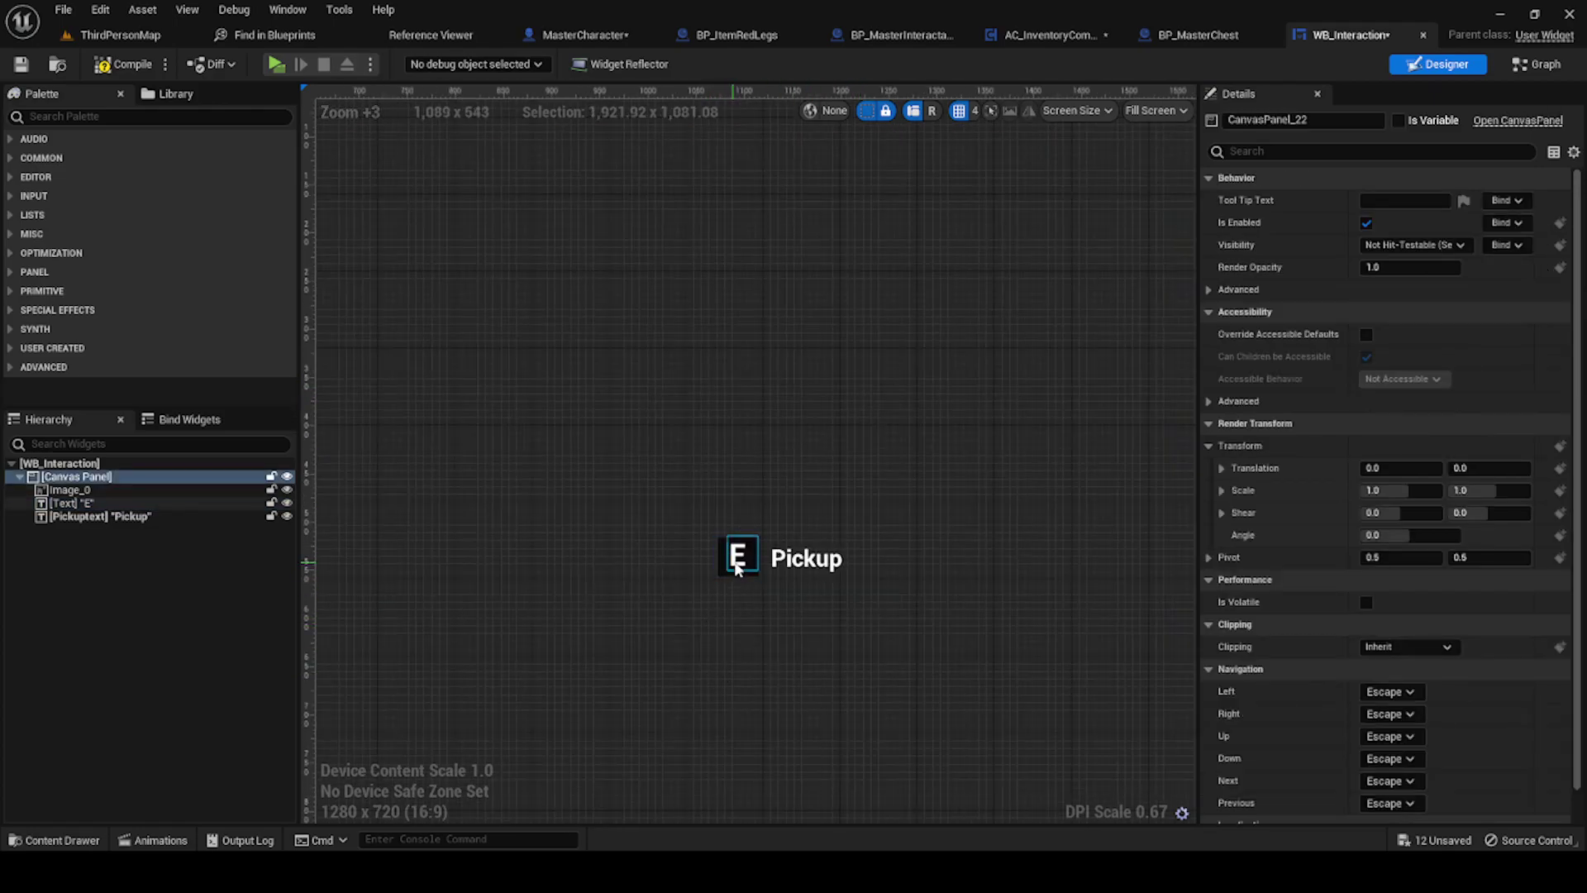
{"action": "left_click", "coordinate": [739, 567]}
{"action": "left_click", "coordinate": [787, 566], "text": "ctrl"}
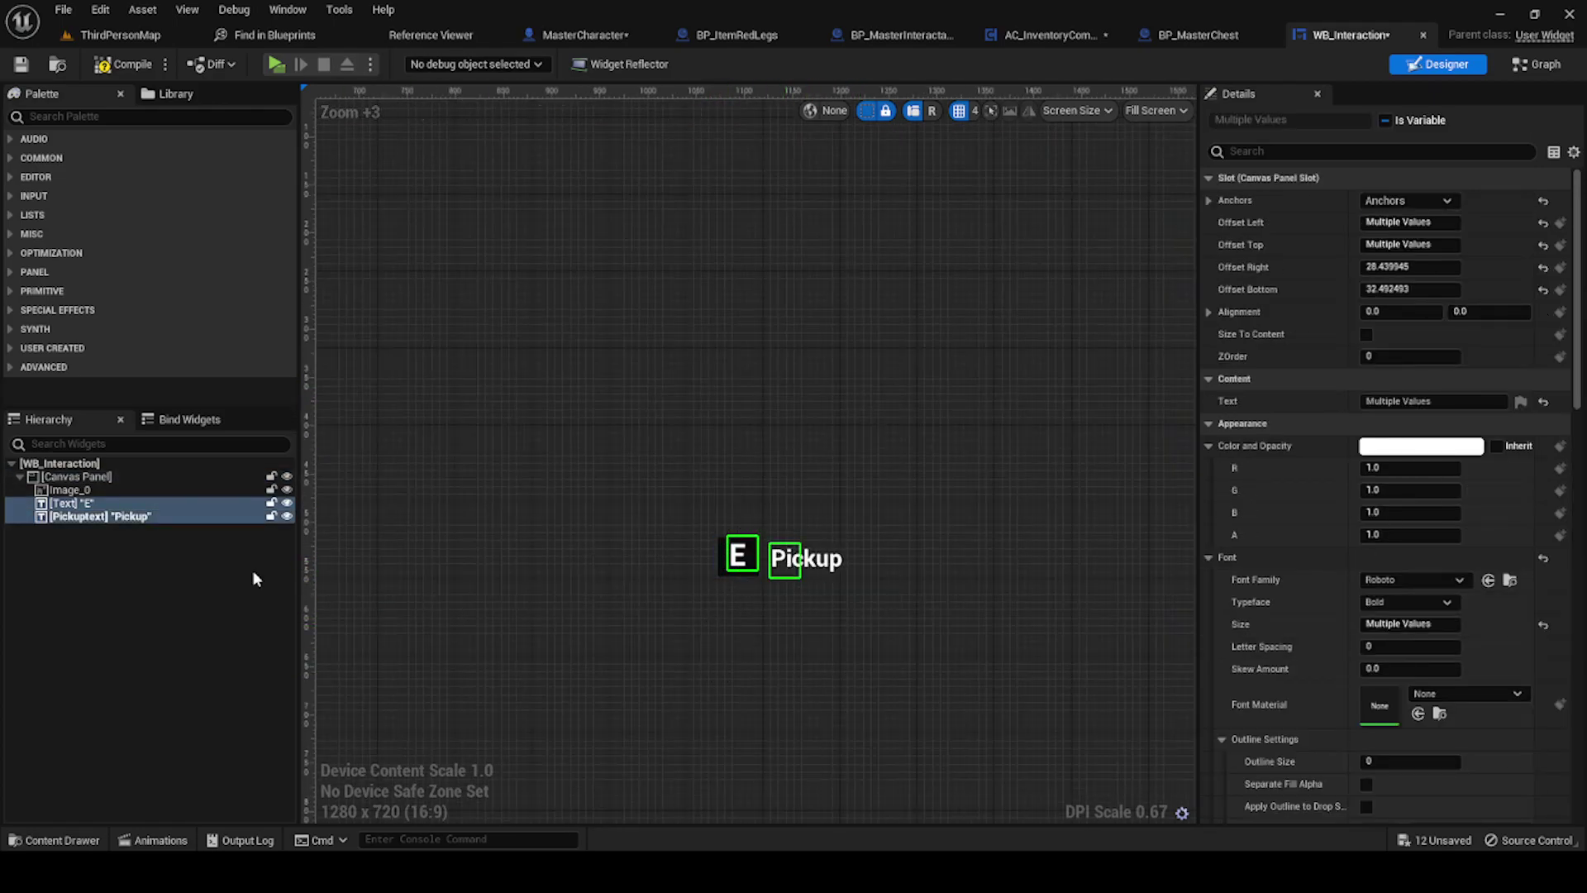
{"action": "left_click", "coordinate": [1386, 121]}
{"action": "left_click", "coordinate": [1551, 72]}
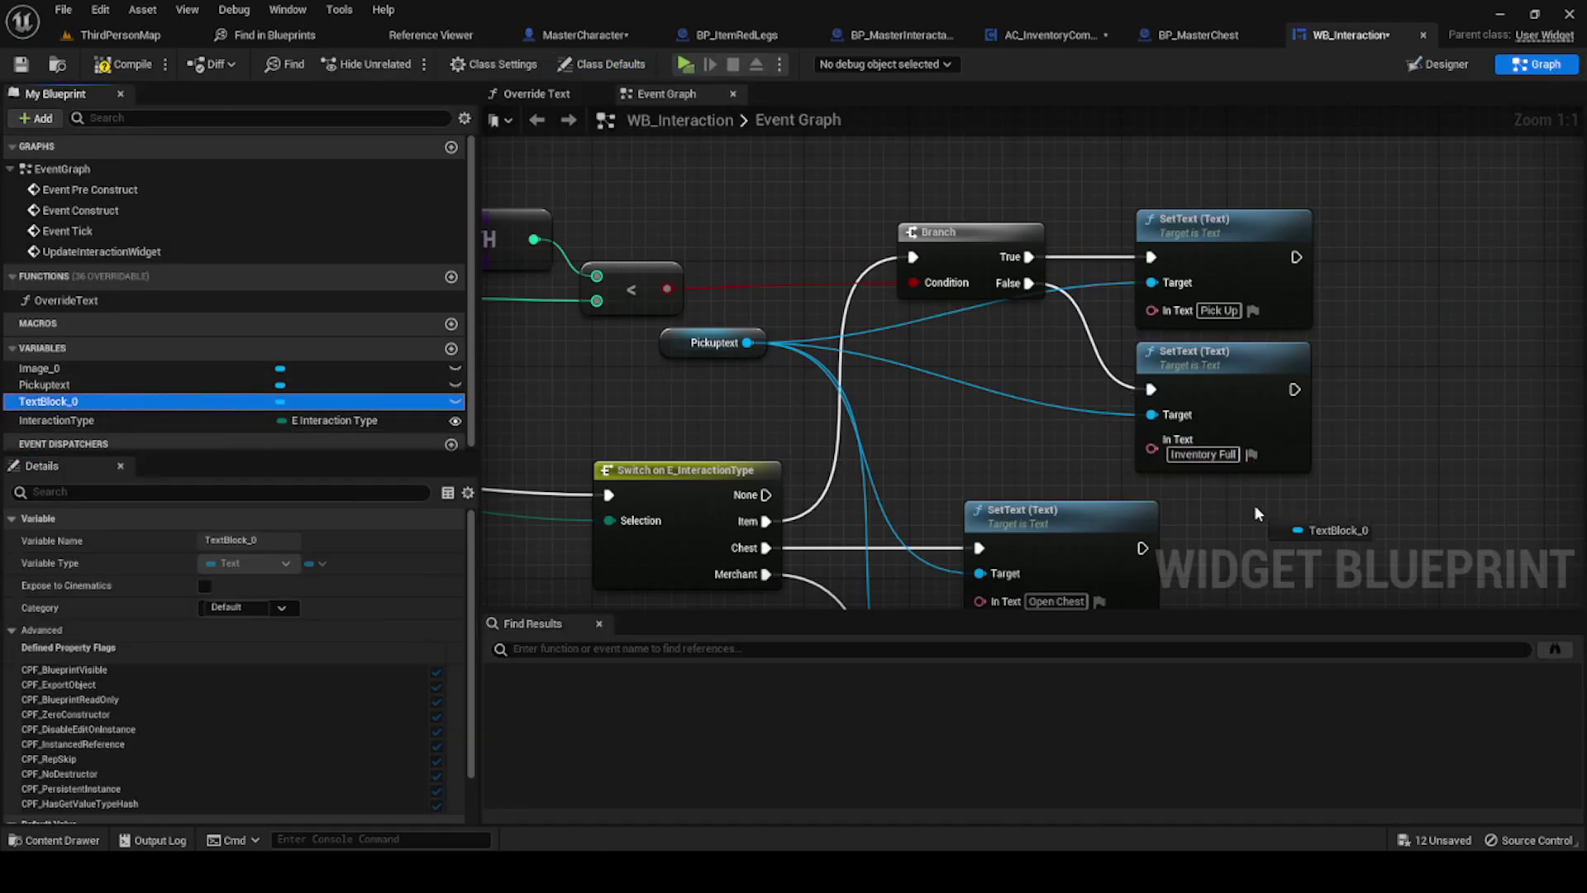
Step: Place TextBlock_0 and Pickuptext getter nodes in the Event Graph, one above the other
{"action": "left_click_drag", "start_coordinate": [50, 401], "coordinate": [1308, 514]}
{"action": "left_click", "coordinate": [1438, 65]}
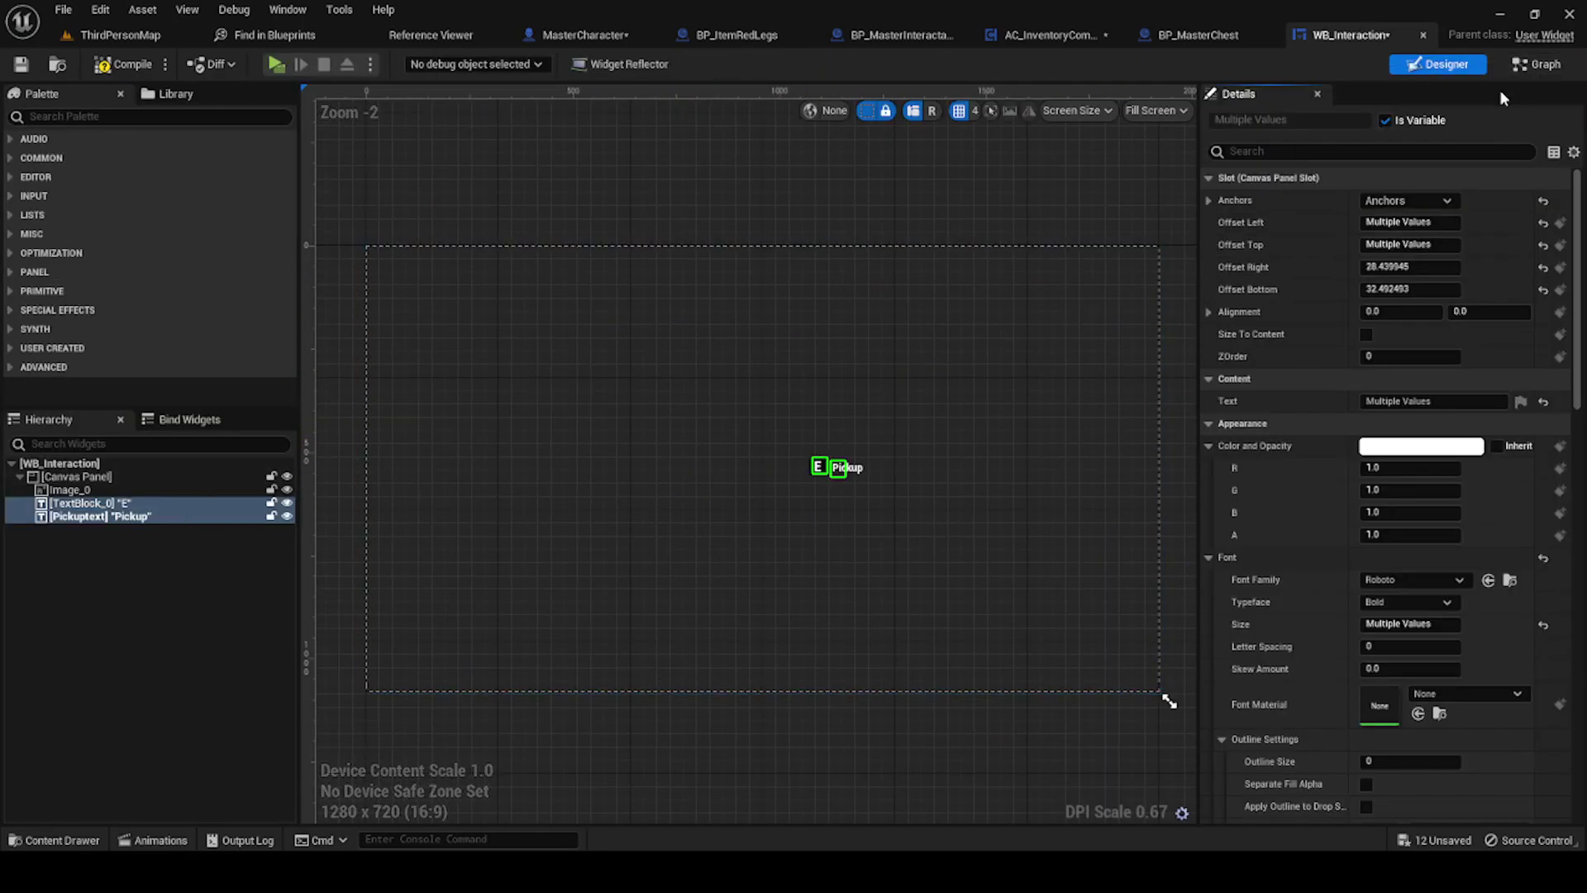
{"action": "left_click", "coordinate": [1531, 72]}
{"action": "left_click", "coordinate": [1292, 523]}
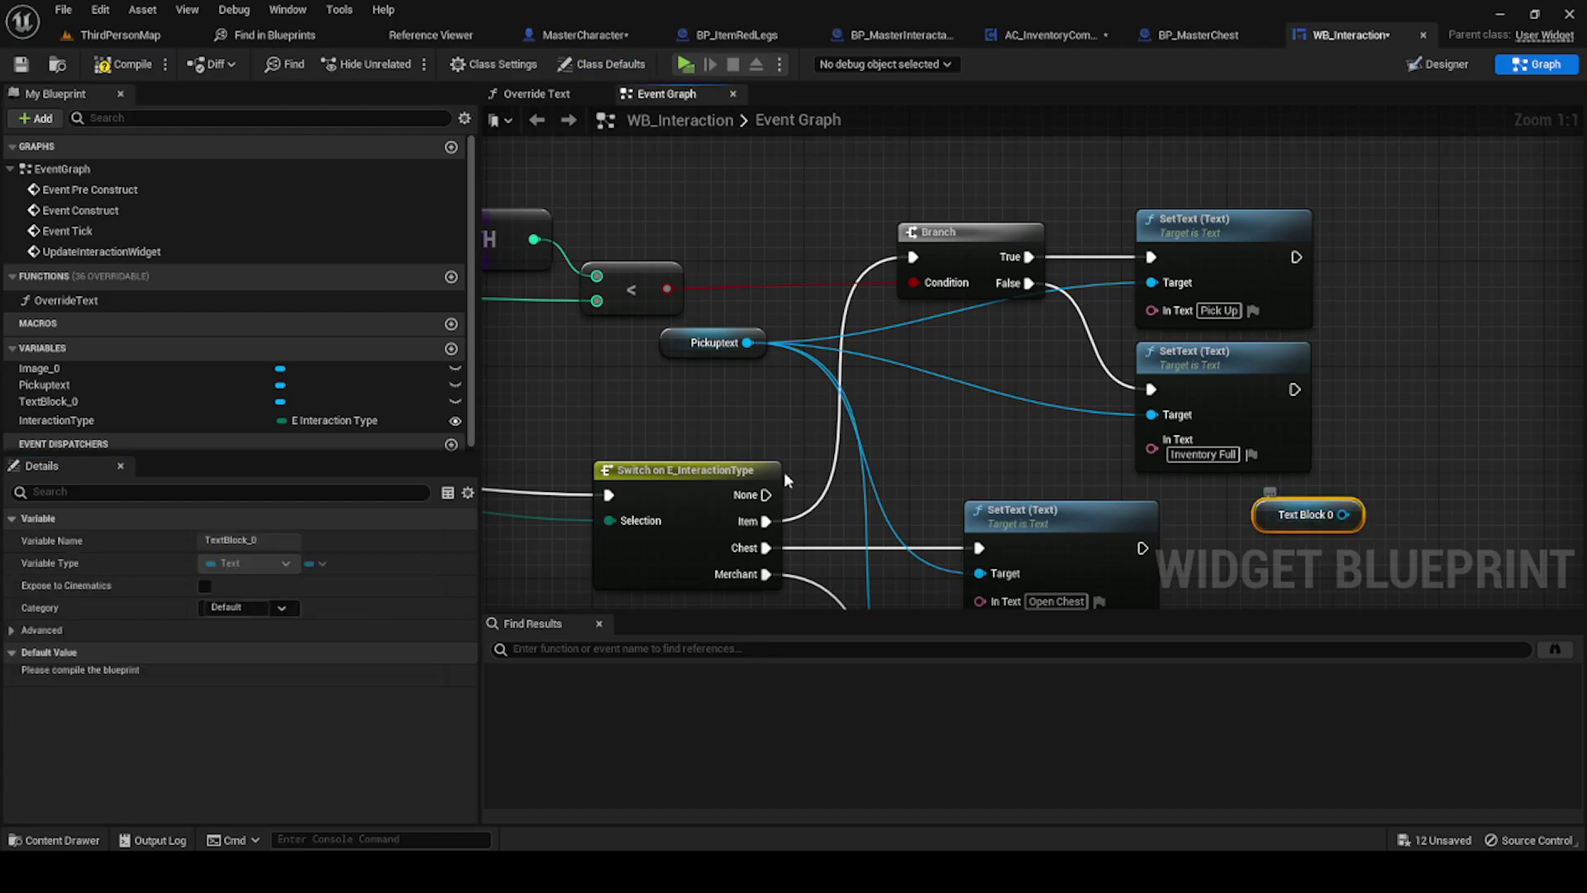
{"action": "right_click_drag", "start_coordinate": [1292, 524], "coordinate": [1058, 483]}
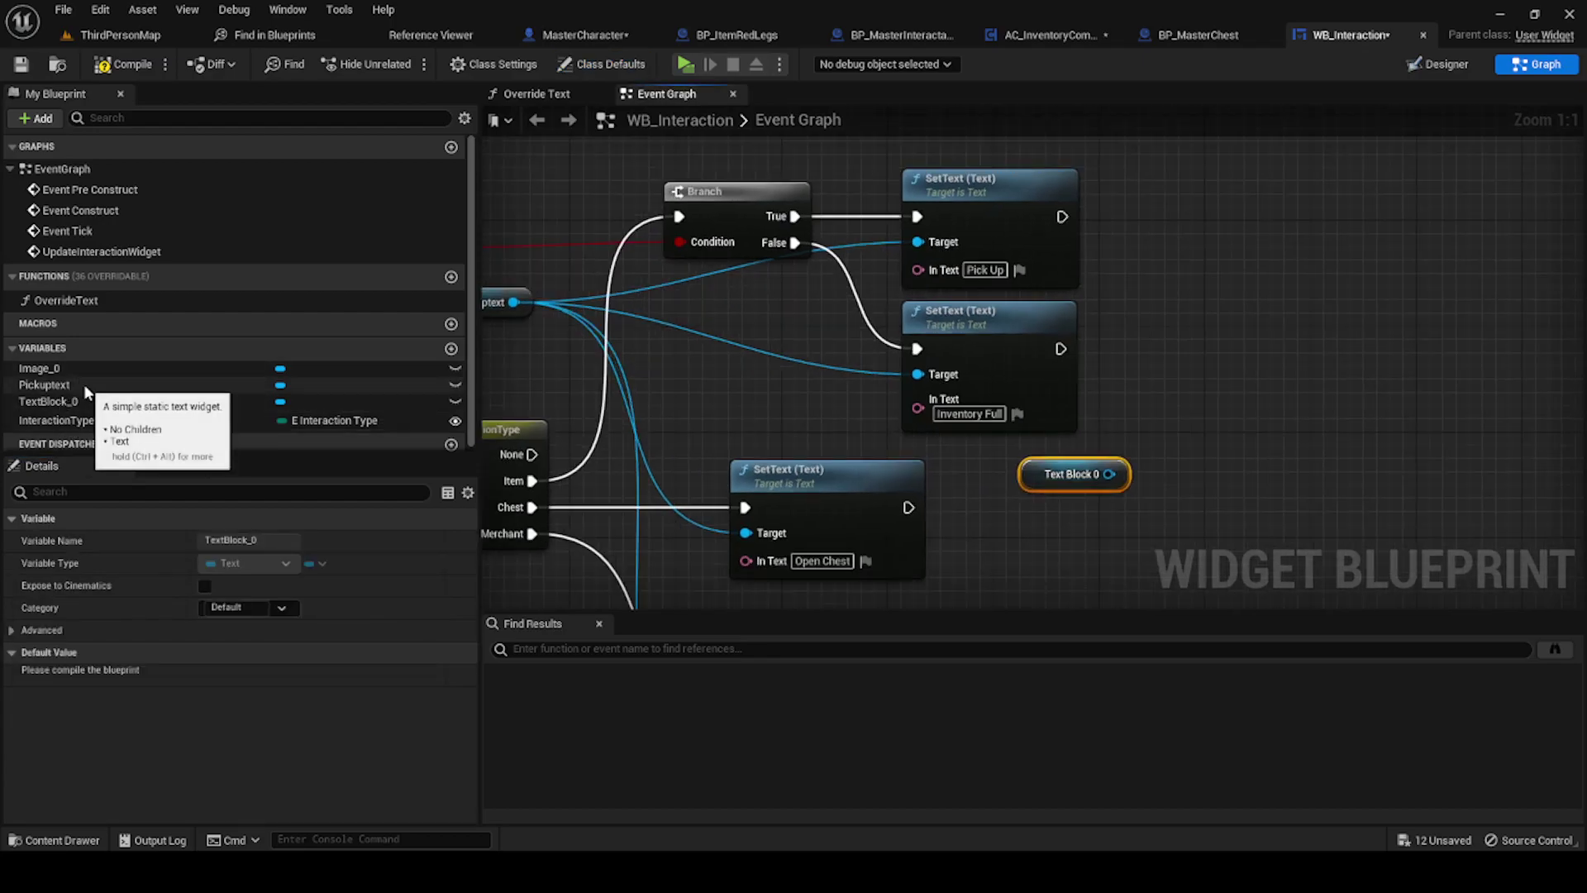
{"action": "left_click_drag", "start_coordinate": [71, 385], "coordinate": [1220, 467], "text": "ctrl"}
{"action": "left_click_drag", "start_coordinate": [1007, 519], "coordinate": [1019, 499], "text": "ctrl"}
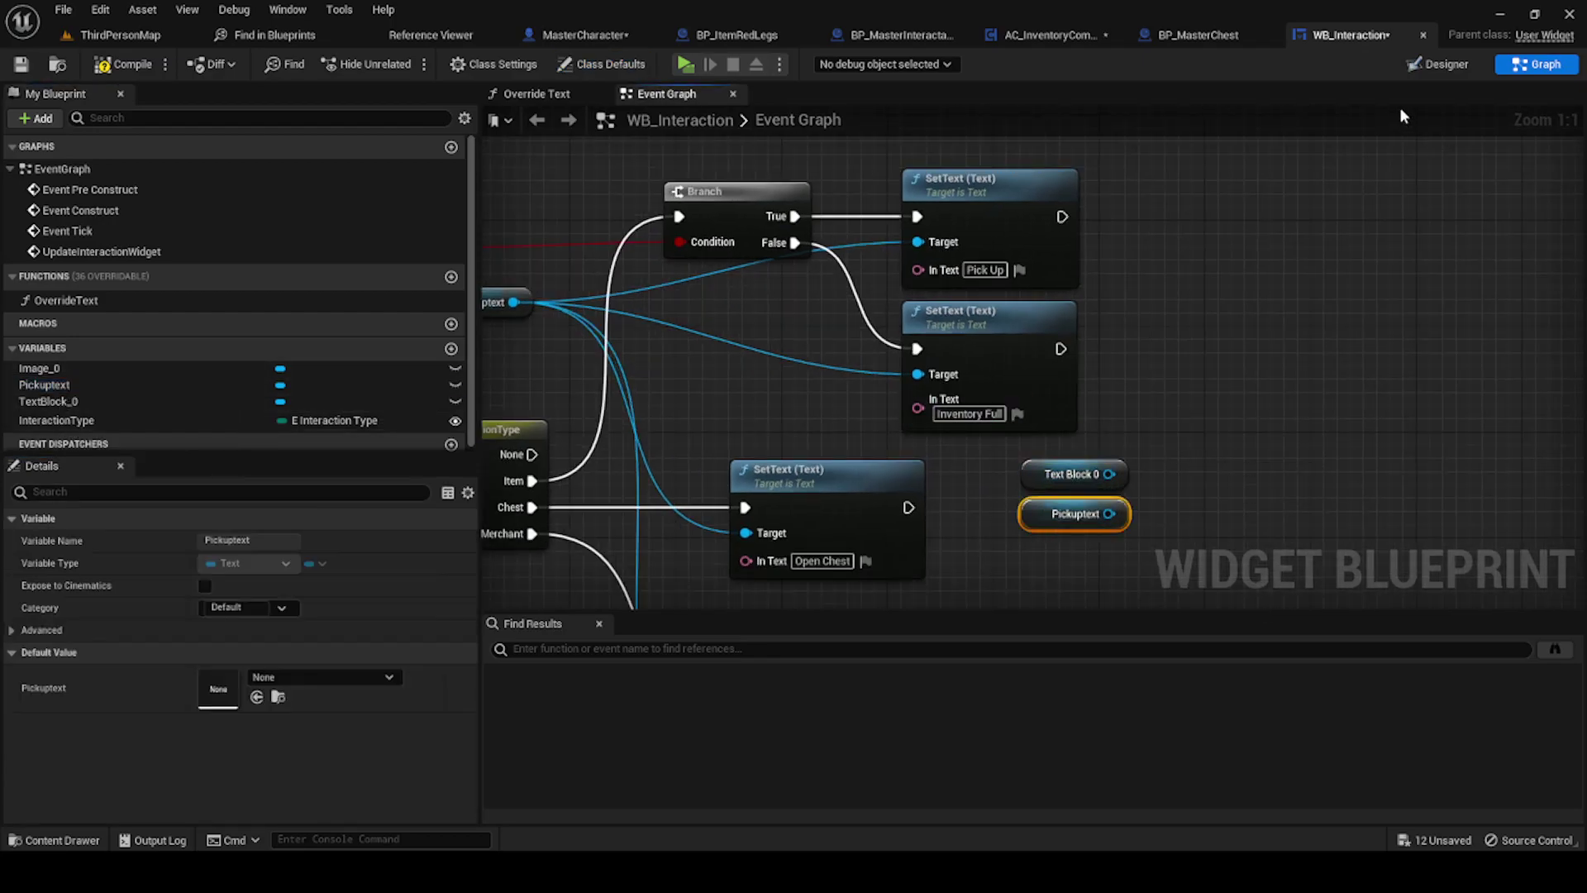
Step: Rename the TextBlock_0 widget to HotkeyText in the Hierarchy and return to the Graph
{"action": "left_click", "coordinate": [1428, 62]}
{"action": "left_click", "coordinate": [113, 504]}
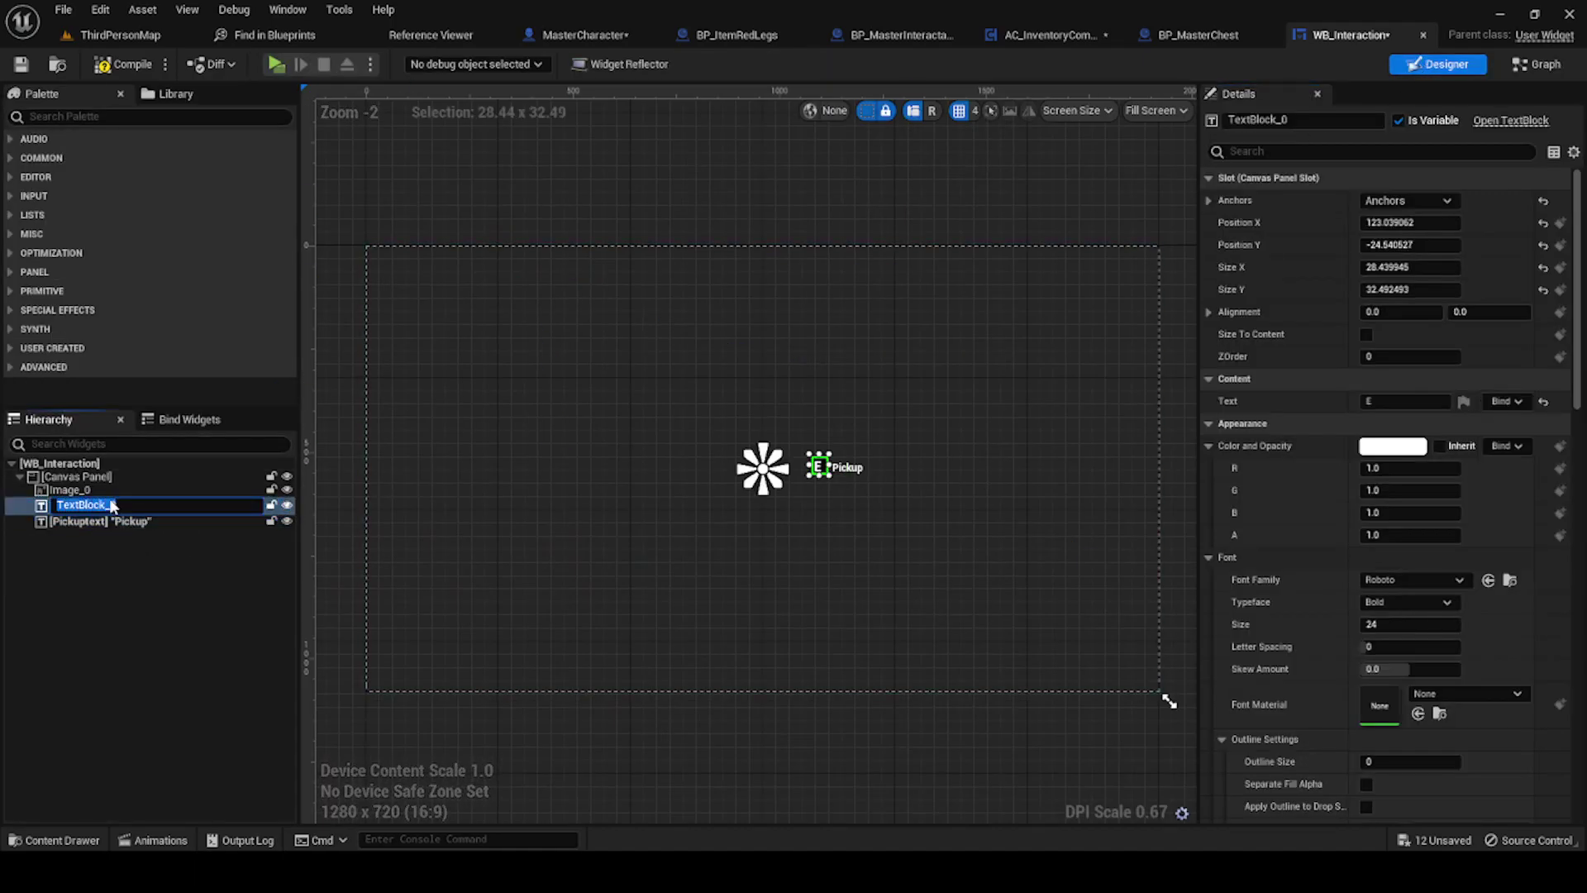
{"action": "type", "text": "H"}
{"action": "type", "text": "otkeyText"}
{"action": "key", "text": "Return"}
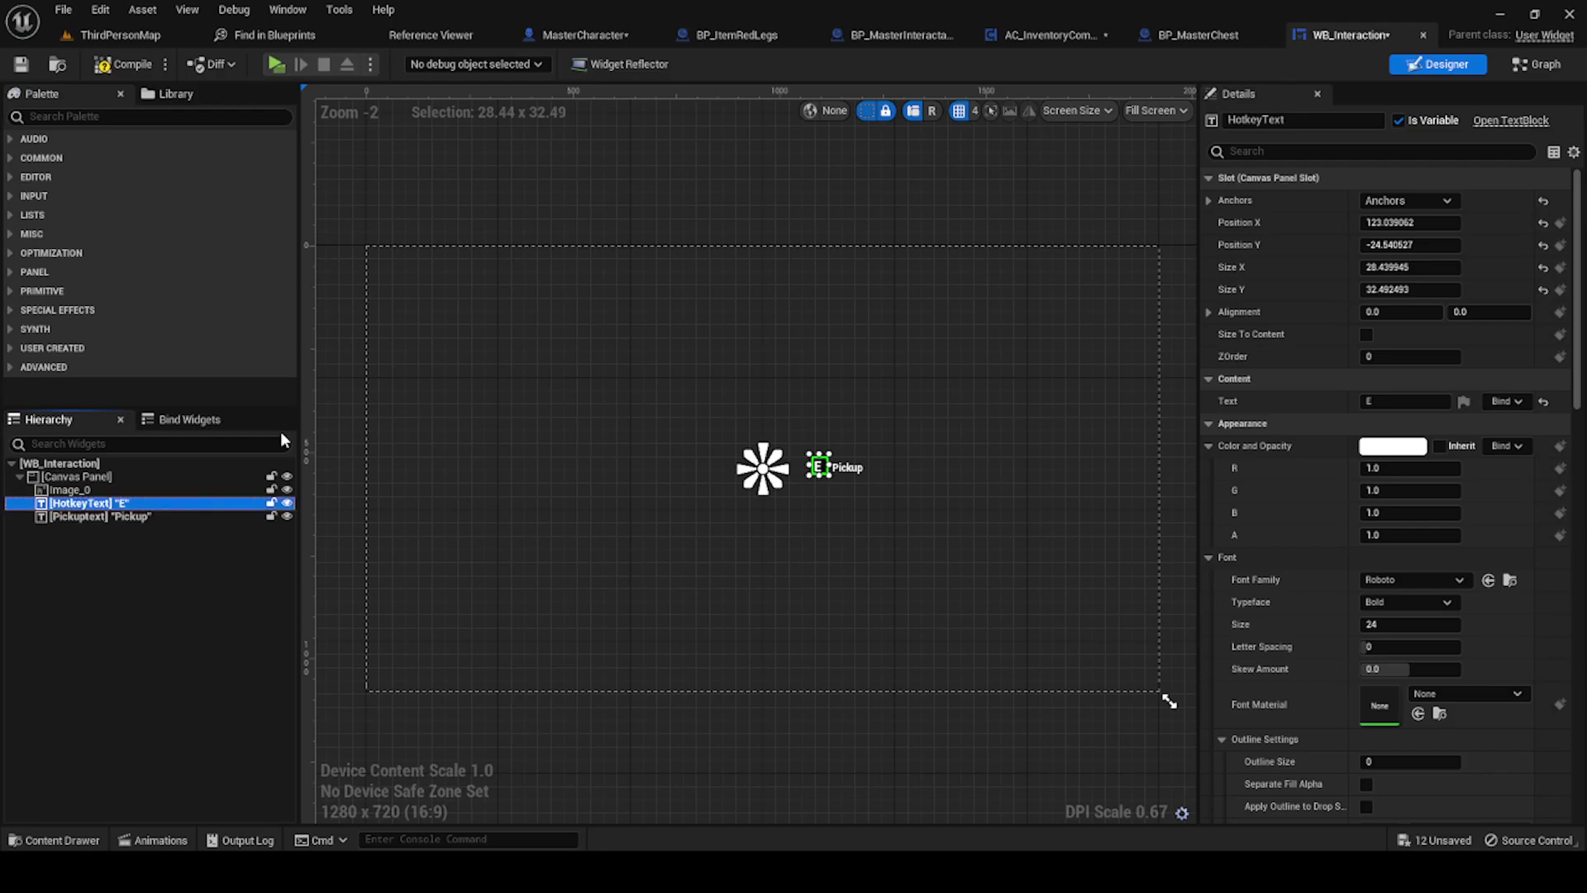
{"action": "left_click", "coordinate": [1528, 64]}
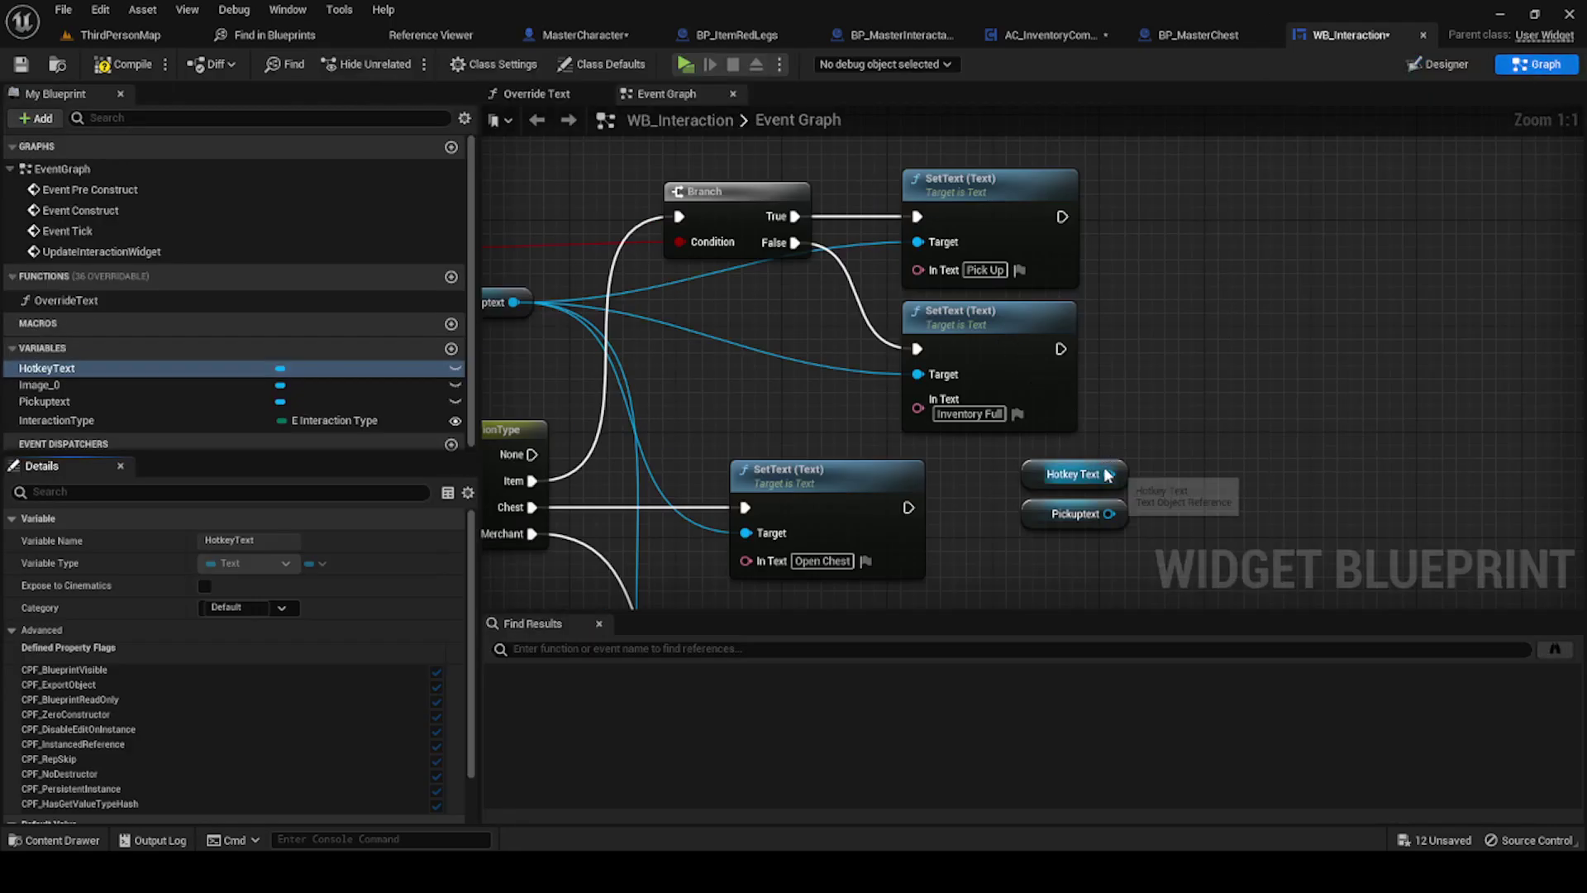
Step: Add a Set Color and Opacity node targeting Hotkey Text and Pickuptext, deleting a mistaken setter
{"action": "left_click_drag", "start_coordinate": [1107, 475], "coordinate": [1182, 486]}
{"action": "type", "text": "set color and"}
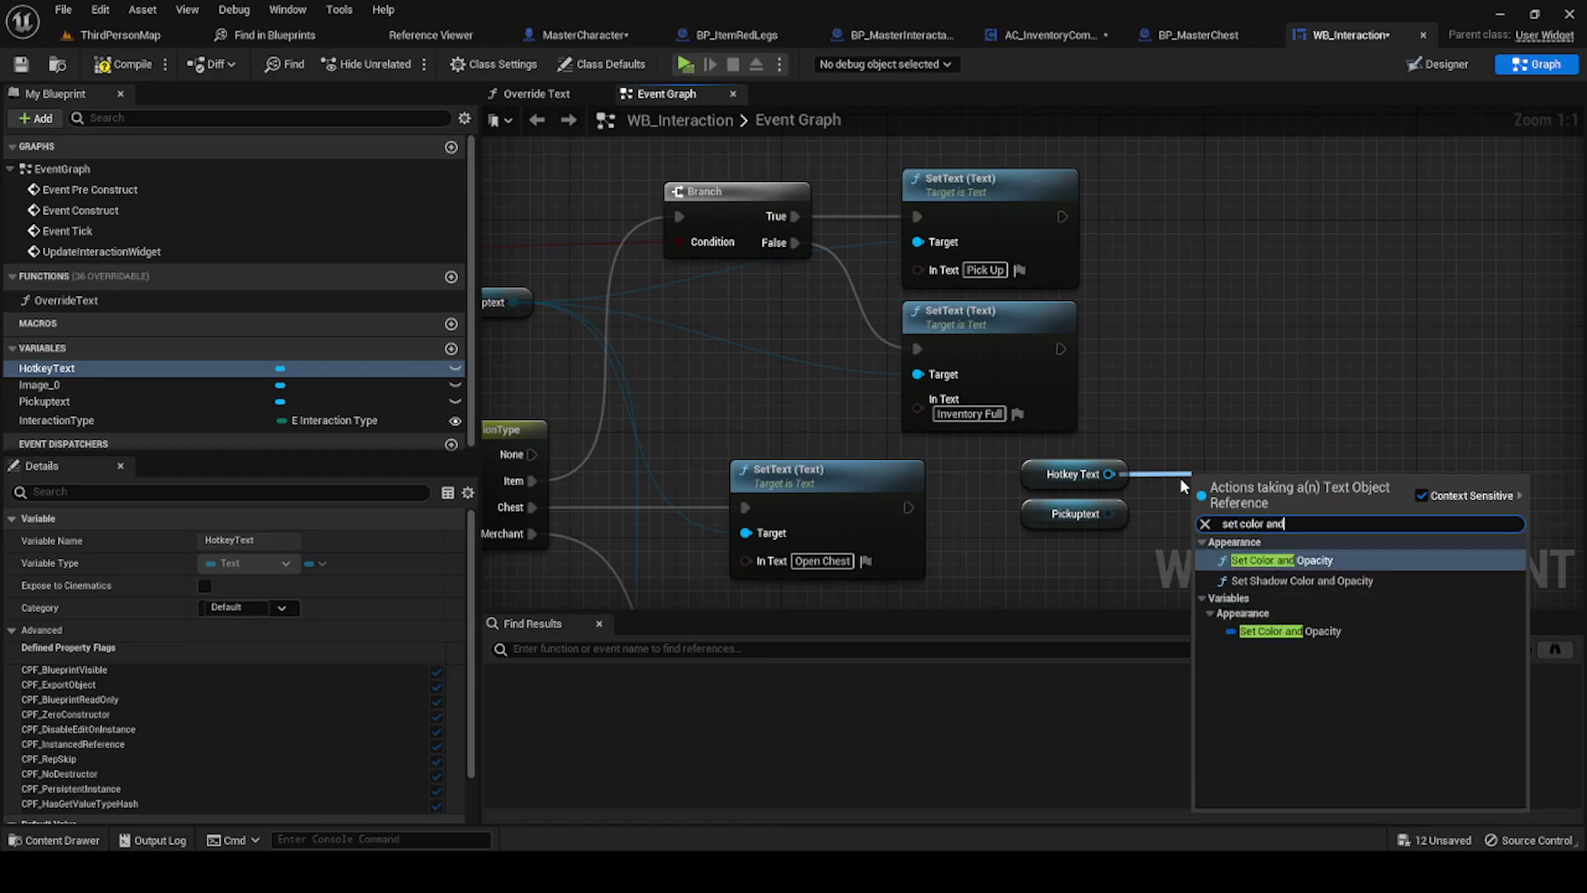
{"action": "left_click", "coordinate": [1281, 559]}
{"action": "left_click_drag", "start_coordinate": [1110, 514], "coordinate": [1196, 546]}
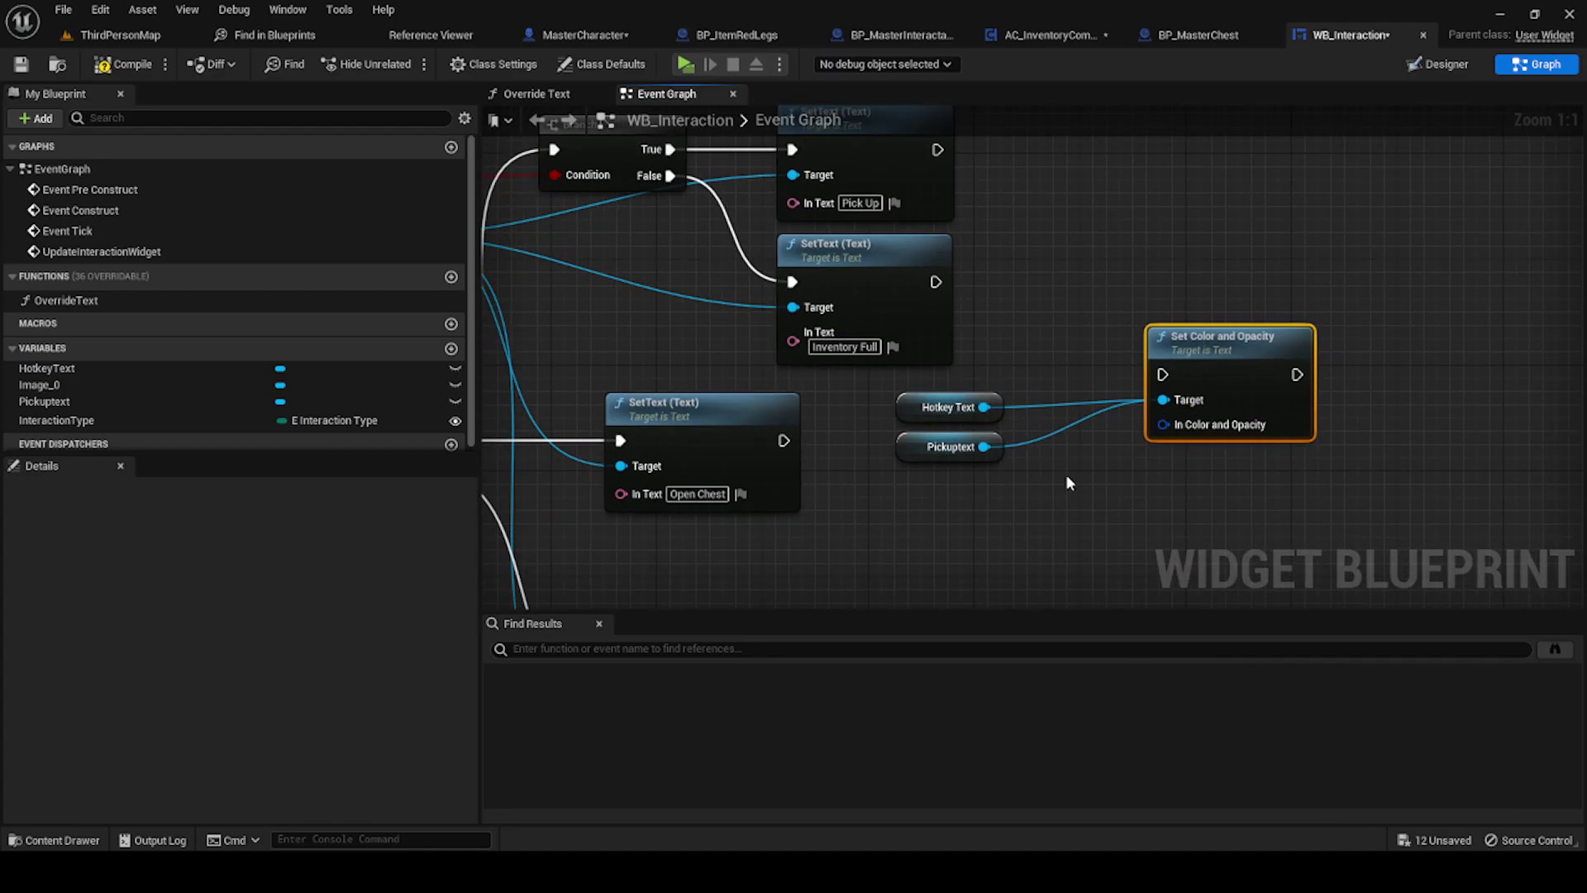
{"action": "left_click_drag", "start_coordinate": [985, 407], "coordinate": [1028, 453]}
{"action": "type", "text": "set"}
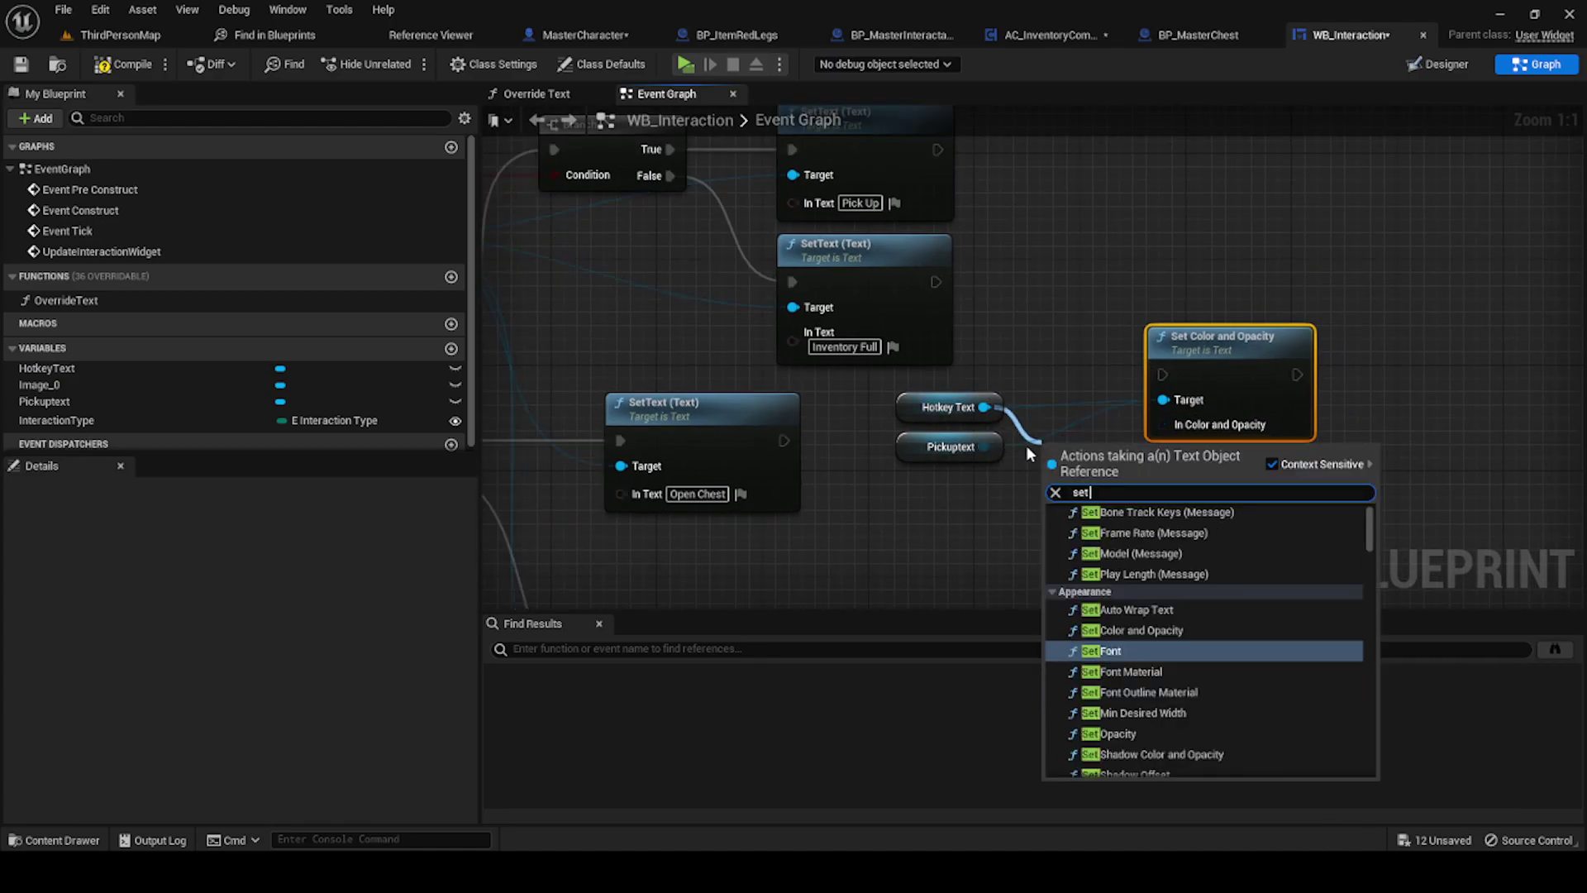
{"action": "type", "text": " colo"}
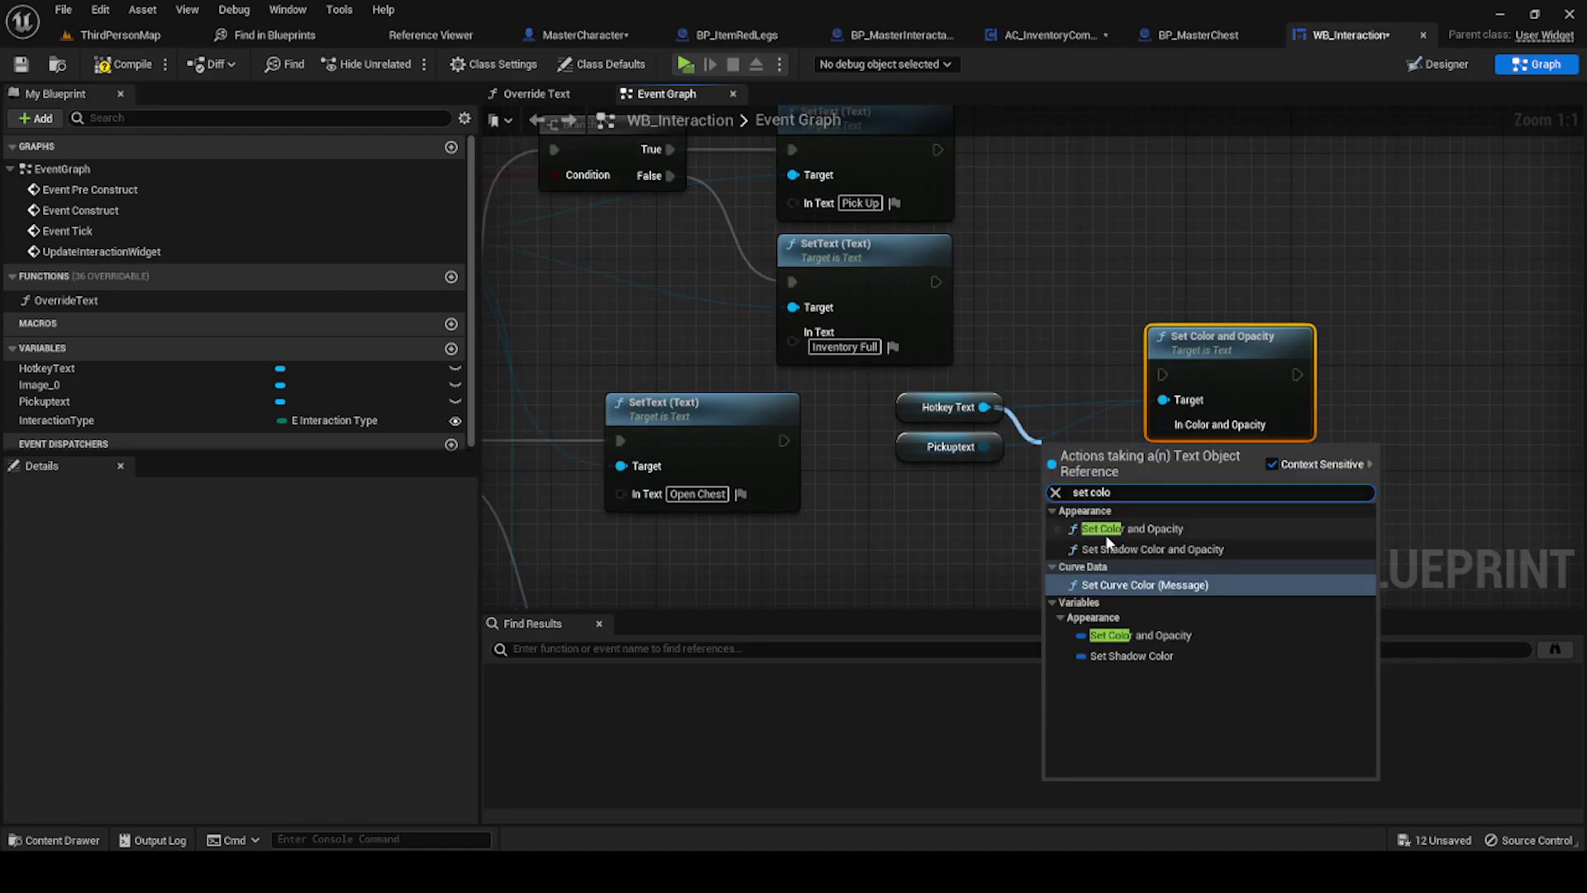
{"action": "left_click", "coordinate": [1140, 634]}
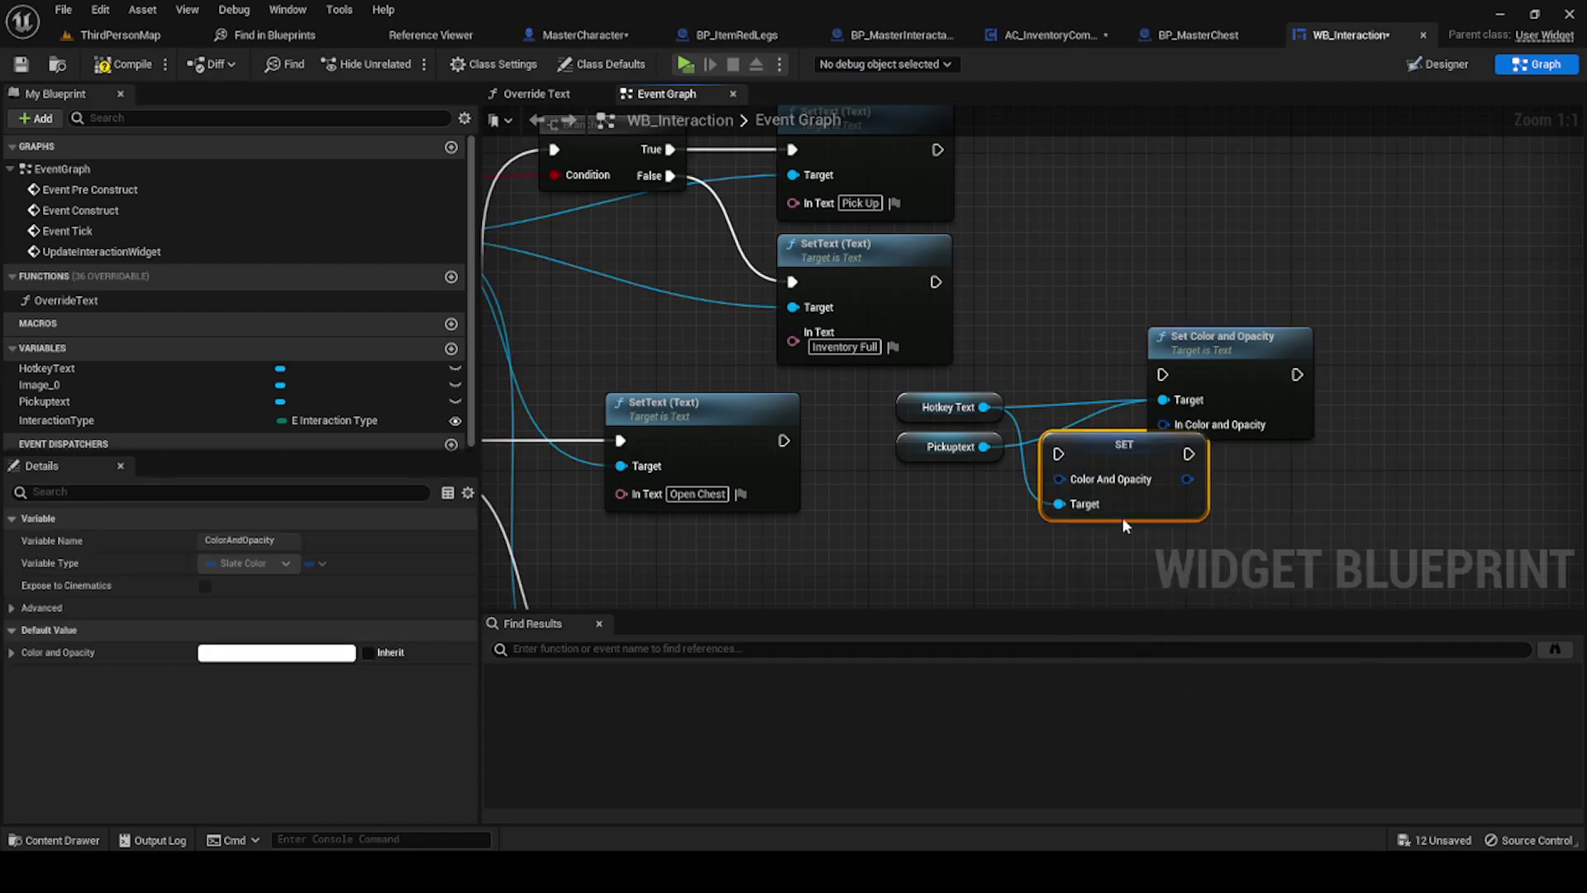
{"action": "key", "text": "Delete"}
Step: Feed a red Make SlateColor into the node and run it after the Inventory Full SetText
{"action": "mouse_move", "coordinate": [1164, 424]}
{"action": "left_mouse_down"}
{"action": "mouse_move", "coordinate": [1099, 471]}
{"action": "mouse_move", "coordinate": [860, 481]}
{"action": "mouse_move", "coordinate": [1103, 281]}
{"action": "left_mouse_up"}
{"action": "type", "text": "make"}
{"action": "key", "text": "Return"}
{"action": "scroll", "coordinate": [1015, 459], "scroll_direction": "down", "scroll_amount": 3}
{"action": "left_click", "coordinate": [1104, 281]}
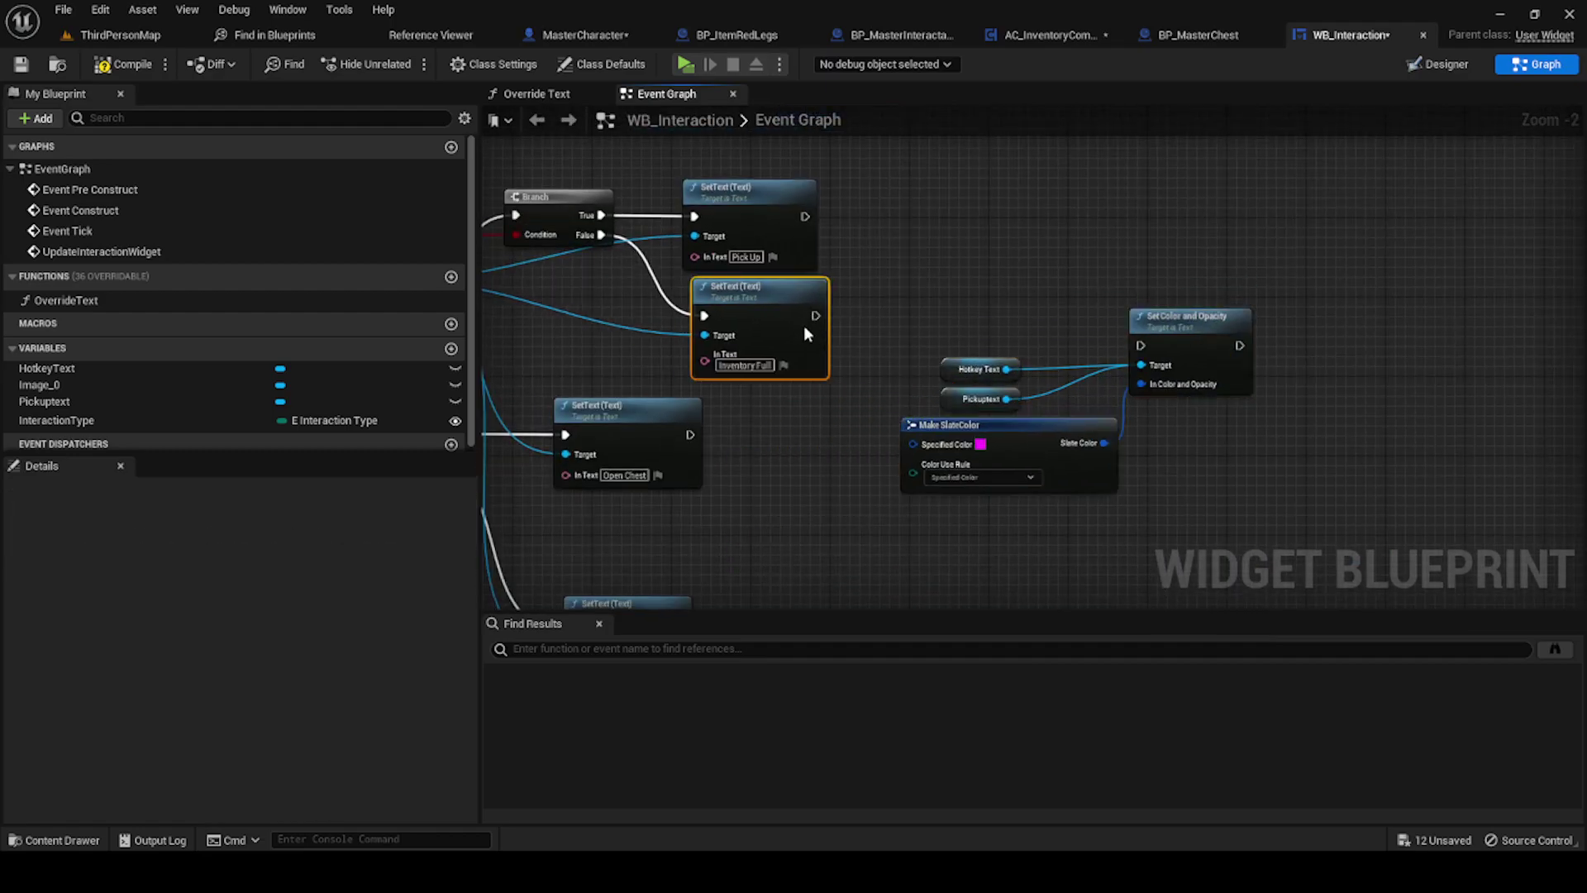
{"action": "left_click", "coordinate": [795, 326]}
{"action": "mouse_move", "coordinate": [806, 315]}
{"action": "left_mouse_down"}
{"action": "mouse_move", "coordinate": [1116, 357]}
{"action": "mouse_move", "coordinate": [1231, 291]}
{"action": "left_mouse_up"}
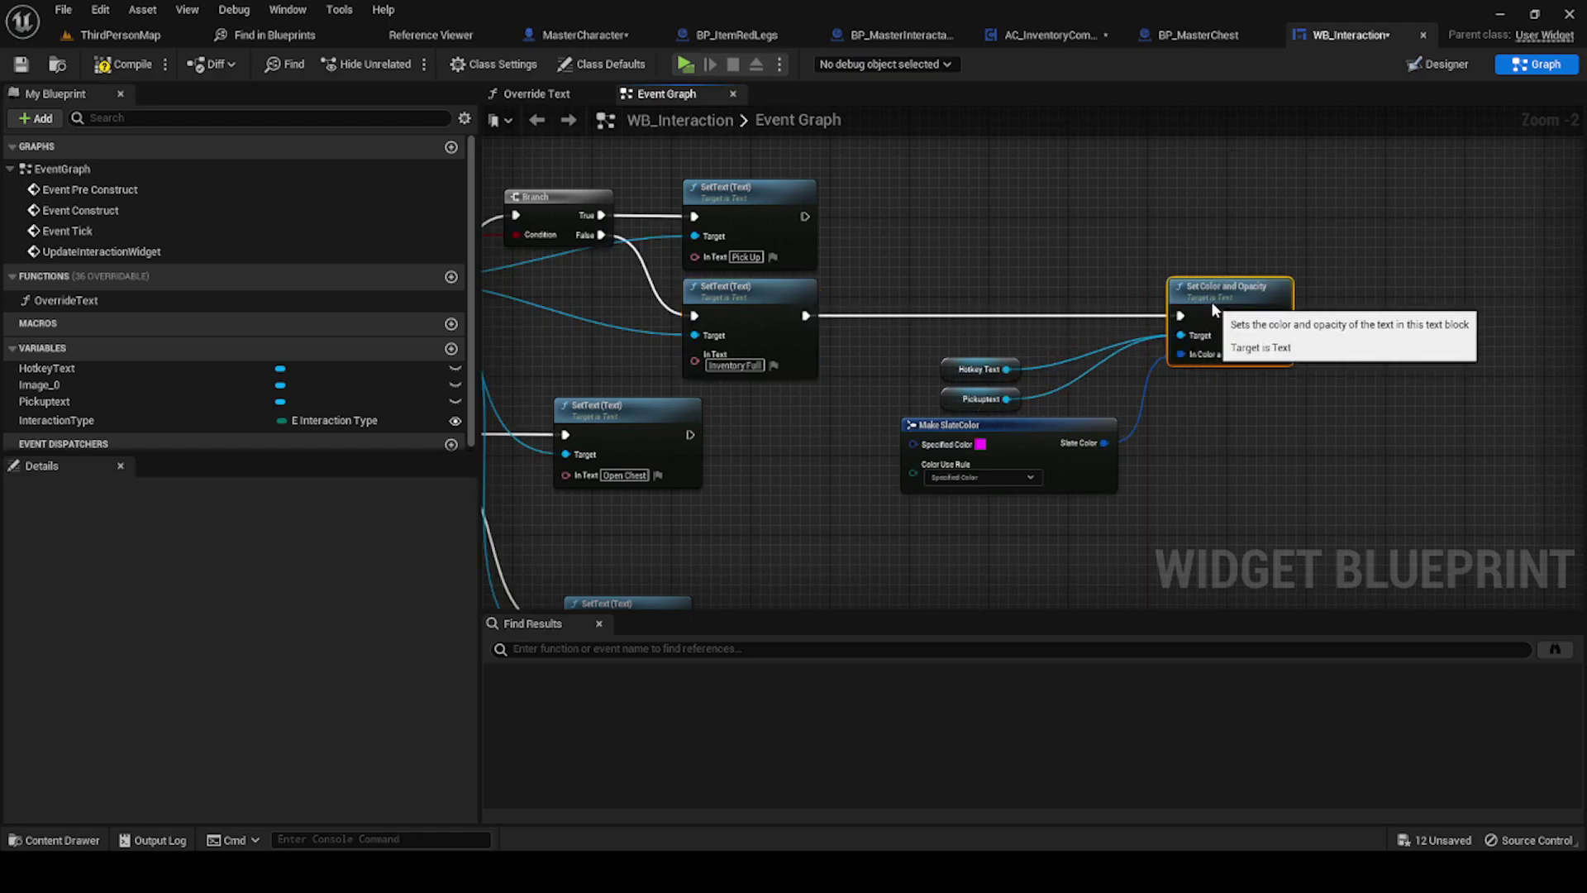
{"action": "left_click", "coordinate": [980, 447]}
{"action": "left_click_drag", "start_coordinate": [1109, 587], "coordinate": [1252, 554]}
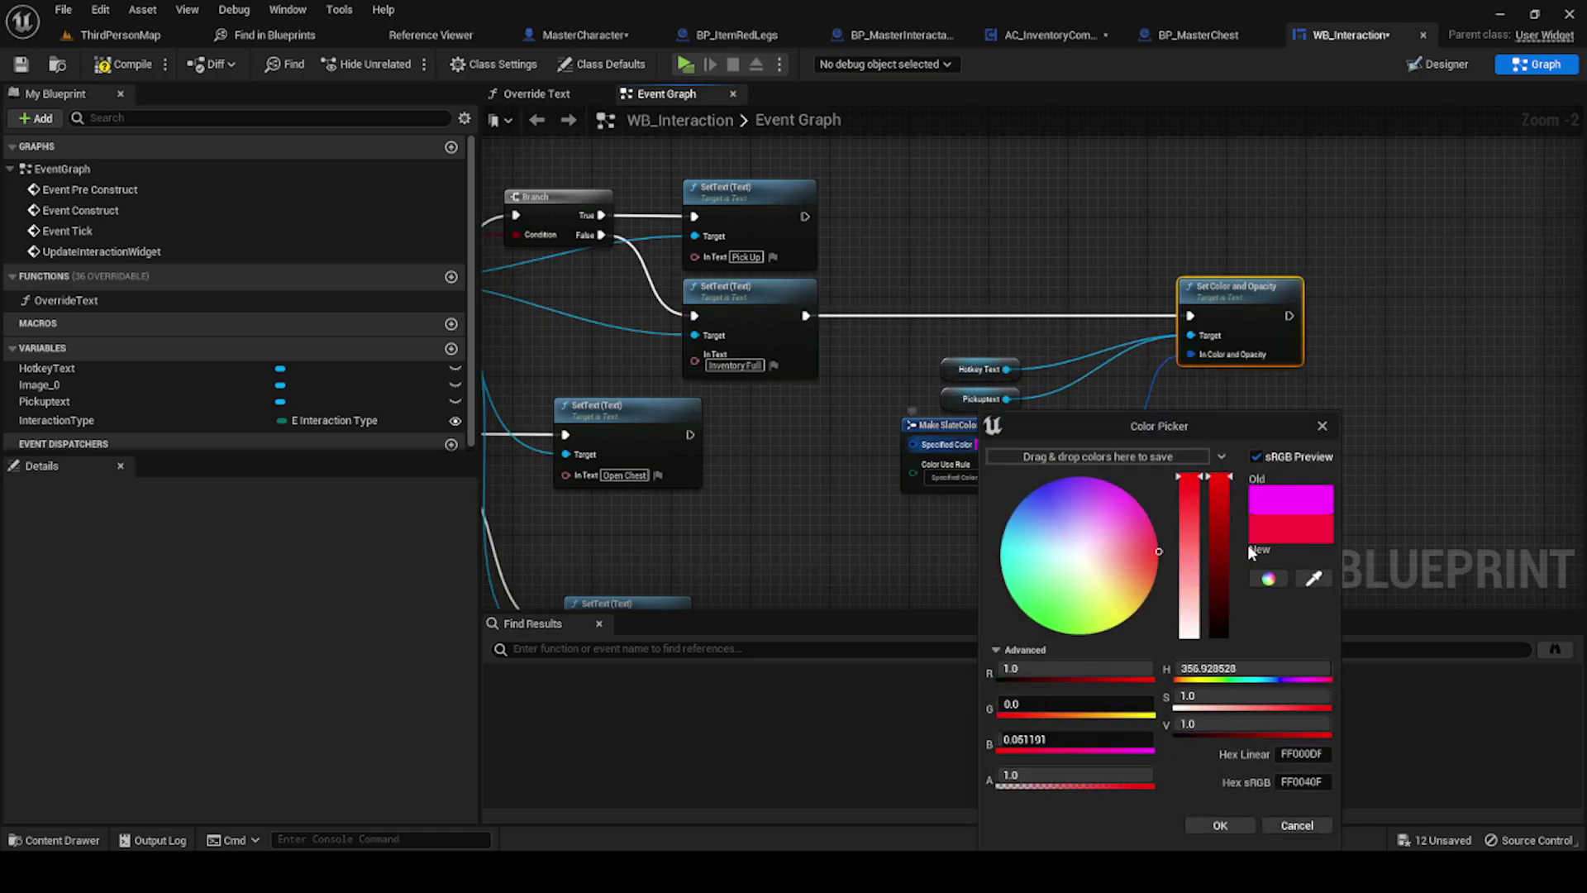
{"action": "left_click", "coordinate": [1221, 826]}
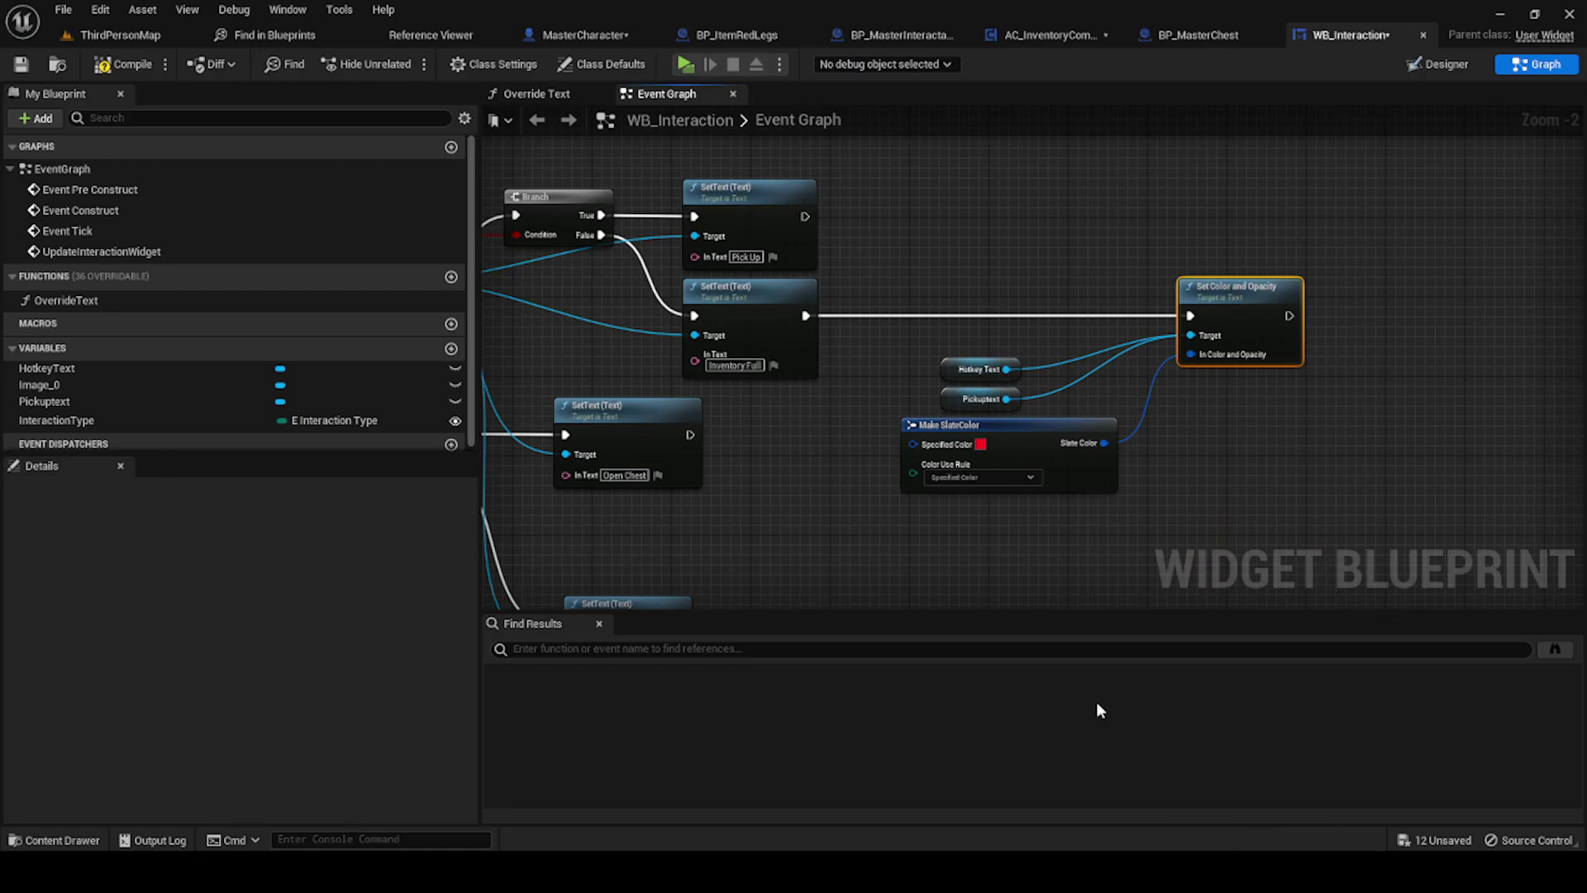
Step: Paste a copy of the colour-setting nodes near UpdateInteractionWidget, shifting the event left
{"action": "left_click_drag", "start_coordinate": [1074, 239], "coordinate": [975, 430]}
{"action": "mouse_move", "coordinate": [976, 430]}
{"action": "right_mouse_down"}
{"action": "mouse_move", "coordinate": [798, 436]}
{"action": "mouse_move", "coordinate": [812, 442]}
{"action": "right_mouse_up"}
{"action": "key", "text": "ctrl+v"}
{"action": "mouse_move", "coordinate": [909, 285]}
{"action": "left_mouse_down"}
{"action": "mouse_move", "coordinate": [768, 283]}
{"action": "mouse_move", "coordinate": [1010, 382]}
{"action": "mouse_move", "coordinate": [1055, 309]}
{"action": "mouse_move", "coordinate": [1248, 311]}
{"action": "left_mouse_up"}
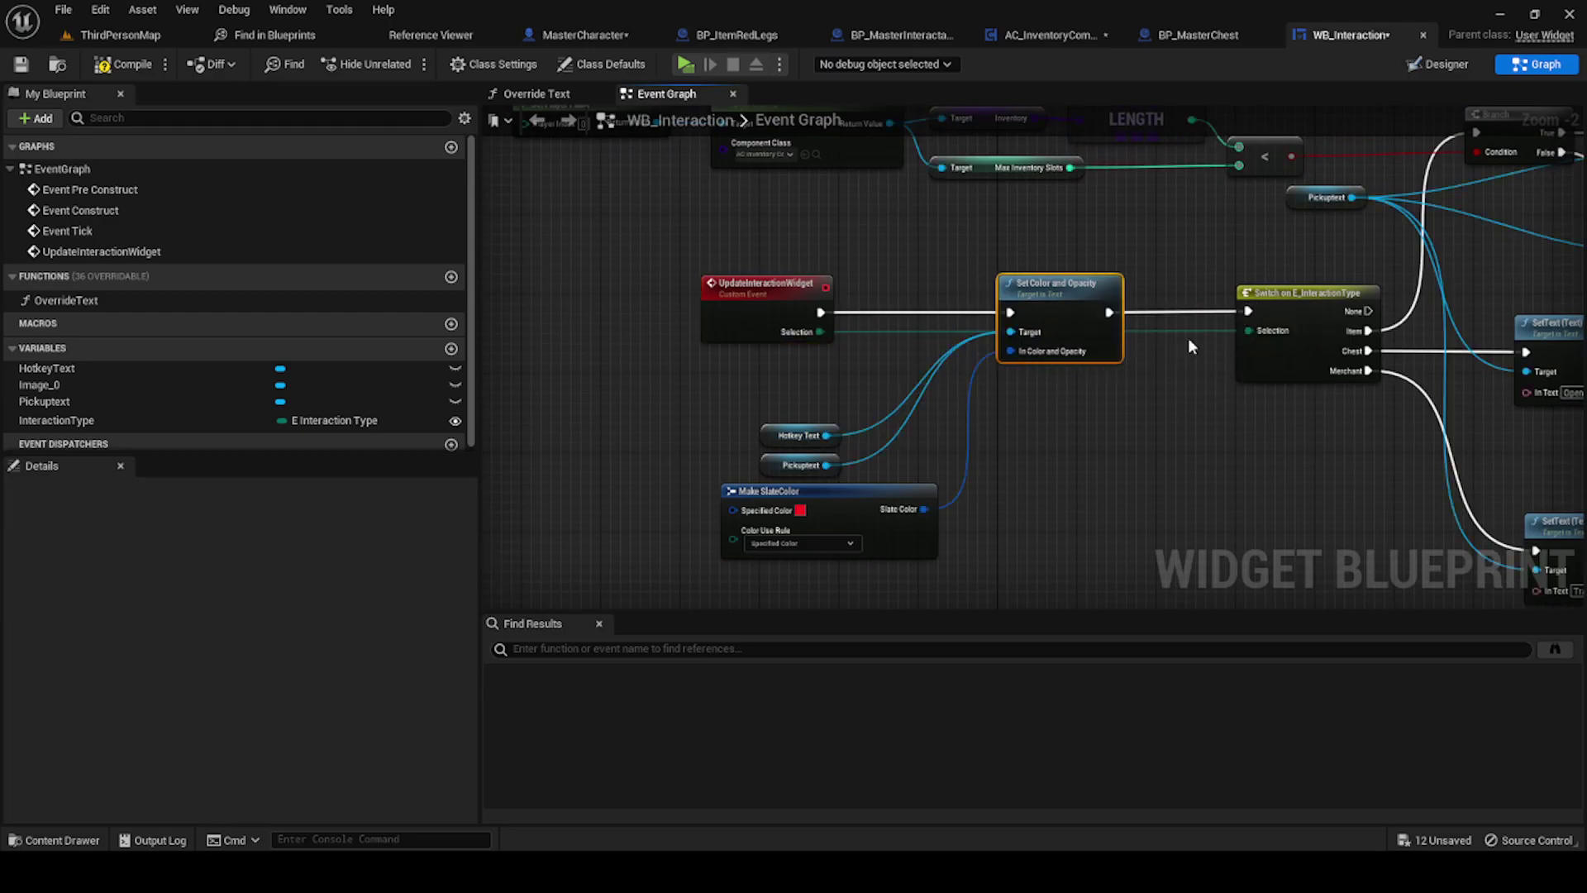
Step: Change the pasted Make SlateColor's specified colour to white
{"action": "left_click", "coordinate": [800, 510]}
{"action": "left_click_drag", "start_coordinate": [1016, 479], "coordinate": [1015, 637]}
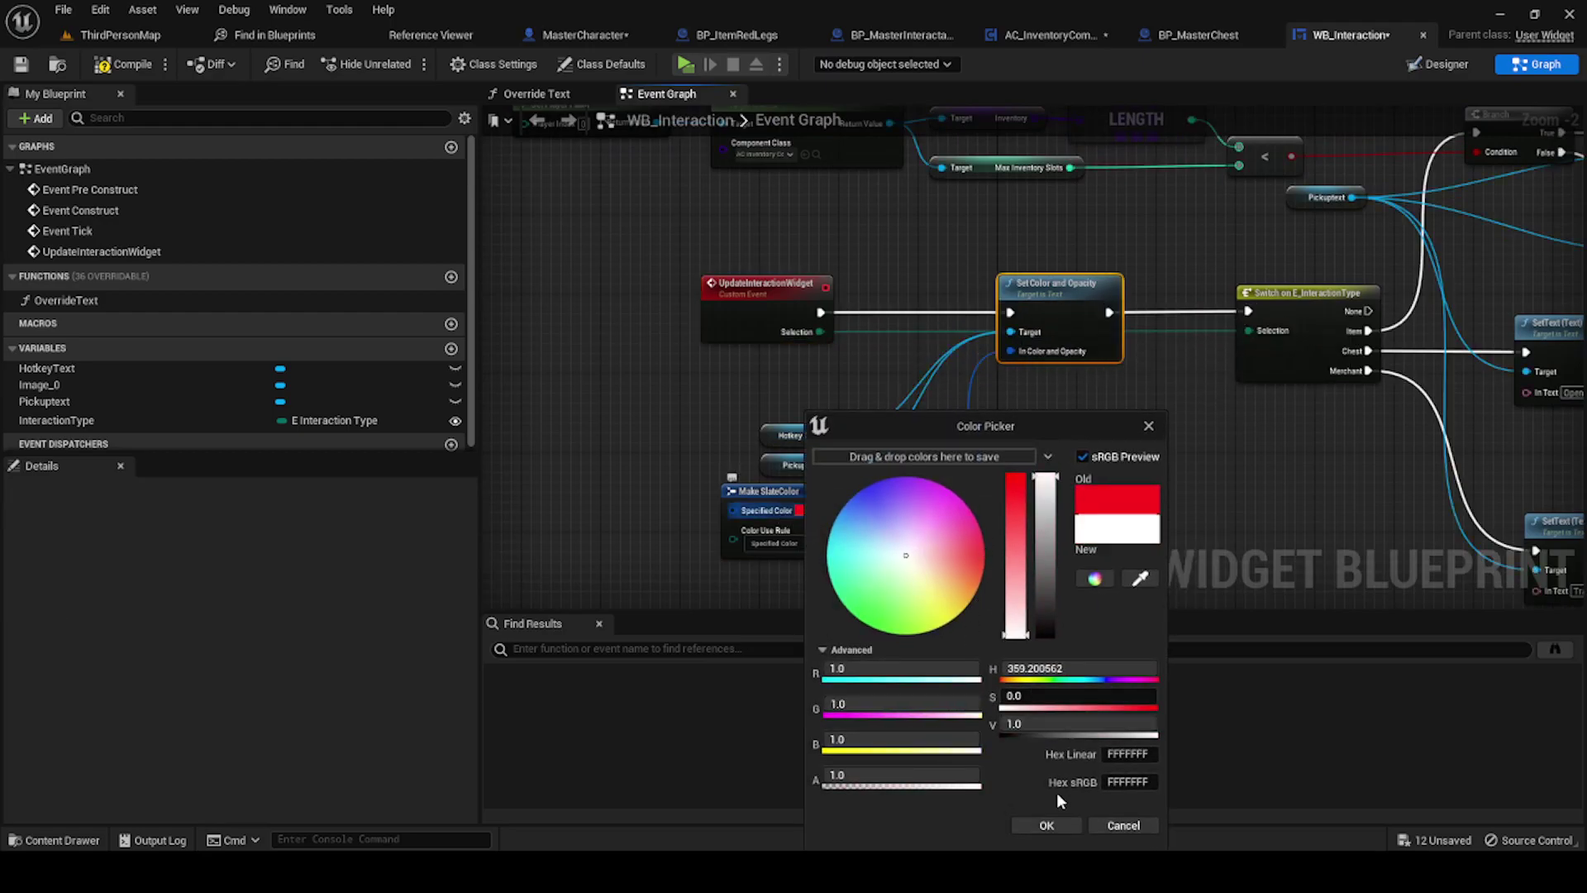
{"action": "left_click", "coordinate": [1046, 825]}
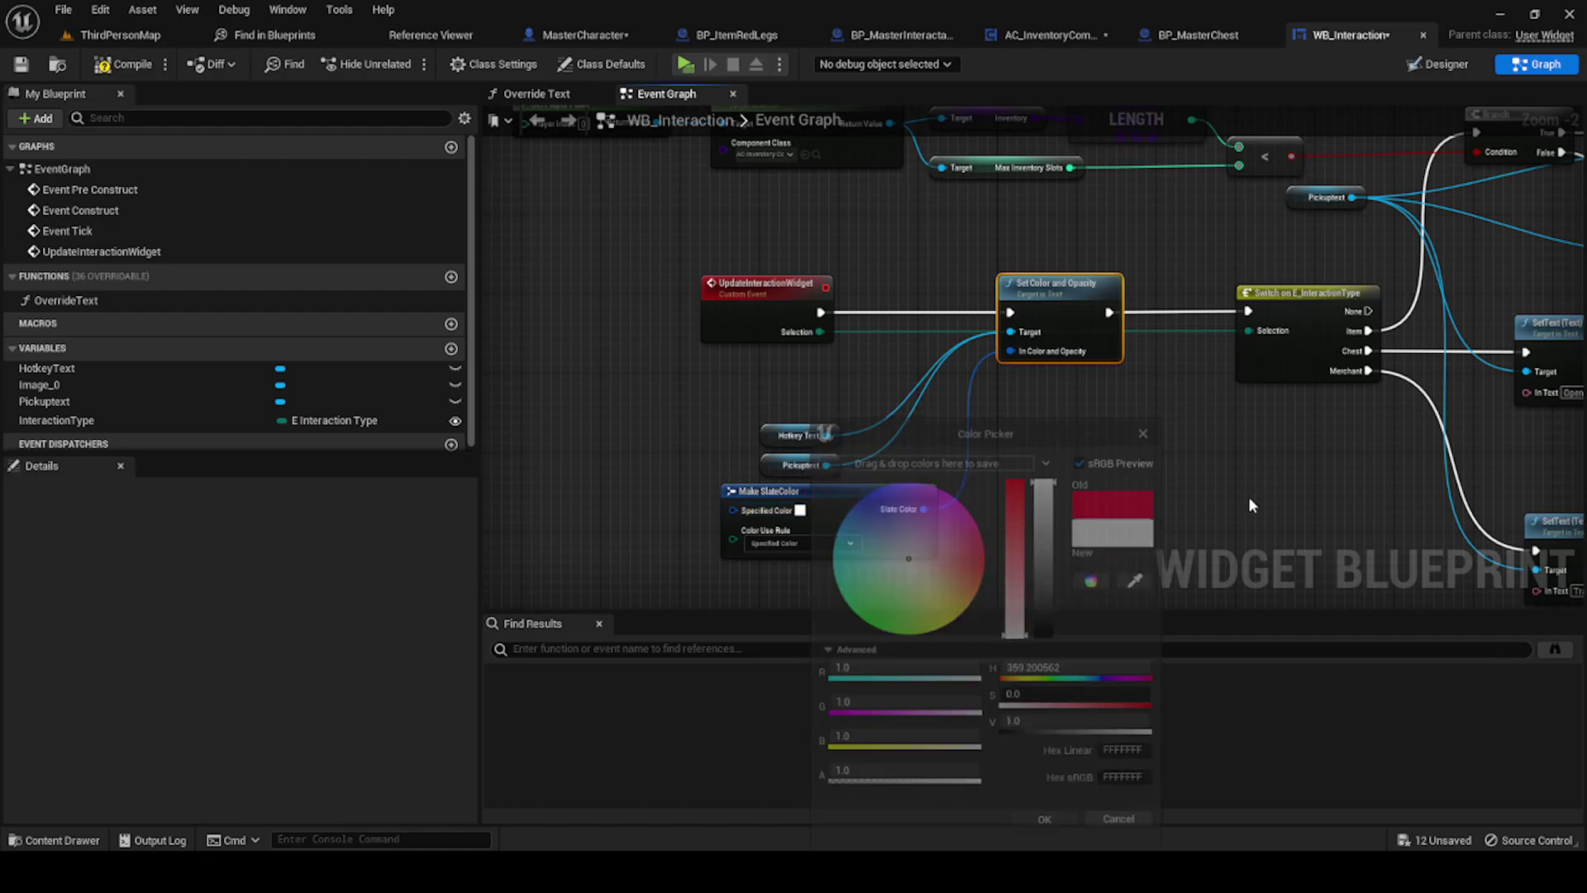
Step: Review the Switch and Branch nodes, then save all modified assets via File > Save All
{"action": "right_click_drag", "start_coordinate": [1118, 418], "coordinate": [754, 440]}
{"action": "right_click_drag", "start_coordinate": [1138, 249], "coordinate": [896, 302]}
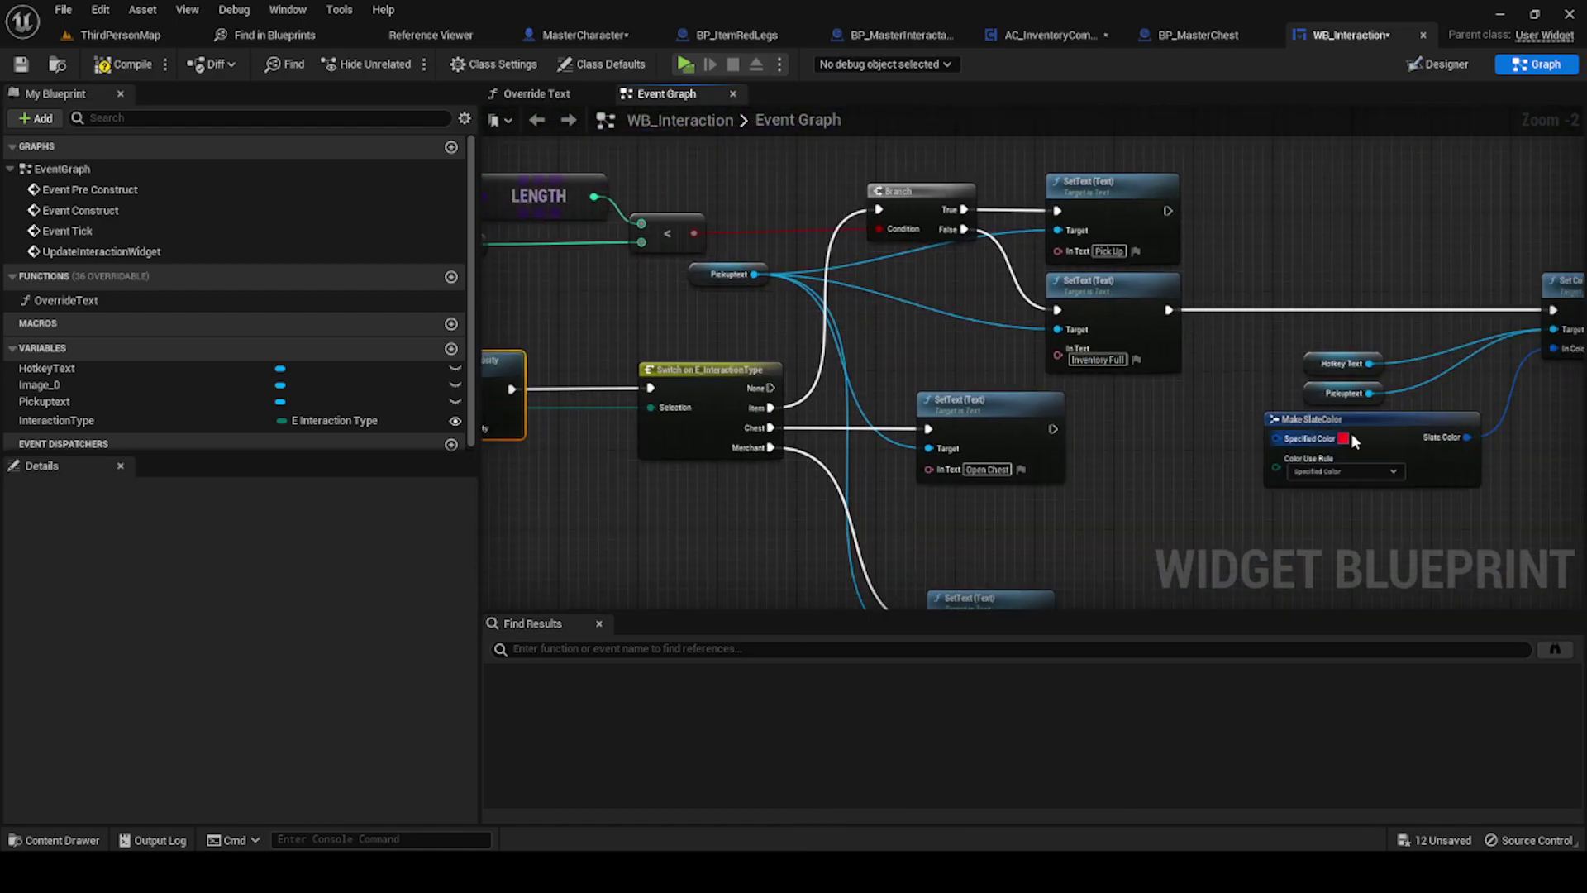
{"action": "right_click_drag", "start_coordinate": [1238, 304], "coordinate": [1073, 304]}
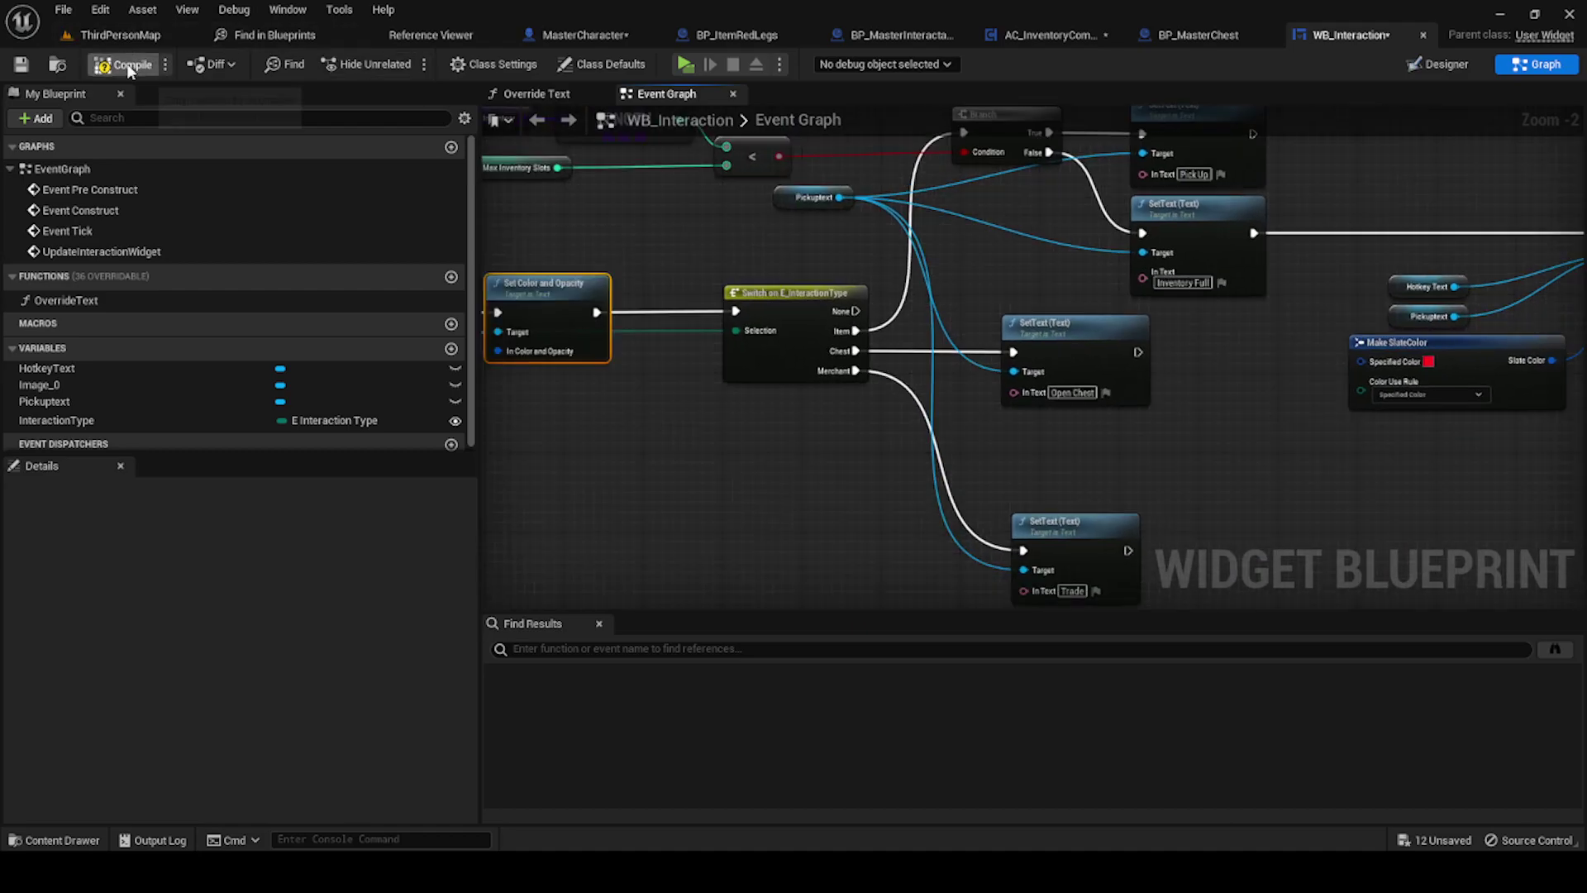
{"action": "mouse_move", "coordinate": [1293, 333]}
{"action": "right_mouse_down"}
{"action": "mouse_move", "coordinate": [839, 428]}
{"action": "mouse_move", "coordinate": [1081, 400]}
{"action": "right_mouse_up"}
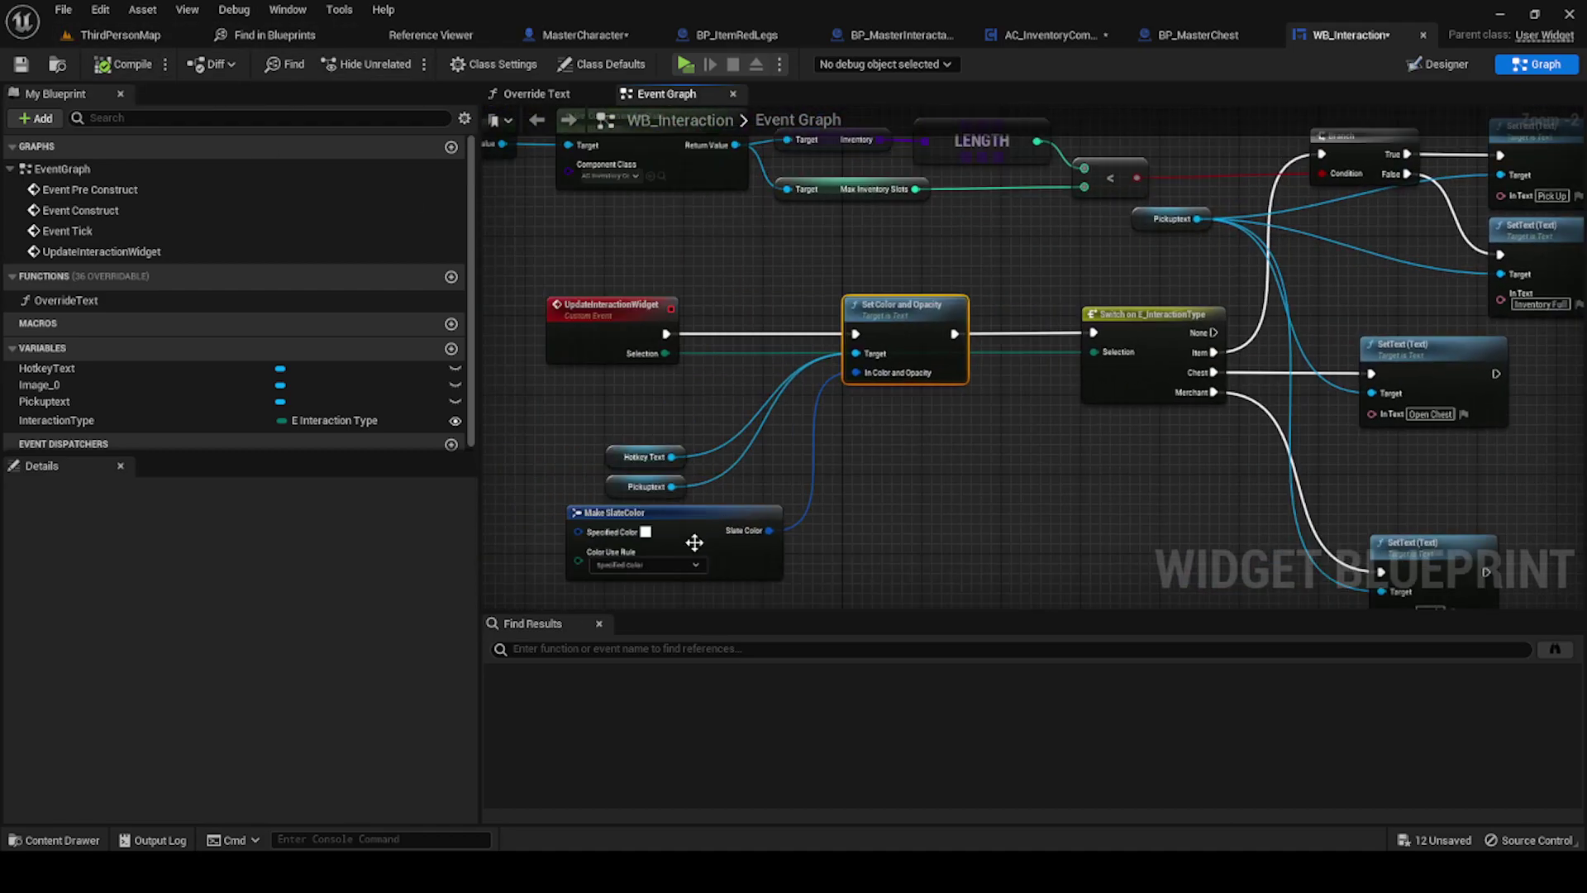
{"action": "left_click", "coordinate": [64, 11]}
{"action": "left_click", "coordinate": [91, 91]}
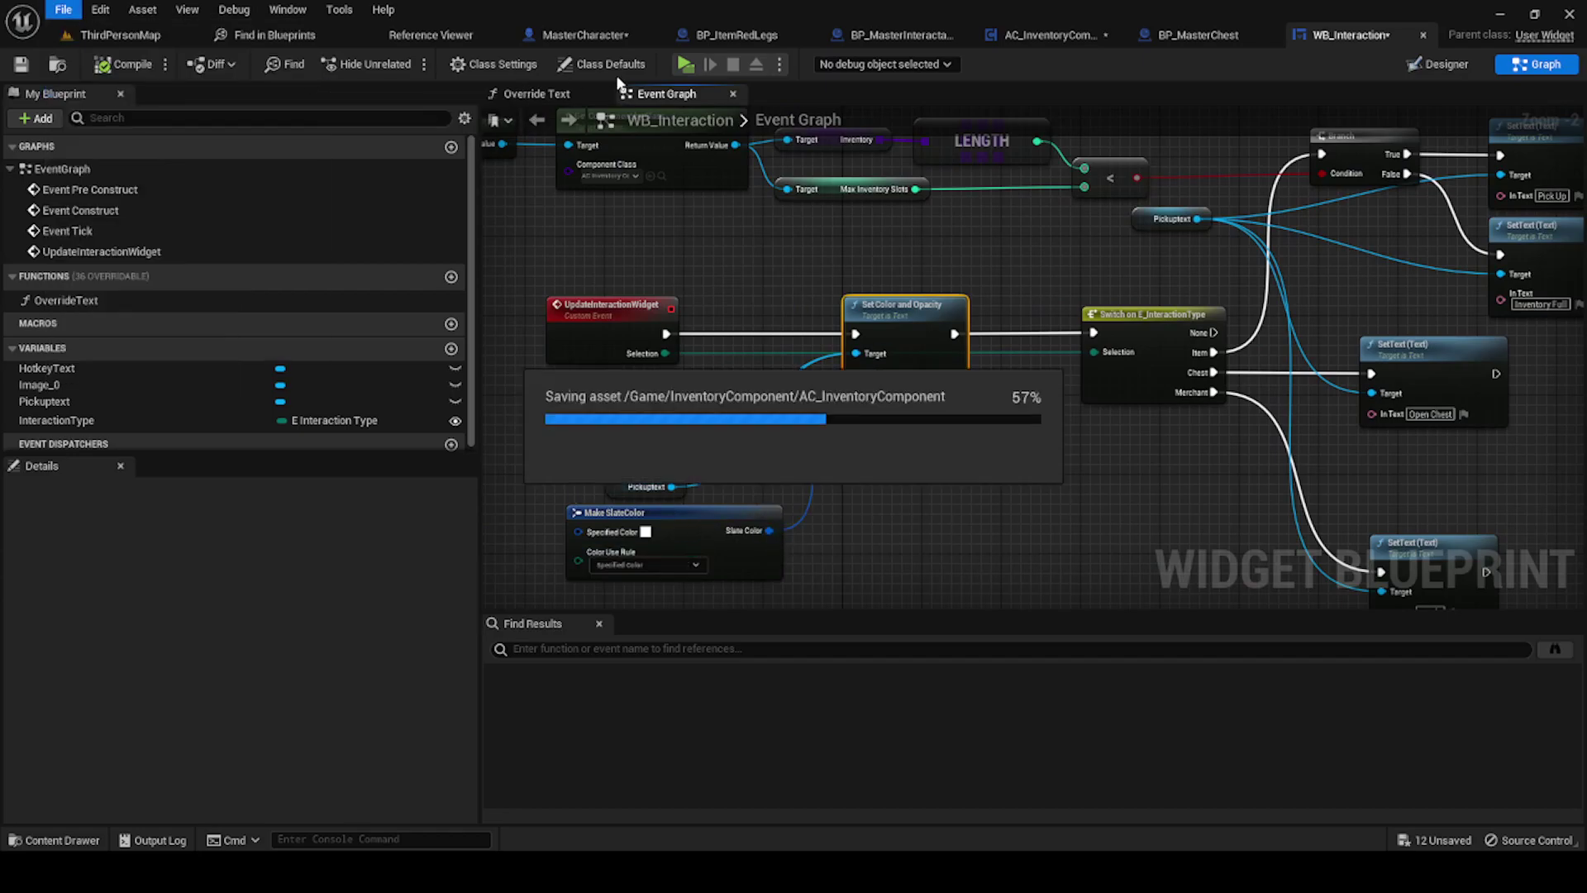
Step: Start a play-in-editor test and drop a Red Legs boot to check the Inventory Full prompt
{"action": "left_click", "coordinate": [686, 64]}
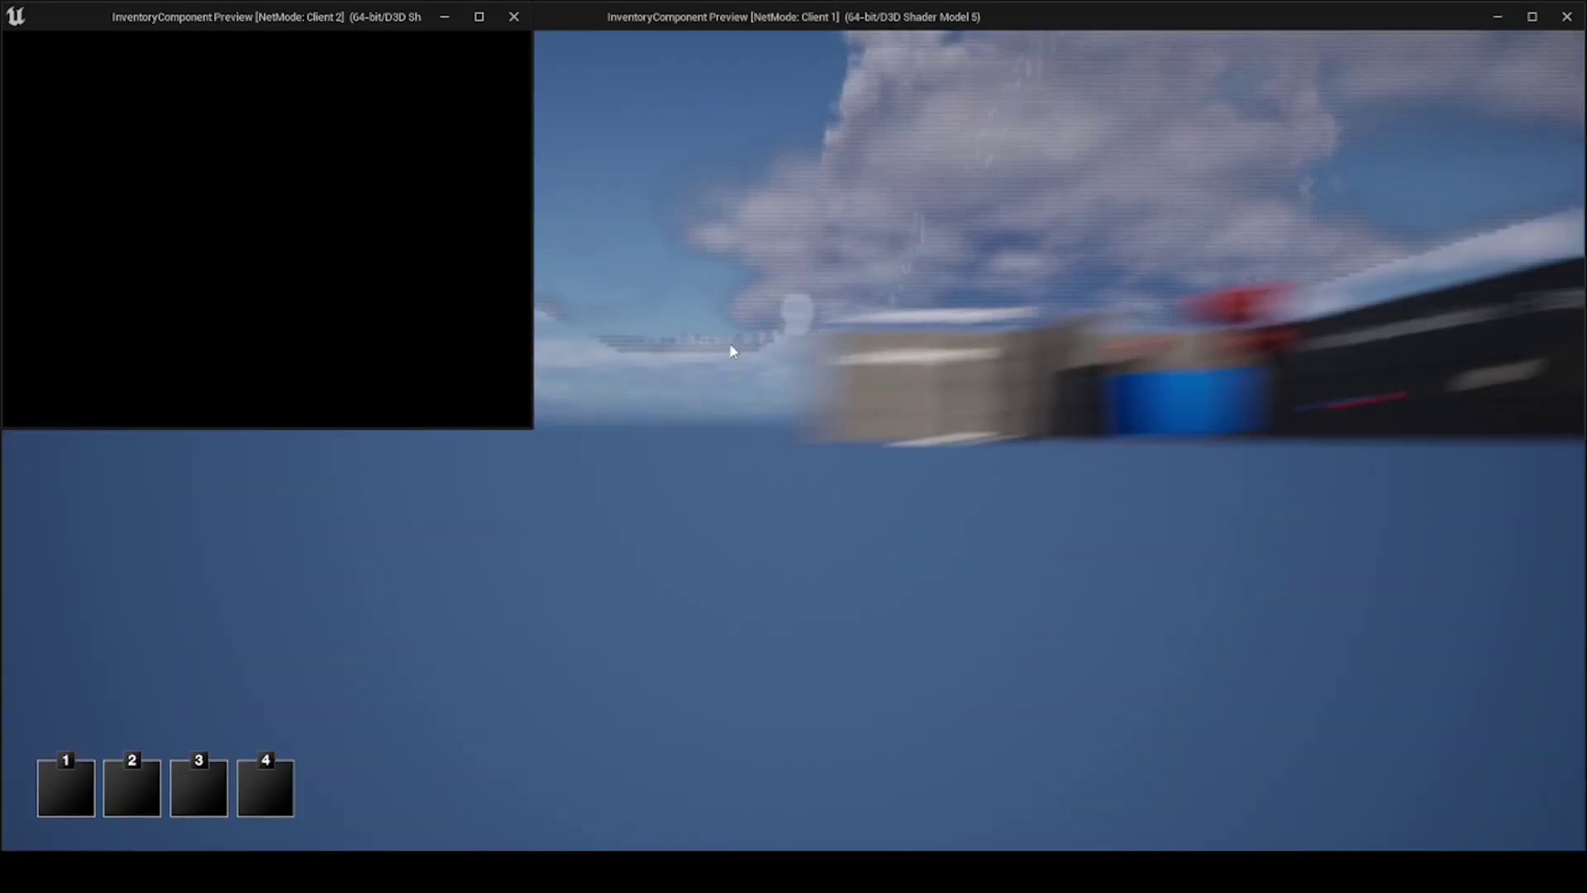
{"action": "key", "text": "w"}
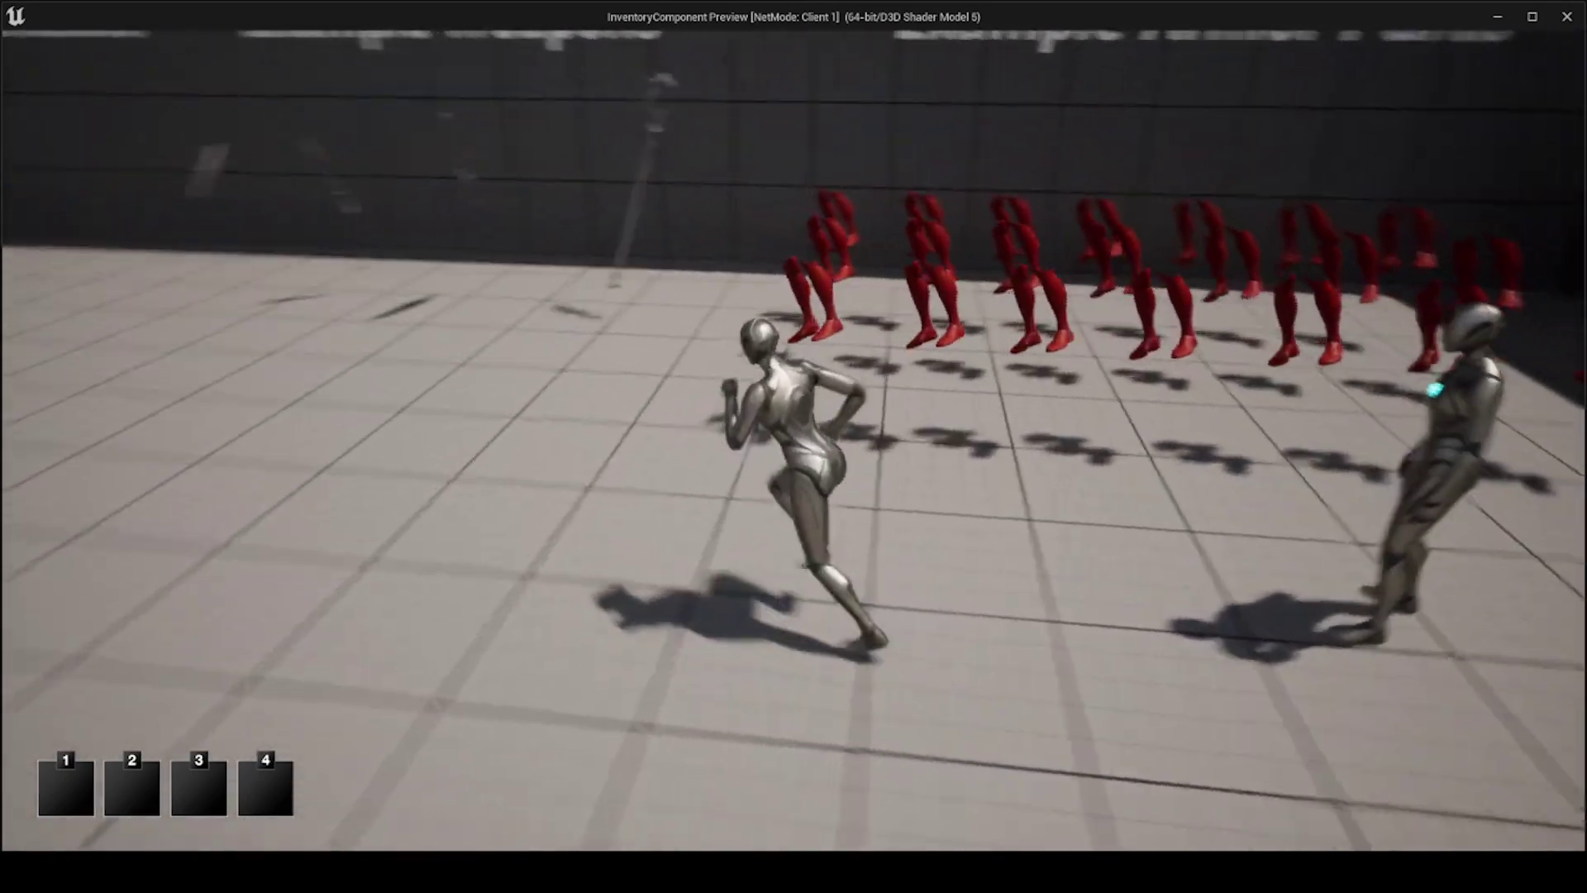
{"action": "key", "text": "w"}
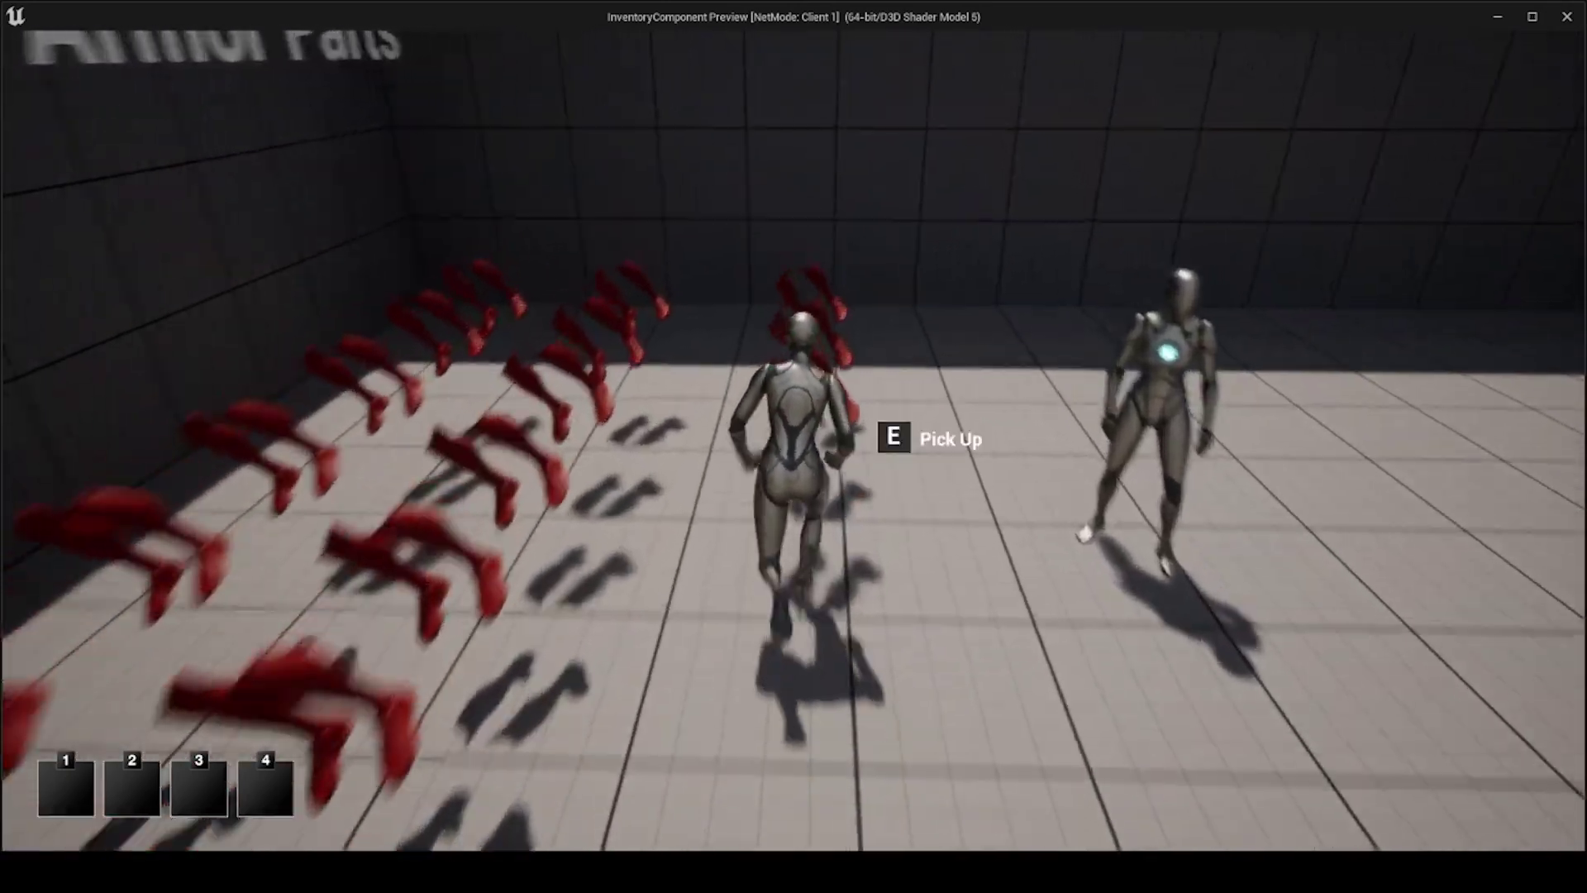
{"action": "key", "text": "w"}
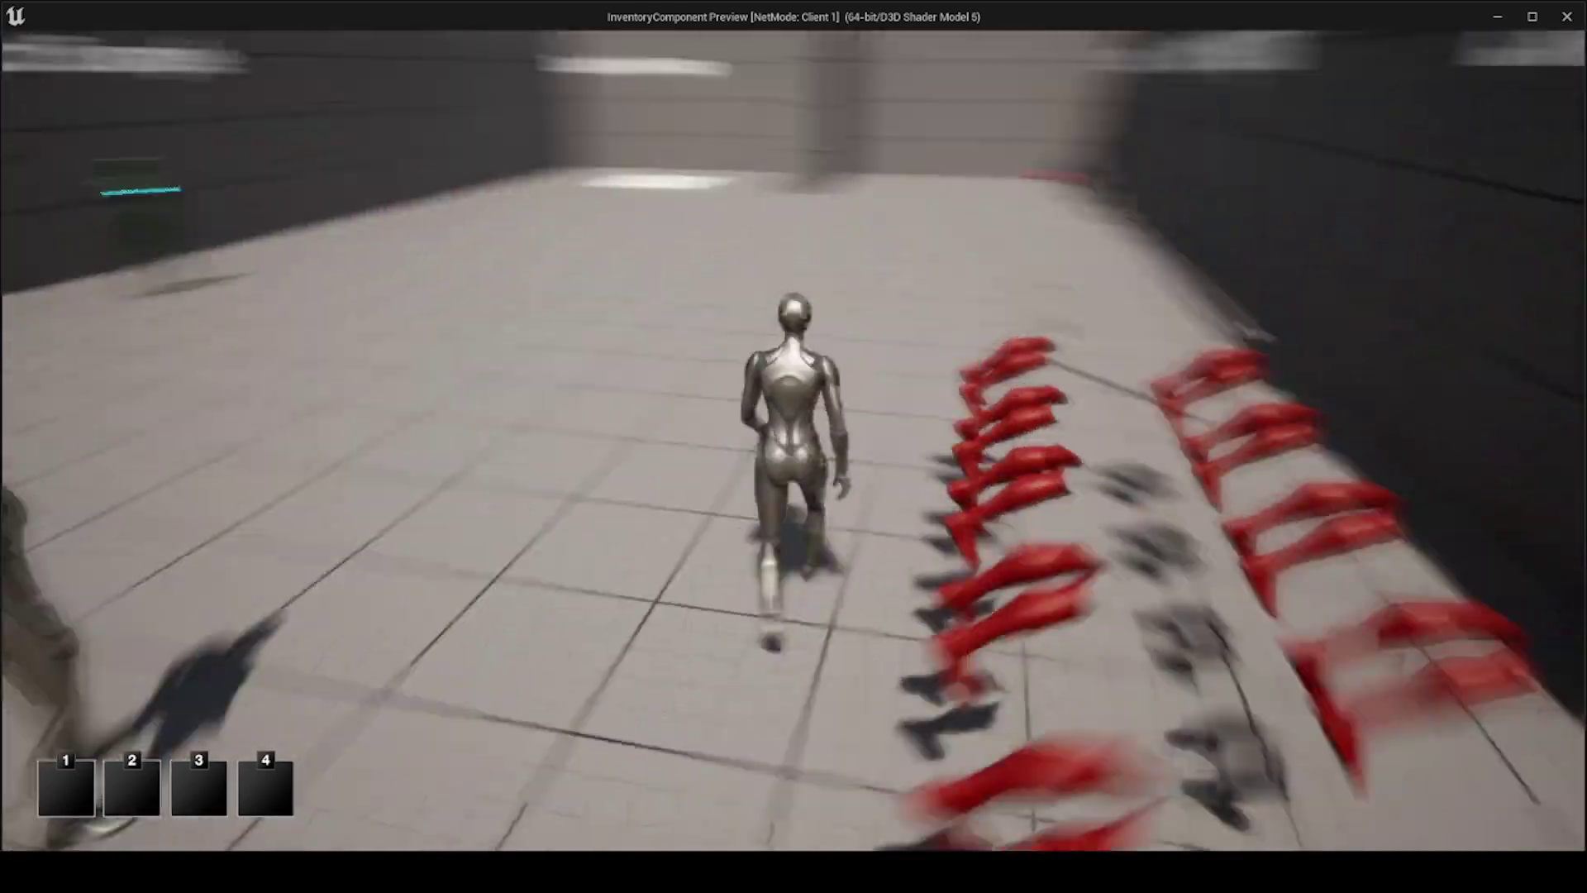
{"action": "key", "text": "i"}
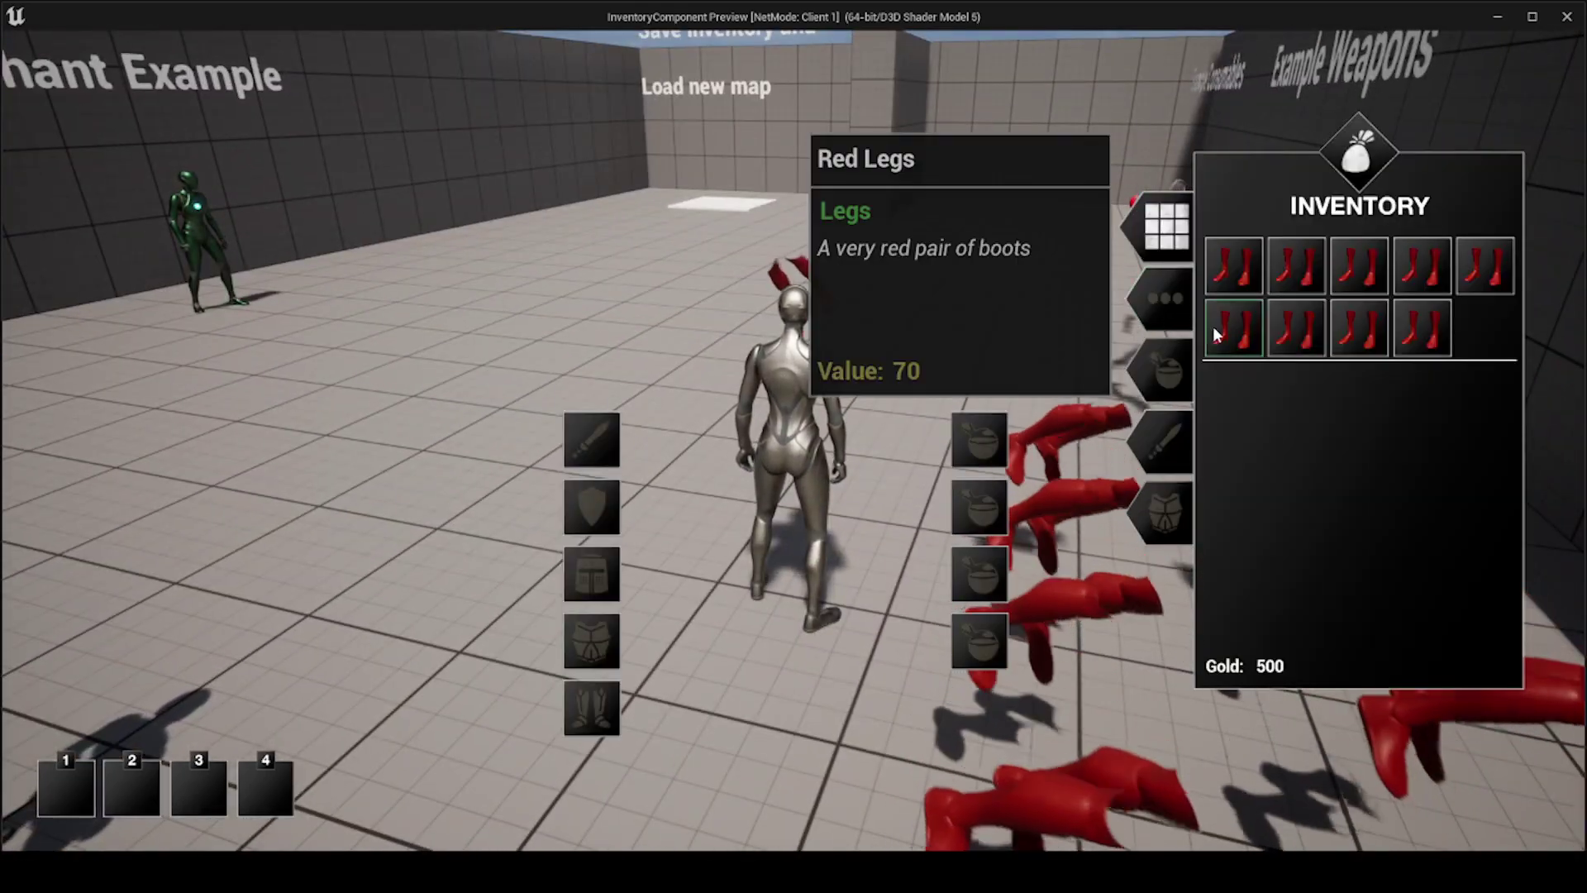
{"action": "right_click", "coordinate": [1212, 326]}
{"action": "key", "text": "i"}
{"action": "key", "text": "w"}
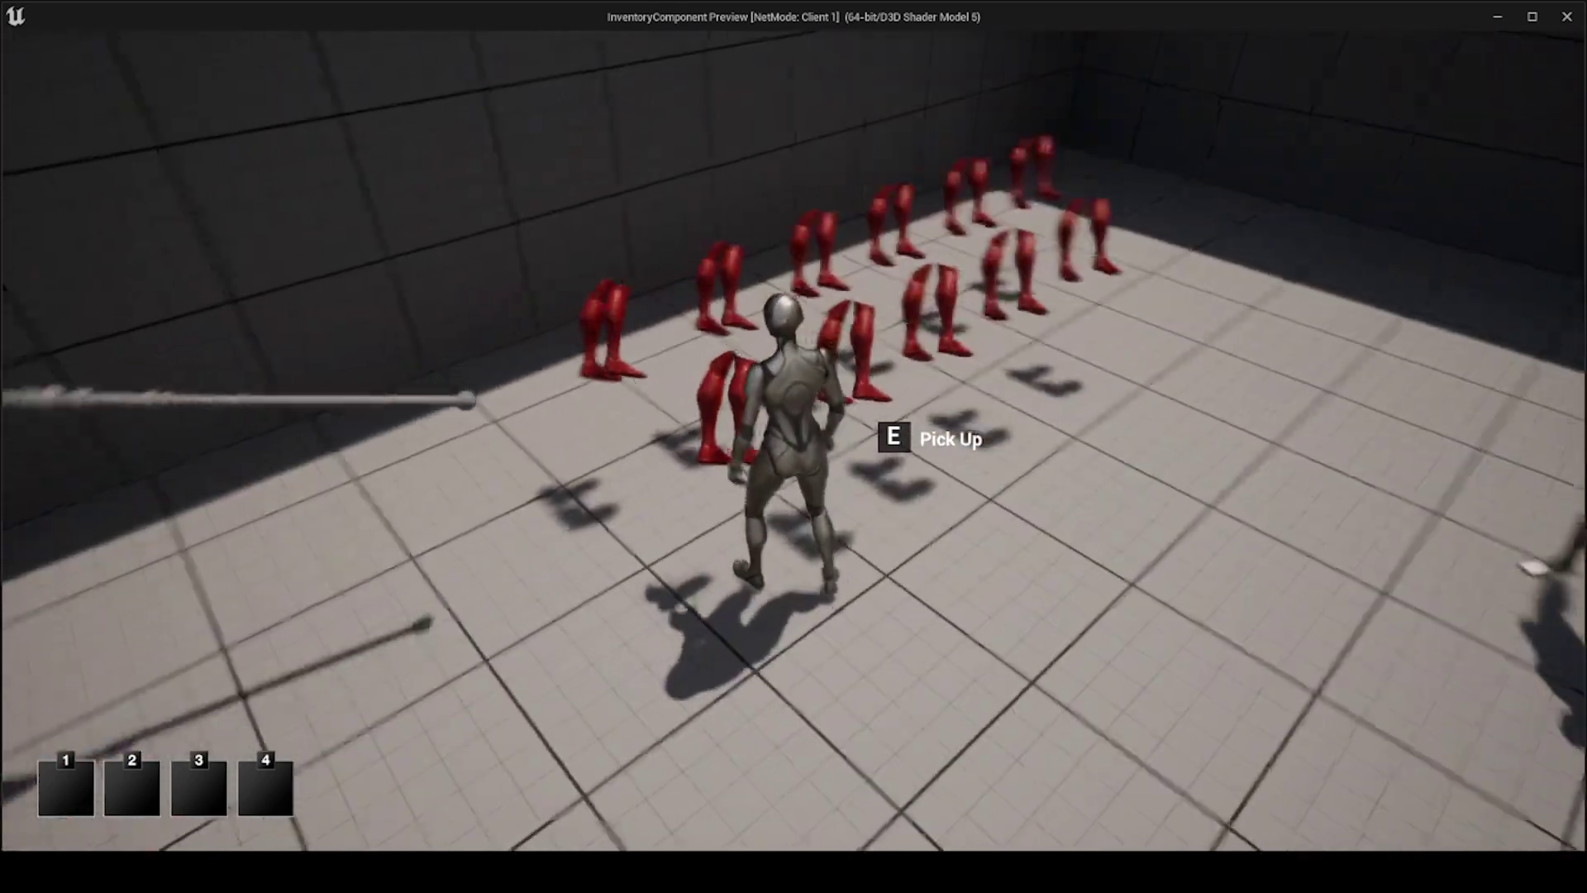
{"action": "key", "text": "w"}
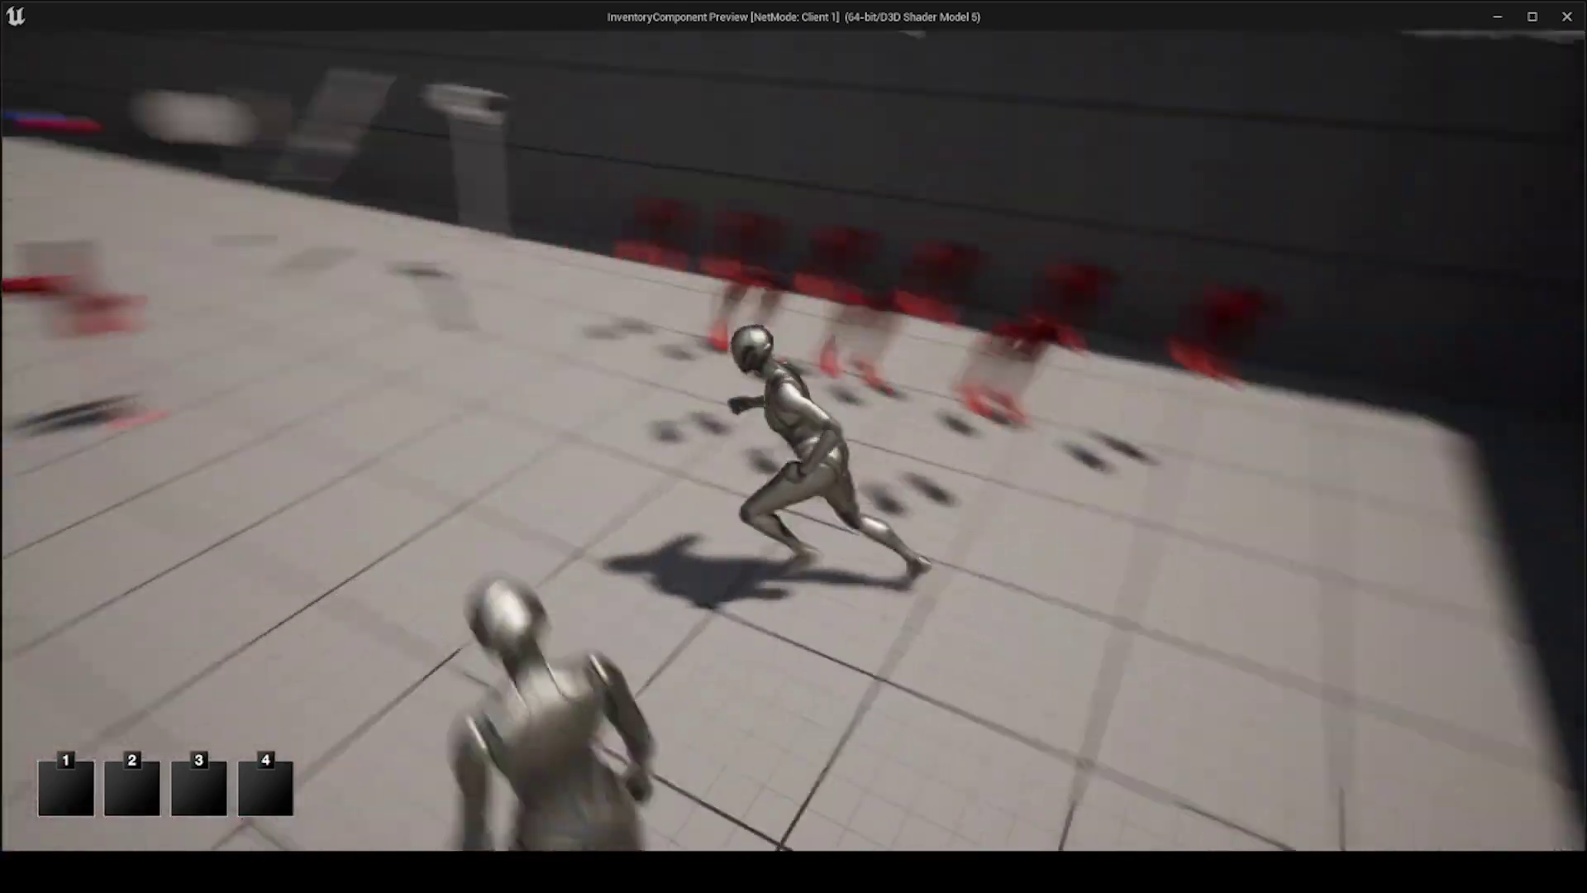
{"action": "key", "text": "i"}
{"action": "key", "text": "i"}
{"action": "key", "text": "w"}
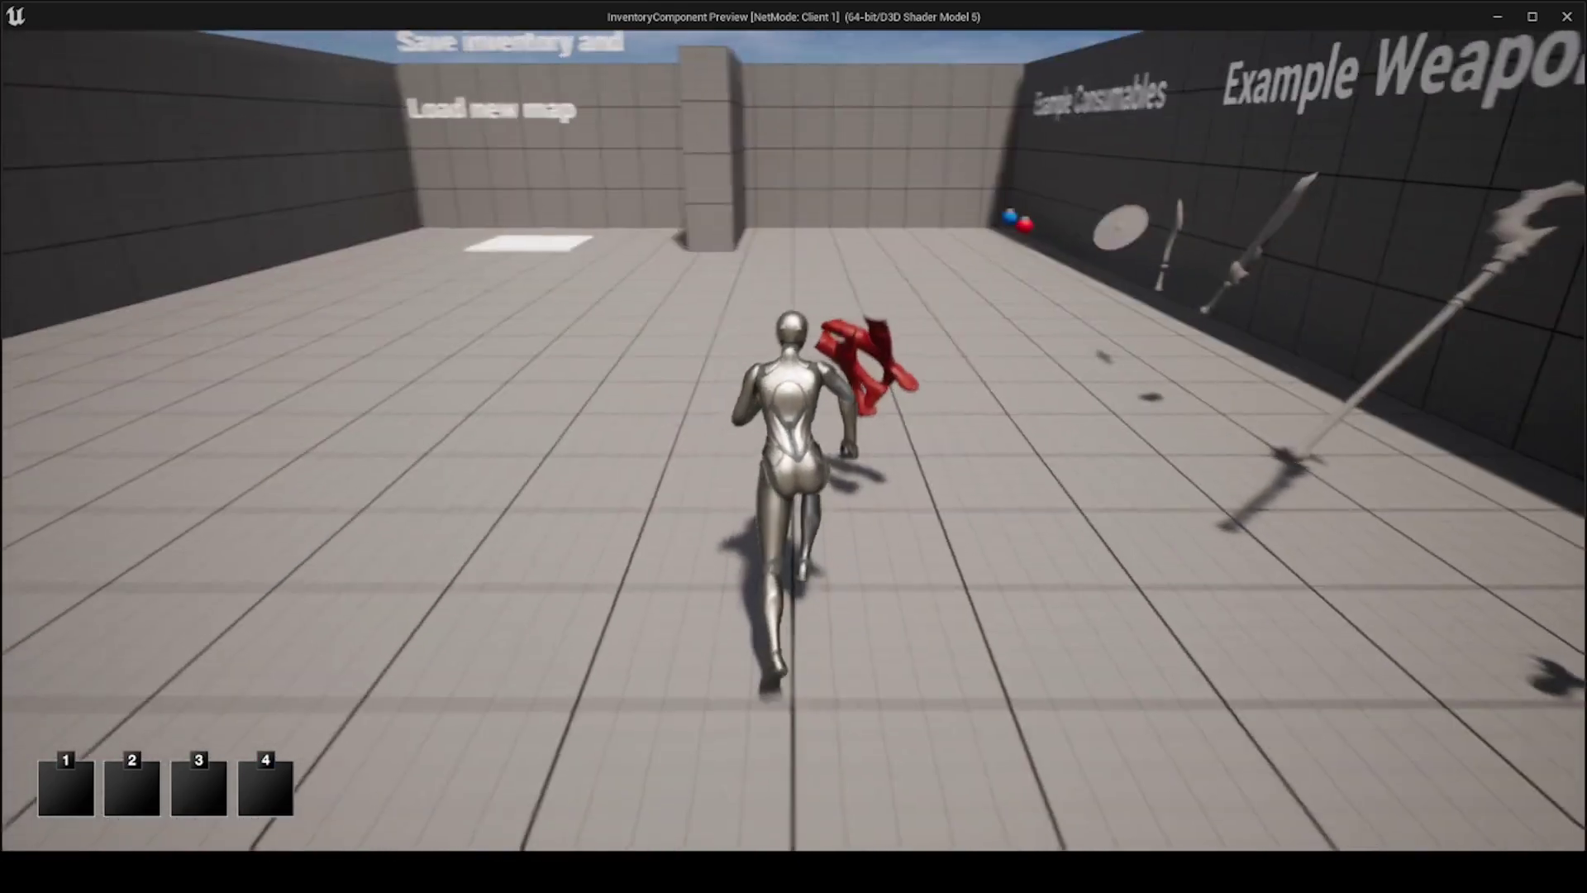
{"action": "key", "text": "w"}
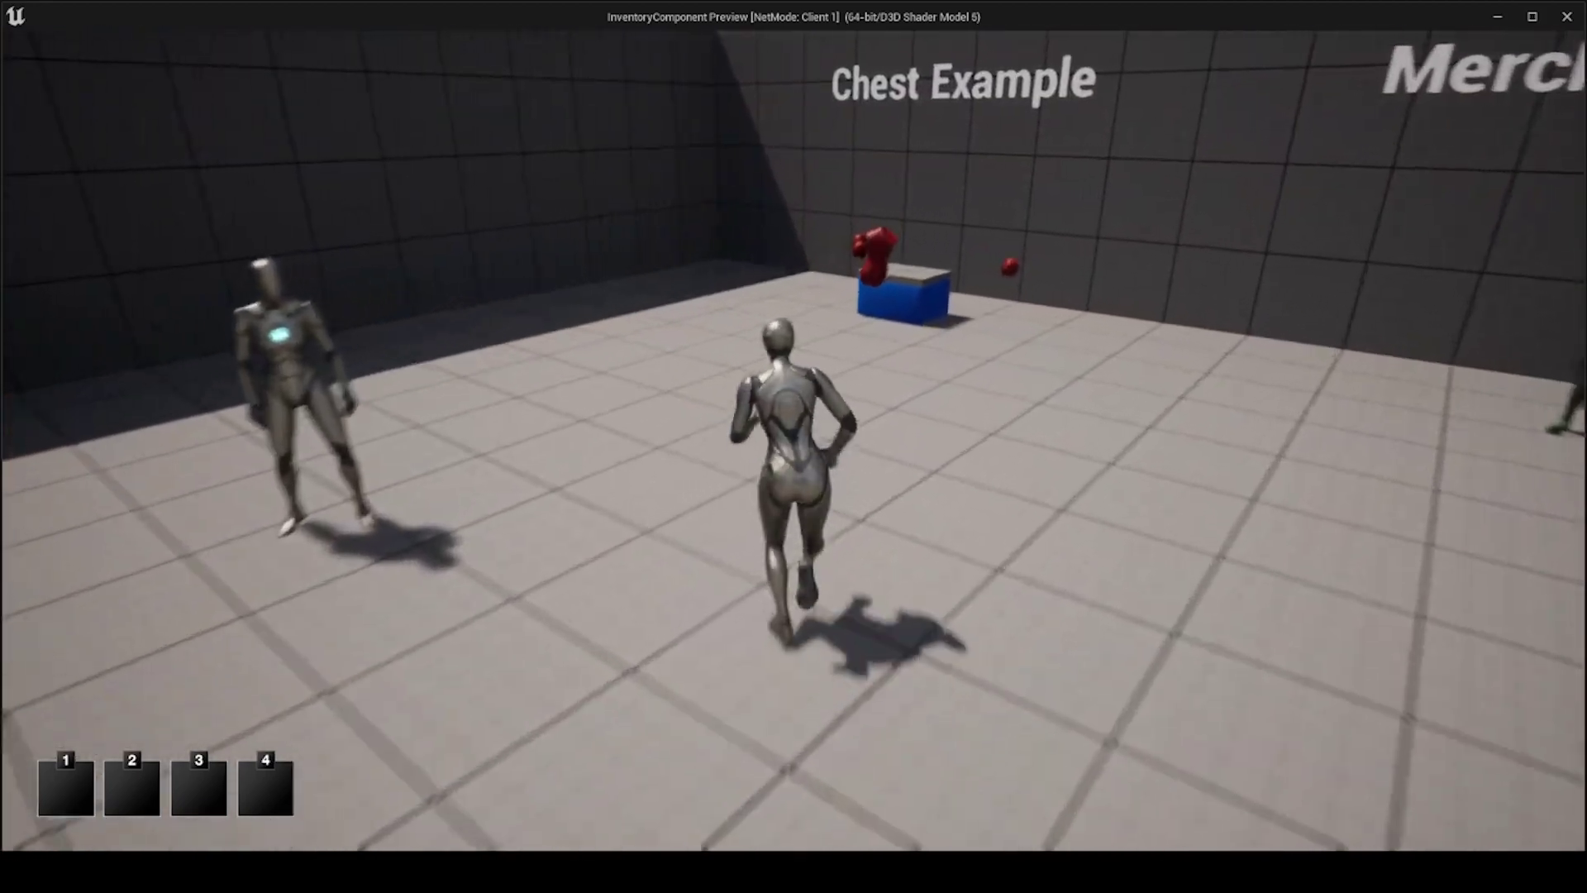
{"action": "key", "text": "w"}
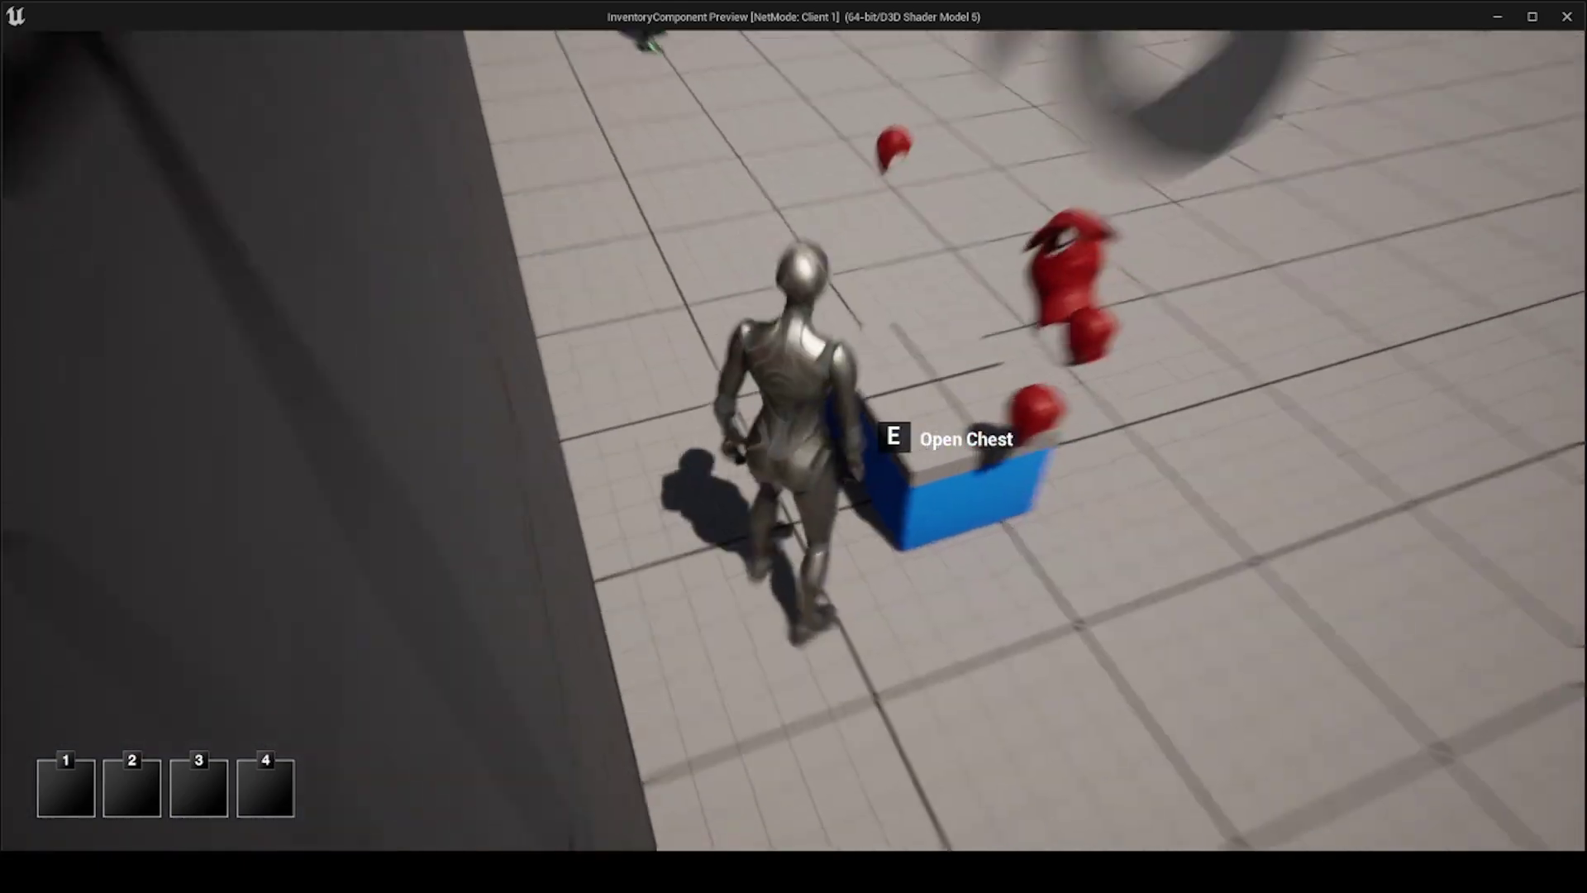
Step: Open and close the blue chest, check the inventory, and walk back to the chest
{"action": "key", "text": "e"}
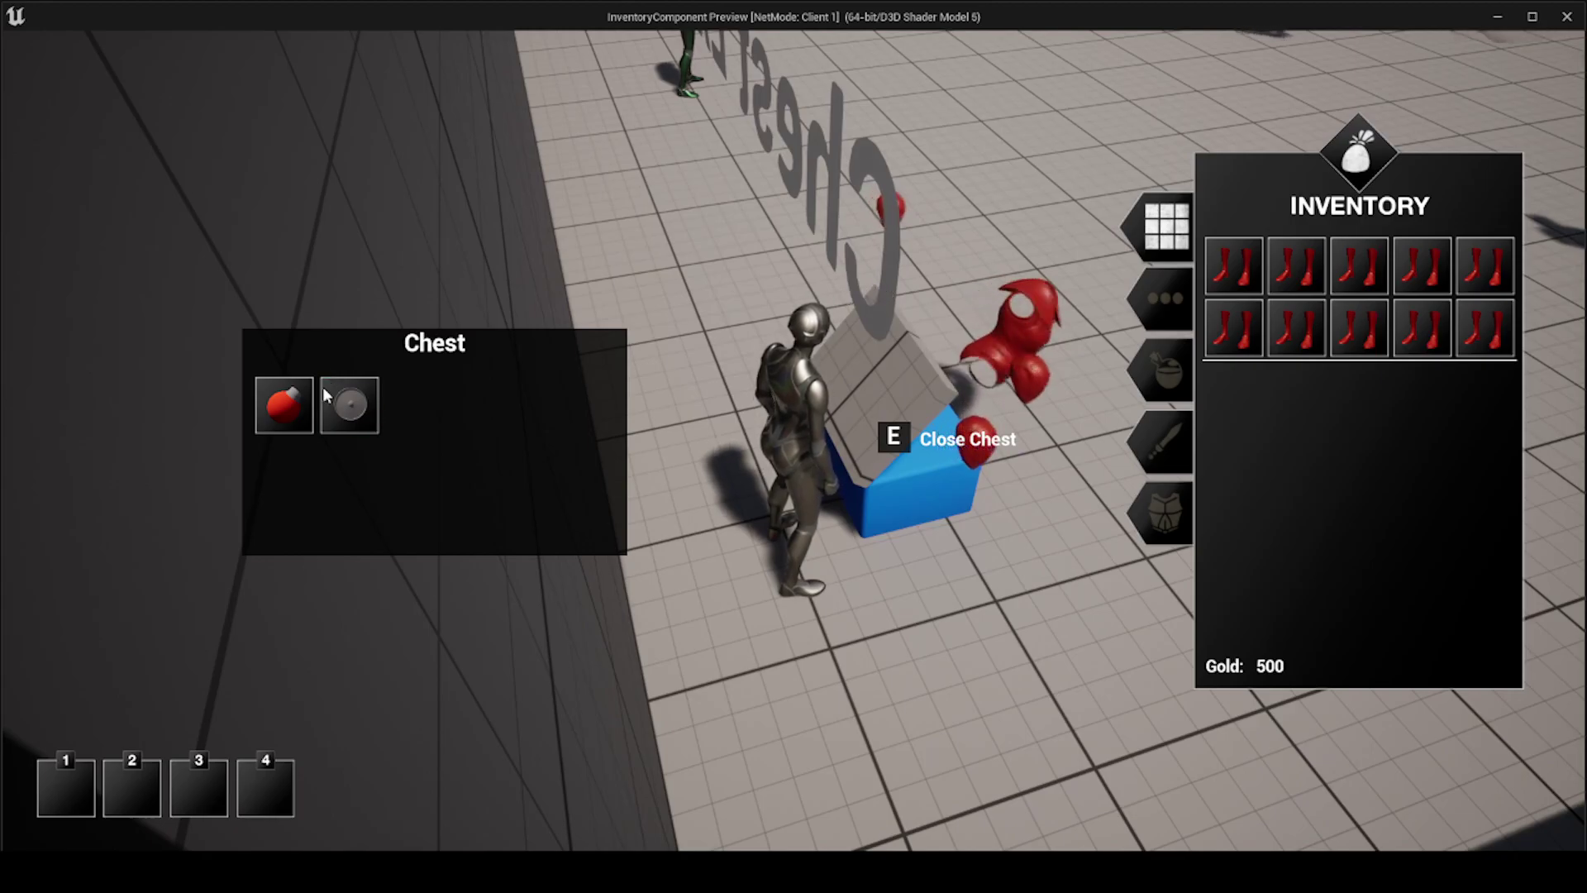
{"action": "key", "text": "e"}
{"action": "key", "text": "w"}
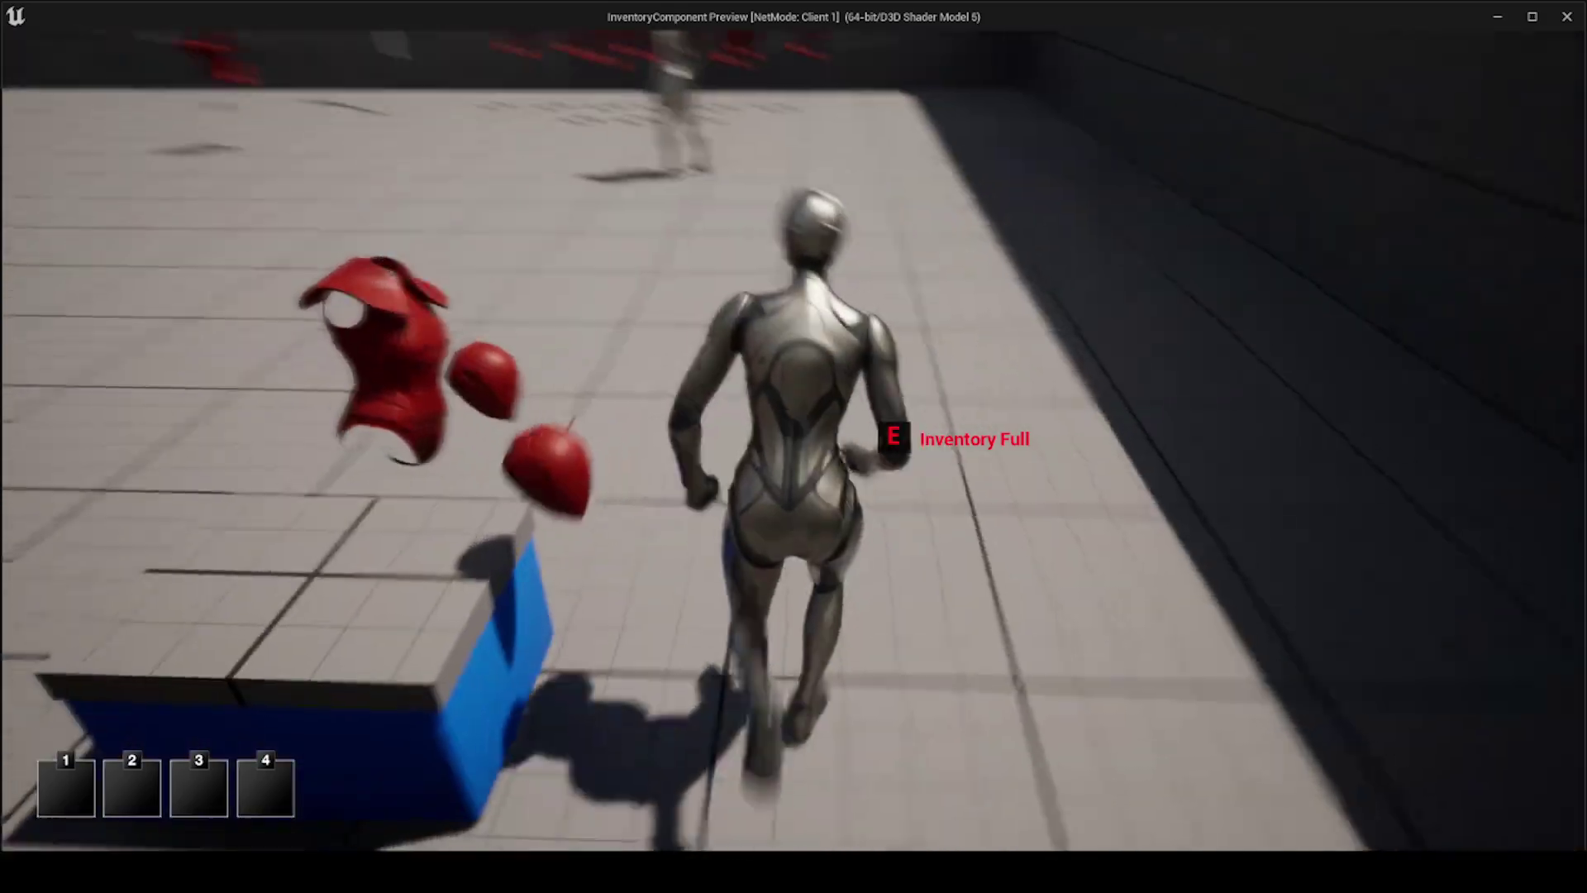
{"action": "key", "text": "i"}
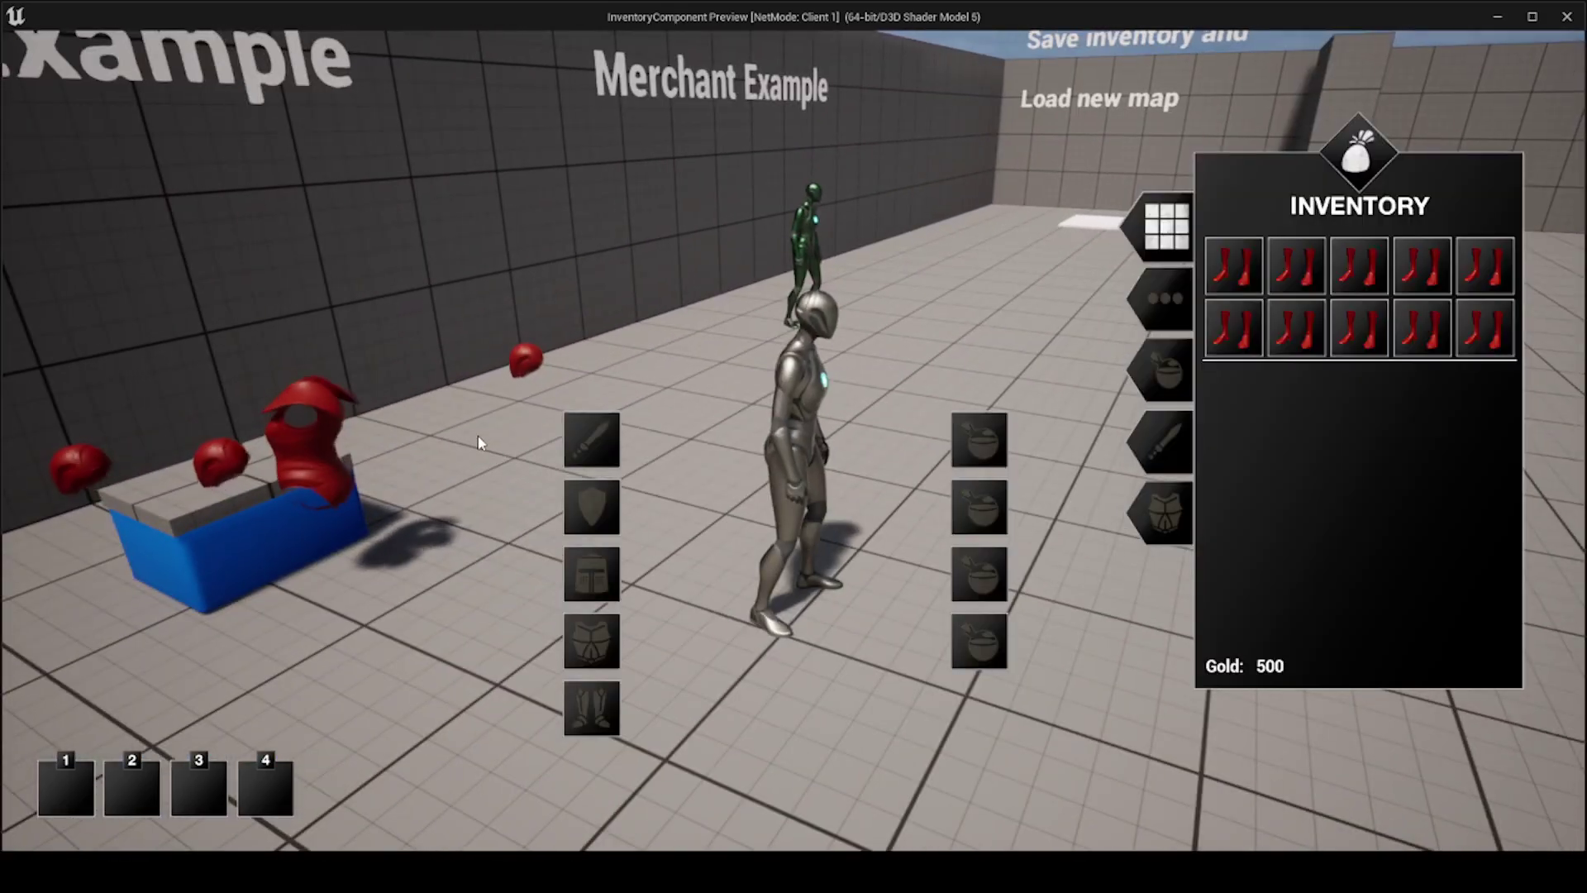
{"action": "key", "text": "i"}
{"action": "key", "text": "w"}
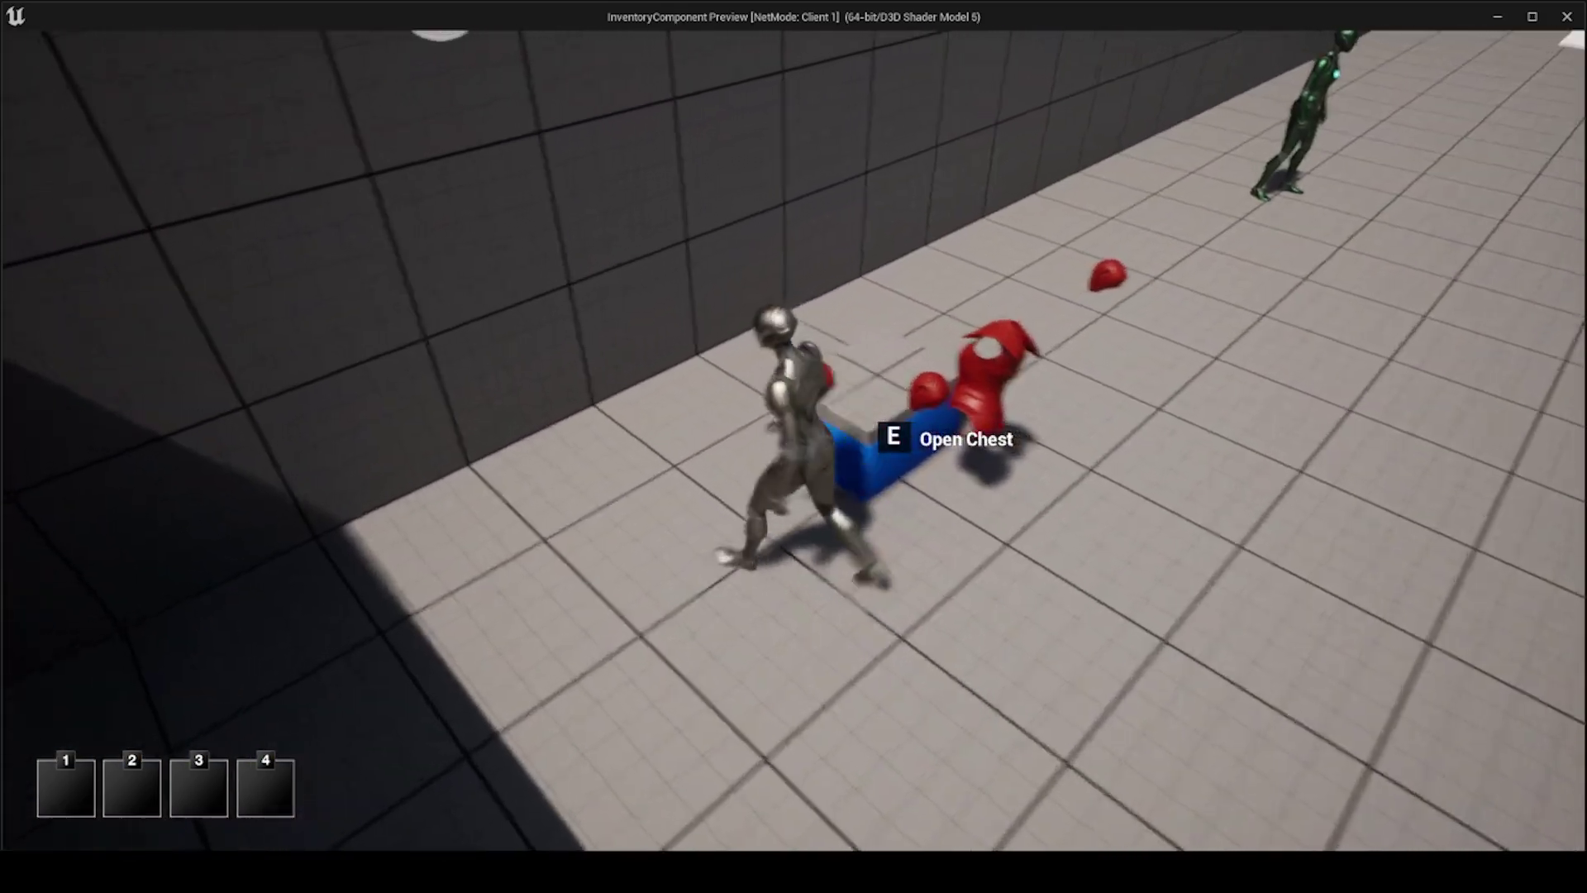
Step: Take the chest's second item and the red bomb into the inventory, then stop the test
{"action": "key", "text": "e"}
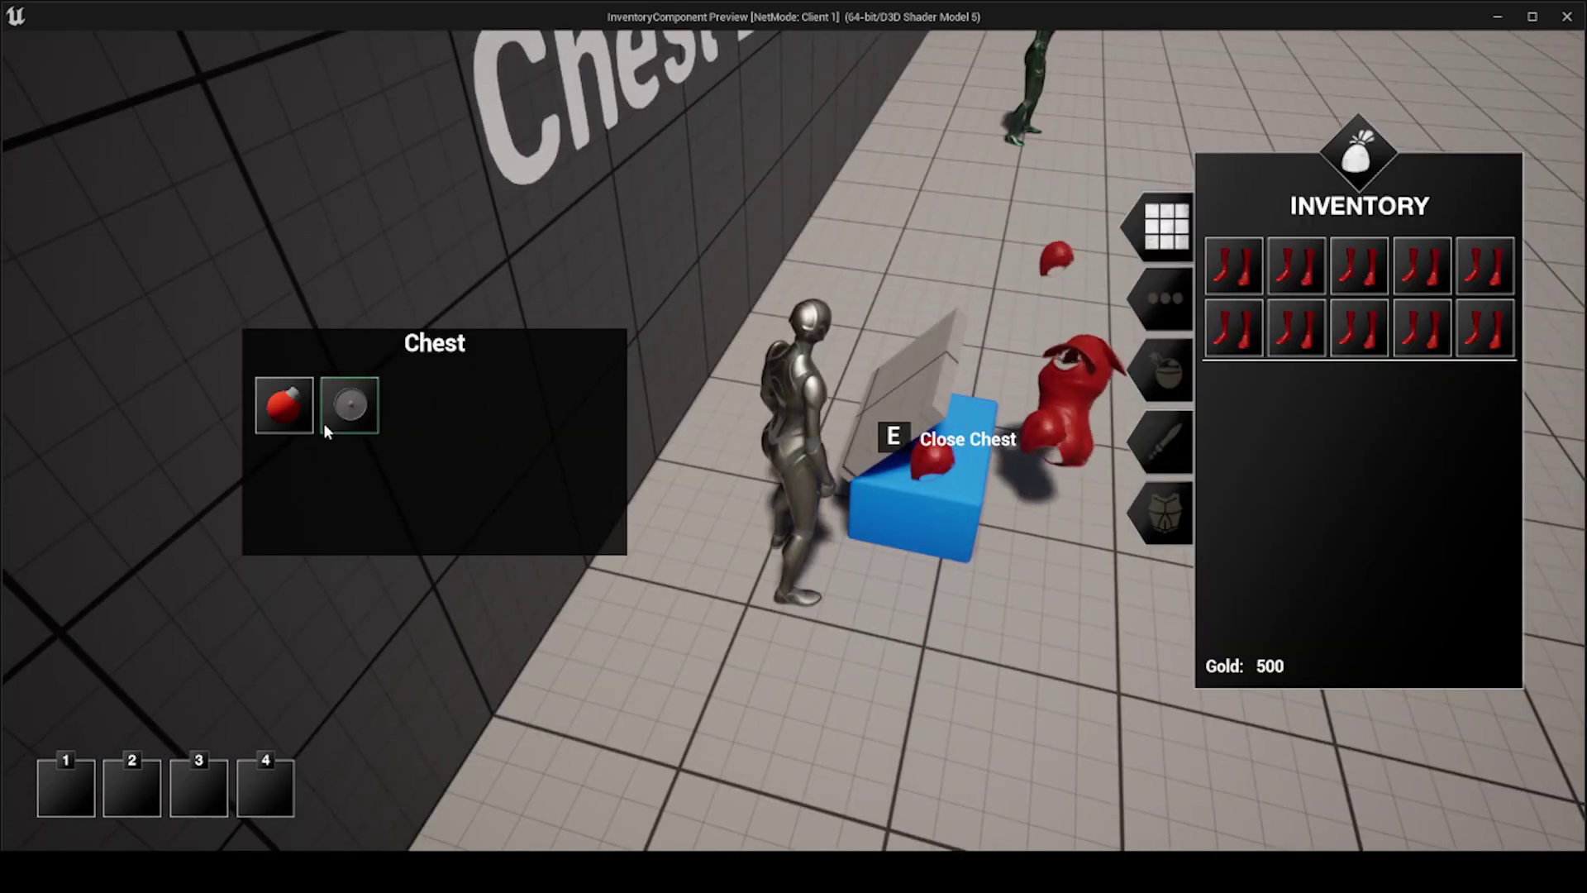
{"action": "left_click", "coordinate": [345, 414]}
{"action": "left_click", "coordinate": [401, 434]}
{"action": "left_click", "coordinate": [285, 417]}
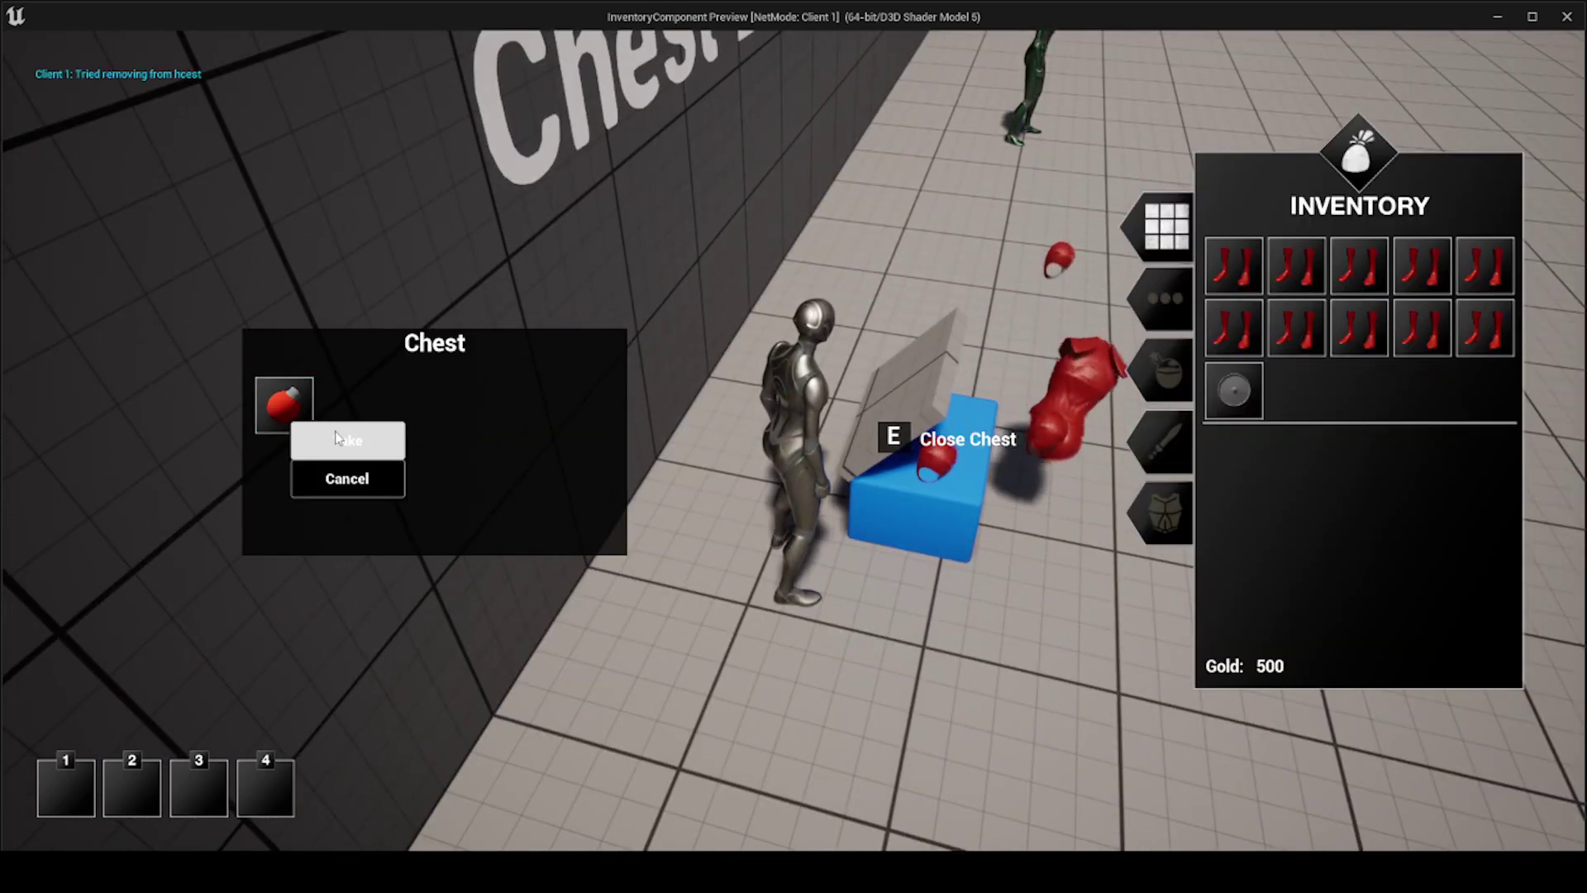
{"action": "left_click", "coordinate": [347, 436]}
{"action": "key", "text": "Escape"}
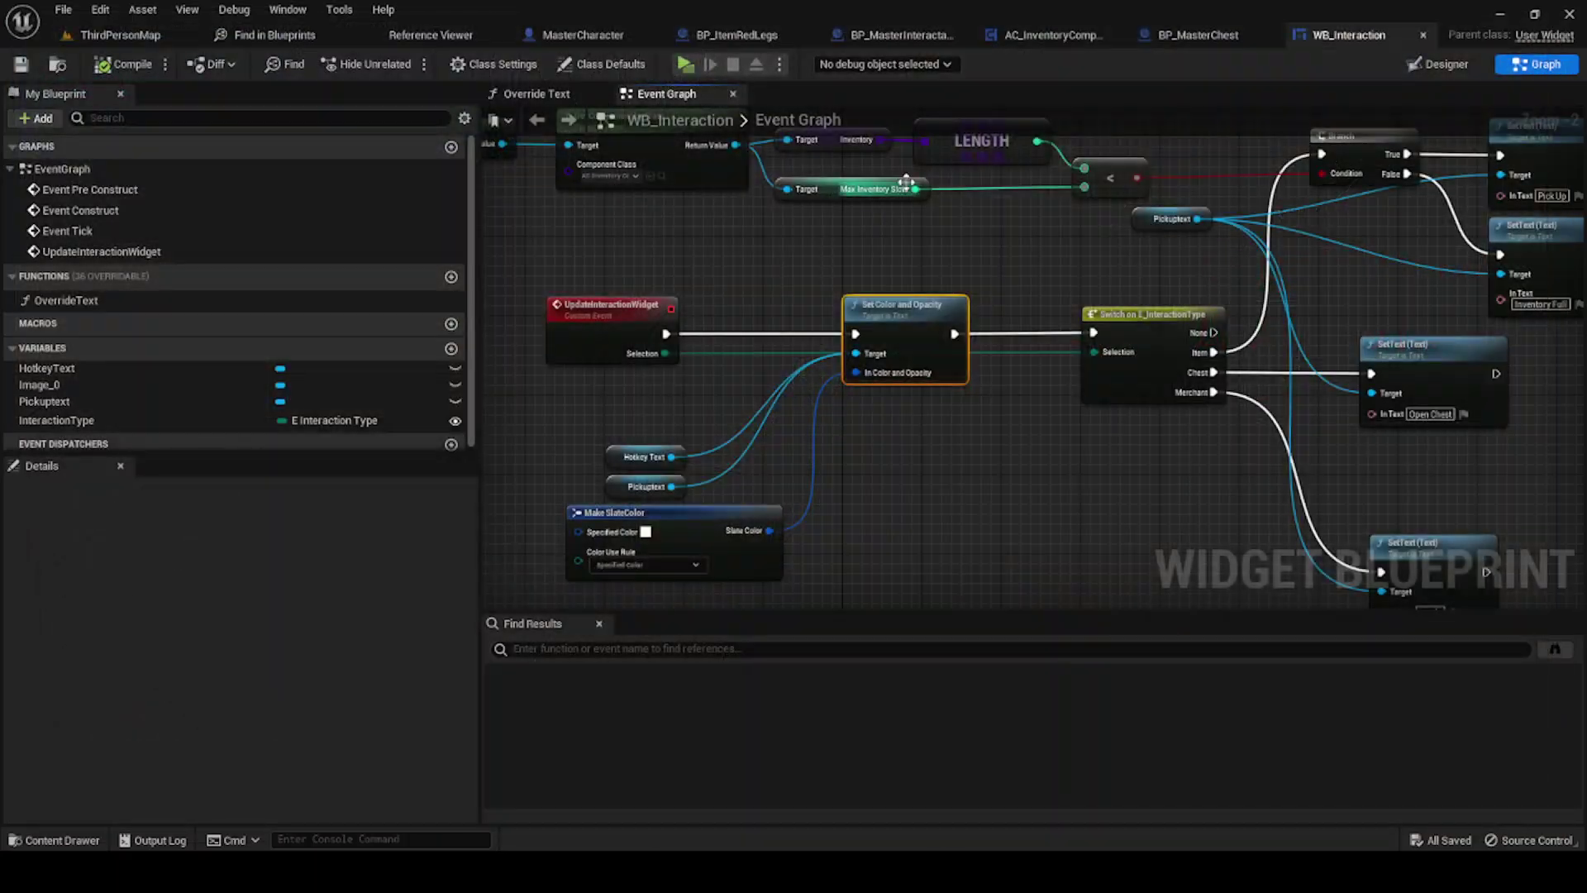
{"action": "scroll", "coordinate": [919, 335], "scroll_direction": "down", "scroll_amount": 5}
{"action": "scroll", "coordinate": [927, 367], "scroll_direction": "up", "scroll_amount": 2}
Step: Select the two component lookup nodes and save all unsaved assets with File > Save All
{"action": "scroll", "coordinate": [751, 301], "scroll_direction": "up", "scroll_amount": 1}
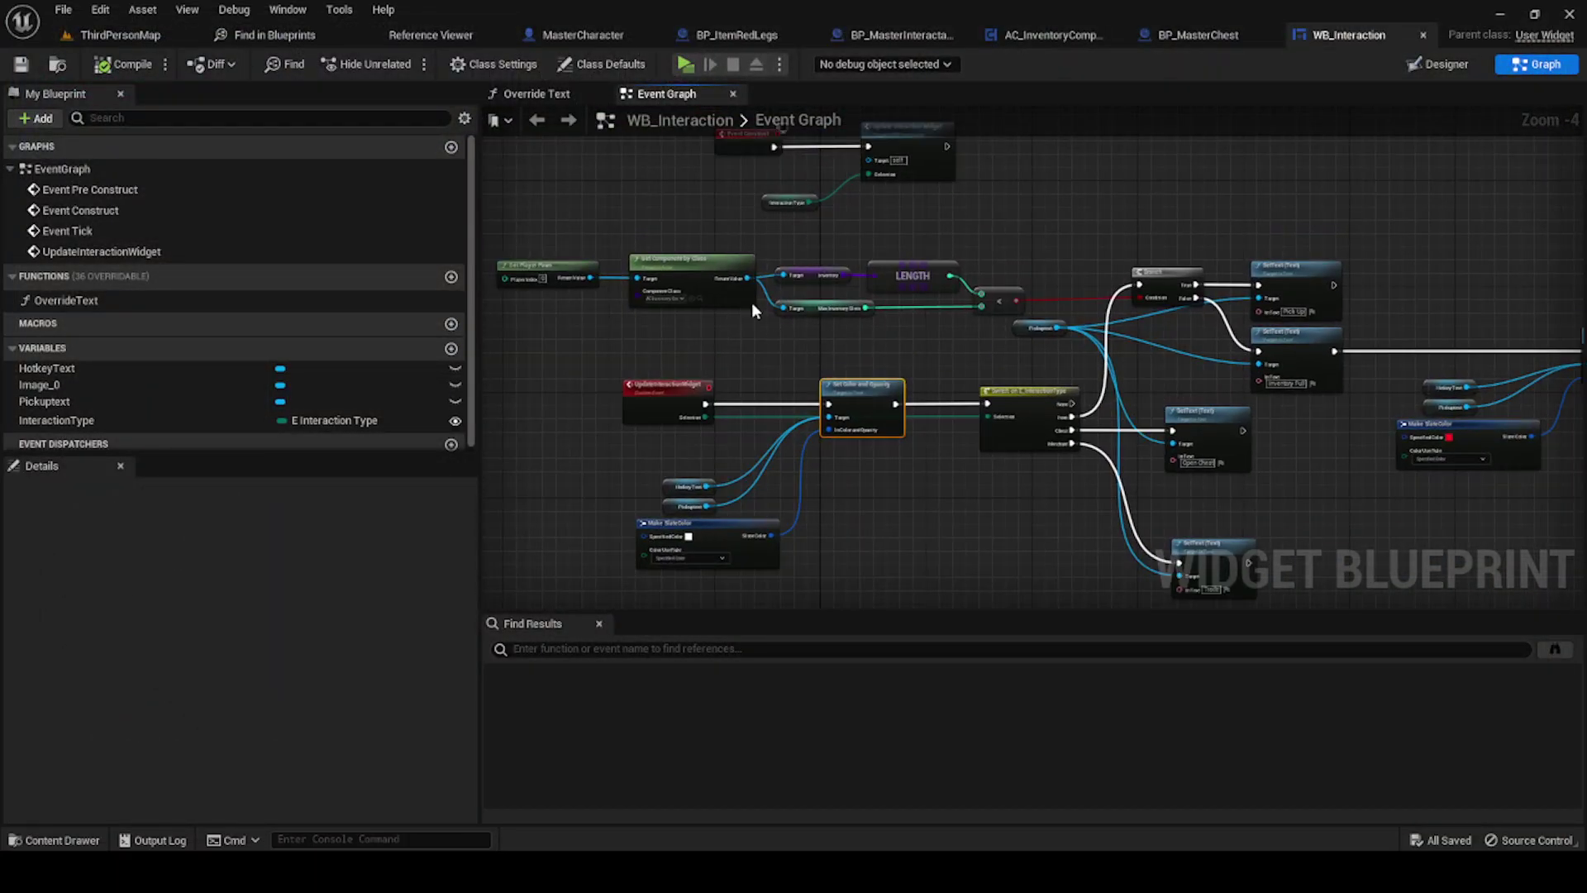
{"action": "scroll", "coordinate": [854, 355], "scroll_direction": "up", "scroll_amount": 1}
{"action": "left_click", "coordinate": [653, 351]}
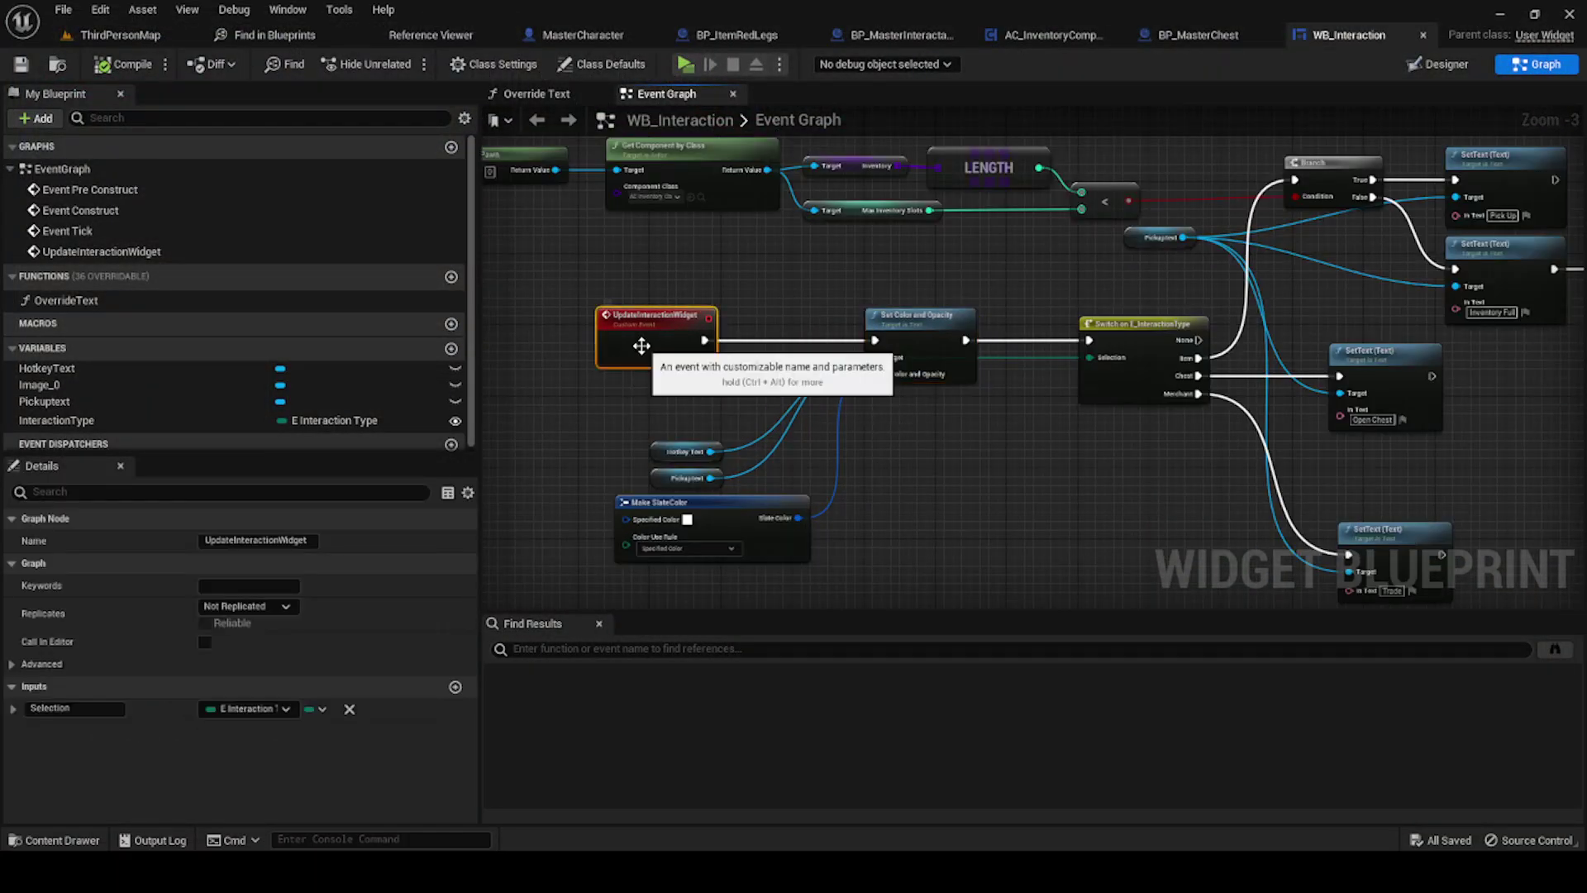
{"action": "left_click", "coordinate": [811, 291]}
{"action": "scroll", "coordinate": [795, 345], "scroll_direction": "down", "scroll_amount": 2}
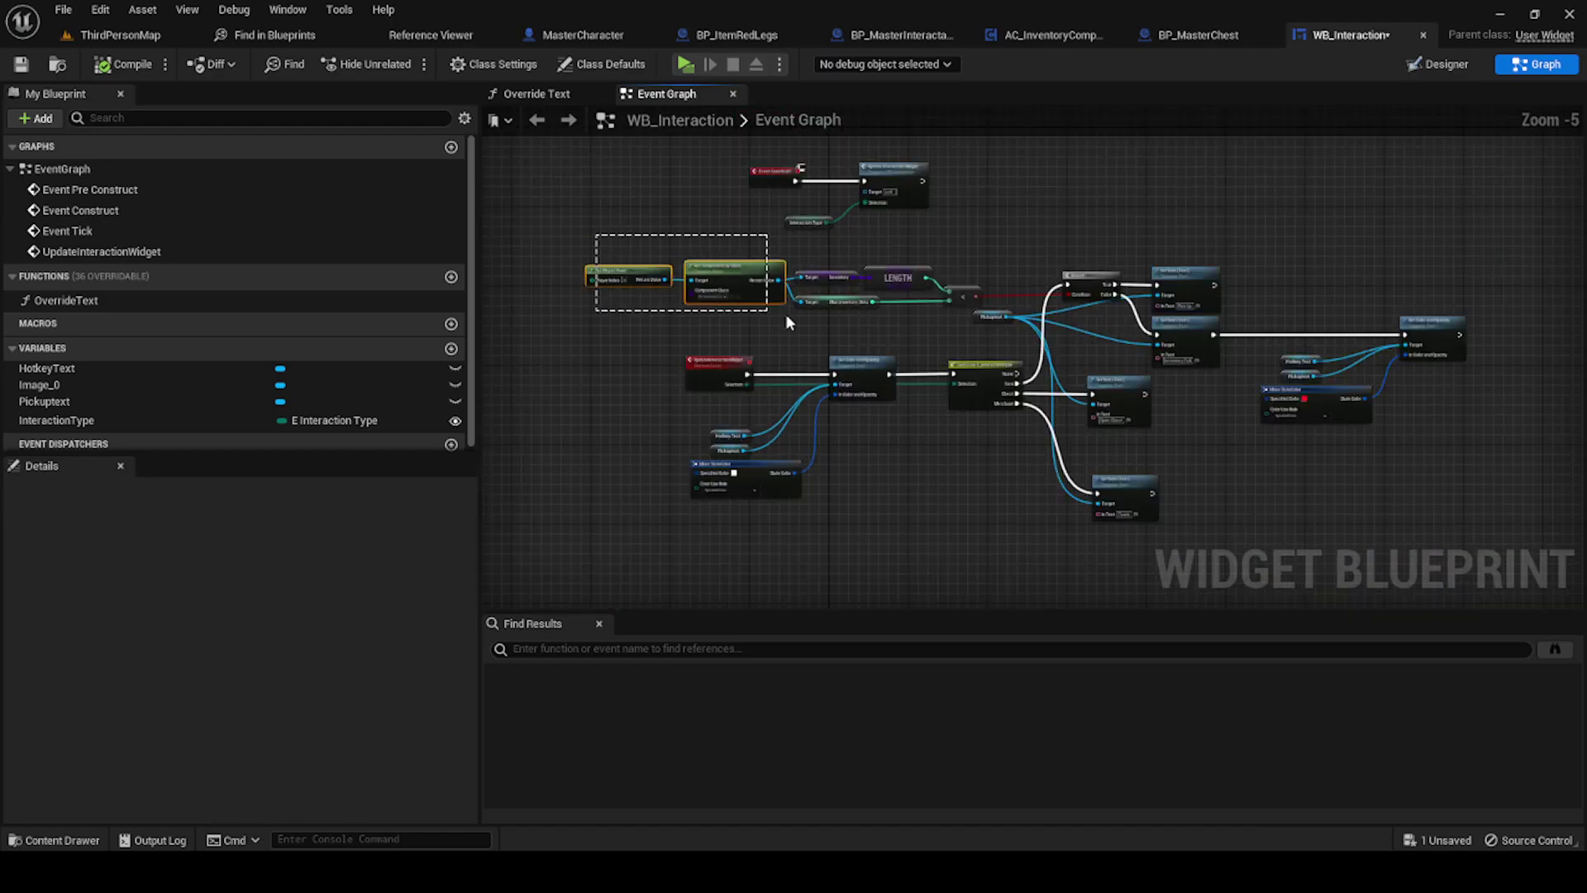
{"action": "left_click_drag", "start_coordinate": [970, 327], "coordinate": [972, 330]}
{"action": "left_click", "coordinate": [64, 10]}
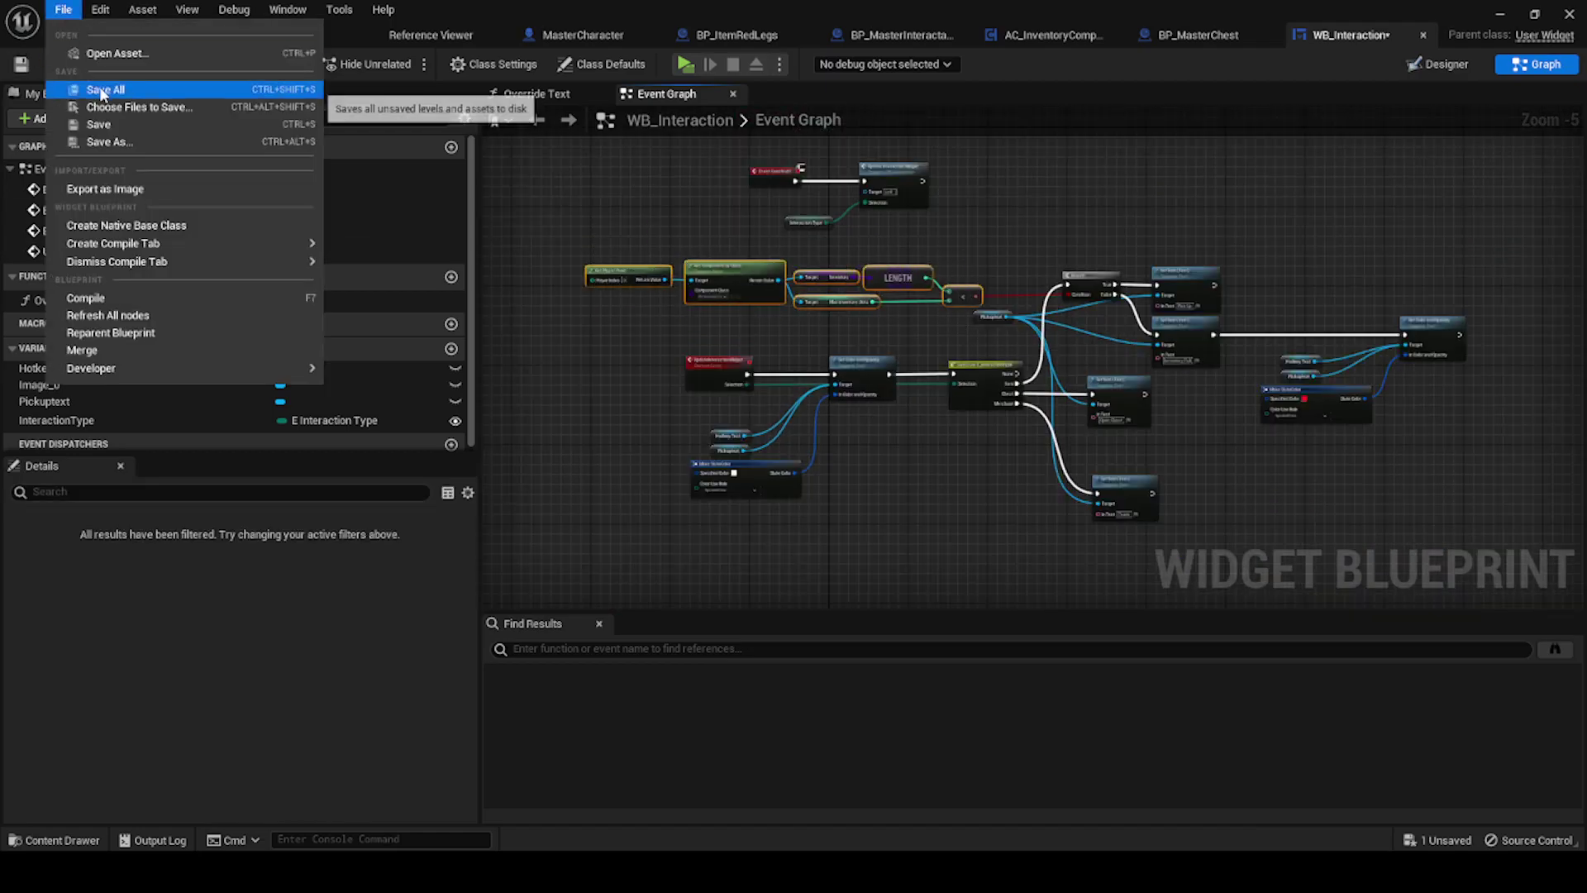
{"action": "left_click", "coordinate": [82, 91]}
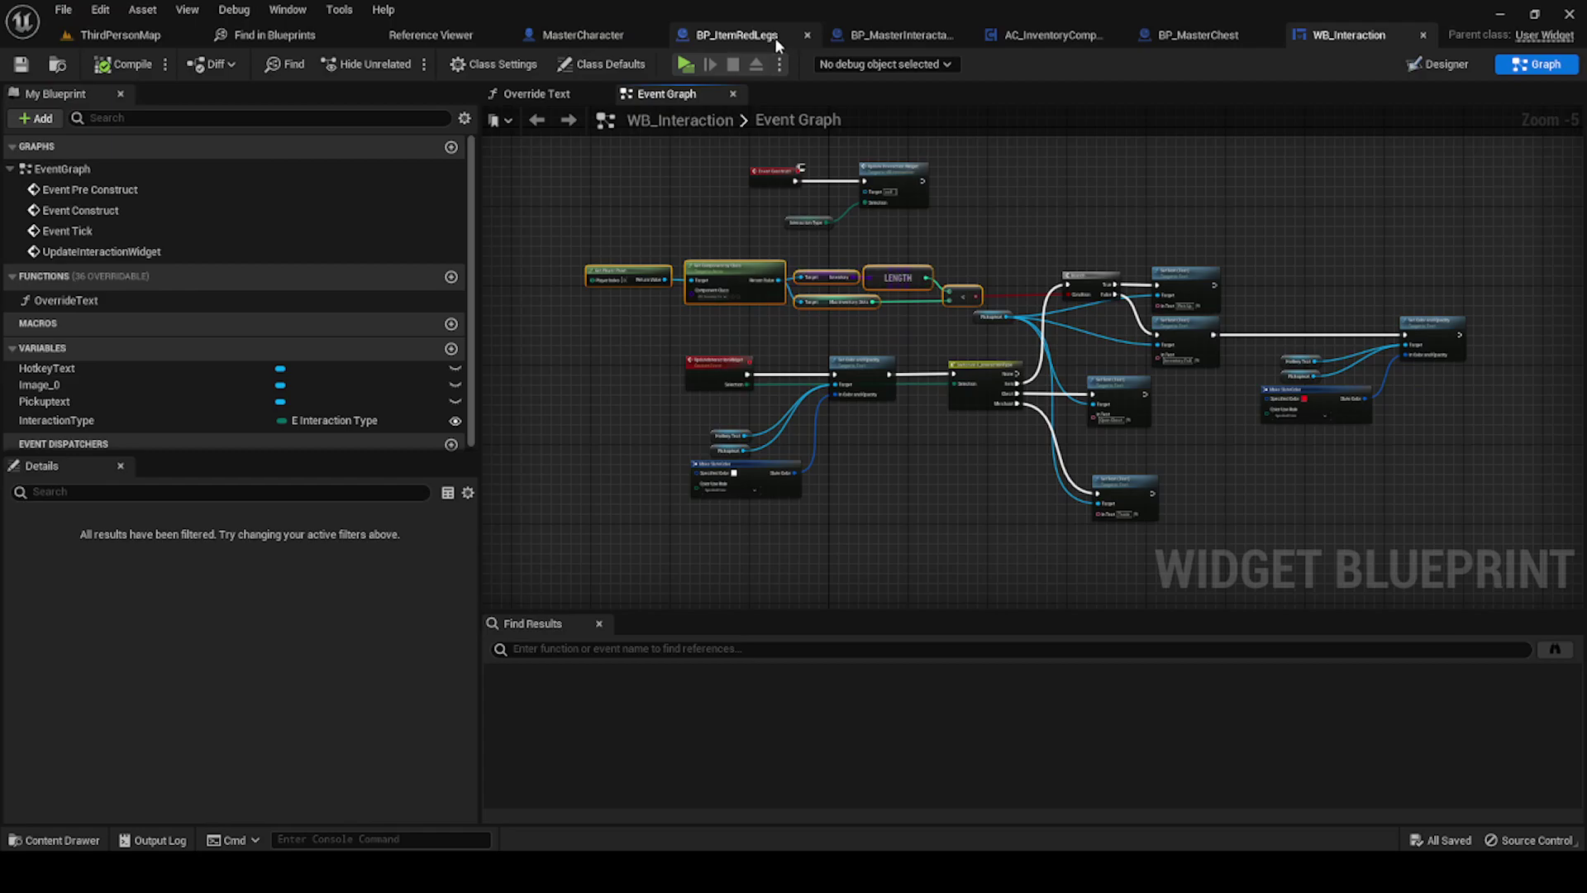
Step: In AC_InventoryComponent's Set Interaction Visibility, move the red wire's reroute point left
{"action": "left_click", "coordinate": [1017, 30]}
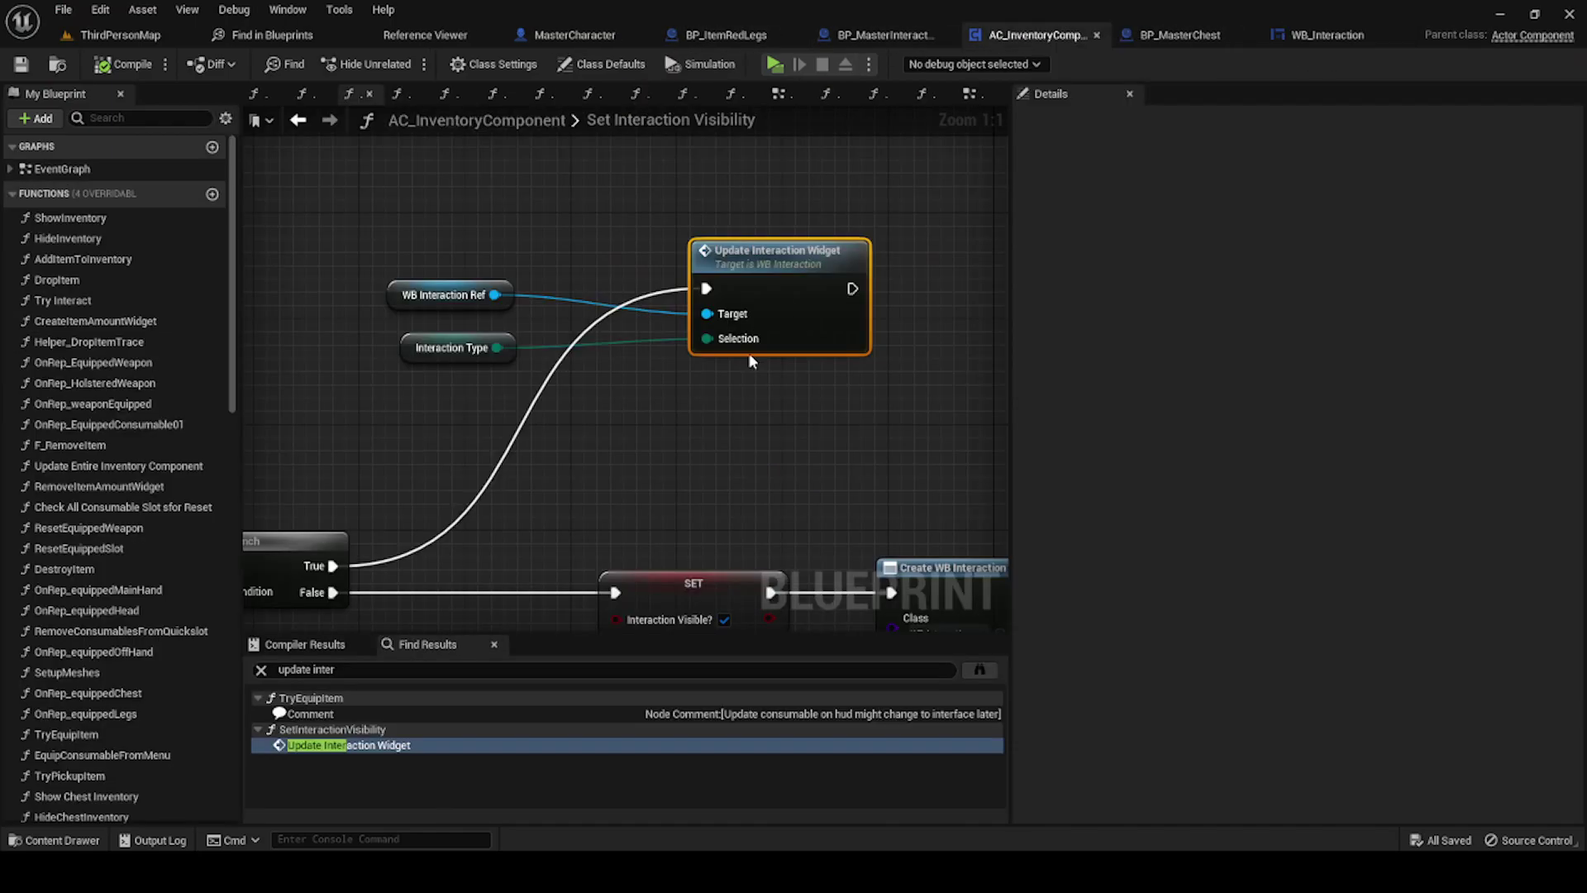
{"action": "scroll", "coordinate": [749, 354], "scroll_direction": "down", "scroll_amount": 2}
{"action": "right_click_drag", "start_coordinate": [750, 428], "coordinate": [757, 327]}
{"action": "right_click_drag", "start_coordinate": [672, 384], "coordinate": [861, 336]}
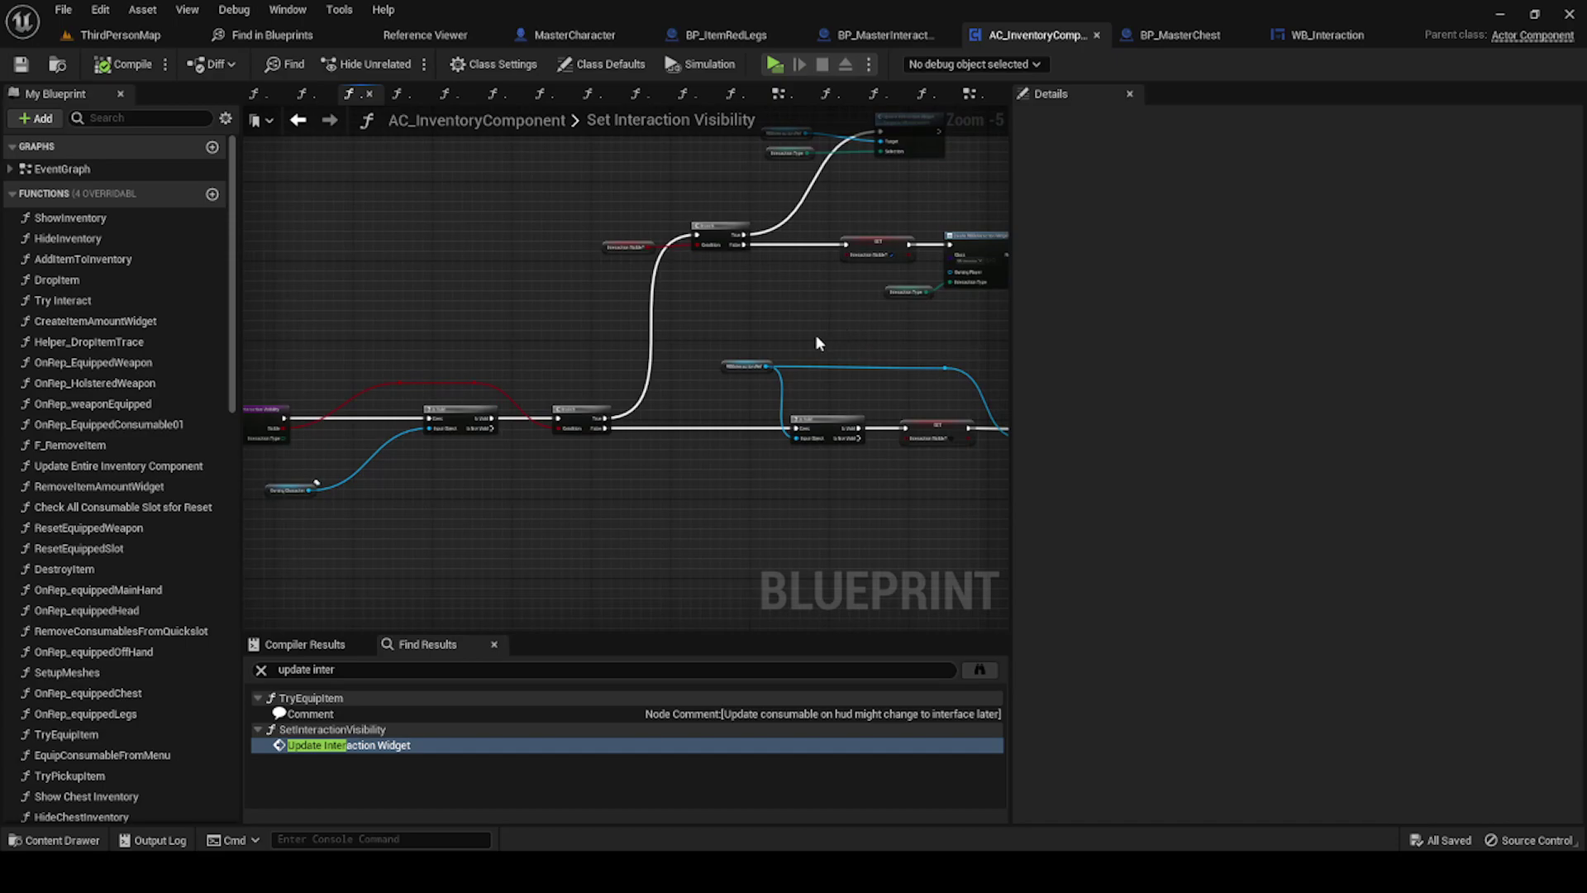
{"action": "right_click_drag", "start_coordinate": [548, 378], "coordinate": [577, 385]}
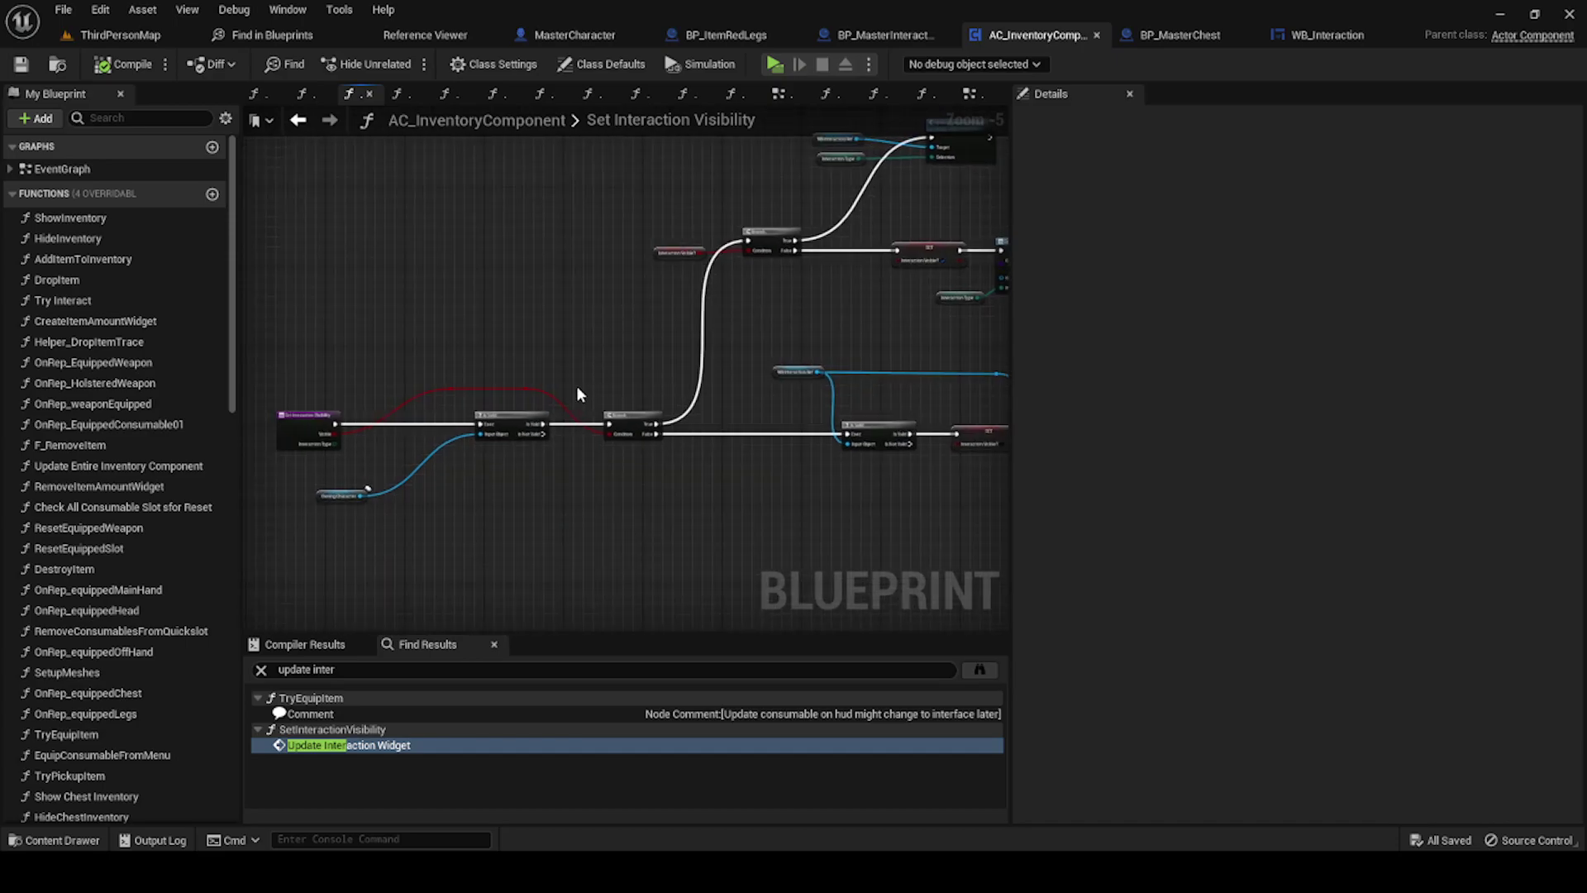
{"action": "scroll", "coordinate": [525, 463], "scroll_direction": "up", "scroll_amount": 1}
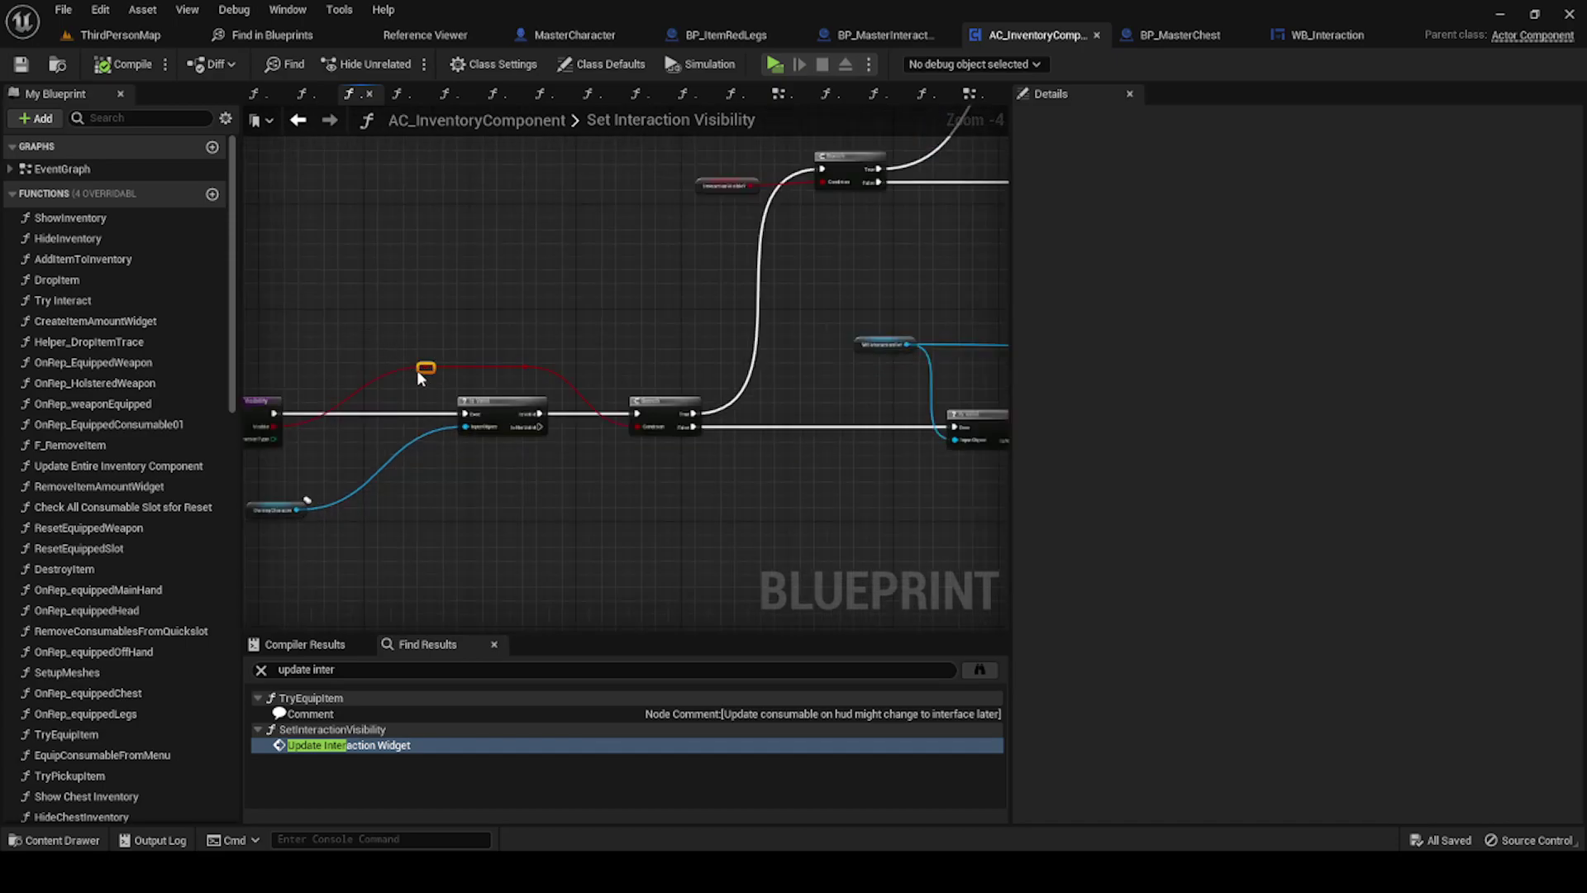
{"action": "left_click_drag", "start_coordinate": [424, 369], "coordinate": [384, 375]}
{"action": "right_click_drag", "start_coordinate": [564, 367], "coordinate": [461, 360]}
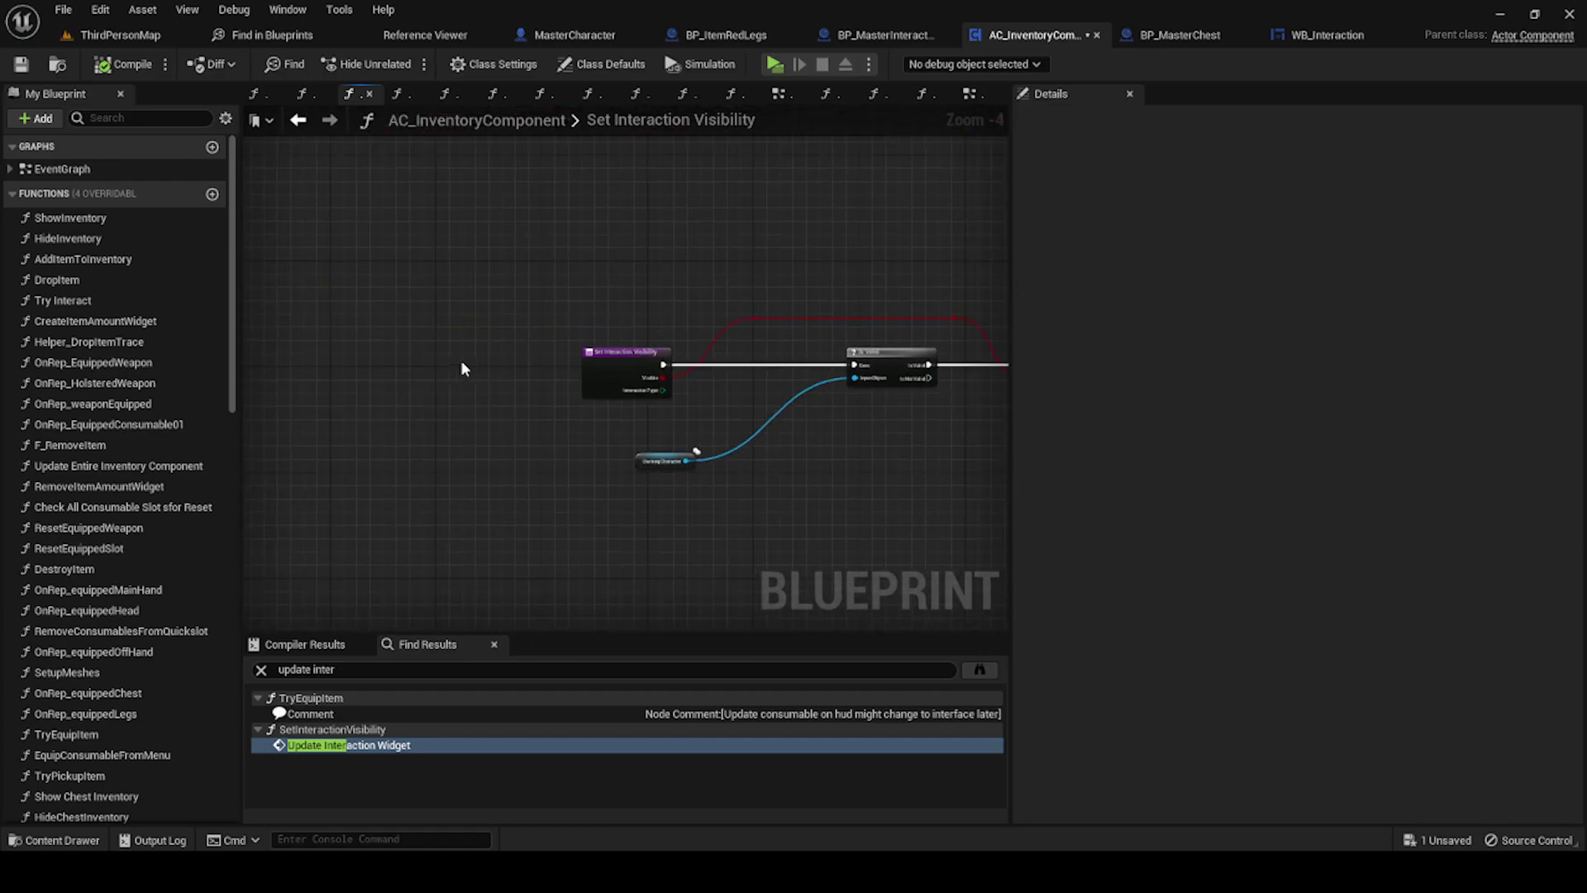
{"action": "scroll", "coordinate": [618, 364], "scroll_direction": "up", "scroll_amount": 1}
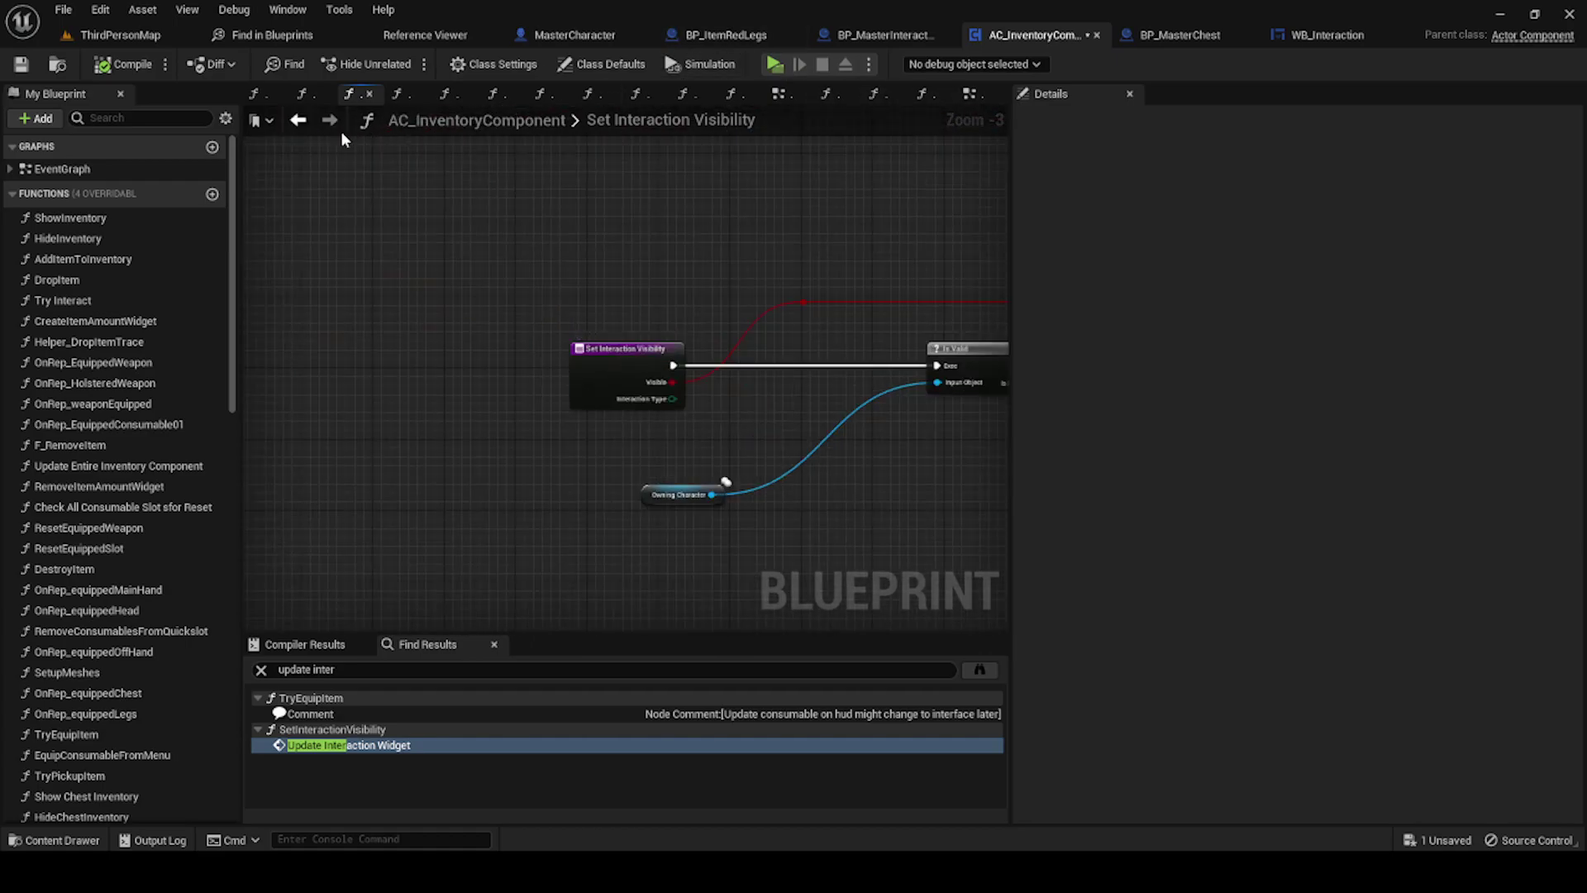
Step: Close the Event Graph tab to leave Try Pickup Item showing, and search 'try intera'
{"action": "left_click", "coordinate": [291, 122]}
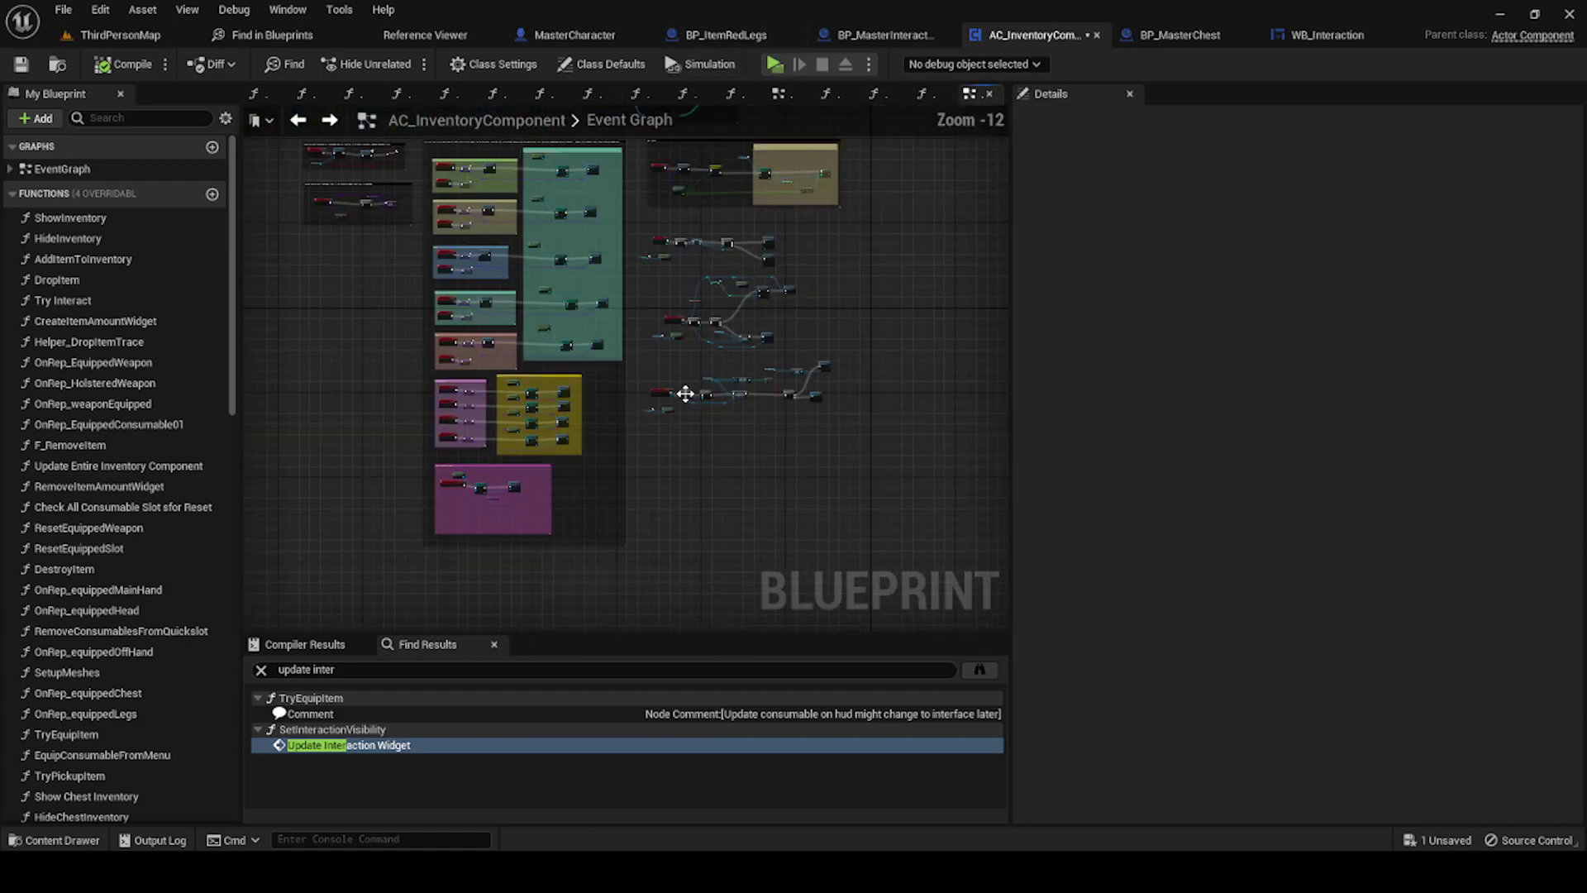
{"action": "right_click_drag", "start_coordinate": [760, 261], "coordinate": [930, 122]}
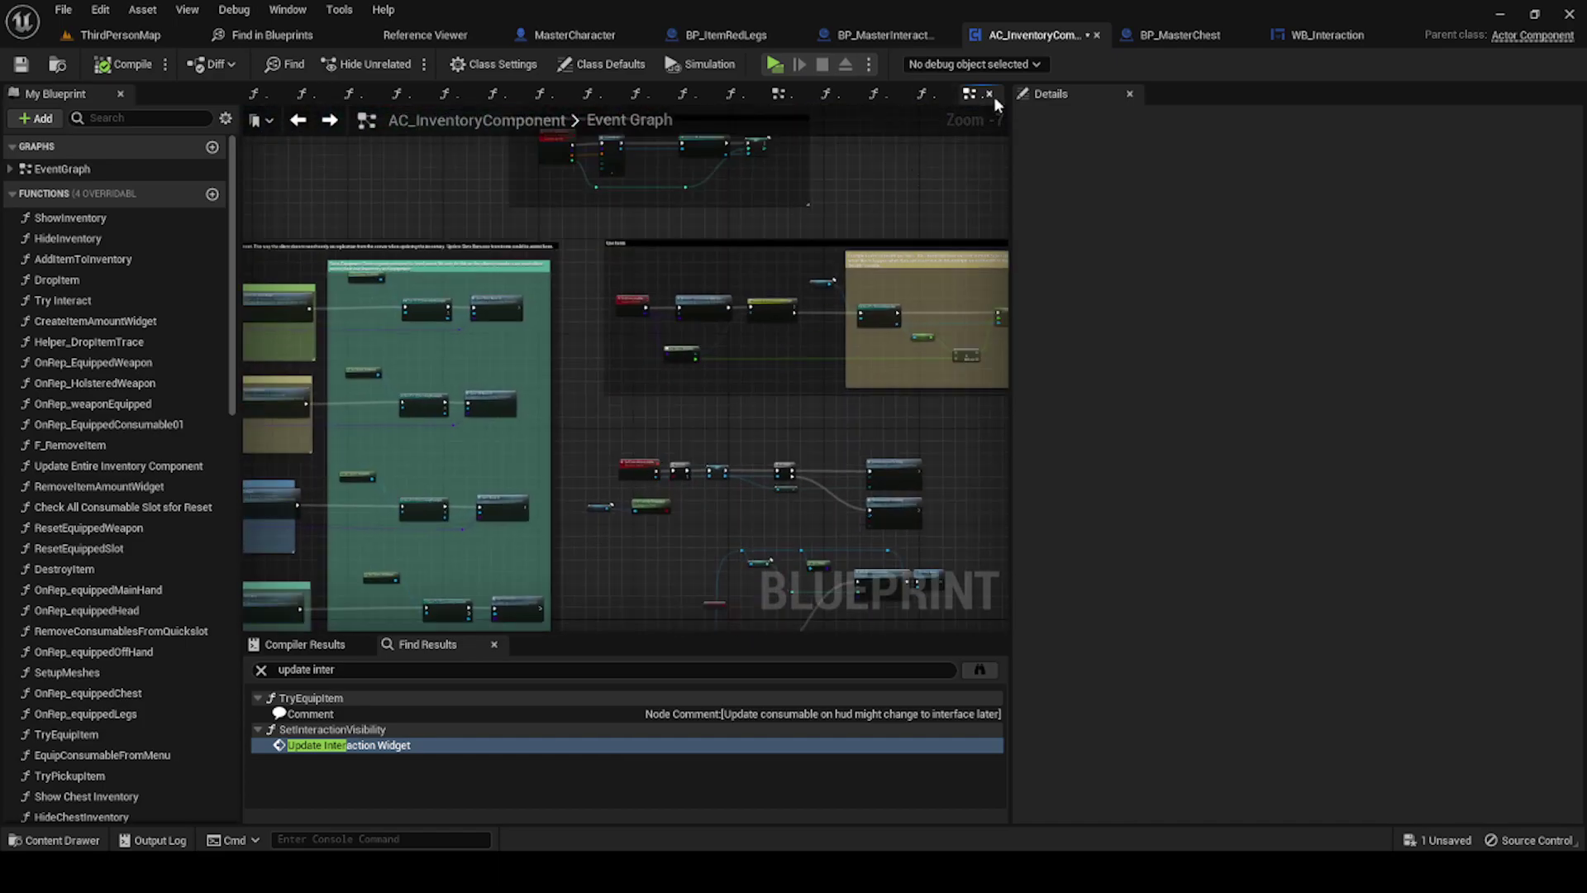
{"action": "left_click", "coordinate": [990, 94]}
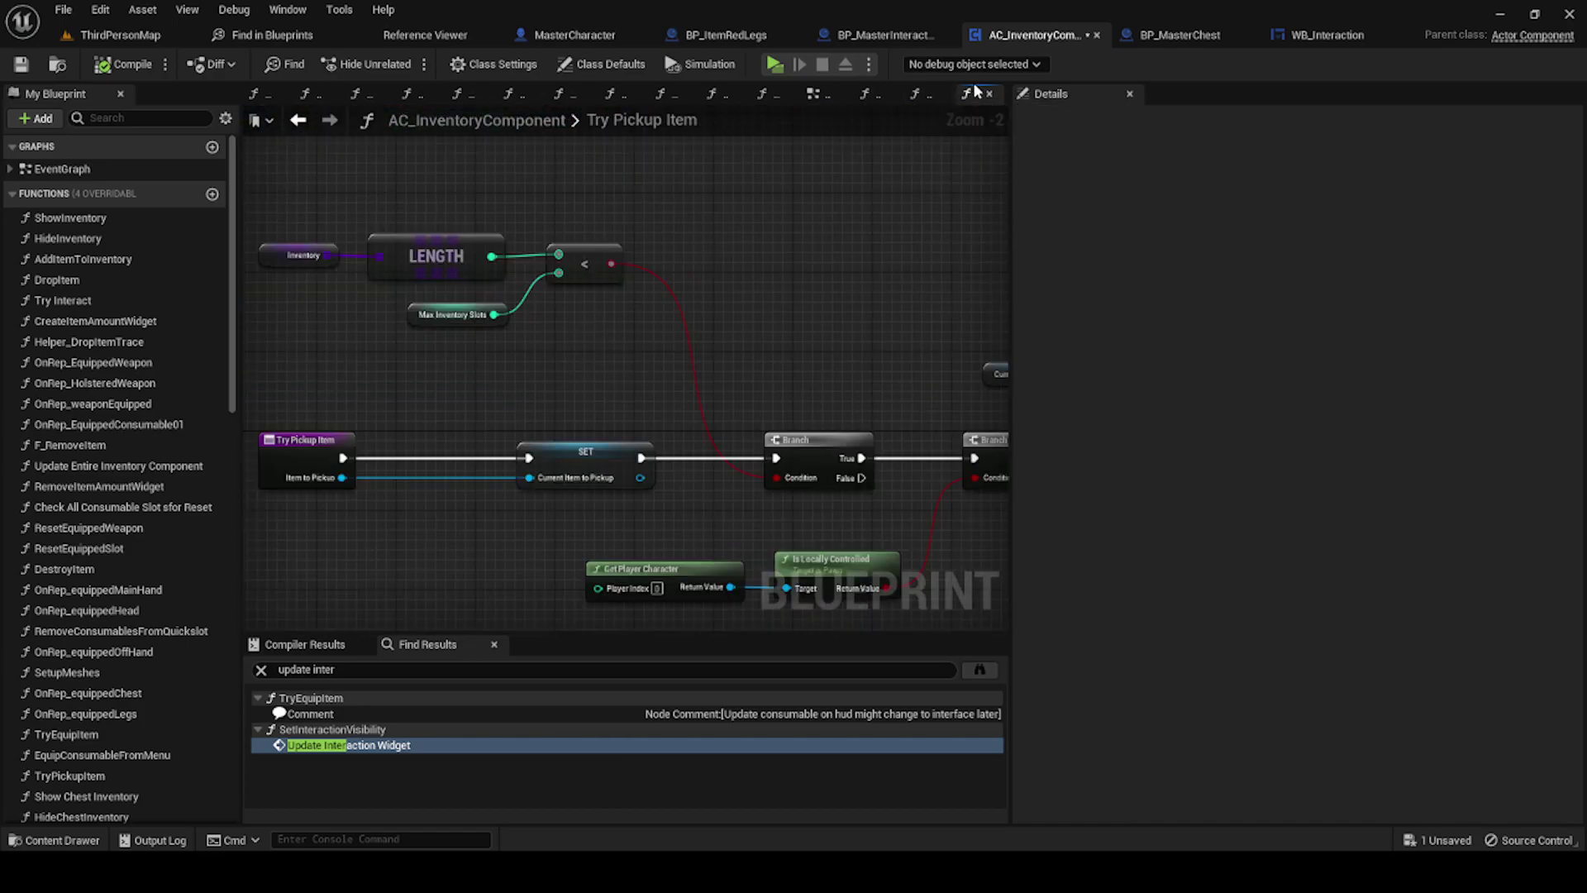
{"action": "type", "text": "try intera"}
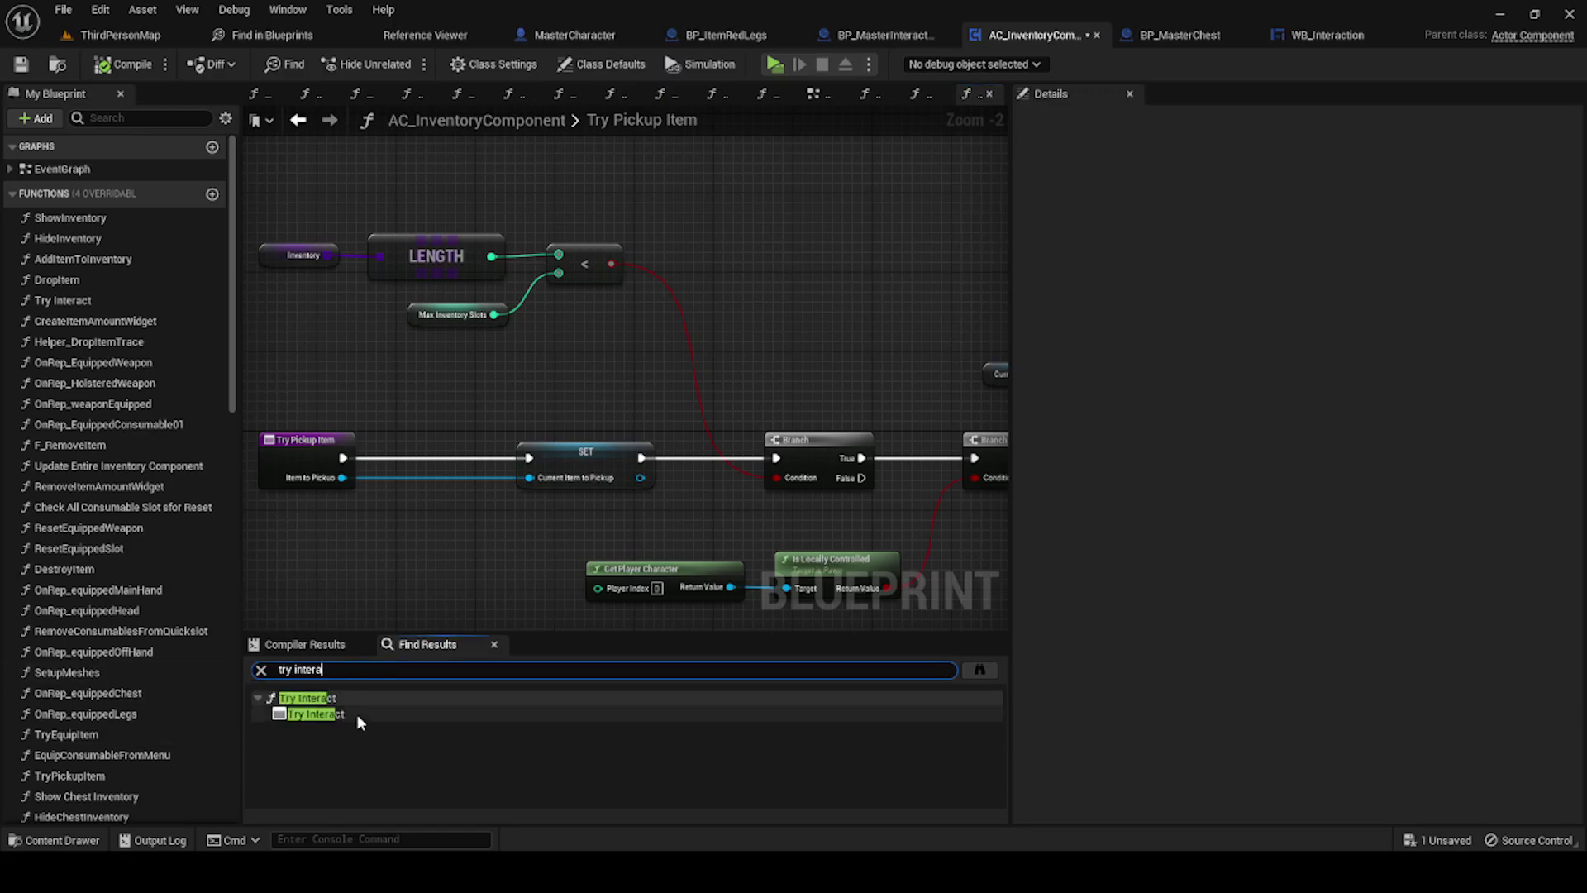
Step: Review the Try Interact function's pickup branches, then step back to the Event Graph
{"action": "double_click", "coordinate": [330, 699]}
{"action": "scroll", "coordinate": [578, 251], "scroll_direction": "up", "scroll_amount": 1}
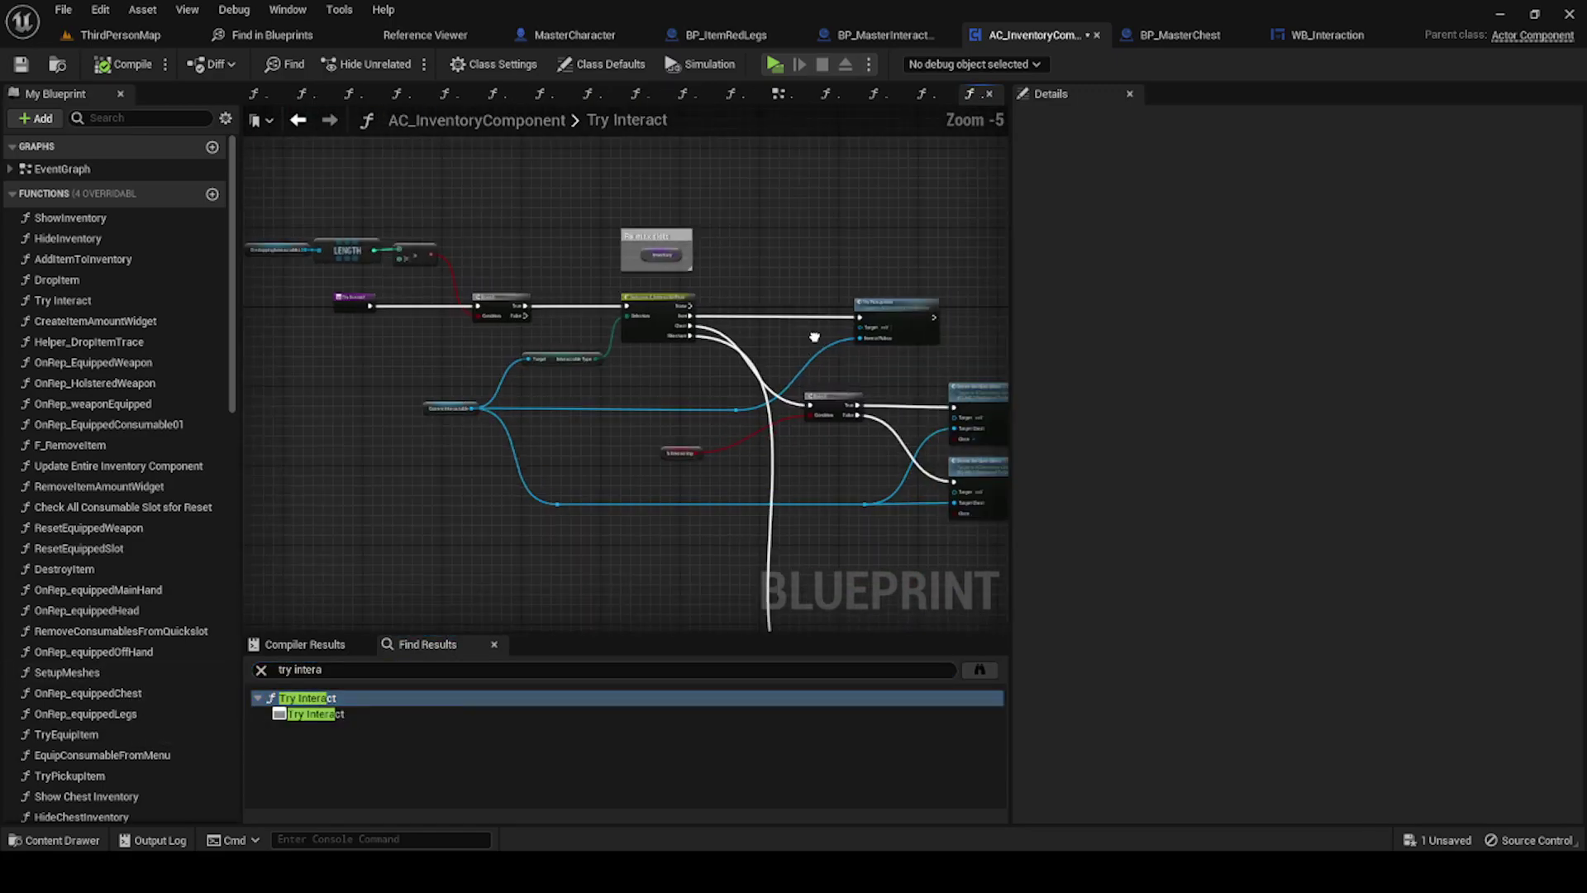
{"action": "scroll", "coordinate": [489, 354], "scroll_direction": "up", "scroll_amount": 2}
{"action": "scroll", "coordinate": [605, 335], "scroll_direction": "down", "scroll_amount": 3}
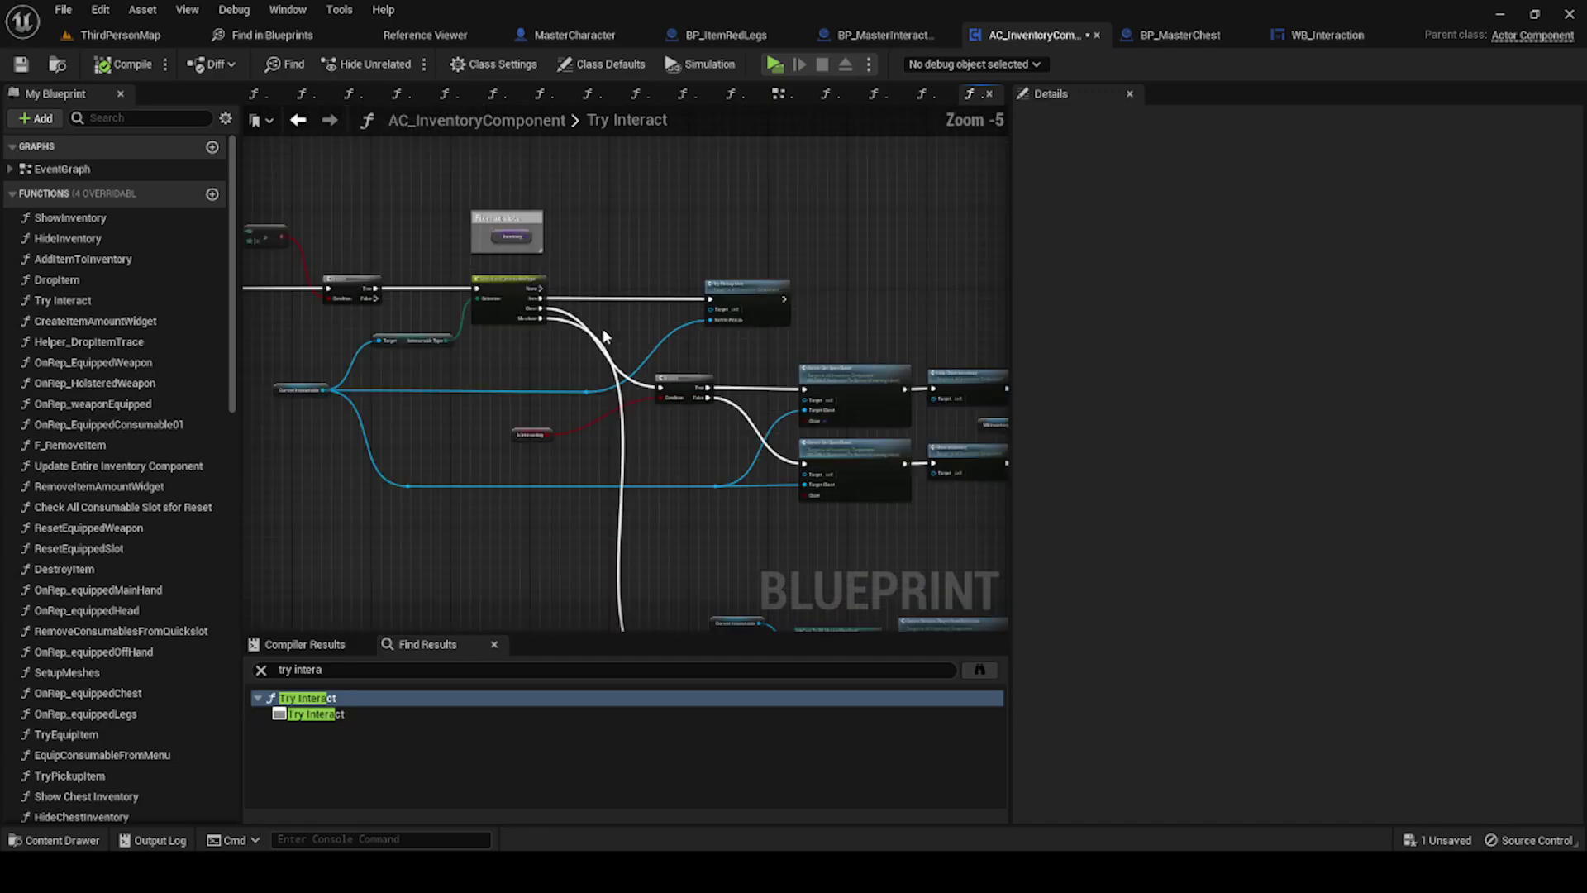
{"action": "right_click_drag", "start_coordinate": [707, 502], "coordinate": [796, 459]}
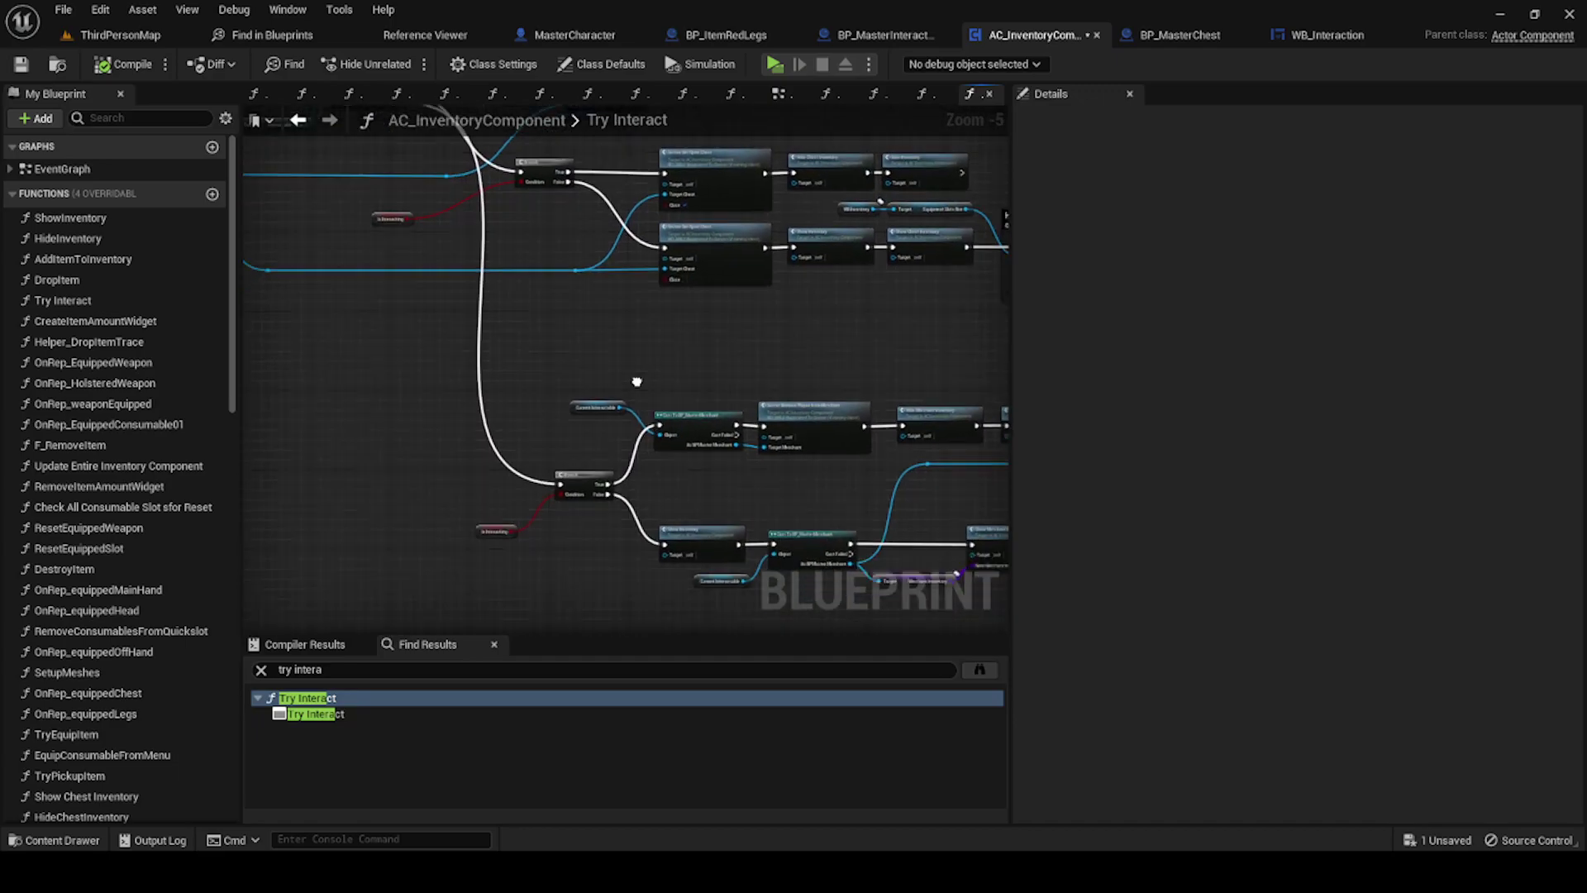
{"action": "left_click", "coordinate": [310, 129]}
{"action": "scroll", "coordinate": [496, 289], "scroll_direction": "down", "scroll_amount": 4}
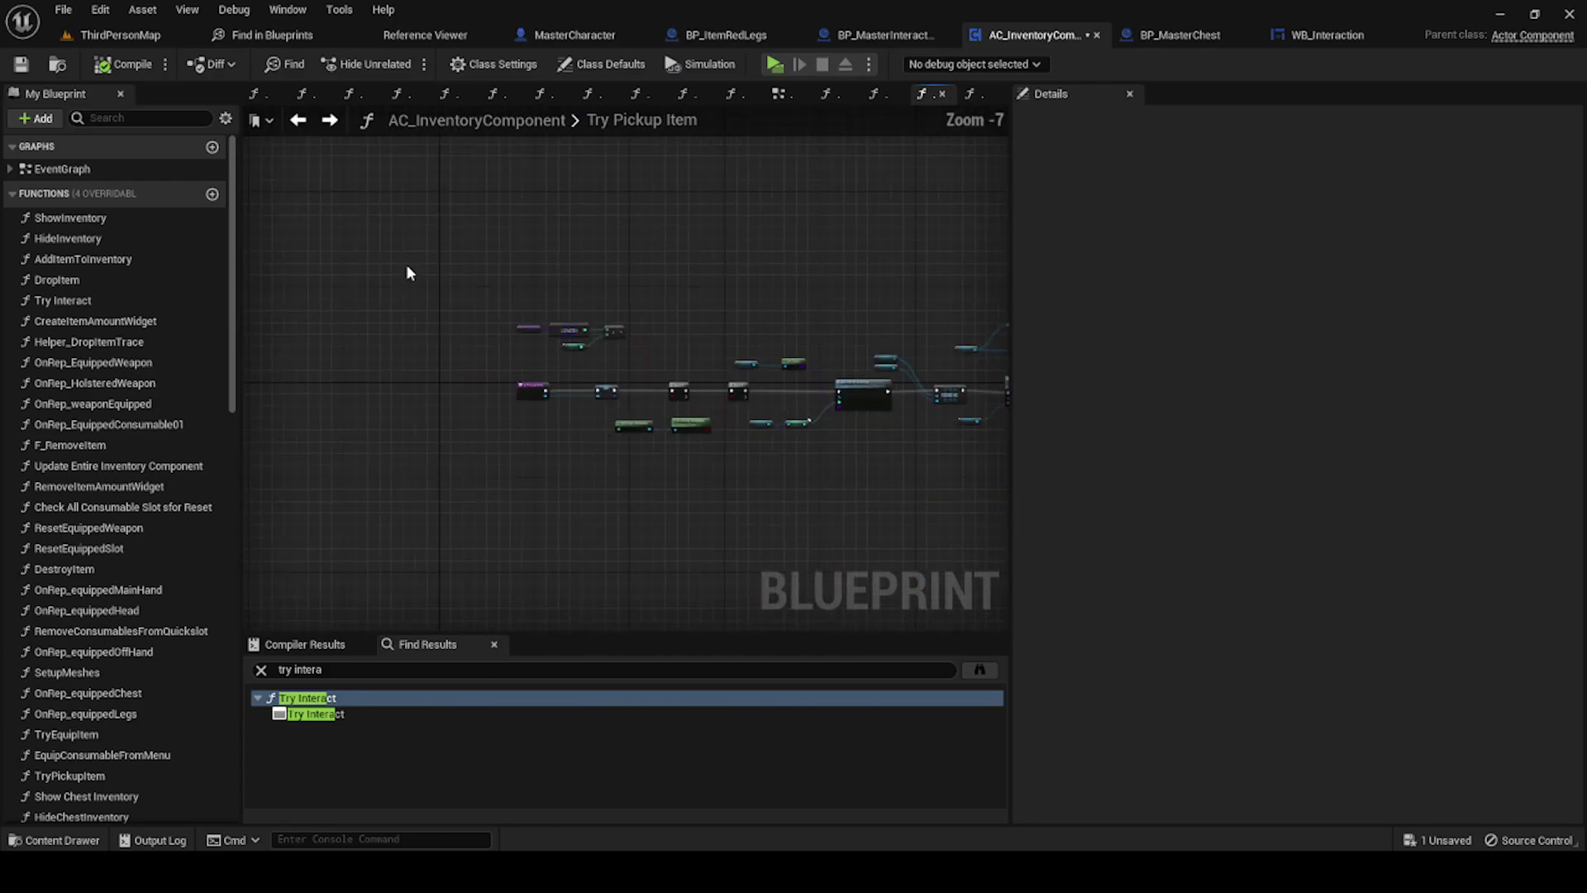
{"action": "left_click", "coordinate": [298, 120]}
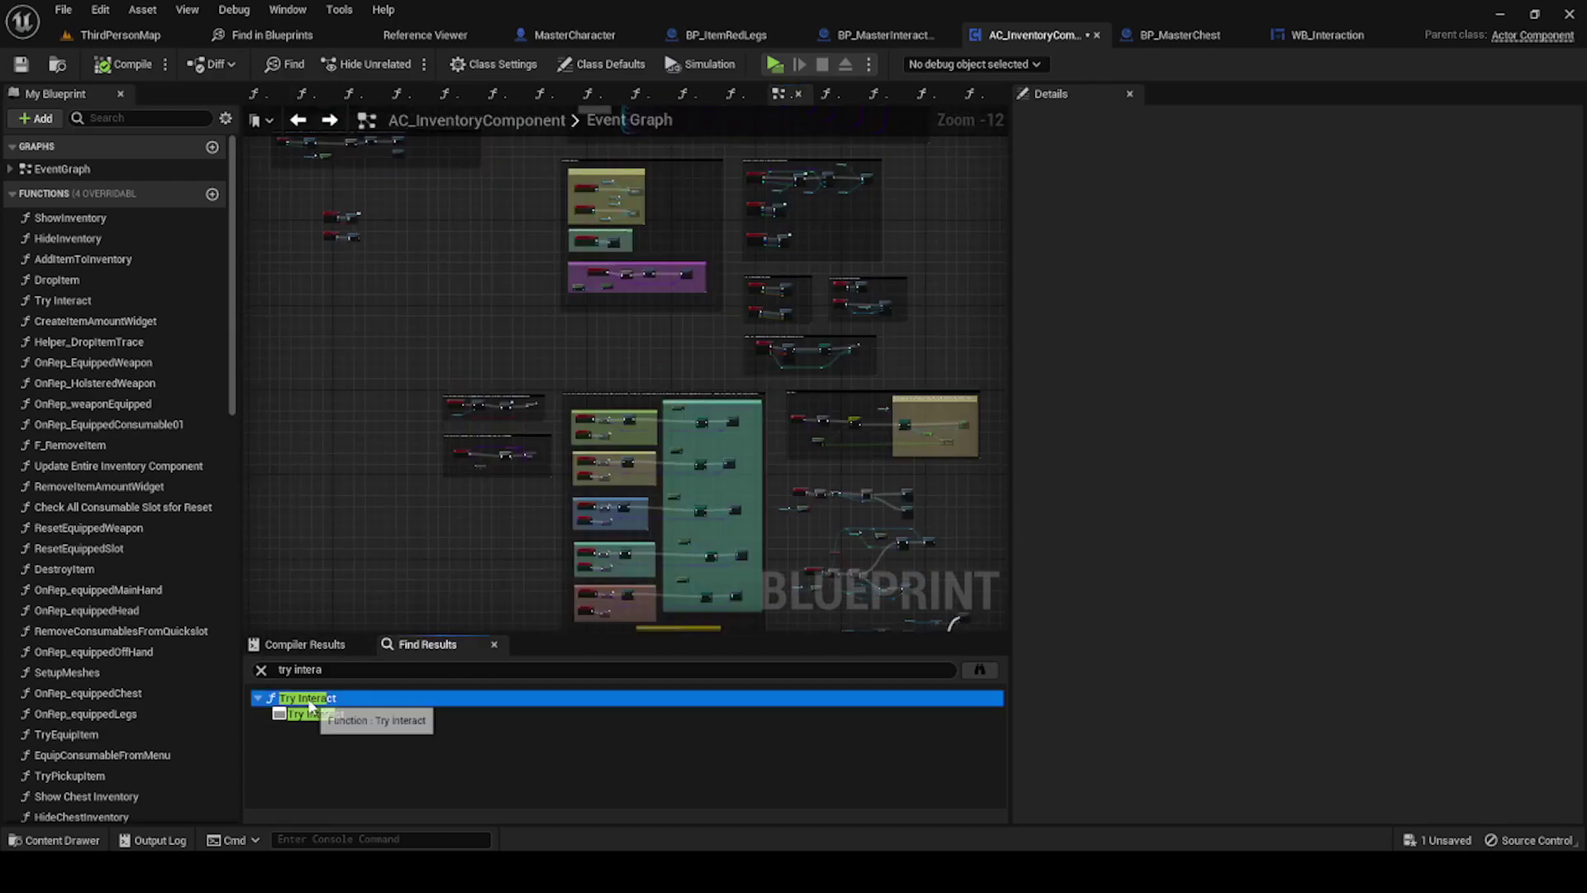
{"action": "mouse_move", "coordinate": [405, 530]}
{"action": "right_mouse_down"}
{"action": "mouse_move", "coordinate": [488, 341]}
{"action": "mouse_move", "coordinate": [593, 292]}
{"action": "mouse_move", "coordinate": [573, 516]}
{"action": "mouse_move", "coordinate": [809, 433]}
{"action": "right_mouse_up"}
{"action": "scroll", "coordinate": [488, 341], "scroll_direction": "up", "scroll_amount": 1}
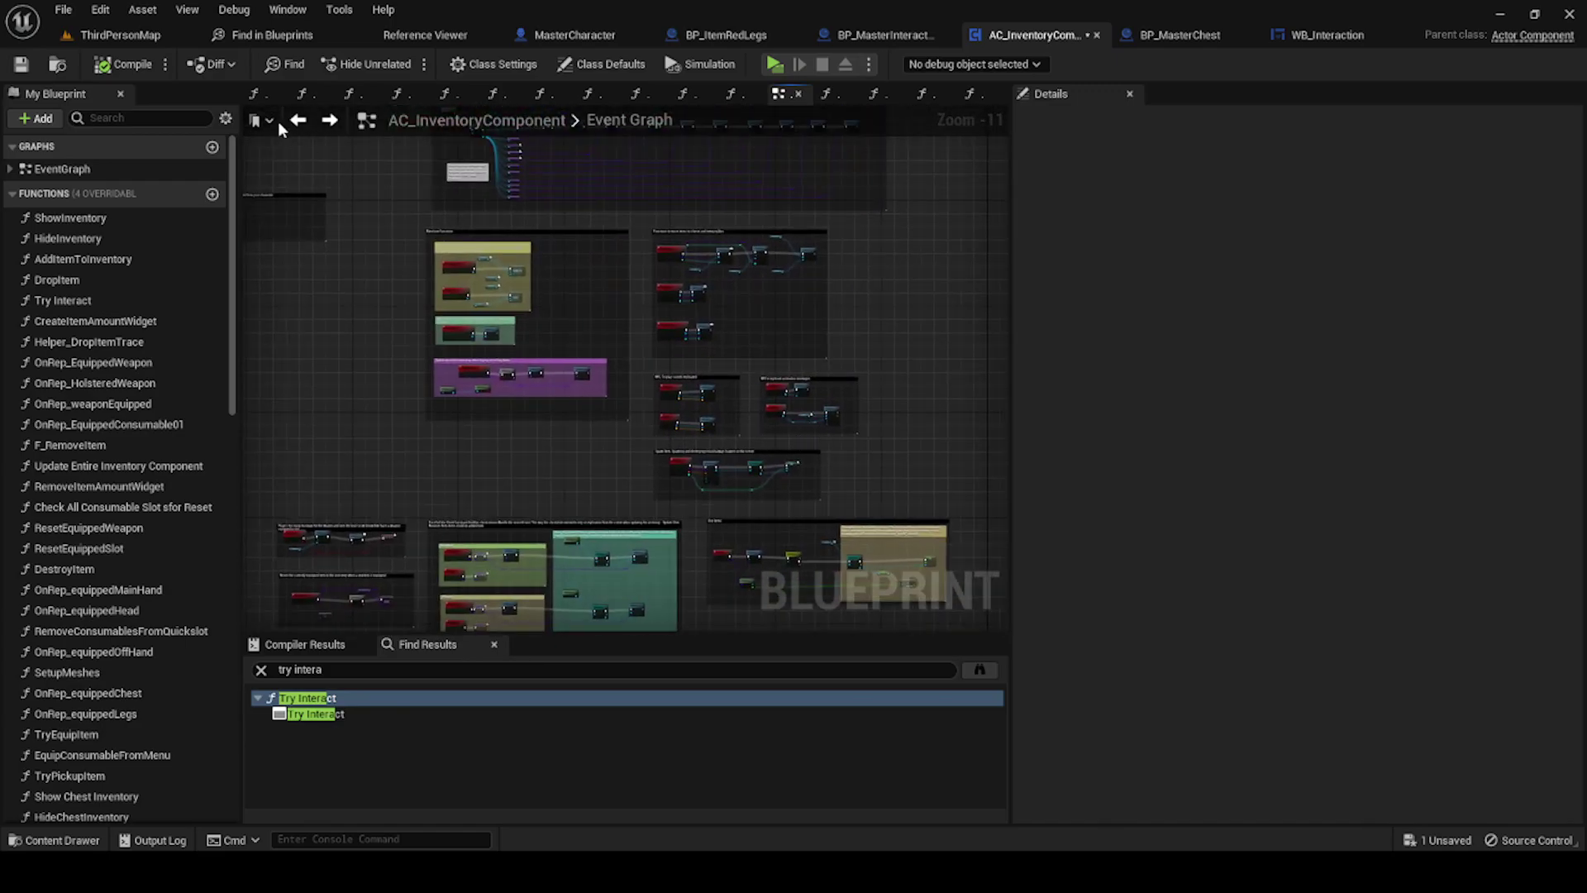
Step: Find 'item slot' in the InventoryComponent folder and open WB_ItemSlot's graph
{"action": "left_click", "coordinate": [143, 39]}
{"action": "left_click", "coordinate": [365, 577]}
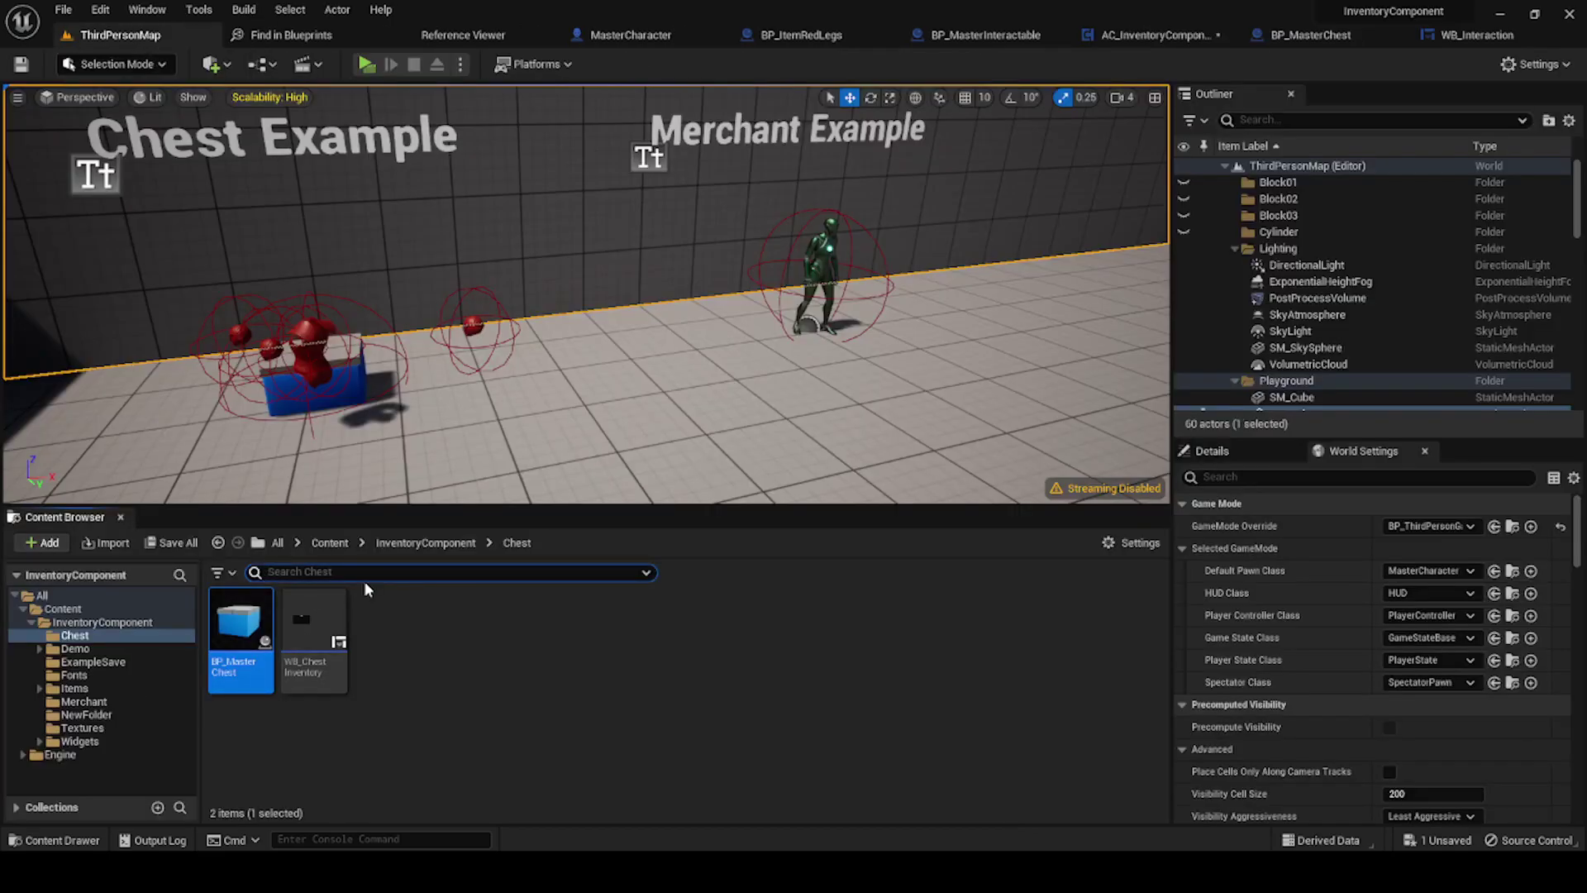
{"action": "type", "text": "item slot"}
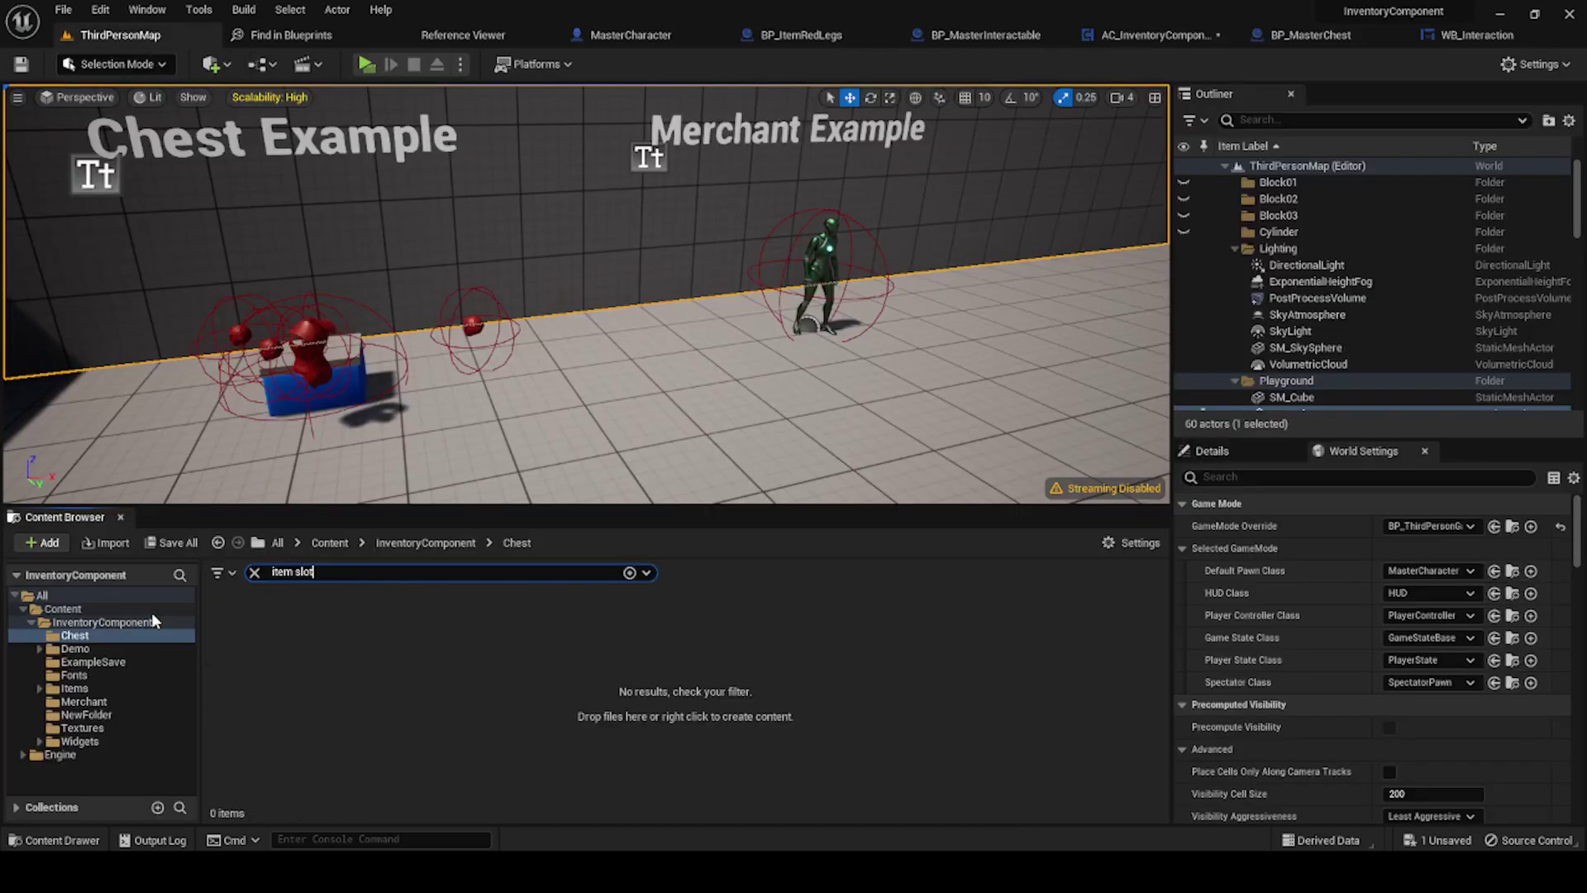
{"action": "left_click", "coordinate": [110, 620]}
{"action": "double_click", "coordinate": [236, 646]}
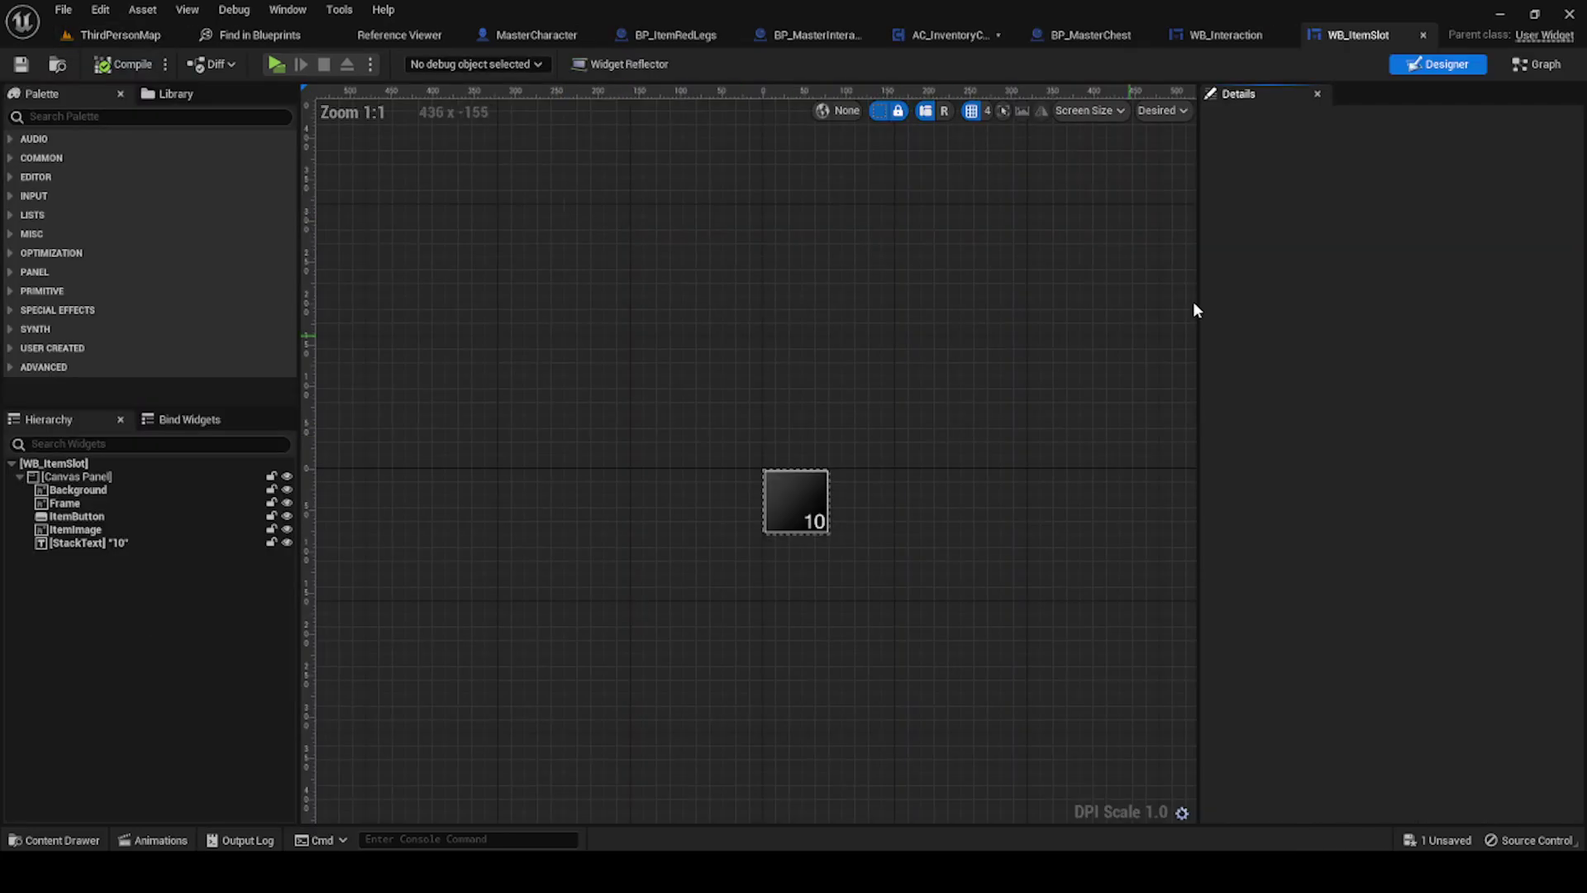
{"action": "left_click", "coordinate": [1519, 71]}
Step: Open WB_ItemSlot's On Drop function from the drag and drop overrides
{"action": "scroll", "coordinate": [854, 322], "scroll_direction": "down", "scroll_amount": 5}
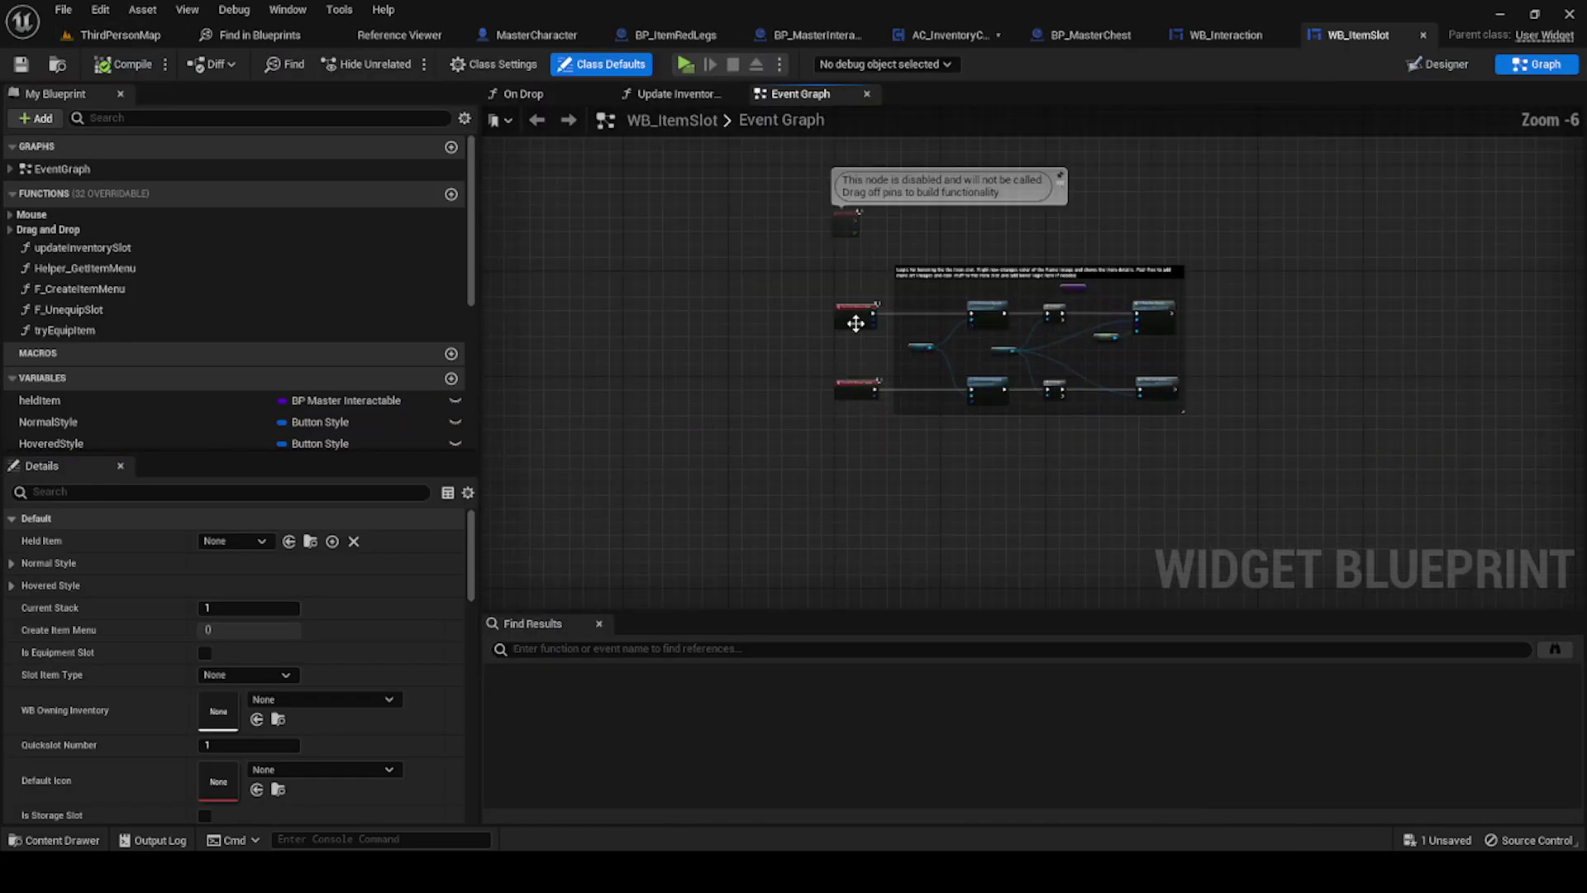
{"action": "scroll", "coordinate": [795, 423], "scroll_direction": "up", "scroll_amount": 2}
{"action": "scroll", "coordinate": [795, 423], "scroll_direction": "up", "scroll_amount": 1}
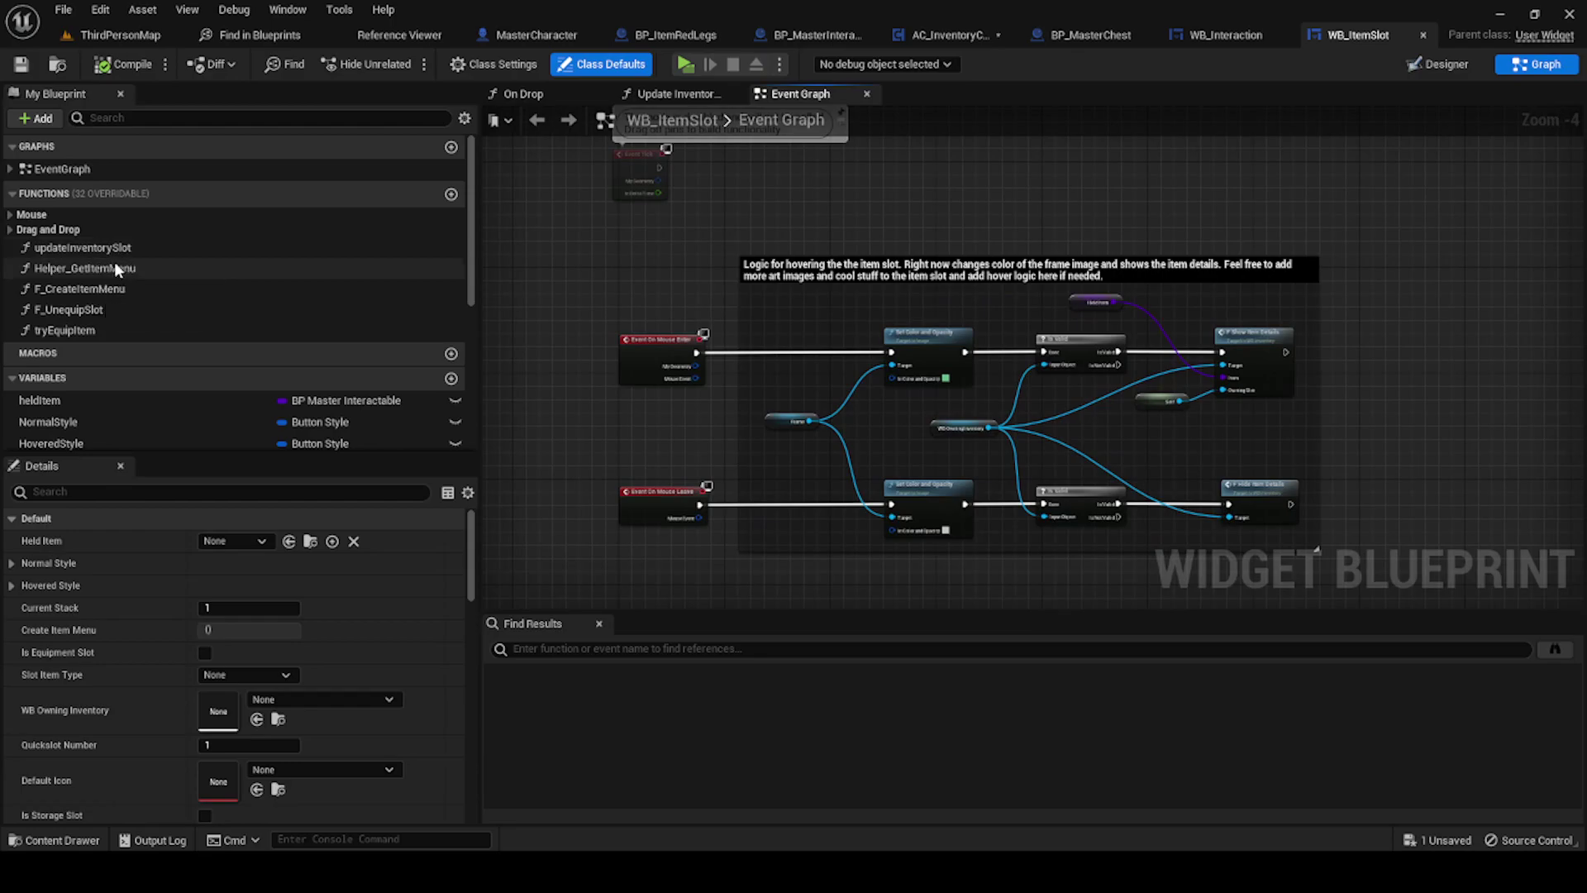
{"action": "left_click", "coordinate": [11, 231]}
{"action": "double_click", "coordinate": [60, 268]}
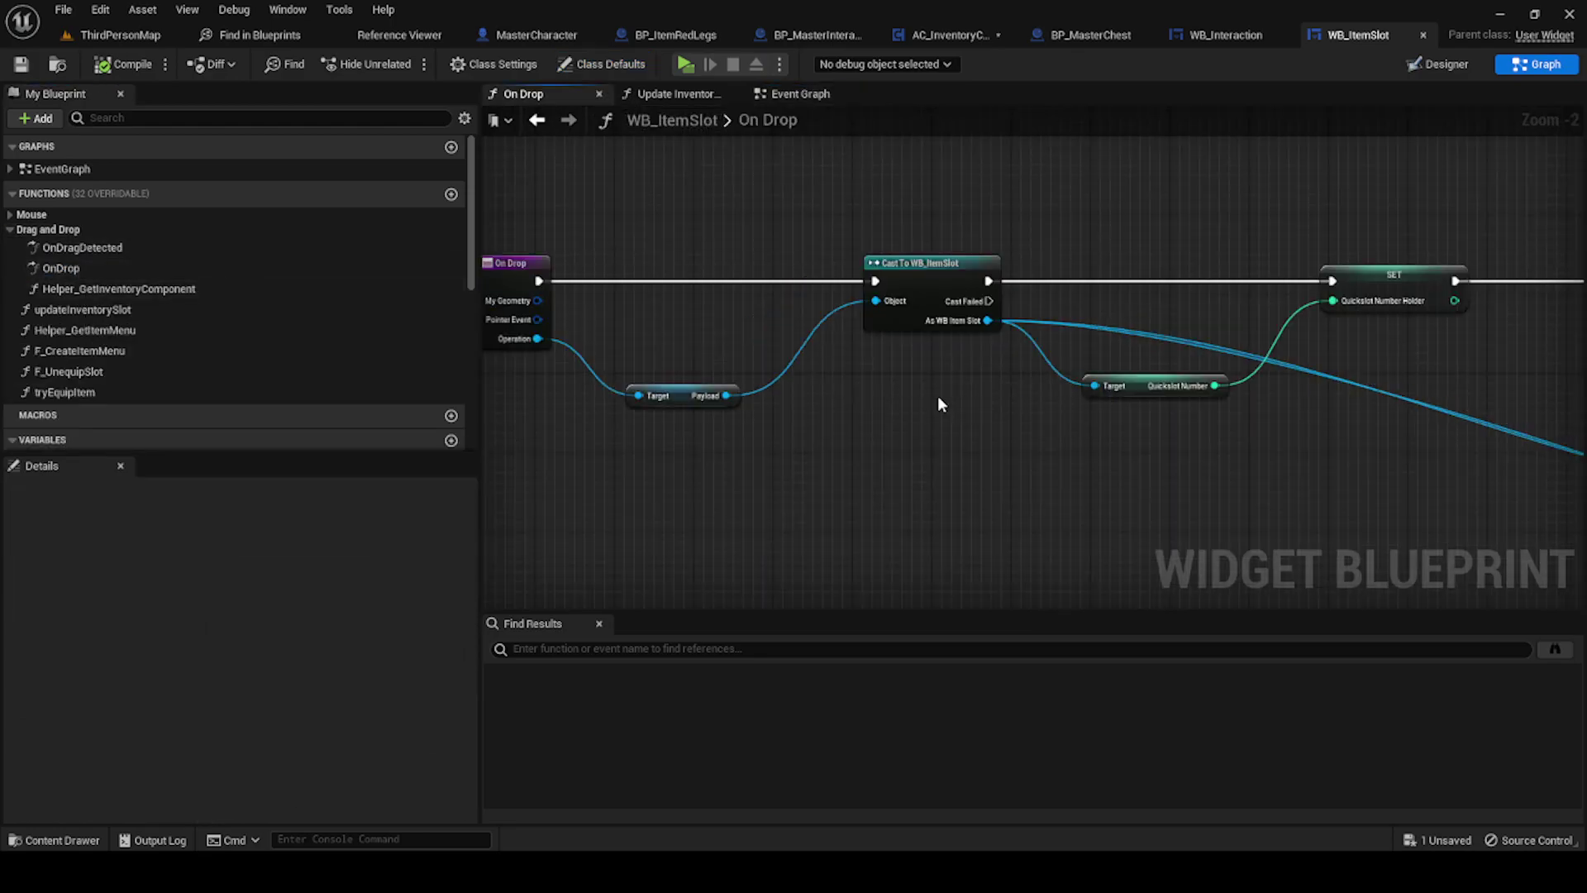
{"action": "scroll", "coordinate": [532, 313], "scroll_direction": "up", "scroll_amount": 2}
{"action": "right_click_drag", "start_coordinate": [532, 313], "coordinate": [514, 425]}
{"action": "scroll", "coordinate": [514, 425], "scroll_direction": "down", "scroll_amount": 3}
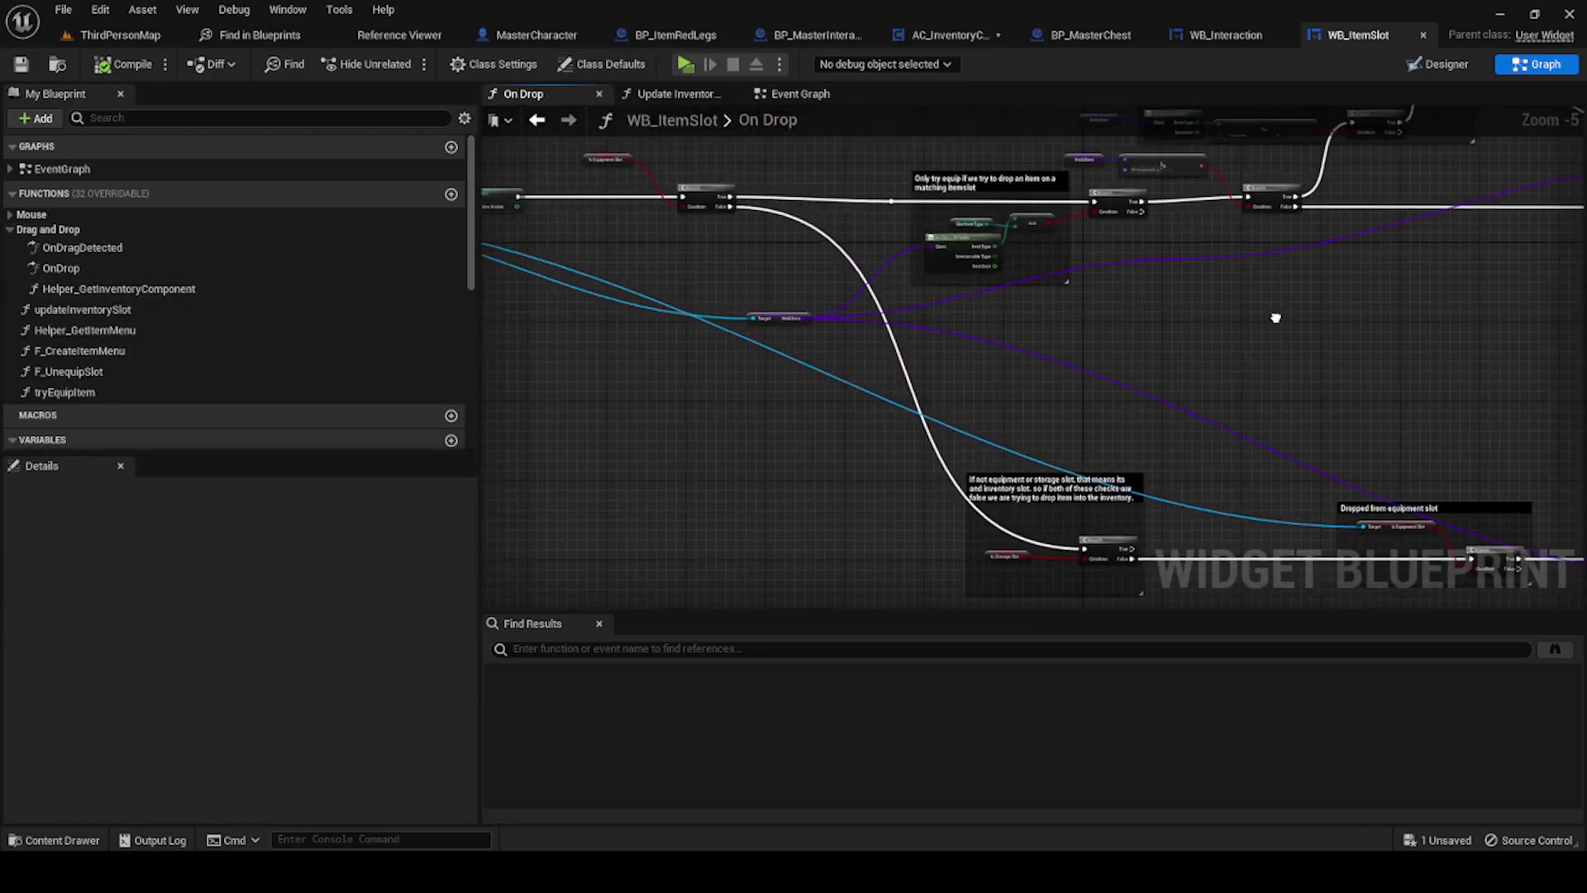
{"action": "scroll", "coordinate": [1005, 342], "scroll_direction": "up", "scroll_amount": 3}
Step: Review On Drop's equip, storage-slot and unequip logic, then return to ThirdPersonMap
{"action": "left_click", "coordinate": [1100, 277]}
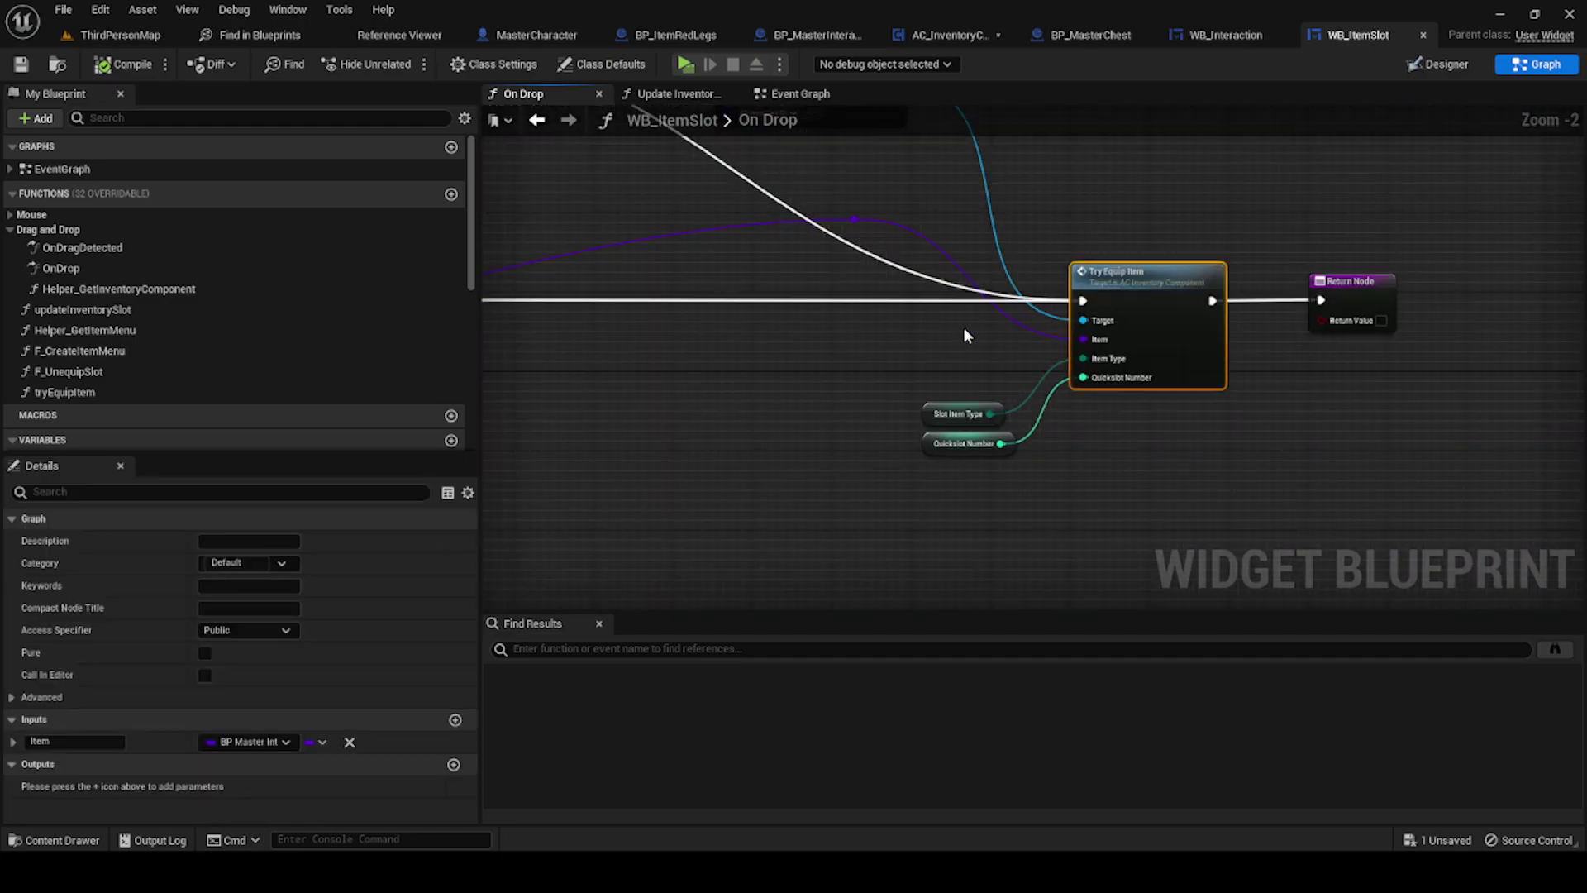
{"action": "scroll", "coordinate": [963, 326], "scroll_direction": "down", "scroll_amount": 3}
{"action": "mouse_move", "coordinate": [719, 299]}
{"action": "right_mouse_down"}
{"action": "mouse_move", "coordinate": [1003, 397]}
{"action": "mouse_move", "coordinate": [946, 202]}
{"action": "mouse_move", "coordinate": [890, 258]}
{"action": "mouse_move", "coordinate": [1081, 305]}
{"action": "mouse_move", "coordinate": [1027, 423]}
{"action": "right_mouse_up"}
{"action": "scroll", "coordinate": [1294, 229], "scroll_direction": "up", "scroll_amount": 2}
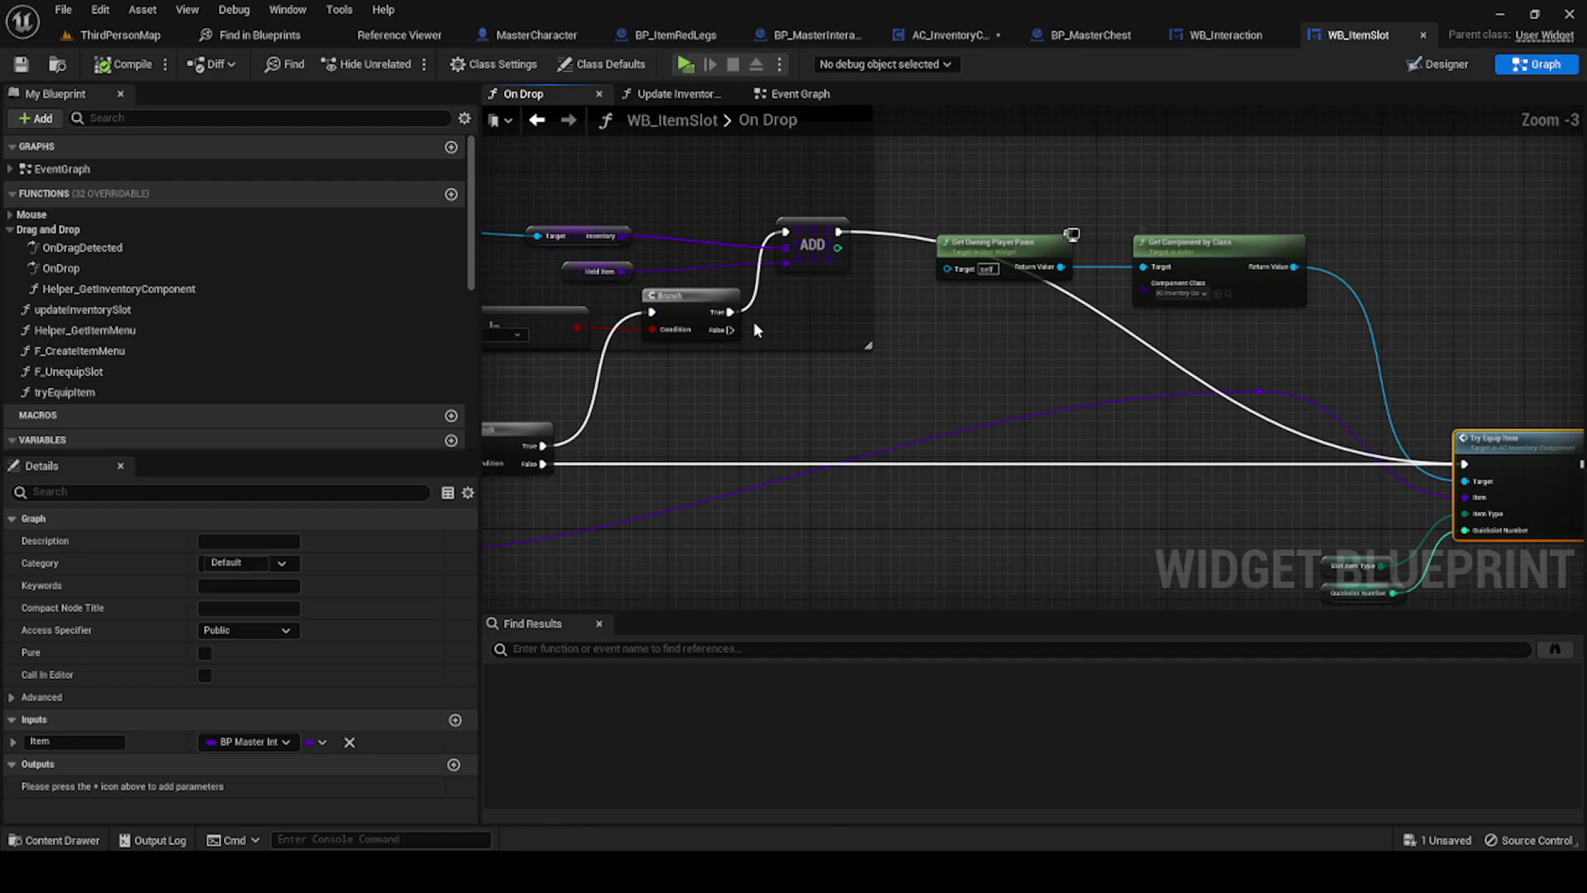
{"action": "mouse_move", "coordinate": [754, 329]}
{"action": "right_mouse_down"}
{"action": "mouse_move", "coordinate": [858, 360]}
{"action": "mouse_move", "coordinate": [1138, 392]}
{"action": "mouse_move", "coordinate": [803, 138]}
{"action": "right_mouse_up"}
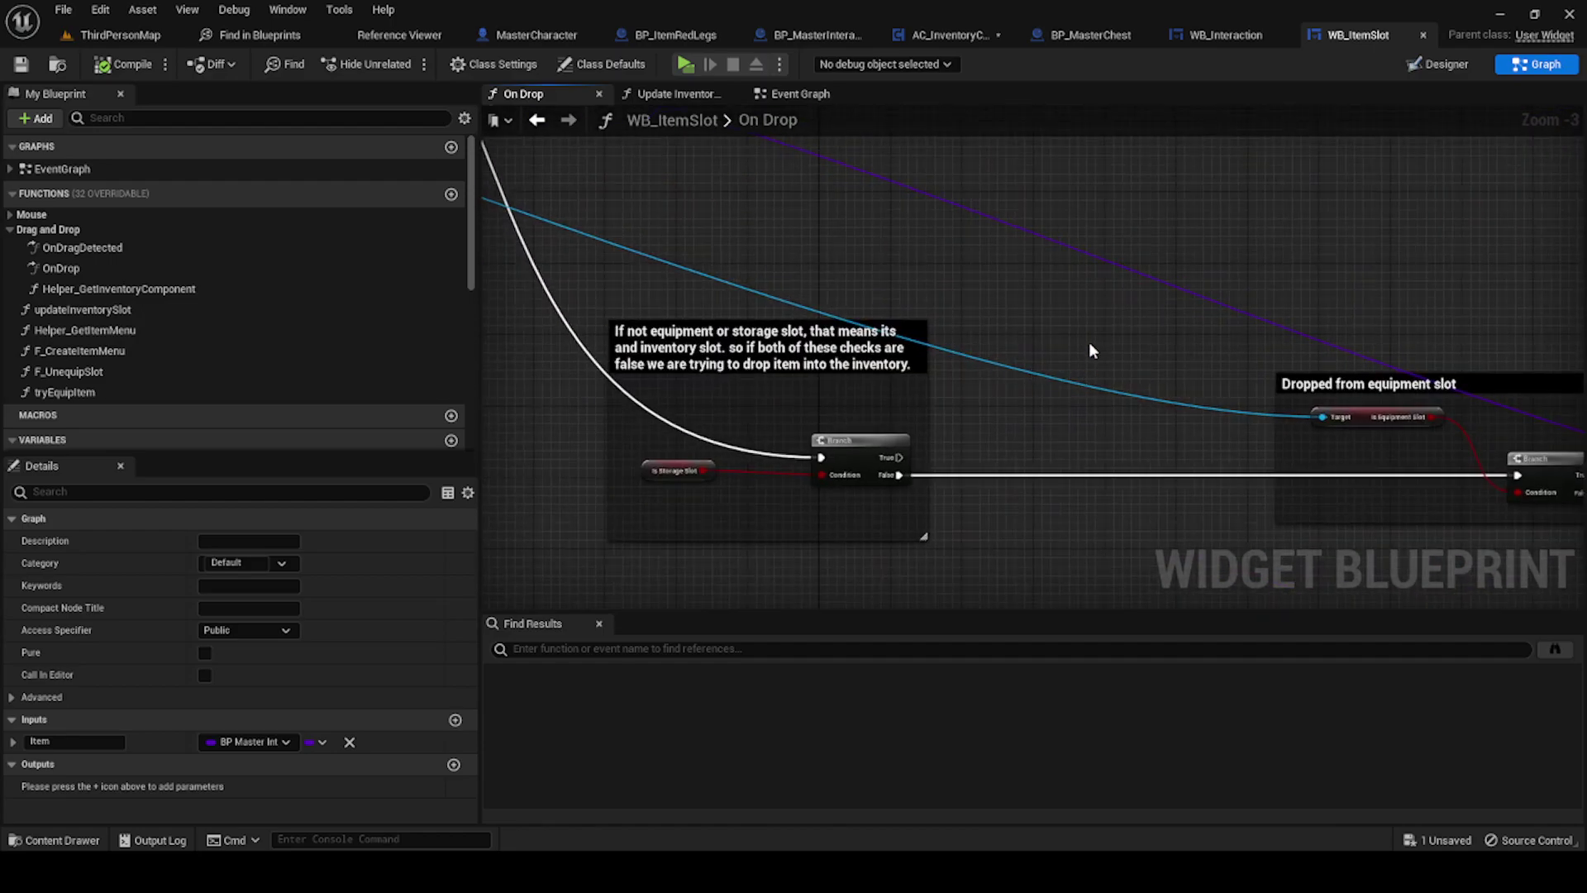
{"action": "mouse_move", "coordinate": [1131, 339]}
{"action": "right_mouse_down"}
{"action": "mouse_move", "coordinate": [704, 232]}
{"action": "mouse_move", "coordinate": [657, 319]}
{"action": "right_mouse_up"}
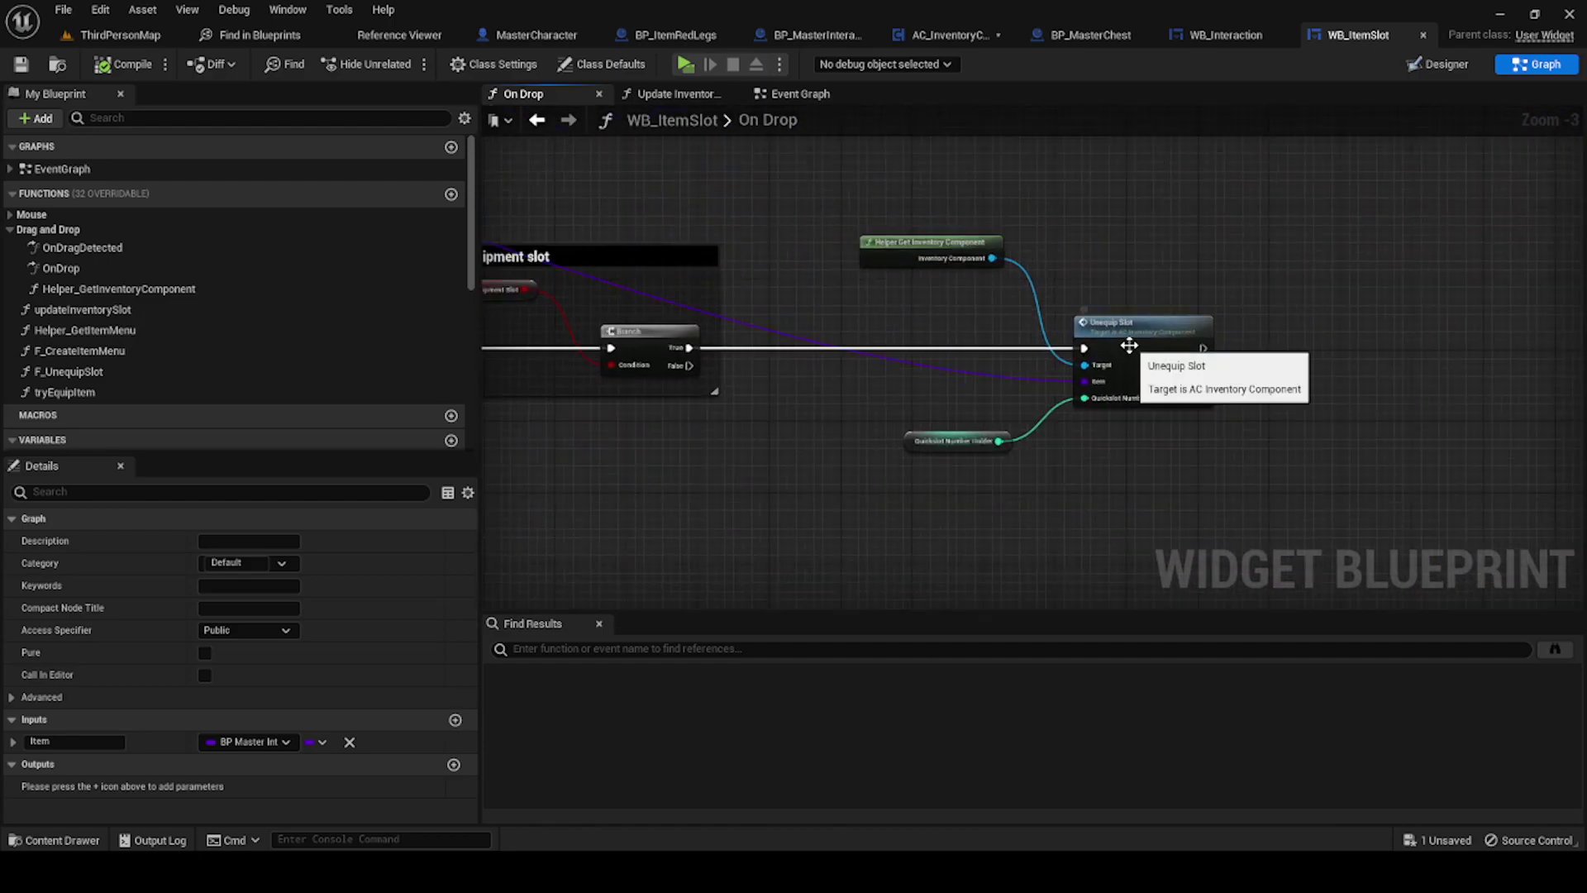
{"action": "right_click_drag", "start_coordinate": [1132, 430], "coordinate": [1508, 453]}
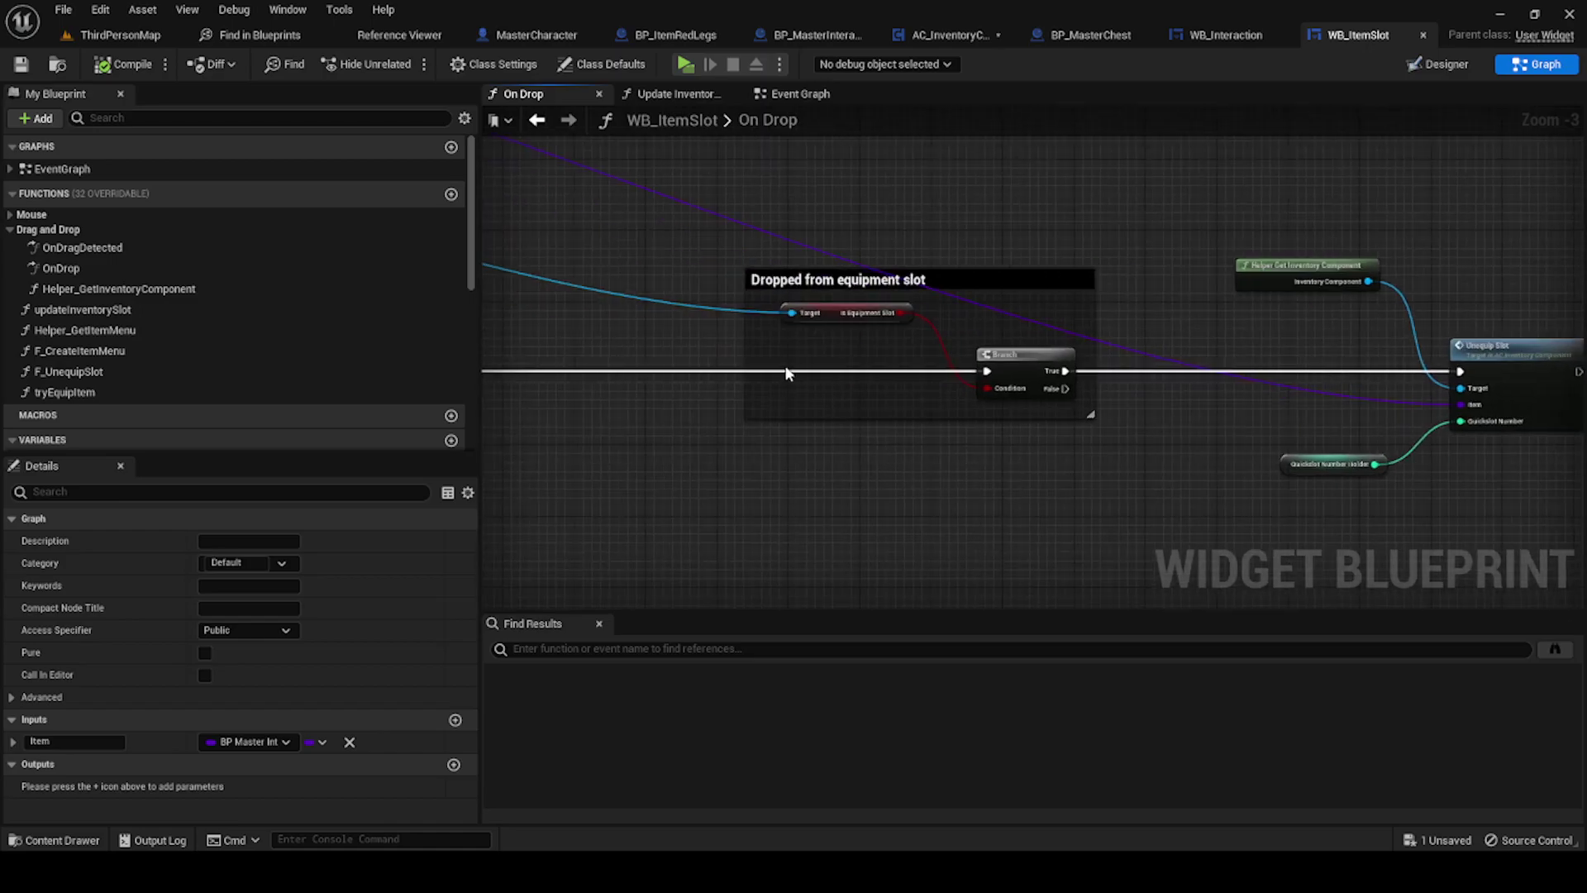
{"action": "mouse_move", "coordinate": [786, 373]}
{"action": "right_mouse_down"}
{"action": "mouse_move", "coordinate": [1031, 377]}
{"action": "mouse_move", "coordinate": [696, 385]}
{"action": "right_mouse_up"}
{"action": "scroll", "coordinate": [900, 372], "scroll_direction": "down", "scroll_amount": 1}
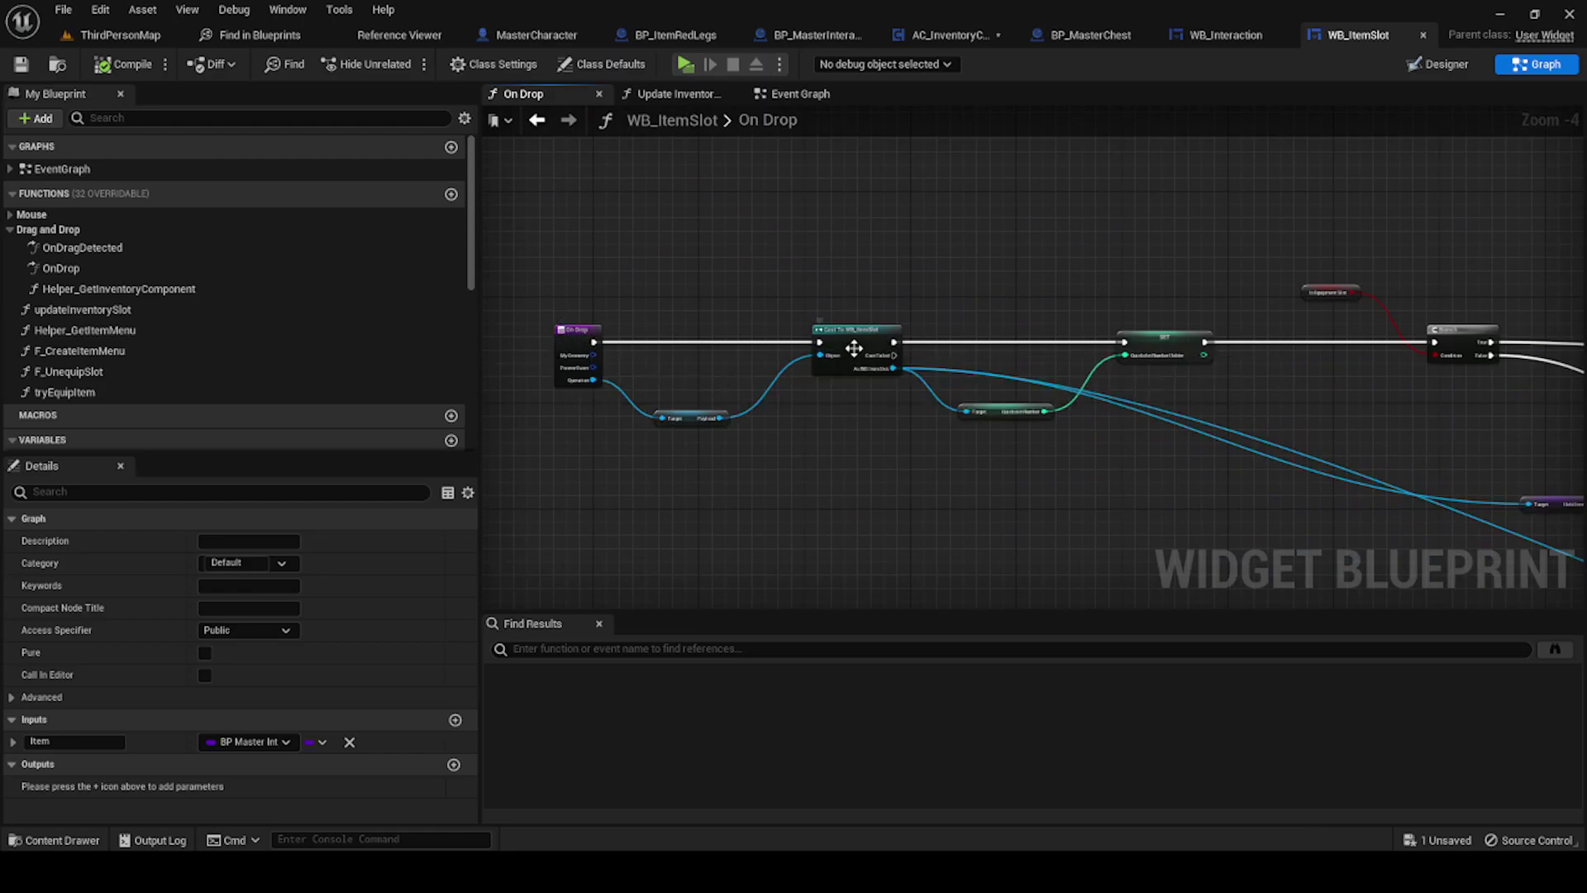
{"action": "left_click_drag", "start_coordinate": [854, 347], "coordinate": [832, 347]}
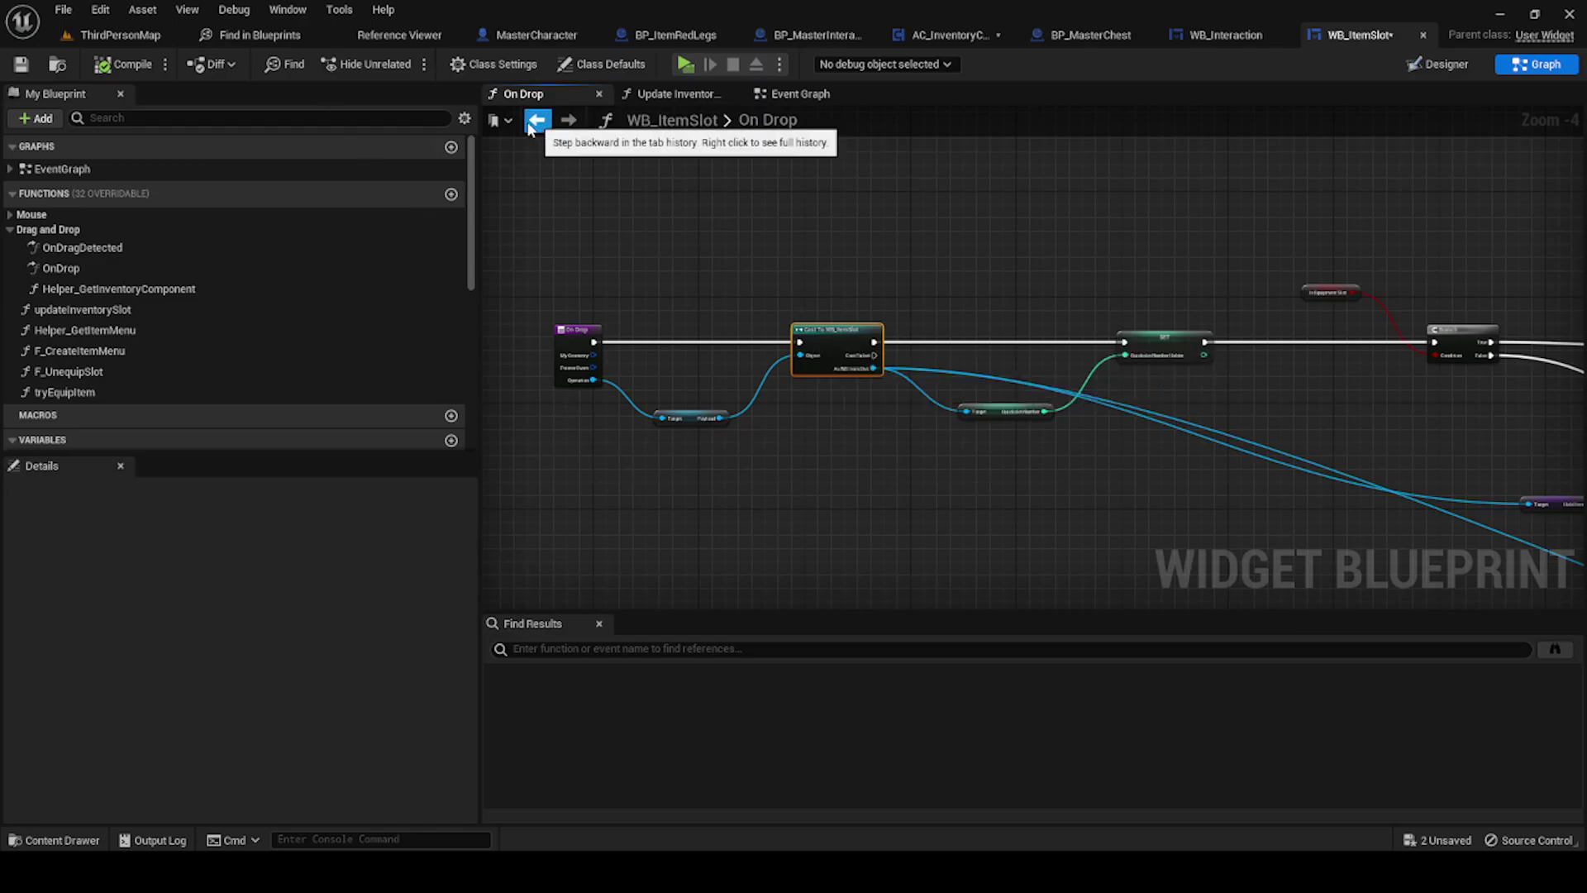
{"action": "left_click", "coordinate": [119, 37]}
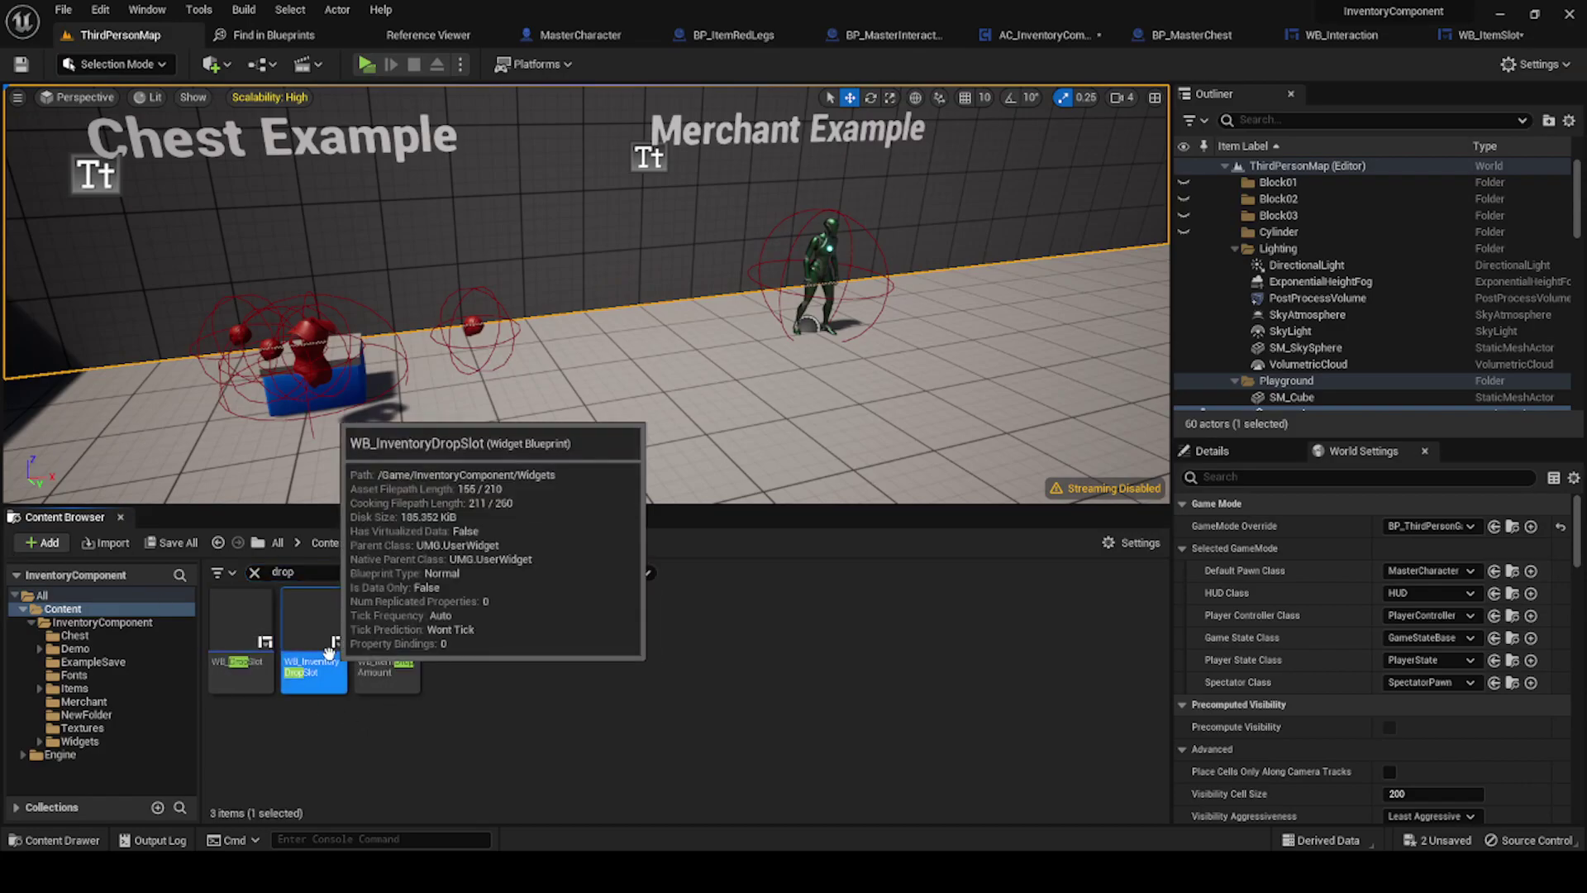
Step: Open the WB_InventoryDropSlot widget blueprint in its node graph
{"action": "double_click", "coordinate": [313, 632]}
{"action": "left_click", "coordinate": [1534, 71]}
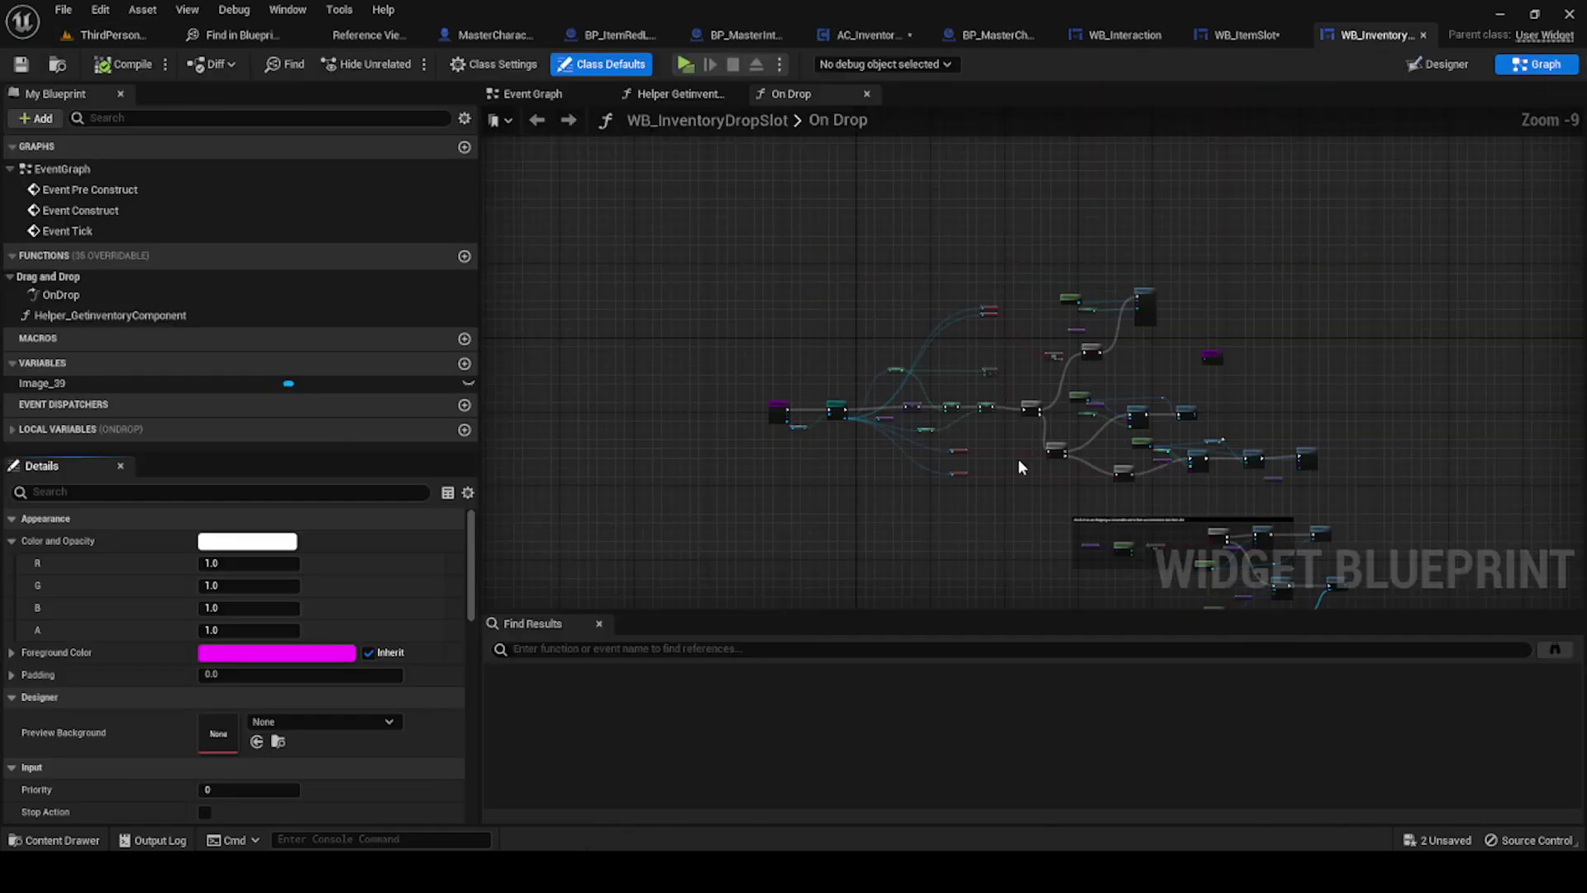
{"action": "scroll", "coordinate": [1205, 394], "scroll_direction": "down", "scroll_amount": 5}
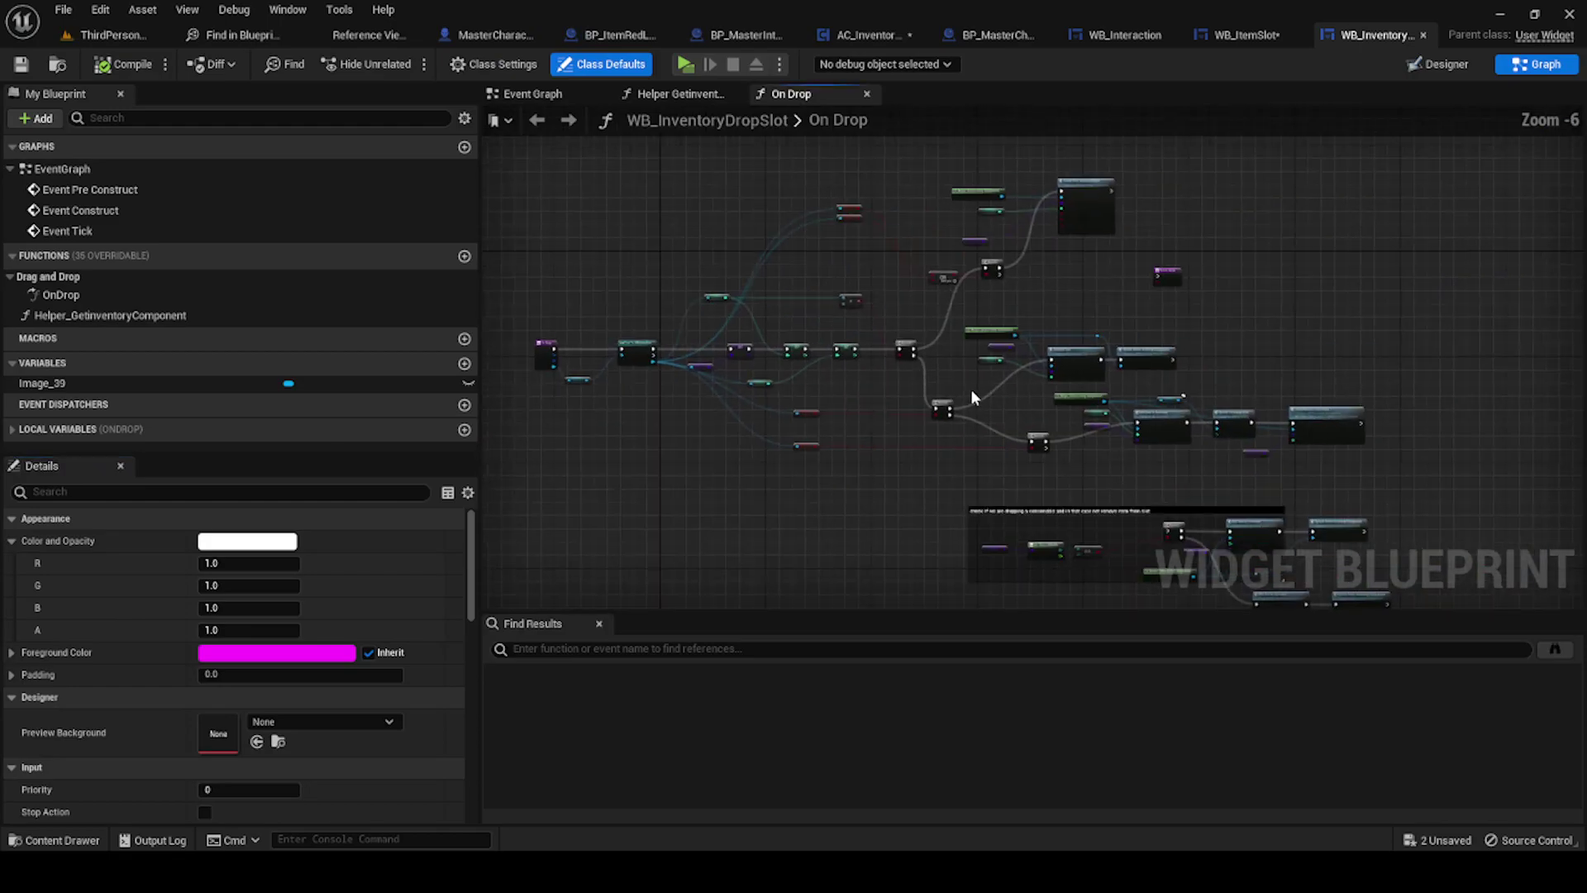
{"action": "scroll", "coordinate": [971, 389], "scroll_direction": "up", "scroll_amount": 5}
Step: Spread out the On Drop nodes around Add Item to Inventory and select that call
{"action": "left_click", "coordinate": [1095, 378]}
{"action": "right_click_drag", "start_coordinate": [1293, 451], "coordinate": [1044, 411]}
{"action": "left_click_drag", "start_coordinate": [1044, 411], "coordinate": [1047, 466]}
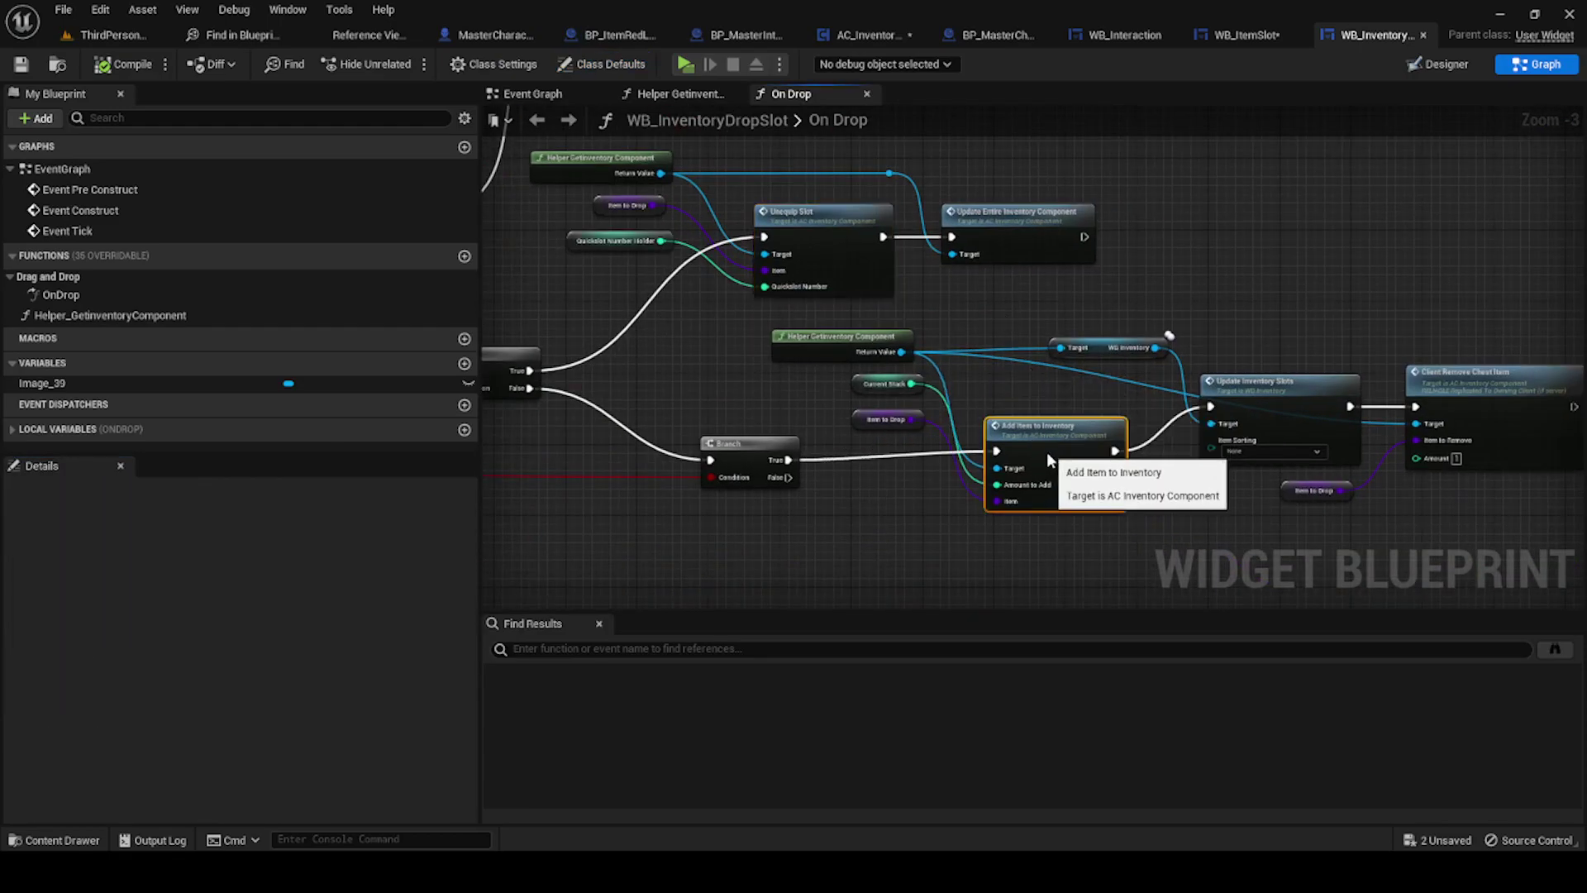
{"action": "right_click_drag", "start_coordinate": [1047, 466], "coordinate": [747, 392]}
{"action": "left_click_drag", "start_coordinate": [885, 314], "coordinate": [1257, 422]}
{"action": "left_click_drag", "start_coordinate": [1237, 346], "coordinate": [1253, 399]}
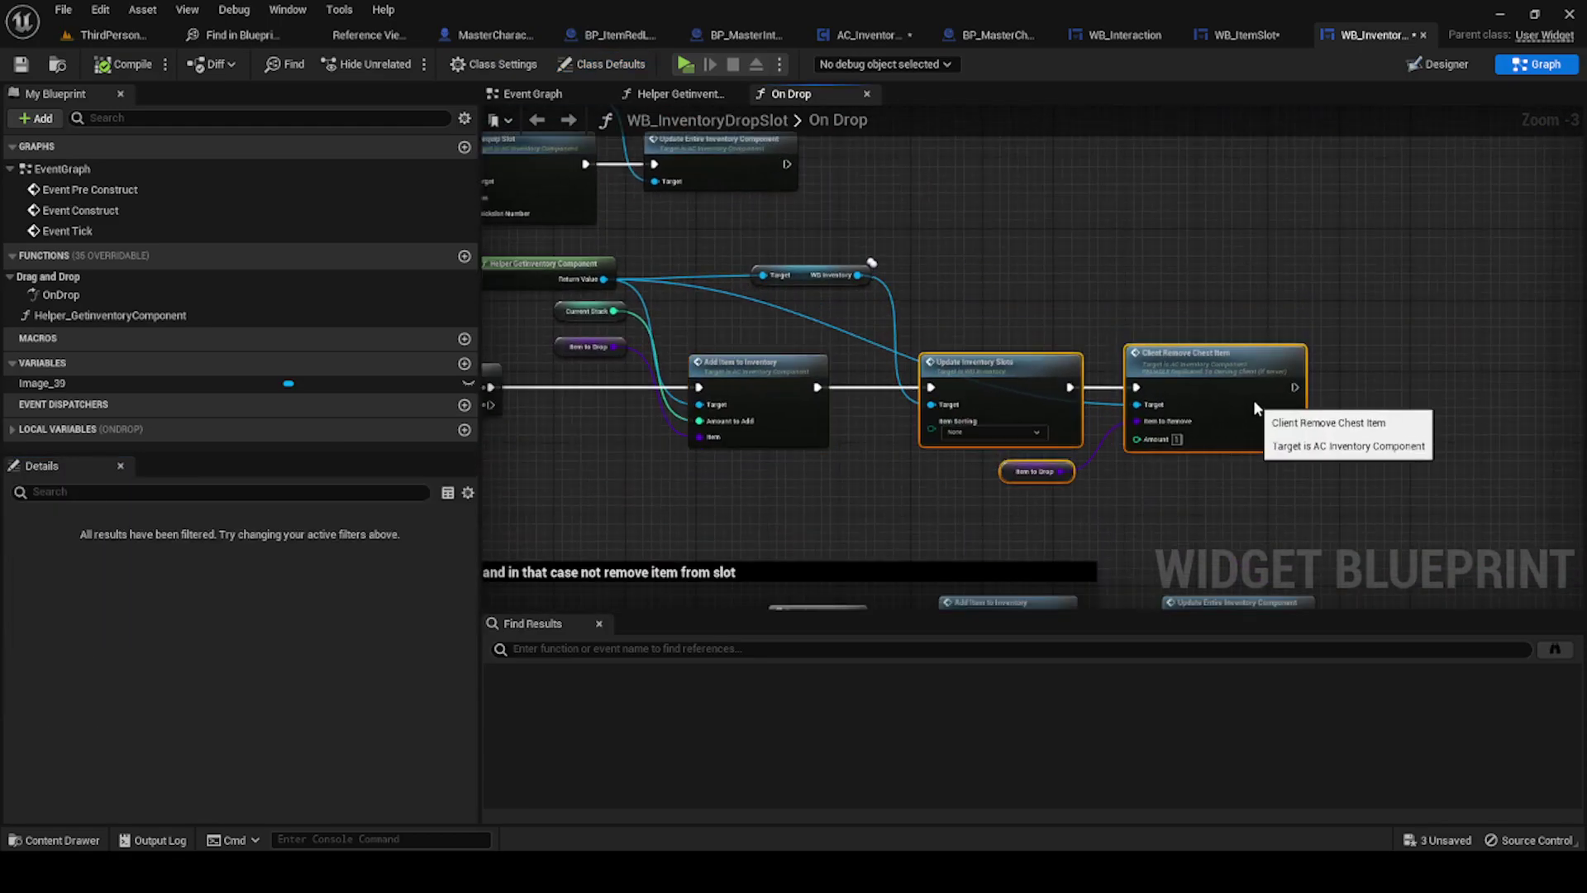
{"action": "left_click", "coordinate": [706, 474]}
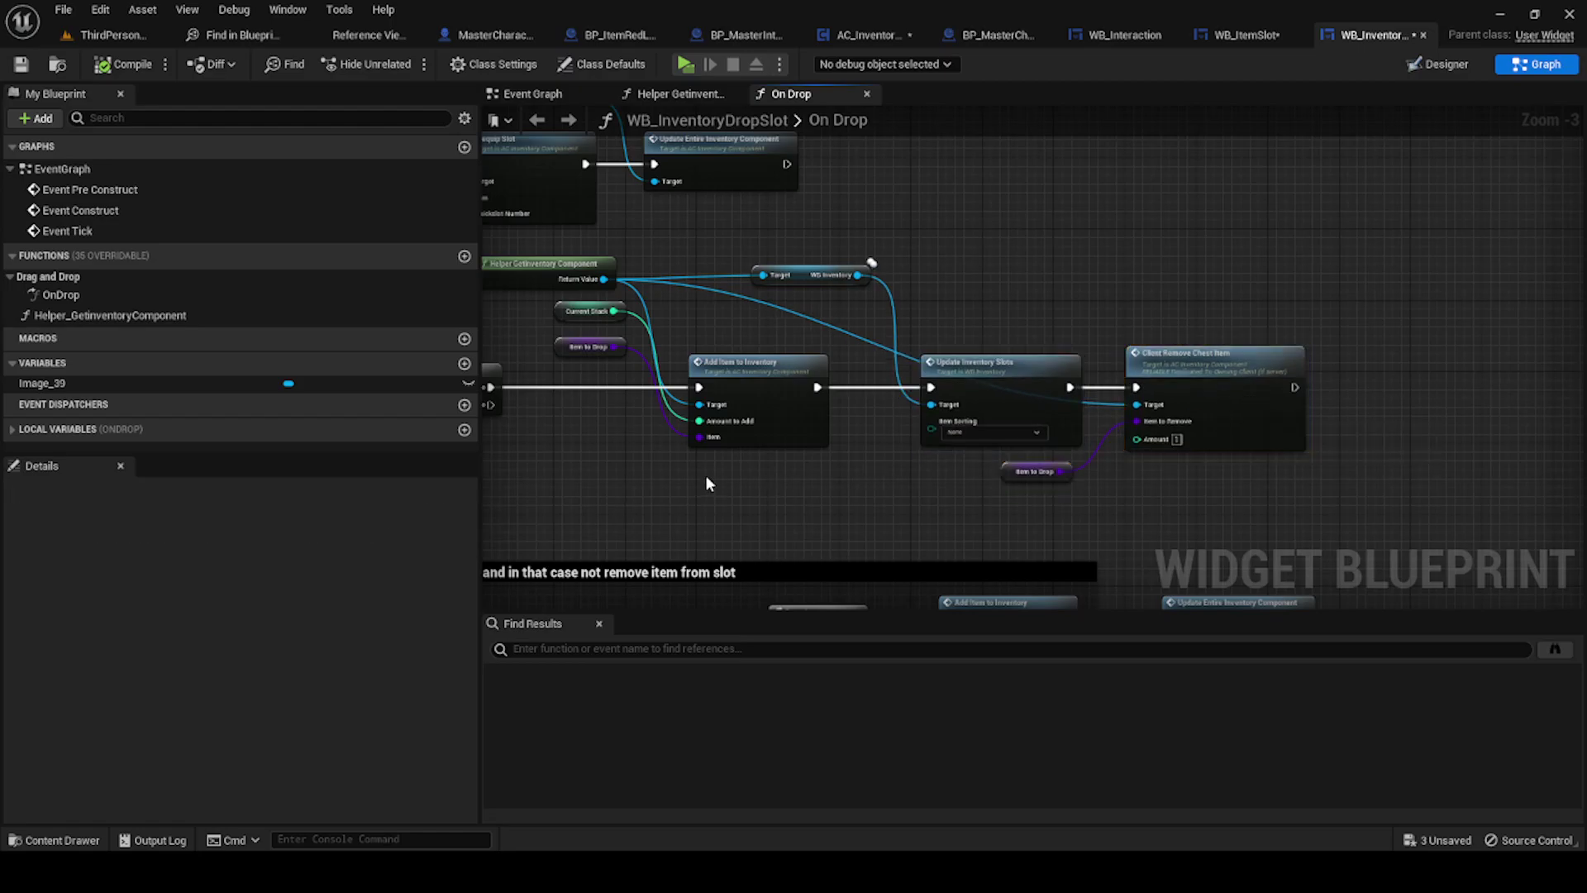
{"action": "right_click_drag", "start_coordinate": [706, 474], "coordinate": [922, 467]}
{"action": "left_click", "coordinate": [989, 369]}
Step: Open the Add Item to Inventory function definition in AC_InventoryComponent
{"action": "double_click", "coordinate": [990, 368]}
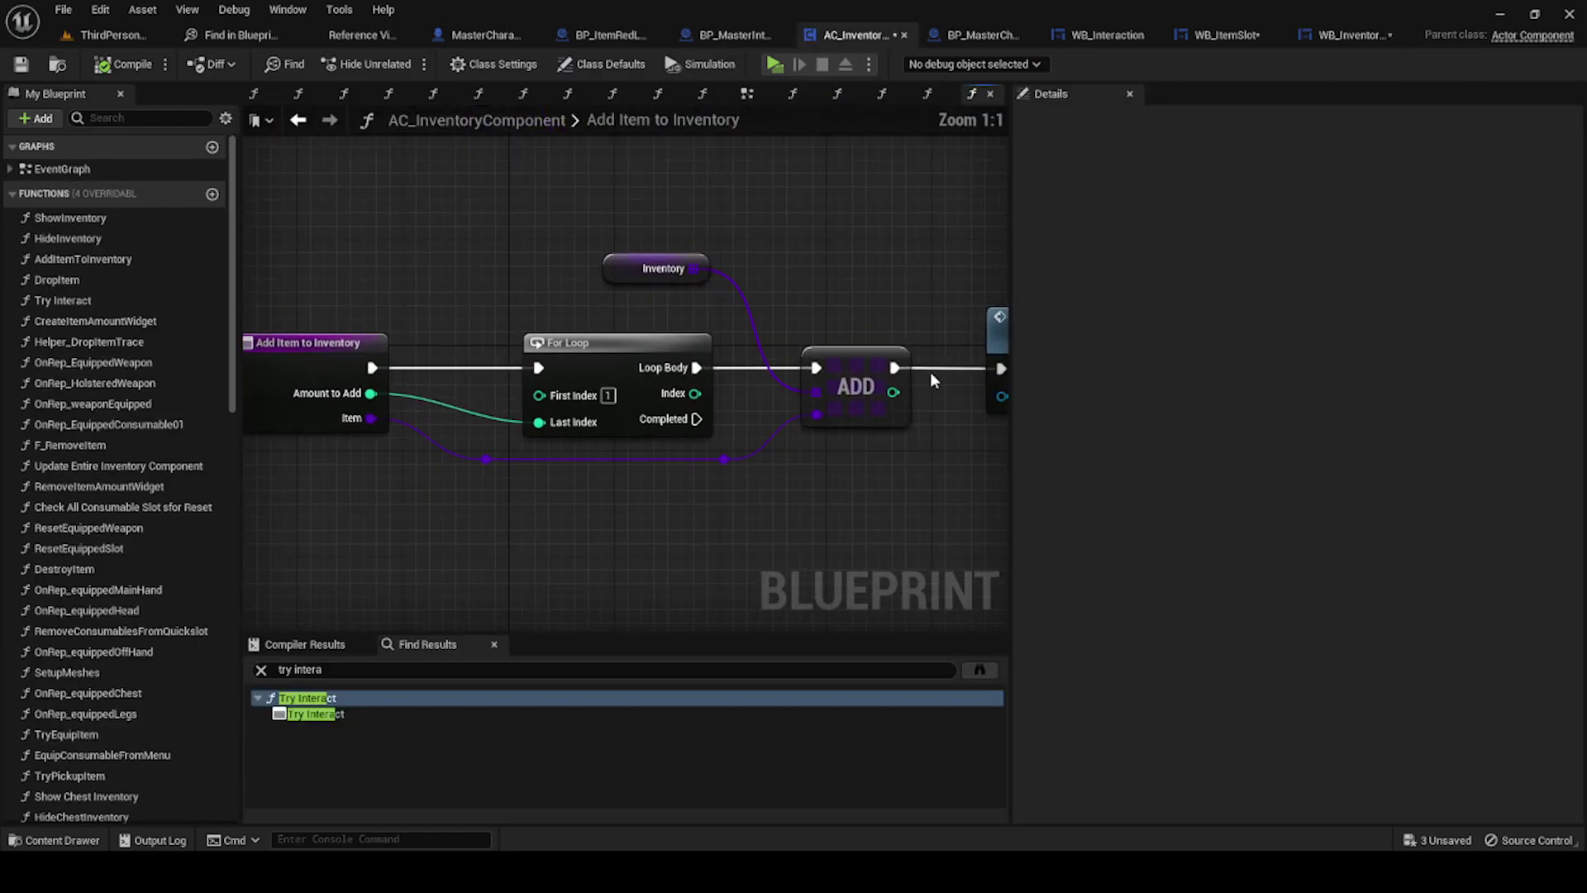
{"action": "scroll", "coordinate": [602, 276], "scroll_direction": "down", "scroll_amount": 3}
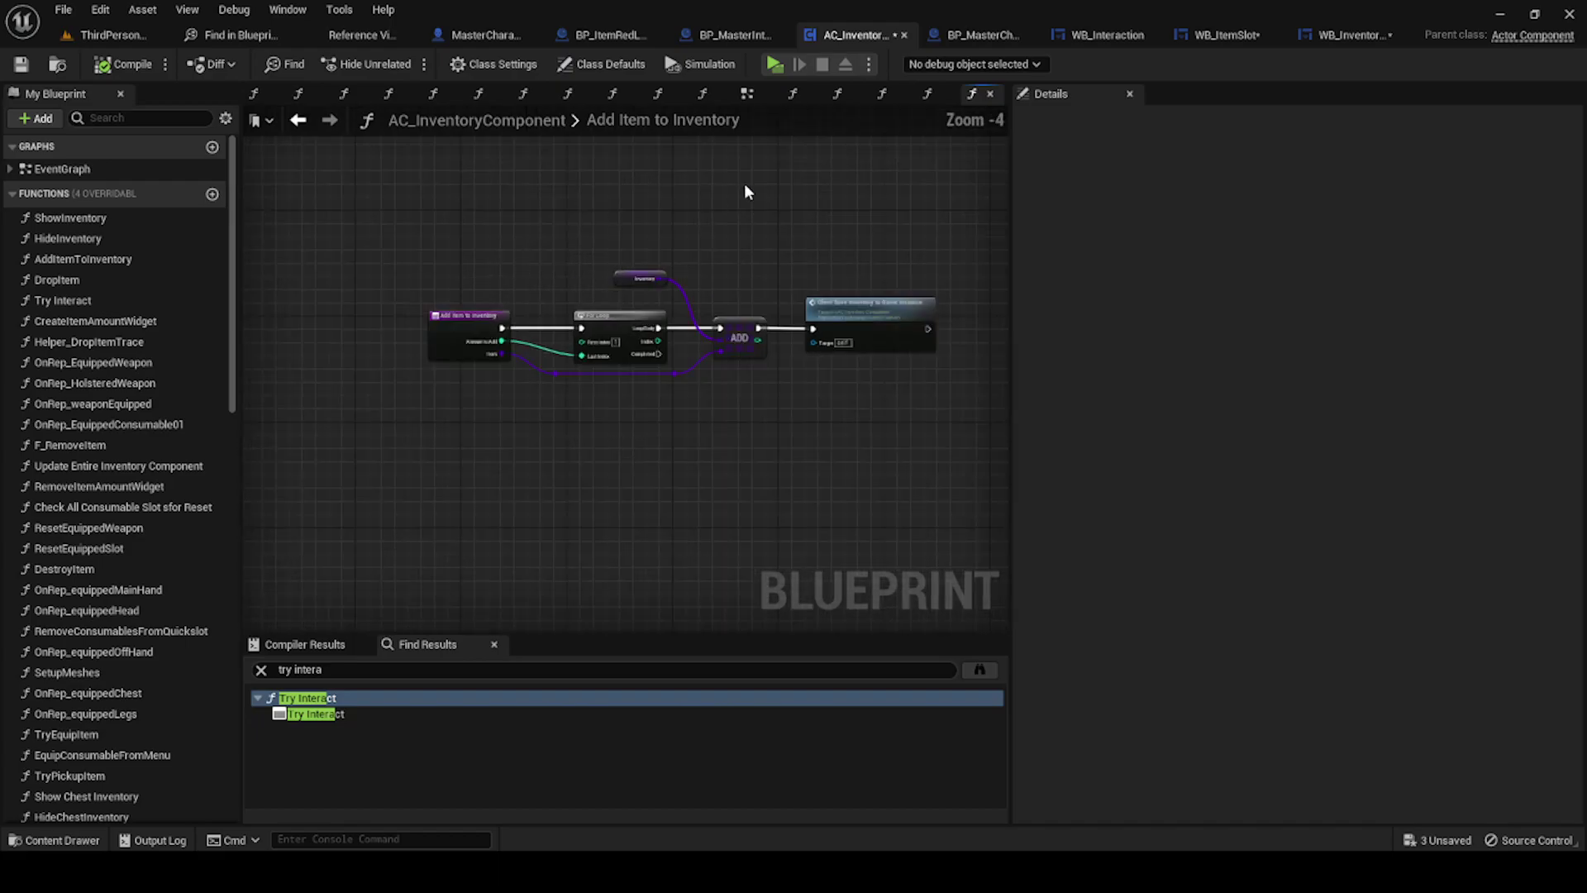
{"action": "scroll", "coordinate": [744, 191], "scroll_direction": "up", "scroll_amount": 1}
Step: Move the entry node left, reroute the Item wire, and nudge the Inventory getter
{"action": "left_click", "coordinate": [405, 333]}
{"action": "left_click_drag", "start_coordinate": [405, 332], "coordinate": [318, 332]}
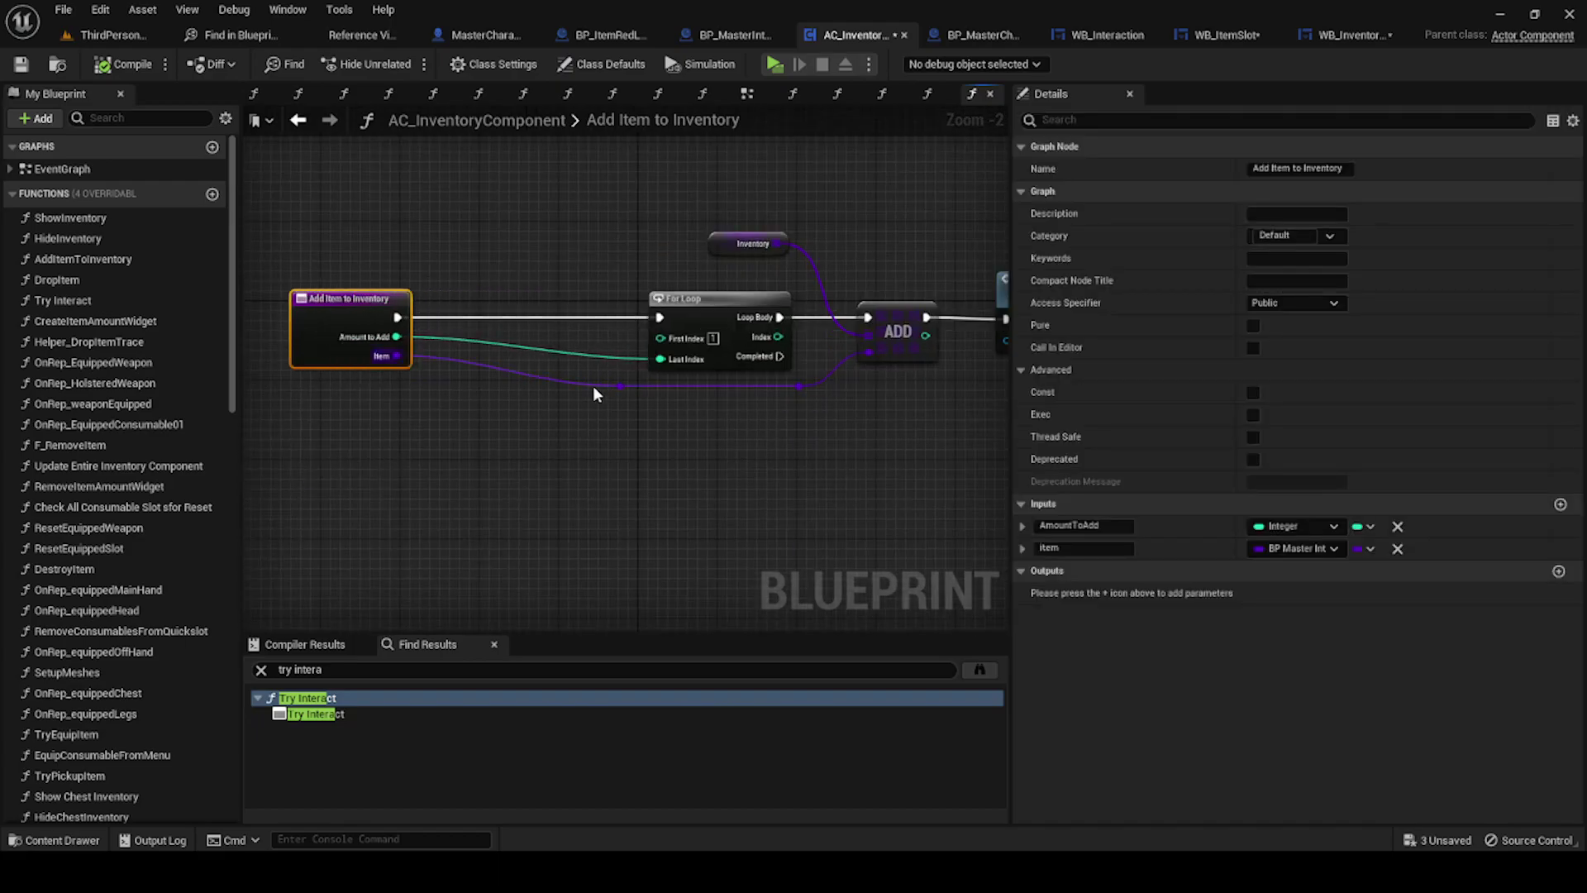
{"action": "double_click", "coordinate": [621, 386]}
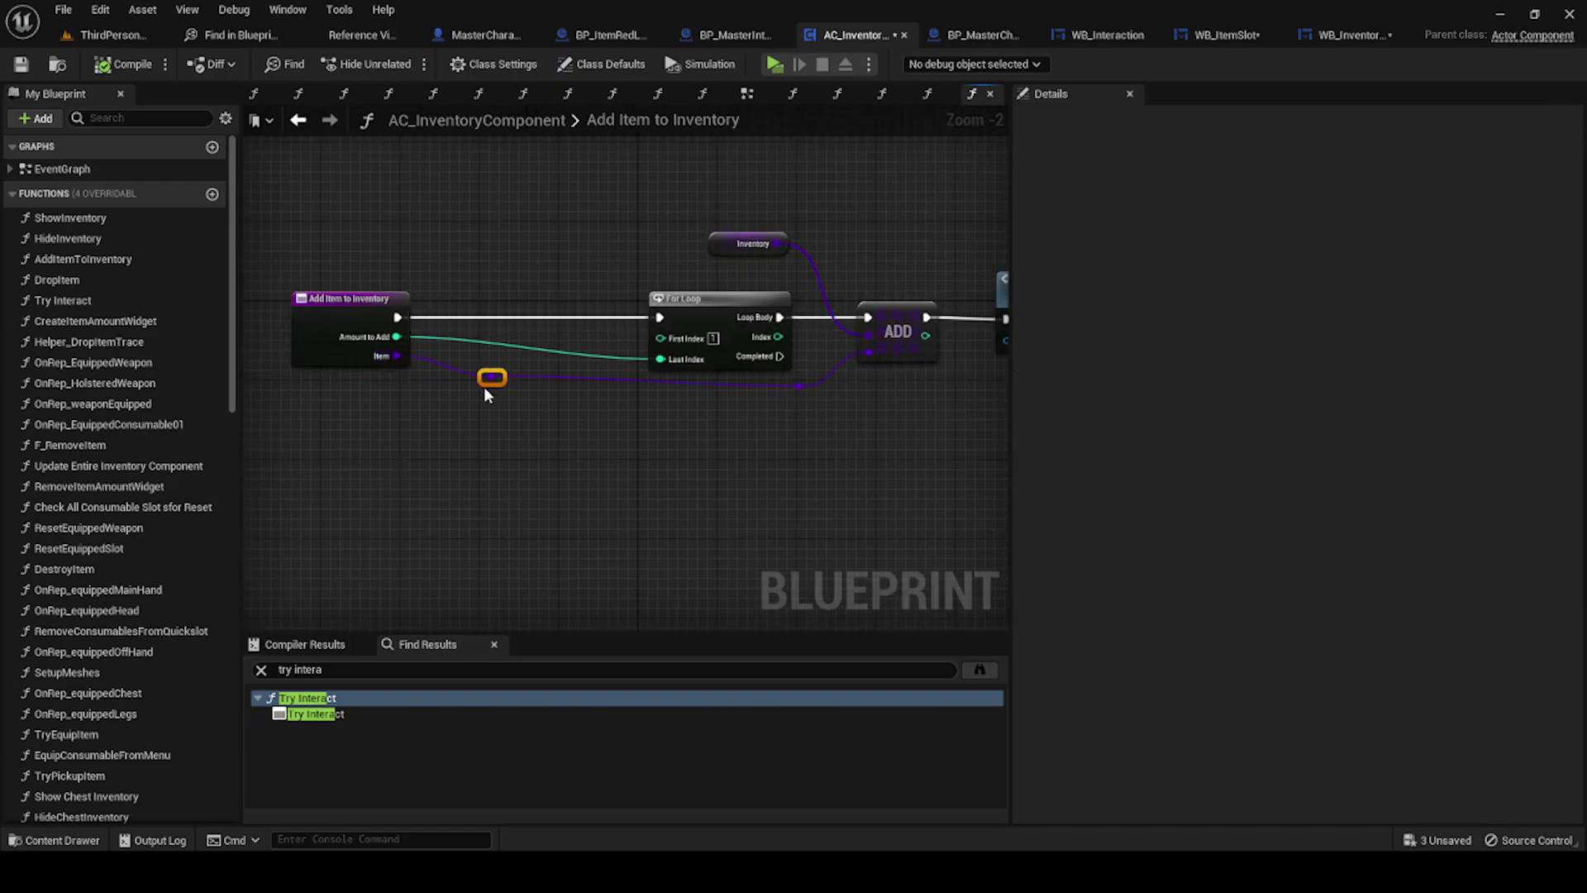
{"action": "left_click", "coordinate": [531, 436]}
{"action": "scroll", "coordinate": [671, 431], "scroll_direction": "down", "scroll_amount": 1}
{"action": "left_click_drag", "start_coordinate": [731, 270], "coordinate": [738, 287]}
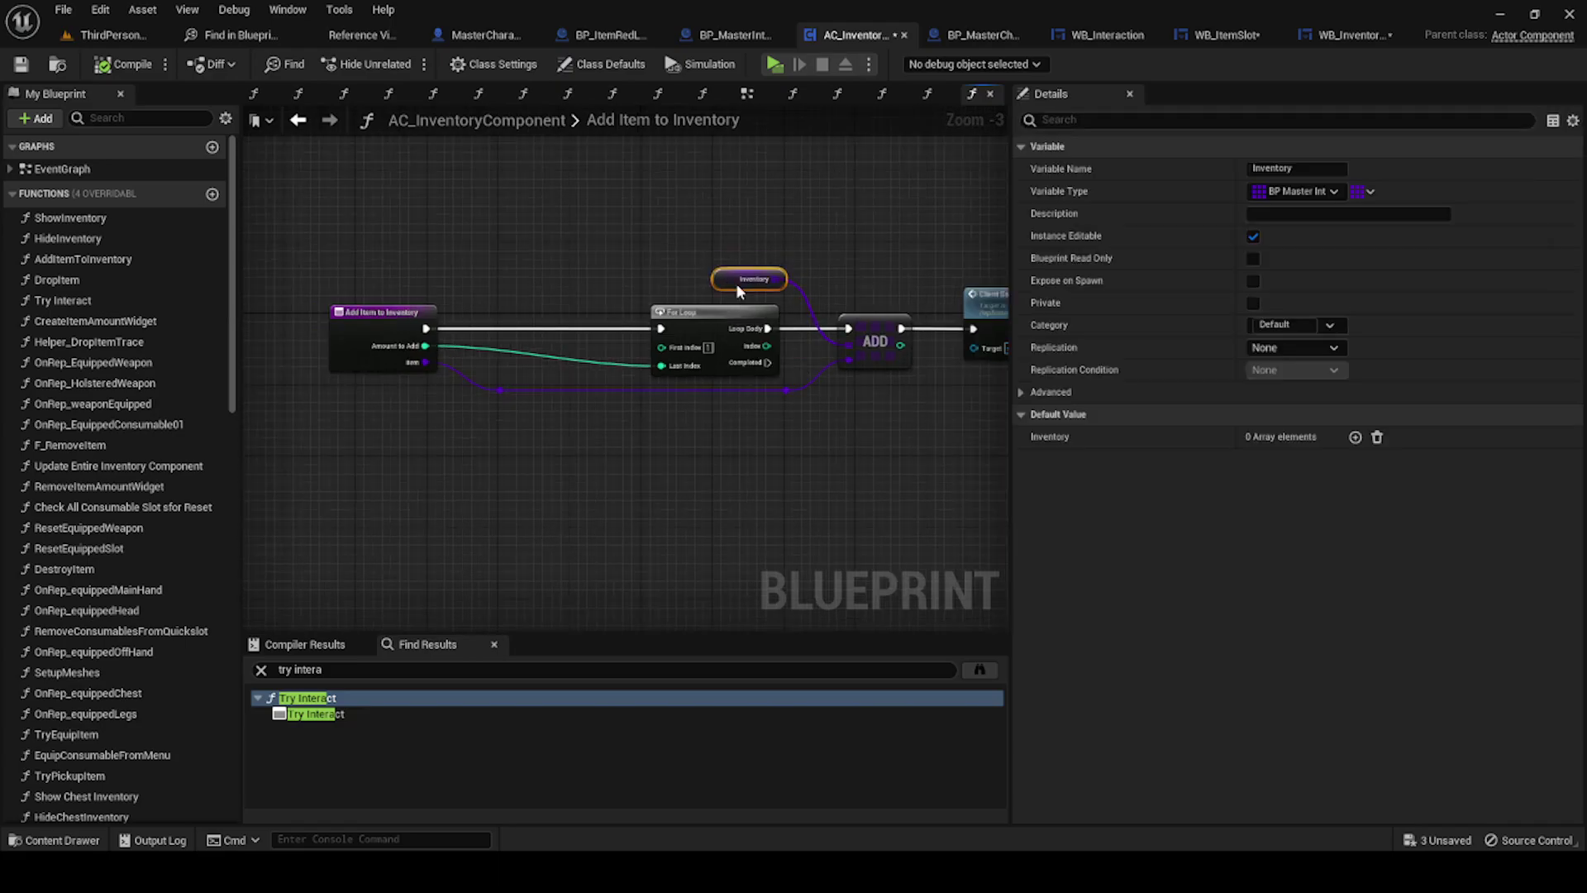
{"action": "left_click", "coordinate": [570, 282]}
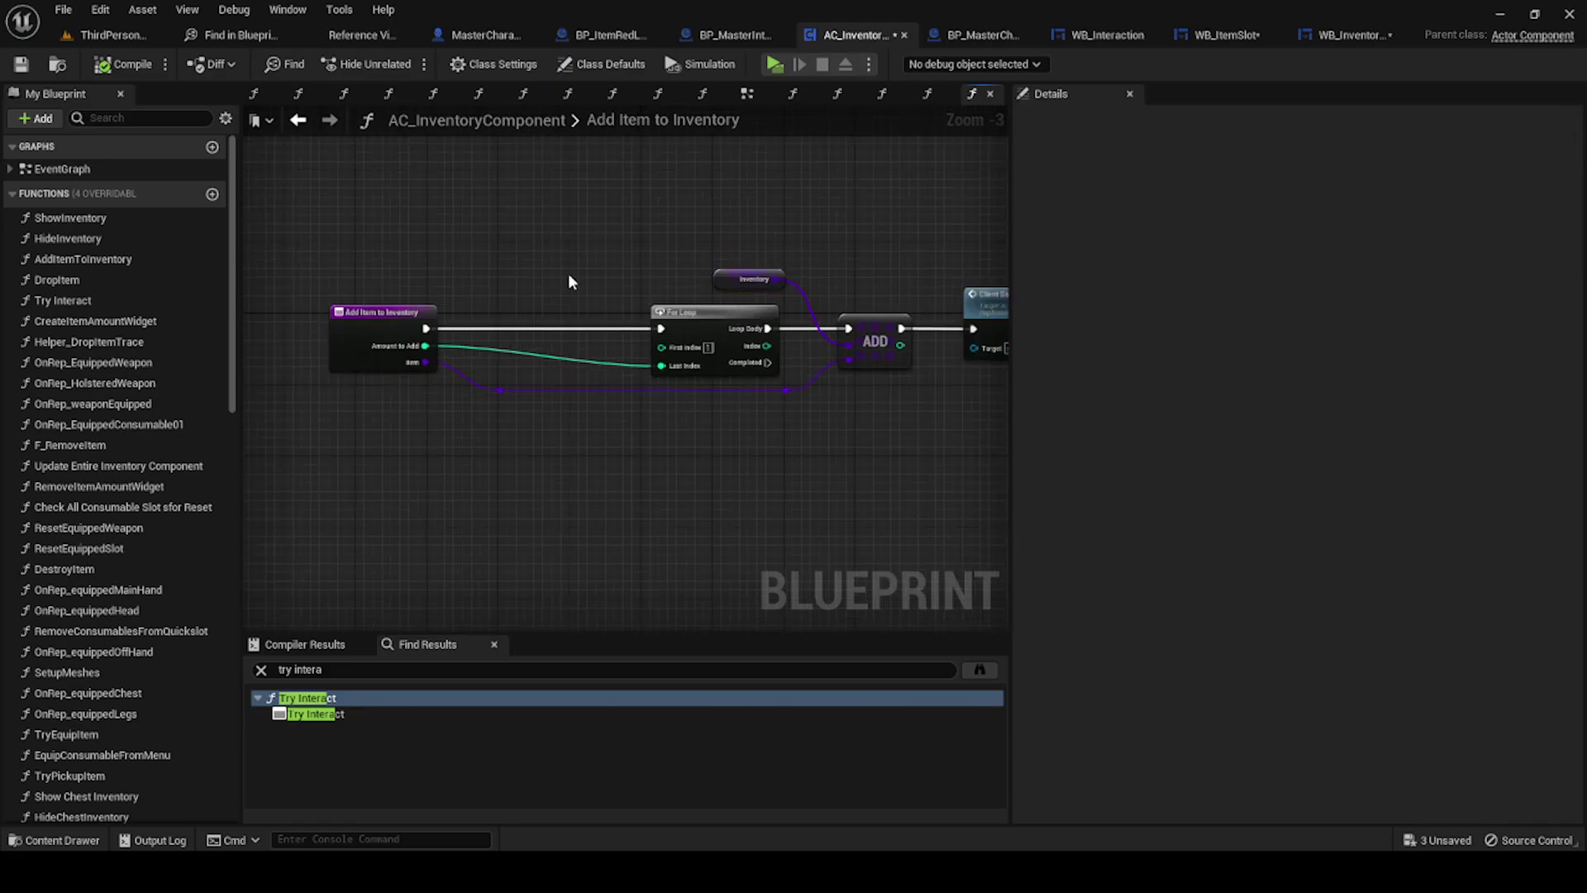
Step: Back in On Drop, move the consumable-check comment group down and left
{"action": "left_click", "coordinate": [1340, 39]}
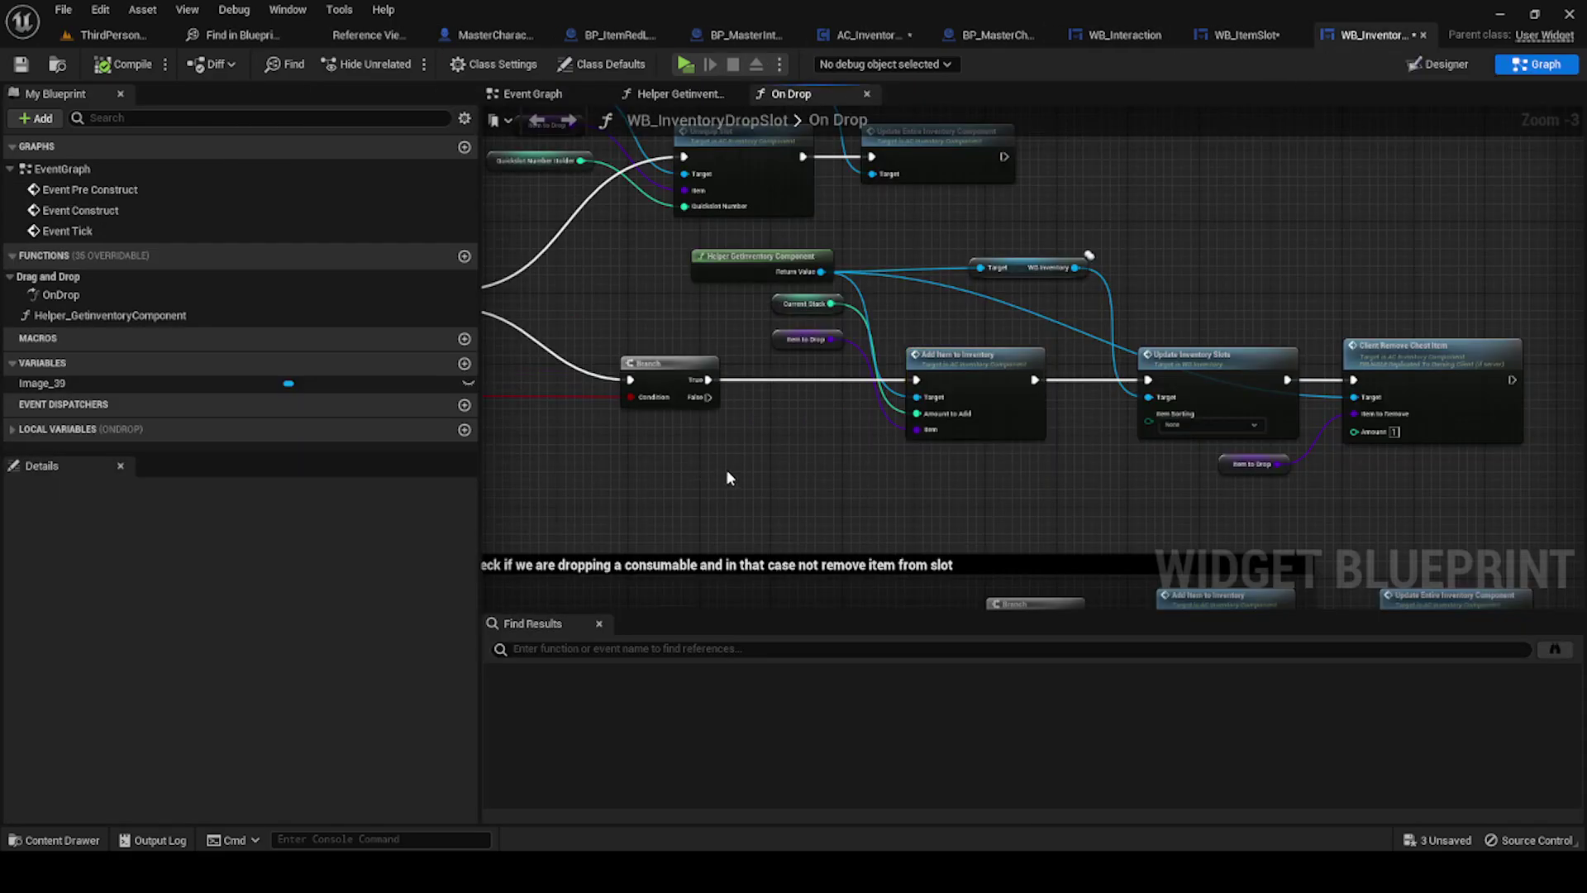
{"action": "scroll", "coordinate": [1039, 372], "scroll_direction": "down", "scroll_amount": 1}
{"action": "scroll", "coordinate": [691, 448], "scroll_direction": "down", "scroll_amount": 1}
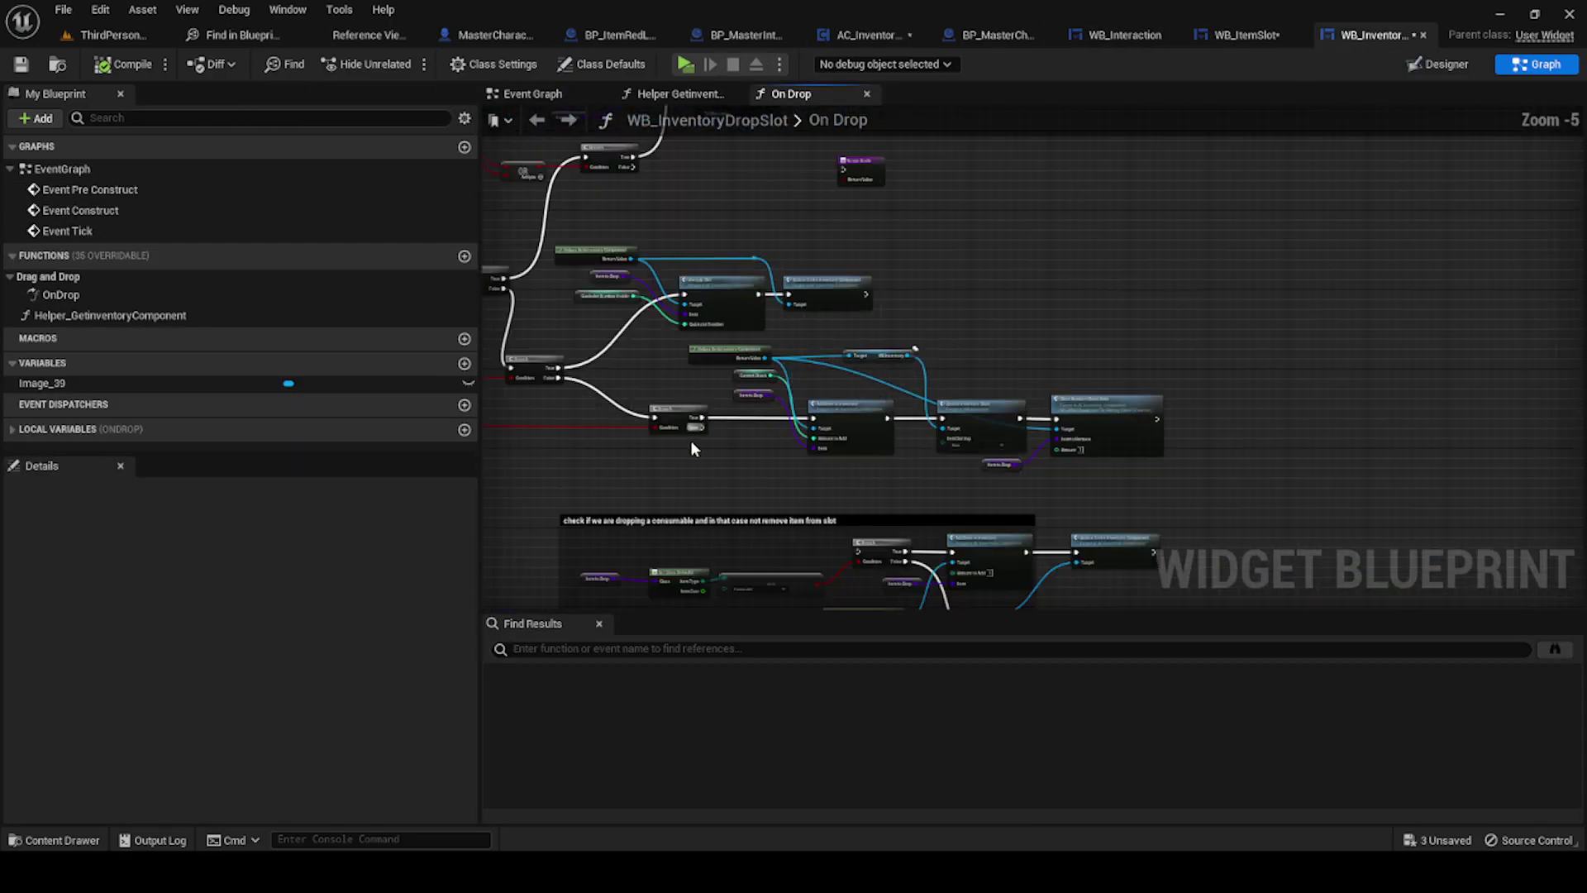
{"action": "left_click_drag", "start_coordinate": [728, 343], "coordinate": [1187, 476]}
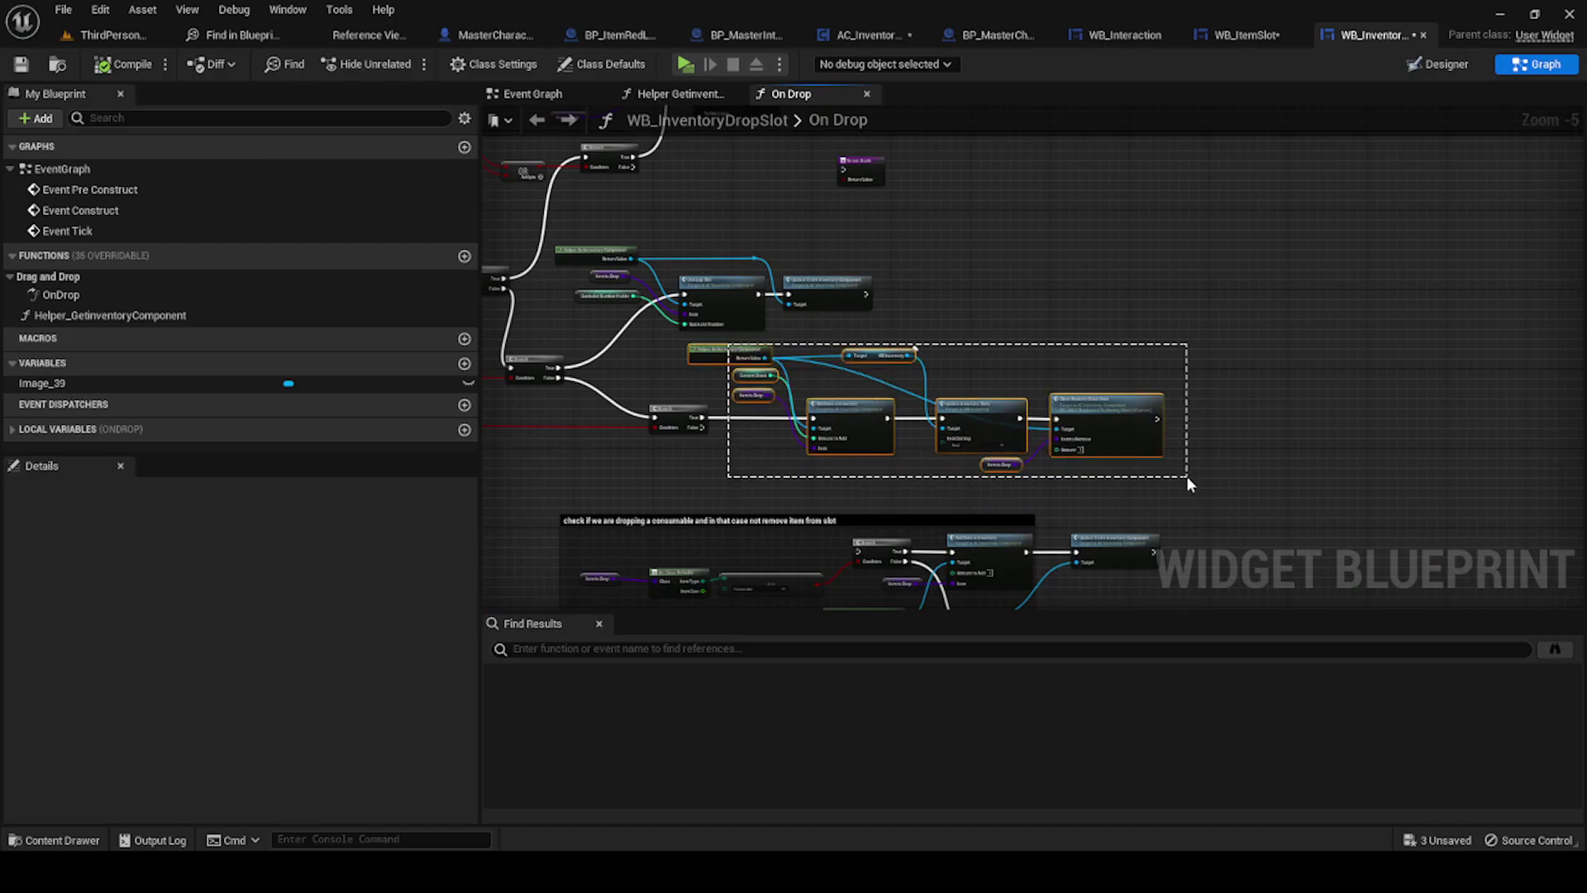
{"action": "right_click_drag", "start_coordinate": [897, 490], "coordinate": [1020, 289]}
{"action": "left_click_drag", "start_coordinate": [581, 311], "coordinate": [1385, 529]}
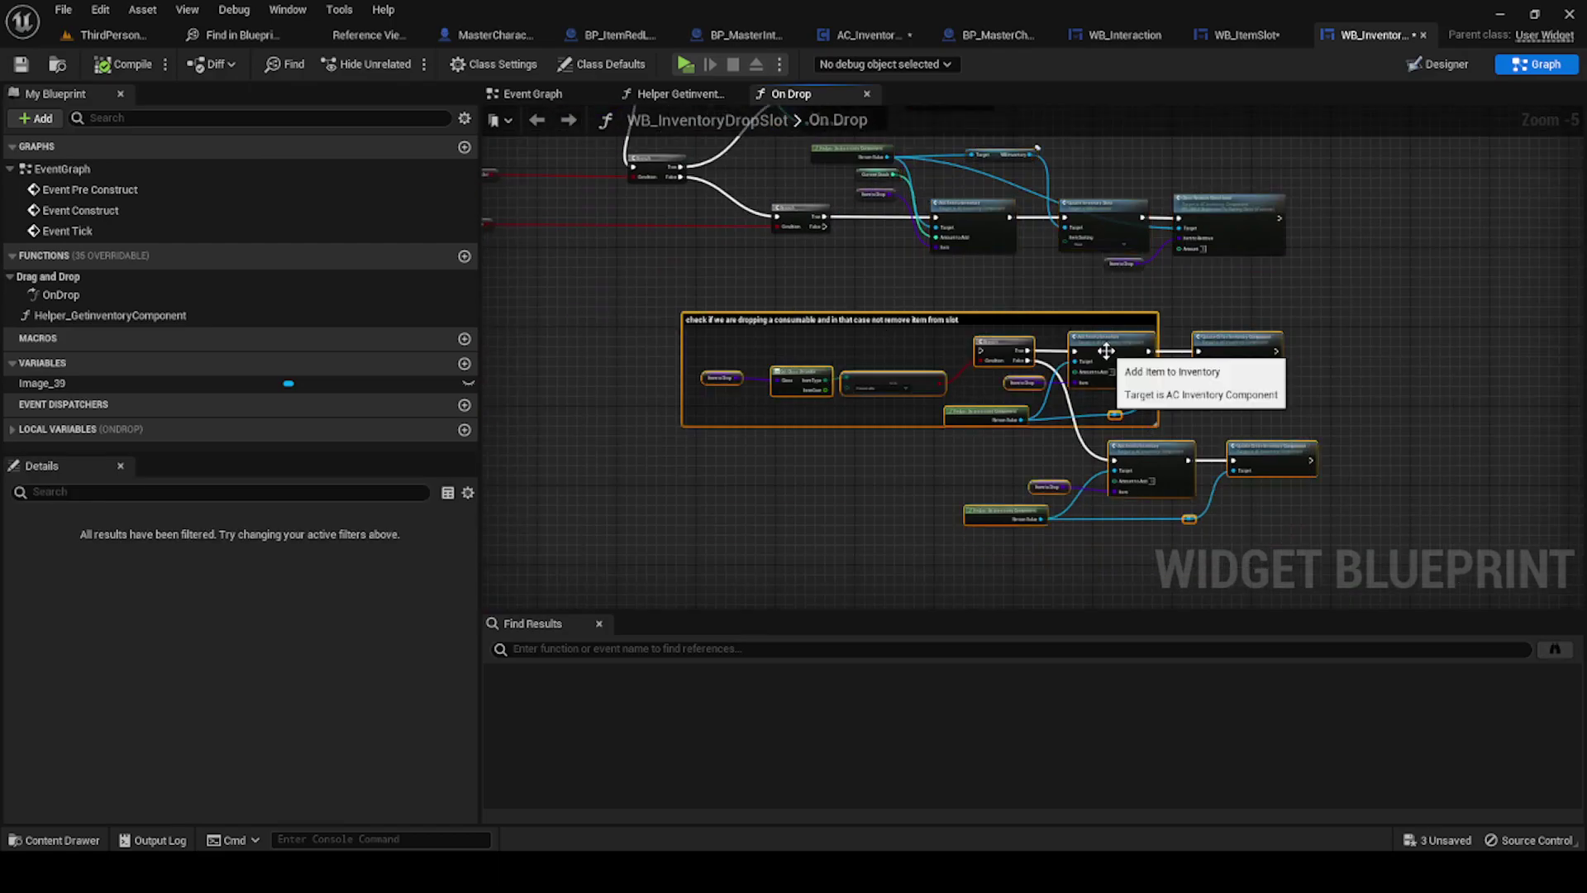
{"action": "mouse_move", "coordinate": [917, 312]}
{"action": "left_mouse_down"}
{"action": "mouse_move", "coordinate": [900, 345]}
{"action": "mouse_move", "coordinate": [924, 474]}
{"action": "left_mouse_up"}
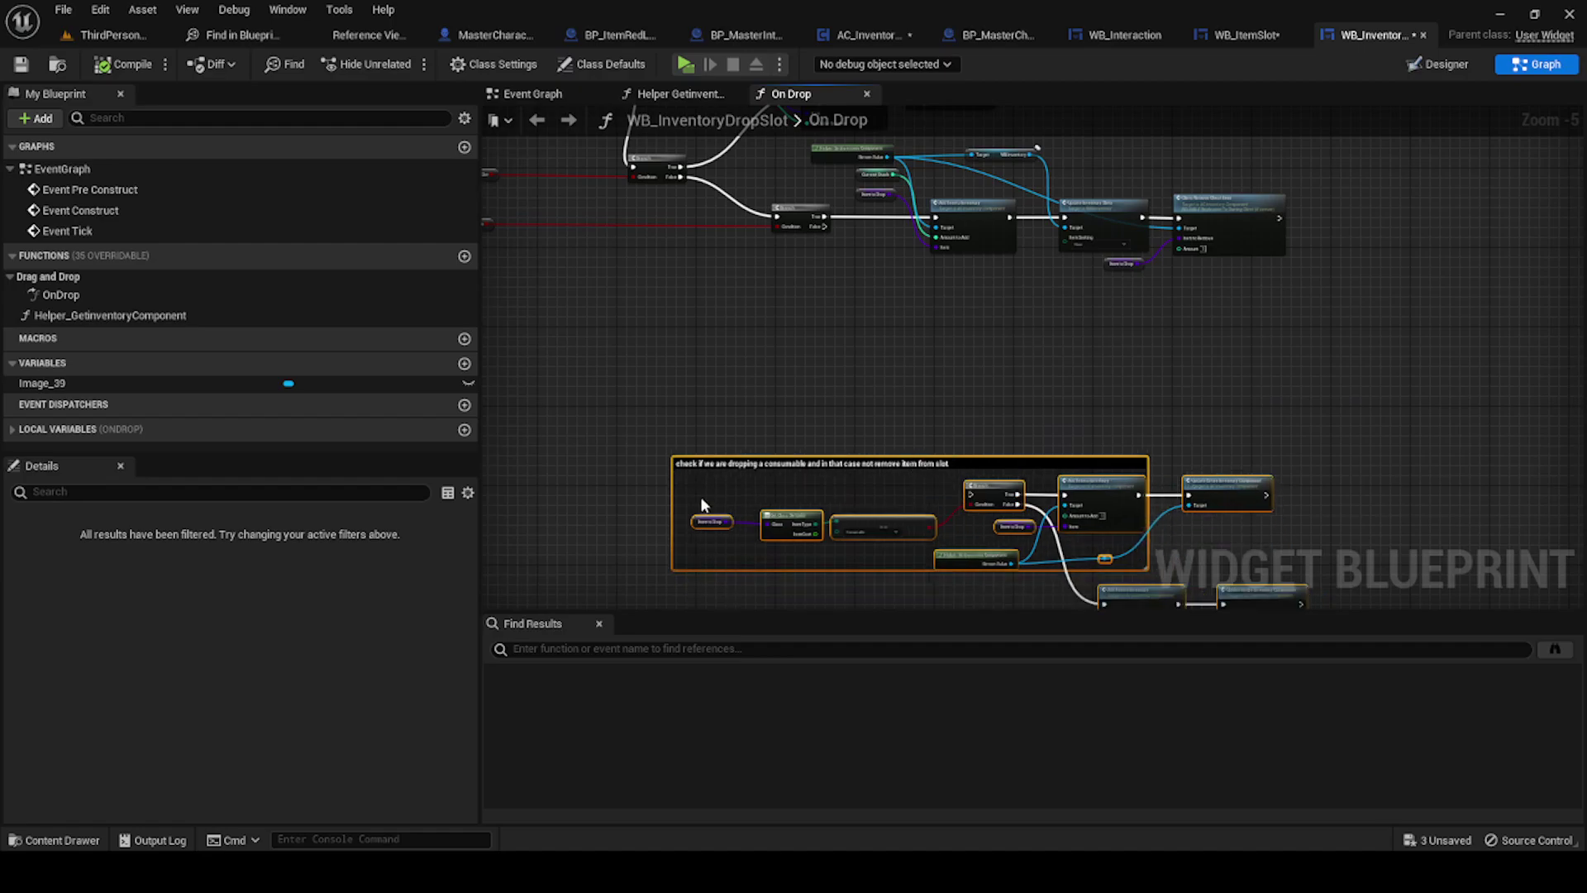
{"action": "scroll", "coordinate": [750, 488], "scroll_direction": "up", "scroll_amount": 3}
{"action": "scroll", "coordinate": [744, 479], "scroll_direction": "down", "scroll_amount": 4}
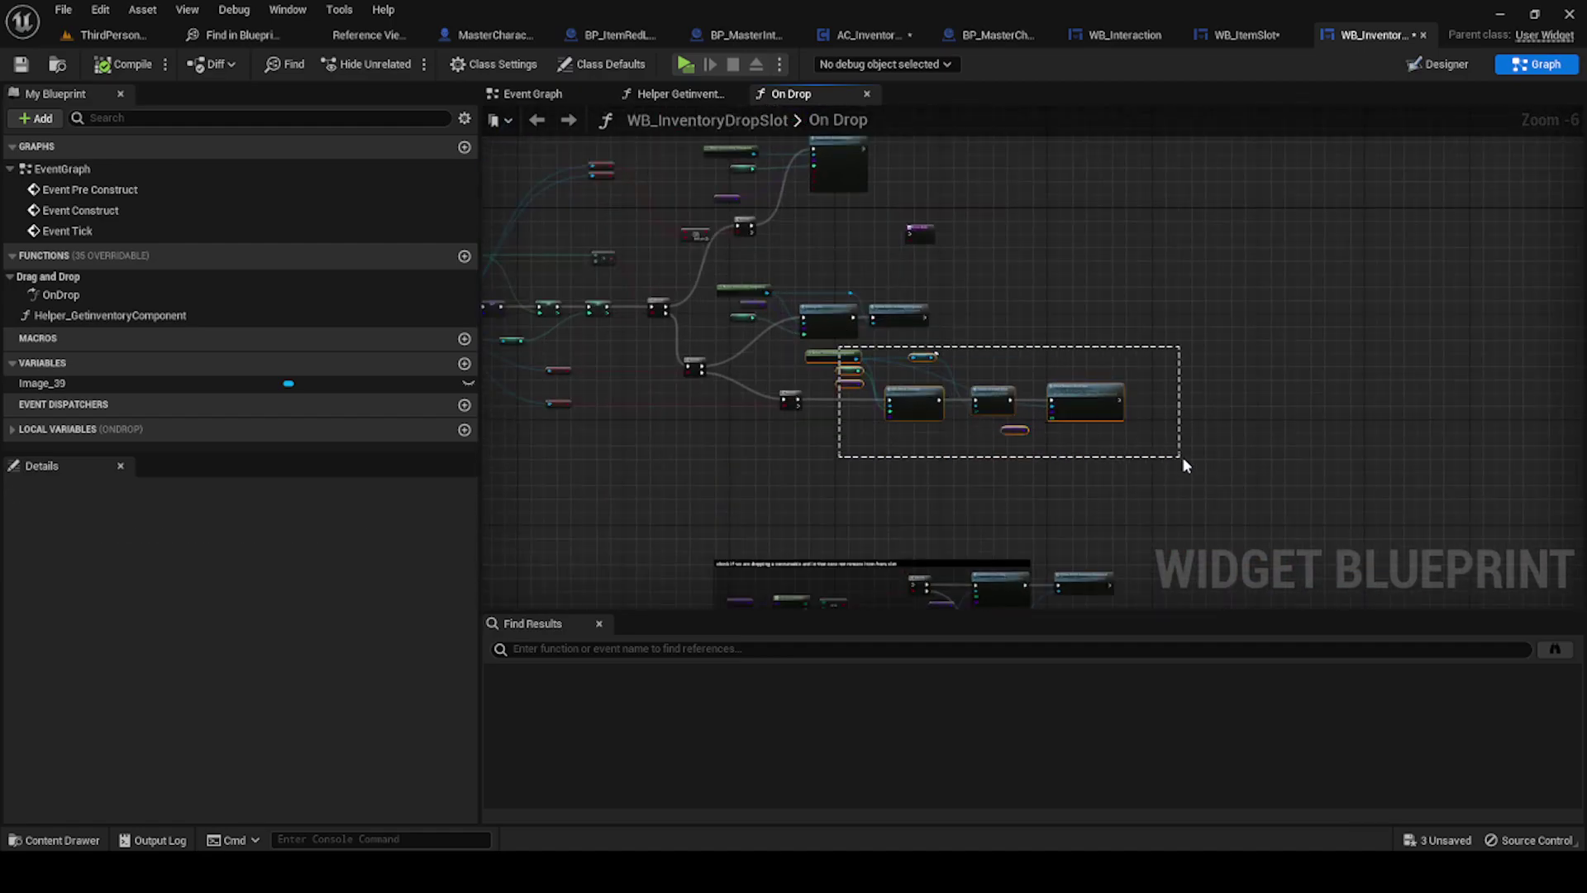
Step: Shift the add-item and update nodes right to space them out
{"action": "left_click_drag", "start_coordinate": [838, 346], "coordinate": [1184, 464]}
{"action": "scroll", "coordinate": [1184, 464], "scroll_direction": "up", "scroll_amount": 1}
{"action": "left_click_drag", "start_coordinate": [1025, 417], "coordinate": [1141, 415]}
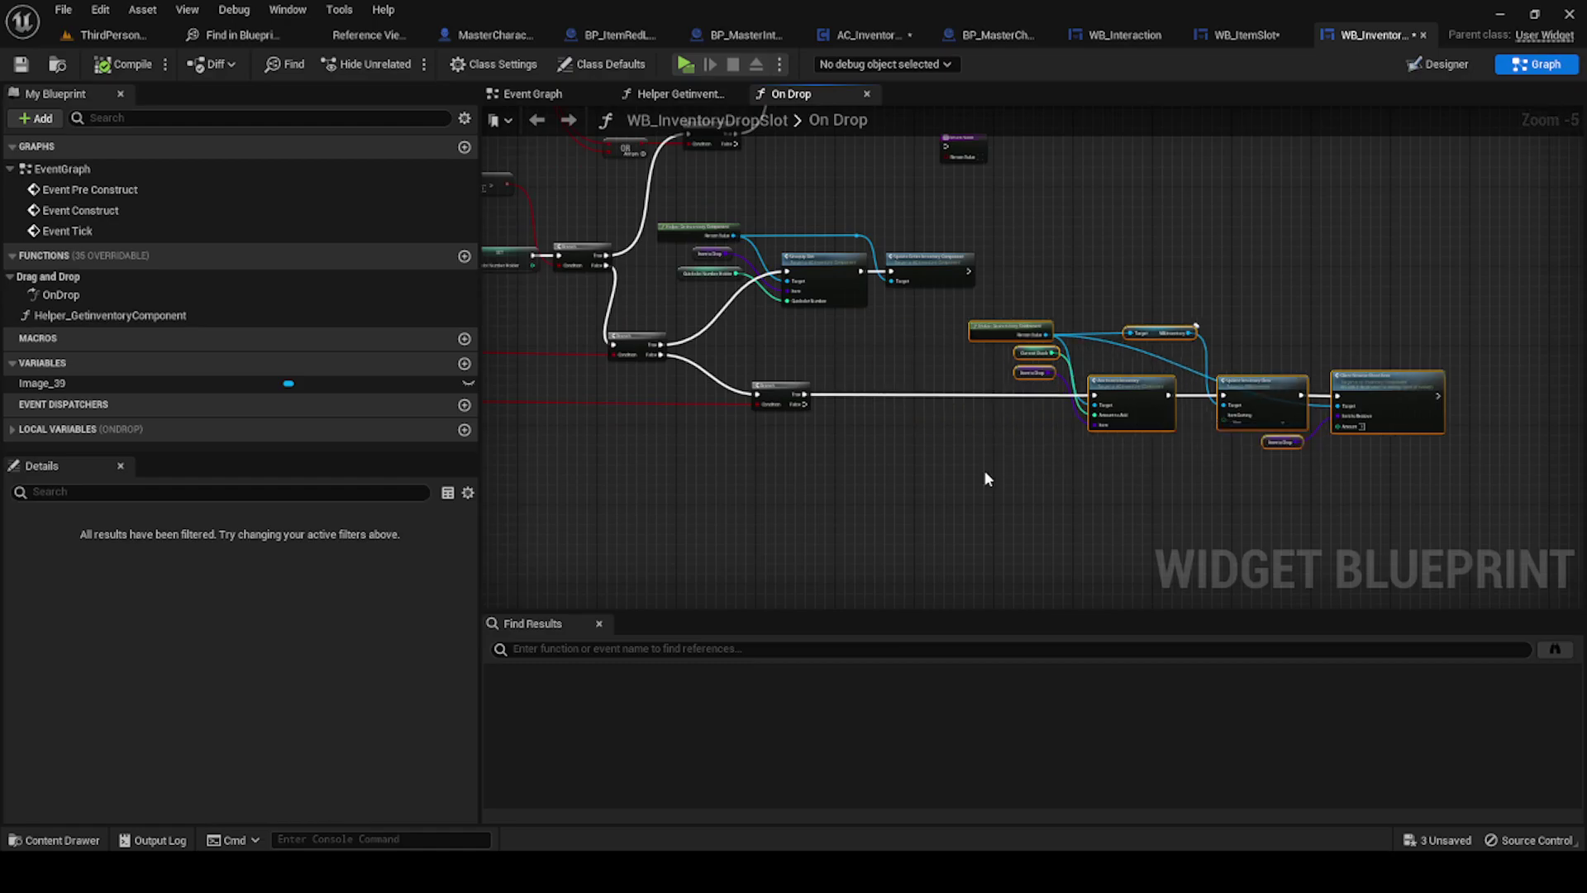
{"action": "scroll", "coordinate": [848, 170], "scroll_direction": "up", "scroll_amount": 2}
{"action": "right_click_drag", "start_coordinate": [843, 445], "coordinate": [1207, 551]}
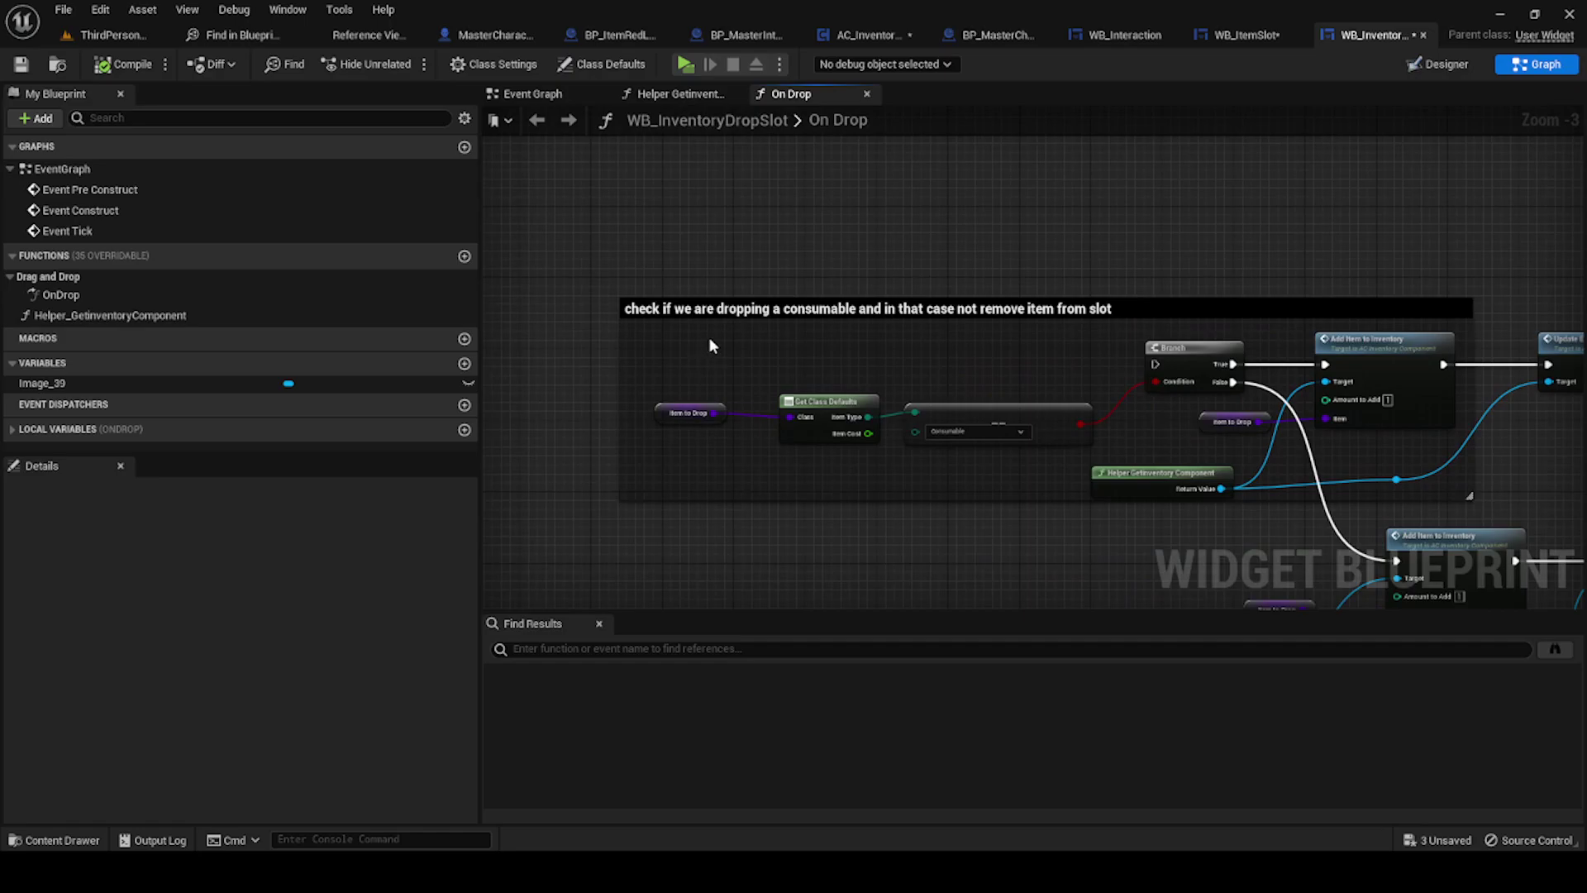
{"action": "scroll", "coordinate": [709, 337], "scroll_direction": "down", "scroll_amount": 2}
Step: Wire the Branch's False output into the consumable-check Branch
{"action": "mouse_move", "coordinate": [715, 240]}
{"action": "left_mouse_down"}
{"action": "mouse_move", "coordinate": [780, 393]}
{"action": "mouse_move", "coordinate": [862, 505]}
{"action": "left_mouse_up"}
{"action": "mouse_move", "coordinate": [721, 437]}
{"action": "right_mouse_down"}
{"action": "mouse_move", "coordinate": [797, 346]}
{"action": "mouse_move", "coordinate": [912, 452]}
{"action": "right_mouse_up"}
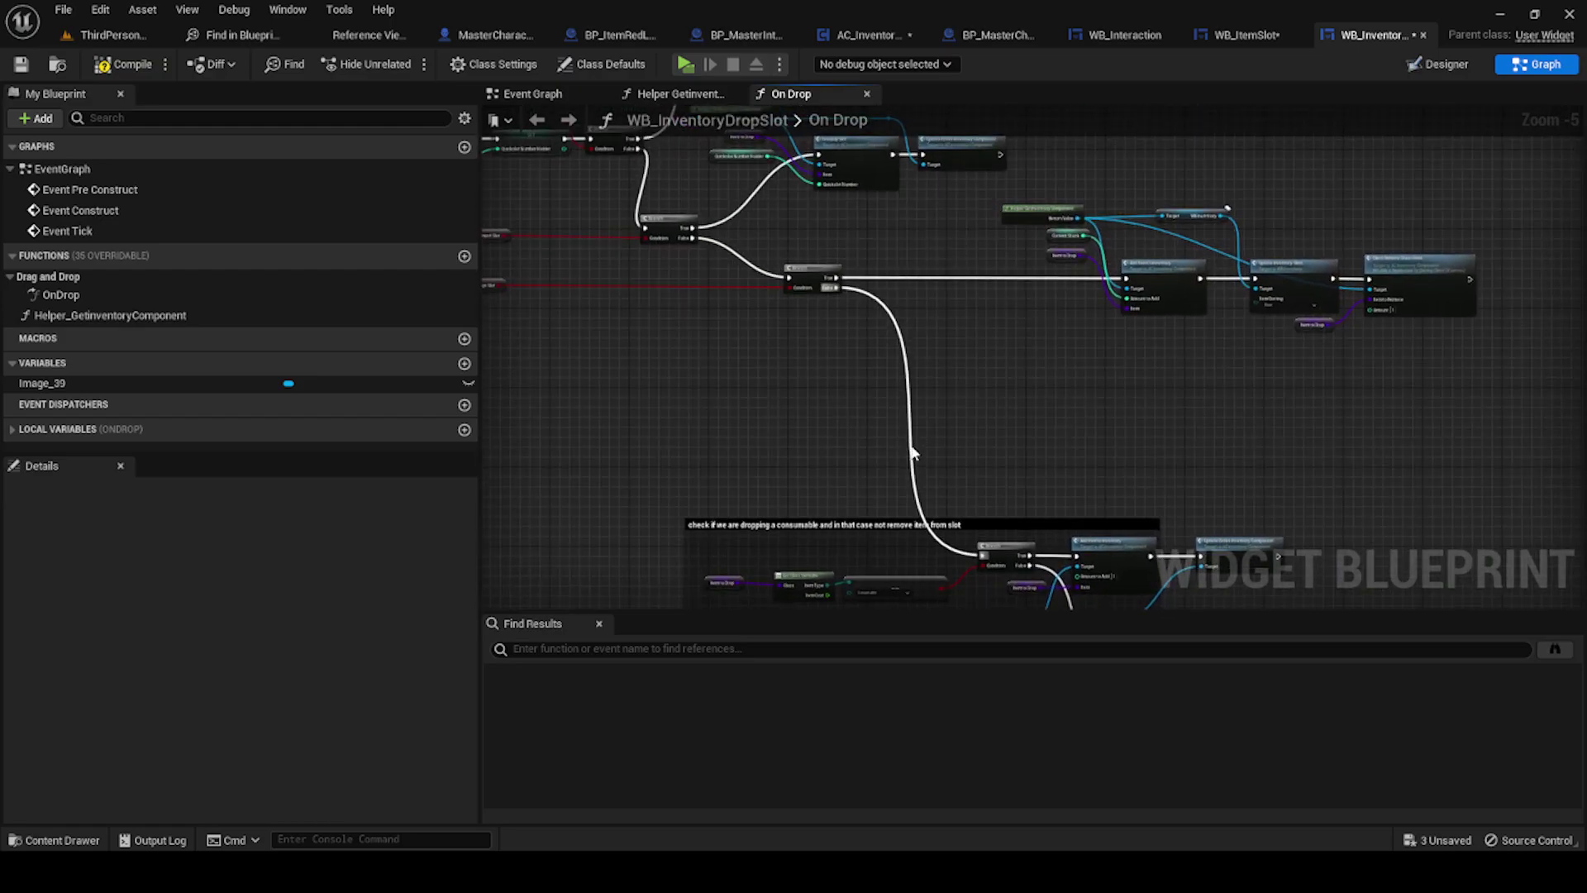
{"action": "scroll", "coordinate": [805, 383], "scroll_direction": "up", "scroll_amount": 1}
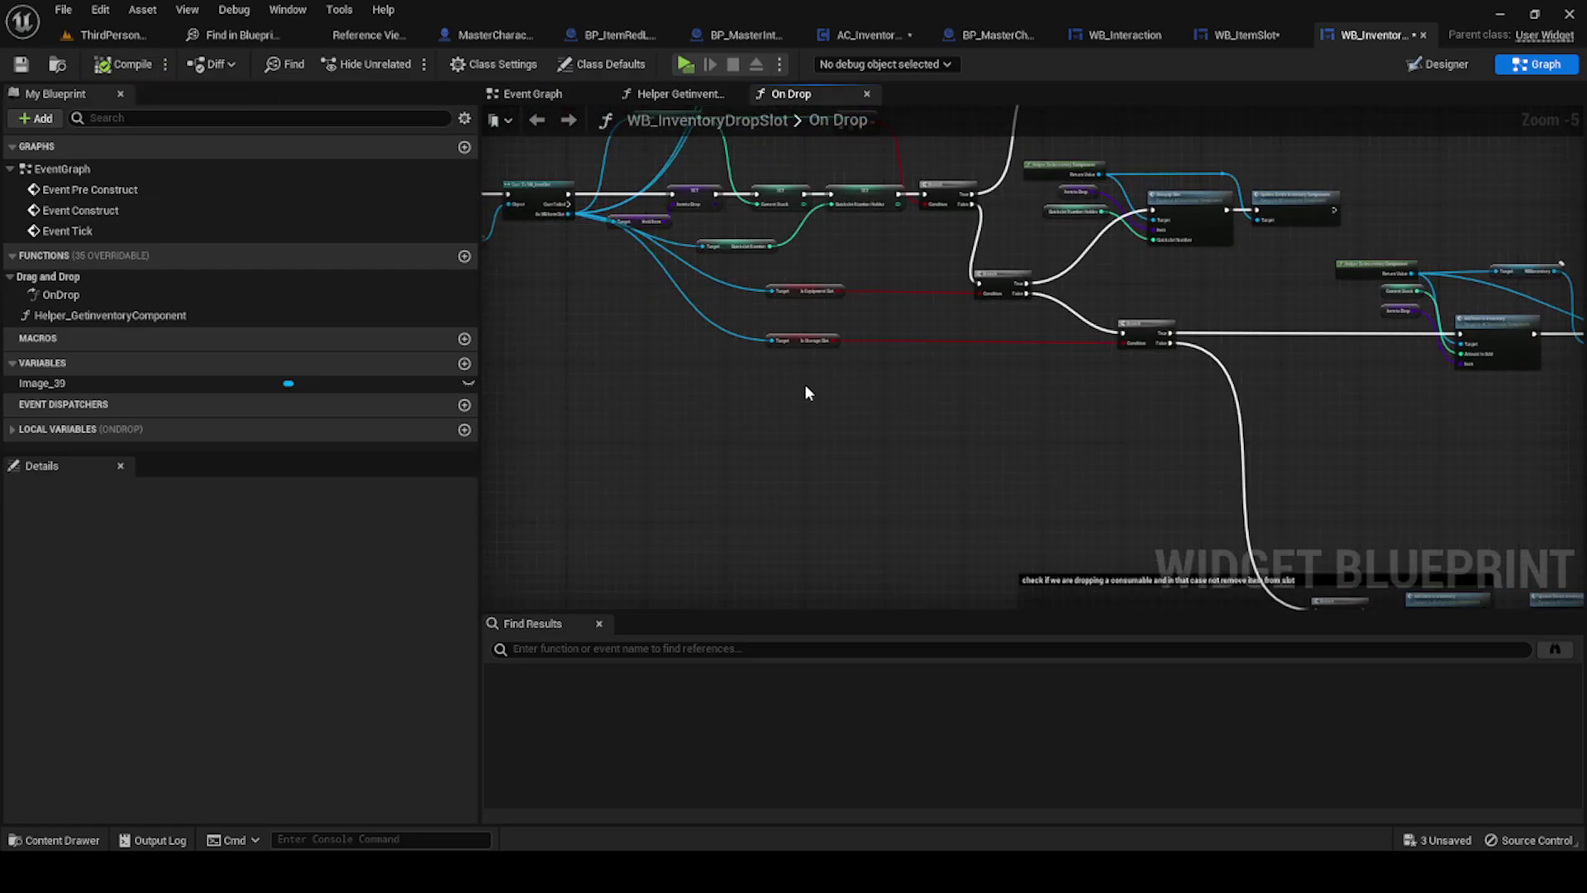
{"action": "scroll", "coordinate": [802, 324], "scroll_direction": "up", "scroll_amount": 1}
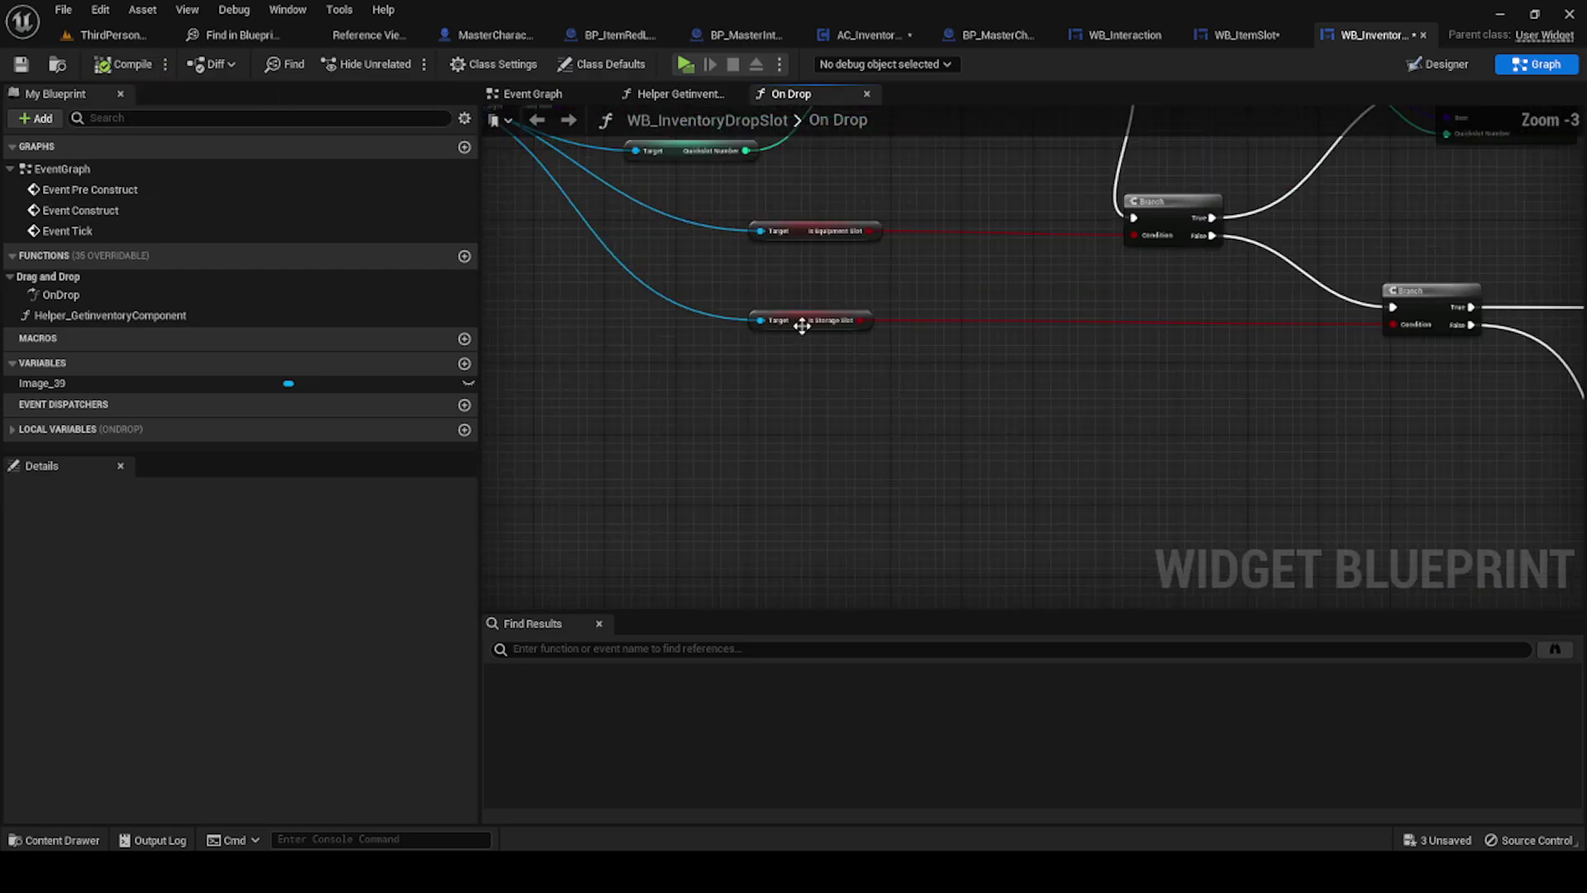
Step: Flip through the WB_ItemSlot and WB_Interaction tabs, returning to WB_InventoryDropSlot's On Drop graph
{"action": "left_click", "coordinate": [1248, 37]}
{"action": "left_click", "coordinate": [1101, 36]}
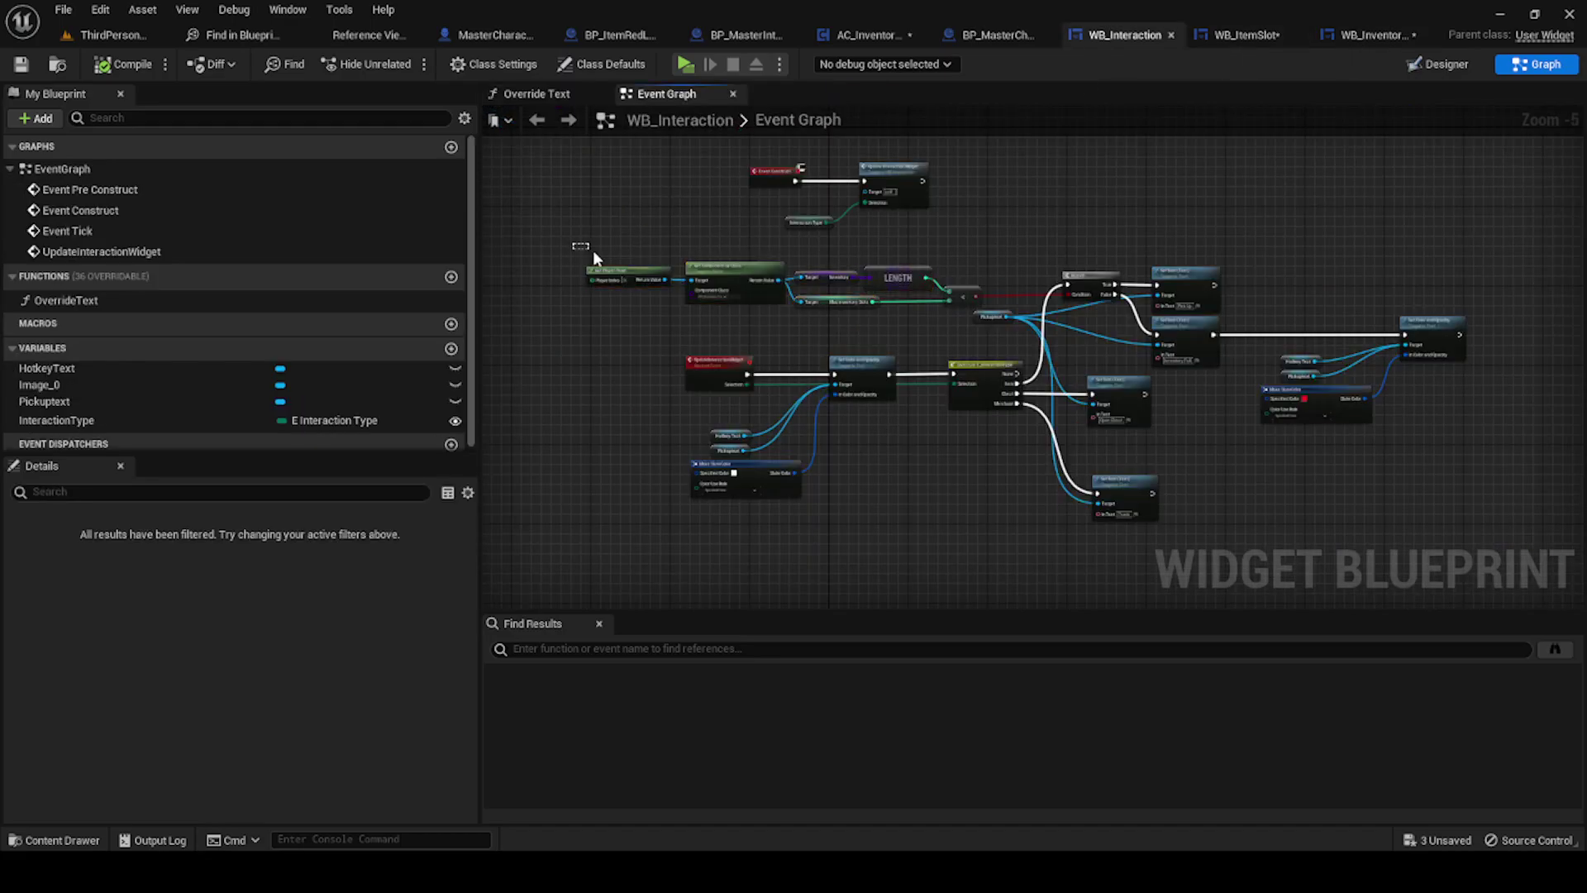
{"action": "scroll", "coordinate": [794, 318], "scroll_direction": "up", "scroll_amount": 4}
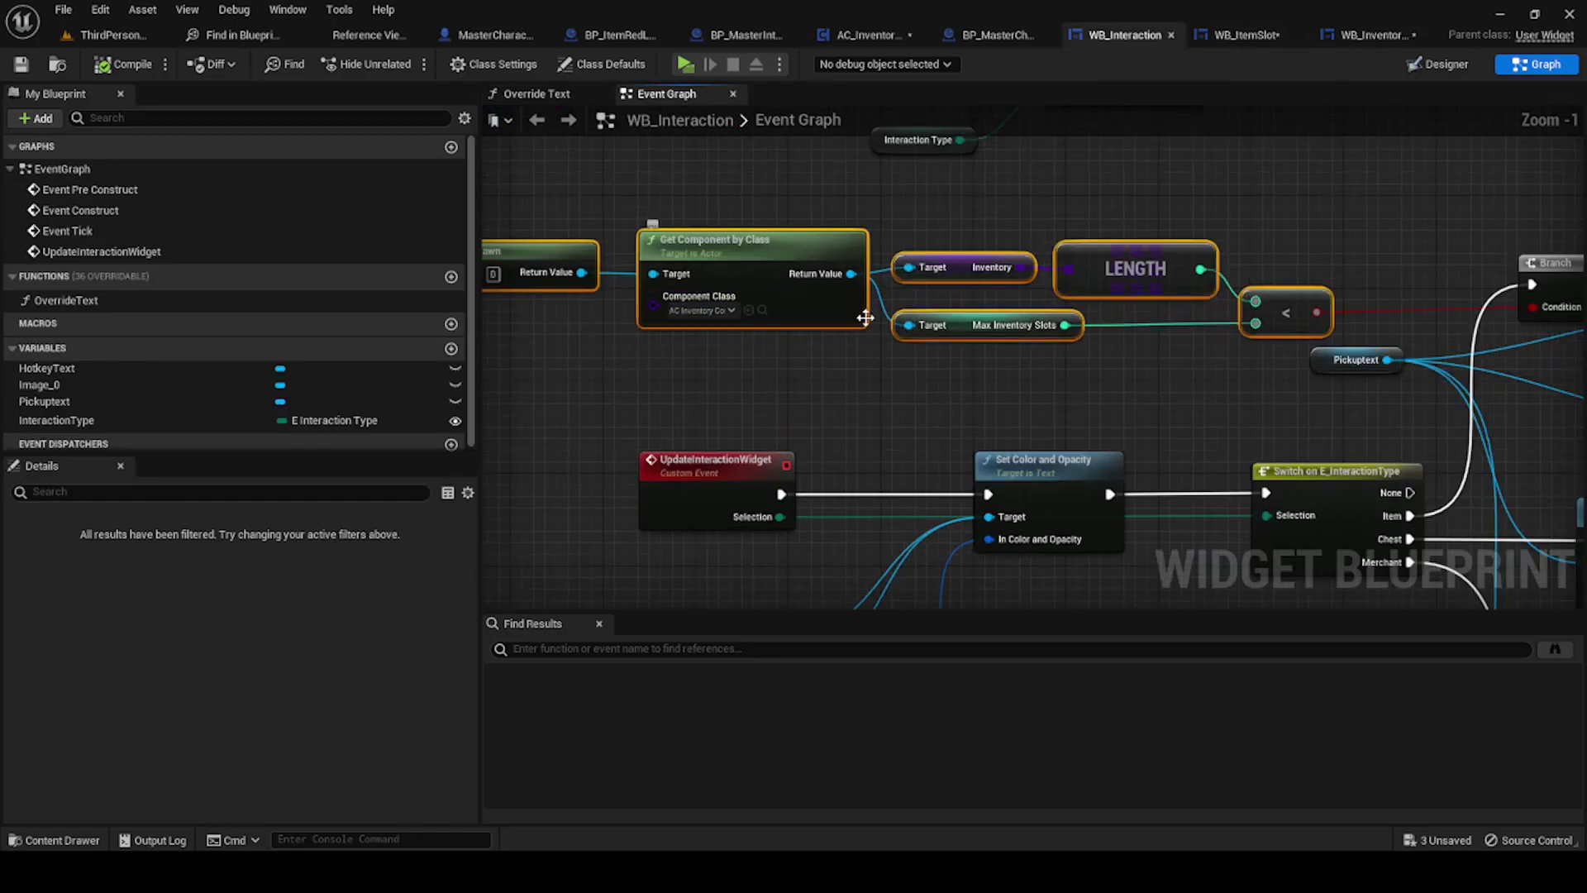
{"action": "left_click", "coordinate": [1368, 35]}
{"action": "scroll", "coordinate": [720, 402], "scroll_direction": "down", "scroll_amount": 4}
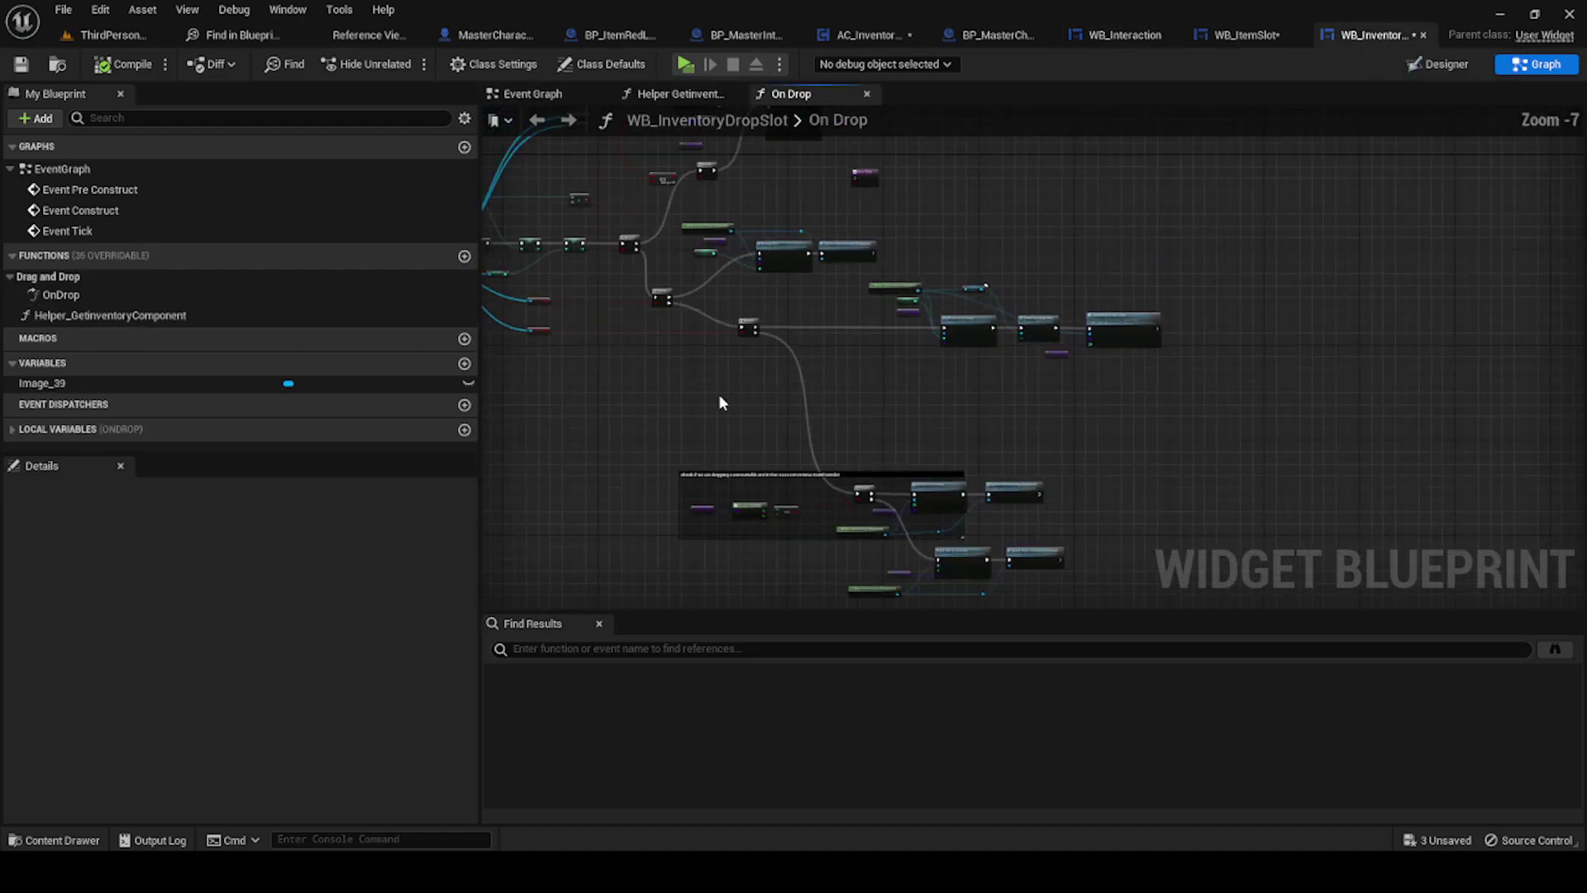
{"action": "scroll", "coordinate": [658, 398], "scroll_direction": "up", "scroll_amount": 3}
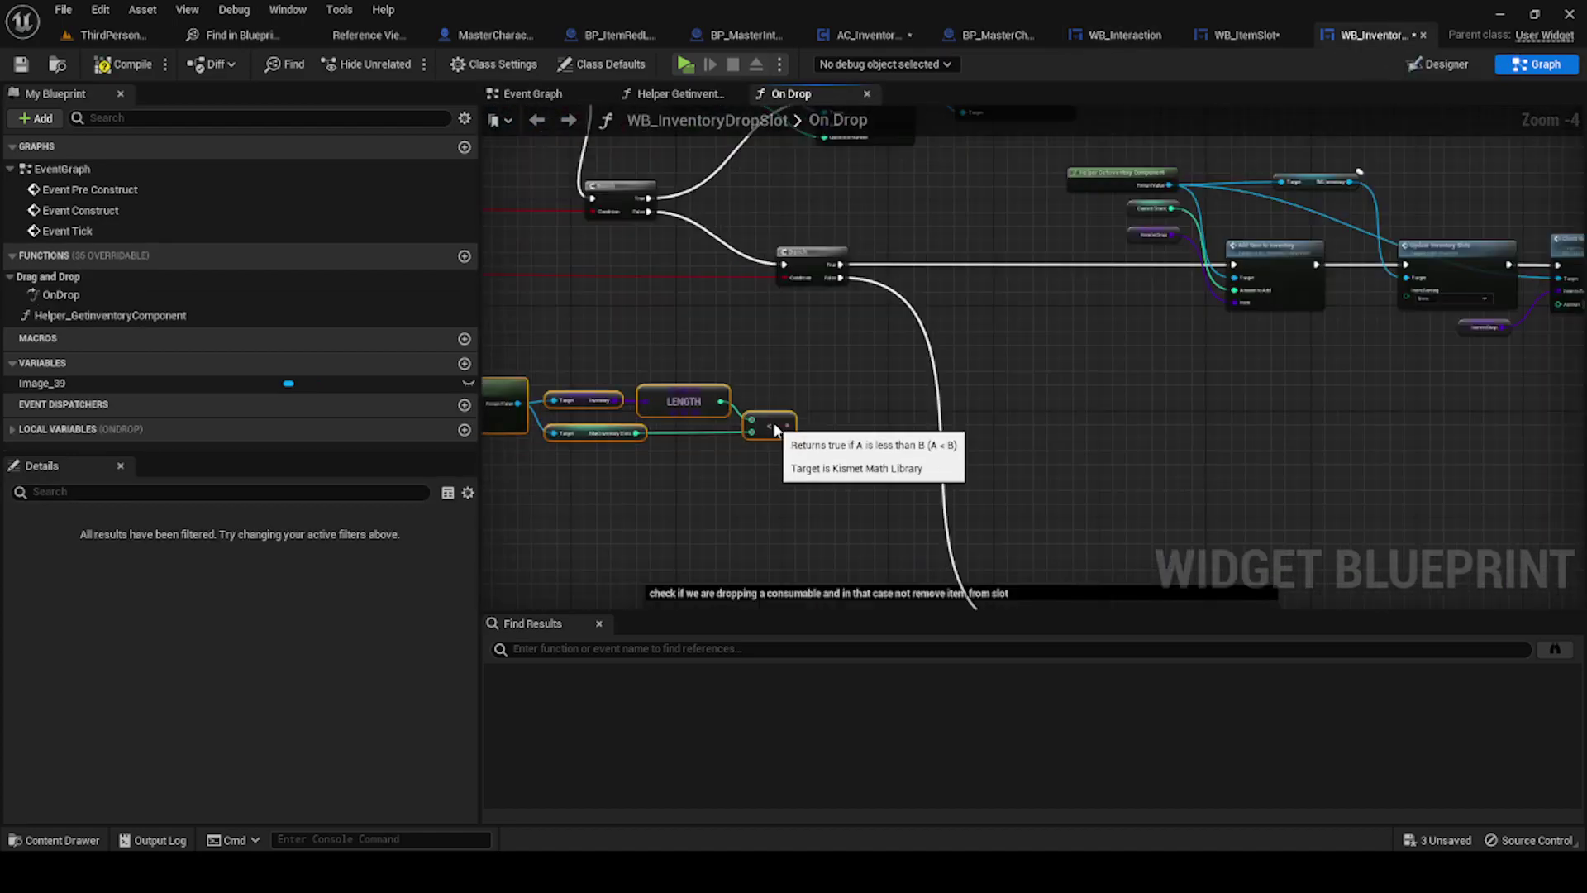
Step: Feed the inventory-size < comparison into the new Branch and connect True to Add Item to Inventory
{"action": "left_click", "coordinate": [963, 272]}
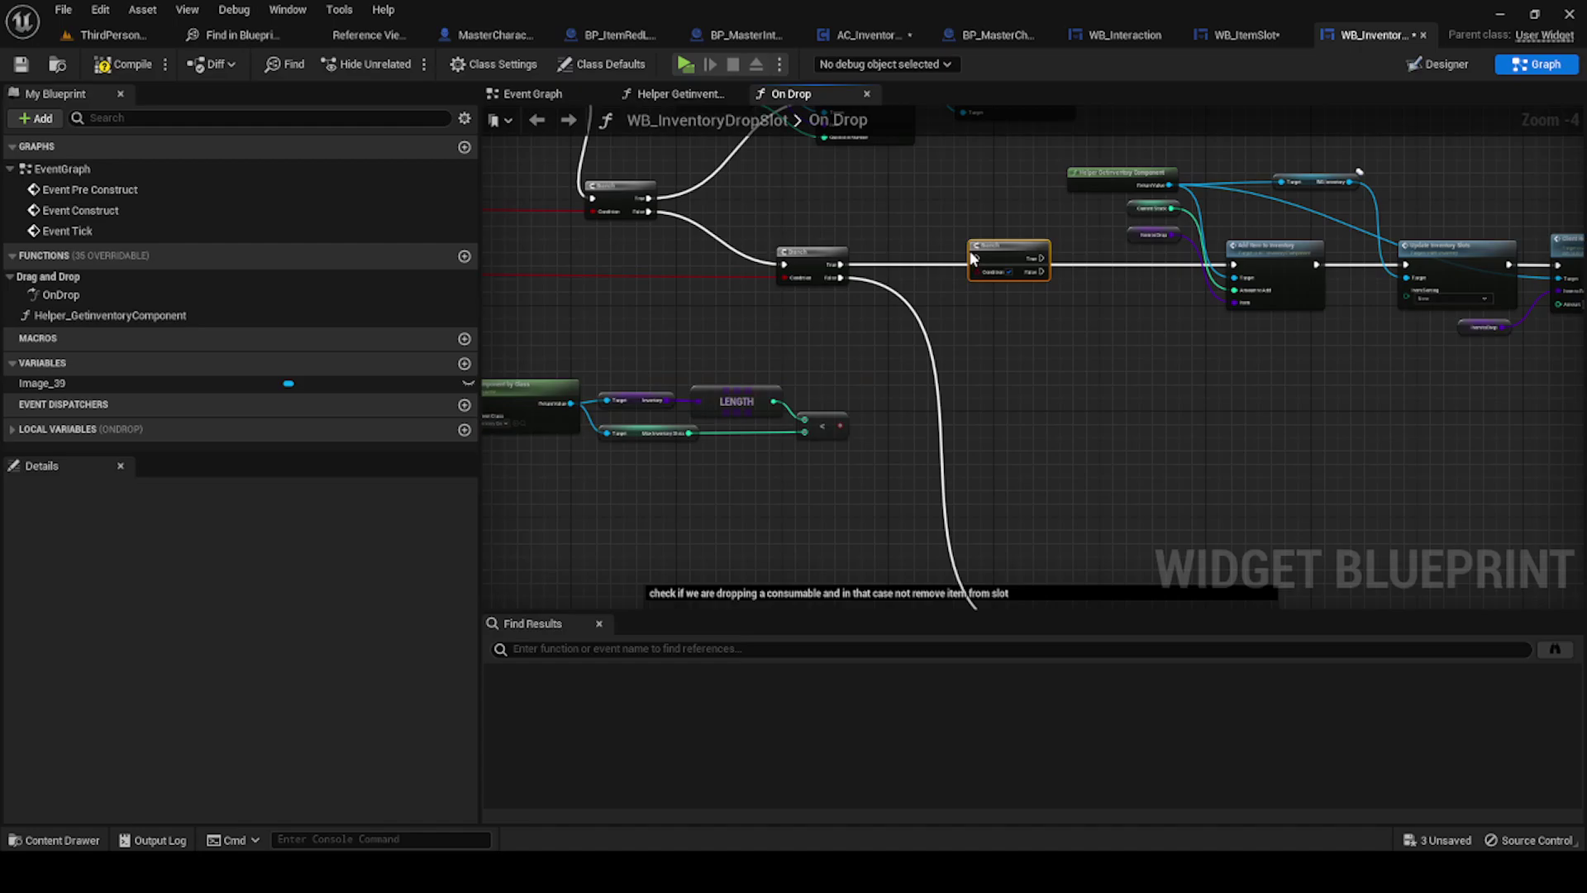
{"action": "left_click_drag", "start_coordinate": [973, 258], "coordinate": [973, 265]}
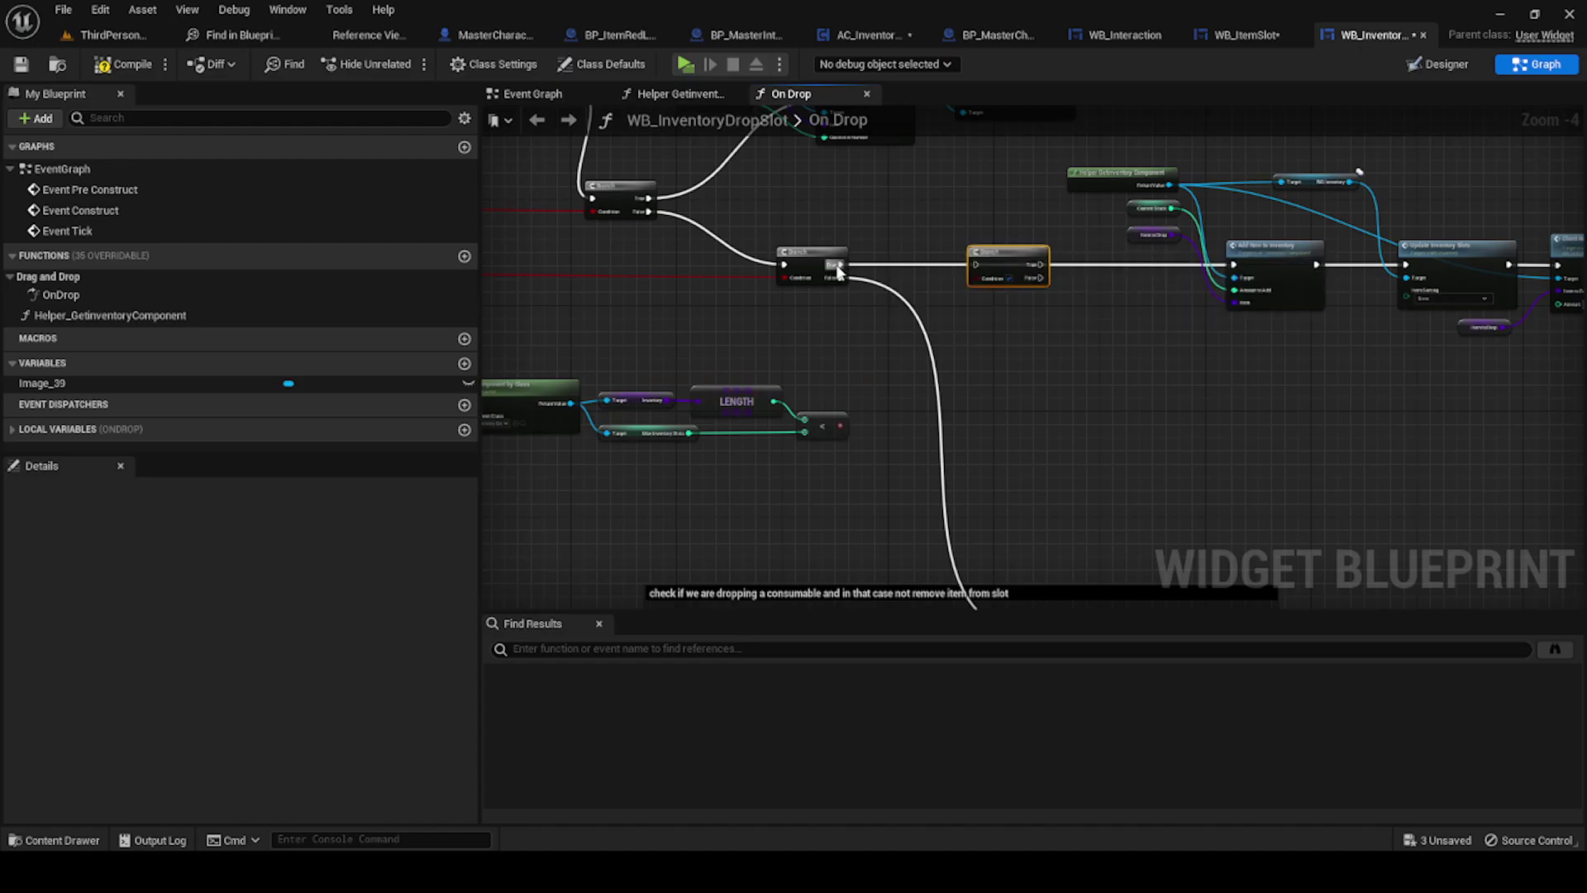
{"action": "left_click_drag", "start_coordinate": [840, 425], "coordinate": [984, 281]}
{"action": "scroll", "coordinate": [898, 439], "scroll_direction": "up", "scroll_amount": 2}
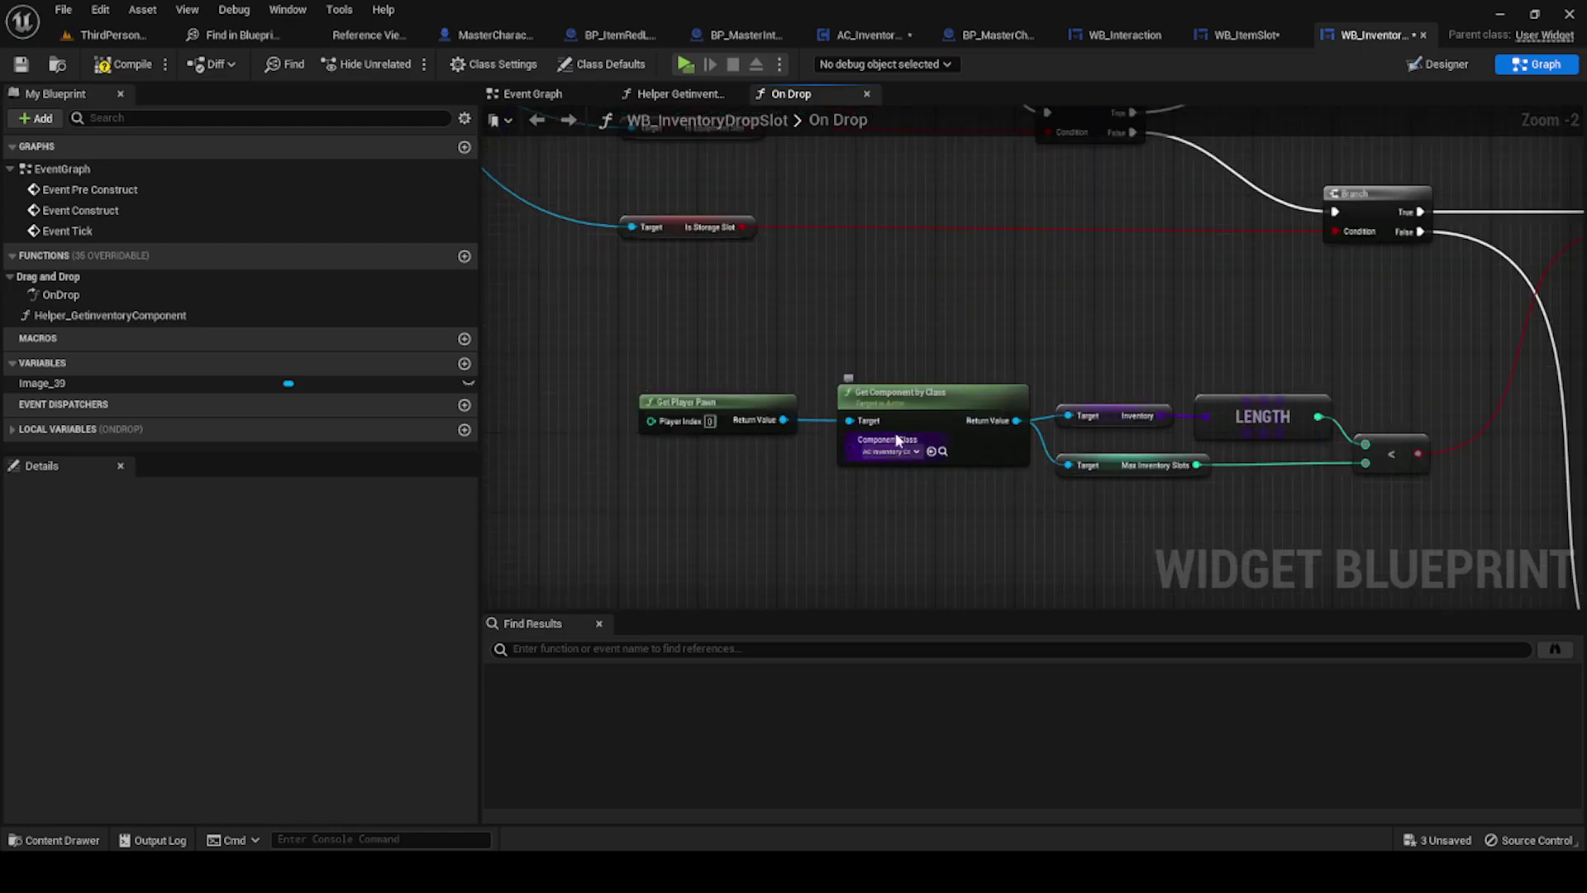
{"action": "right_click_drag", "start_coordinate": [892, 430], "coordinate": [914, 349]}
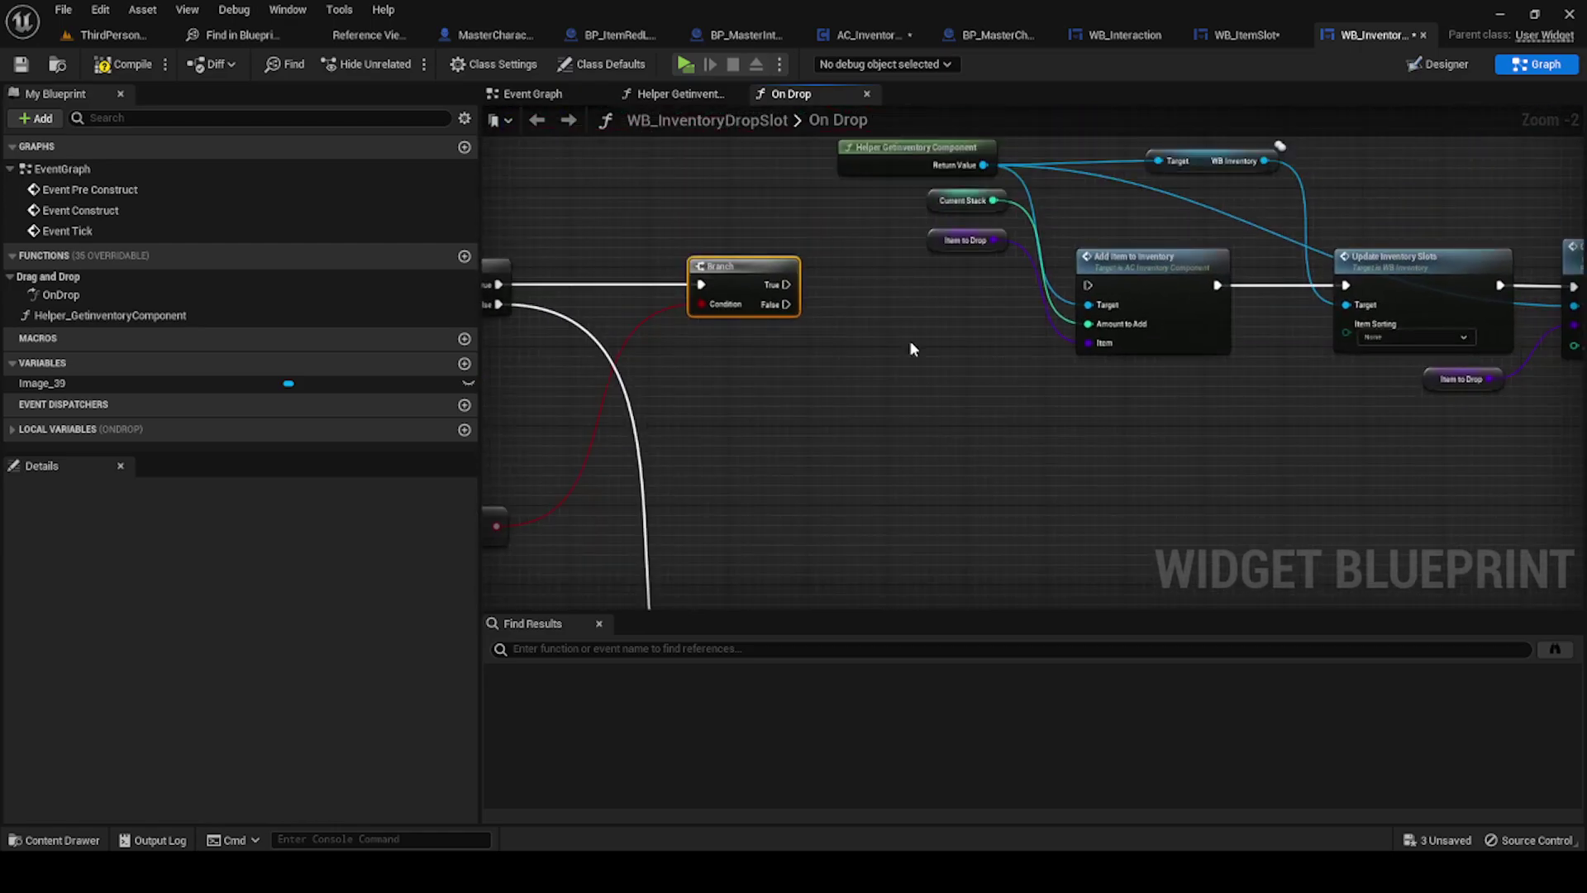
{"action": "left_click_drag", "start_coordinate": [785, 285], "coordinate": [1087, 286]}
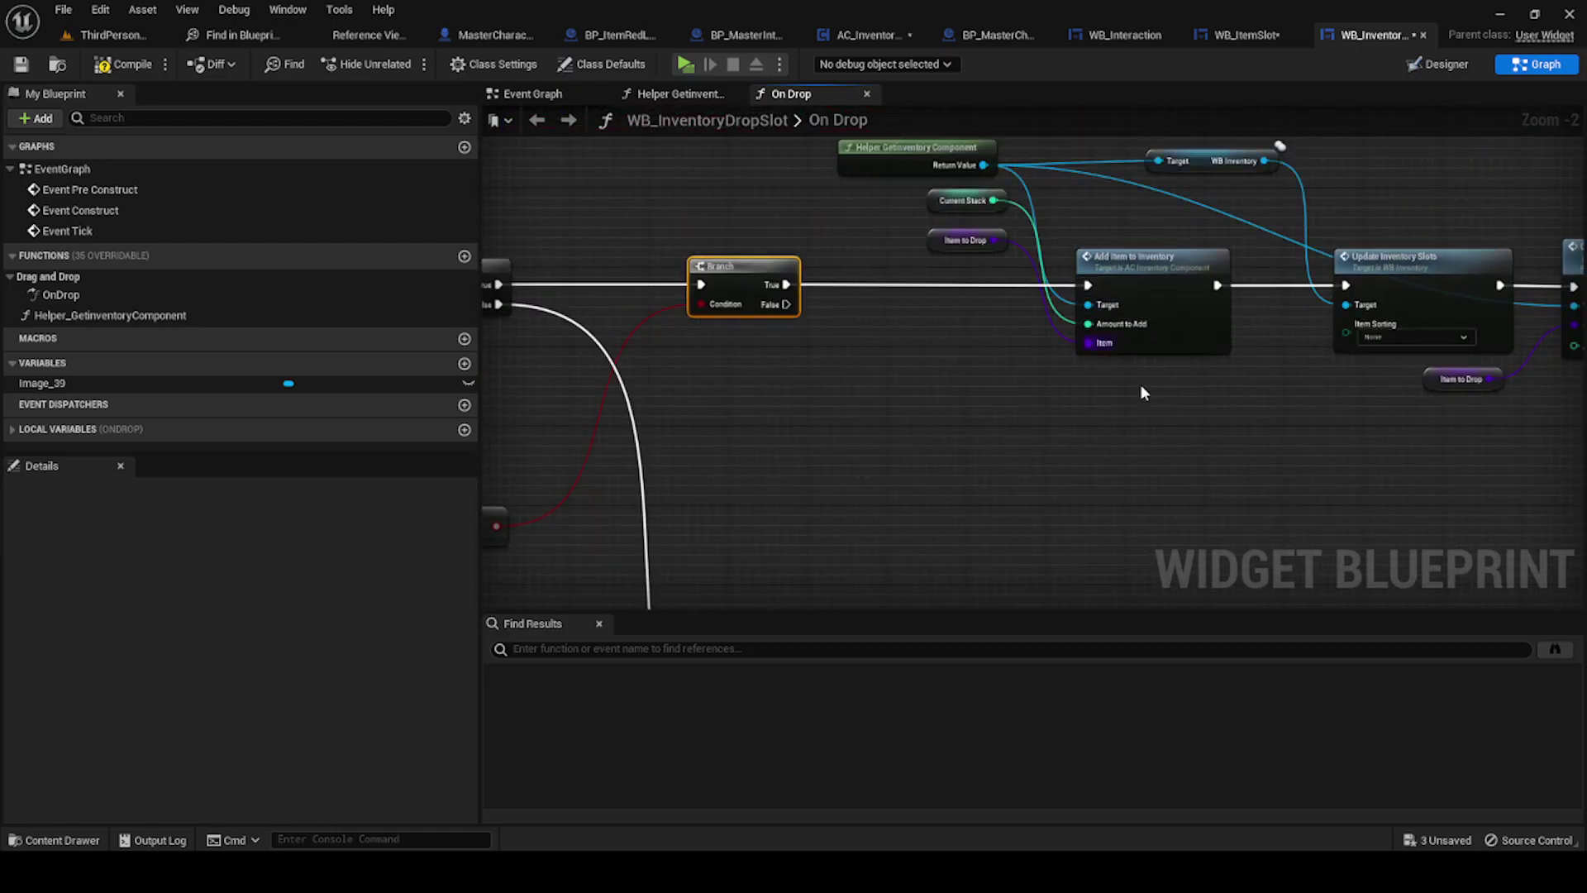
{"action": "right_click_drag", "start_coordinate": [1297, 443], "coordinate": [1033, 476]}
{"action": "right_click_drag", "start_coordinate": [794, 432], "coordinate": [1023, 374]}
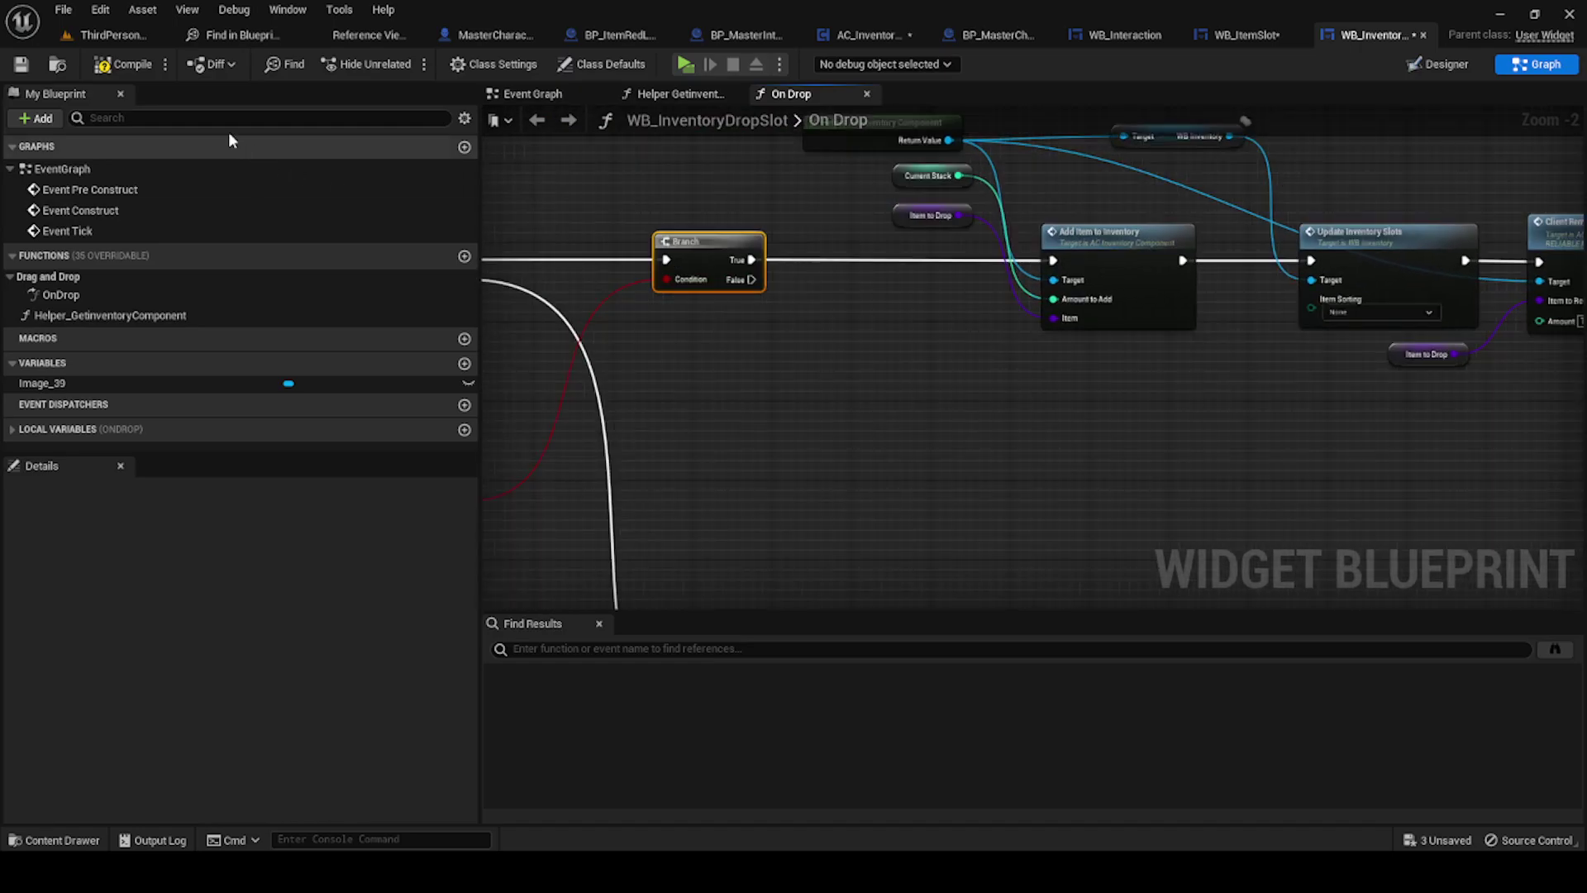
Step: Open and close the File menu
{"action": "scroll", "coordinate": [850, 425], "scroll_direction": "down", "scroll_amount": 4}
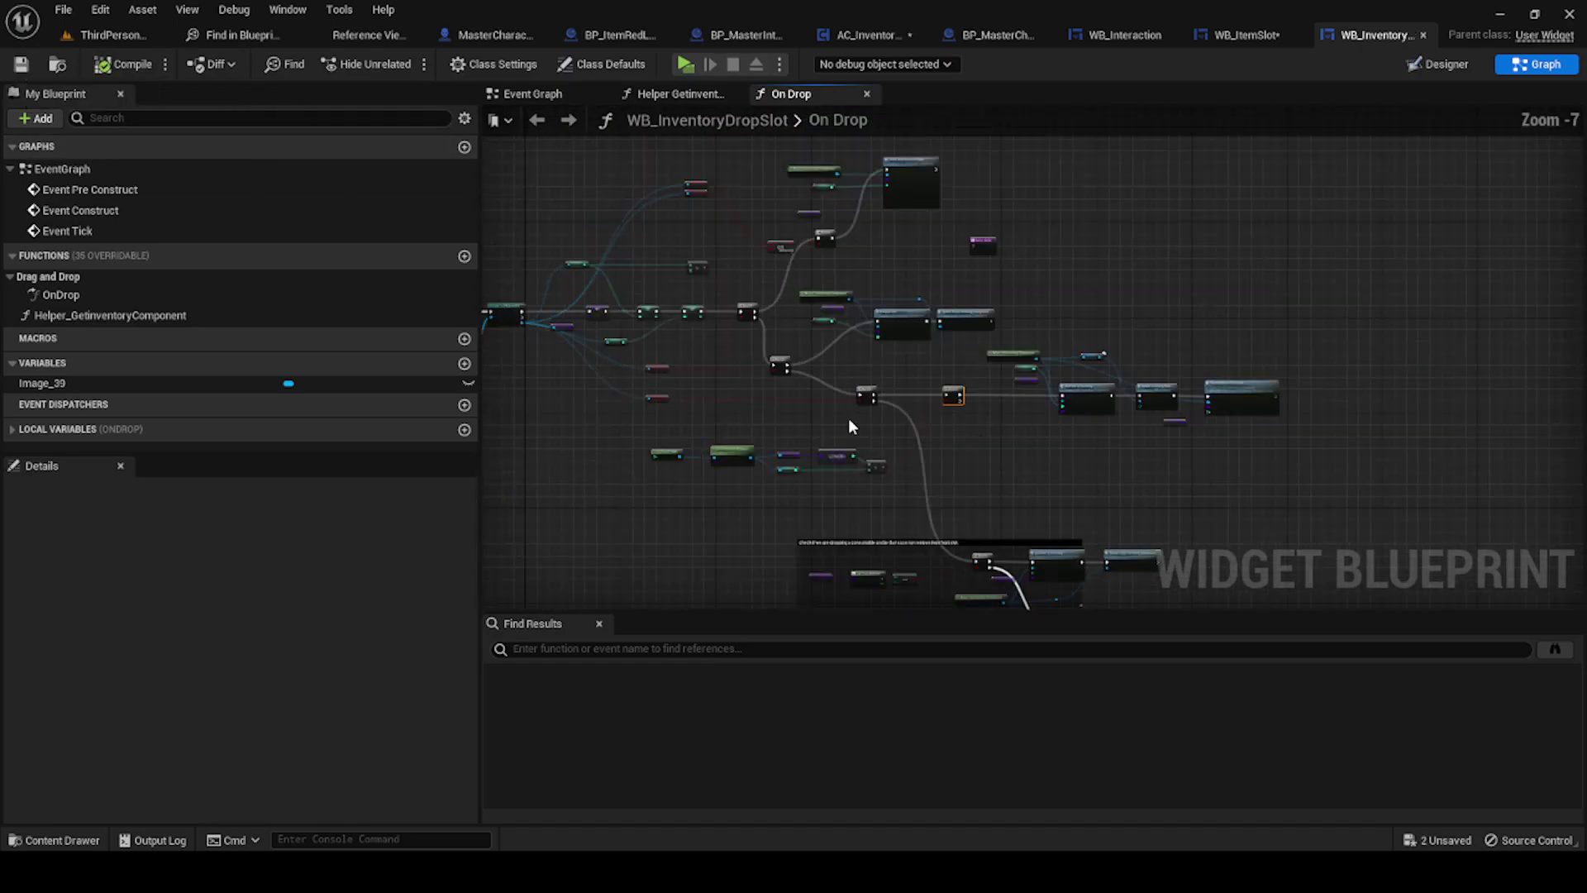
{"action": "scroll", "coordinate": [850, 425], "scroll_direction": "up", "scroll_amount": 2}
{"action": "left_click", "coordinate": [64, 10]}
{"action": "left_click", "coordinate": [403, 99]}
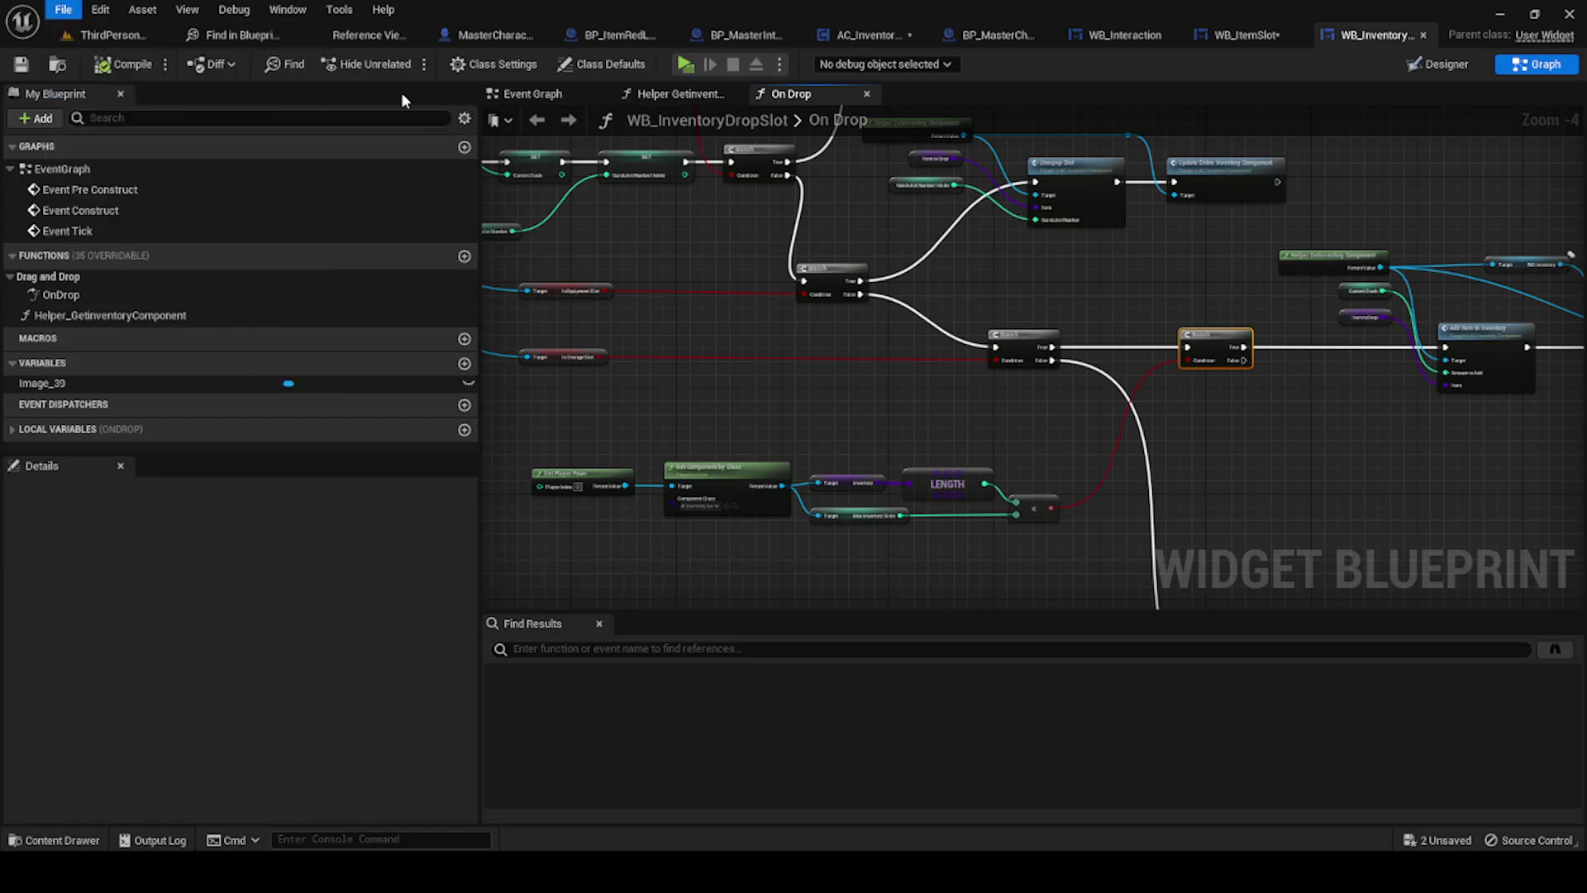
Step: Start a play-in-editor session, run to the chest, and open it with E
{"action": "left_click", "coordinate": [691, 67]}
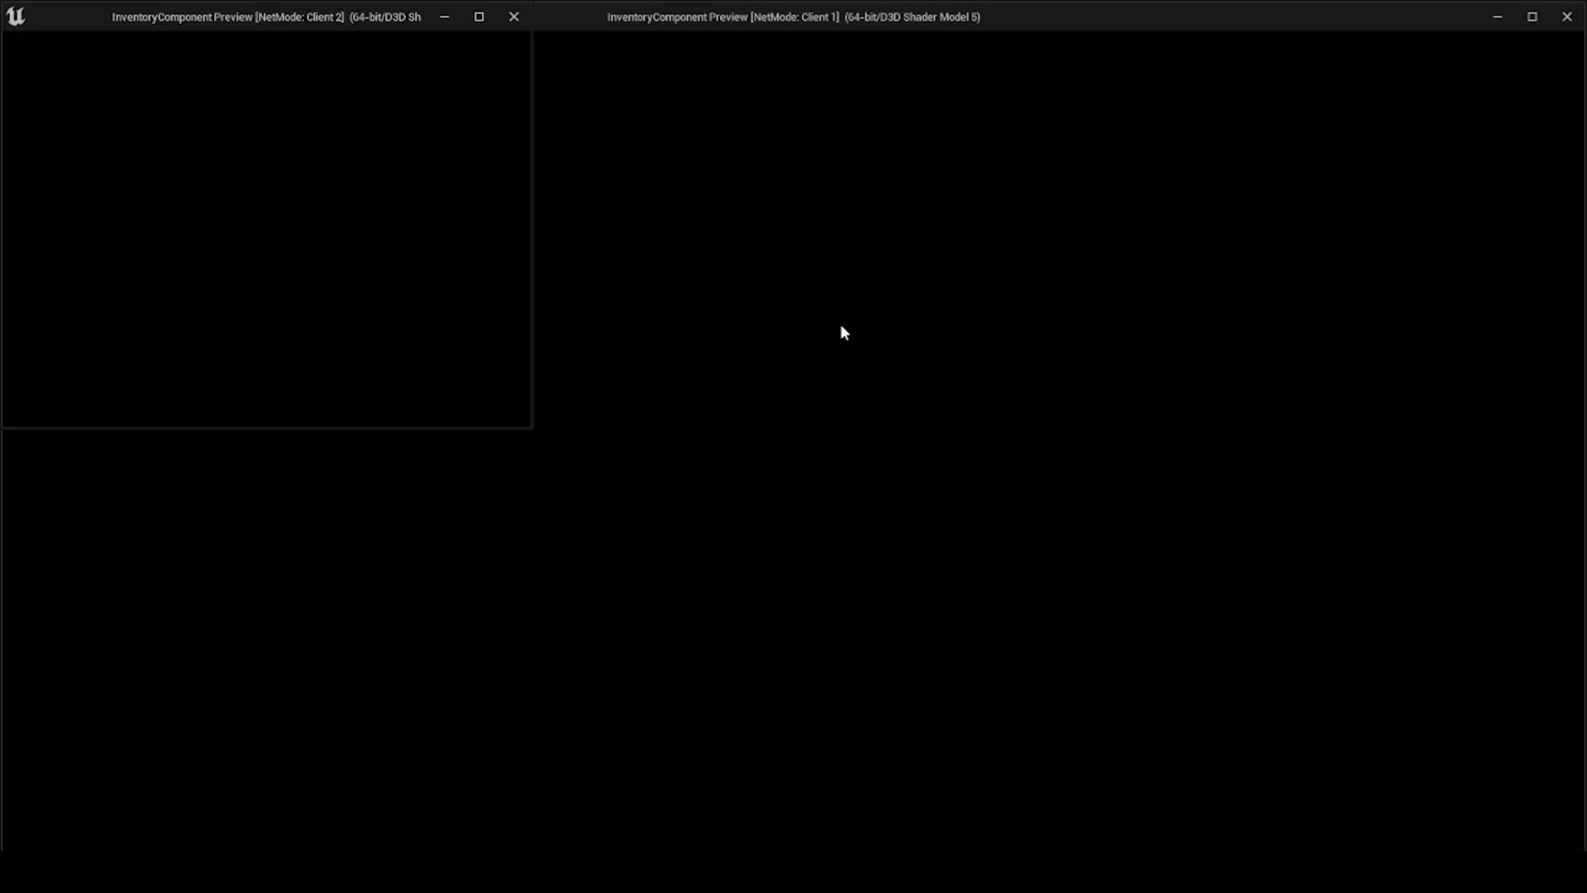
{"action": "key", "text": "w"}
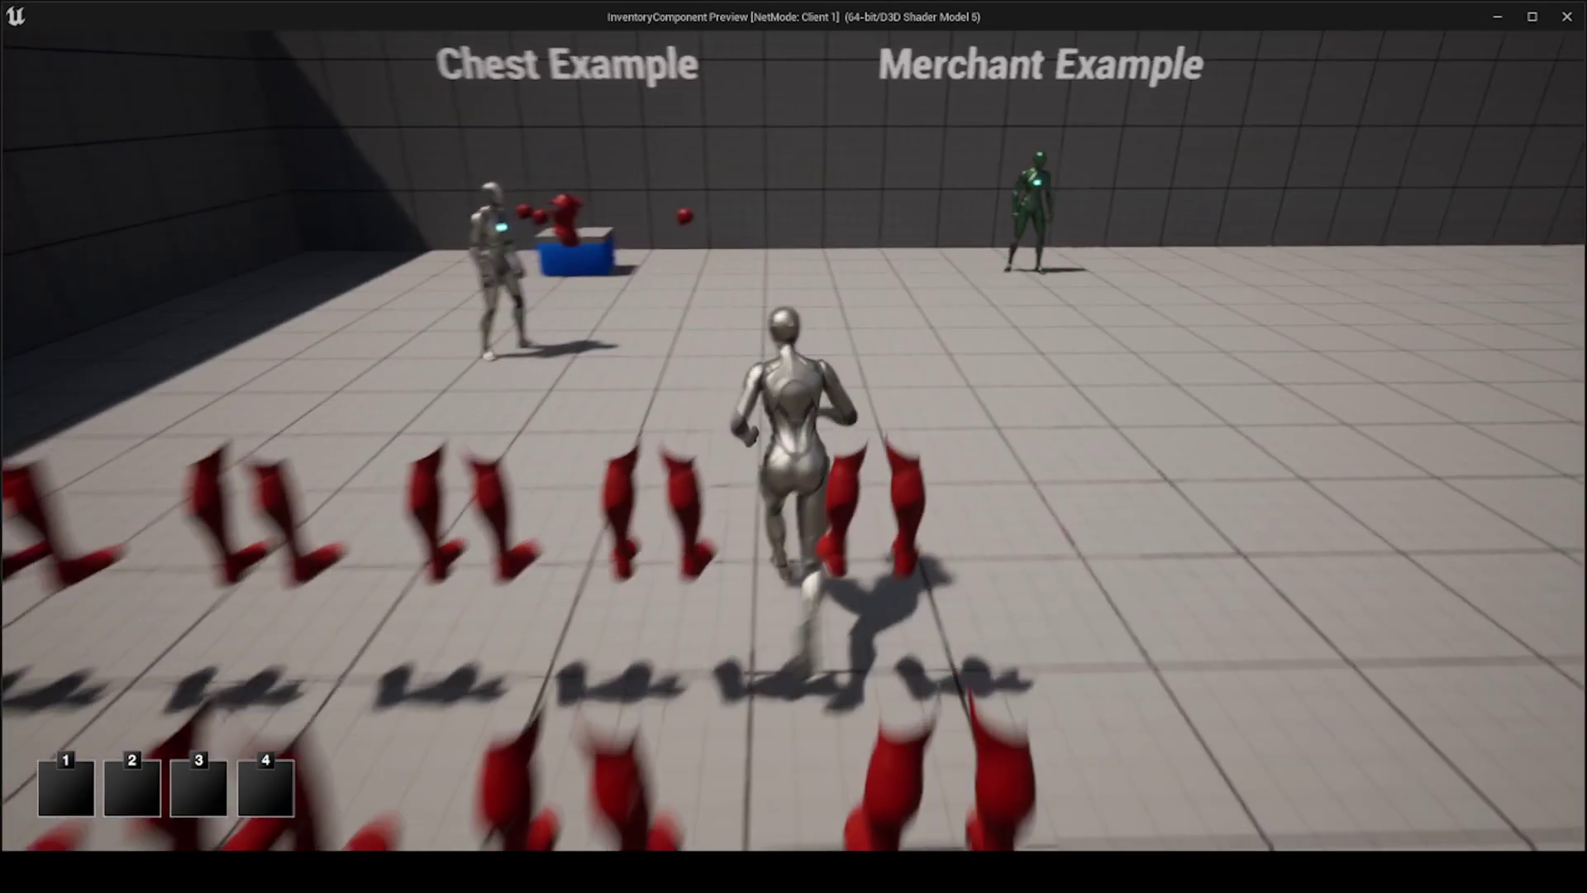
{"action": "key", "text": "w"}
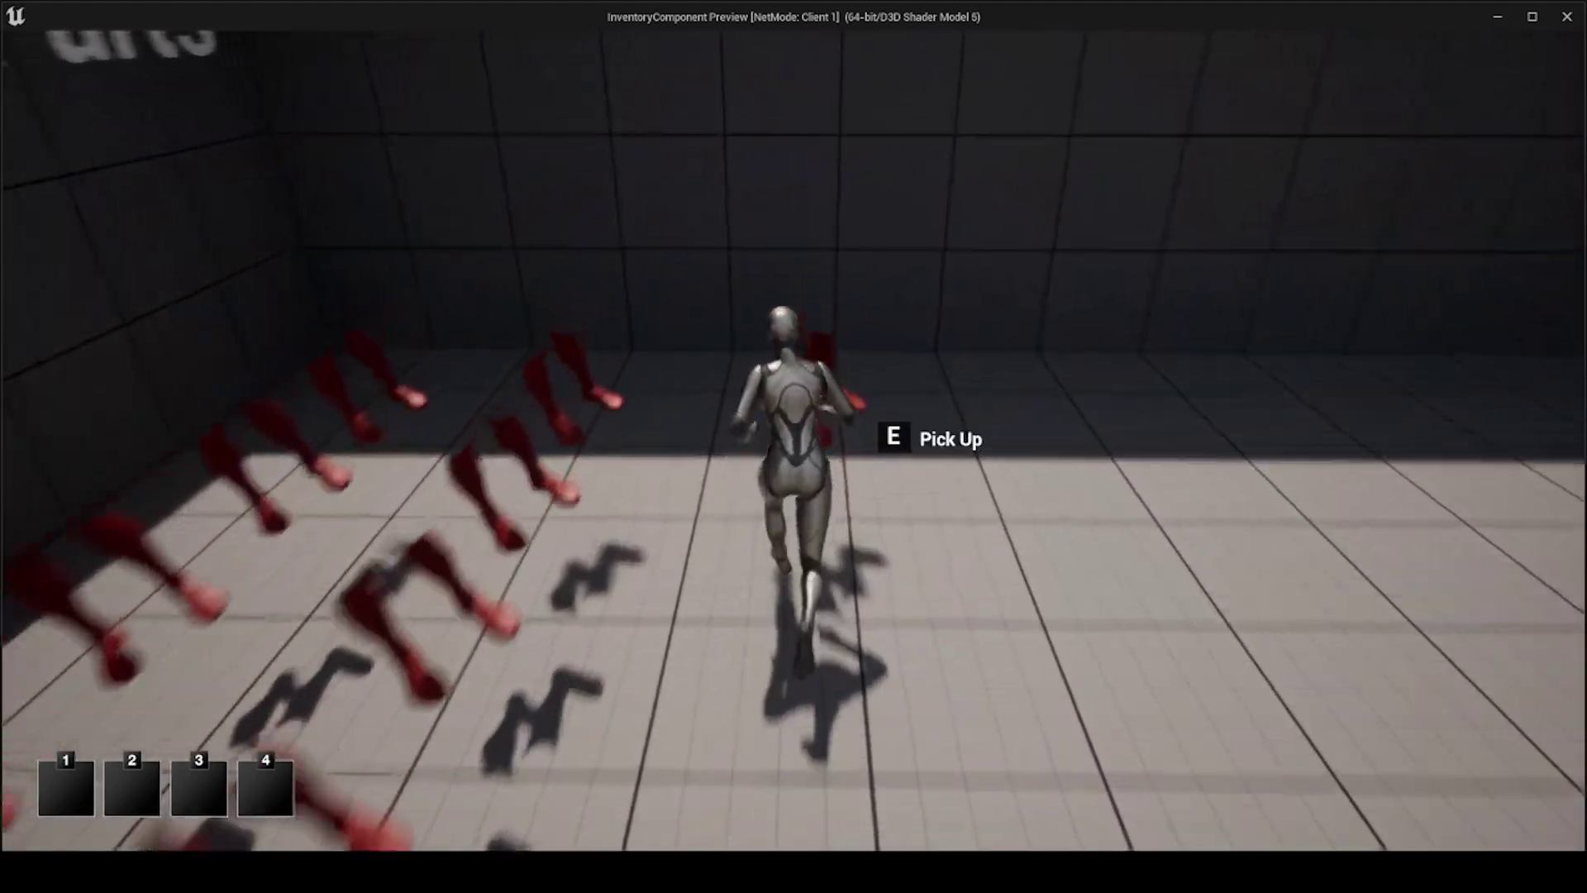
{"action": "key", "text": "w"}
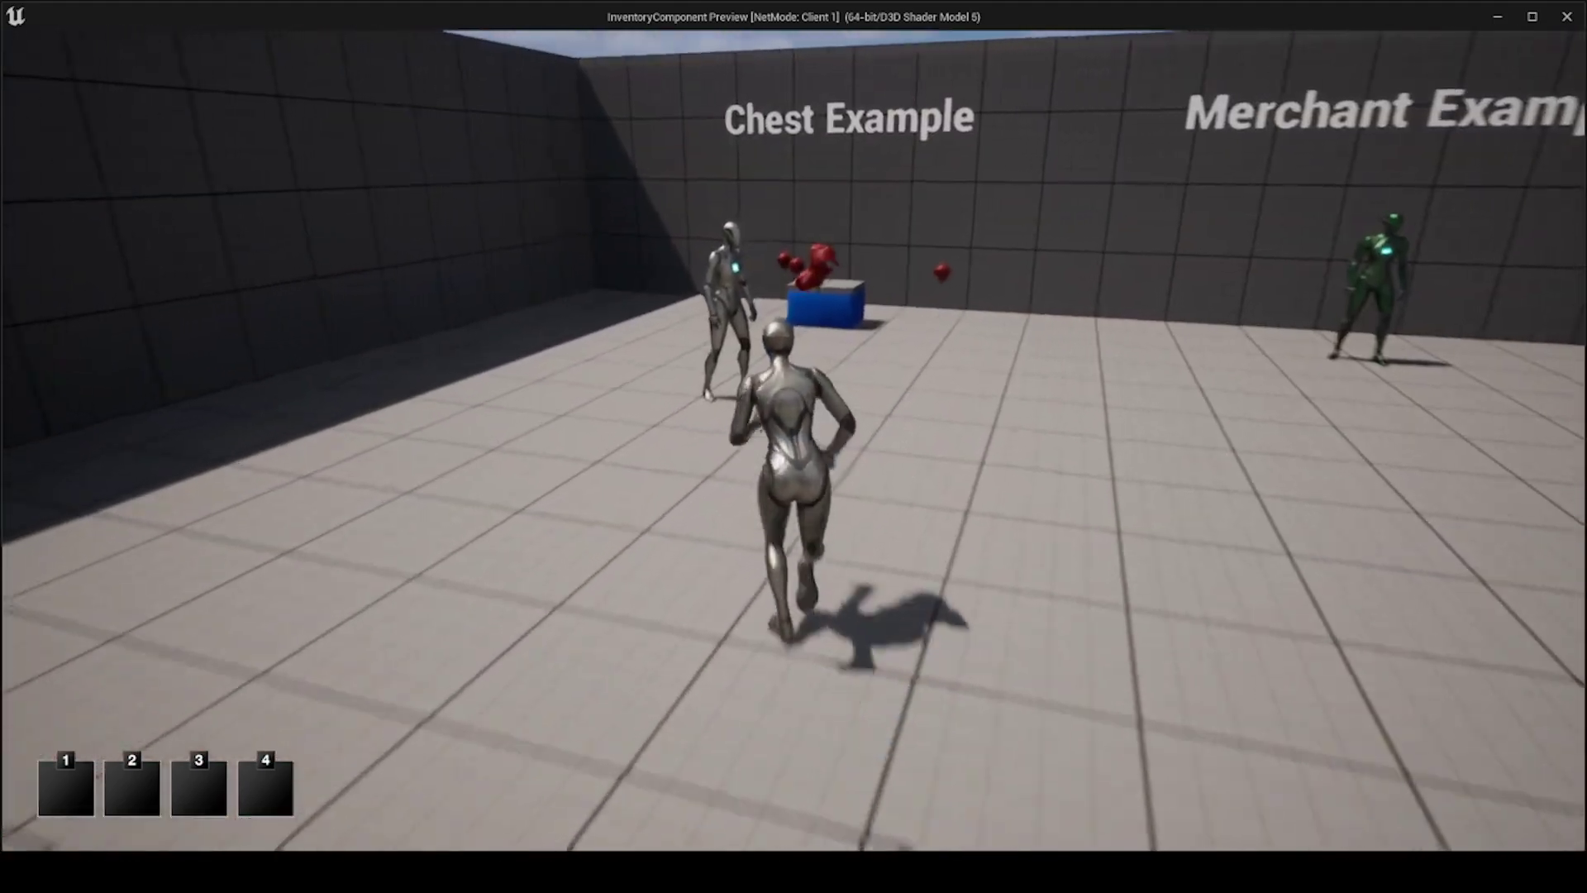
{"action": "key", "text": "w"}
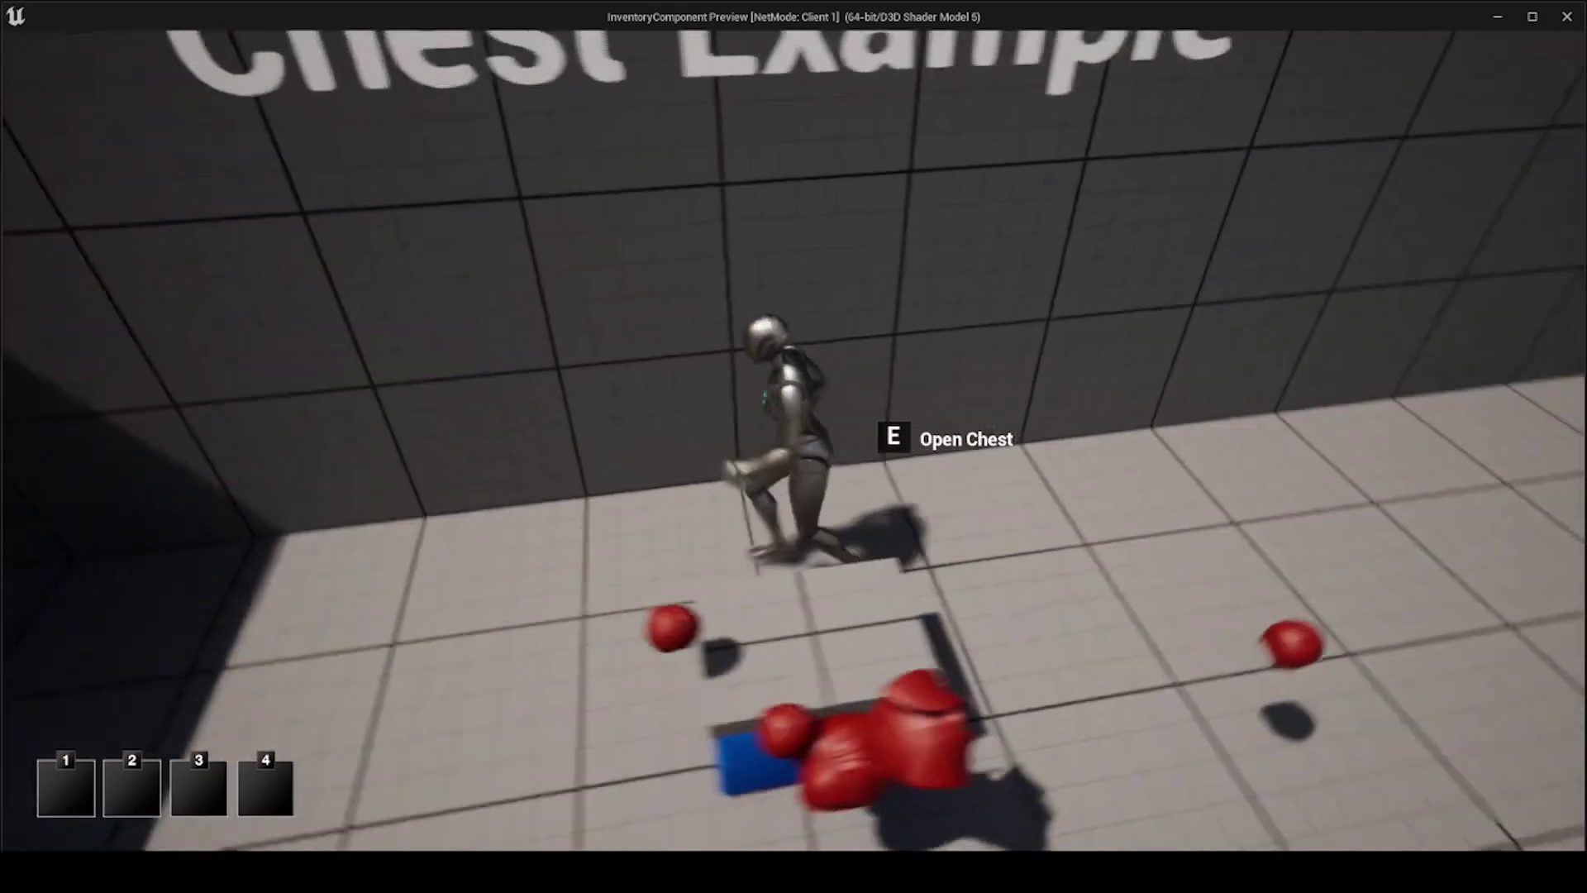
{"action": "key", "text": "e"}
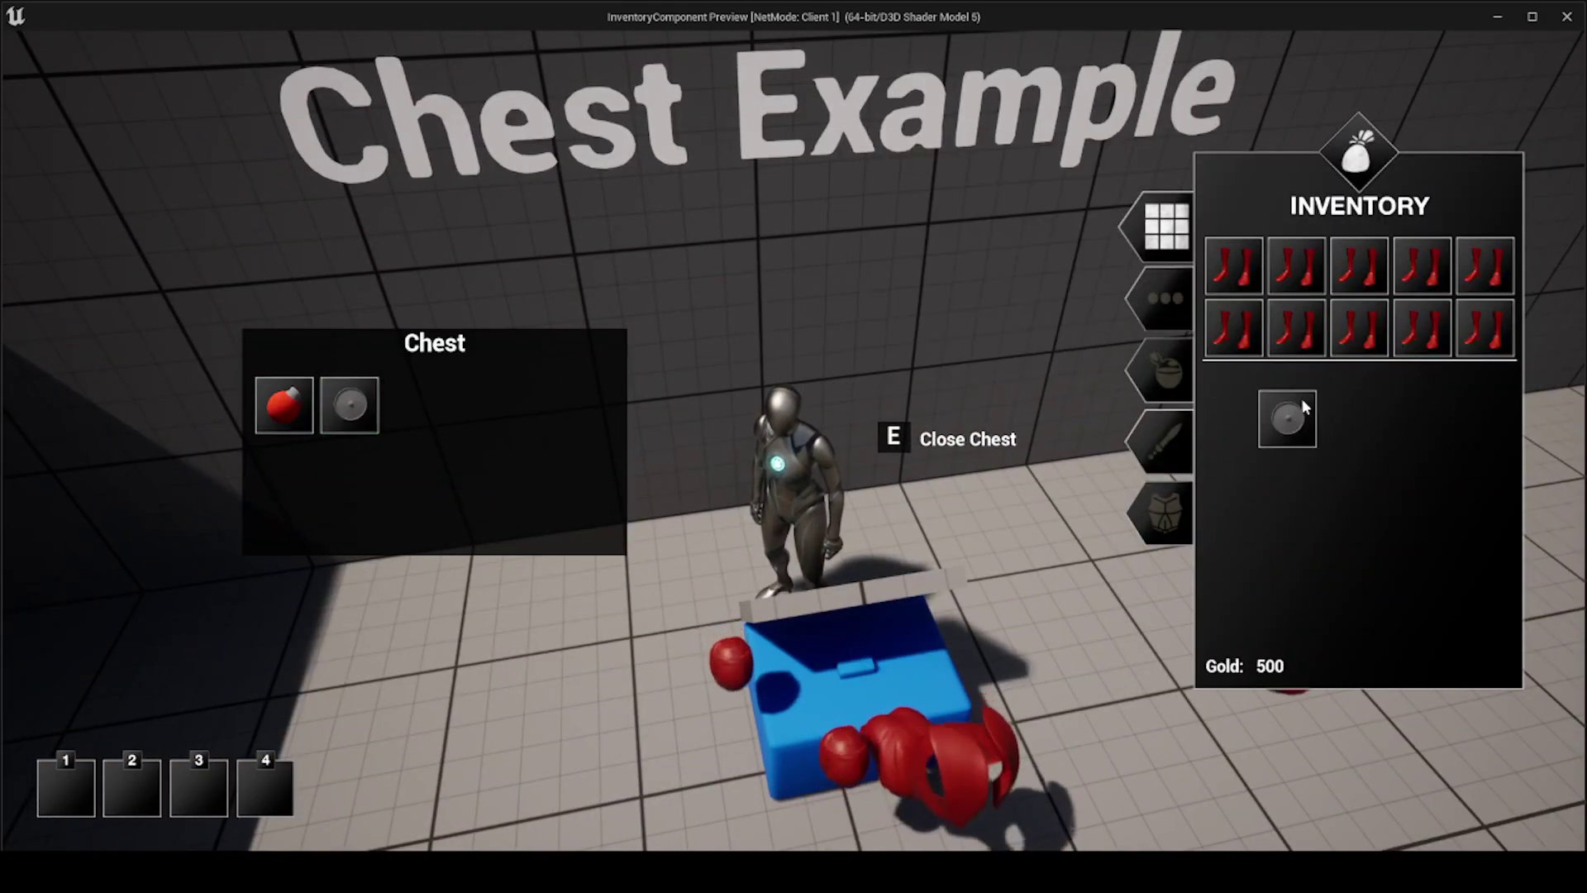
Step: Take the disc and the red ball from the chest into the inventory
{"action": "right_click", "coordinate": [365, 413]}
{"action": "left_click", "coordinate": [404, 427]}
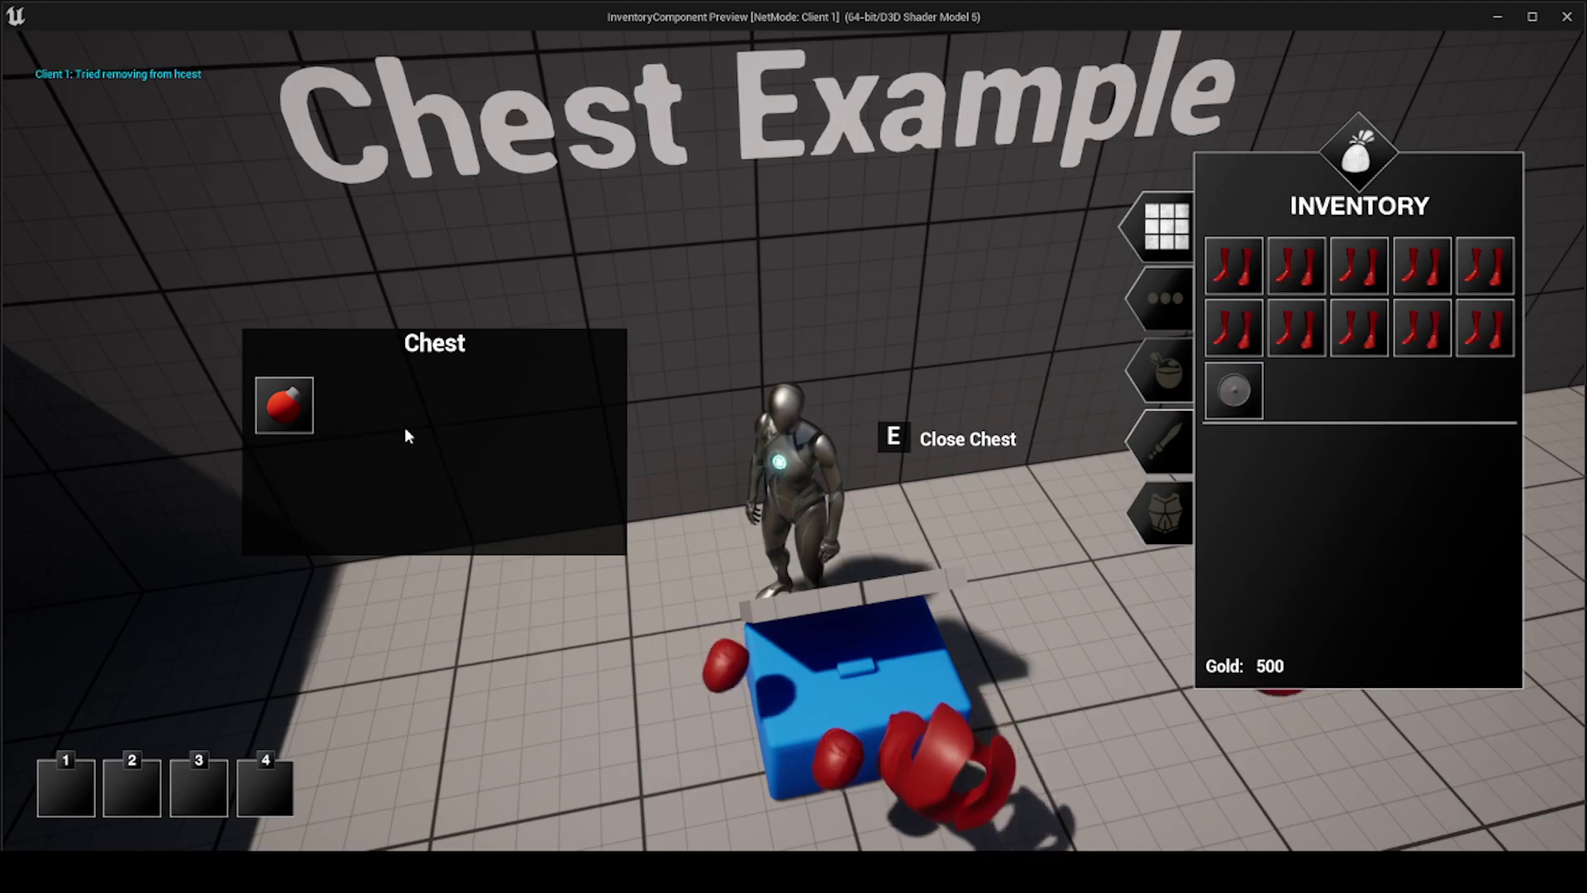
{"action": "right_click", "coordinate": [302, 414]}
{"action": "left_click", "coordinate": [355, 429]}
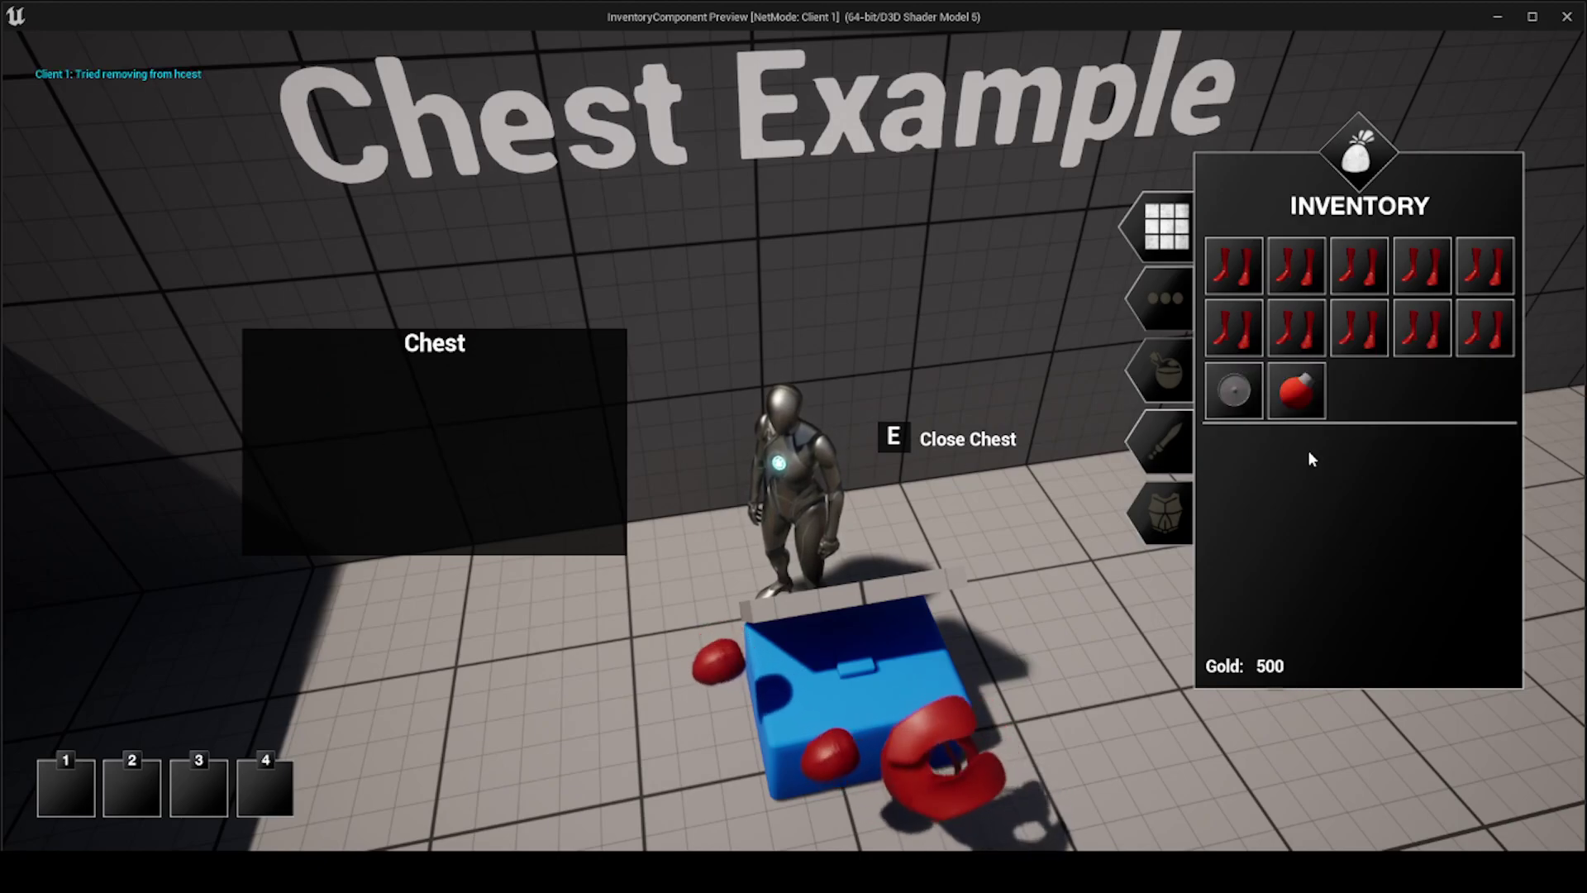
Step: Drag the disc and red ball back into the chest and test dropping onto the inventory
{"action": "left_click_drag", "start_coordinate": [1234, 403], "coordinate": [447, 423]}
{"action": "left_click_drag", "start_coordinate": [1209, 404], "coordinate": [460, 393]}
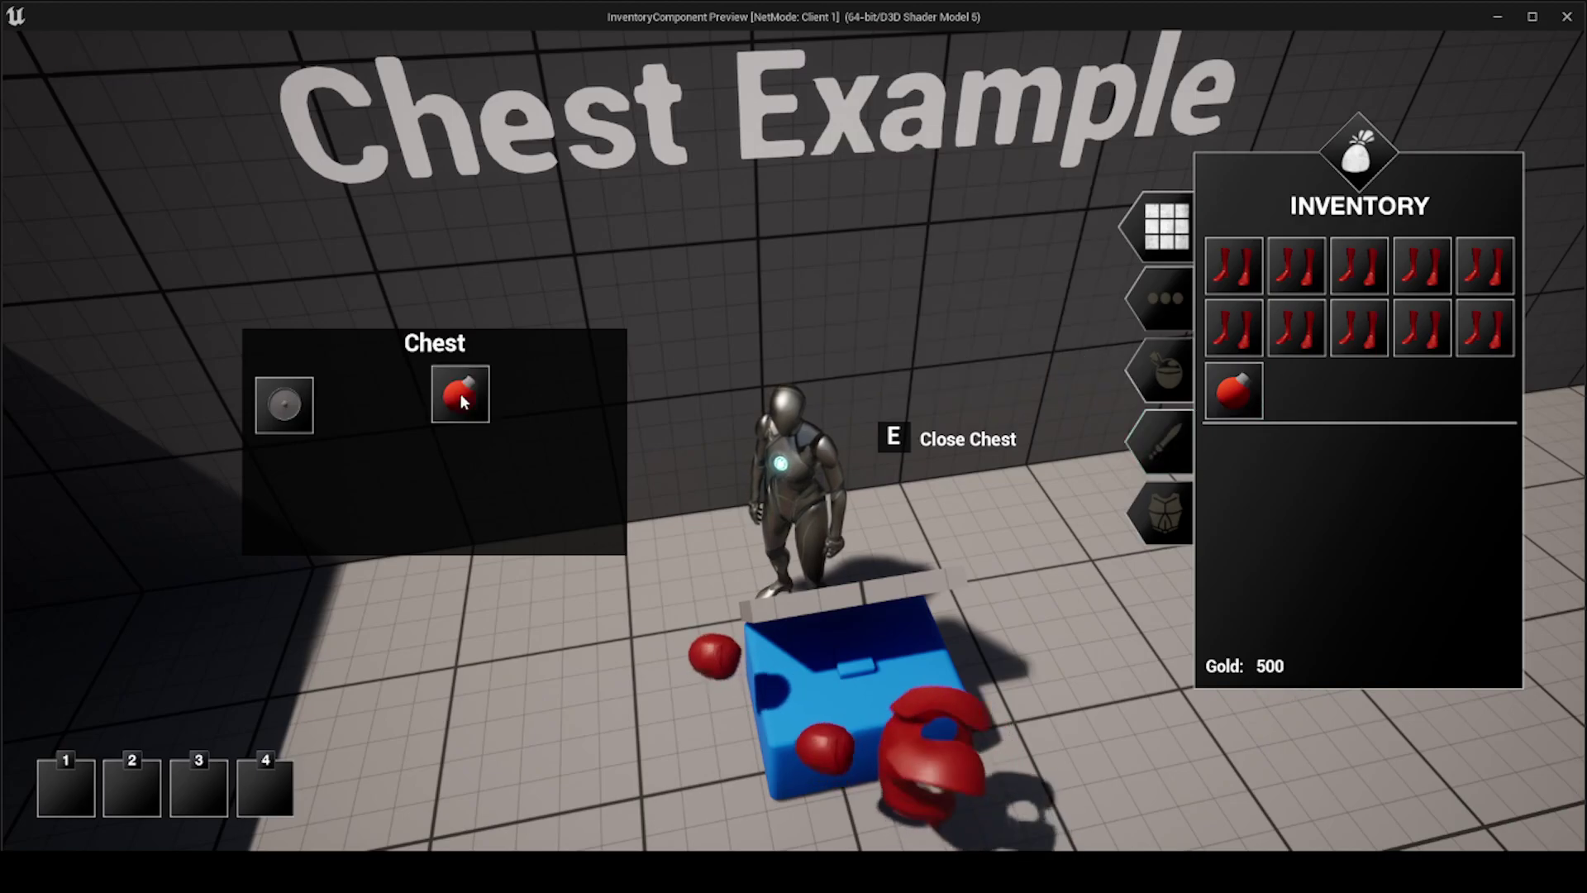
{"action": "left_click_drag", "start_coordinate": [350, 405], "coordinate": [1298, 318]}
{"action": "left_click_drag", "start_coordinate": [1285, 430], "coordinate": [1296, 413]}
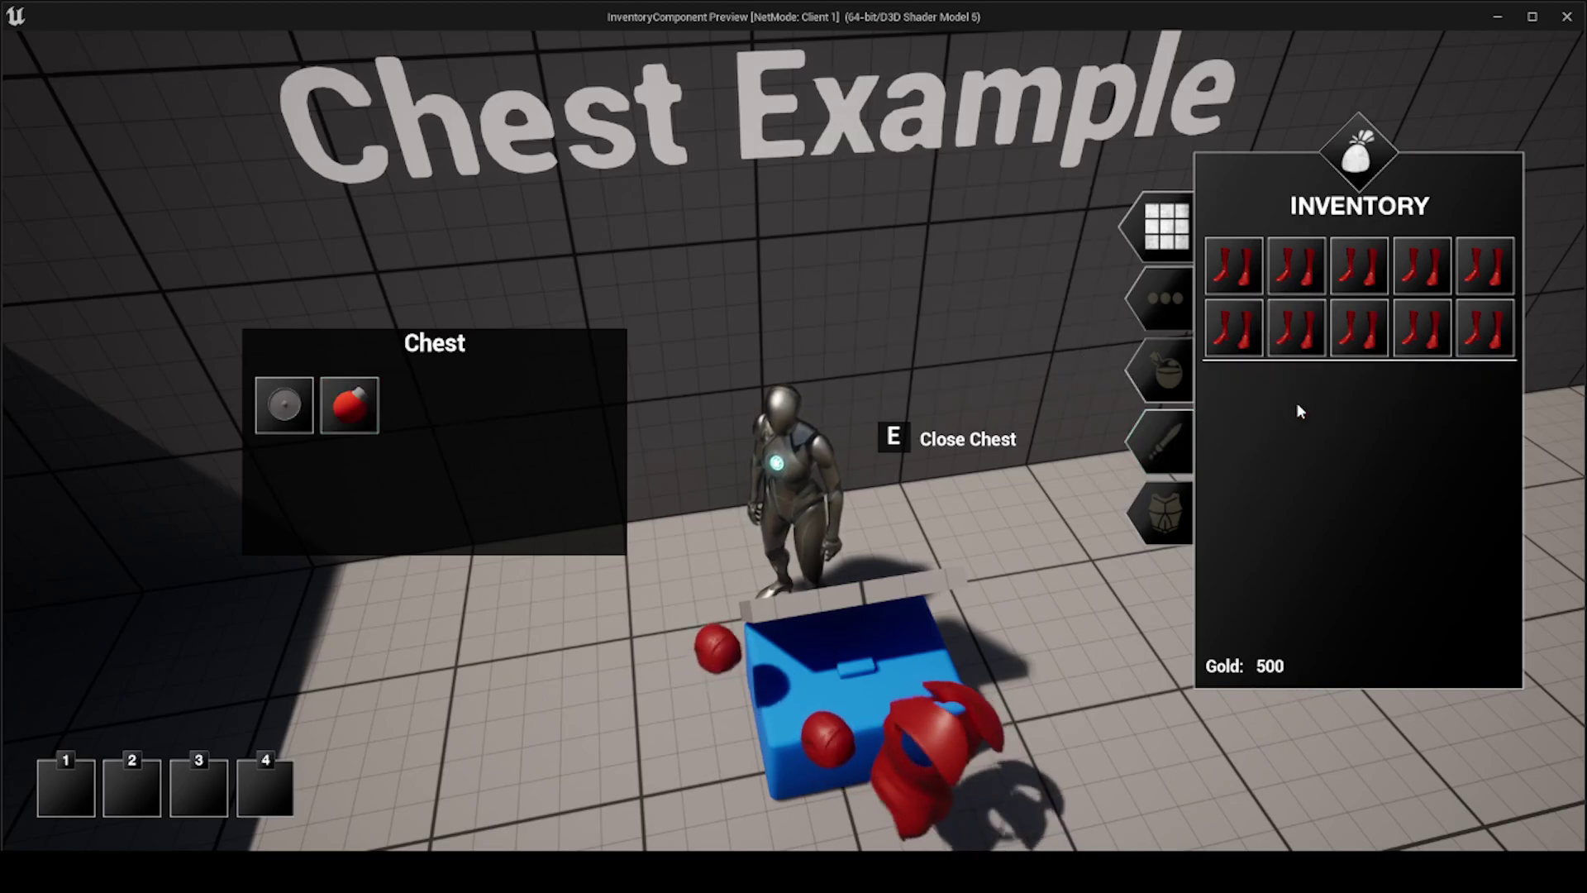
{"action": "left_click_drag", "start_coordinate": [374, 409], "coordinate": [1338, 415]}
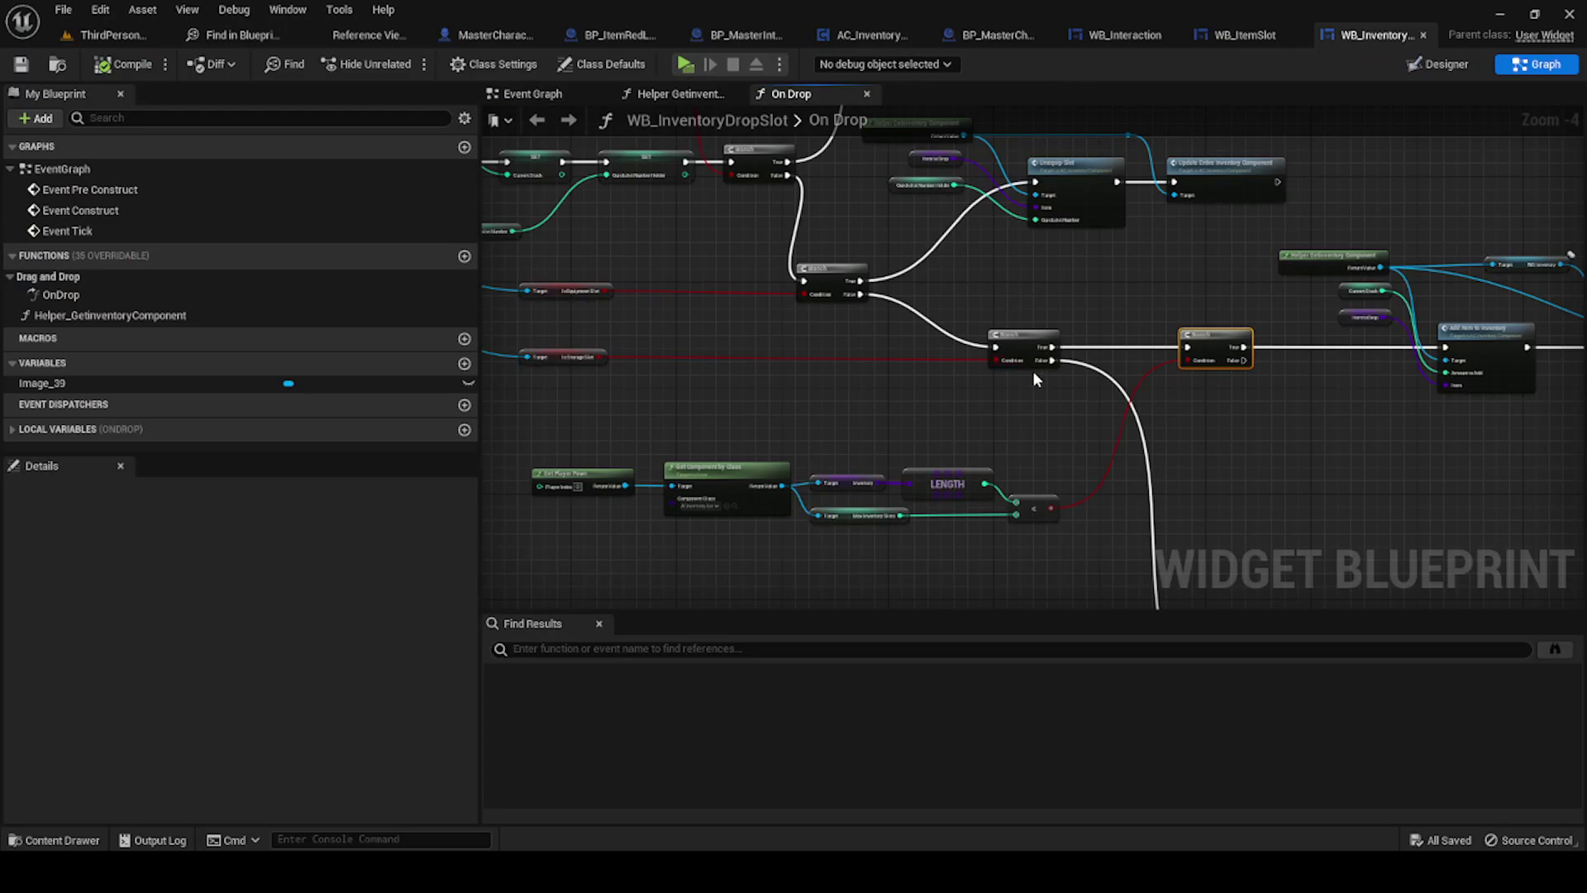
Step: Select the inventory-size check nodes and scroll to the start of On Drop
{"action": "scroll", "coordinate": [893, 375], "scroll_direction": "down", "scroll_amount": 2}
{"action": "scroll", "coordinate": [861, 382], "scroll_direction": "down", "scroll_amount": 2}
{"action": "scroll", "coordinate": [861, 382], "scroll_direction": "up", "scroll_amount": 1}
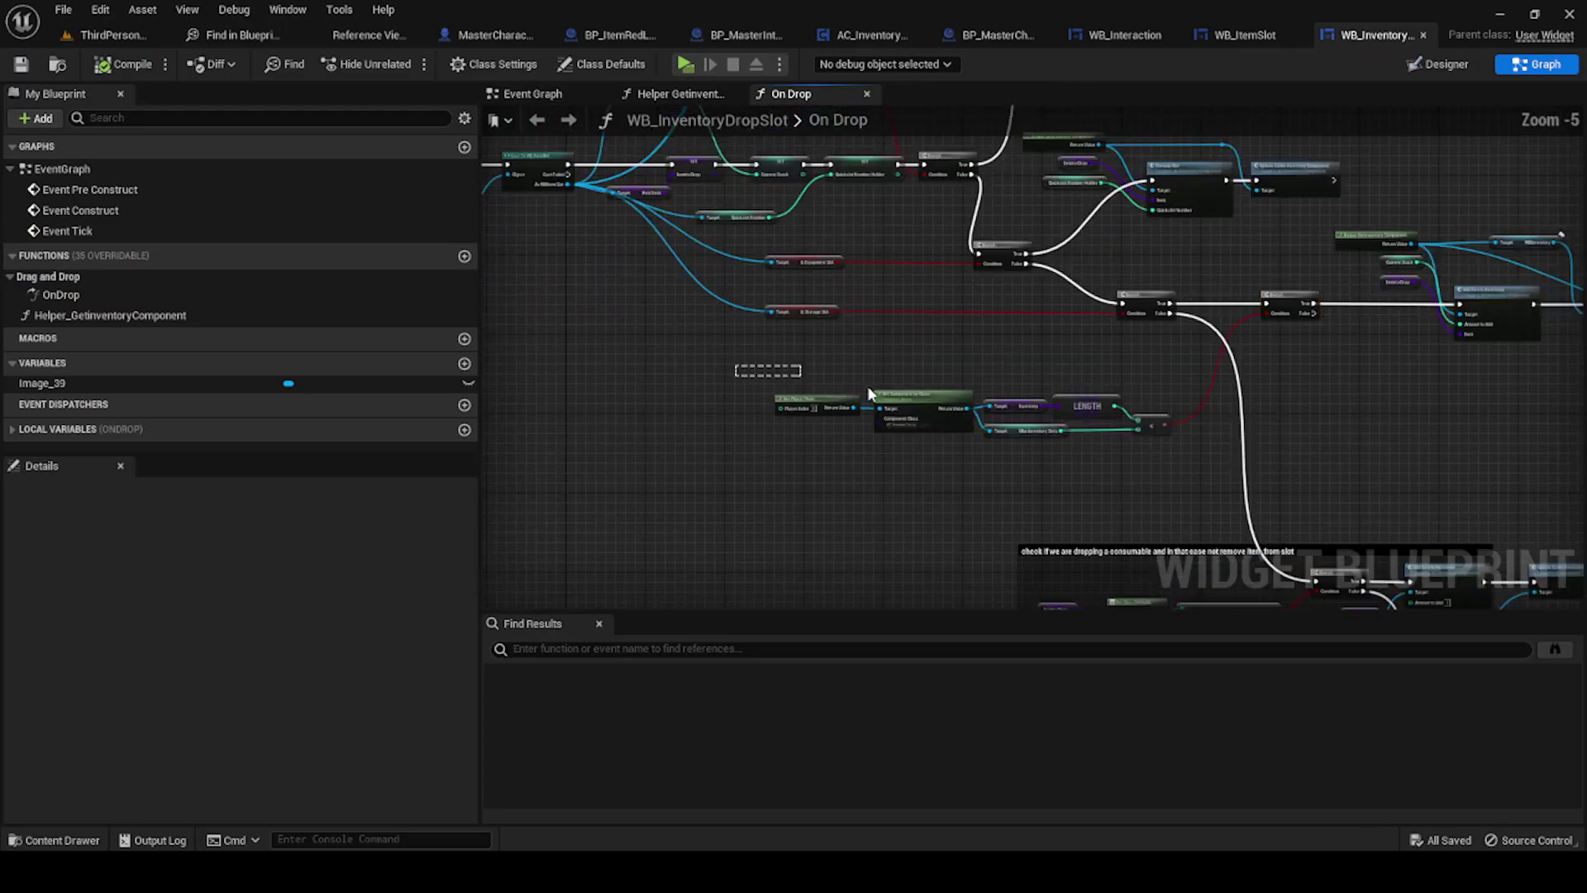
{"action": "left_click_drag", "start_coordinate": [761, 376], "coordinate": [1108, 480]}
{"action": "right_click_drag", "start_coordinate": [894, 395], "coordinate": [835, 427]}
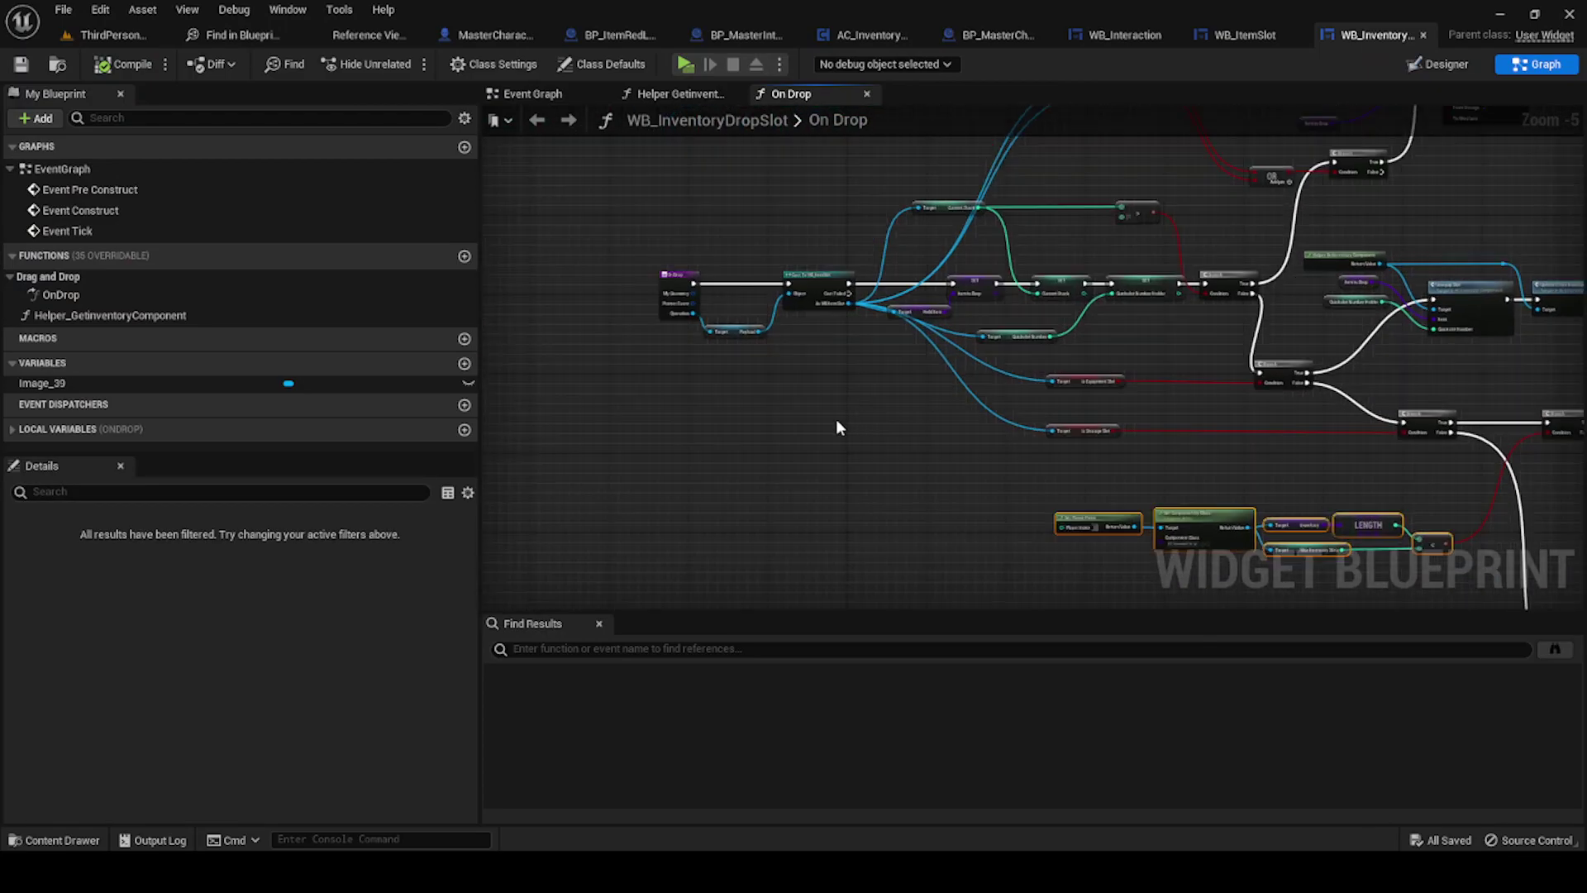
Step: Review WB_ItemDropAmount's event graph, then return to ThirdPersonMap and clear the 'drop' search
{"action": "left_click", "coordinate": [105, 40]}
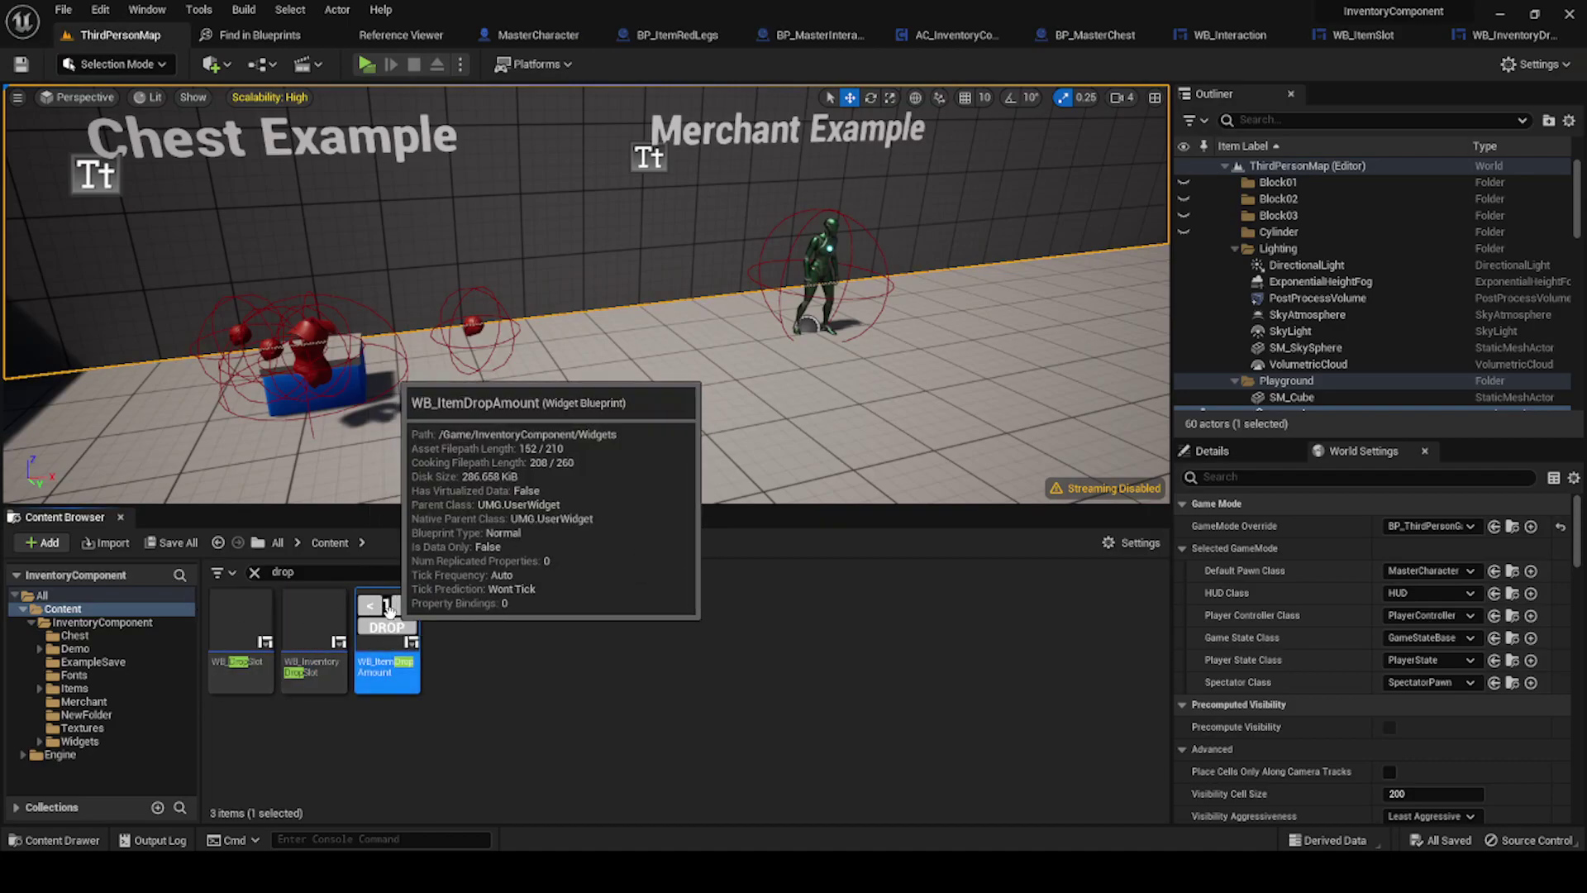
{"action": "double_click", "coordinate": [389, 610]}
{"action": "left_click", "coordinate": [1525, 66]}
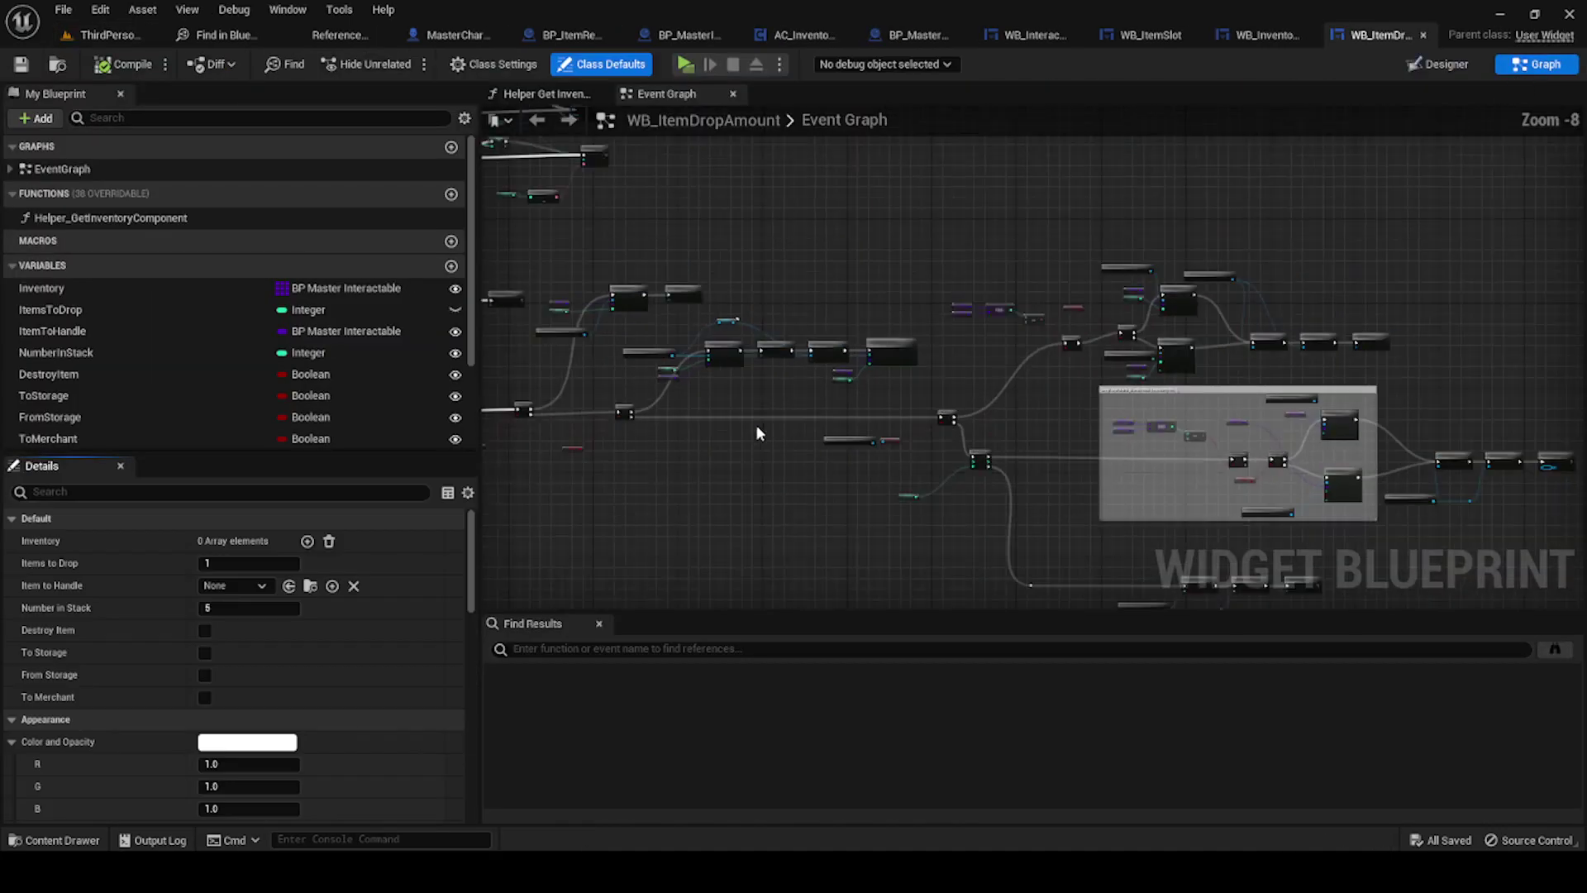
{"action": "scroll", "coordinate": [851, 430], "scroll_direction": "up", "scroll_amount": 3}
{"action": "scroll", "coordinate": [808, 418], "scroll_direction": "down", "scroll_amount": 2}
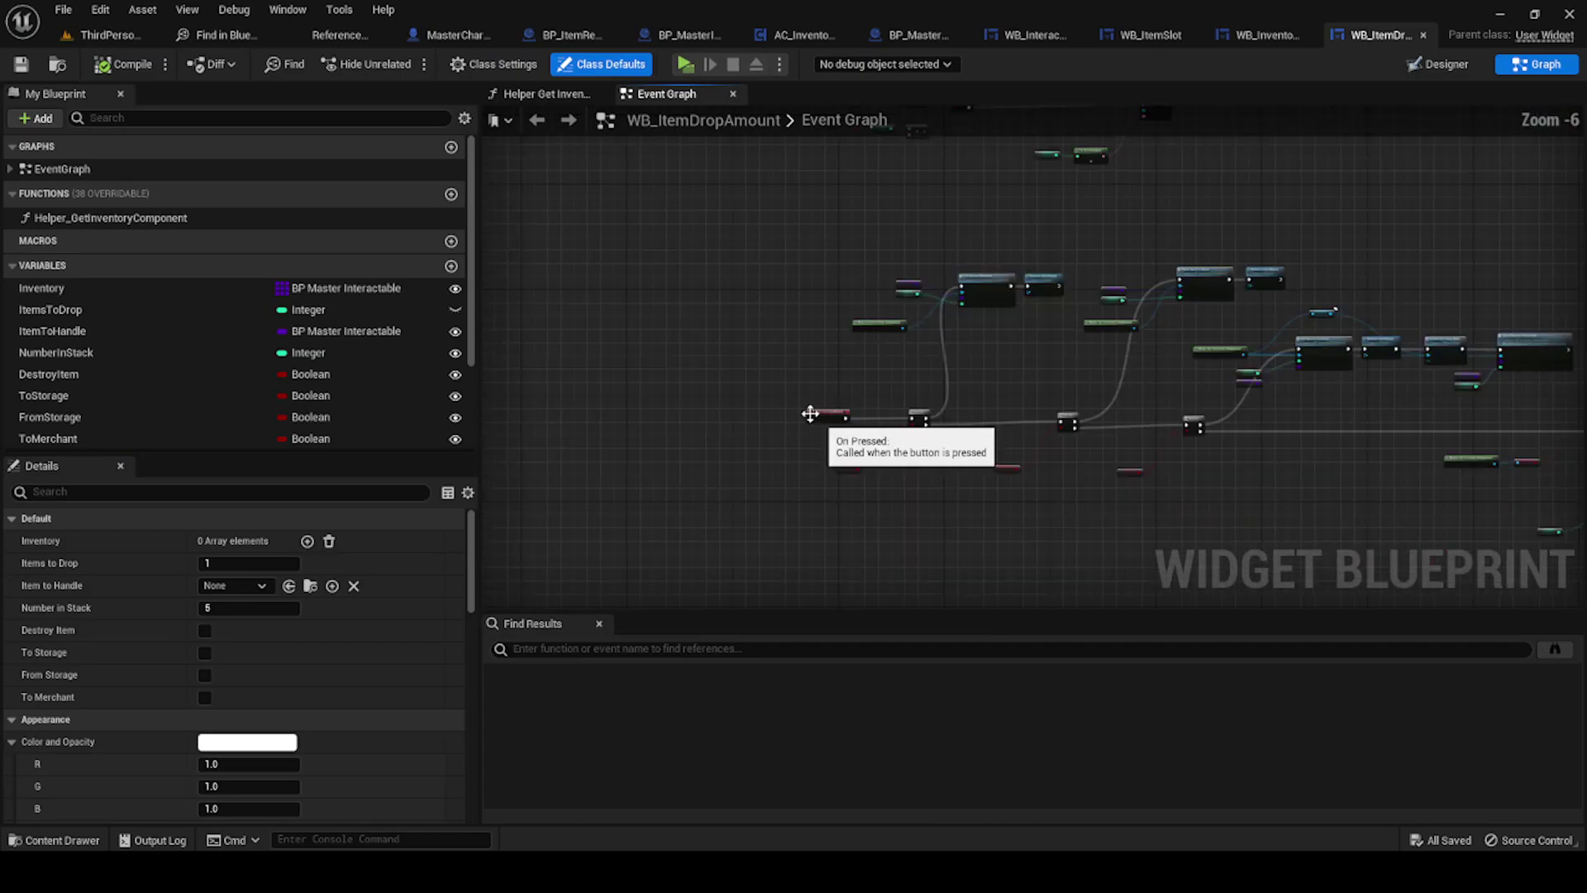
{"action": "mouse_move", "coordinate": [827, 530]}
{"action": "right_mouse_down"}
{"action": "mouse_move", "coordinate": [794, 500]}
{"action": "mouse_move", "coordinate": [815, 464]}
{"action": "right_mouse_up"}
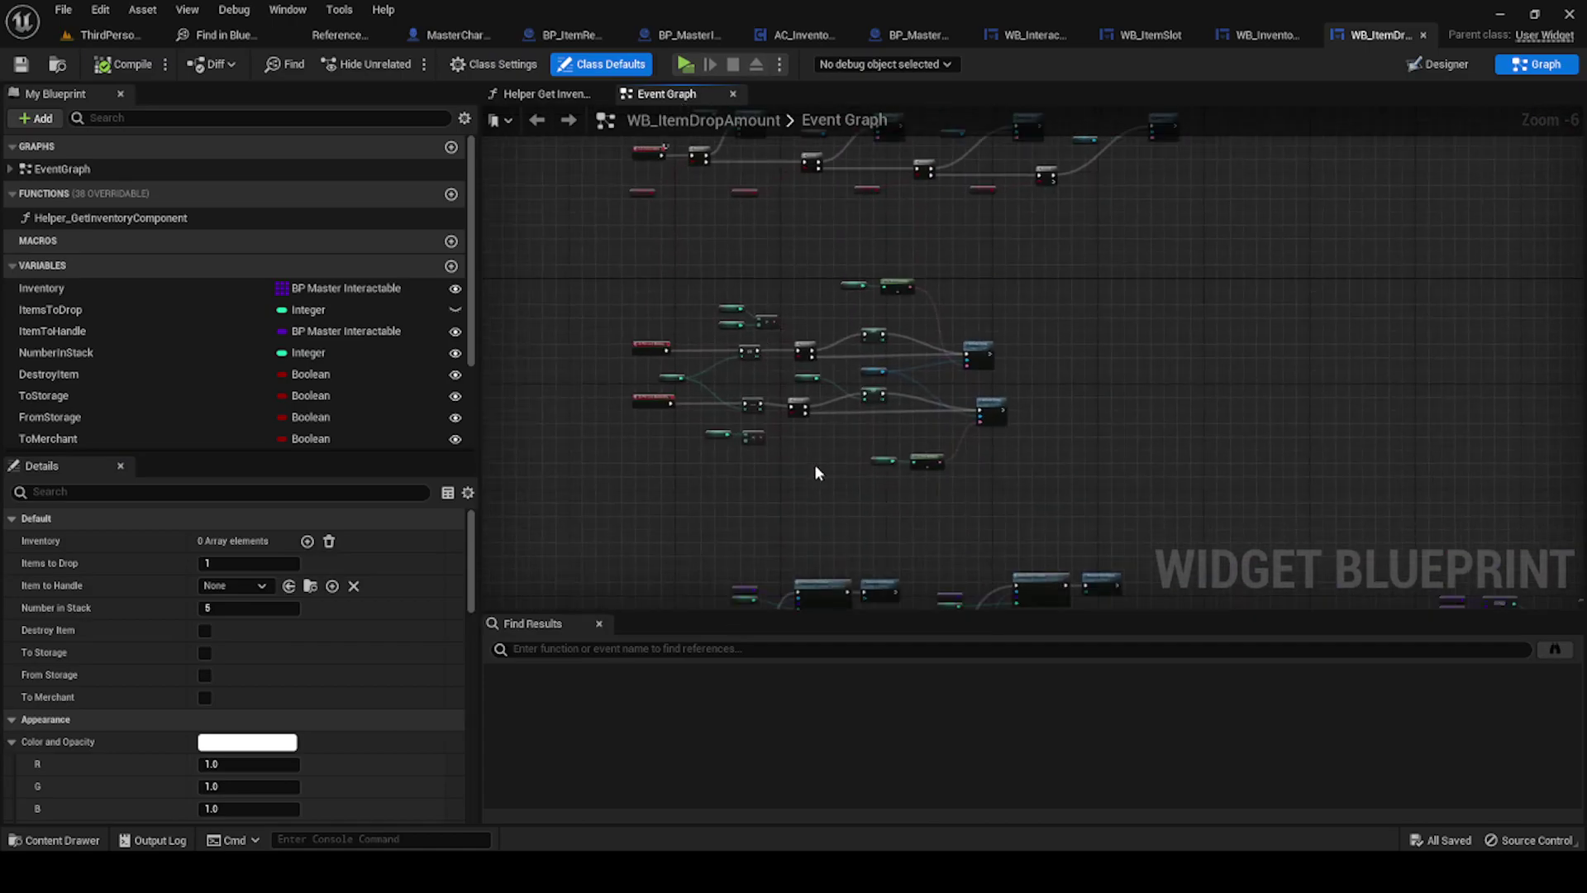
{"action": "left_click", "coordinate": [111, 37]}
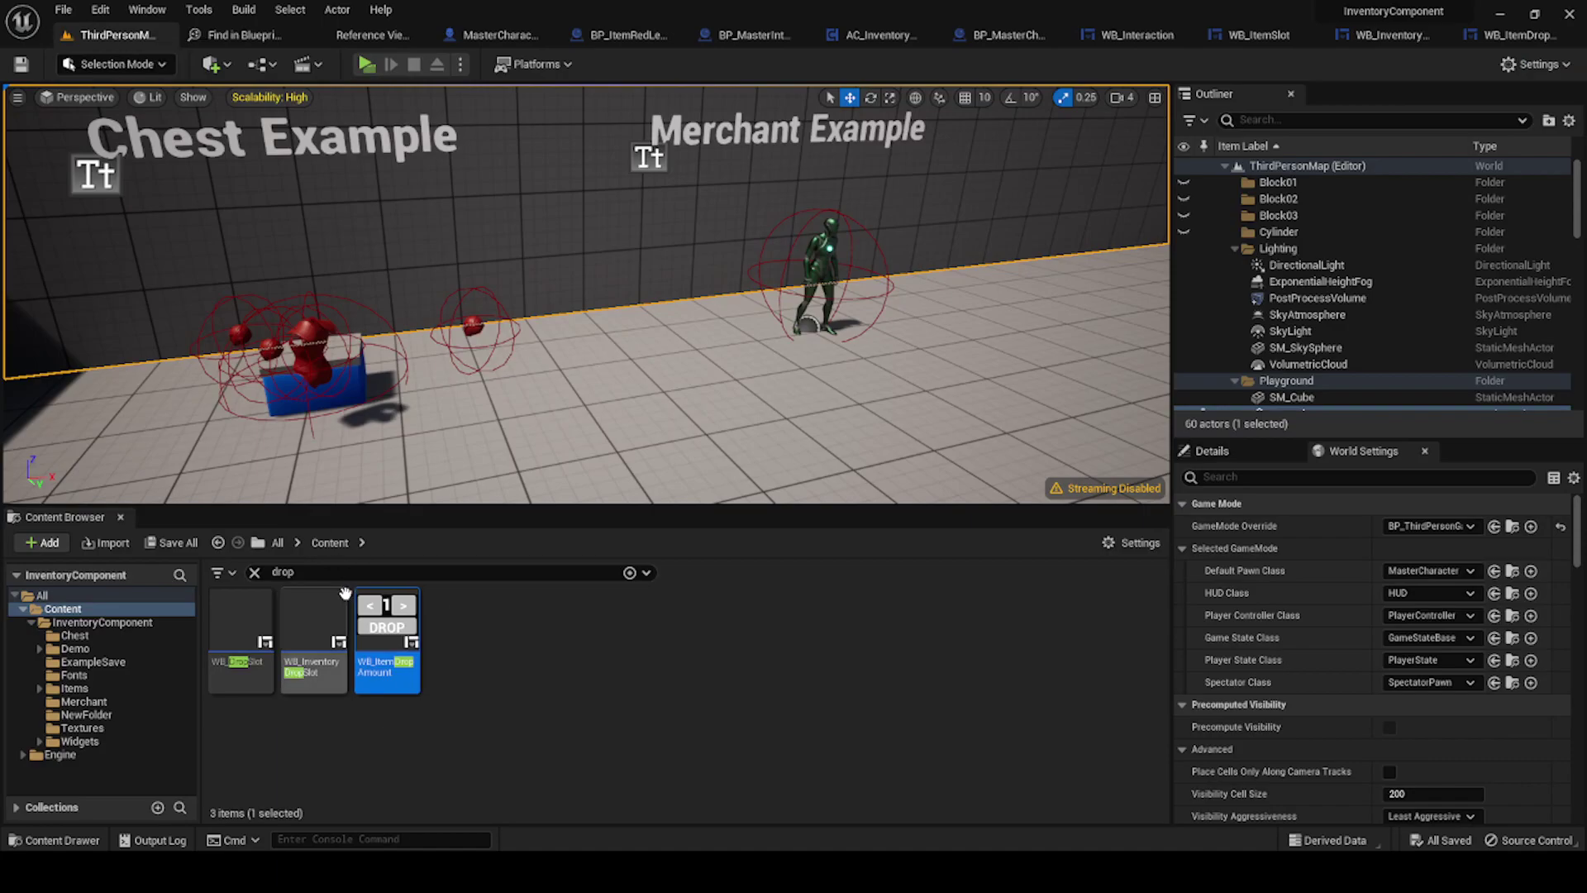
{"action": "key", "text": "BackSpace"}
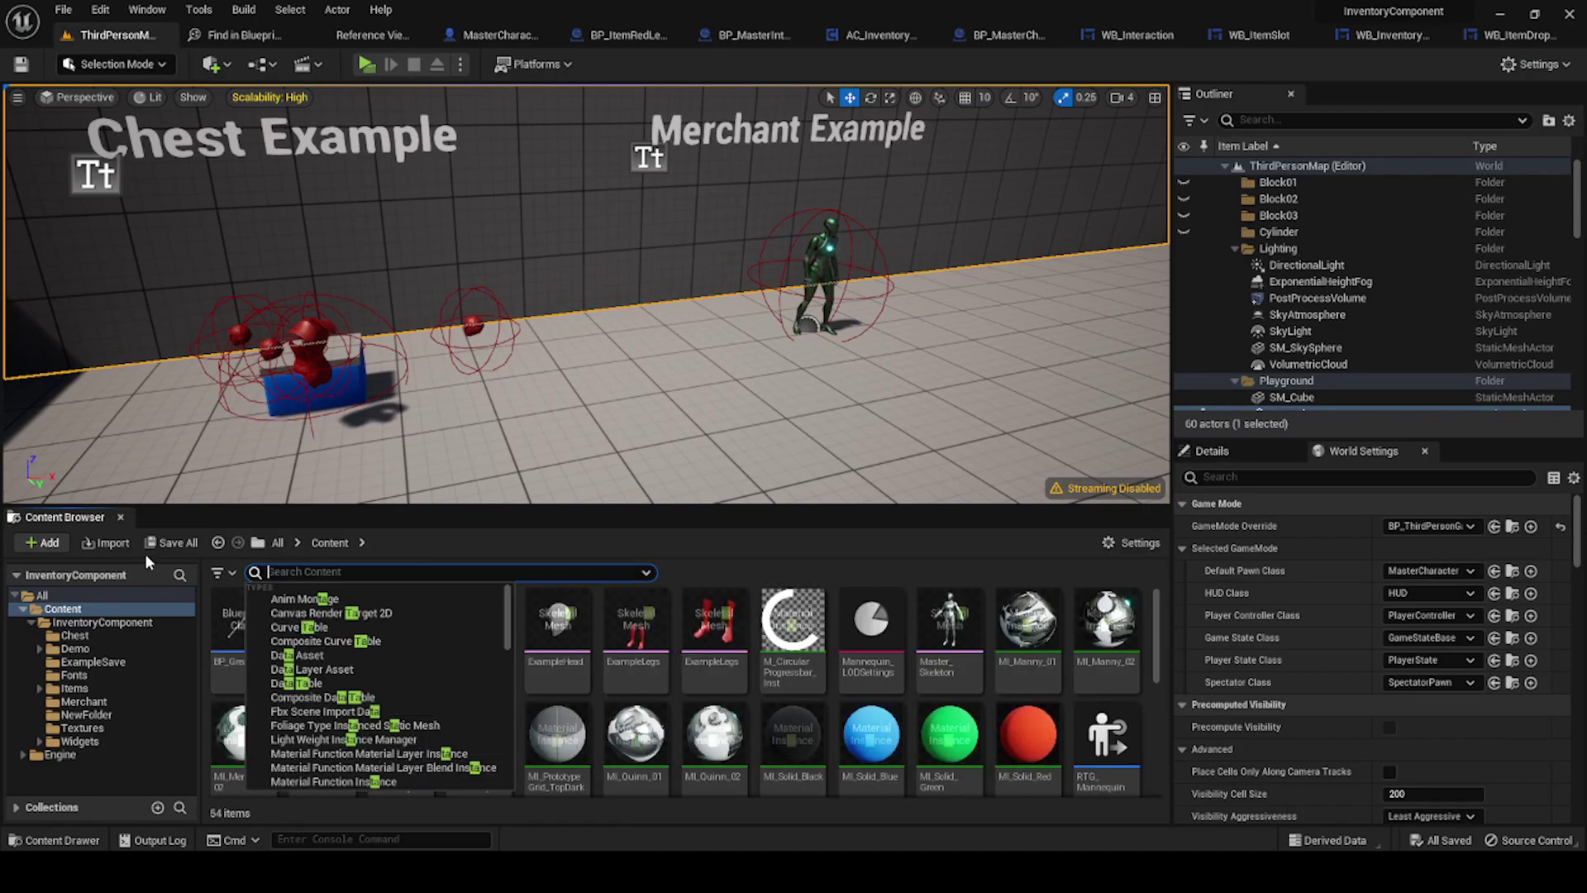
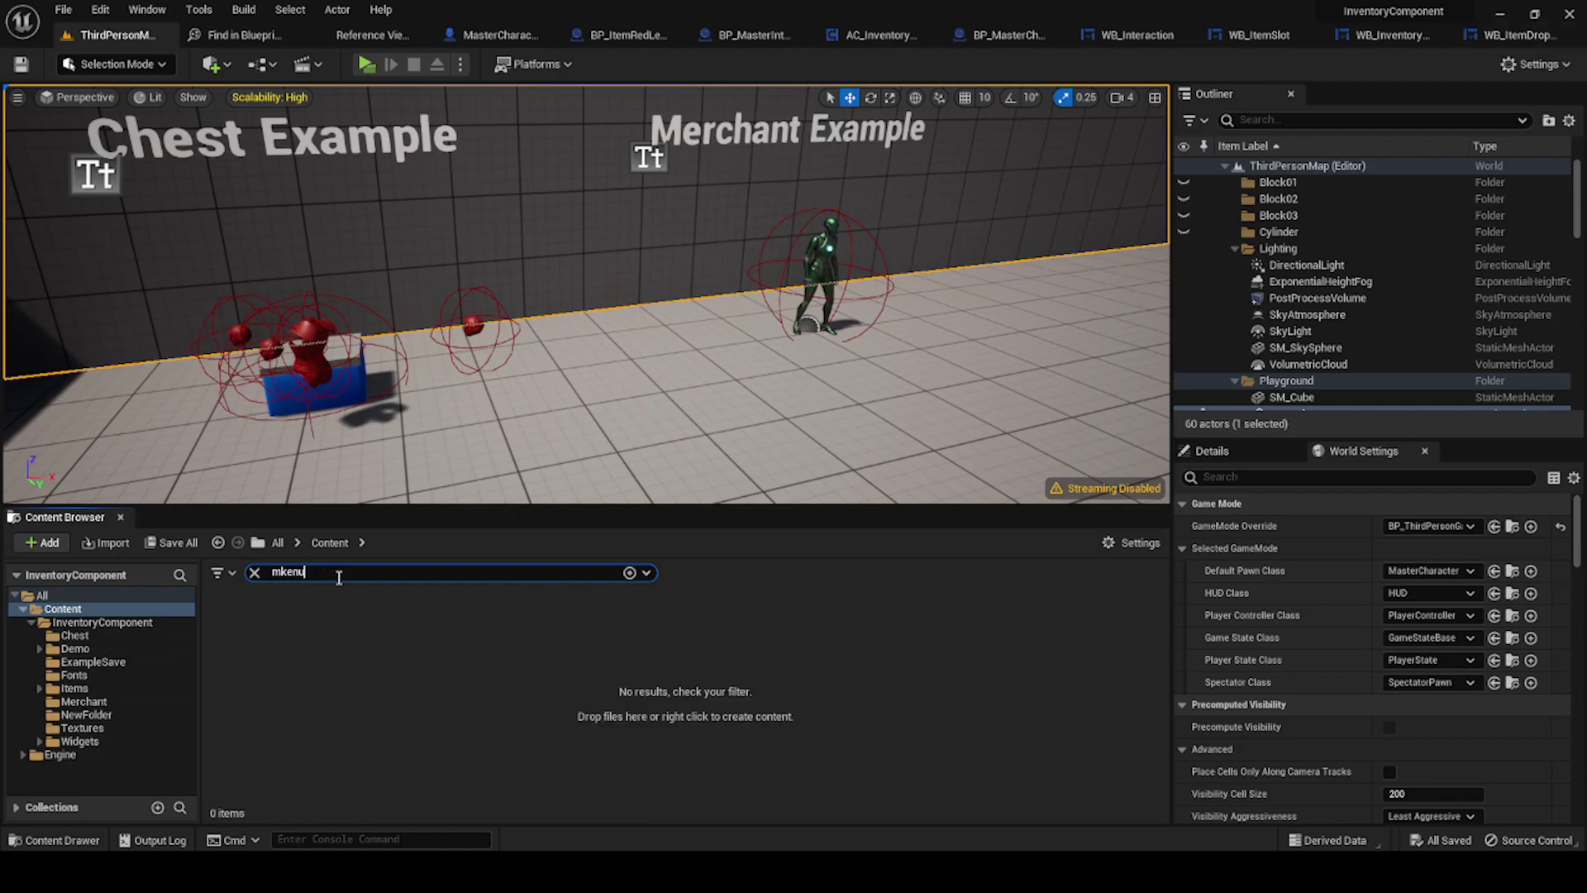
Step: Open the WB_ItemMenu widget, select EquipButton and bring up its Event Graph
{"action": "key", "text": "BackSpace"}
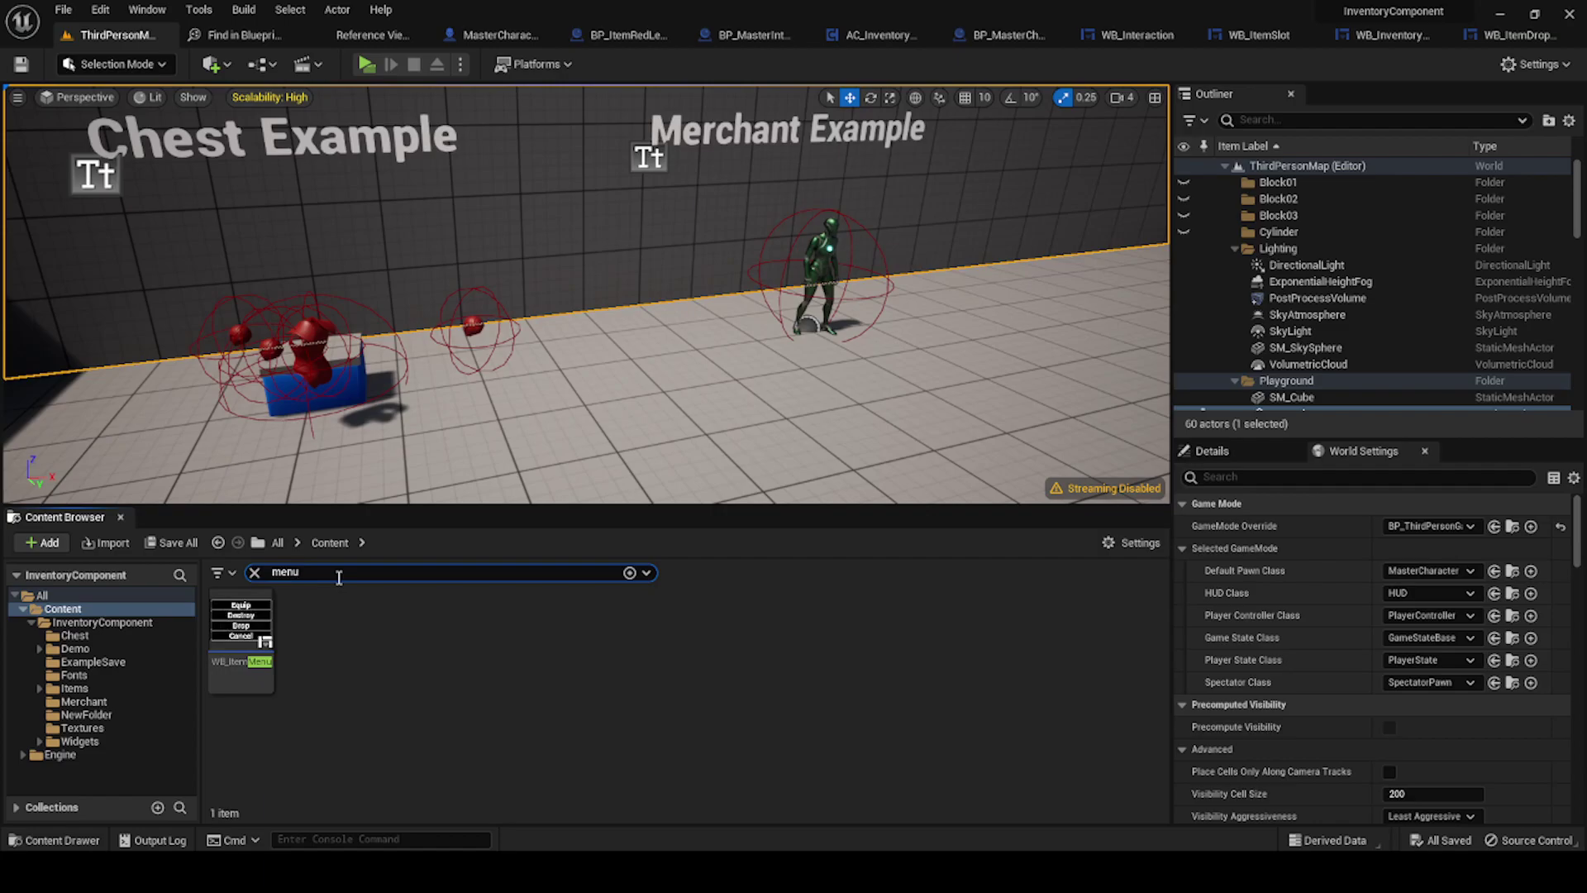
{"action": "double_click", "coordinate": [273, 616]}
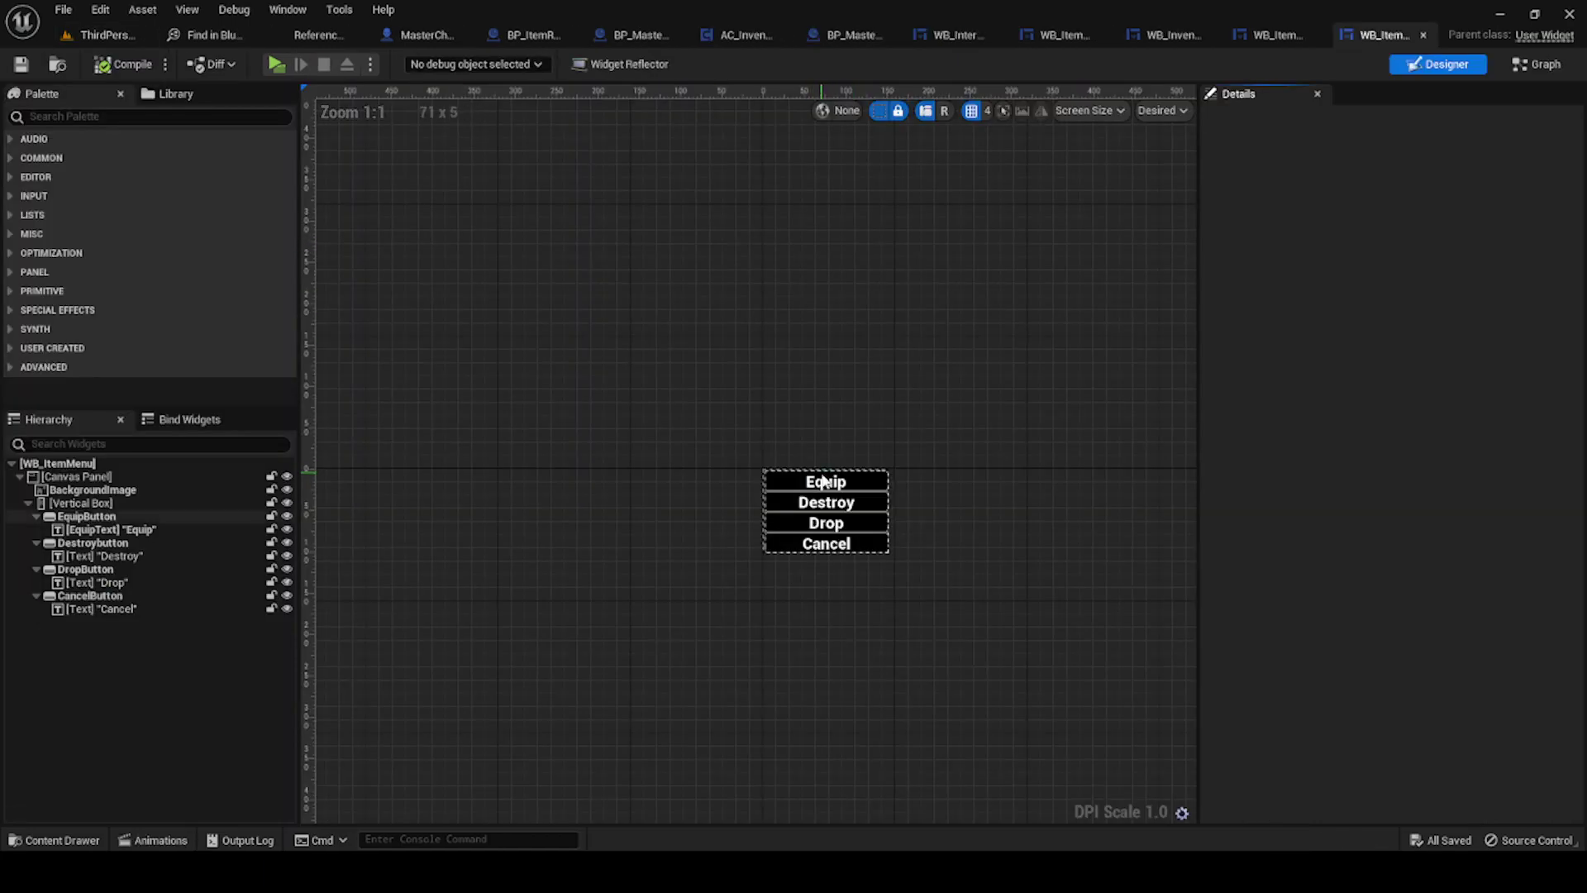
{"action": "scroll", "coordinate": [823, 479], "scroll_direction": "up", "scroll_amount": 1}
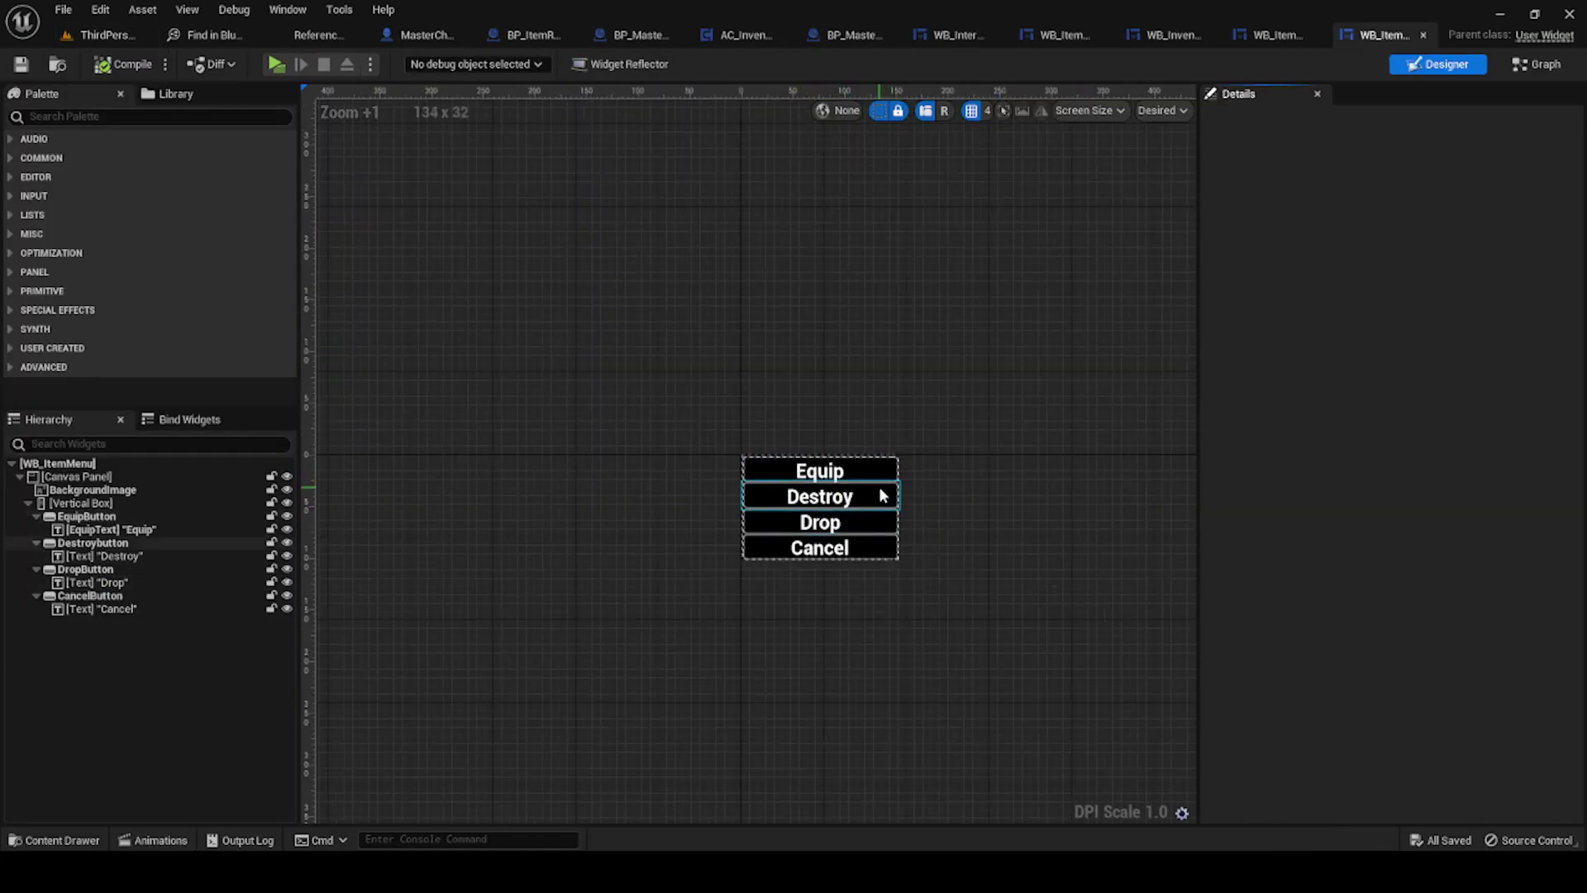
{"action": "left_click", "coordinate": [860, 471]}
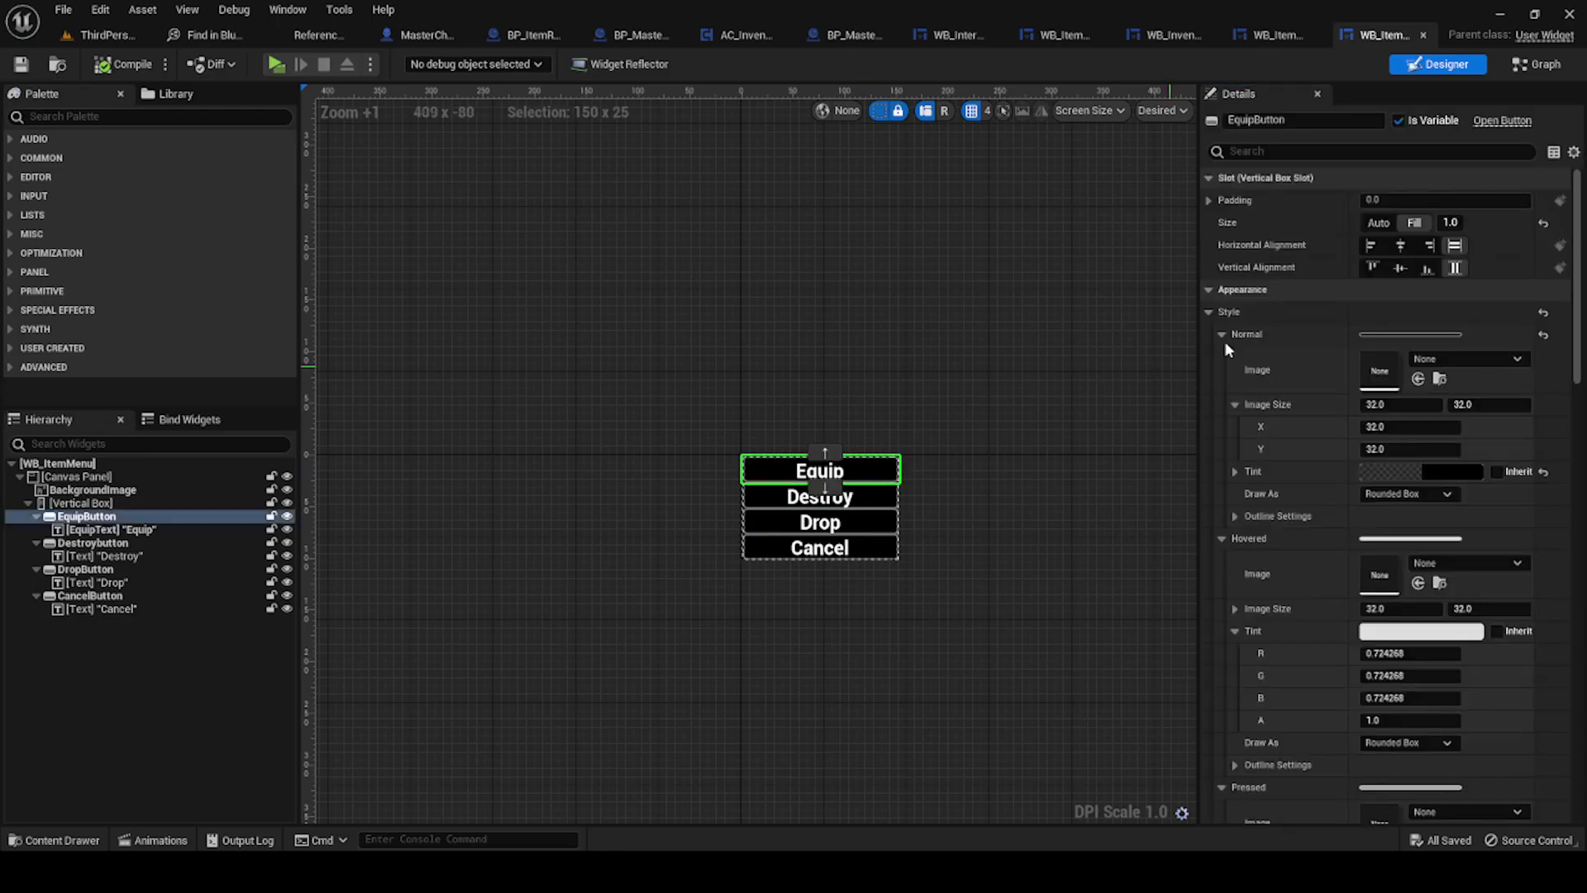
{"action": "left_click", "coordinate": [1527, 63]}
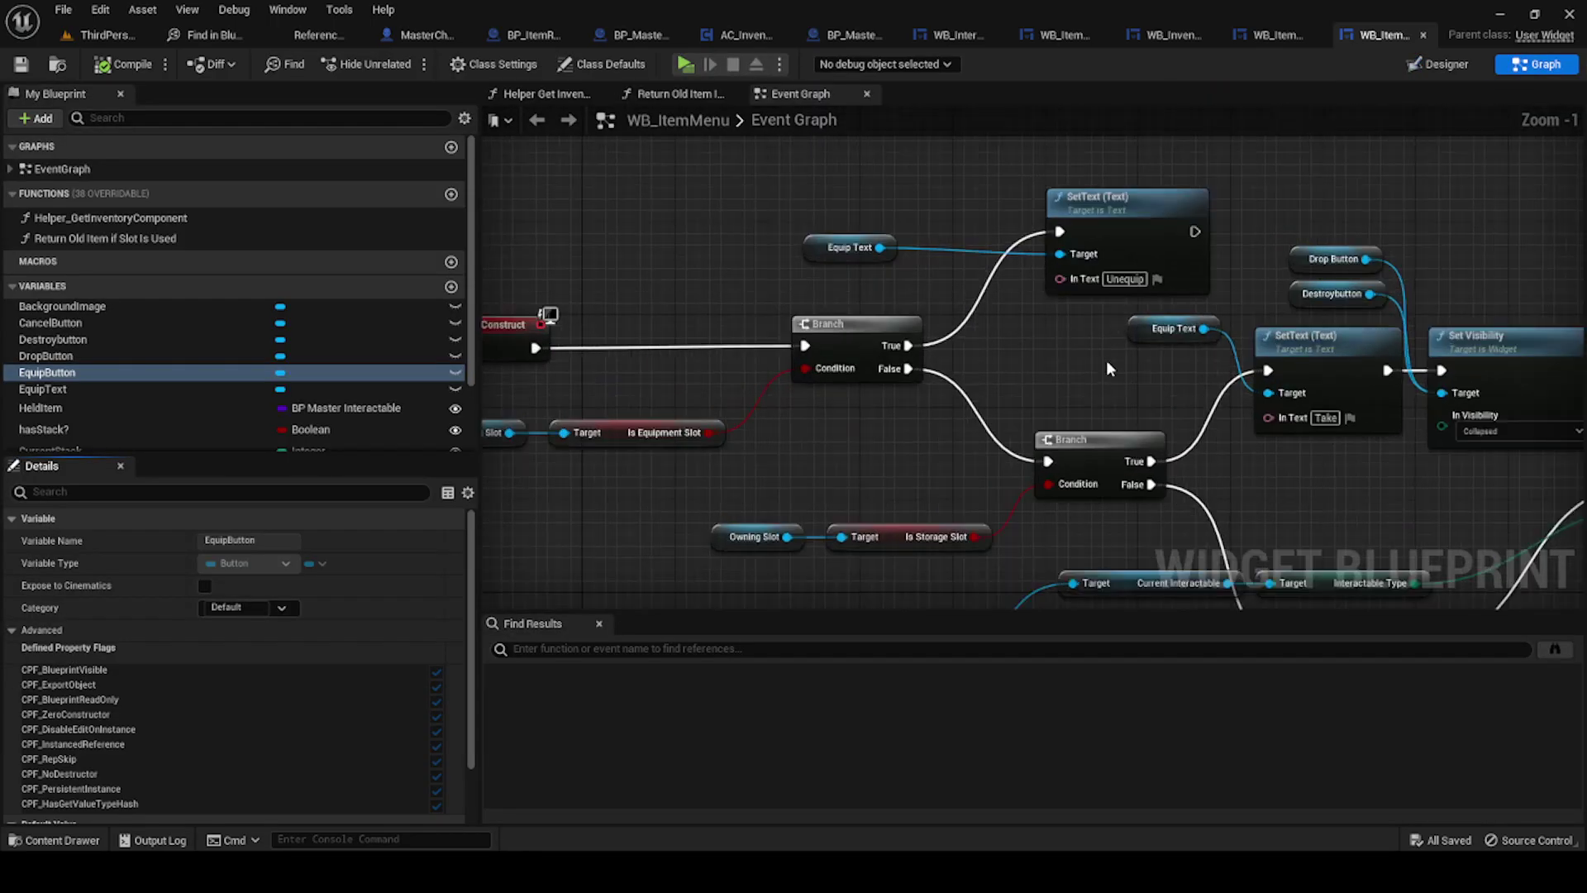
Step: Survey the Equip/Unequip graph, then jump to EquipButton's On Clicked event node from Designer
{"action": "right_click_drag", "start_coordinate": [1108, 369], "coordinate": [1043, 317]}
{"action": "mouse_move", "coordinate": [1070, 398]}
{"action": "right_mouse_down"}
{"action": "mouse_move", "coordinate": [797, 373]}
{"action": "mouse_move", "coordinate": [1166, 380]}
{"action": "right_mouse_up"}
{"action": "scroll", "coordinate": [796, 373], "scroll_direction": "down", "scroll_amount": 1}
{"action": "right_click_drag", "start_coordinate": [831, 421], "coordinate": [813, 422]}
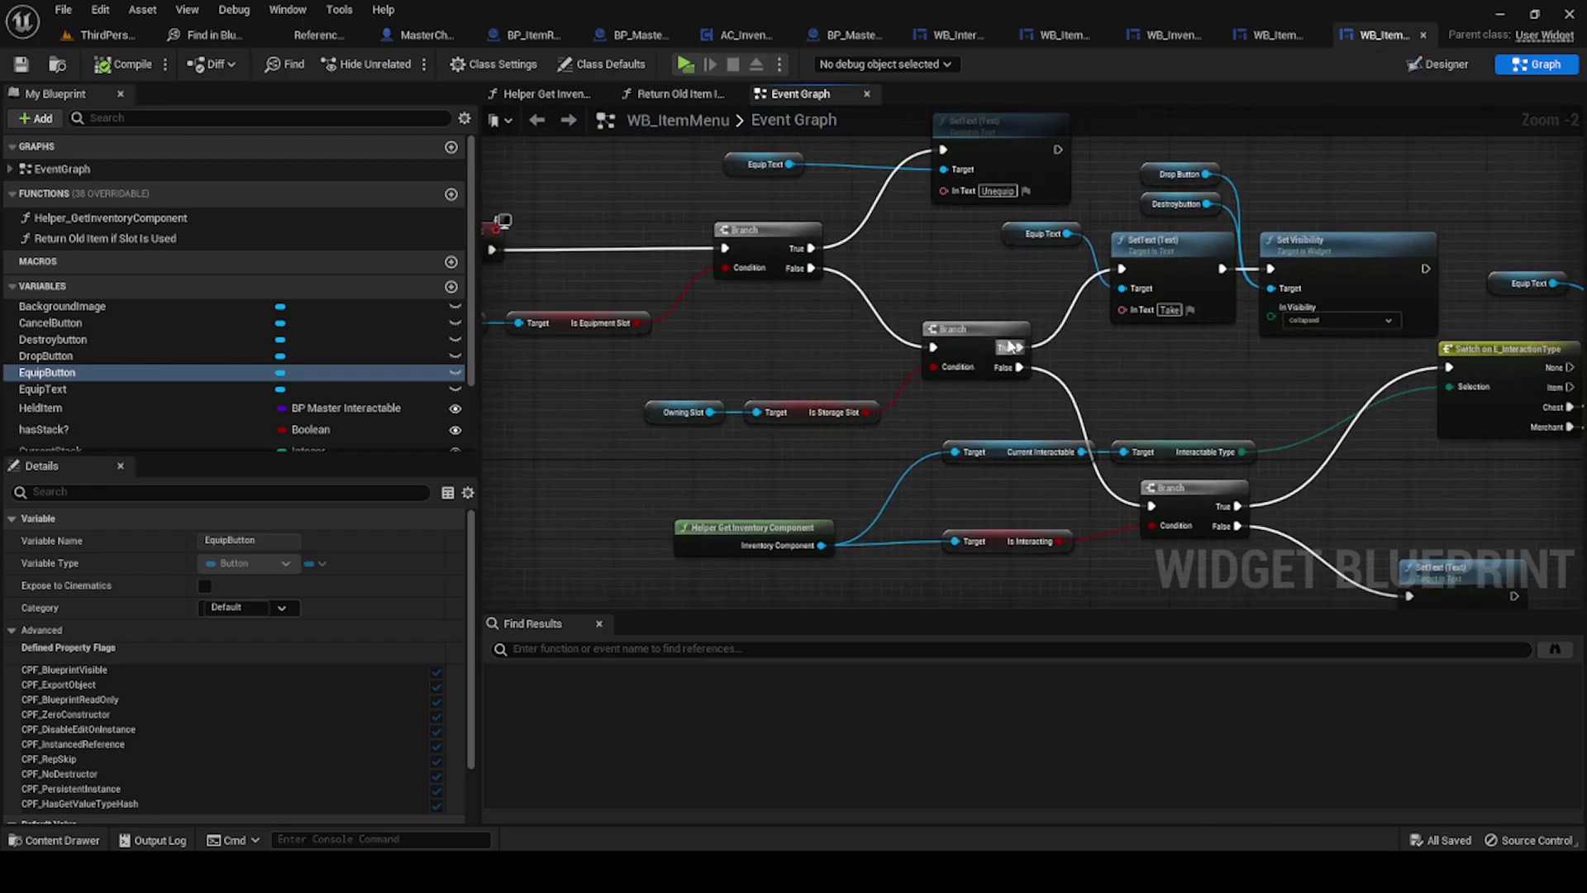
{"action": "right_click_drag", "start_coordinate": [1203, 342], "coordinate": [1071, 352]}
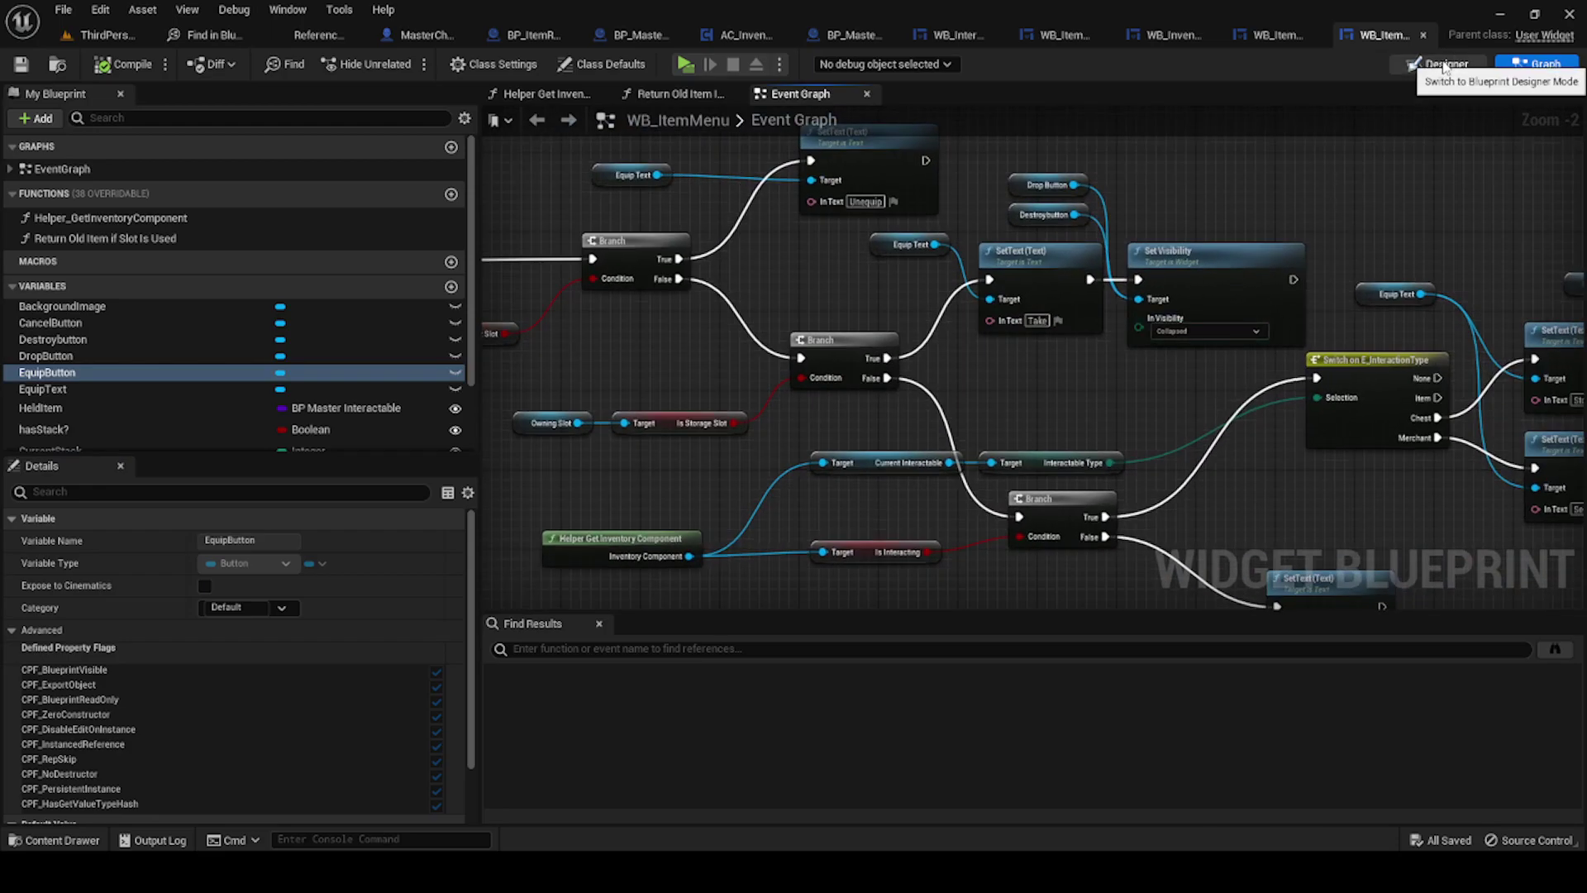
{"action": "left_click", "coordinate": [1445, 66]}
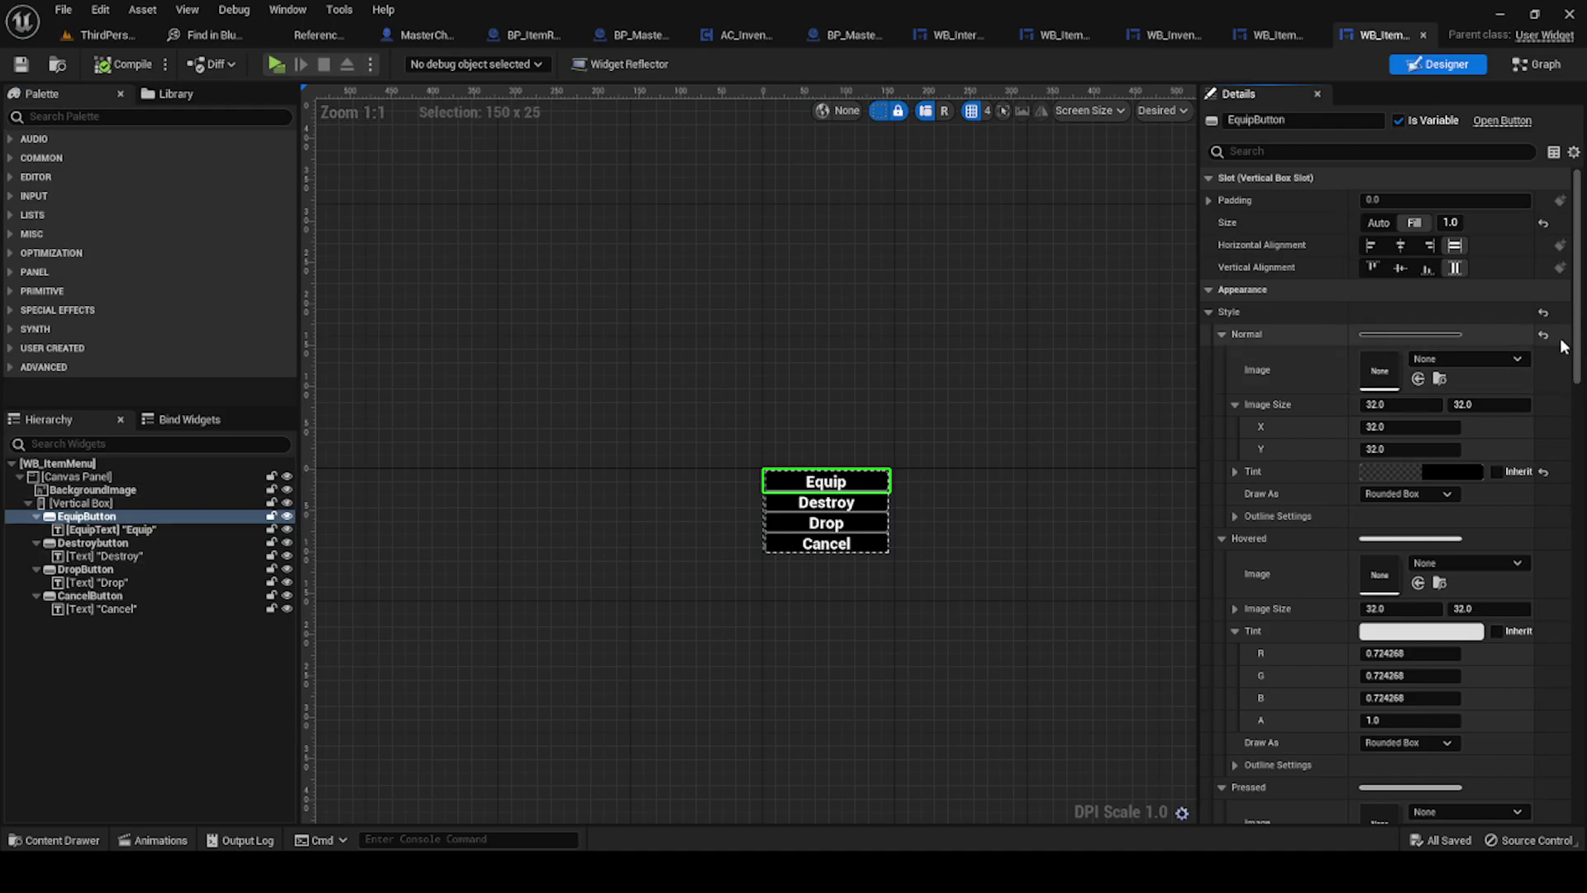
{"action": "scroll", "coordinate": [1542, 808], "scroll_direction": "down", "scroll_amount": 10}
{"action": "left_click", "coordinate": [1403, 723]}
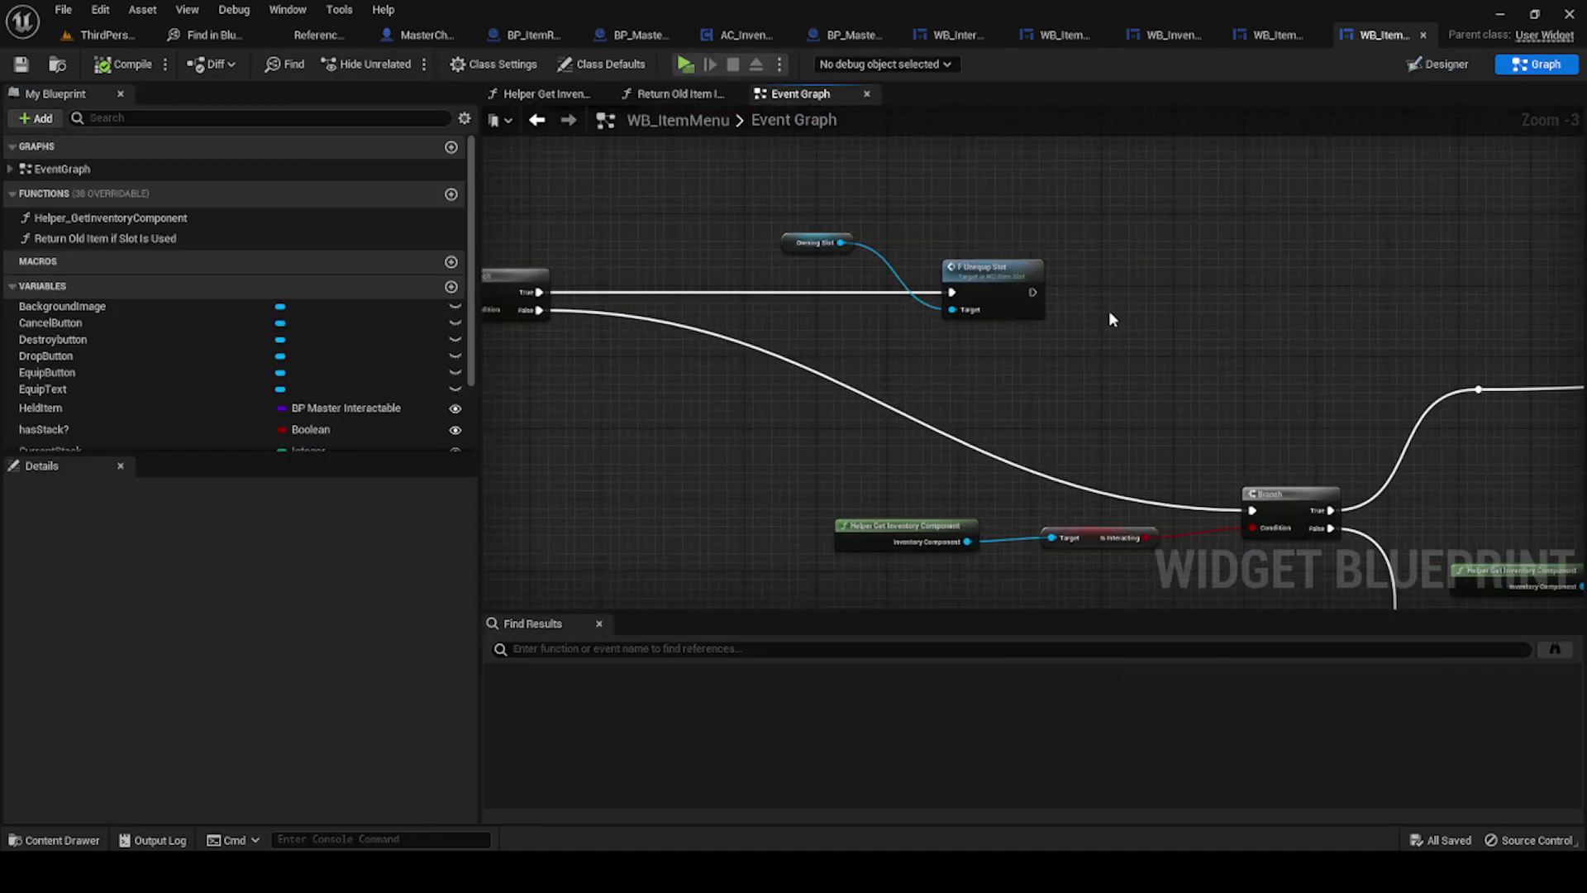
Step: Shift the seven-node Add Item to Inventory chain right to make room
{"action": "scroll", "coordinate": [1108, 319], "scroll_direction": "down", "scroll_amount": 2}
{"action": "right_click_drag", "start_coordinate": [904, 330], "coordinate": [1014, 410]}
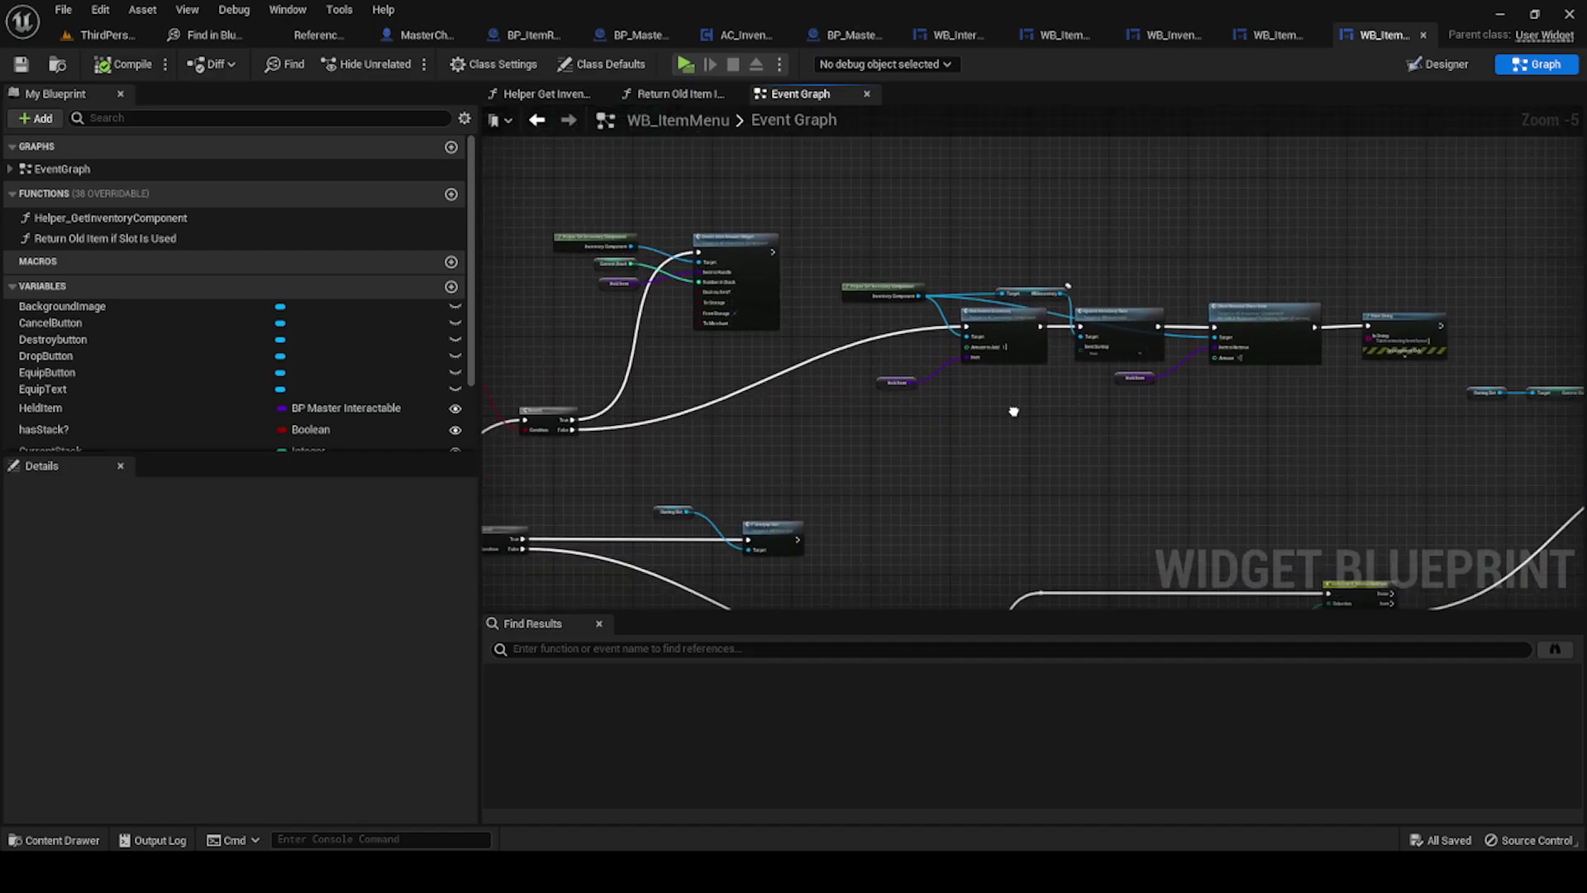
{"action": "scroll", "coordinate": [1014, 411], "scroll_direction": "up", "scroll_amount": 3}
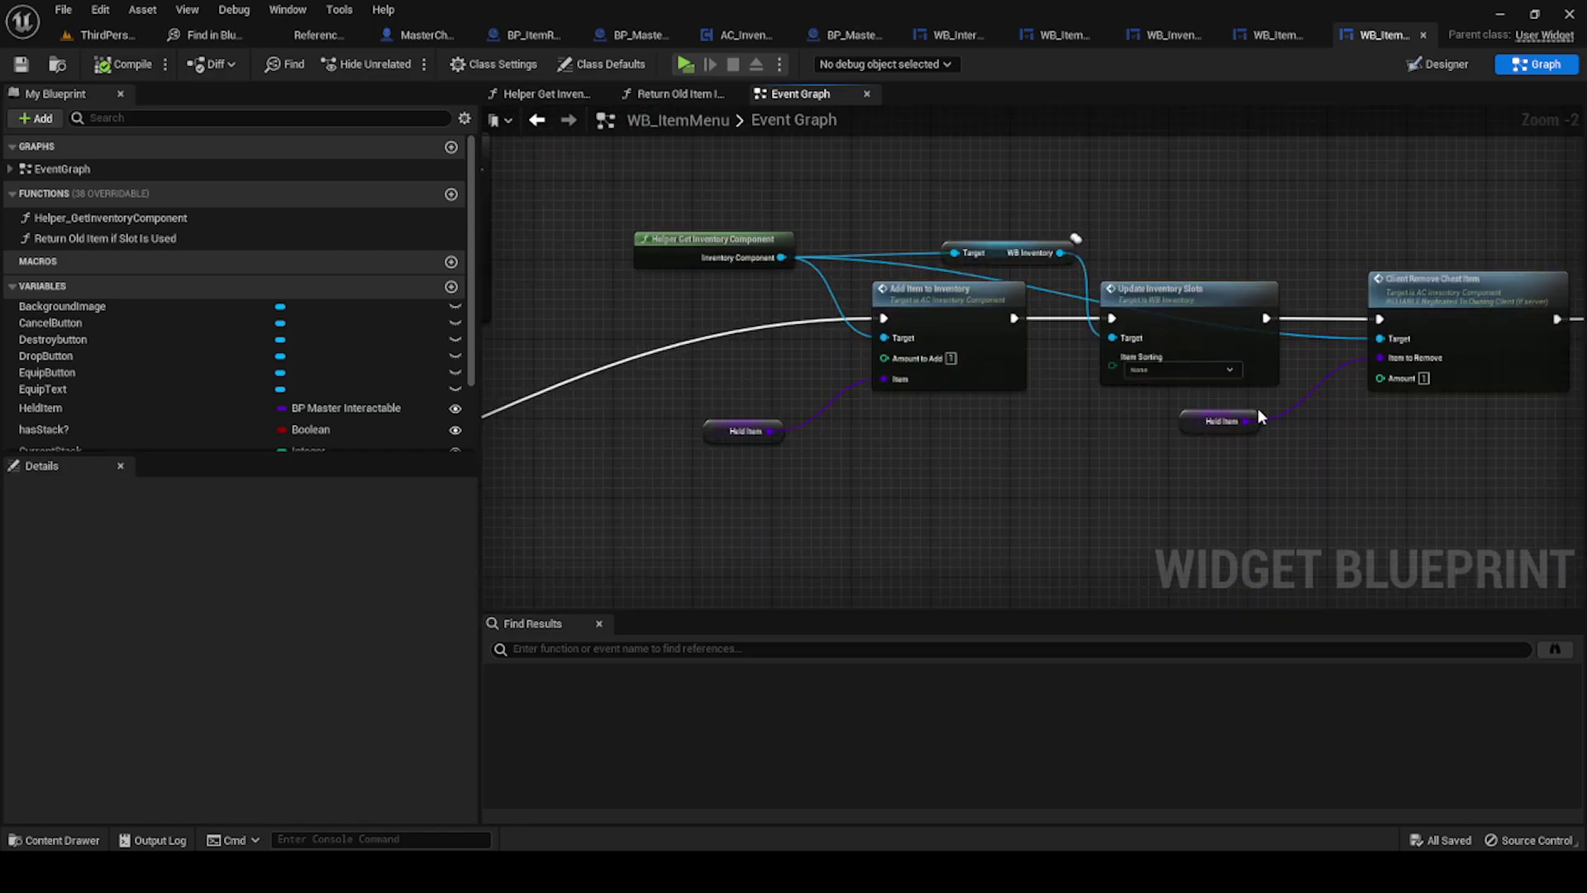
{"action": "scroll", "coordinate": [1261, 416], "scroll_direction": "down", "scroll_amount": 3}
{"action": "left_click_drag", "start_coordinate": [1322, 409], "coordinate": [1321, 407]}
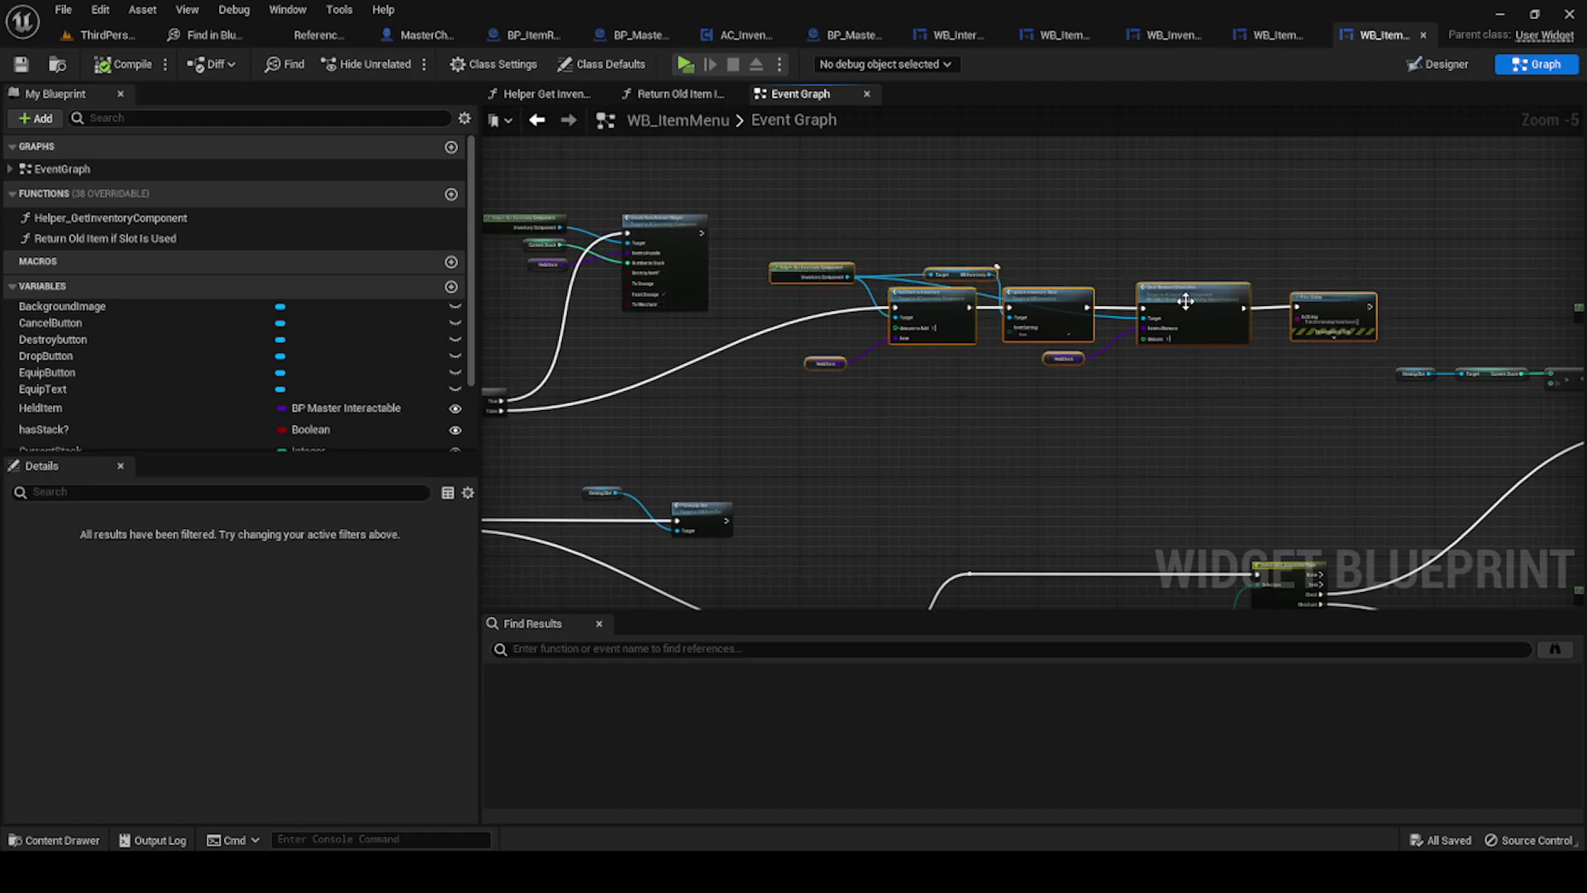
{"action": "left_click_drag", "start_coordinate": [1313, 337], "coordinate": [1302, 436]}
{"action": "right_click_drag", "start_coordinate": [1302, 436], "coordinate": [939, 293]}
{"action": "scroll", "coordinate": [938, 294], "scroll_direction": "down", "scroll_amount": 2}
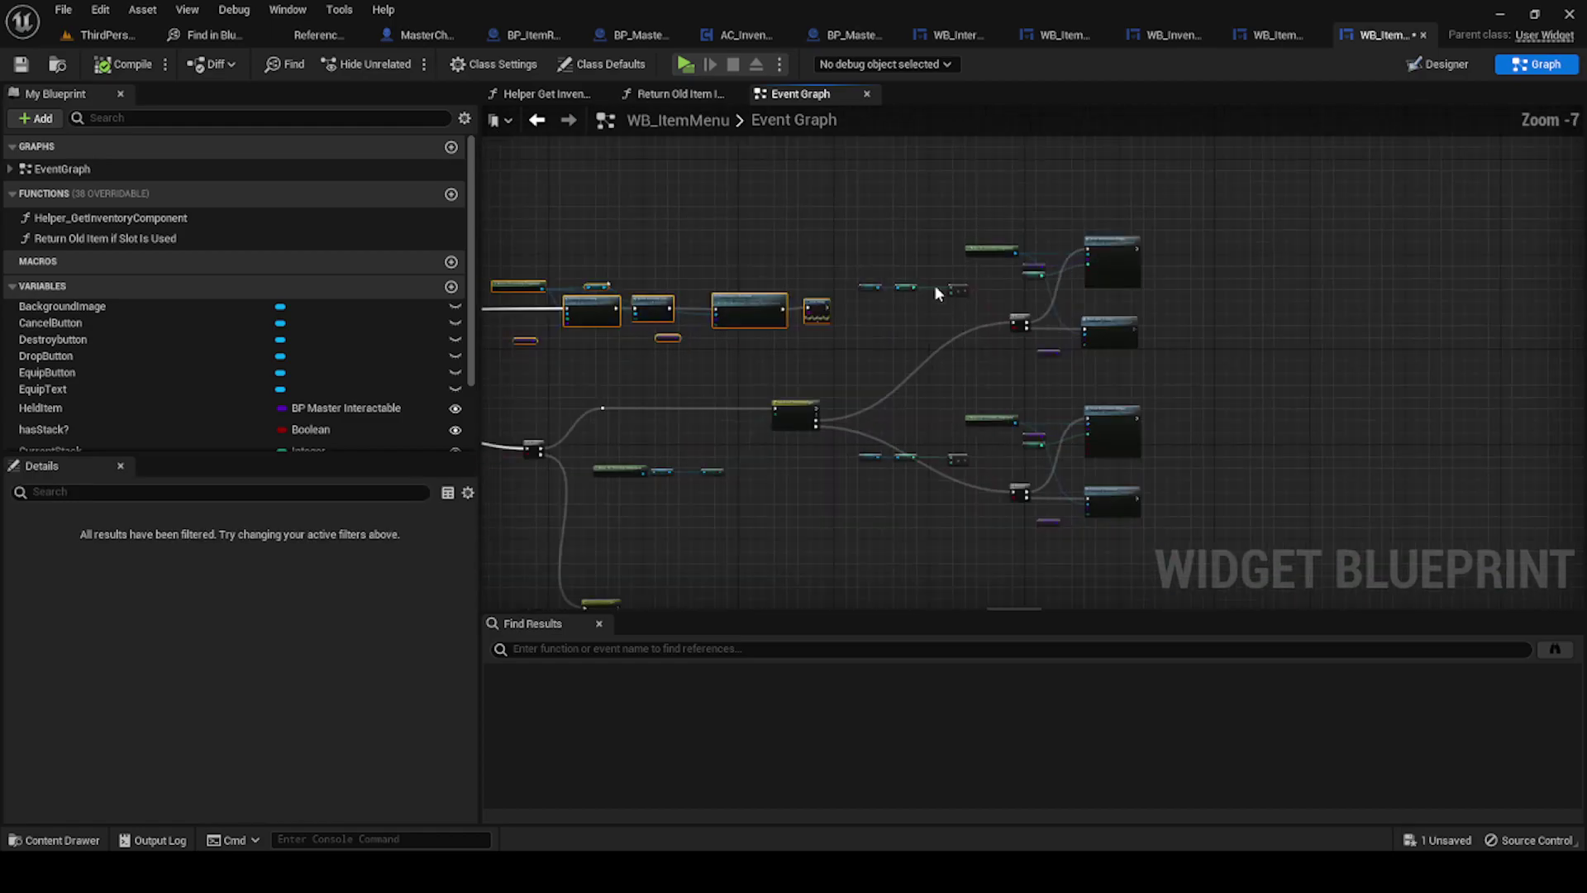
{"action": "scroll", "coordinate": [1061, 497], "scroll_direction": "up", "scroll_amount": 3}
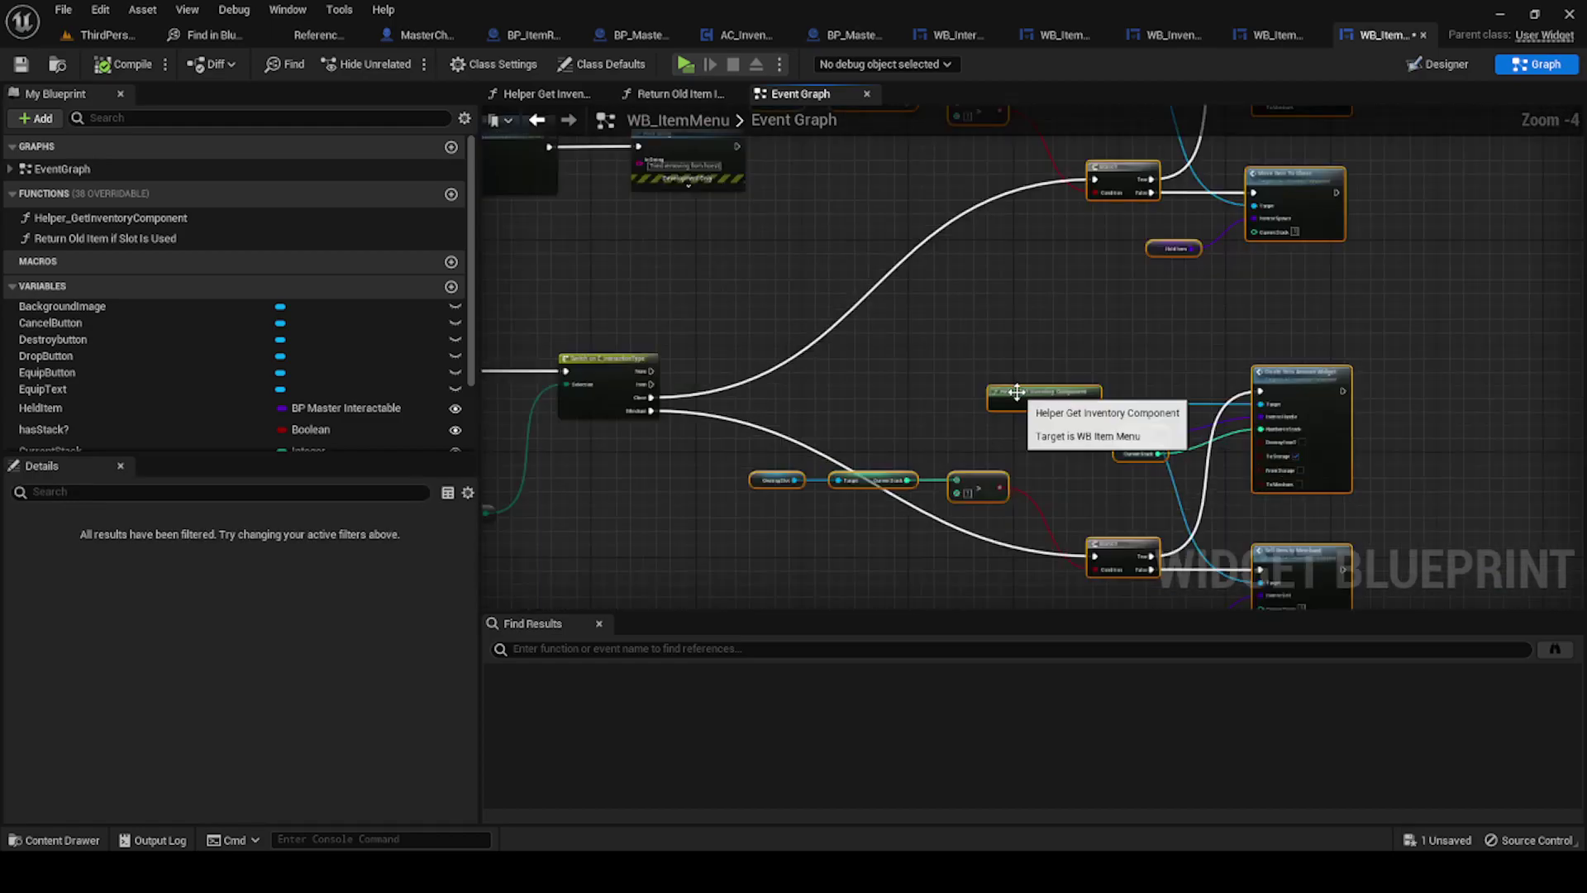
{"action": "mouse_move", "coordinate": [853, 376]}
{"action": "right_mouse_down"}
{"action": "mouse_move", "coordinate": [965, 441]}
{"action": "mouse_move", "coordinate": [1213, 437]}
{"action": "right_mouse_up"}
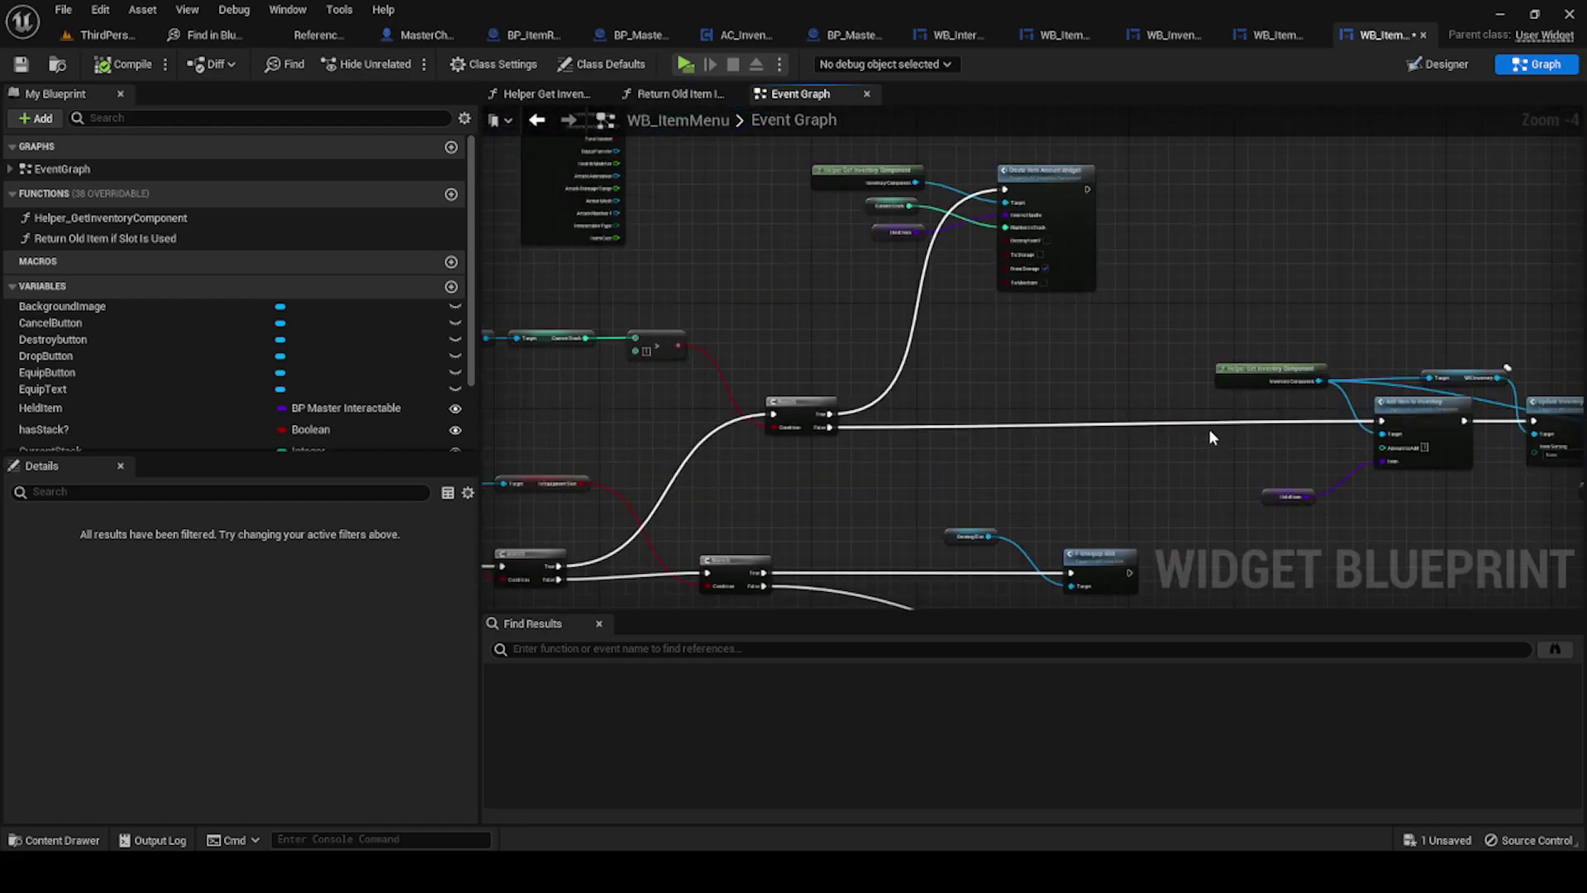
{"action": "right_click_drag", "start_coordinate": [1506, 367], "coordinate": [1002, 307]}
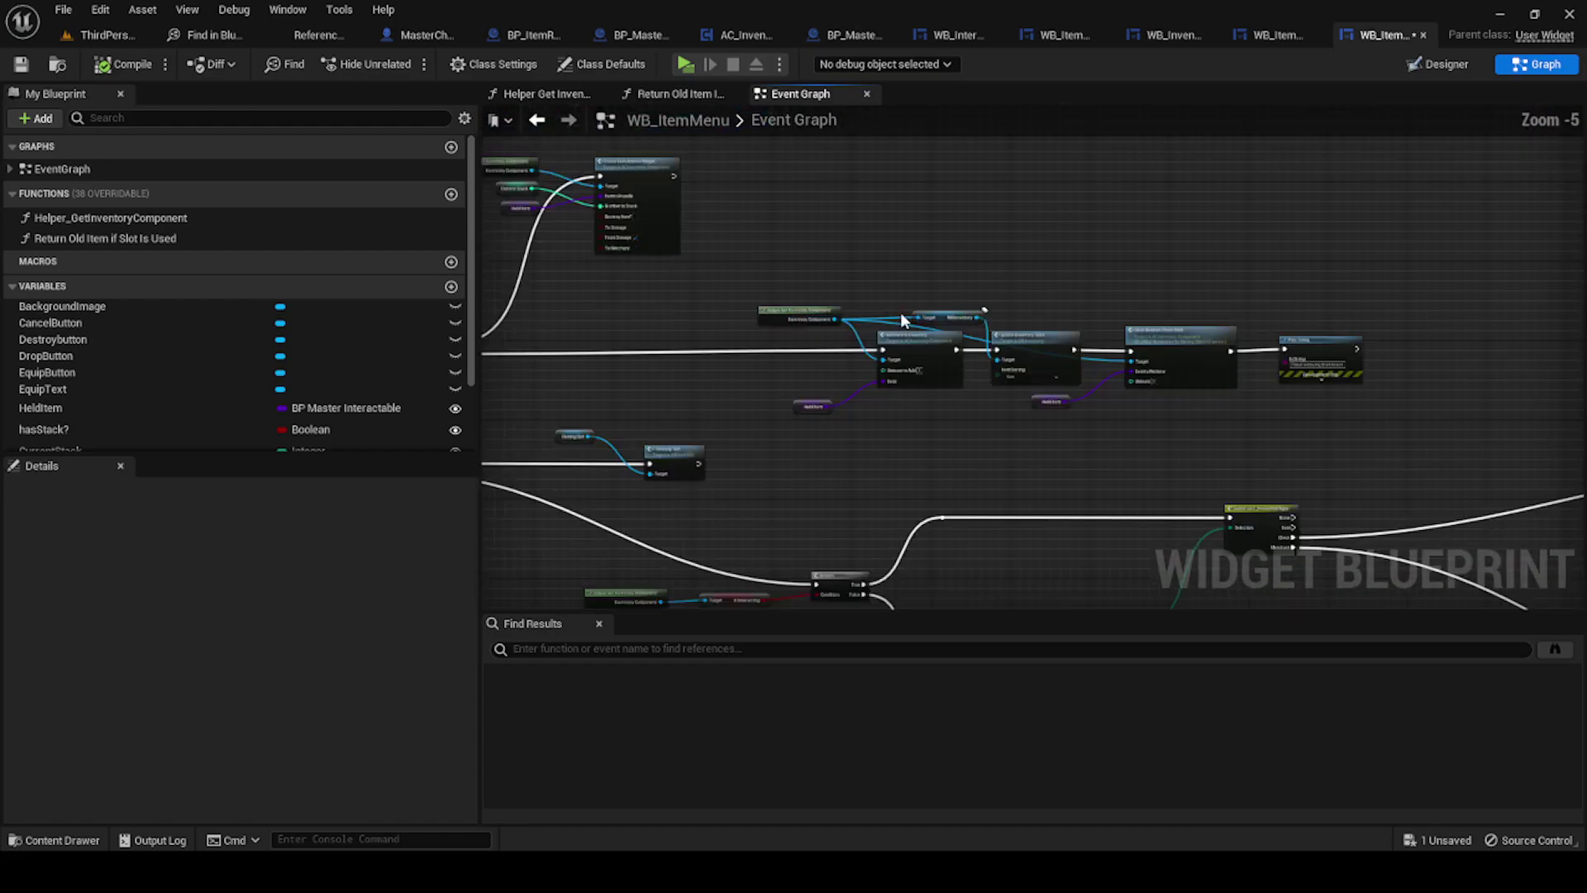
{"action": "left_click_drag", "start_coordinate": [769, 259], "coordinate": [1525, 438]}
{"action": "left_click_drag", "start_coordinate": [901, 343], "coordinate": [1028, 349]}
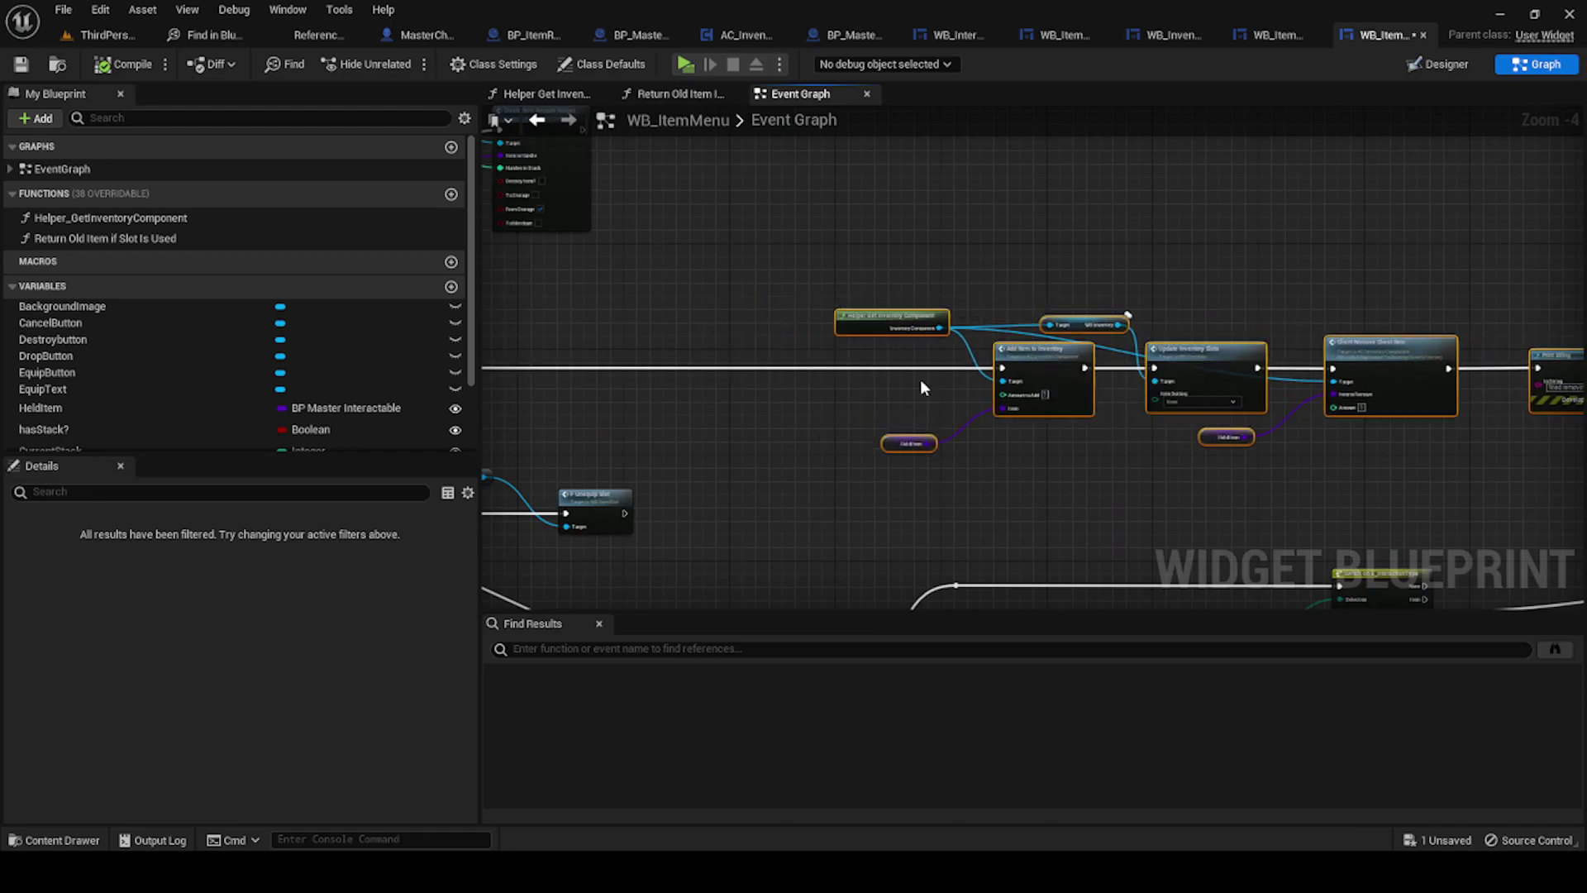
{"action": "left_click", "coordinate": [920, 378]}
Step: Paste the inventory LENGTH < Max Inventory Slots nodes and gate Add Item with a Branch
{"action": "right_click_drag", "start_coordinate": [690, 348], "coordinate": [928, 334]}
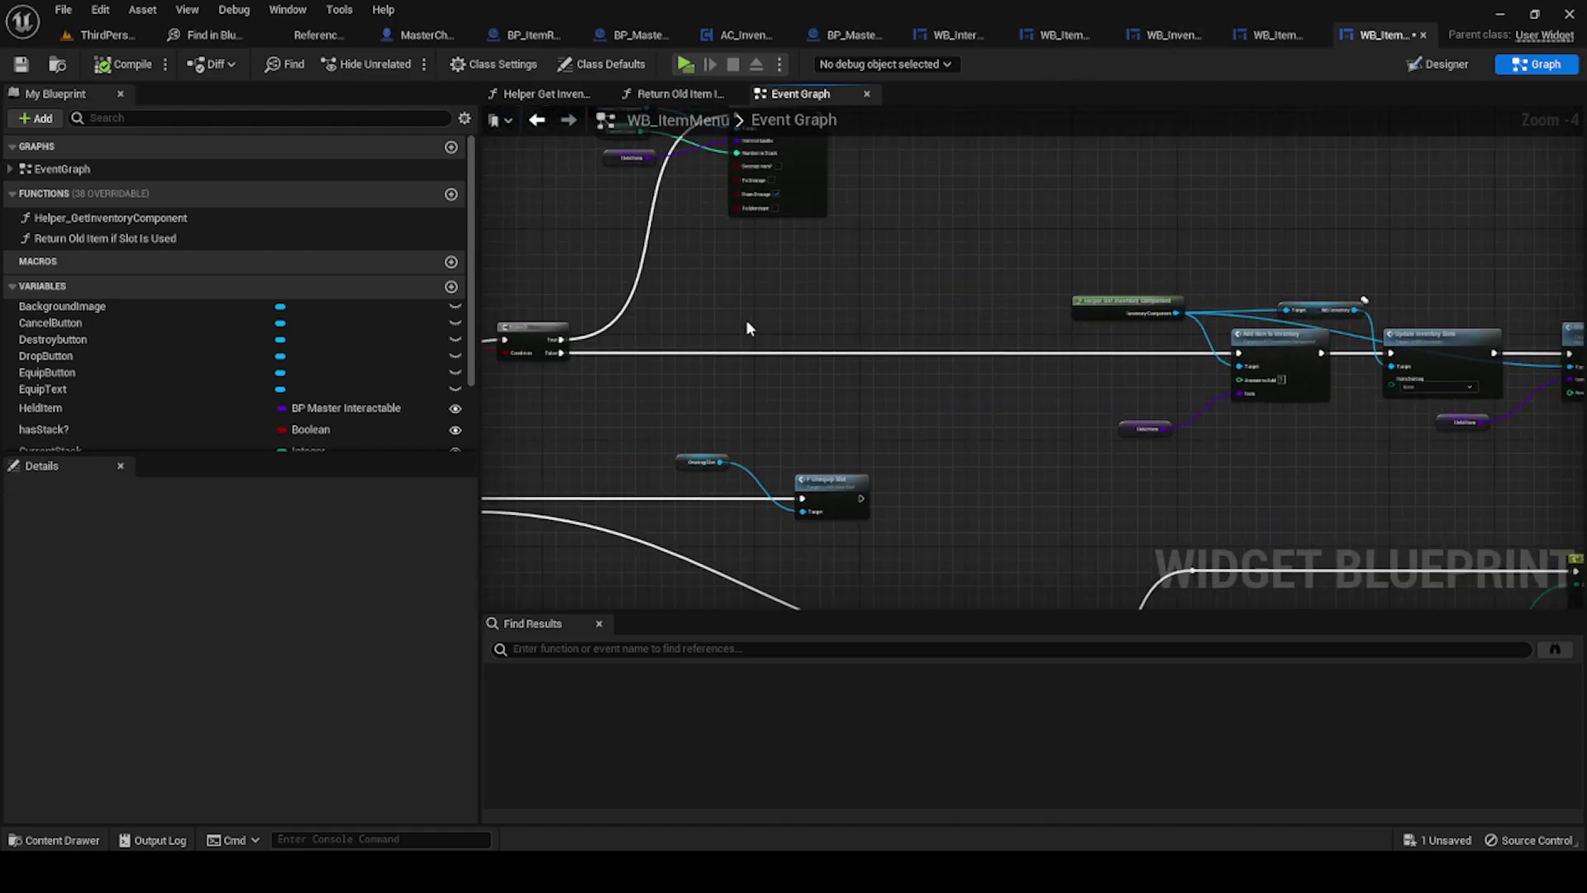
{"action": "key", "text": "ctrl+v"}
{"action": "left_click_drag", "start_coordinate": [959, 293], "coordinate": [989, 367]}
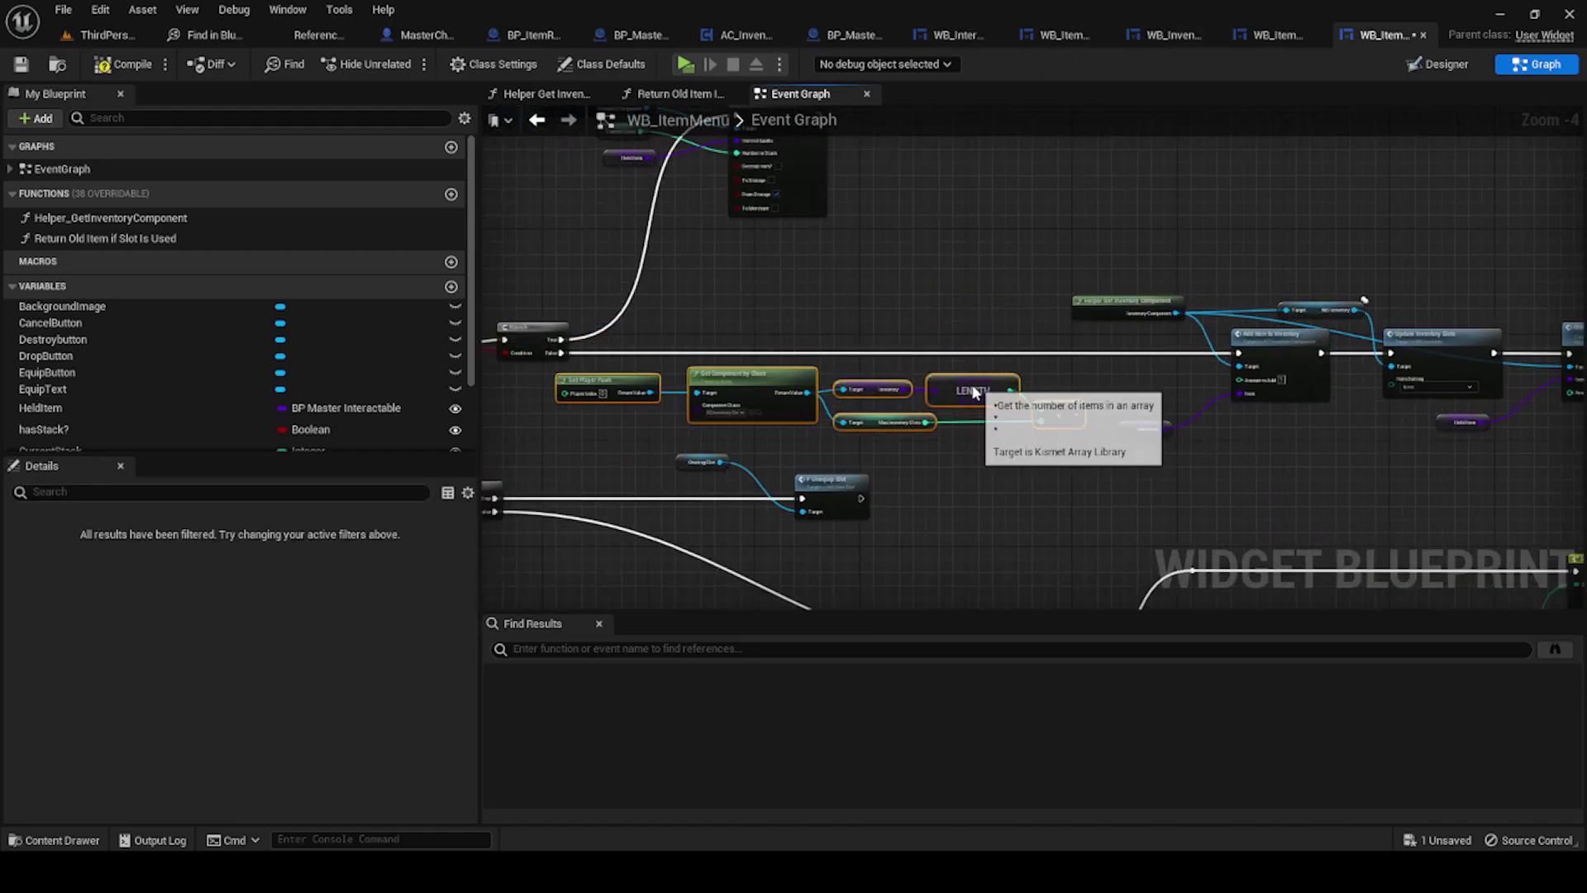
{"action": "left_click", "coordinate": [1006, 333]}
{"action": "scroll", "coordinate": [553, 351], "scroll_direction": "up", "scroll_amount": 1}
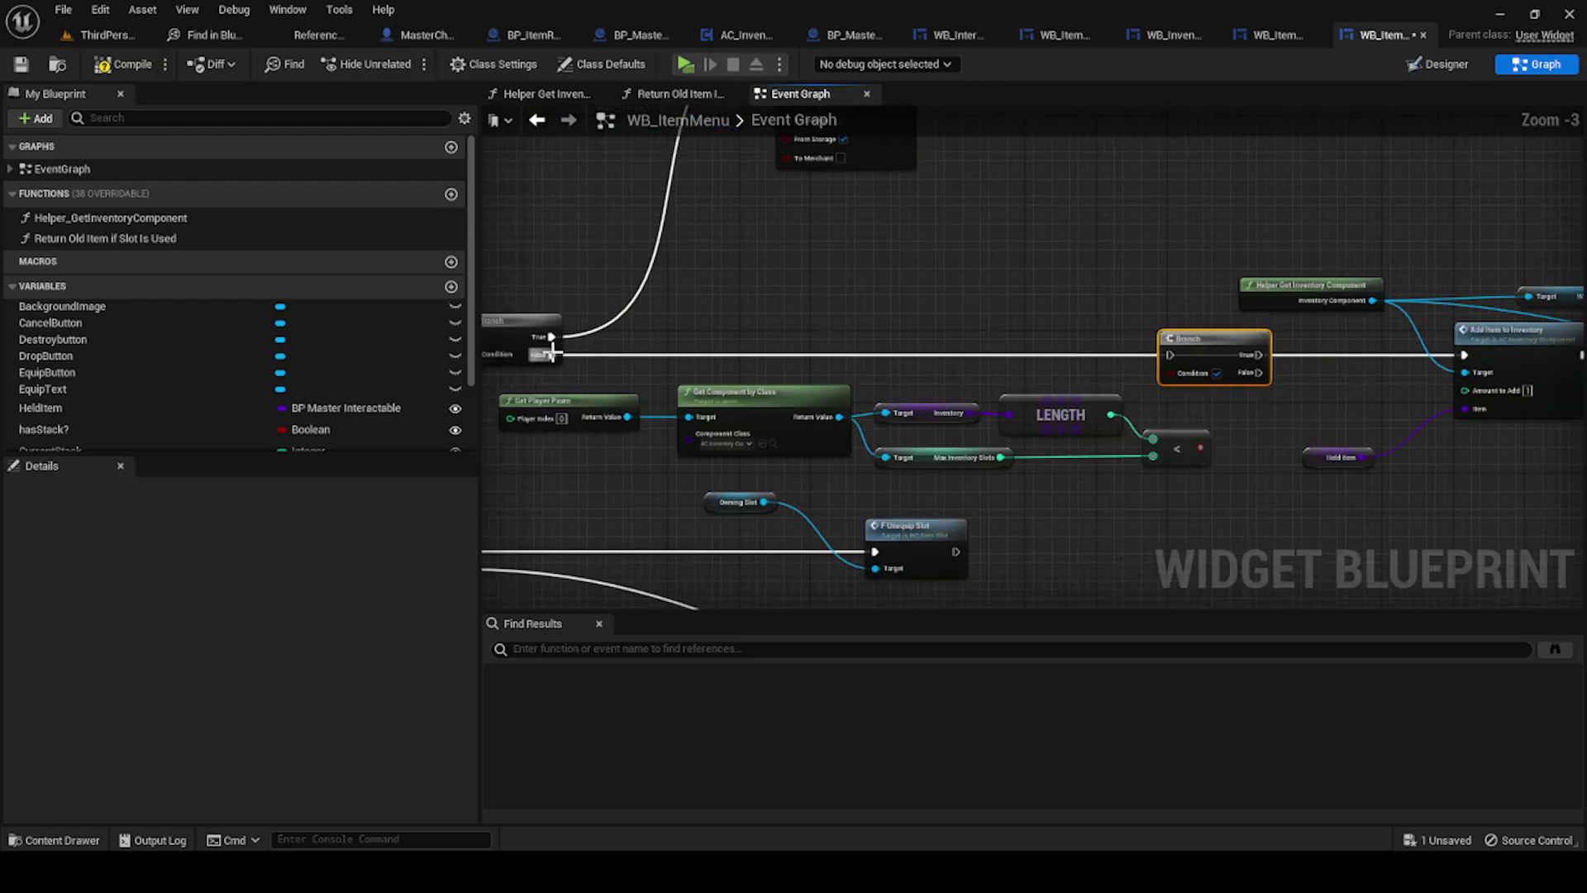
{"action": "left_click_drag", "start_coordinate": [1171, 373], "coordinate": [1203, 454]}
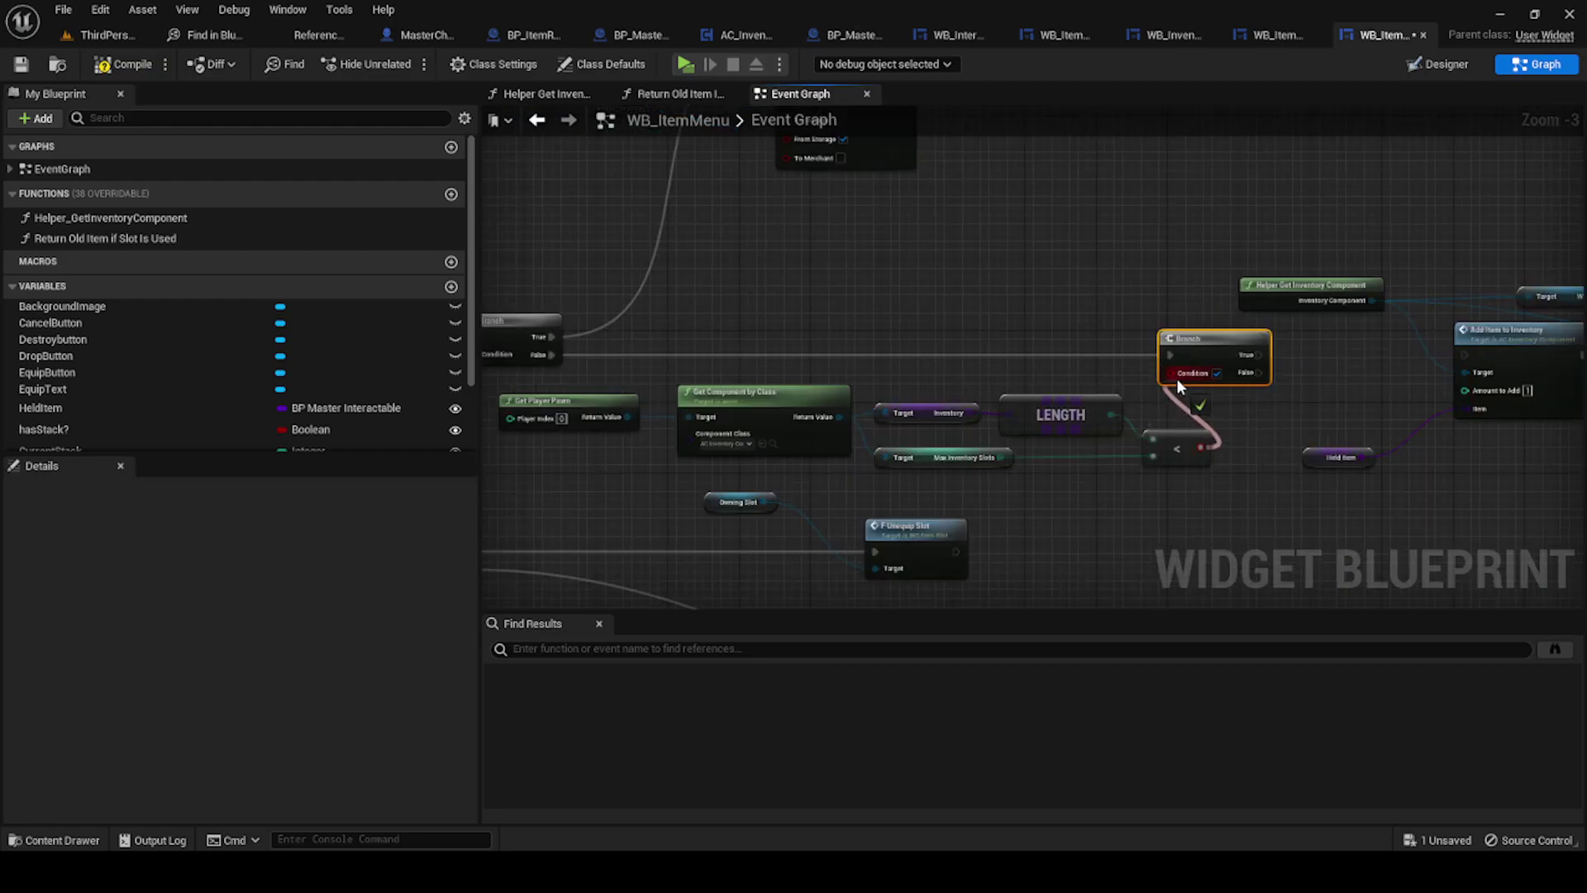
{"action": "left_click_drag", "start_coordinate": [1178, 385], "coordinate": [1464, 355]}
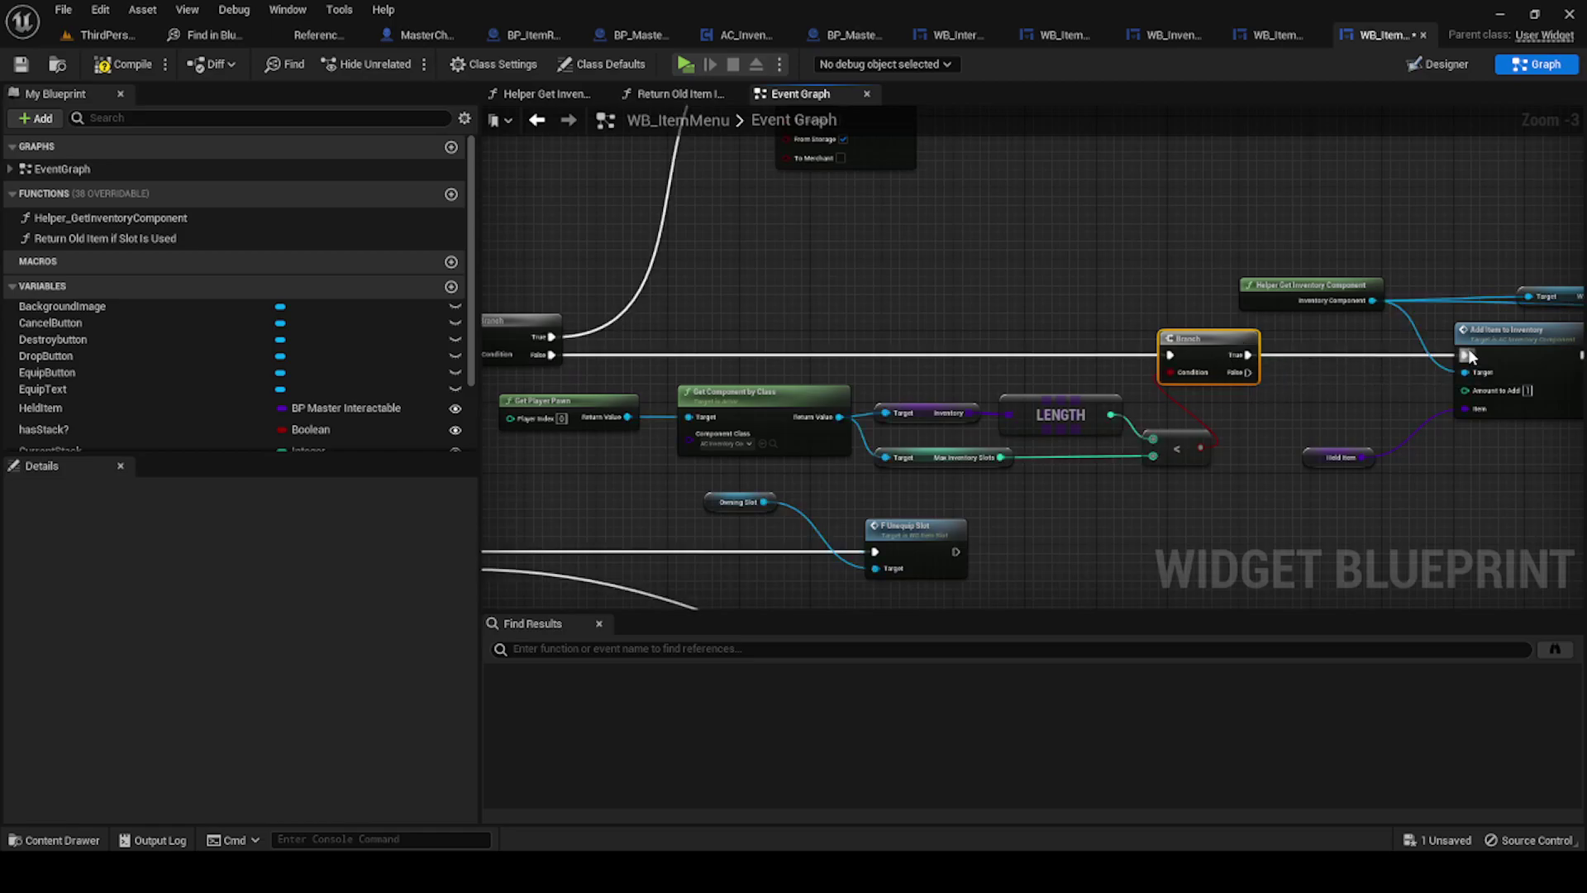
{"action": "scroll", "coordinate": [1080, 320], "scroll_direction": "down", "scroll_amount": 2}
{"action": "scroll", "coordinate": [806, 363], "scroll_direction": "up", "scroll_amount": 2}
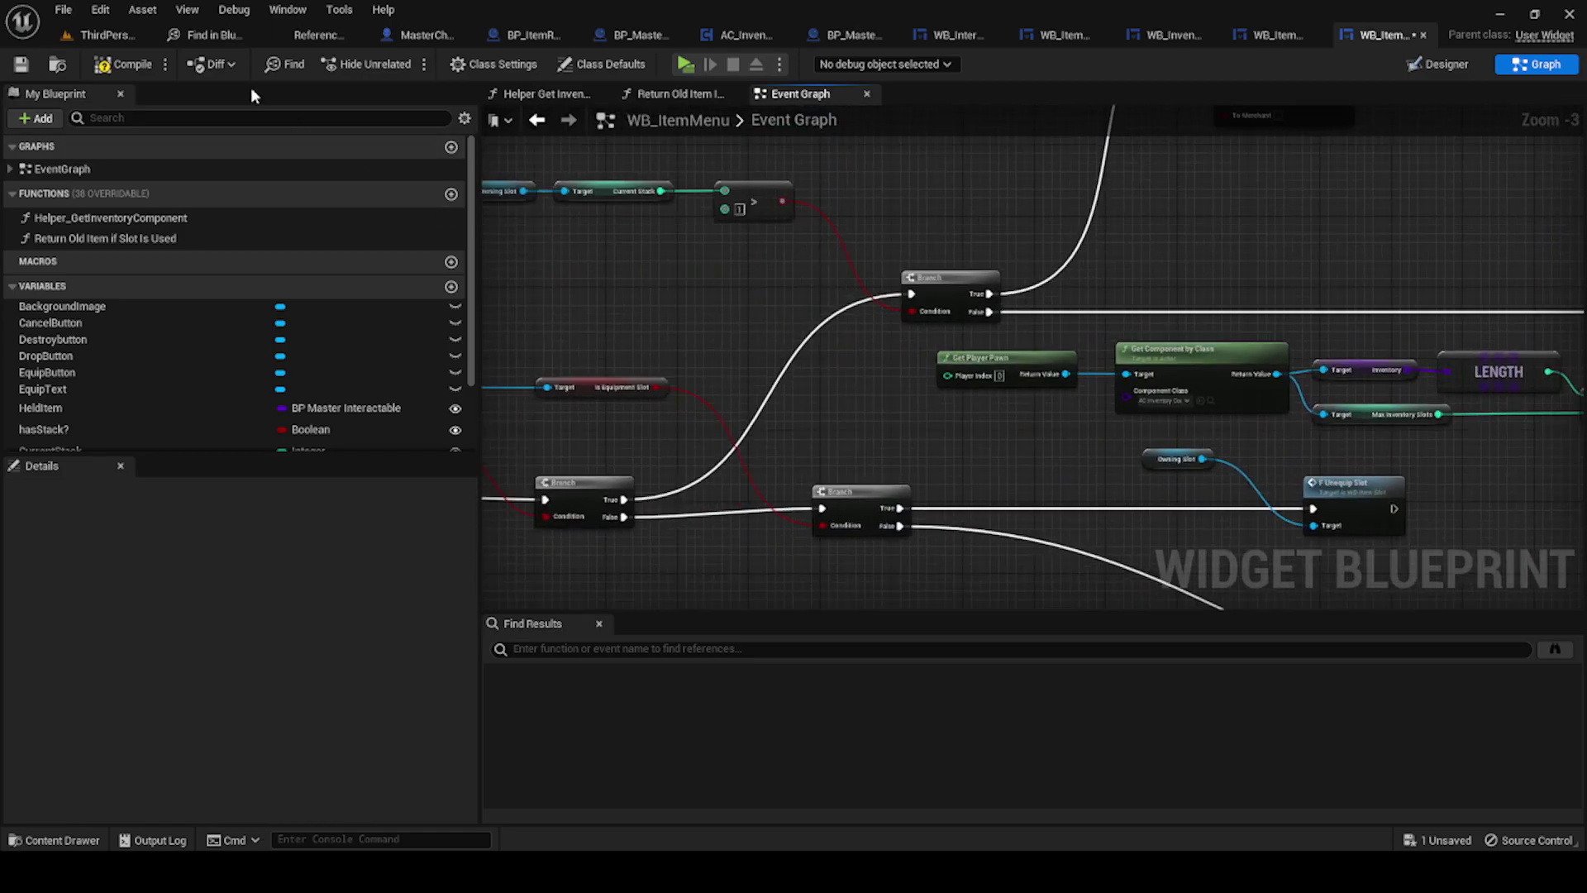
Step: Compile the widget, start a play session and open the chest with E
{"action": "left_click", "coordinate": [107, 66]}
{"action": "left_click", "coordinate": [686, 66]}
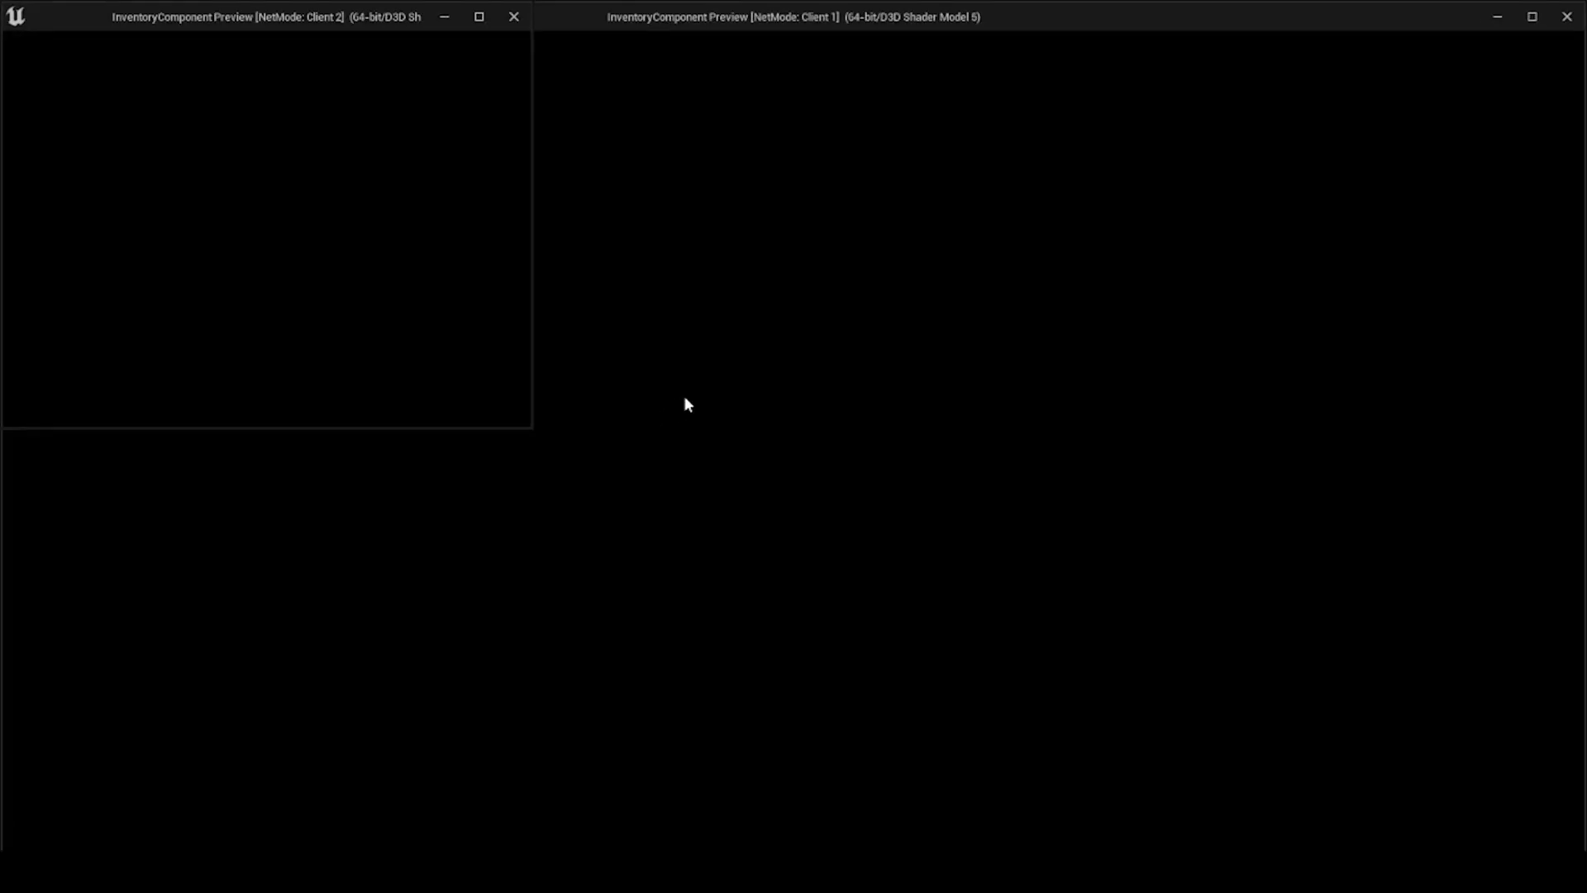
{"action": "key", "text": "w"}
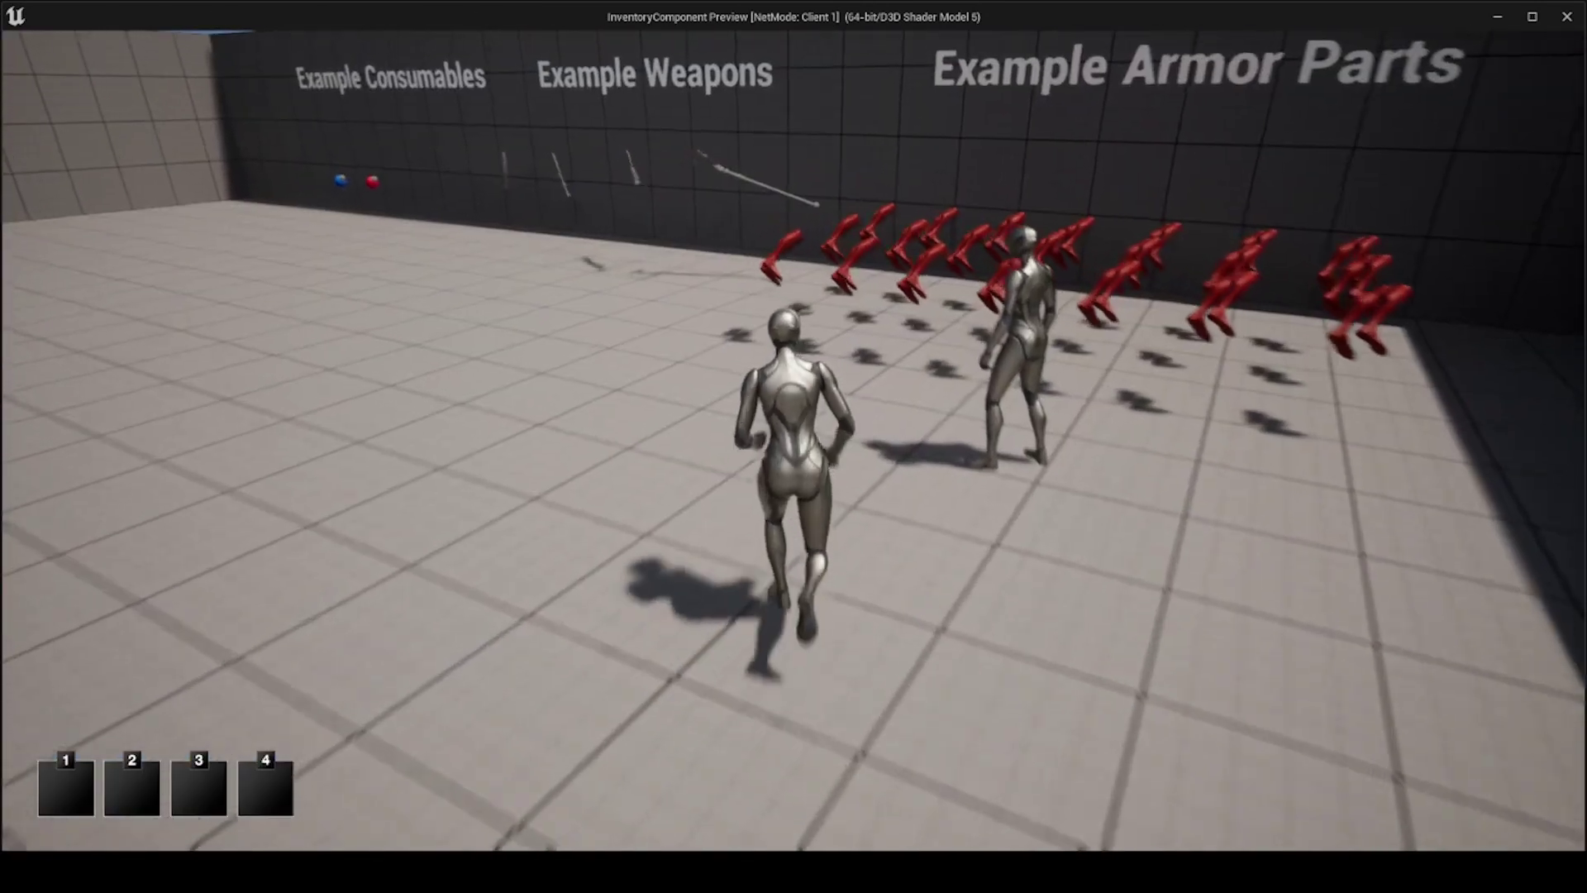
{"action": "key", "text": "w"}
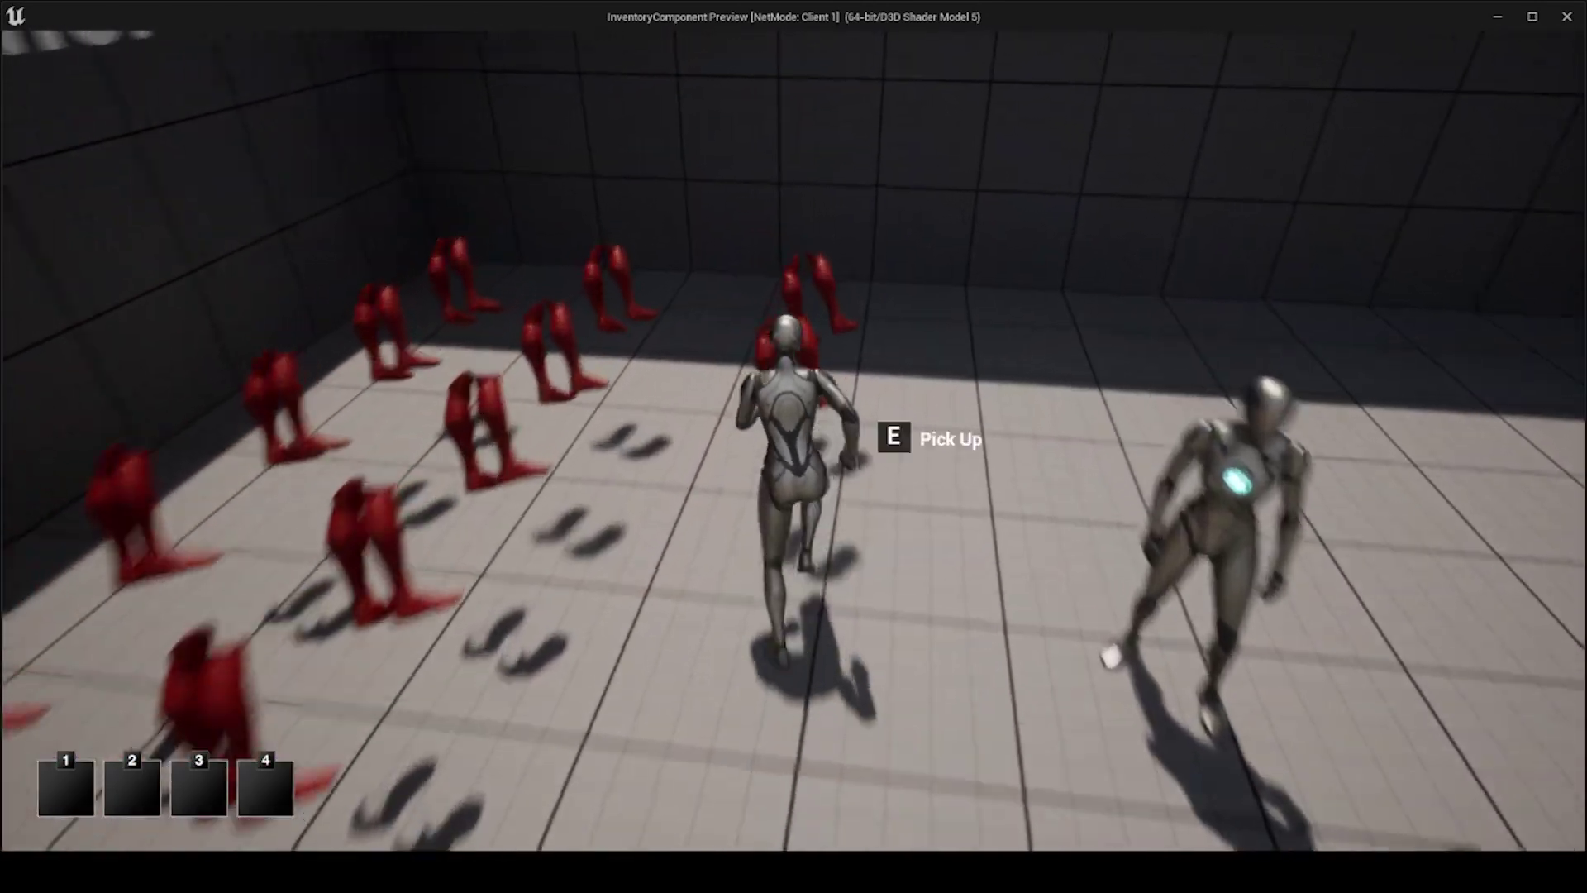
{"action": "key", "text": "w"}
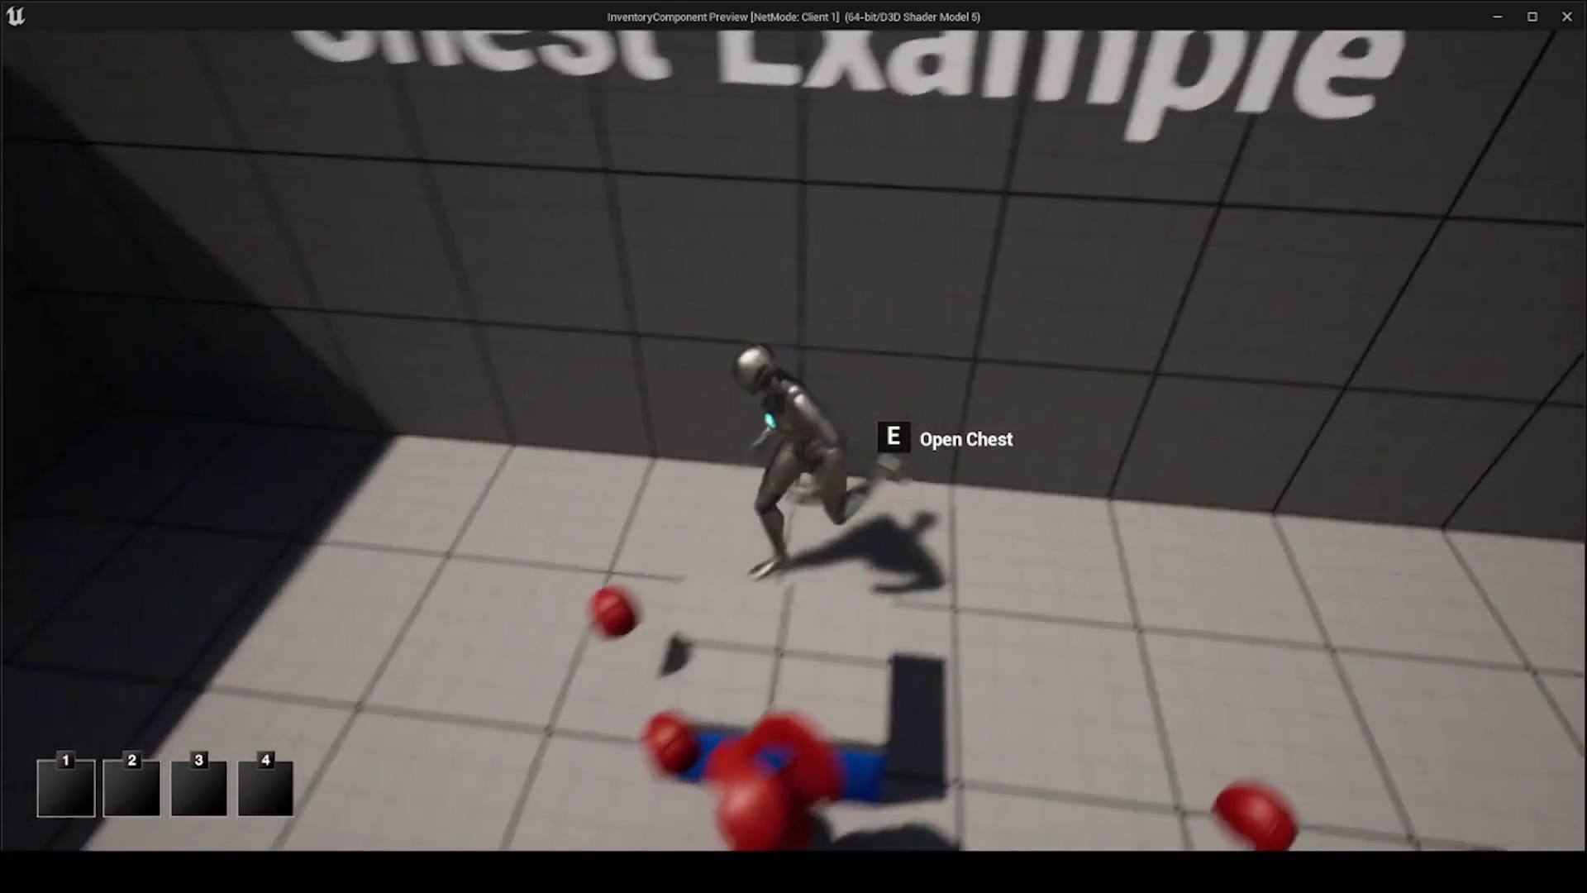
{"action": "key", "text": "e"}
Step: Repeatedly try to take the chest's second item into the full inventory
{"action": "left_click", "coordinate": [345, 422]}
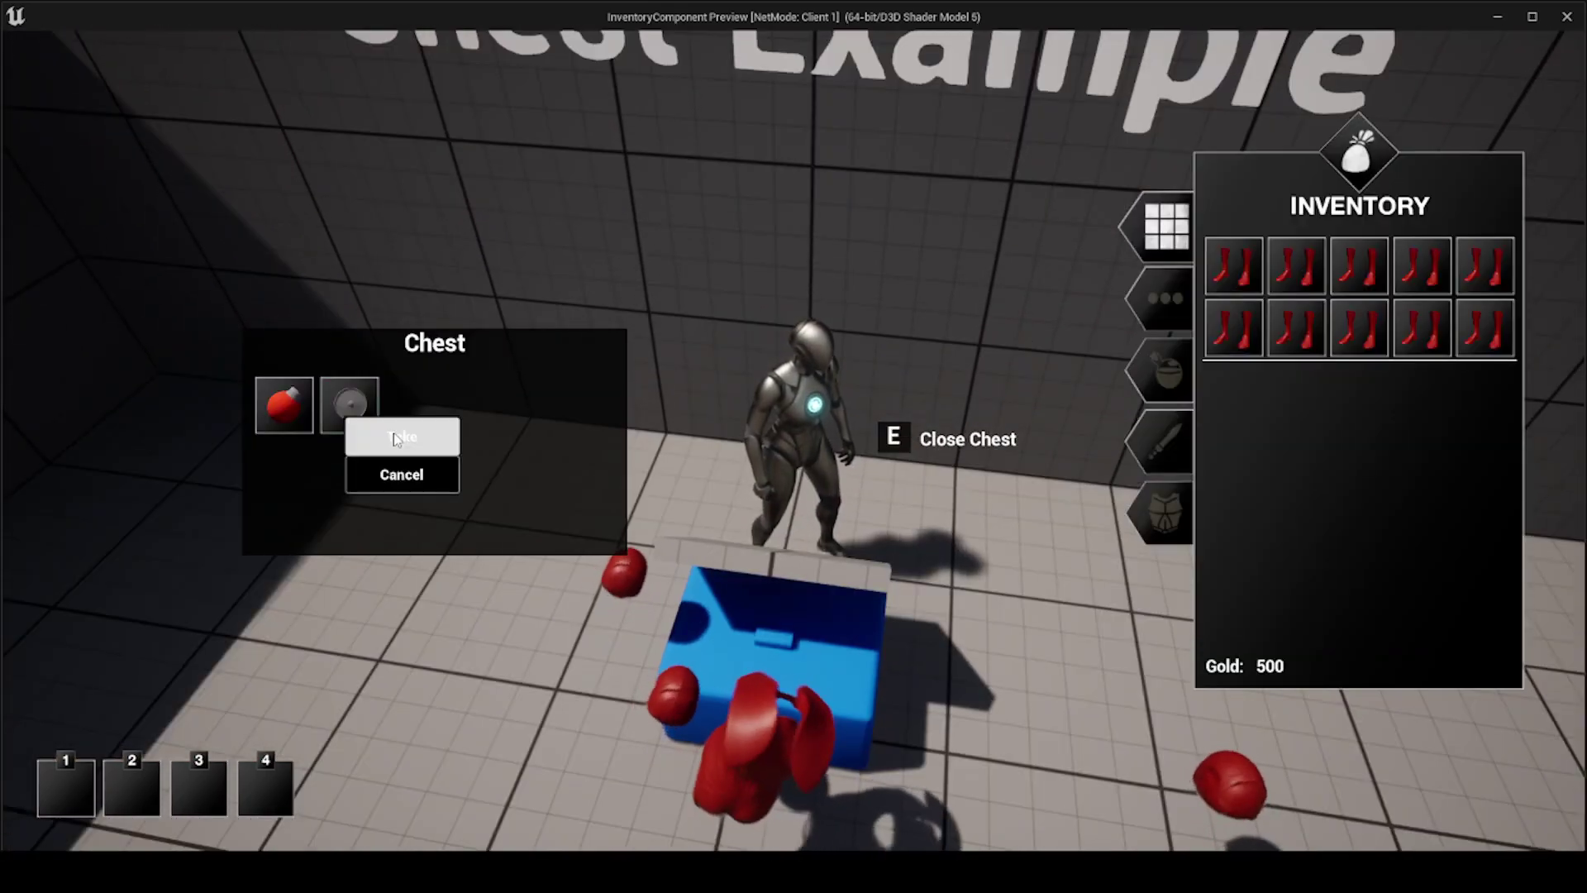
{"action": "left_click", "coordinate": [375, 419]}
{"action": "left_click", "coordinate": [372, 417]}
{"action": "left_click", "coordinate": [350, 403]}
{"action": "left_click", "coordinate": [399, 433]}
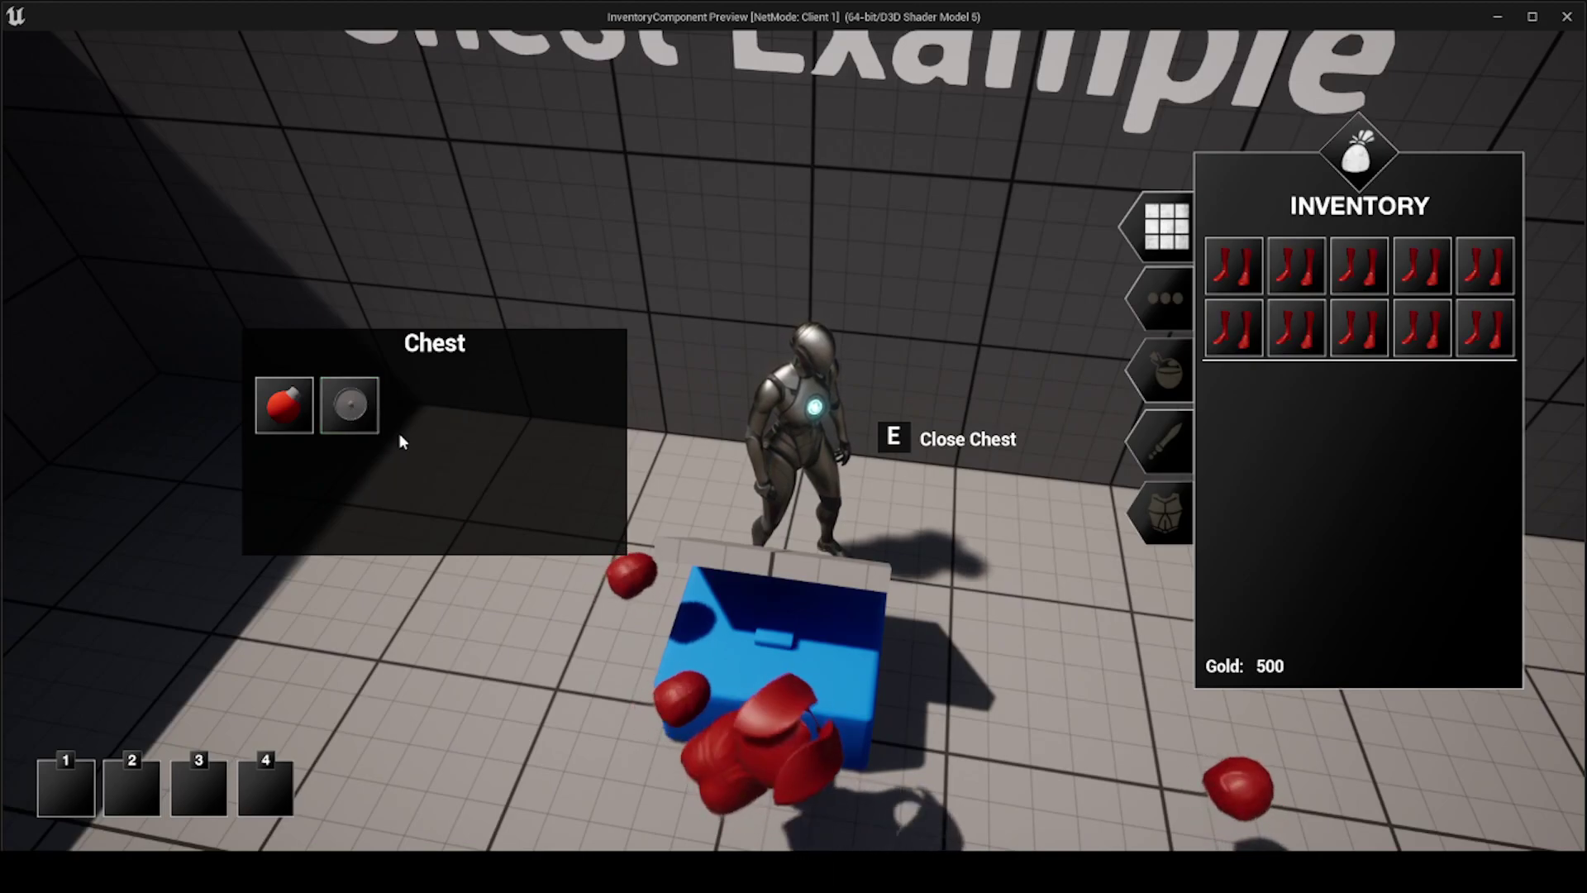
{"action": "left_click", "coordinate": [352, 404]}
{"action": "left_click", "coordinate": [367, 415]}
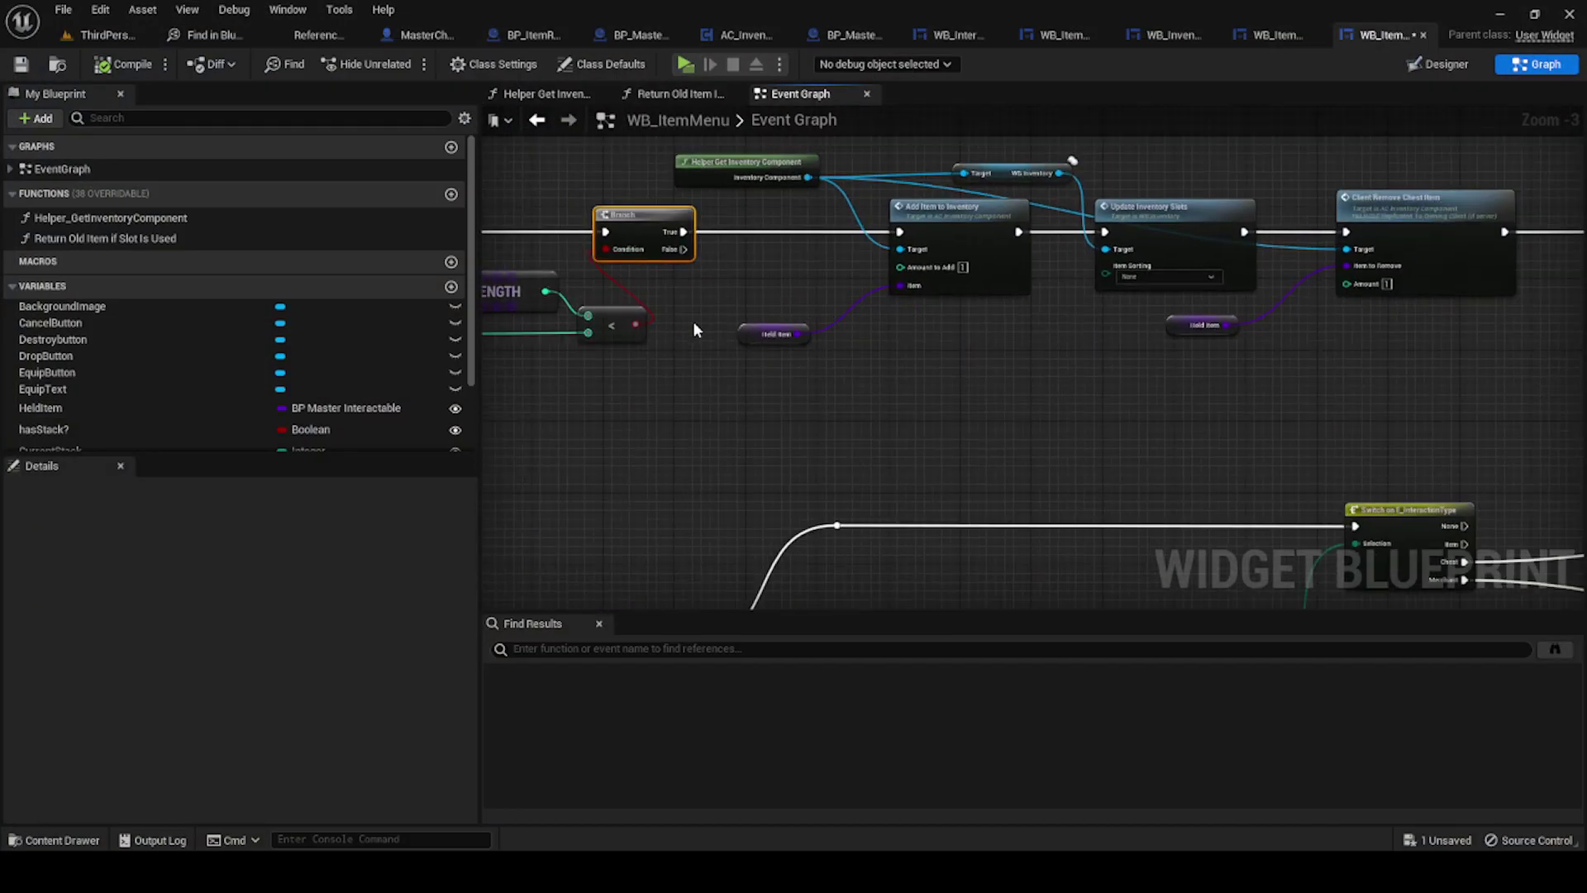
Step: Add a Print String on the Branch False path reading 'INVENTORY FULL. Make warning text or something'
{"action": "scroll", "coordinate": [694, 324], "scroll_direction": "down", "scroll_amount": 1}
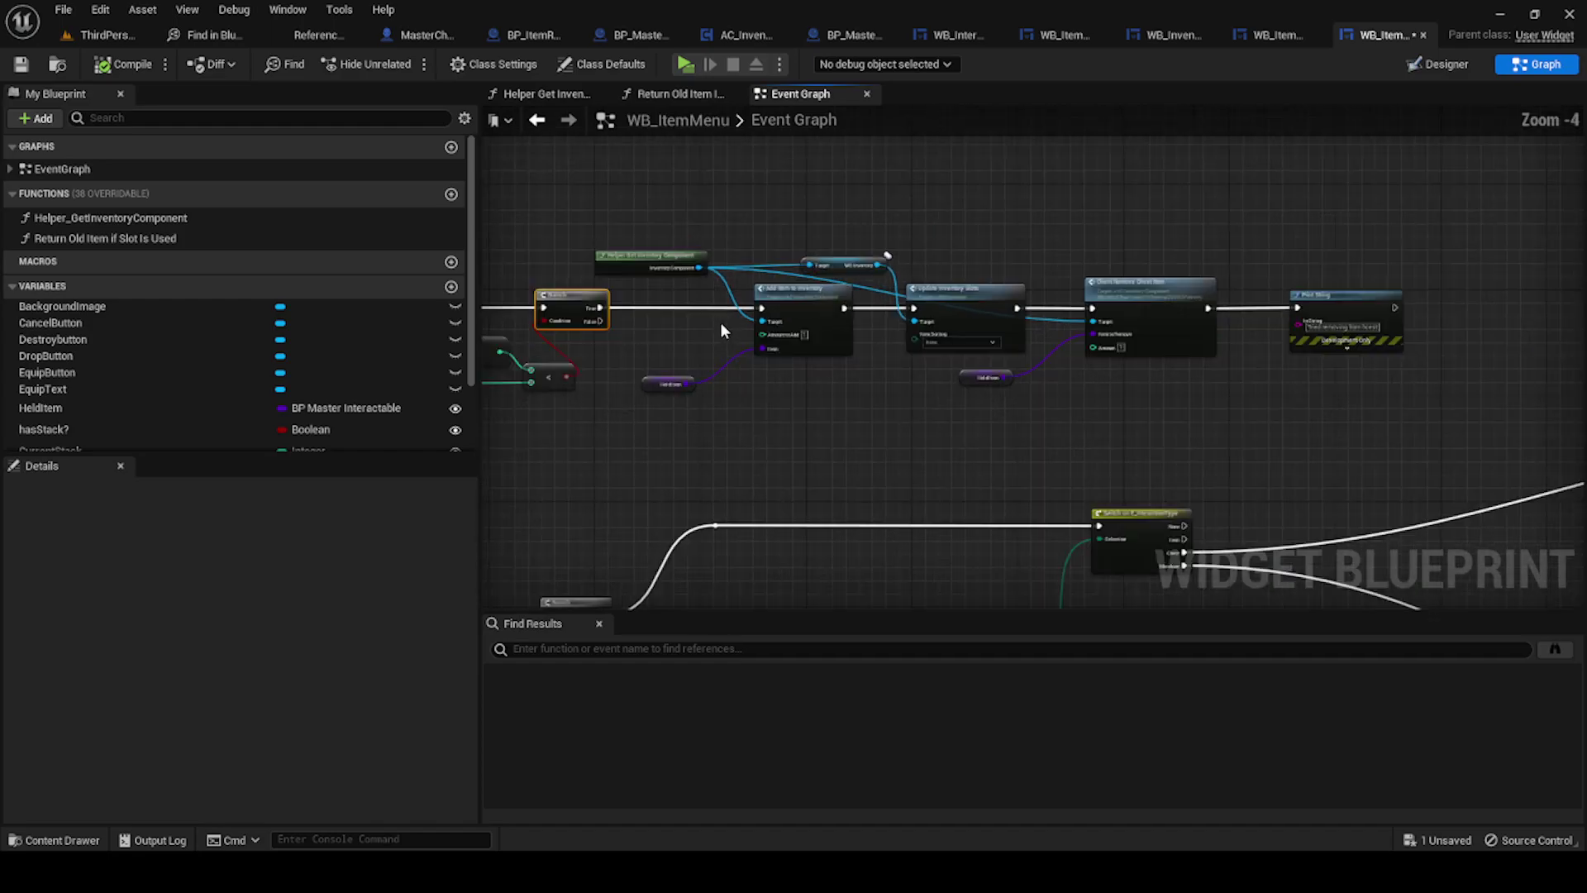
{"action": "left_click_drag", "start_coordinate": [578, 208], "coordinate": [1356, 397]}
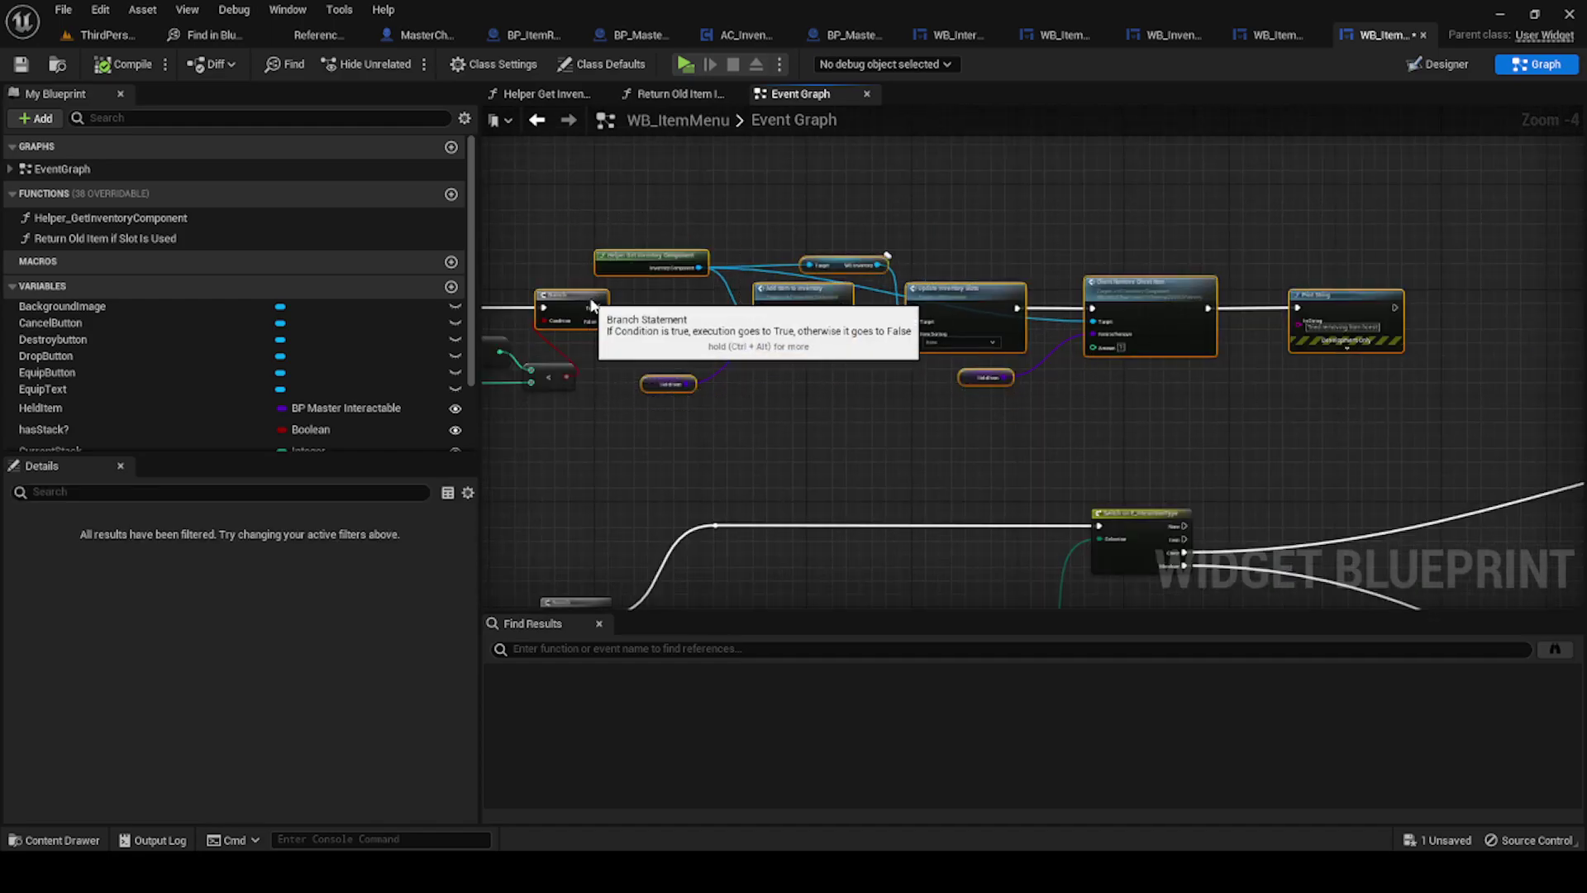
{"action": "mouse_move", "coordinate": [588, 305]}
{"action": "left_mouse_down"}
{"action": "mouse_move", "coordinate": [753, 306]}
{"action": "mouse_move", "coordinate": [669, 304]}
{"action": "mouse_move", "coordinate": [732, 405]}
{"action": "left_mouse_up"}
{"action": "type", "text": "print st"}
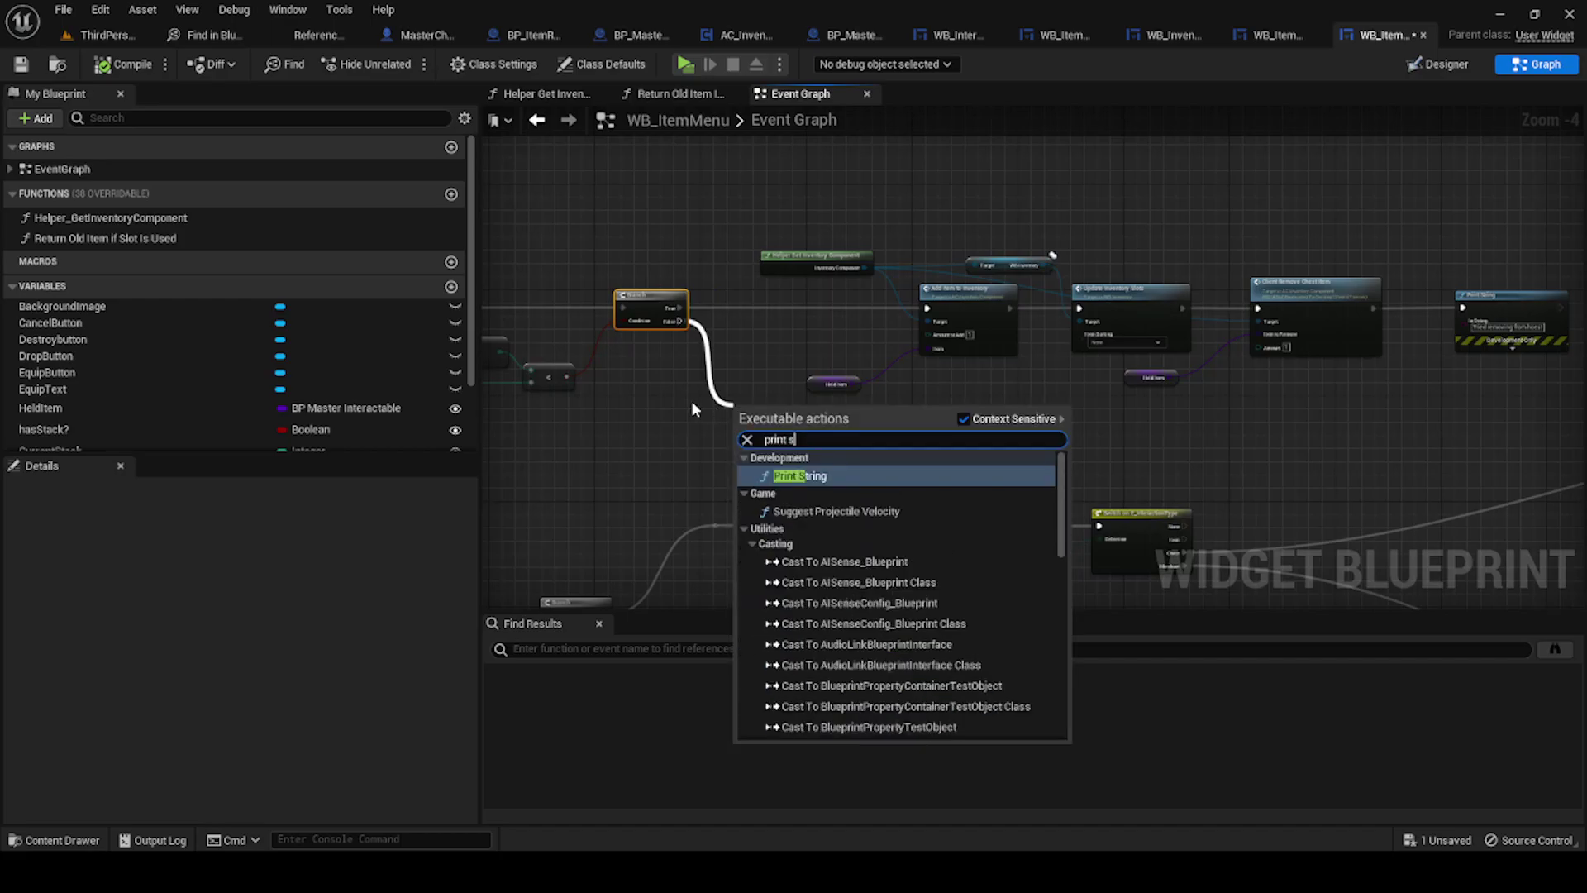
{"action": "left_click", "coordinate": [792, 472]}
{"action": "scroll", "coordinate": [775, 444], "scroll_direction": "up", "scroll_amount": 2}
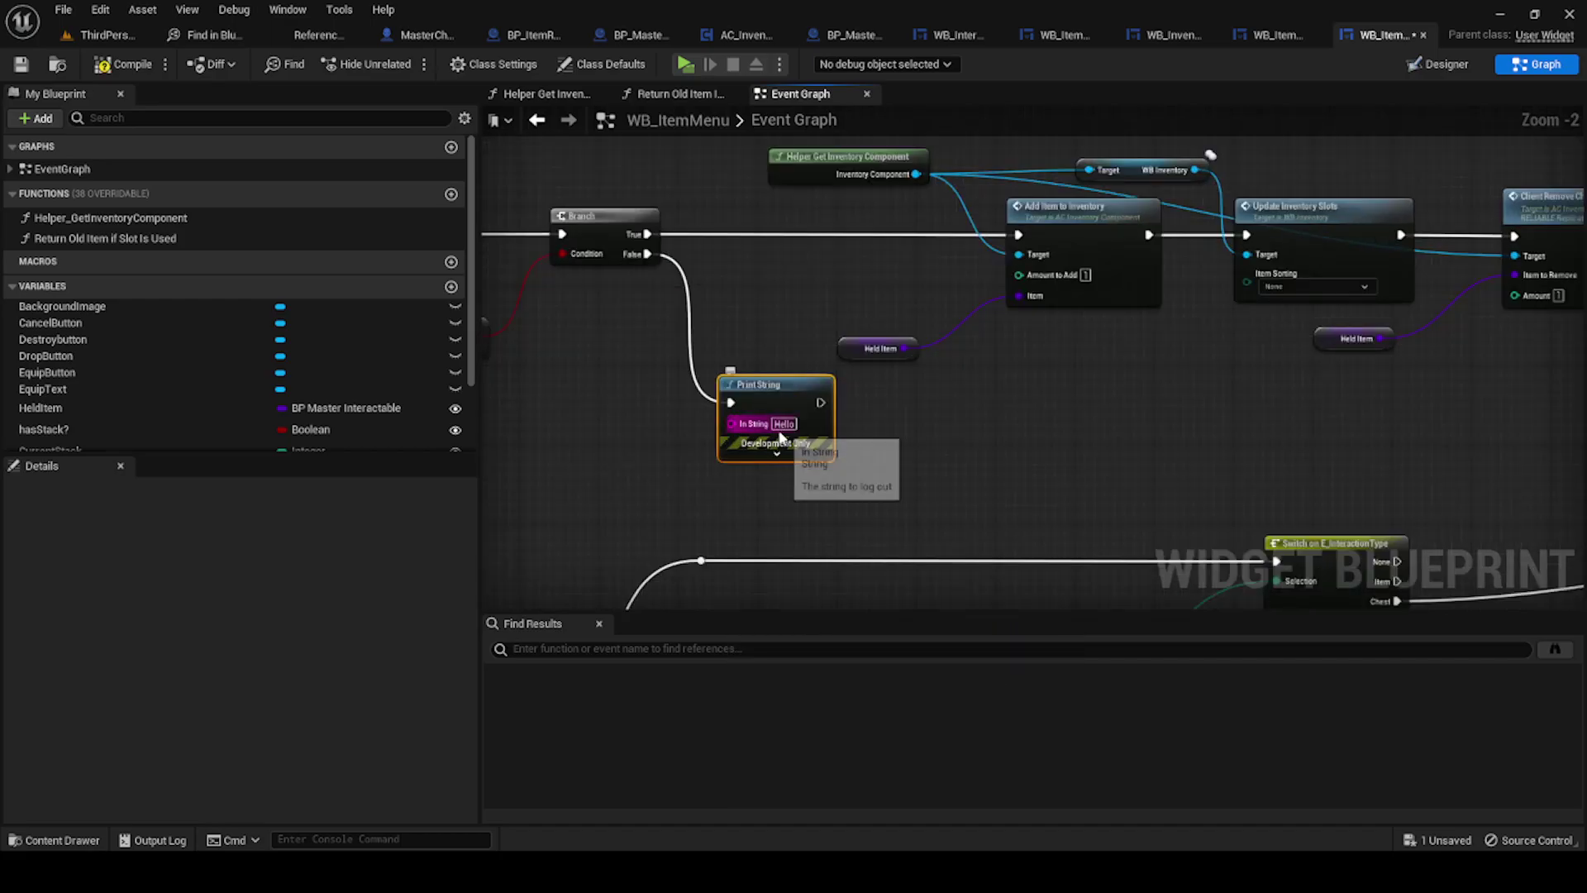
{"action": "type", "text": "Hi"}
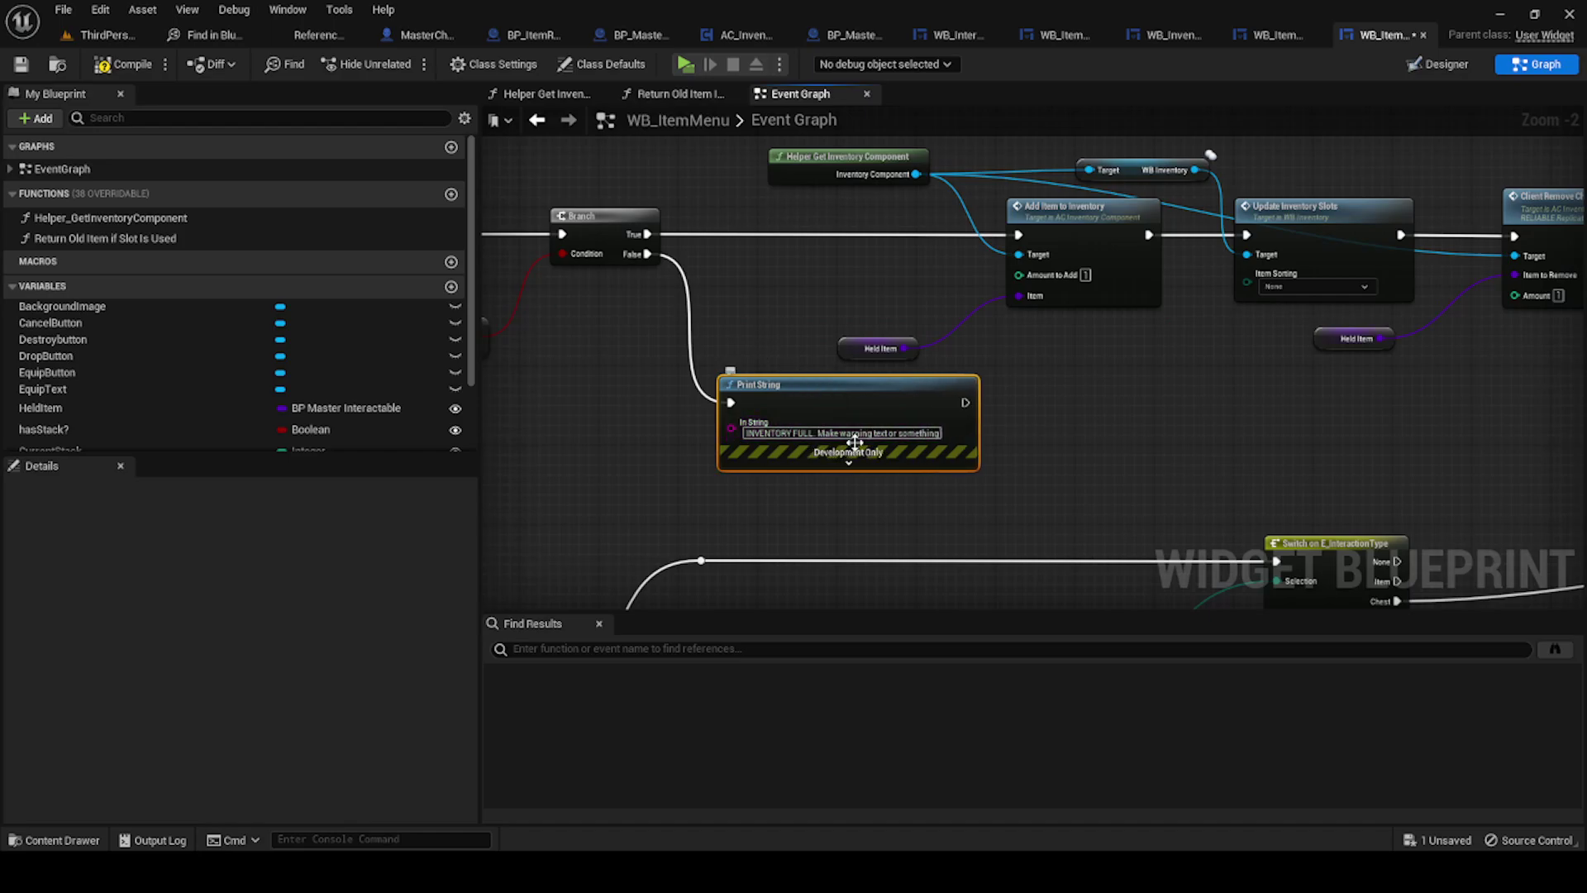
Step: Set the Print String's text colour to red
{"action": "left_click", "coordinate": [848, 467]}
{"action": "left_click", "coordinate": [780, 496]}
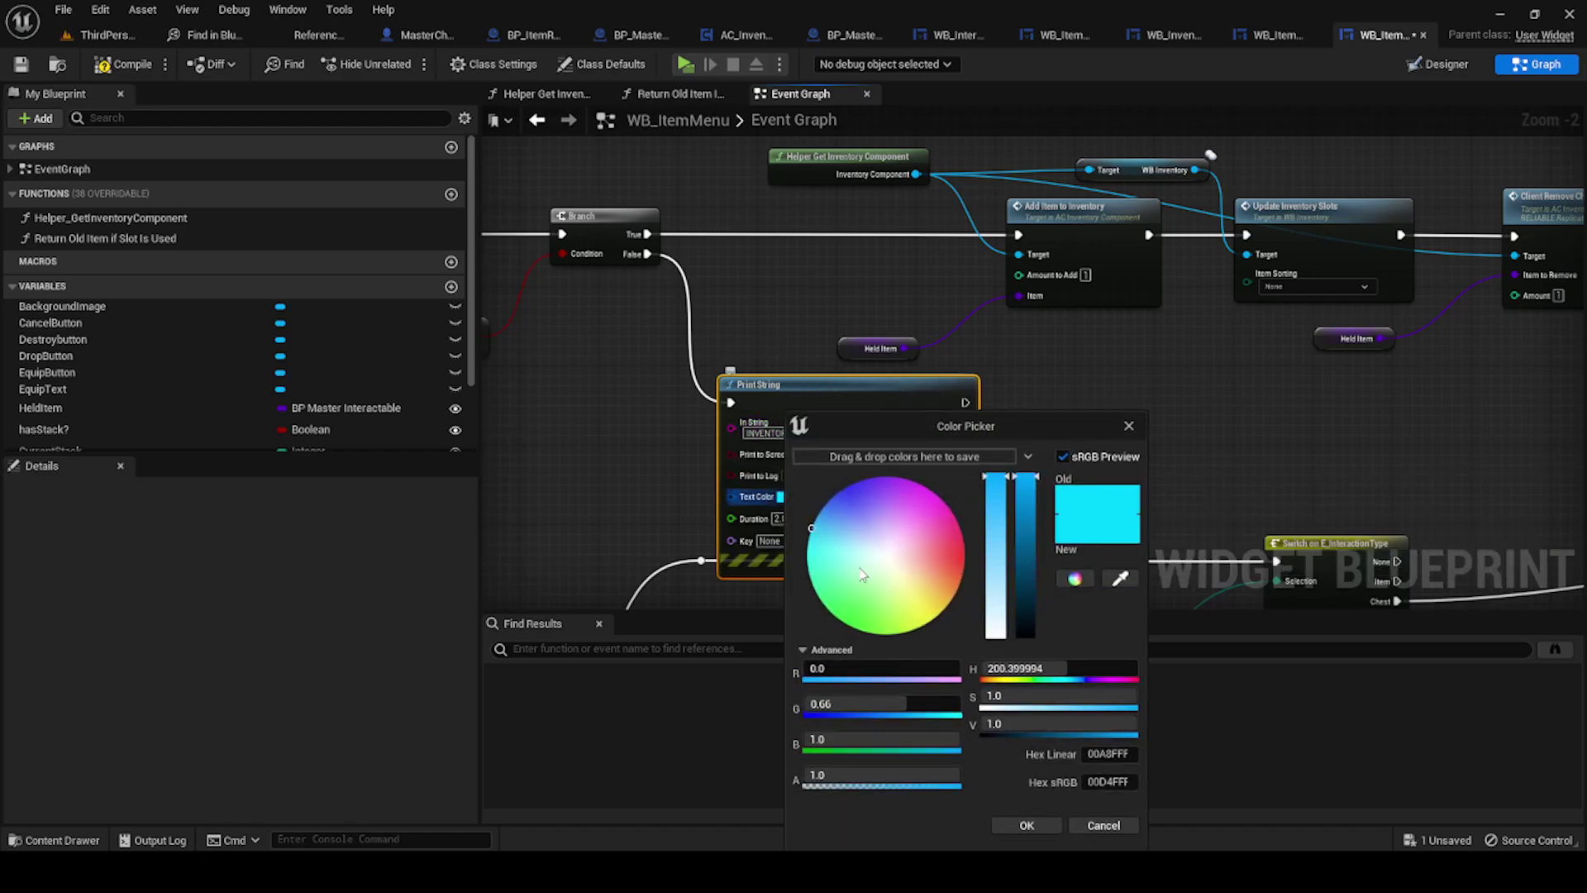
{"action": "left_click_drag", "start_coordinate": [885, 553], "coordinate": [1096, 554]}
{"action": "left_click", "coordinate": [1026, 825]}
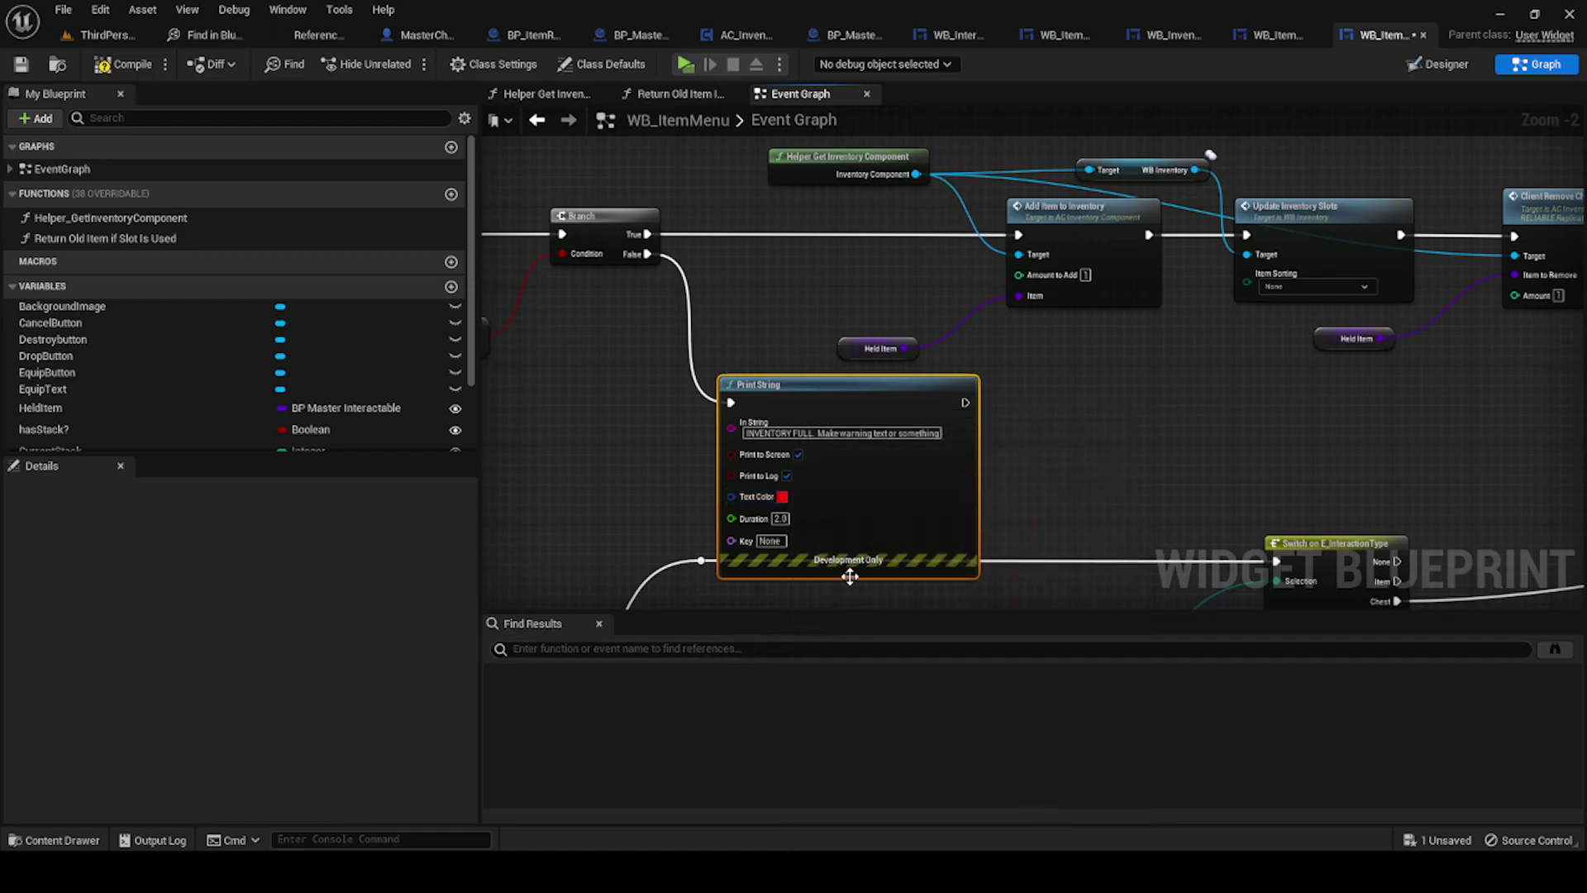
{"action": "left_click", "coordinate": [849, 572]}
{"action": "right_click_drag", "start_coordinate": [661, 439], "coordinate": [714, 428]}
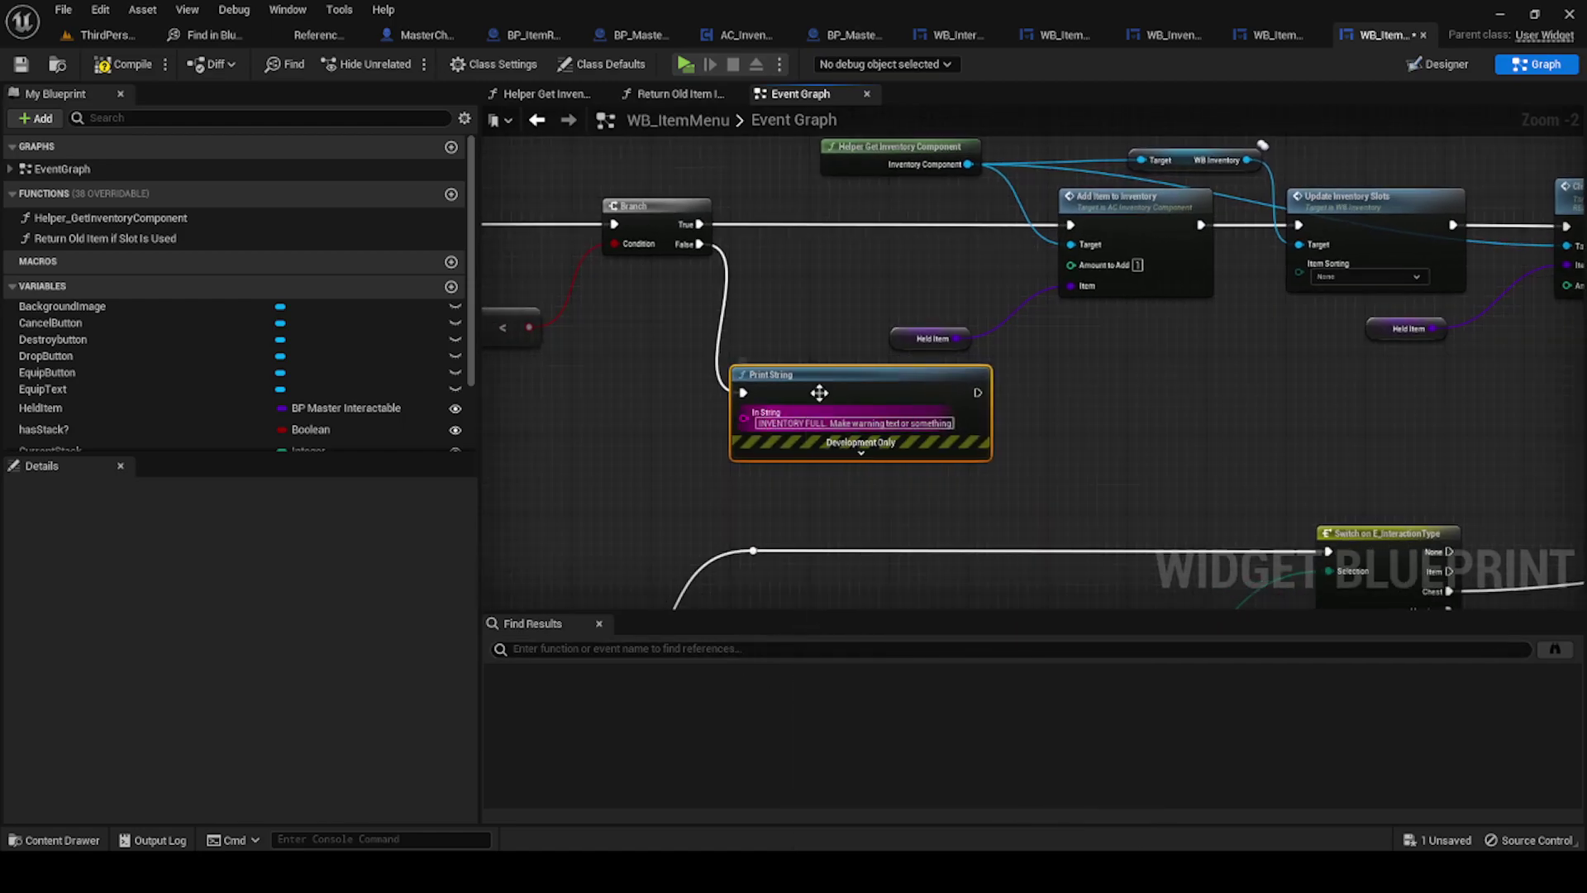
Step: Save all changes and nudge the HeldItem node into place
{"action": "left_click", "coordinate": [63, 9]}
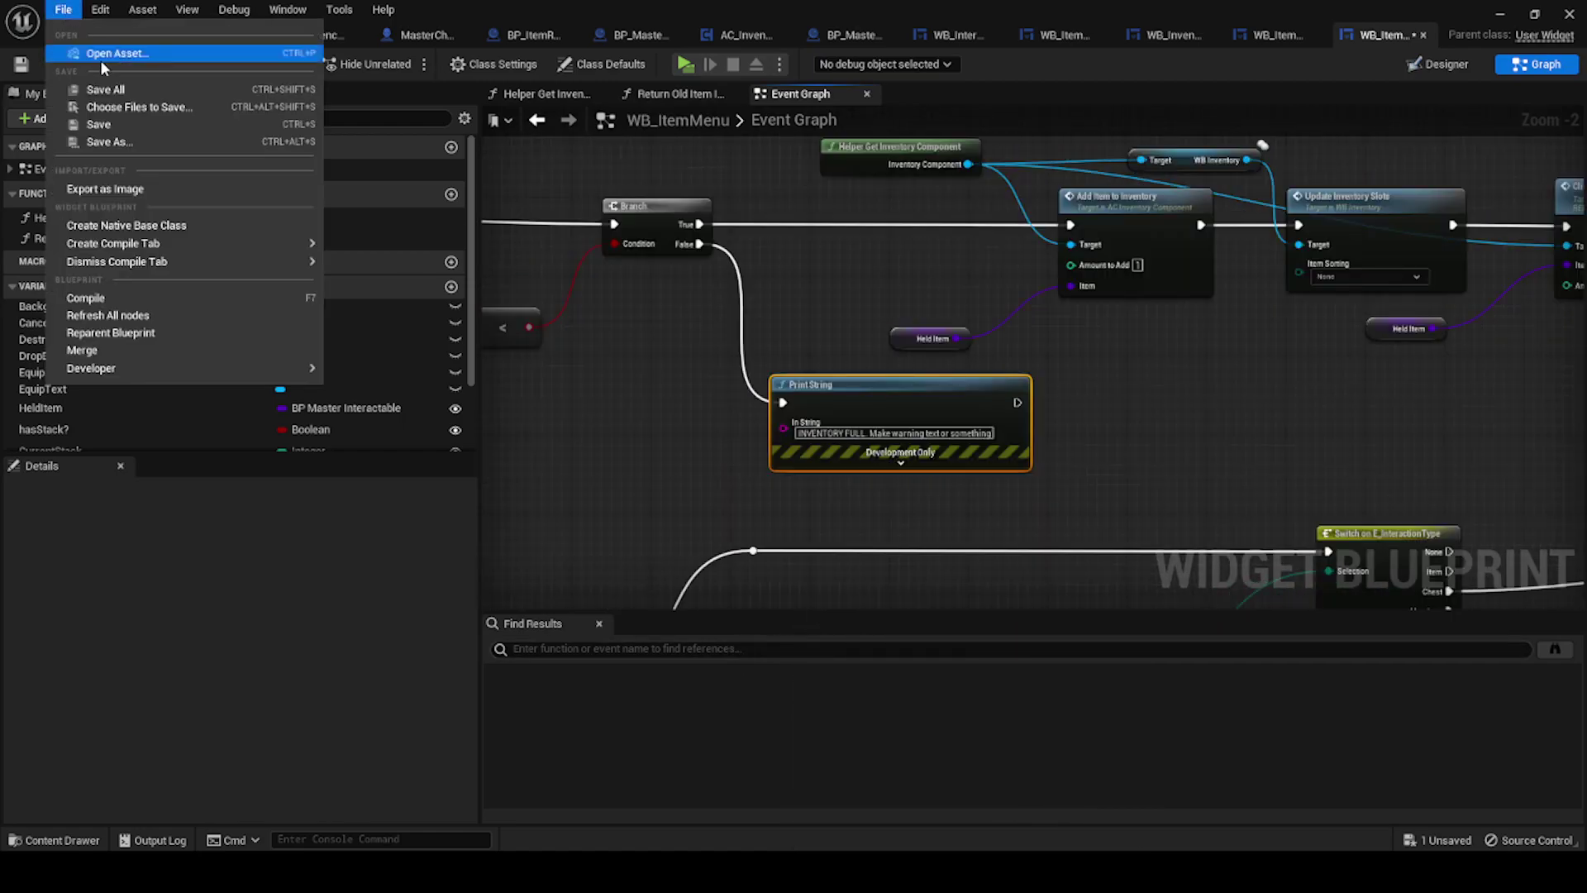
{"action": "left_click", "coordinate": [120, 96]}
{"action": "scroll", "coordinate": [751, 234], "scroll_direction": "down", "scroll_amount": 2}
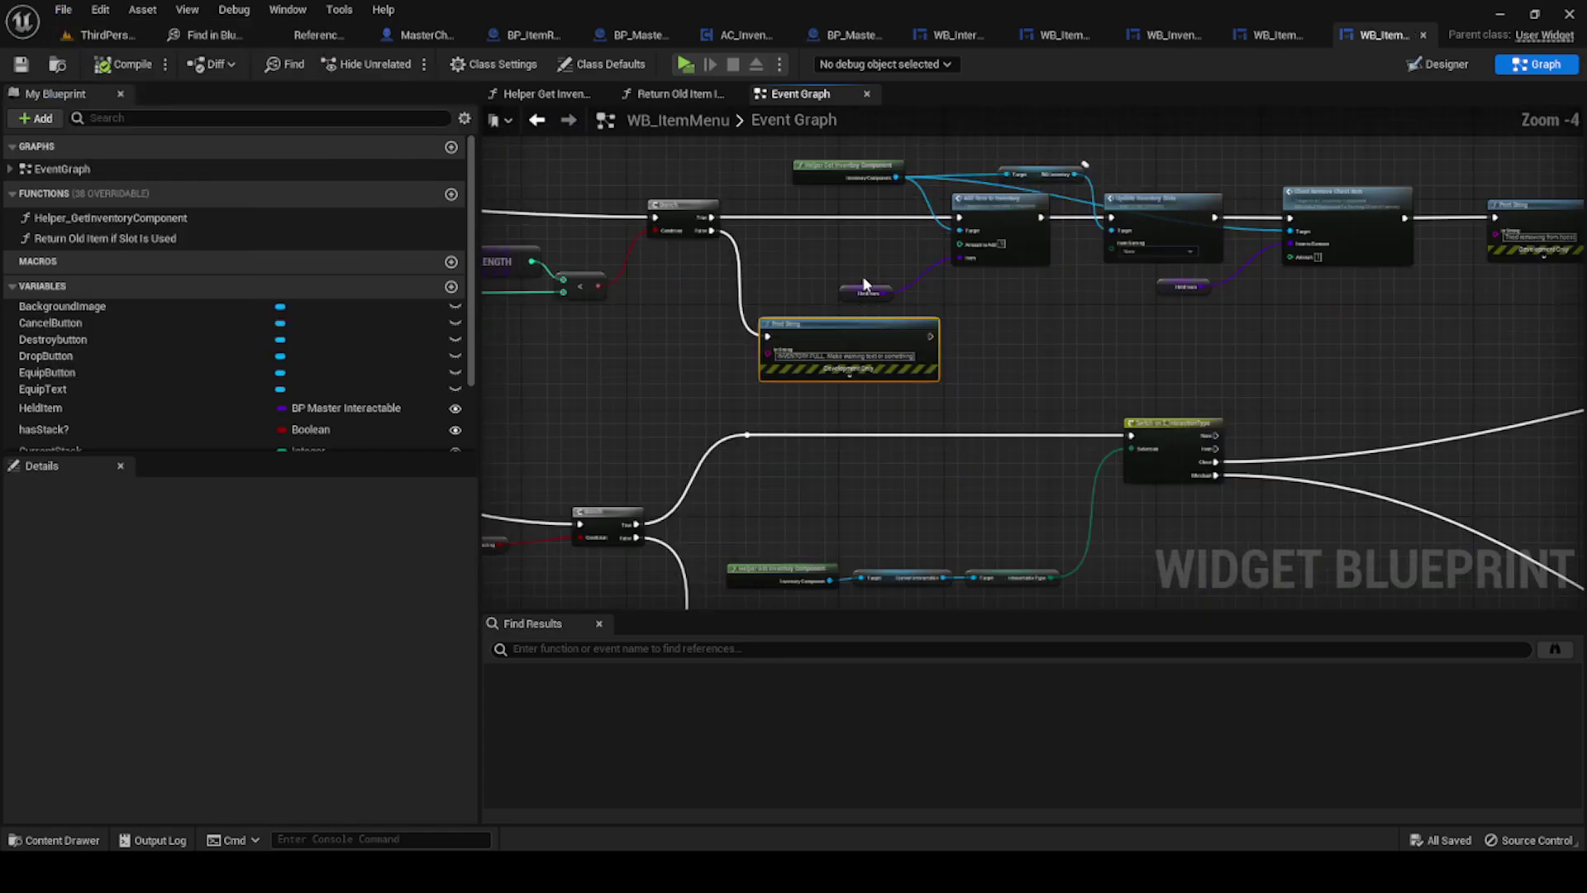
{"action": "left_click_drag", "start_coordinate": [865, 284], "coordinate": [877, 246]}
Step: Play-test with Alt+P, run to the blue chest and open it, then return to the ThirdPerson map
{"action": "key", "text": "alt+p"}
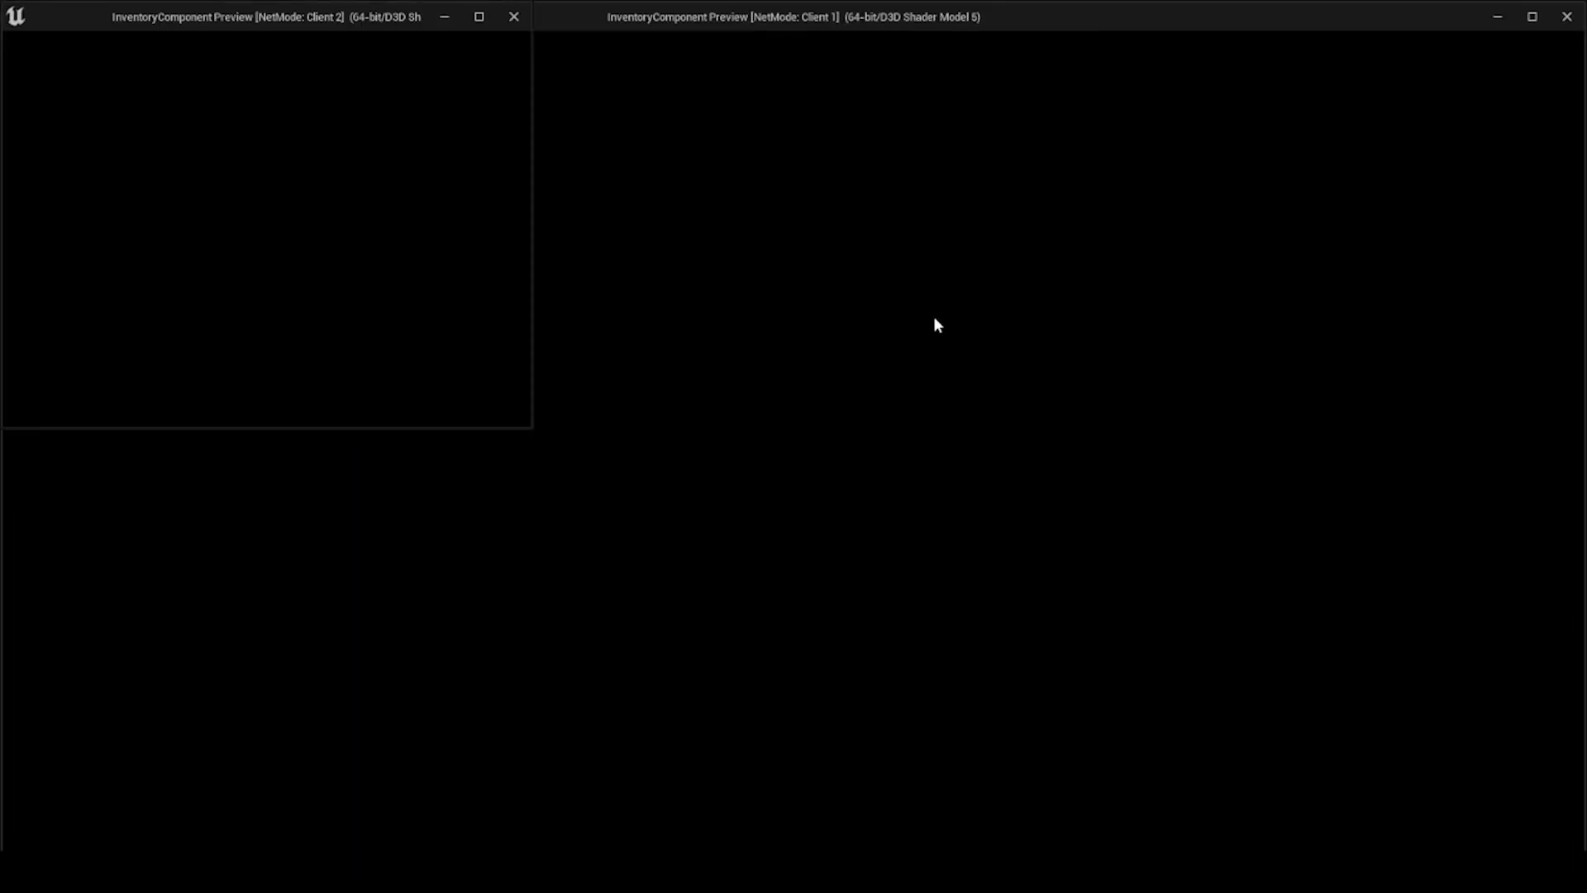
{"action": "key", "text": "w"}
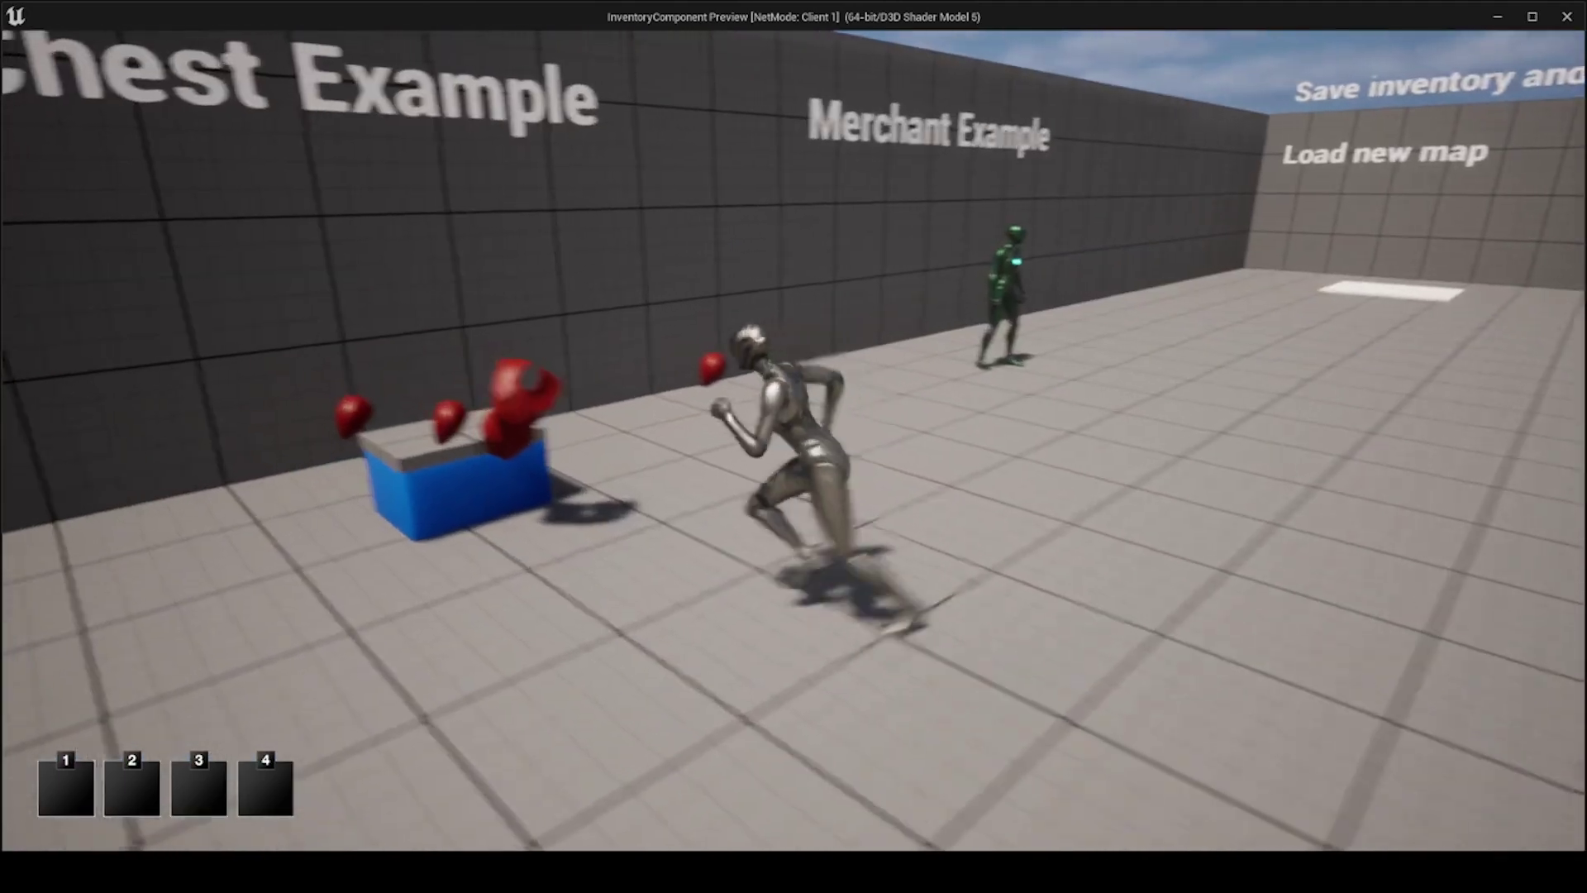
{"action": "key", "text": "w"}
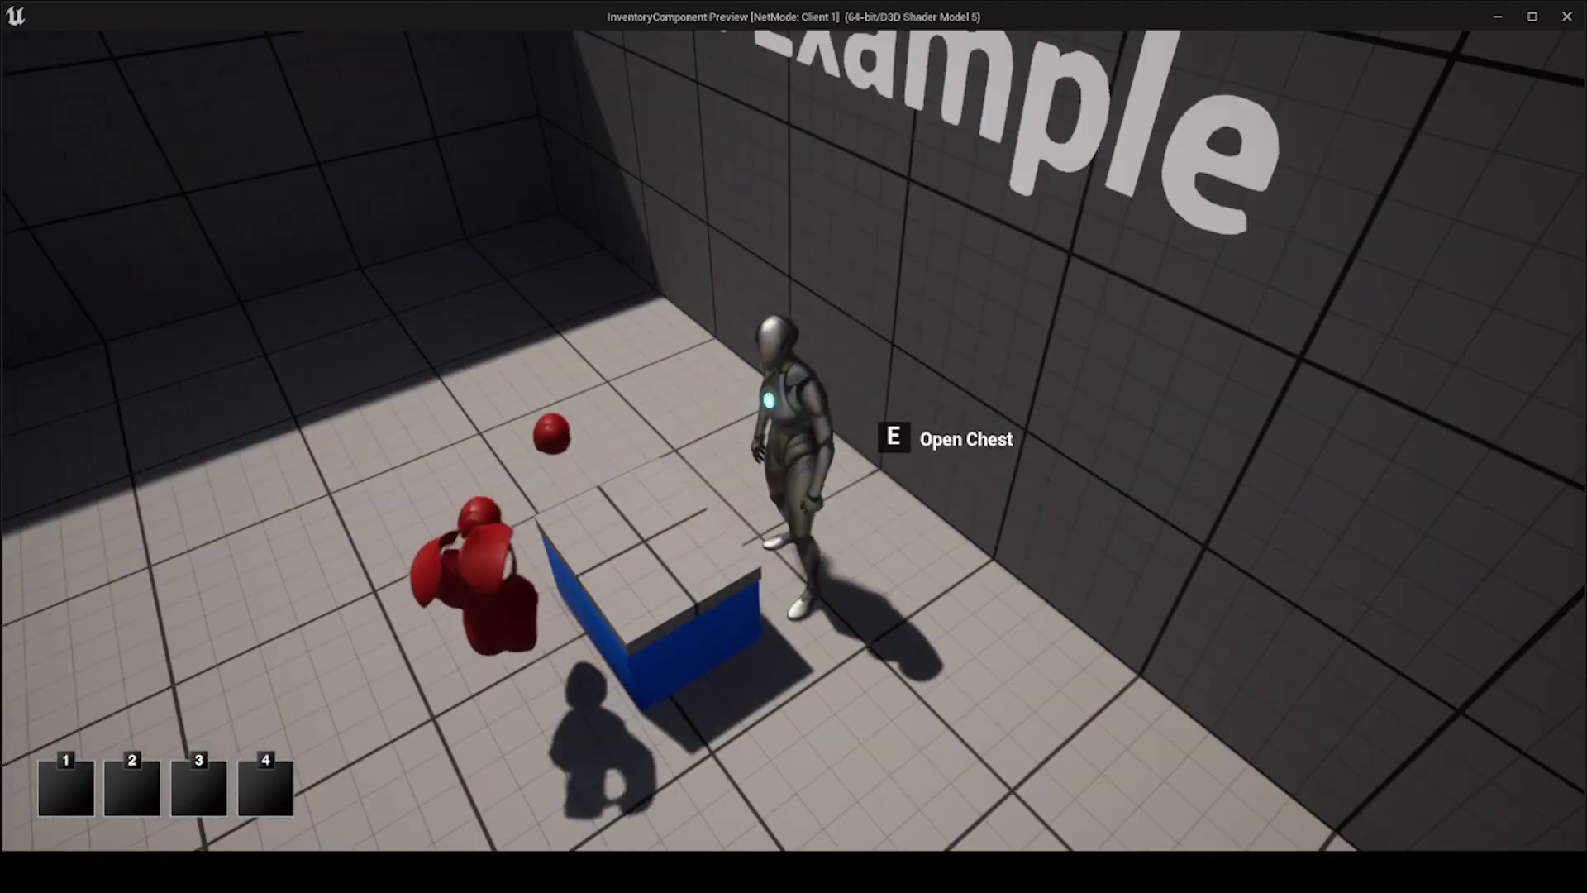
{"action": "key", "text": "e"}
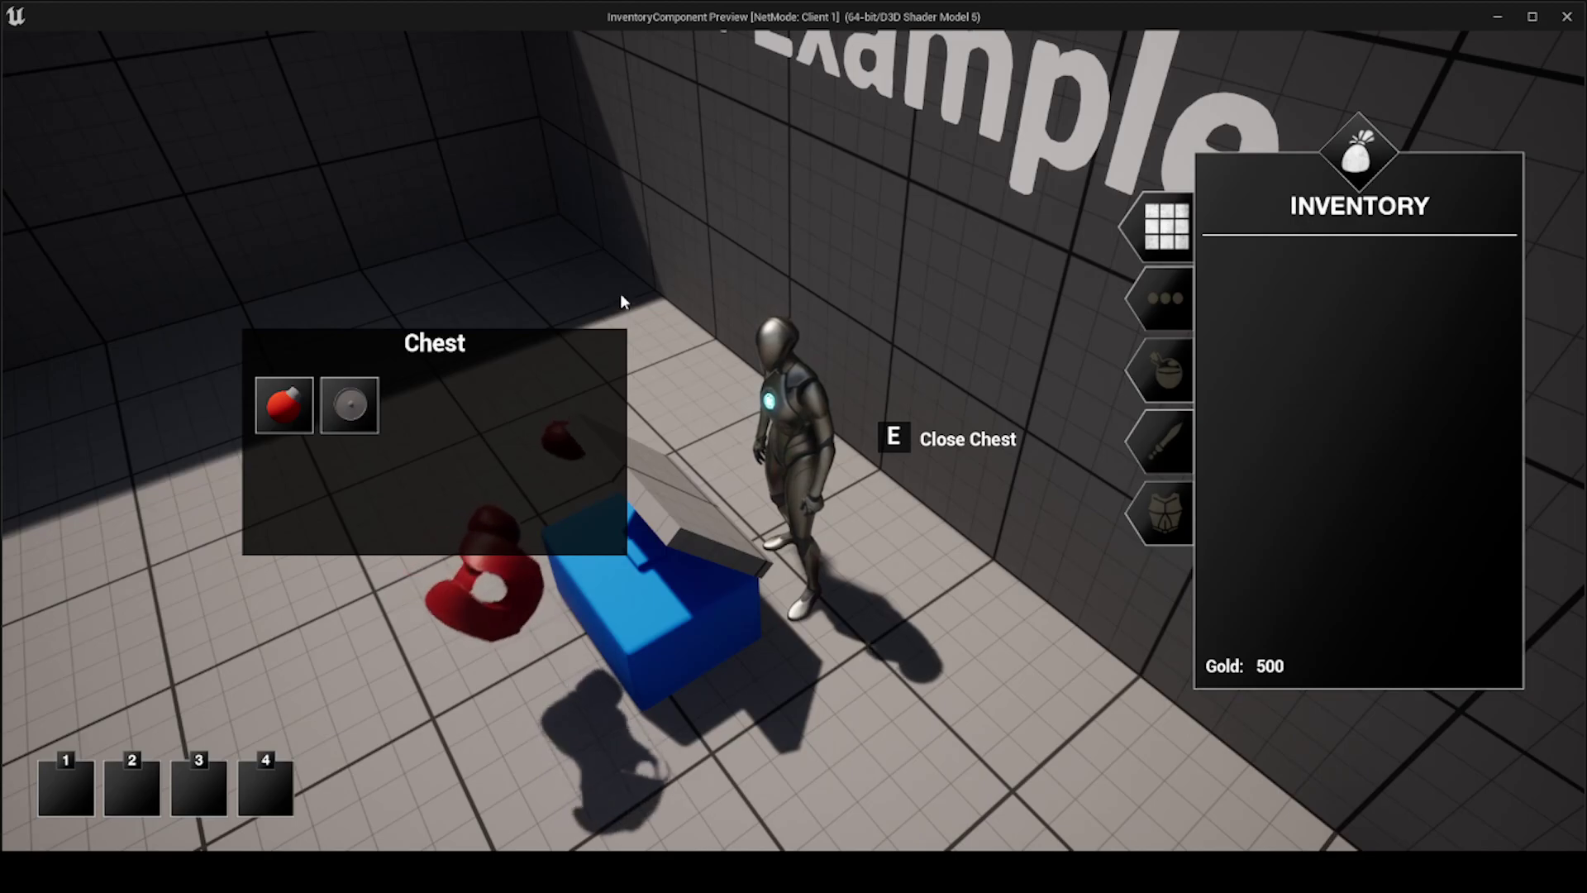
{"action": "key", "text": "Escape"}
{"action": "left_click", "coordinate": [116, 35]}
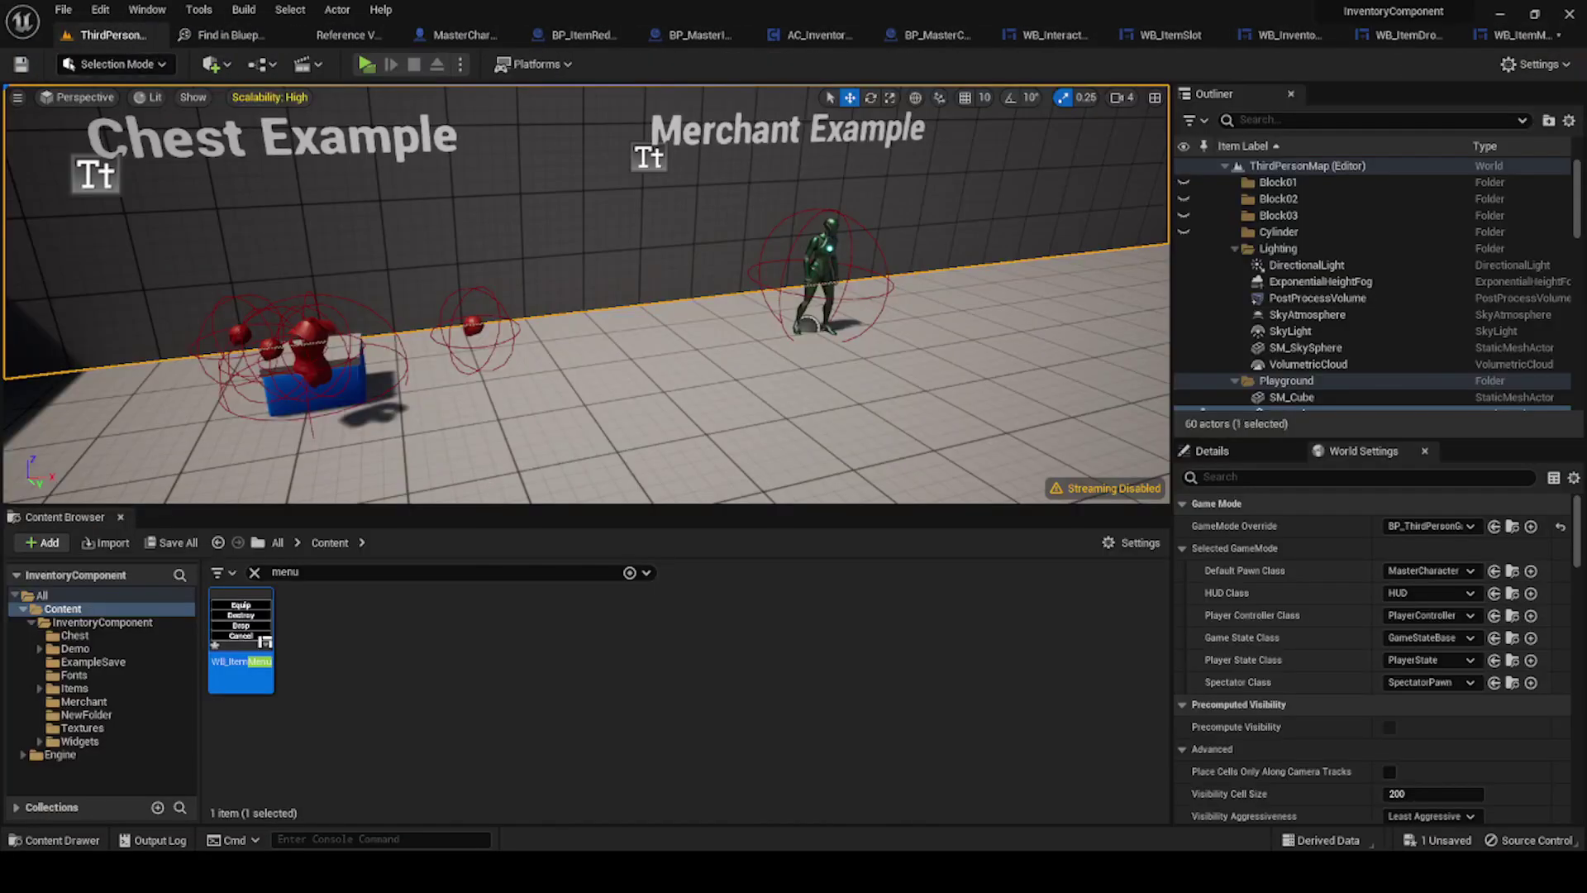
Step: Open BP_MasterChest from the chest actor and add an Integer variable MaxItems
{"action": "right_click", "coordinate": [354, 385]}
{"action": "left_click", "coordinate": [409, 411]}
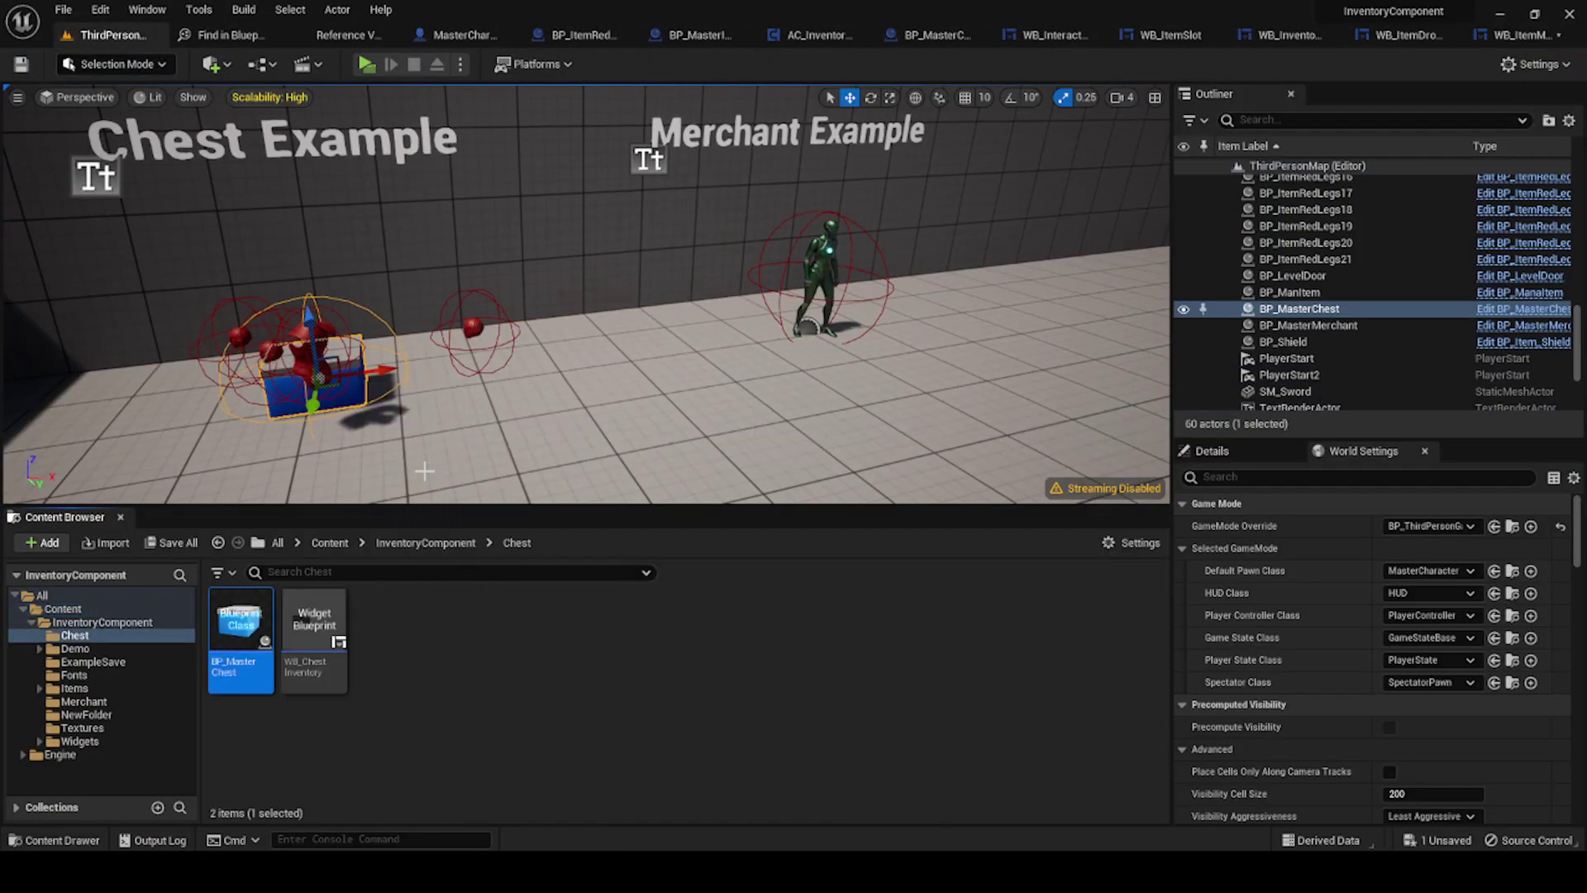
{"action": "double_click", "coordinate": [230, 655]}
{"action": "left_click", "coordinate": [325, 515]}
{"action": "type", "text": "MaxItems"}
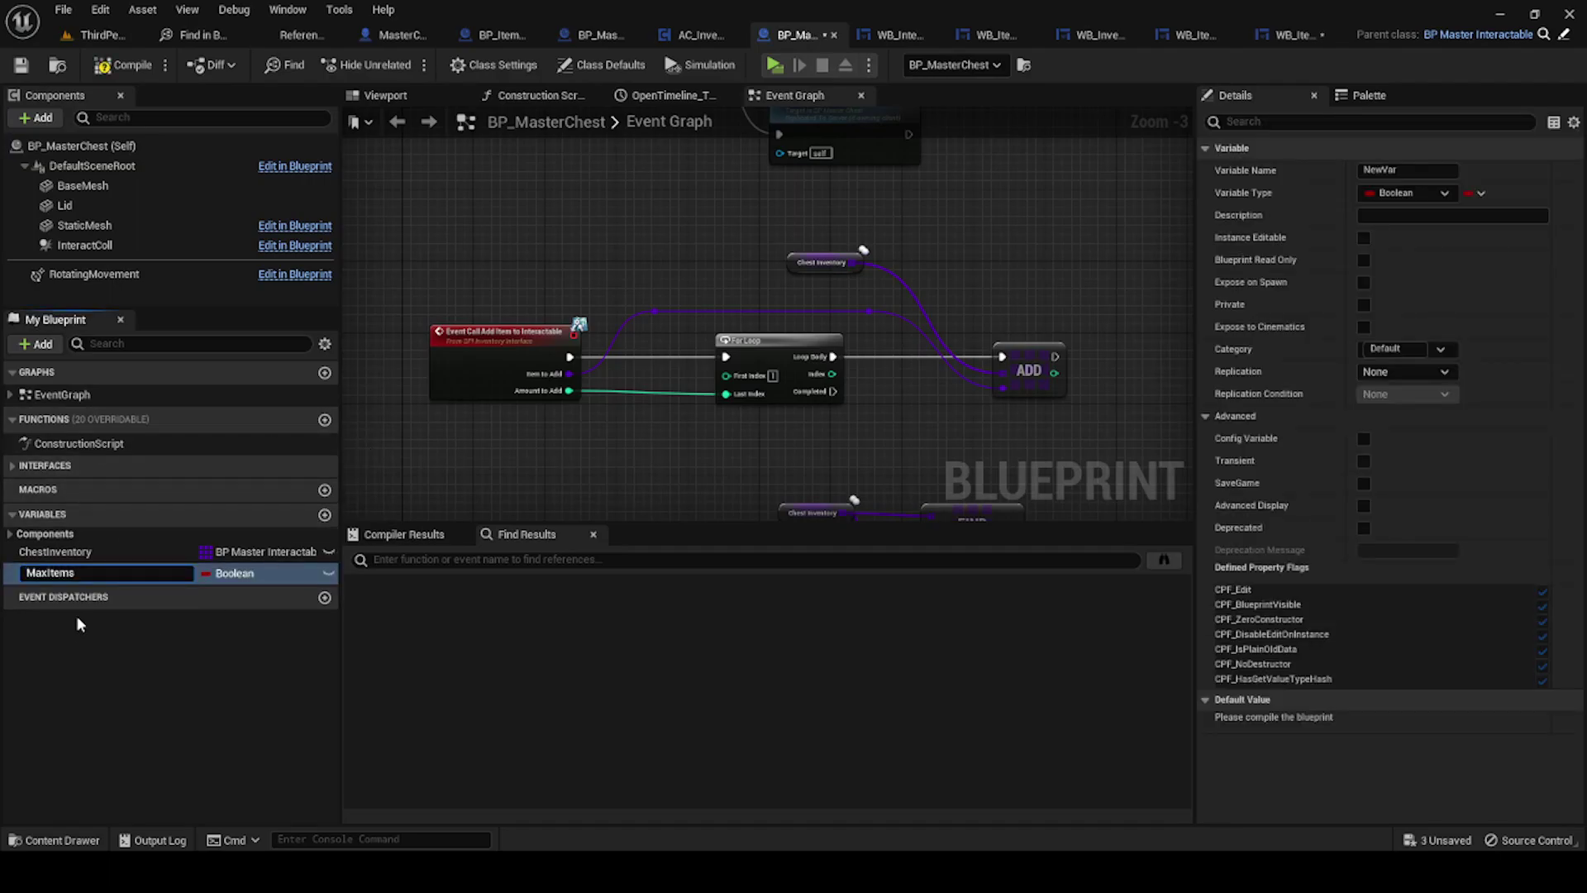
{"action": "key", "text": "Return"}
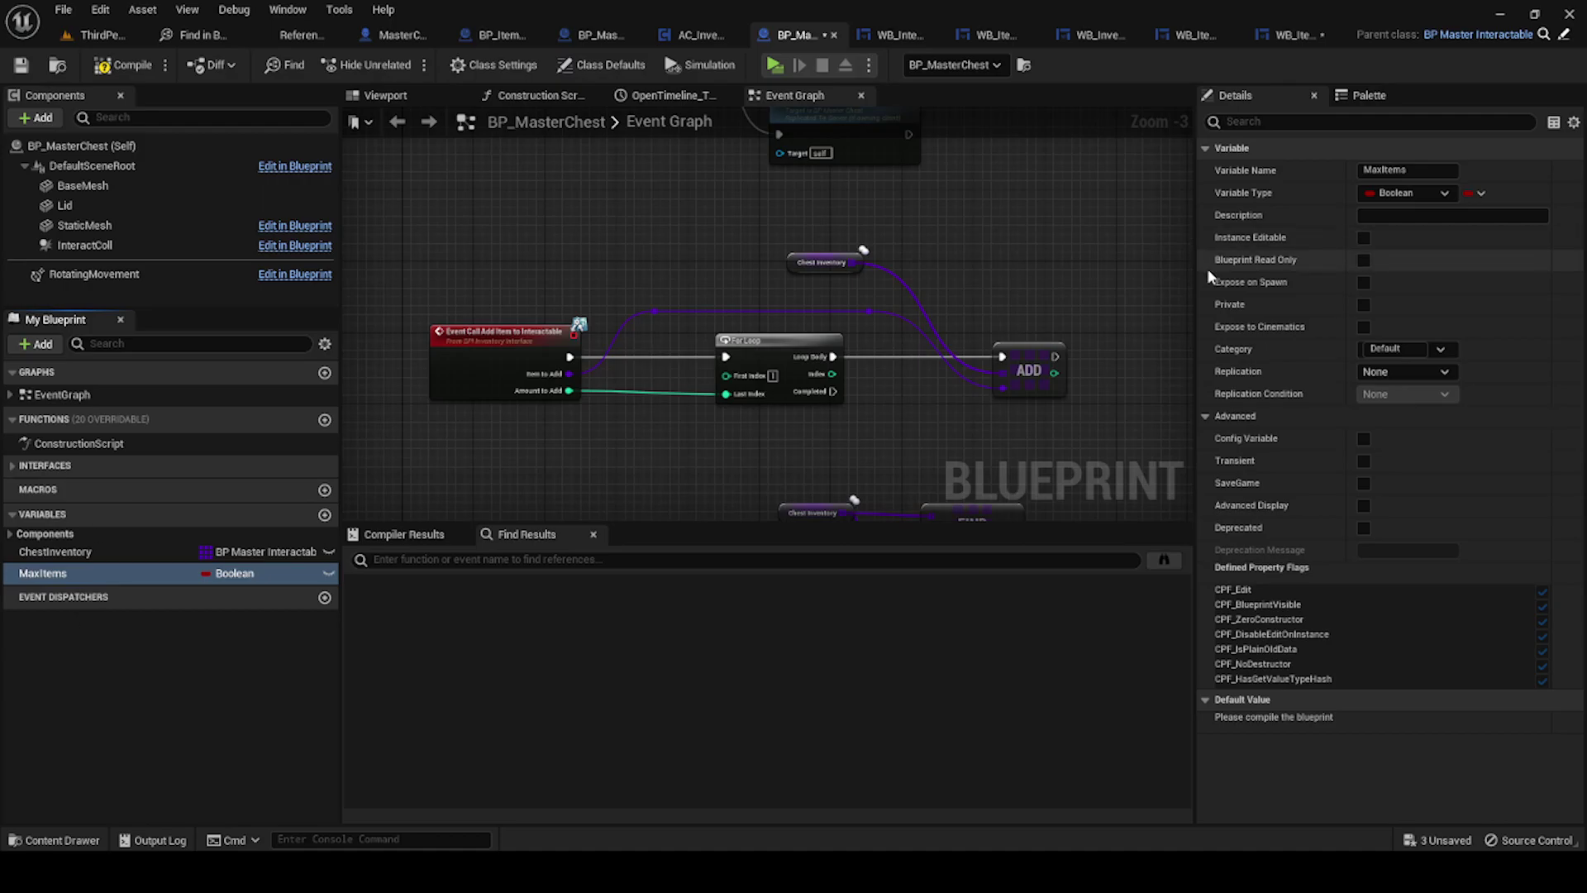
{"action": "left_click", "coordinate": [1428, 195]}
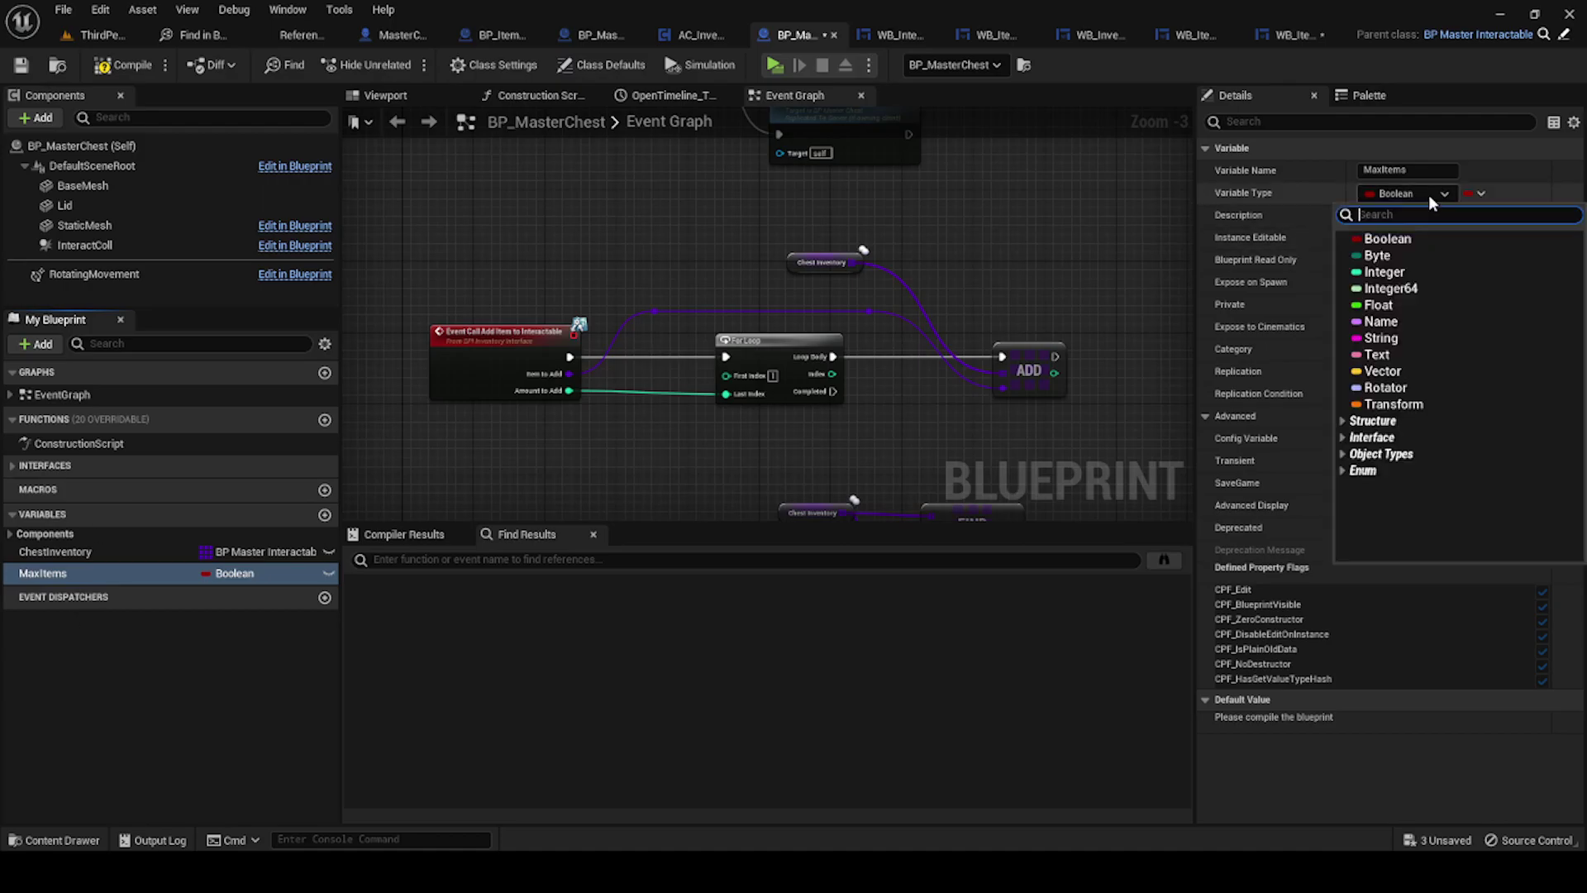
{"action": "left_click", "coordinate": [1397, 273]}
Step: Compile and save BP_MasterChest, then return to the ThirdPerson map
{"action": "left_click", "coordinate": [118, 66]}
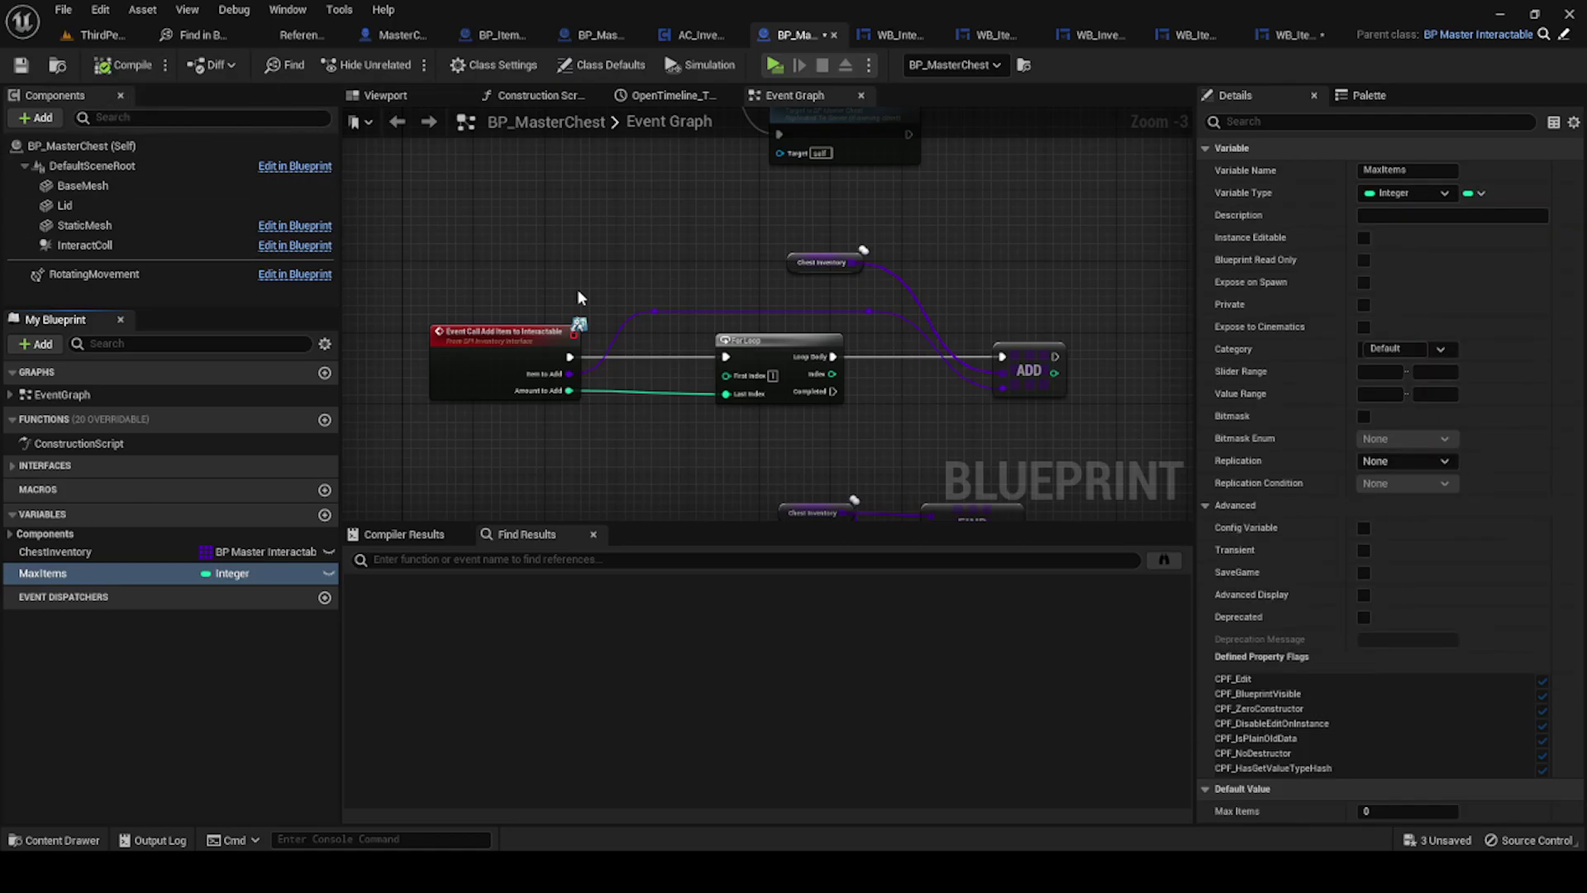
{"action": "scroll", "coordinate": [576, 289], "scroll_direction": "down", "scroll_amount": 1}
{"action": "right_click_drag", "start_coordinate": [593, 274], "coordinate": [593, 142]}
{"action": "left_click", "coordinate": [62, 9]}
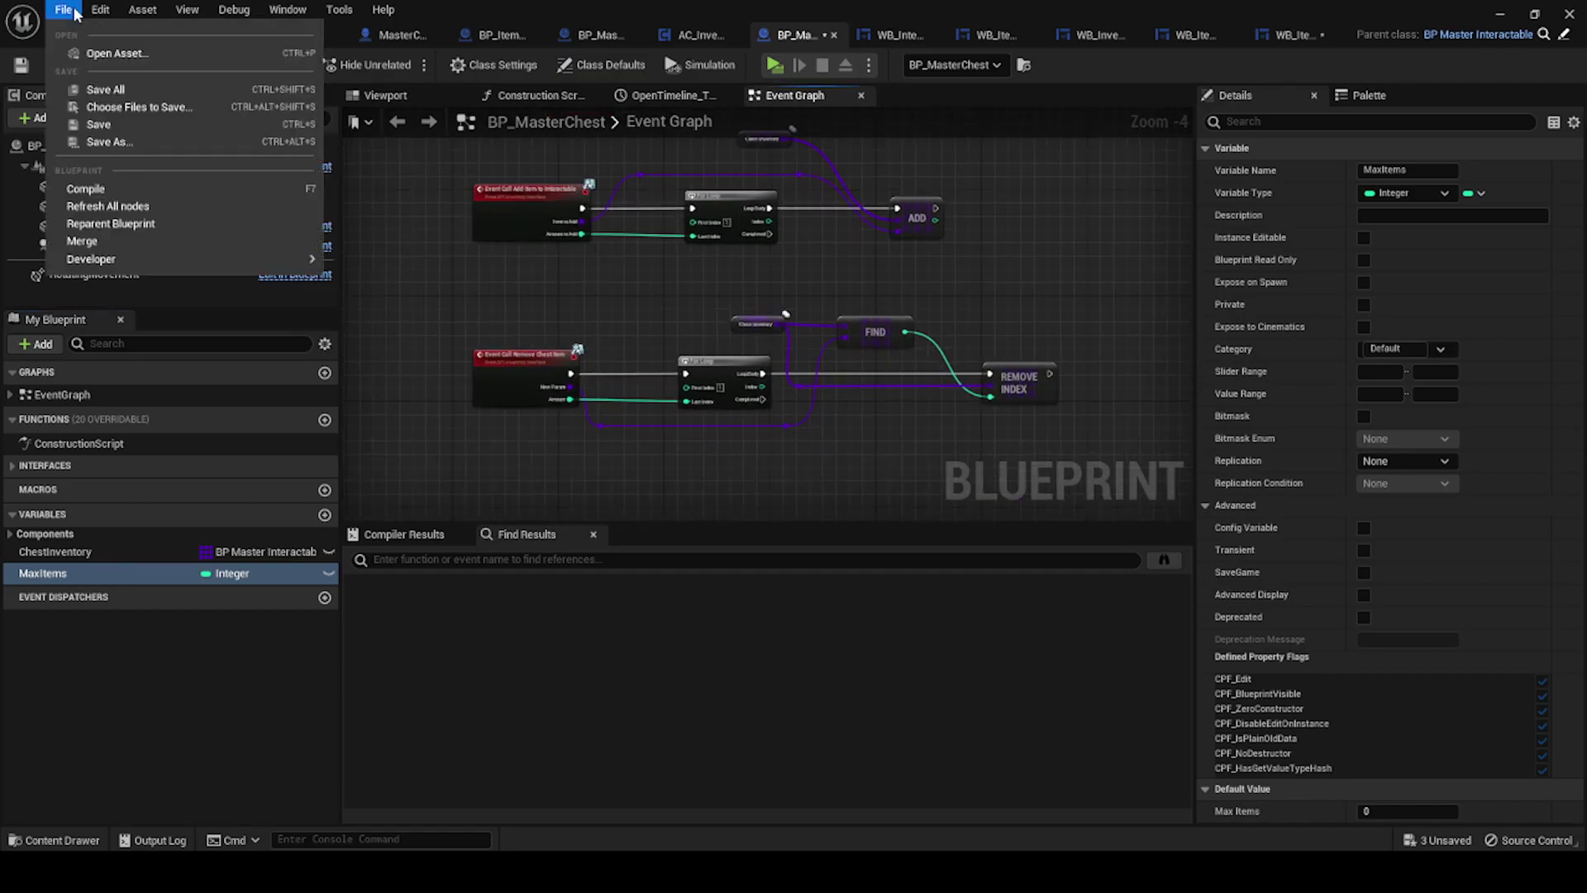
{"action": "left_click", "coordinate": [91, 89]}
{"action": "mouse_move", "coordinate": [597, 268]}
{"action": "right_mouse_down"}
{"action": "mouse_move", "coordinate": [578, 340]}
{"action": "mouse_move", "coordinate": [592, 360]}
{"action": "right_mouse_up"}
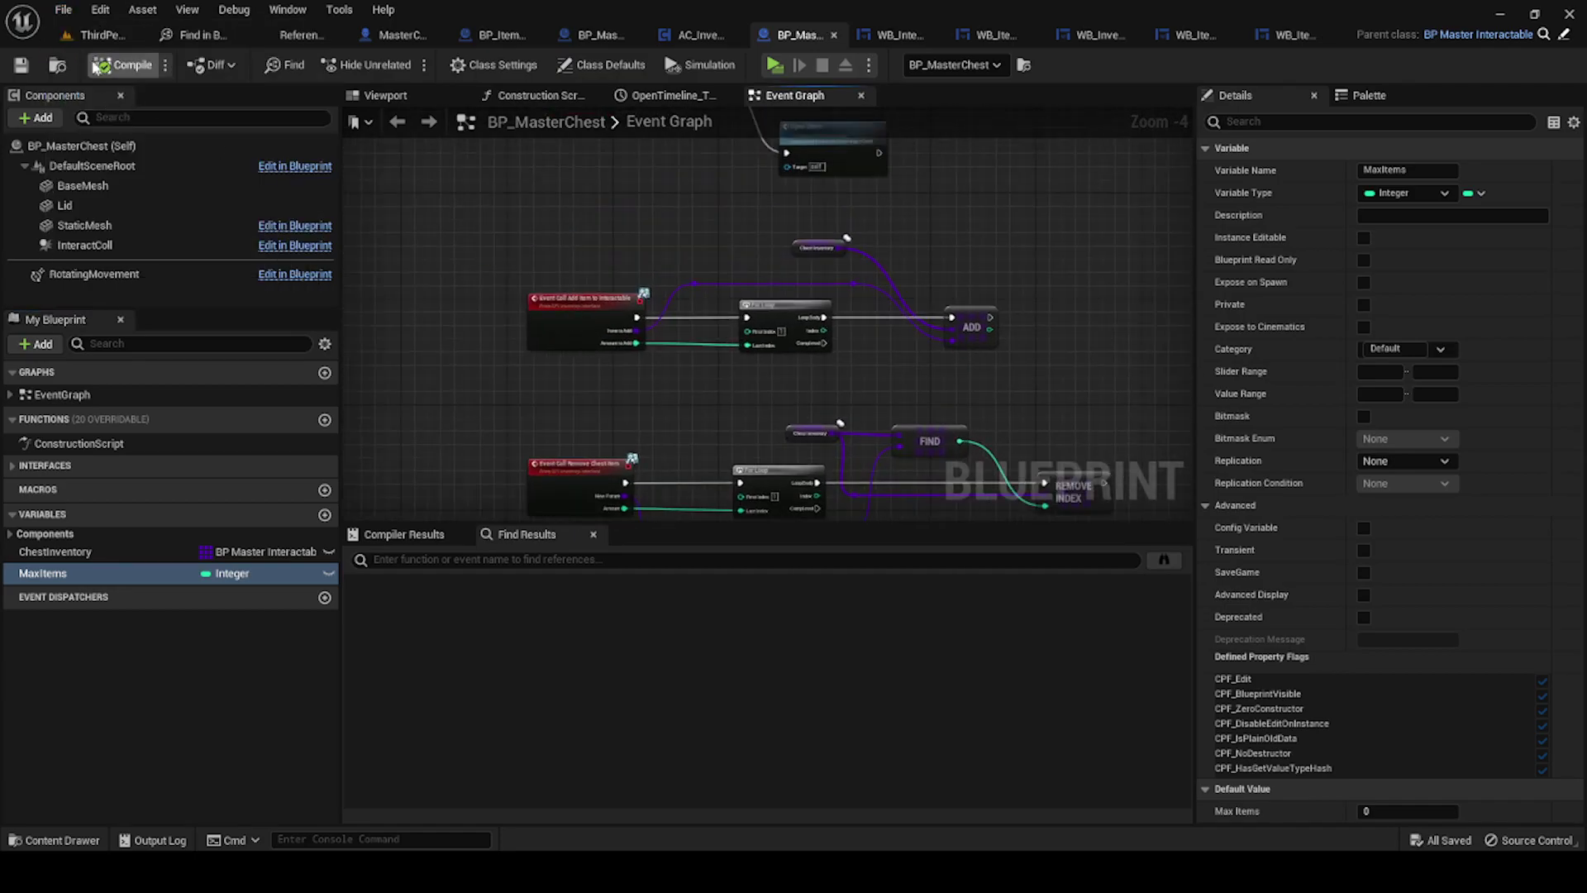
{"action": "left_click", "coordinate": [63, 9]}
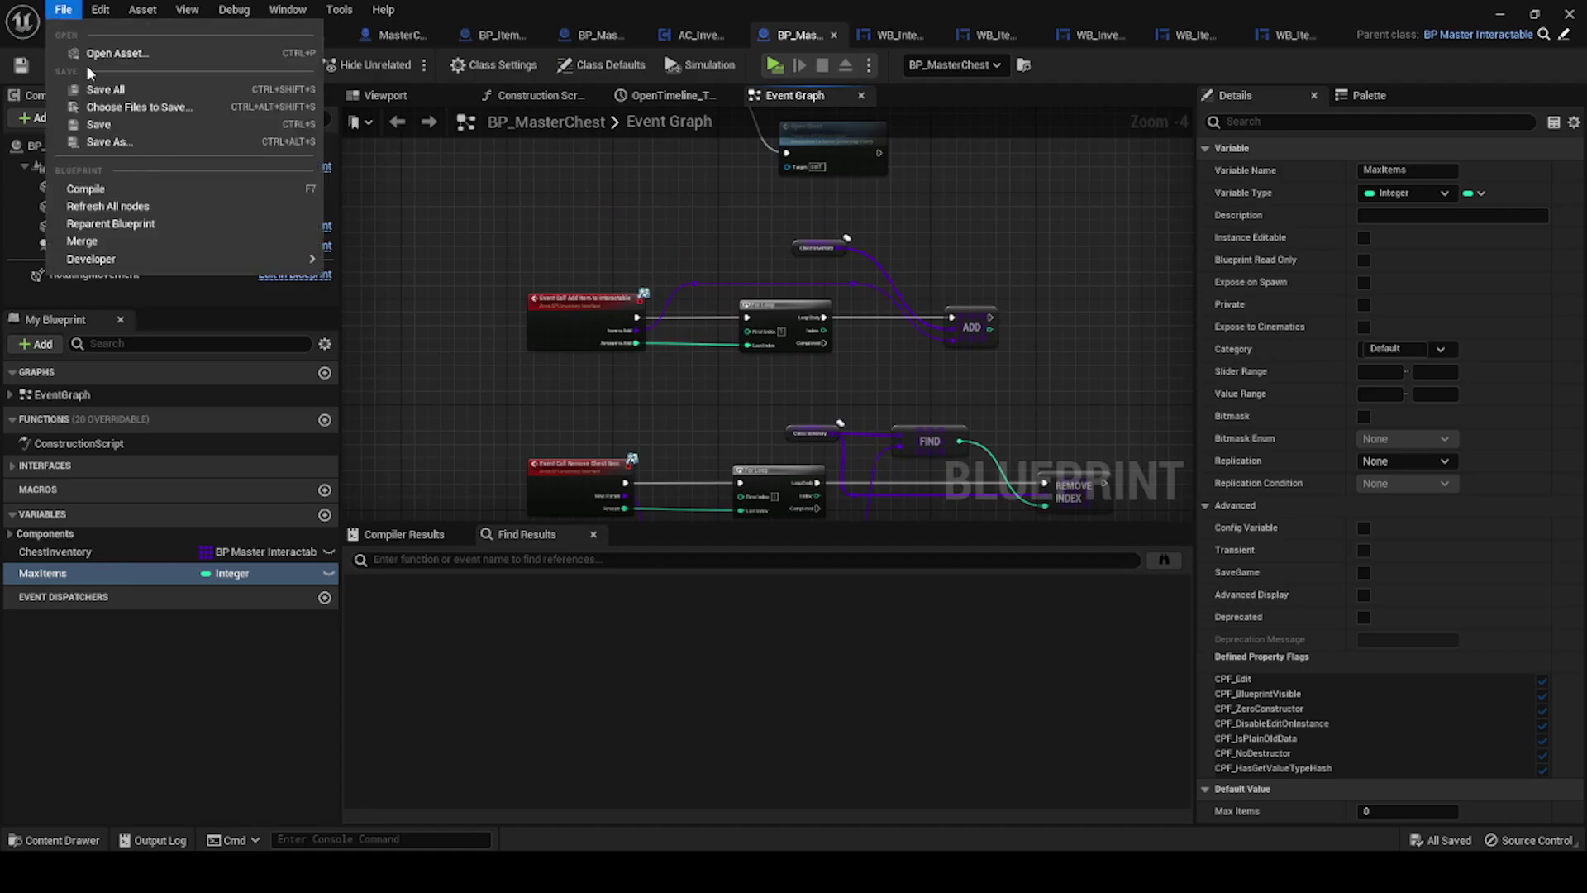
{"action": "left_click", "coordinate": [101, 89]}
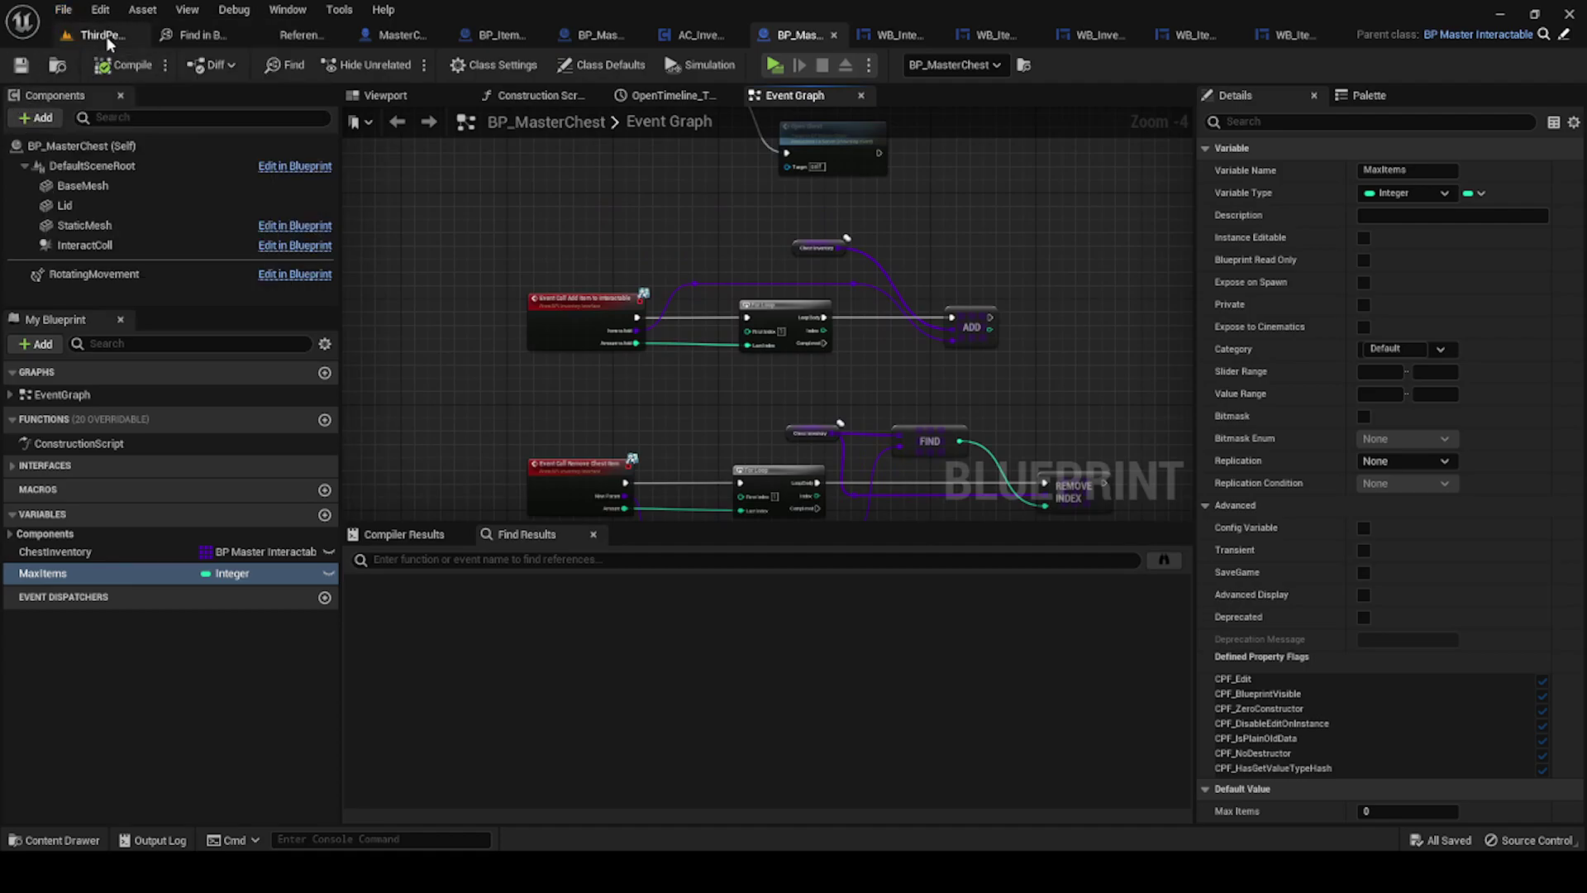
{"action": "left_click", "coordinate": [99, 34]}
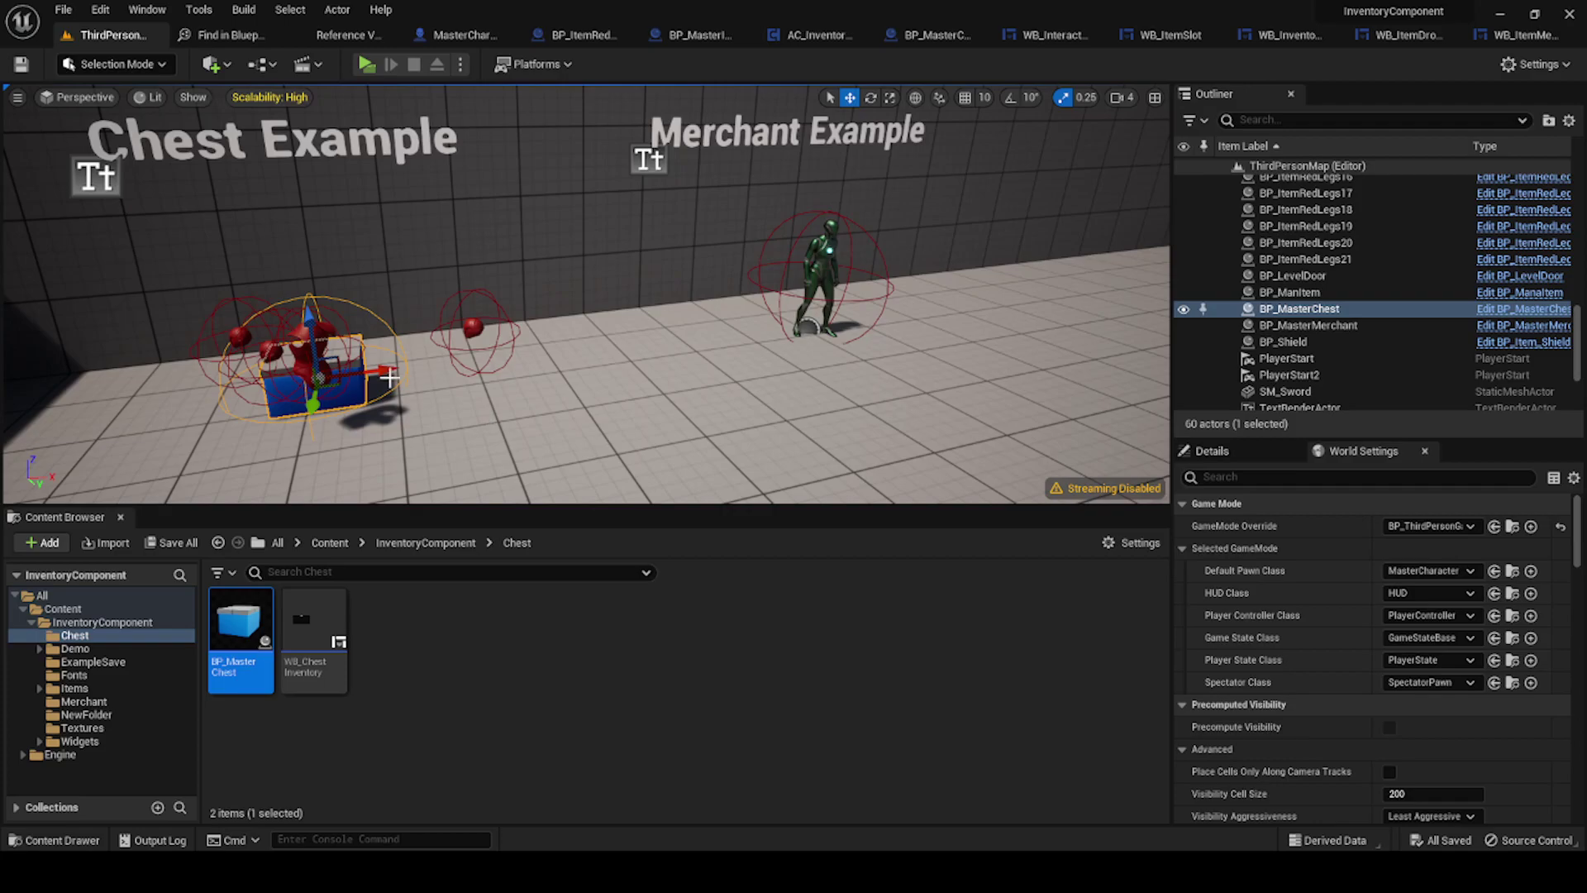
Step: Save all assets and glance over the BP_MasterChest and MasterCharacter blueprints
{"action": "left_click", "coordinate": [73, 12]}
{"action": "left_click", "coordinate": [124, 195]}
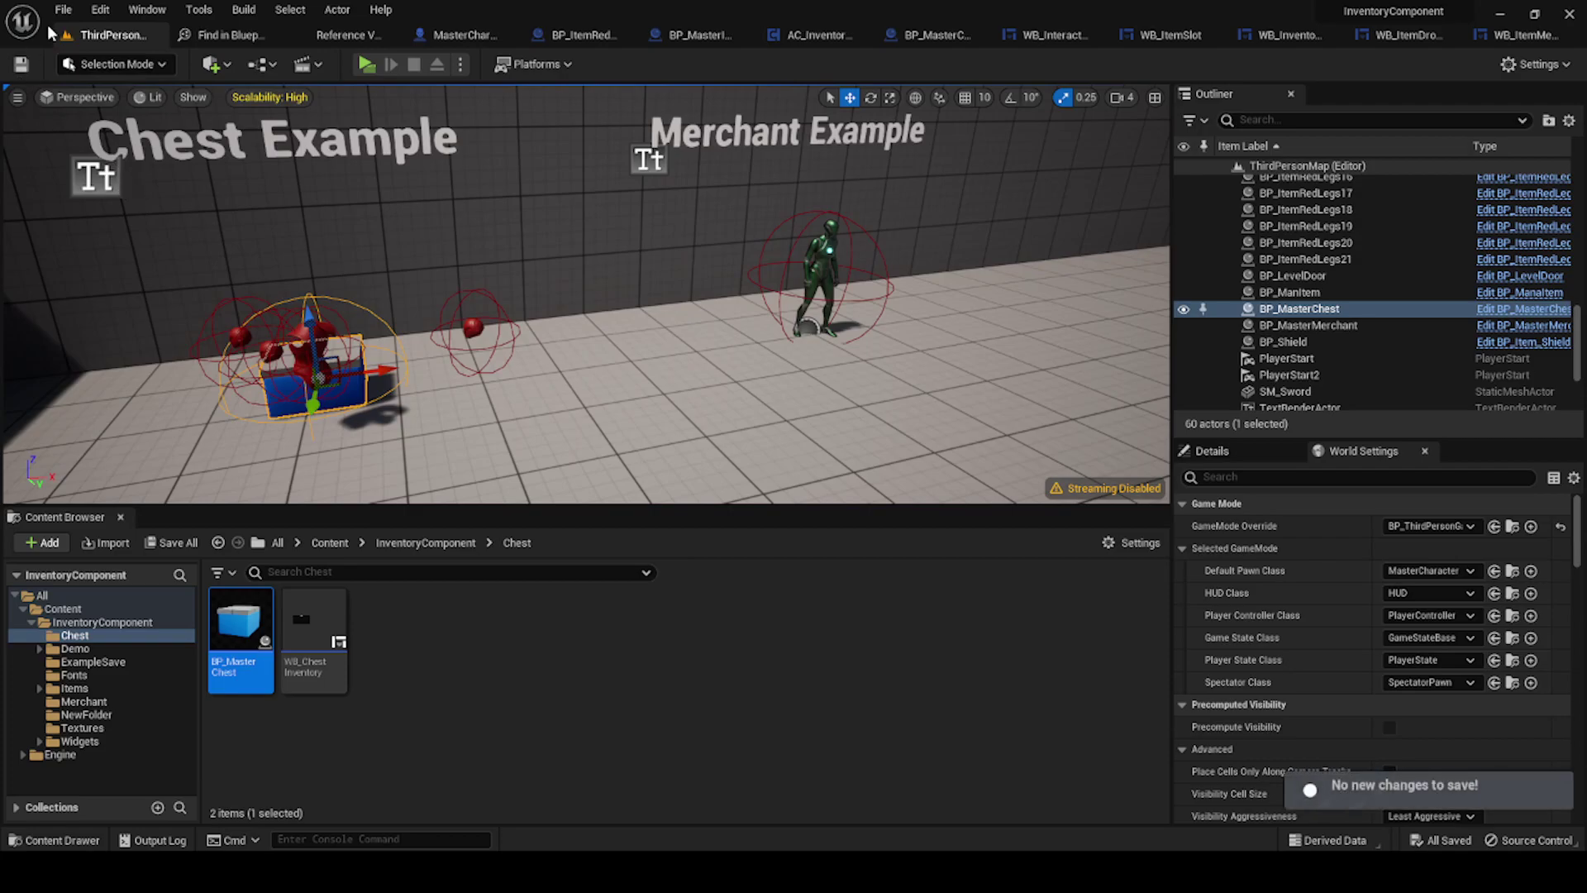
{"action": "left_click", "coordinate": [64, 10]}
{"action": "left_click", "coordinate": [153, 196]}
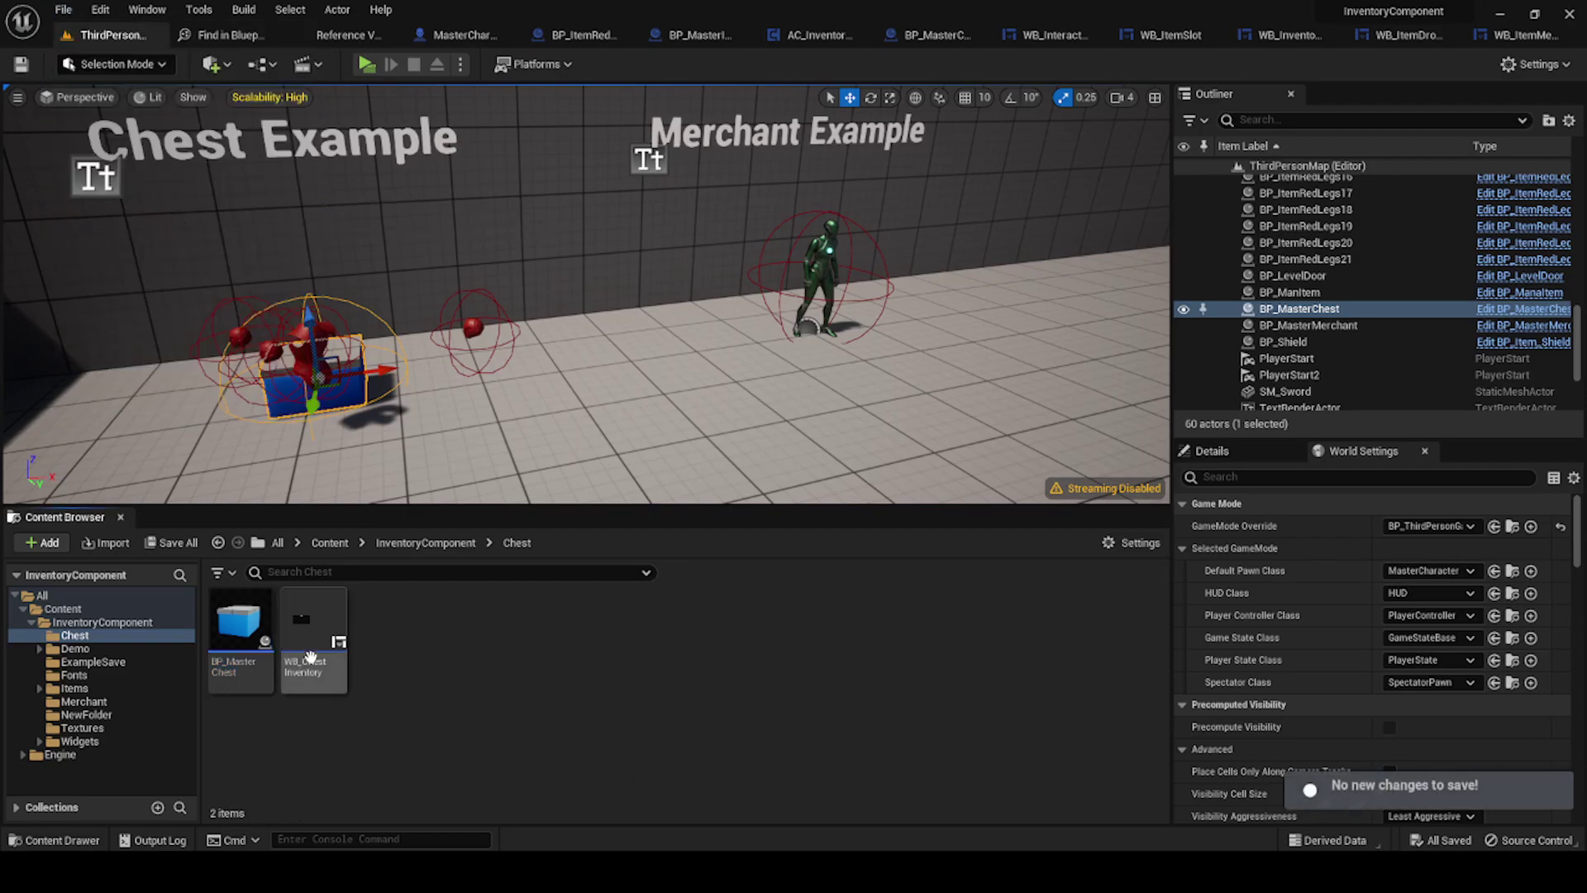
{"action": "double_click", "coordinate": [243, 633]}
{"action": "right_click_drag", "start_coordinate": [777, 368], "coordinate": [607, 274]}
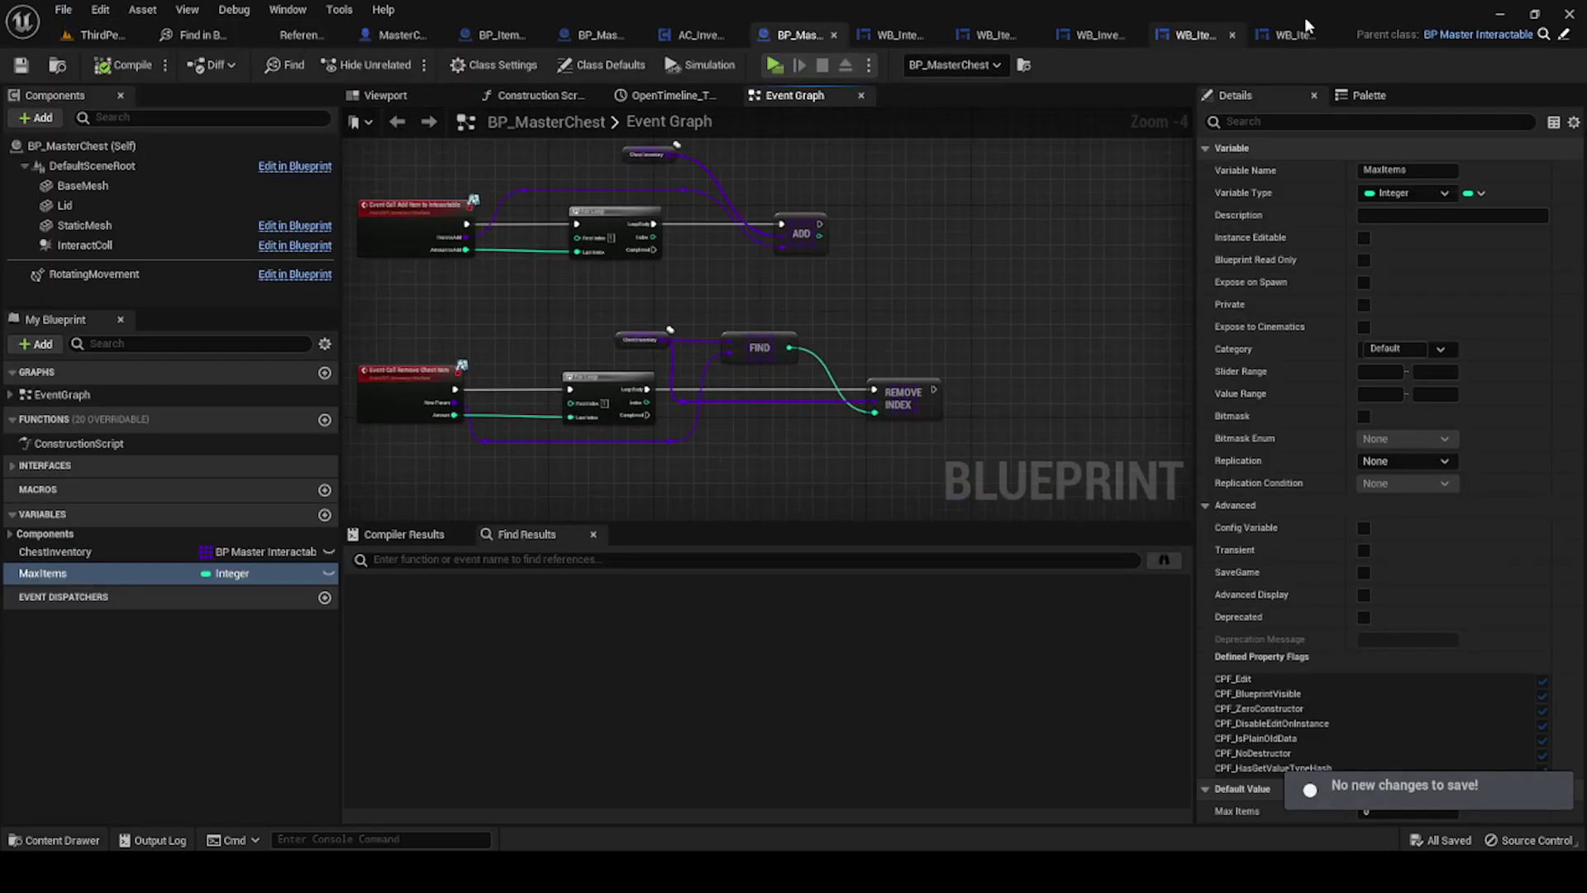
{"action": "left_click", "coordinate": [407, 38]}
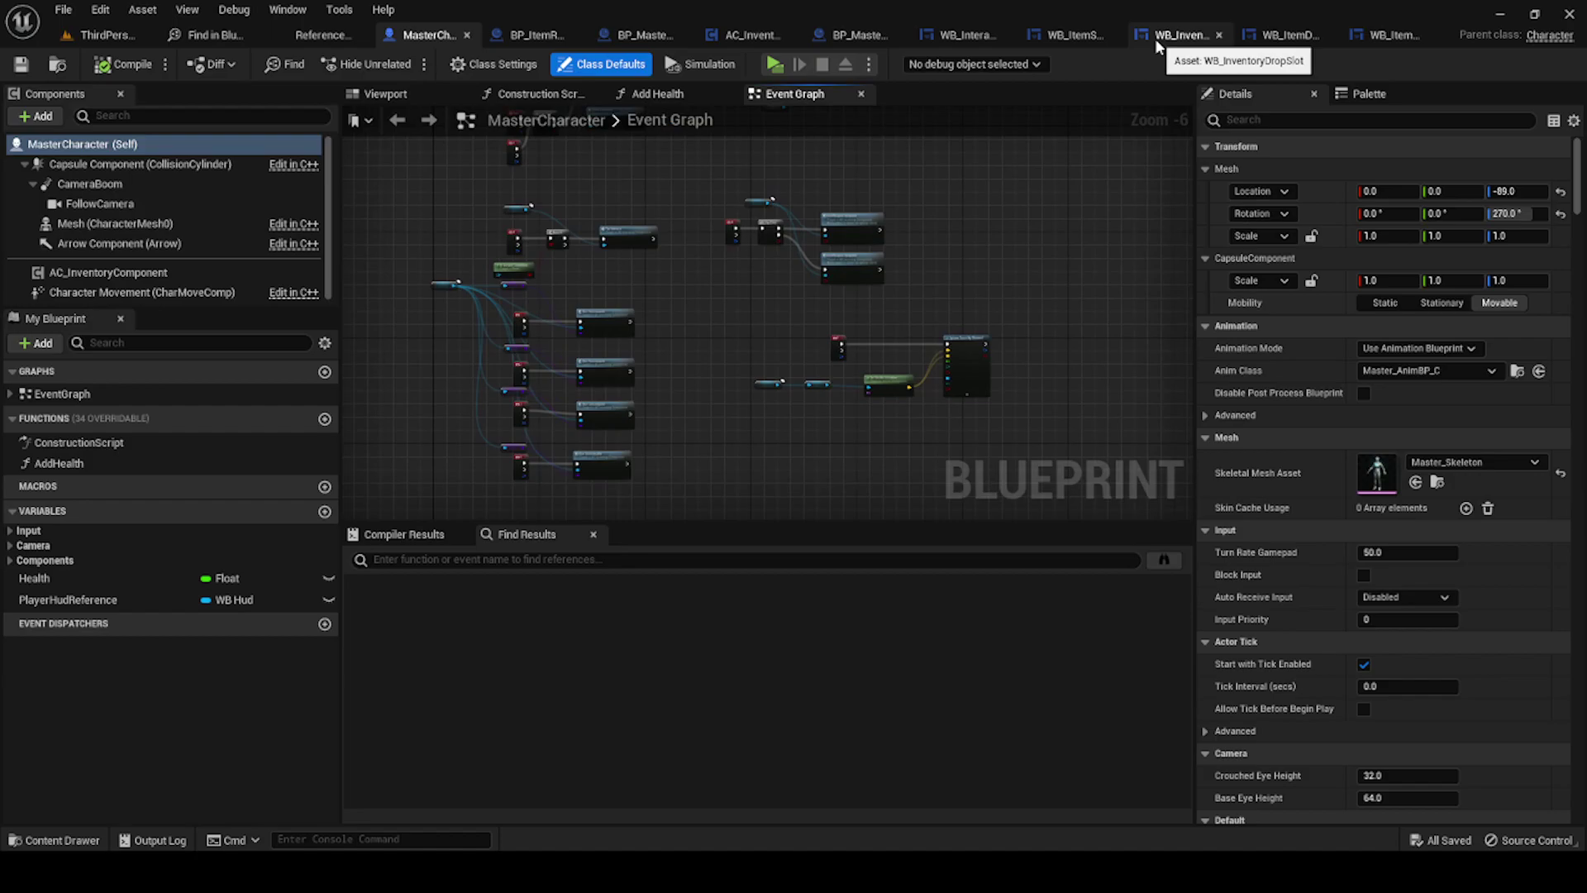
Step: Find WB_ChestInventory in the Content Browser's Chest folder and open it
{"action": "left_click", "coordinate": [104, 34]}
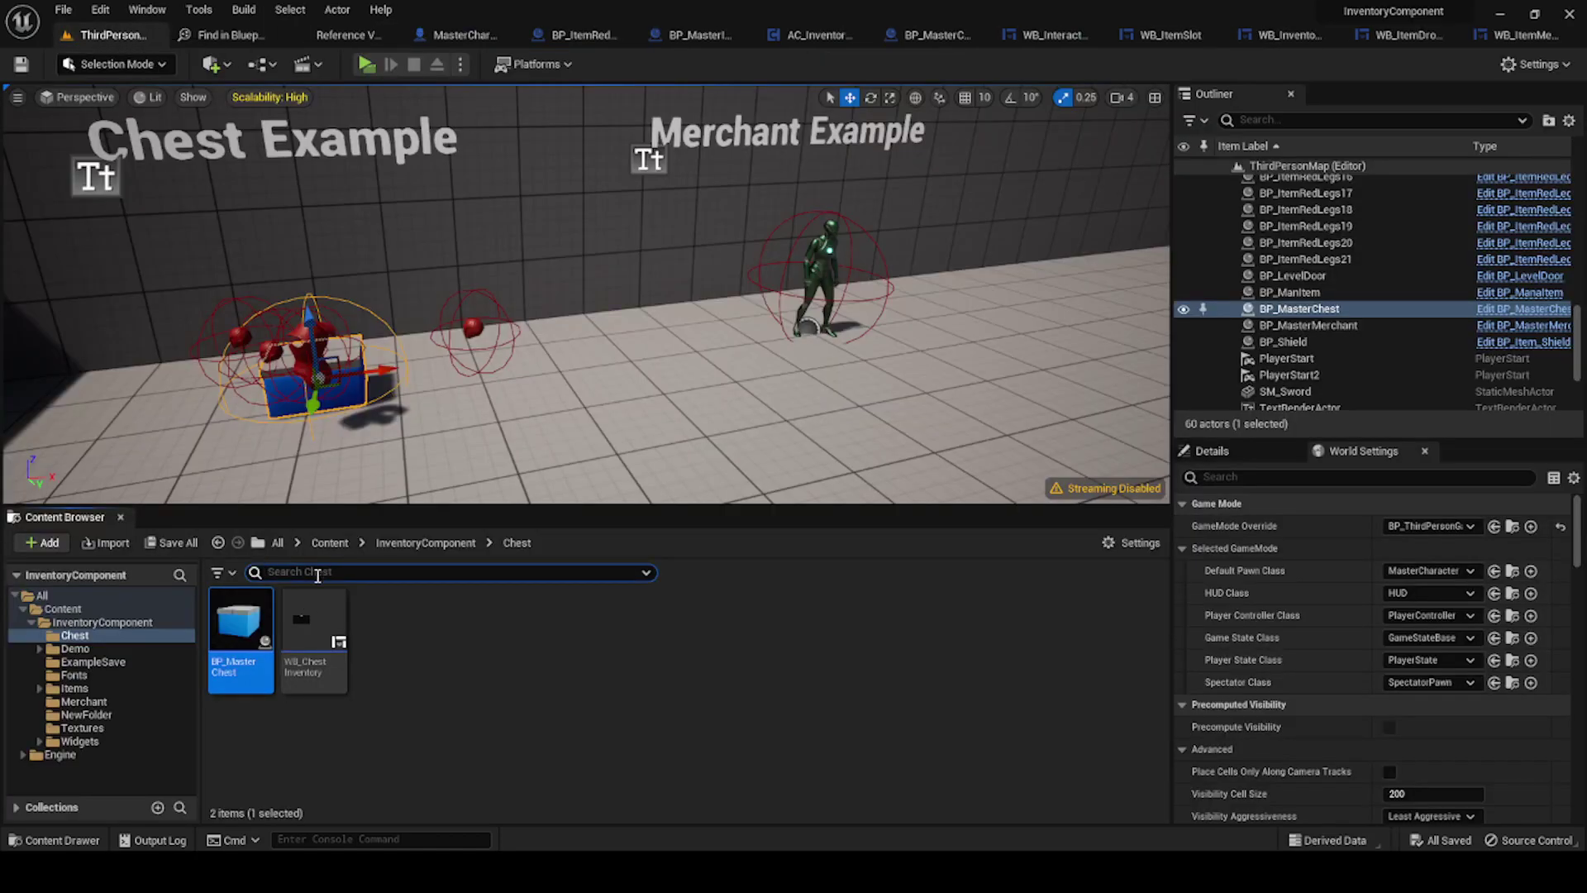
{"action": "type", "text": "drop"}
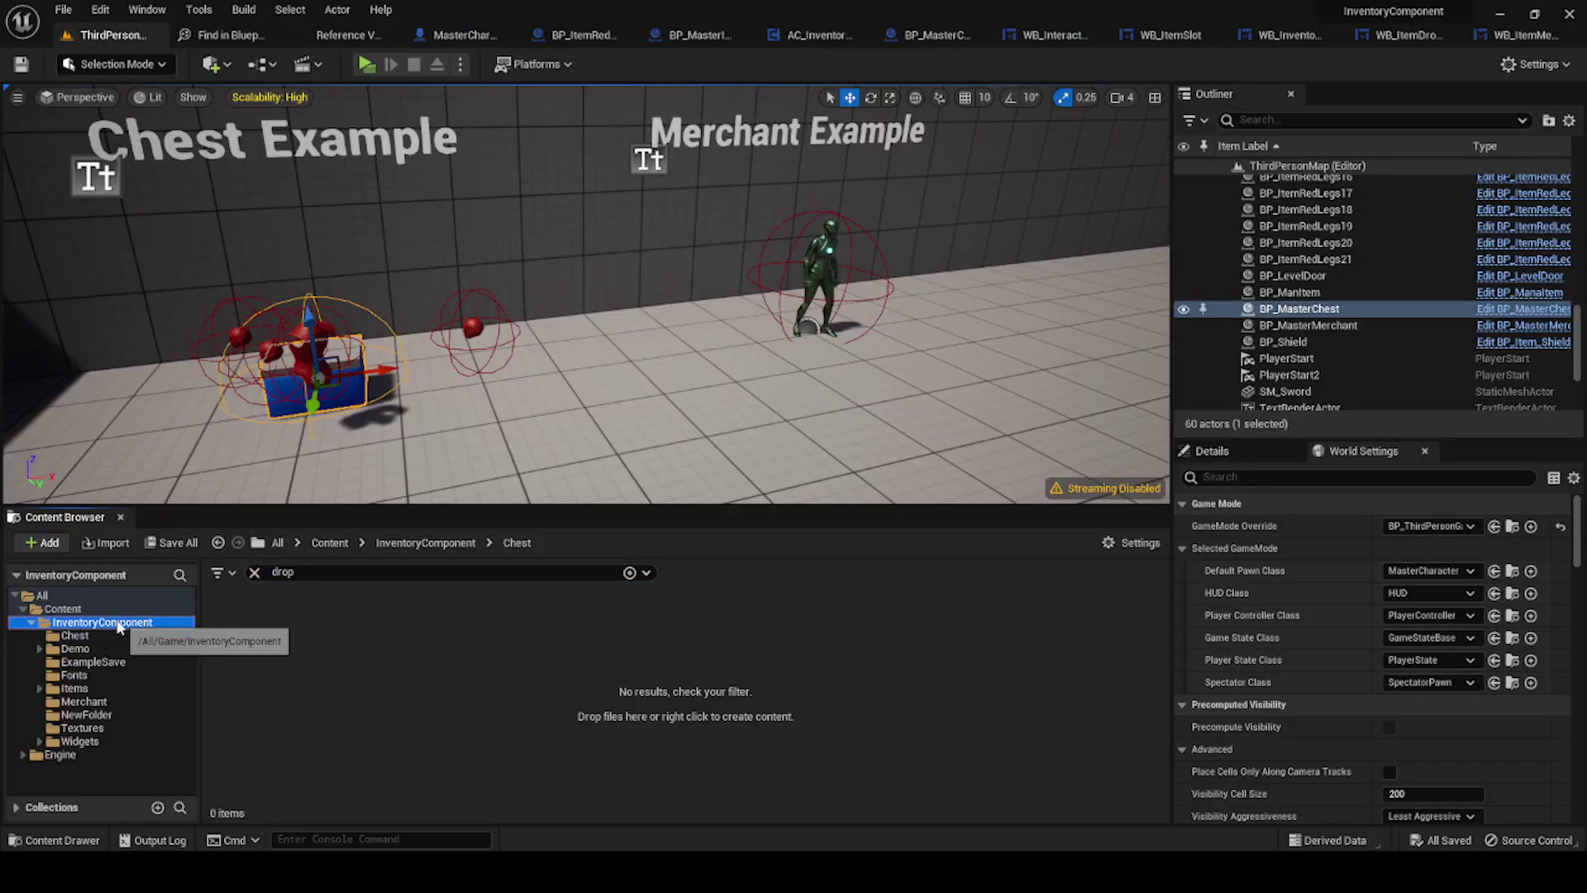
{"action": "left_click", "coordinate": [63, 609]}
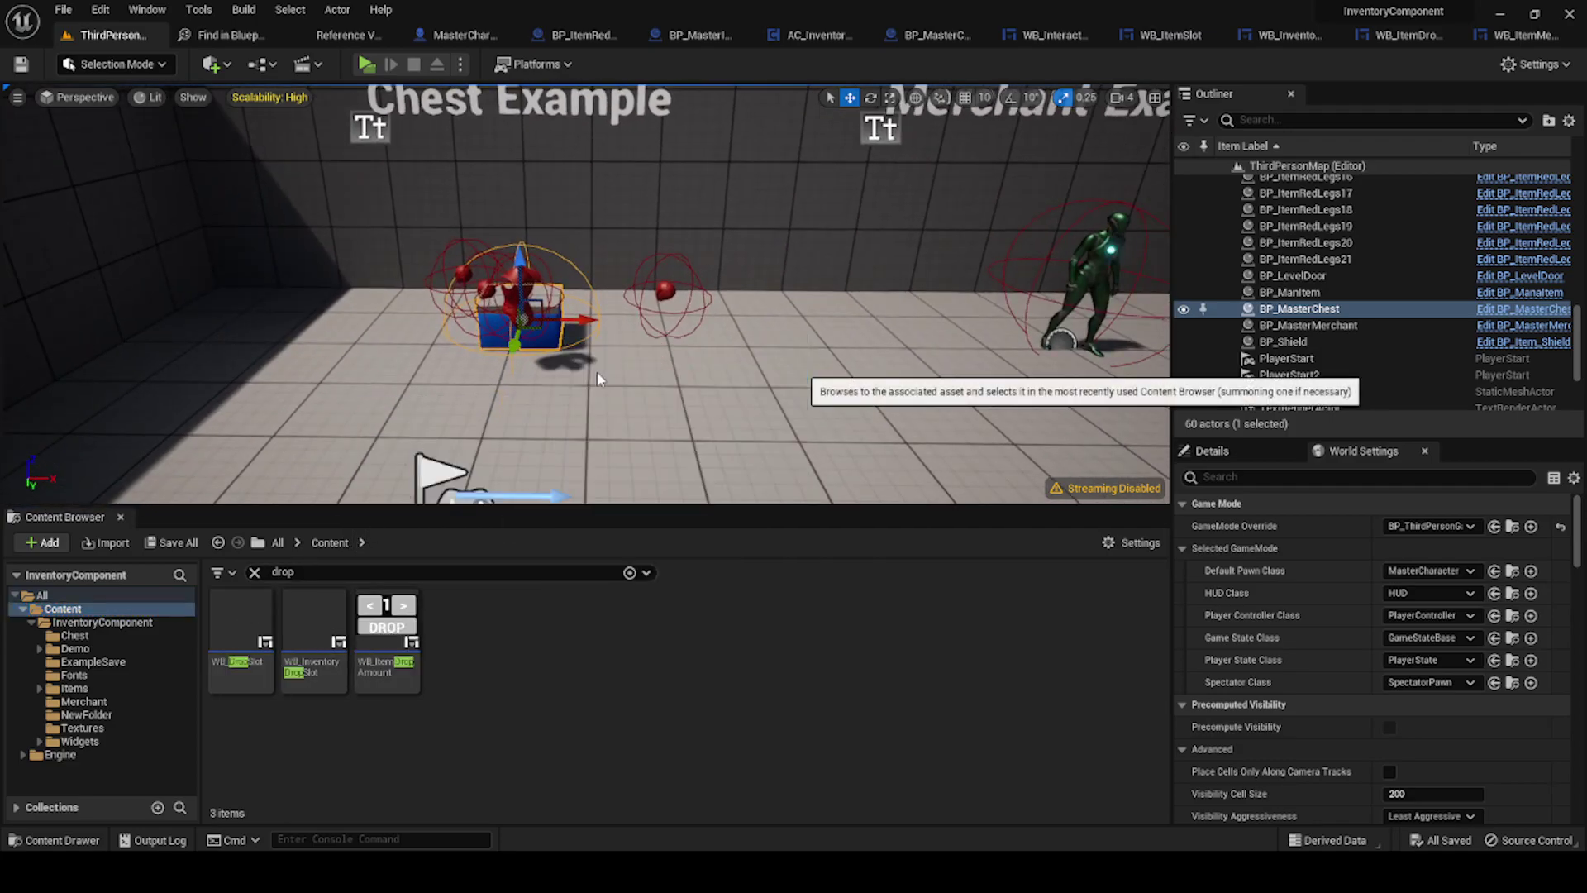
{"action": "key", "text": "ctrl+b"}
{"action": "double_click", "coordinate": [314, 653]}
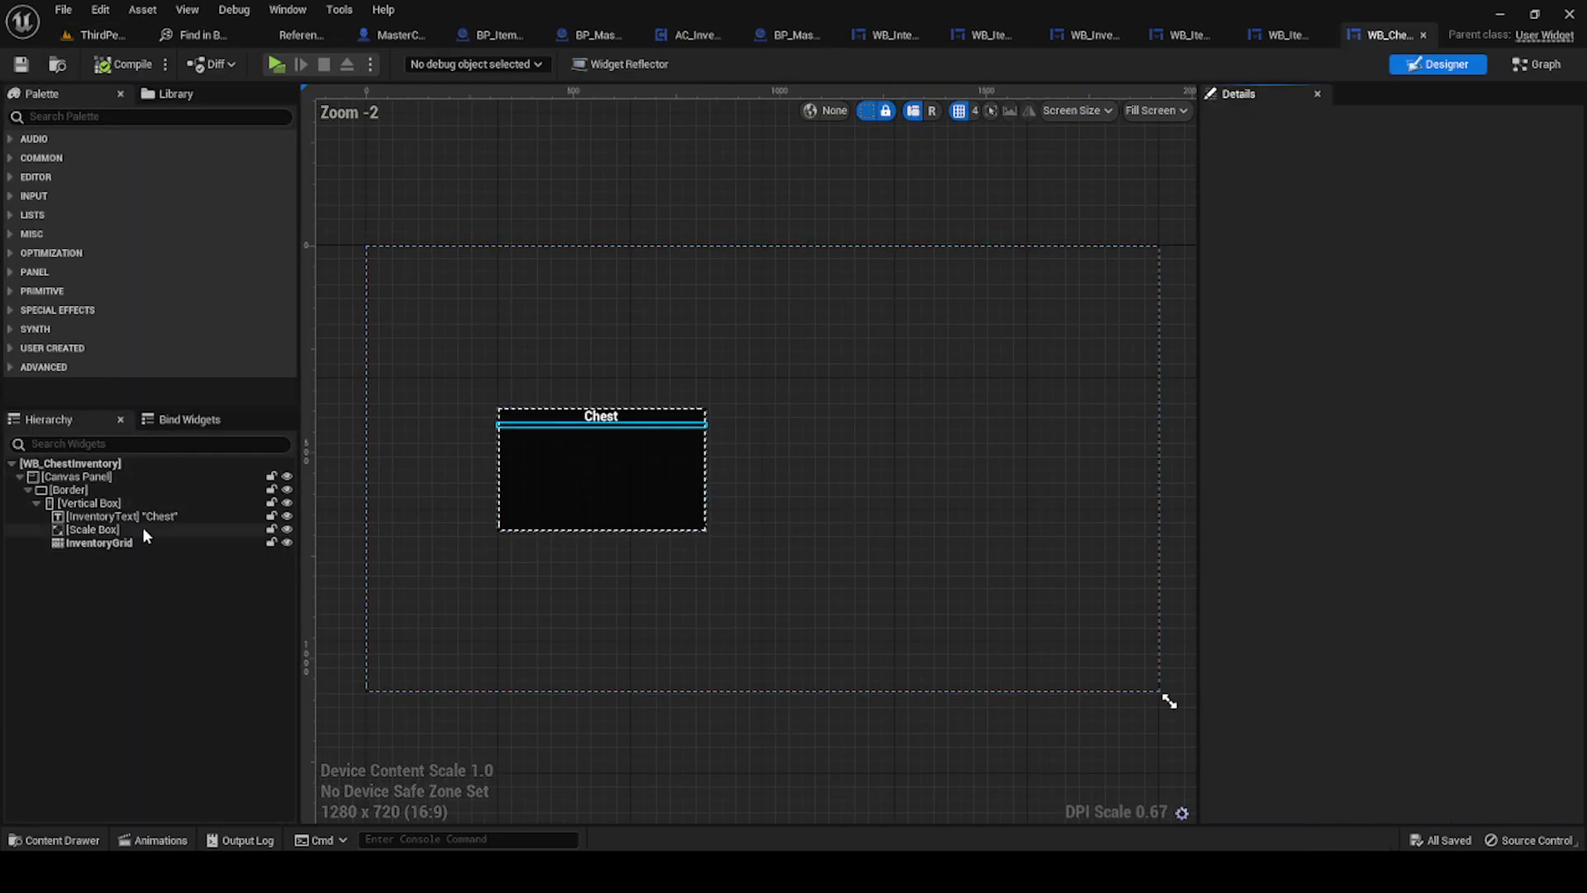
Step: Review the On Drop graph's item amount widget, consumable check and cast nodes
{"action": "left_click", "coordinate": [1521, 70]}
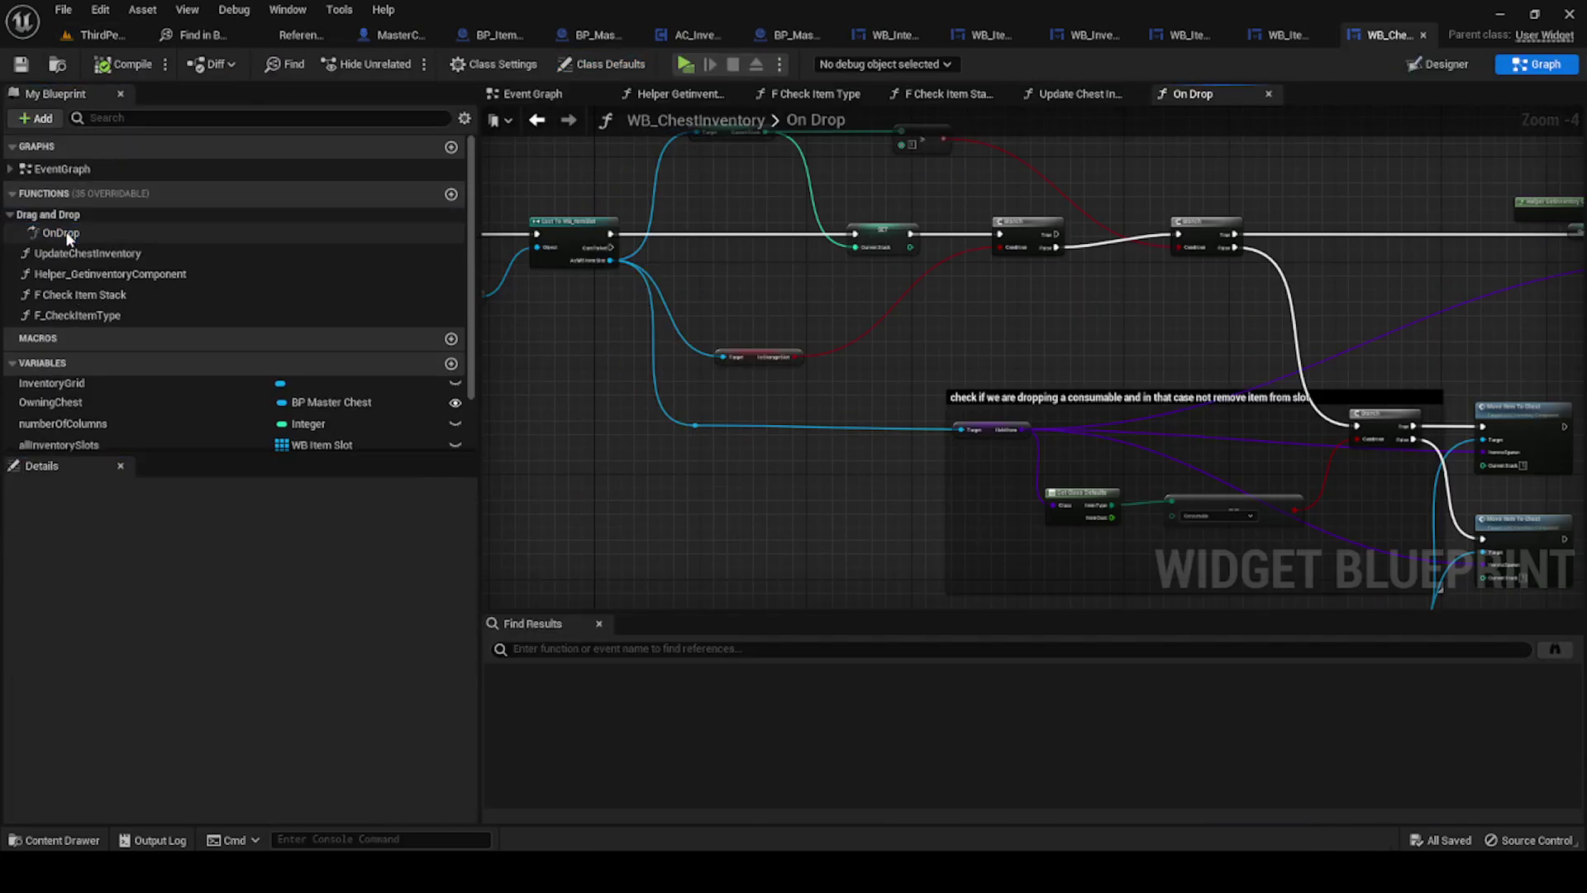
{"action": "right_click_drag", "start_coordinate": [1406, 372], "coordinate": [822, 337]}
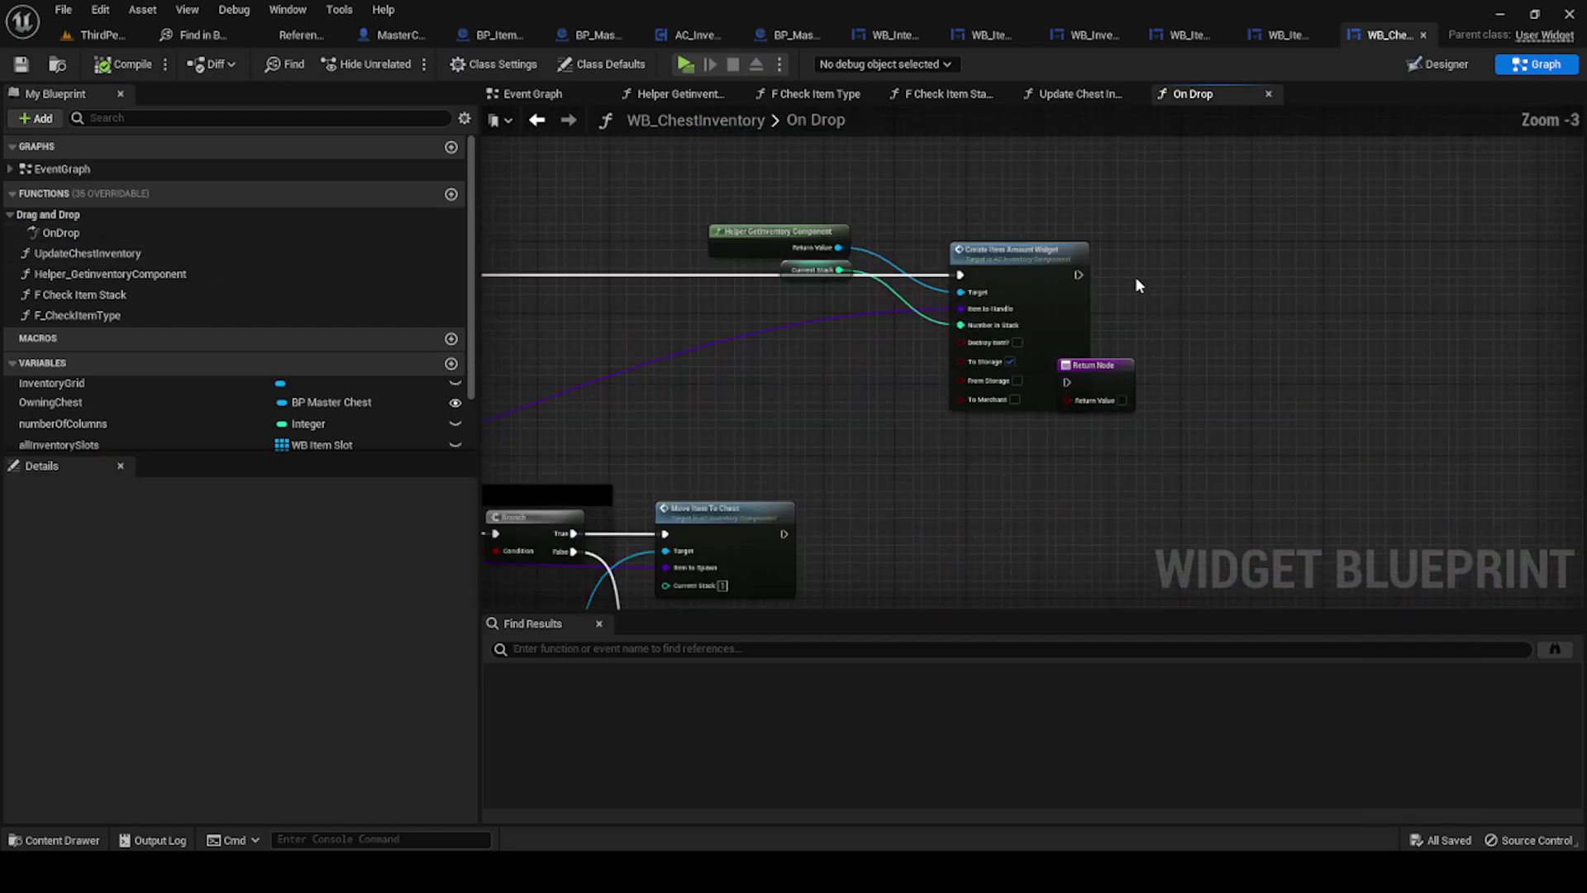
{"action": "left_click", "coordinate": [942, 264]}
{"action": "mouse_move", "coordinate": [843, 262]}
{"action": "right_mouse_down"}
{"action": "mouse_move", "coordinate": [888, 381]}
{"action": "mouse_move", "coordinate": [708, 416]}
{"action": "right_mouse_up"}
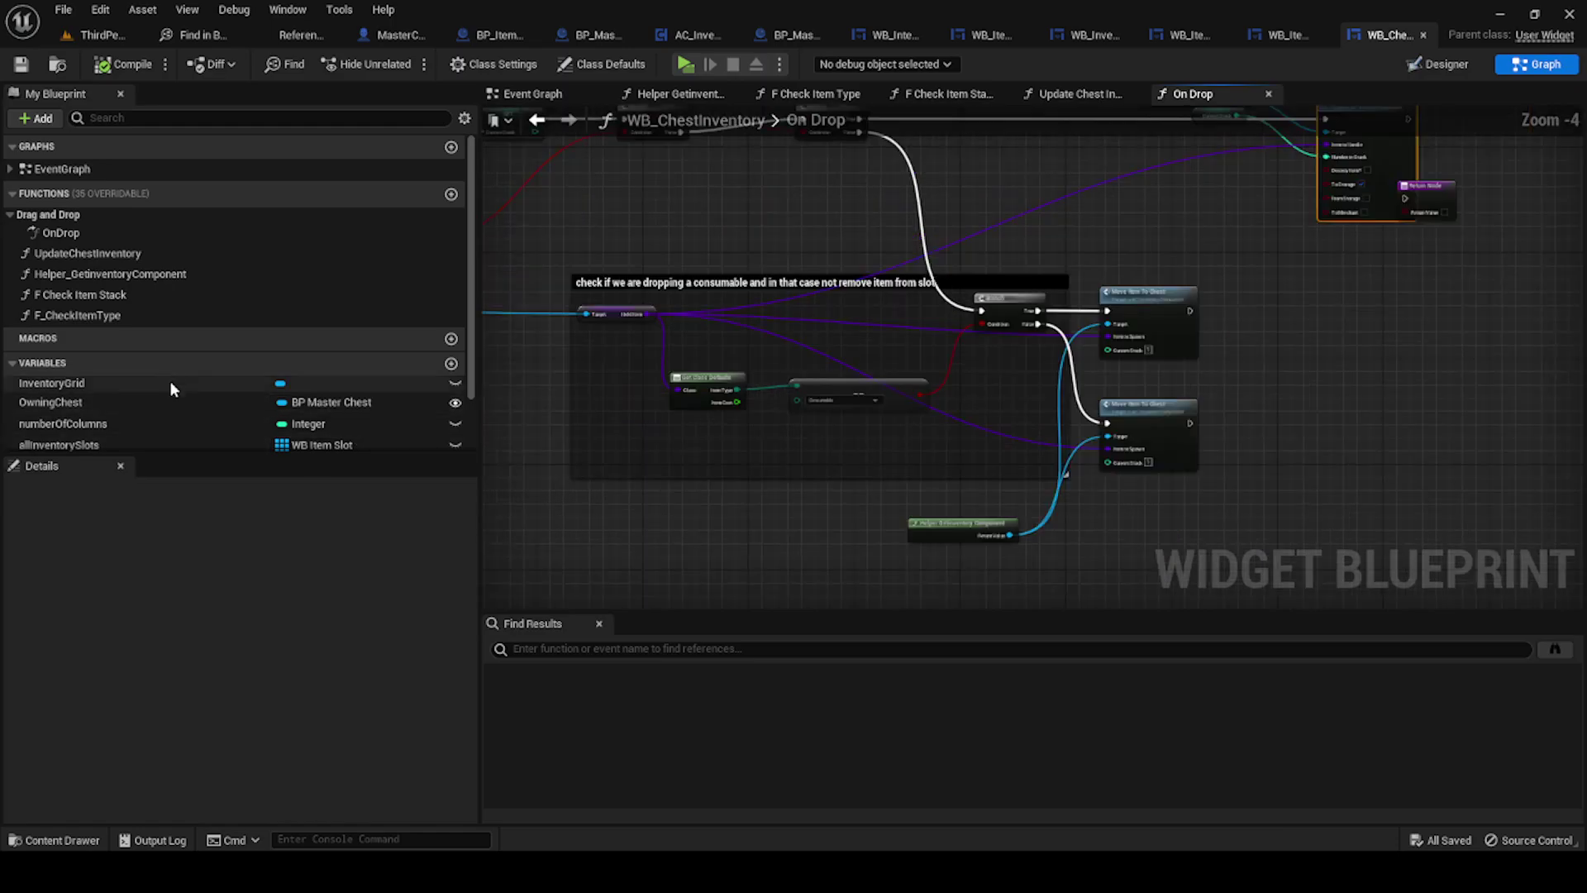
{"action": "scroll", "coordinate": [171, 385], "scroll_direction": "down", "scroll_amount": 3}
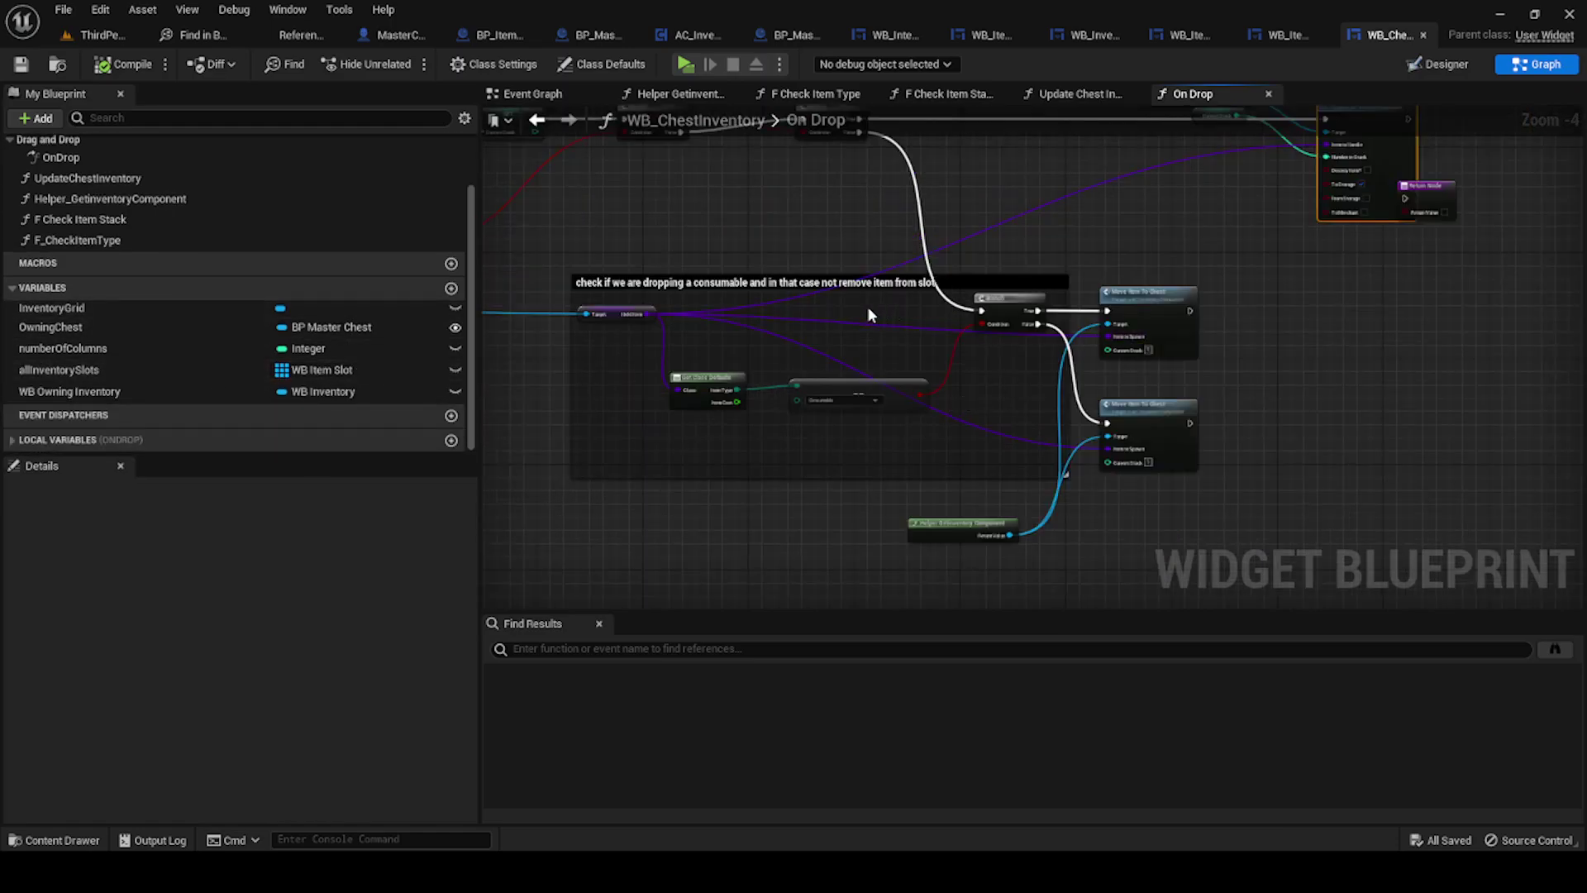
{"action": "right_click_drag", "start_coordinate": [580, 340], "coordinate": [907, 557]}
{"action": "scroll", "coordinate": [797, 380], "scroll_direction": "up", "scroll_amount": 1}
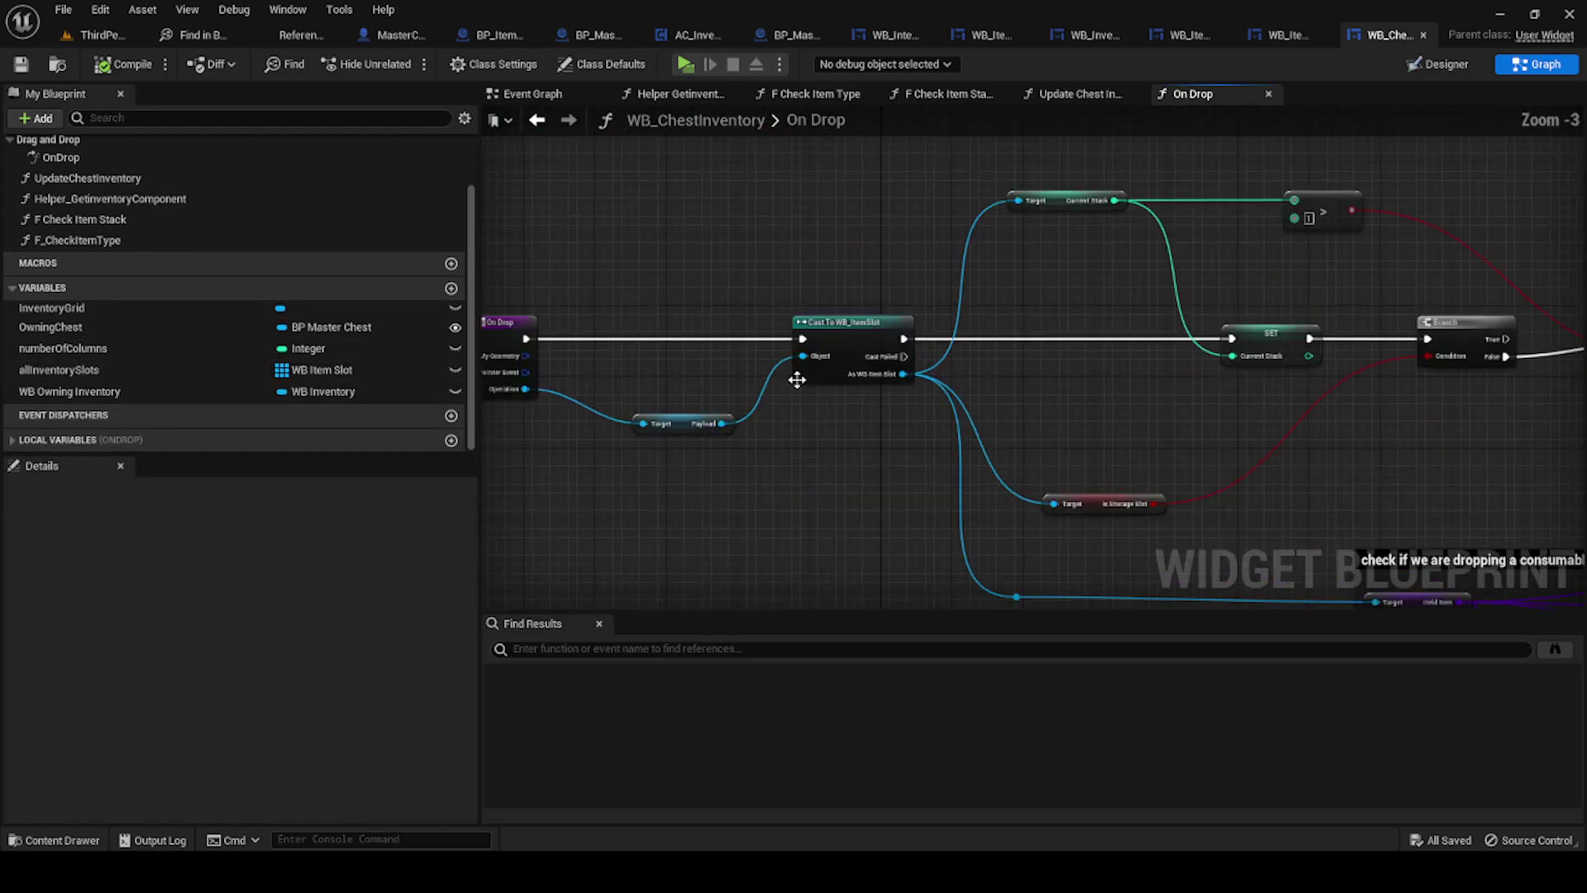
Step: Locate the two Move Item To Chest calls and open that function's definition
{"action": "mouse_move", "coordinate": [855, 417]}
{"action": "right_mouse_down"}
{"action": "mouse_move", "coordinate": [1434, 403]}
{"action": "mouse_move", "coordinate": [1243, 306]}
{"action": "right_mouse_up"}
{"action": "left_click", "coordinate": [1042, 351]}
{"action": "right_click_drag", "start_coordinate": [1050, 226], "coordinate": [1091, 362]}
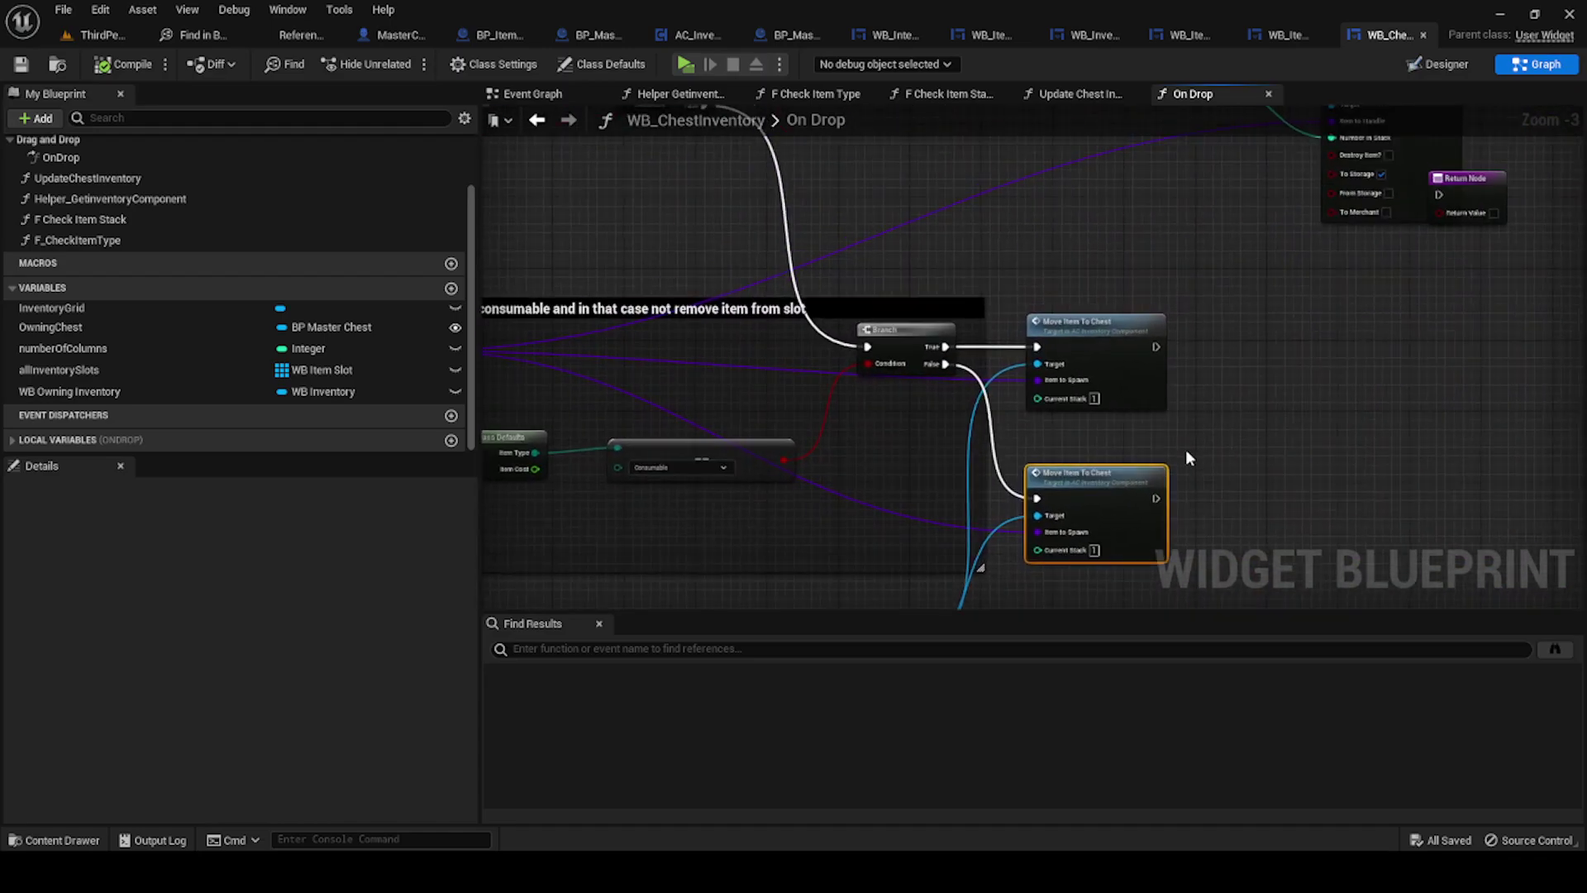
{"action": "left_click", "coordinate": [1091, 362]}
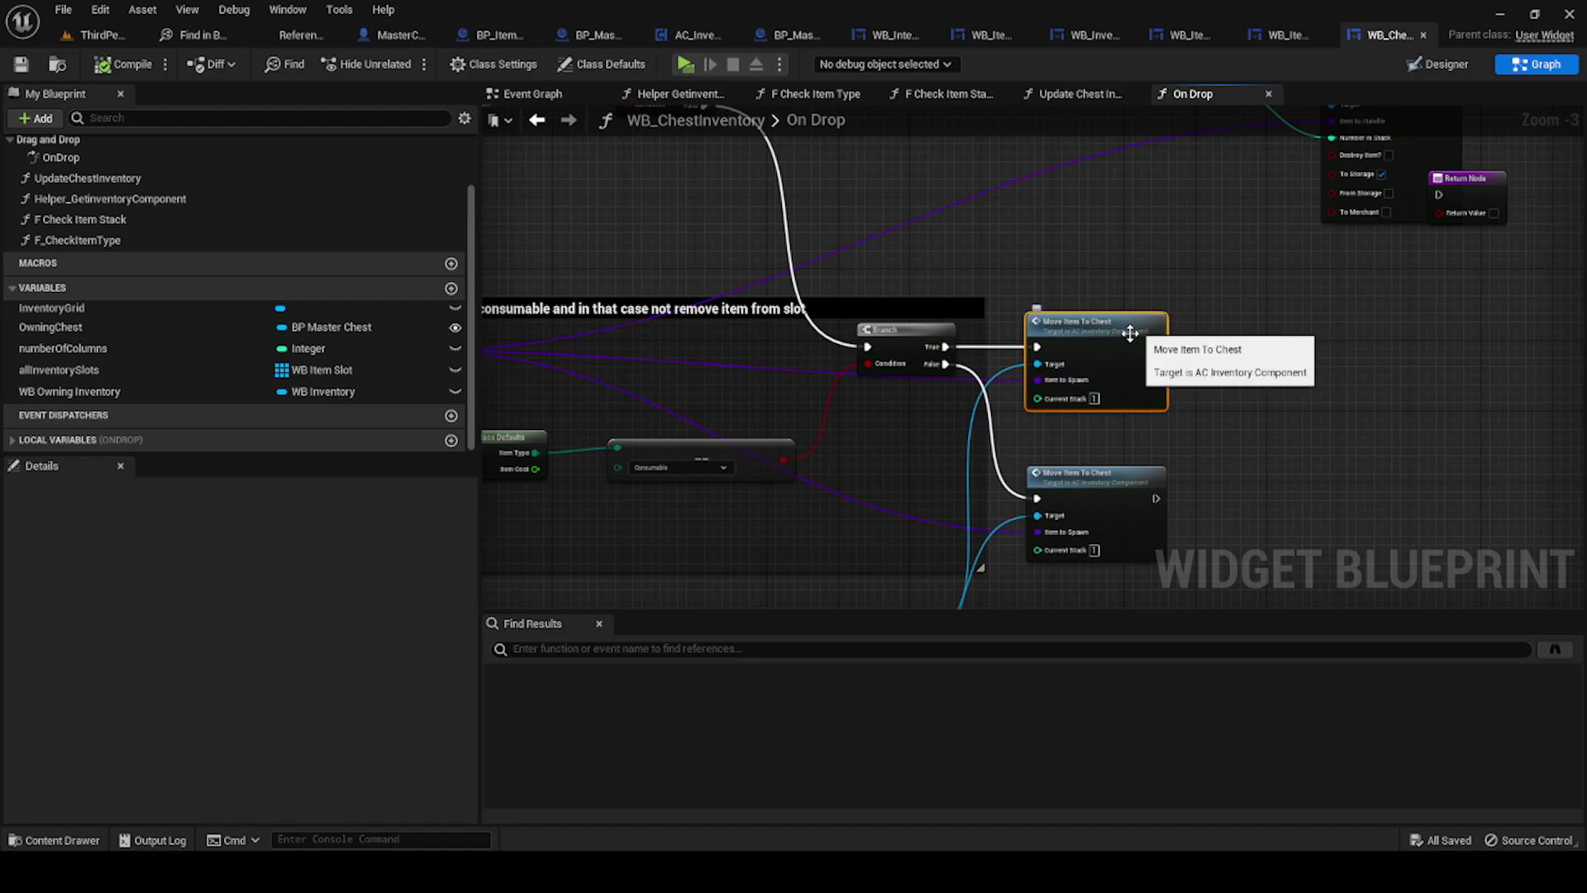
{"action": "scroll", "coordinate": [1116, 347], "scroll_direction": "down", "scroll_amount": 2}
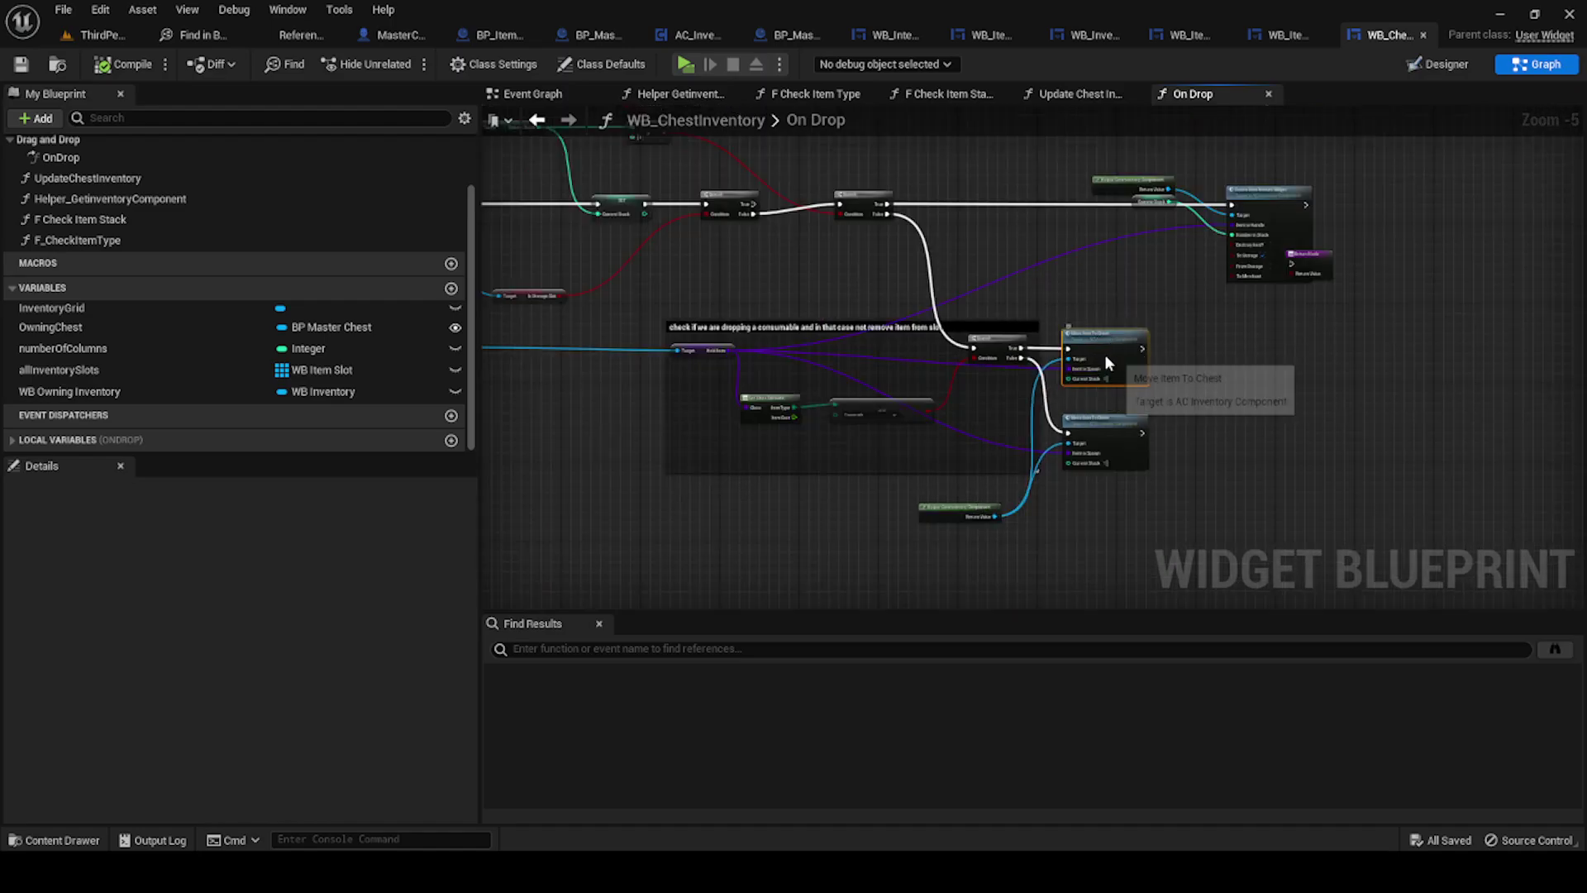
{"action": "double_click", "coordinate": [1108, 363]}
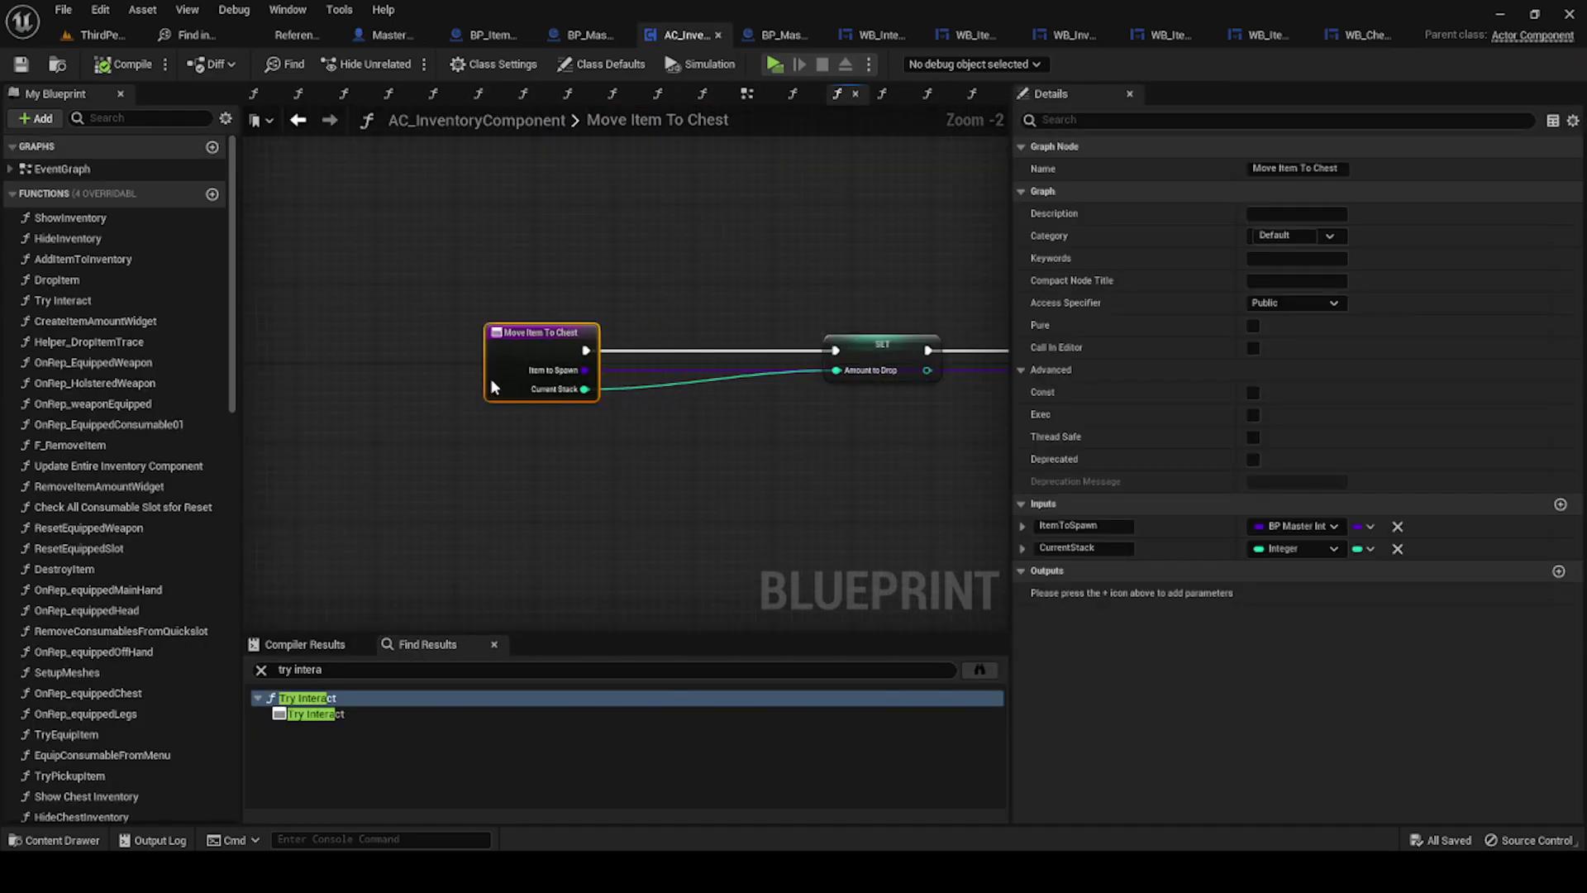
Step: Add a Get Current Interactable node to the Move Item To Chest function
{"action": "scroll", "coordinate": [615, 323], "scroll_direction": "down", "scroll_amount": 5}
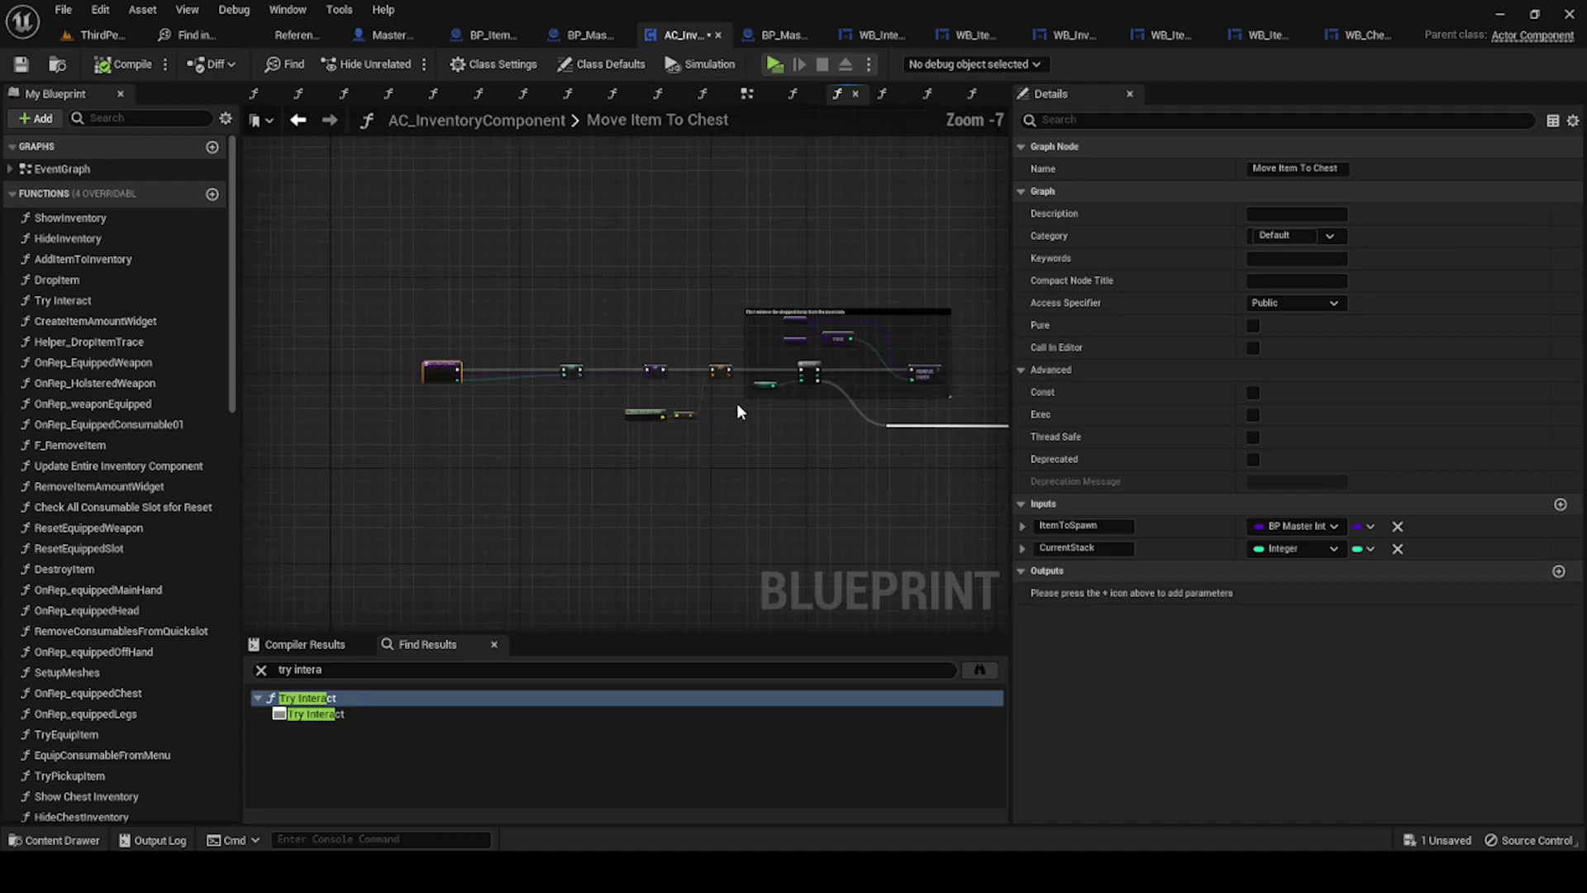
{"action": "scroll", "coordinate": [738, 411], "scroll_direction": "down", "scroll_amount": 3}
{"action": "right_click_drag", "start_coordinate": [738, 411], "coordinate": [497, 332]}
{"action": "scroll", "coordinate": [537, 377], "scroll_direction": "up", "scroll_amount": 4}
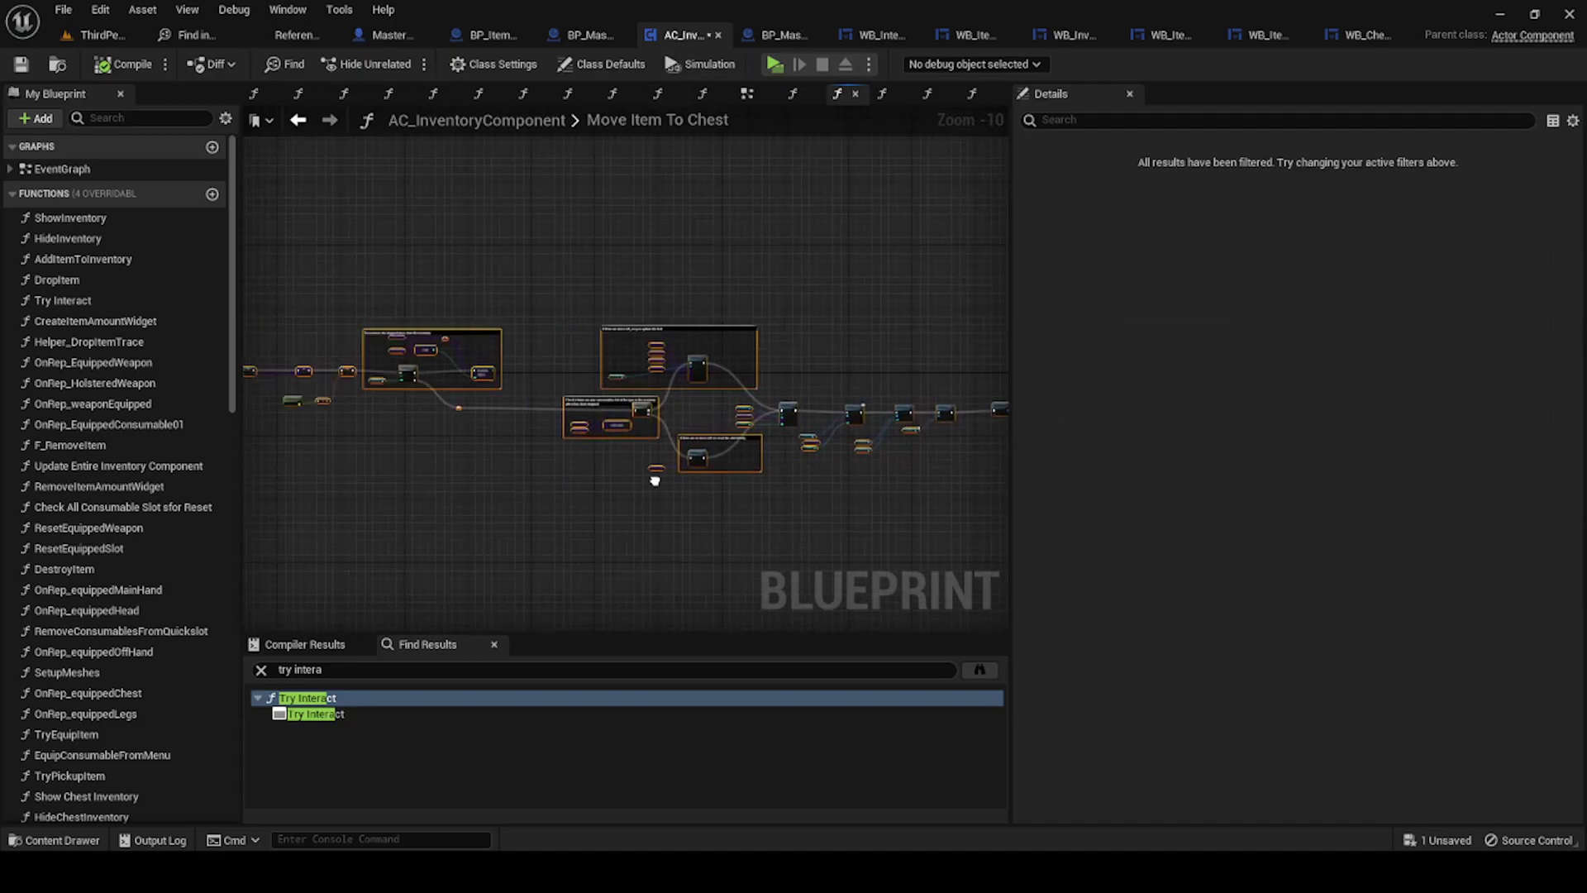
{"action": "left_click", "coordinate": [659, 413]}
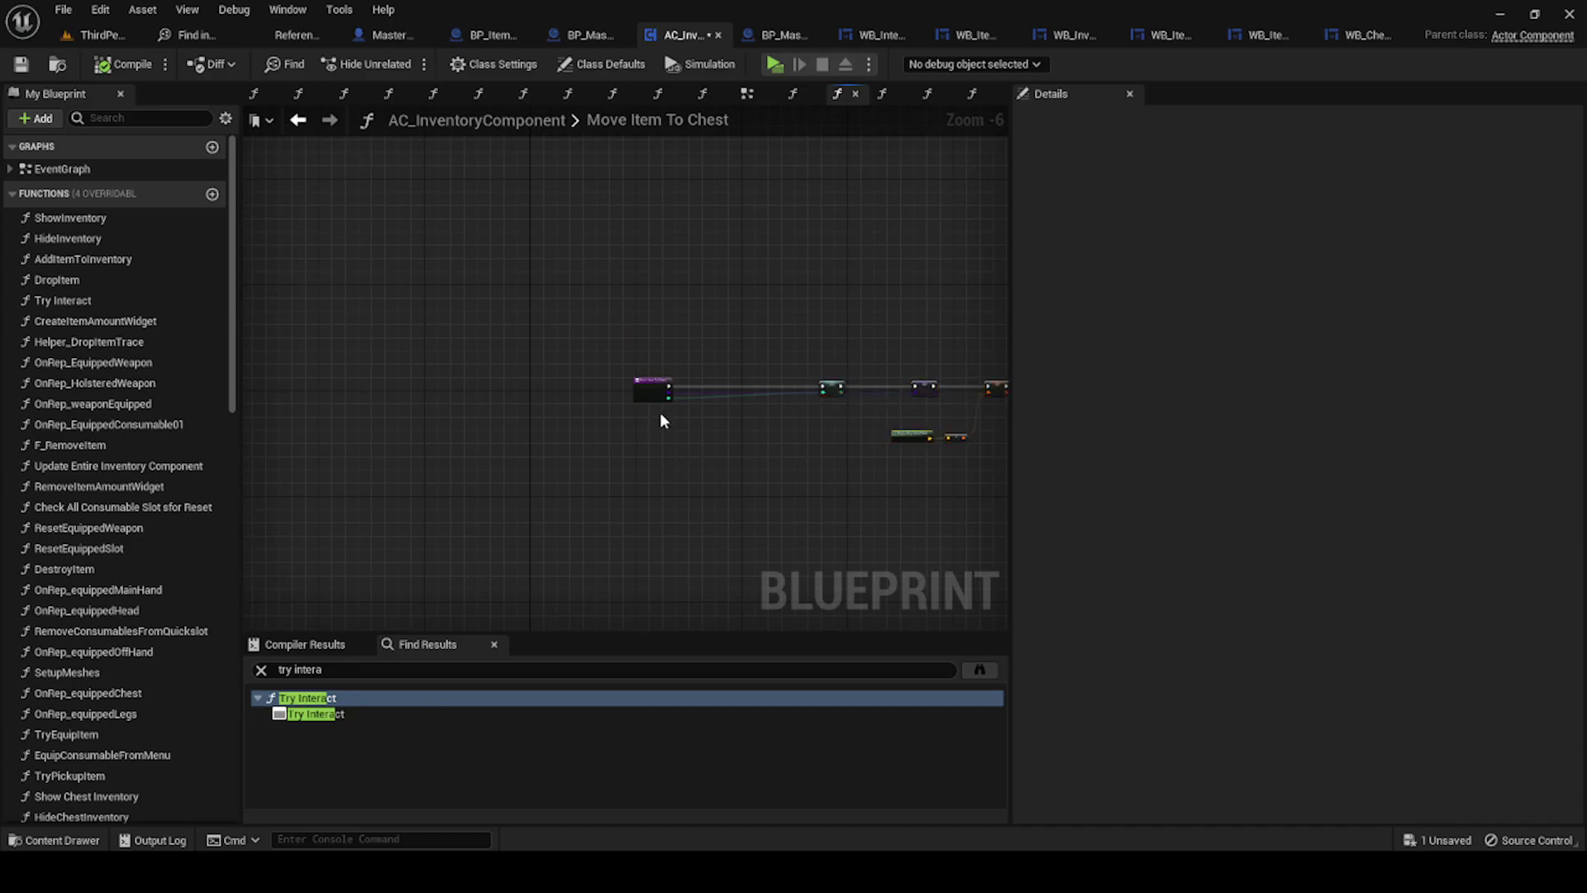
{"action": "scroll", "coordinate": [660, 413], "scroll_direction": "up", "scroll_amount": 3}
{"action": "right_click", "coordinate": [562, 533]}
{"action": "type", "text": "get cu"}
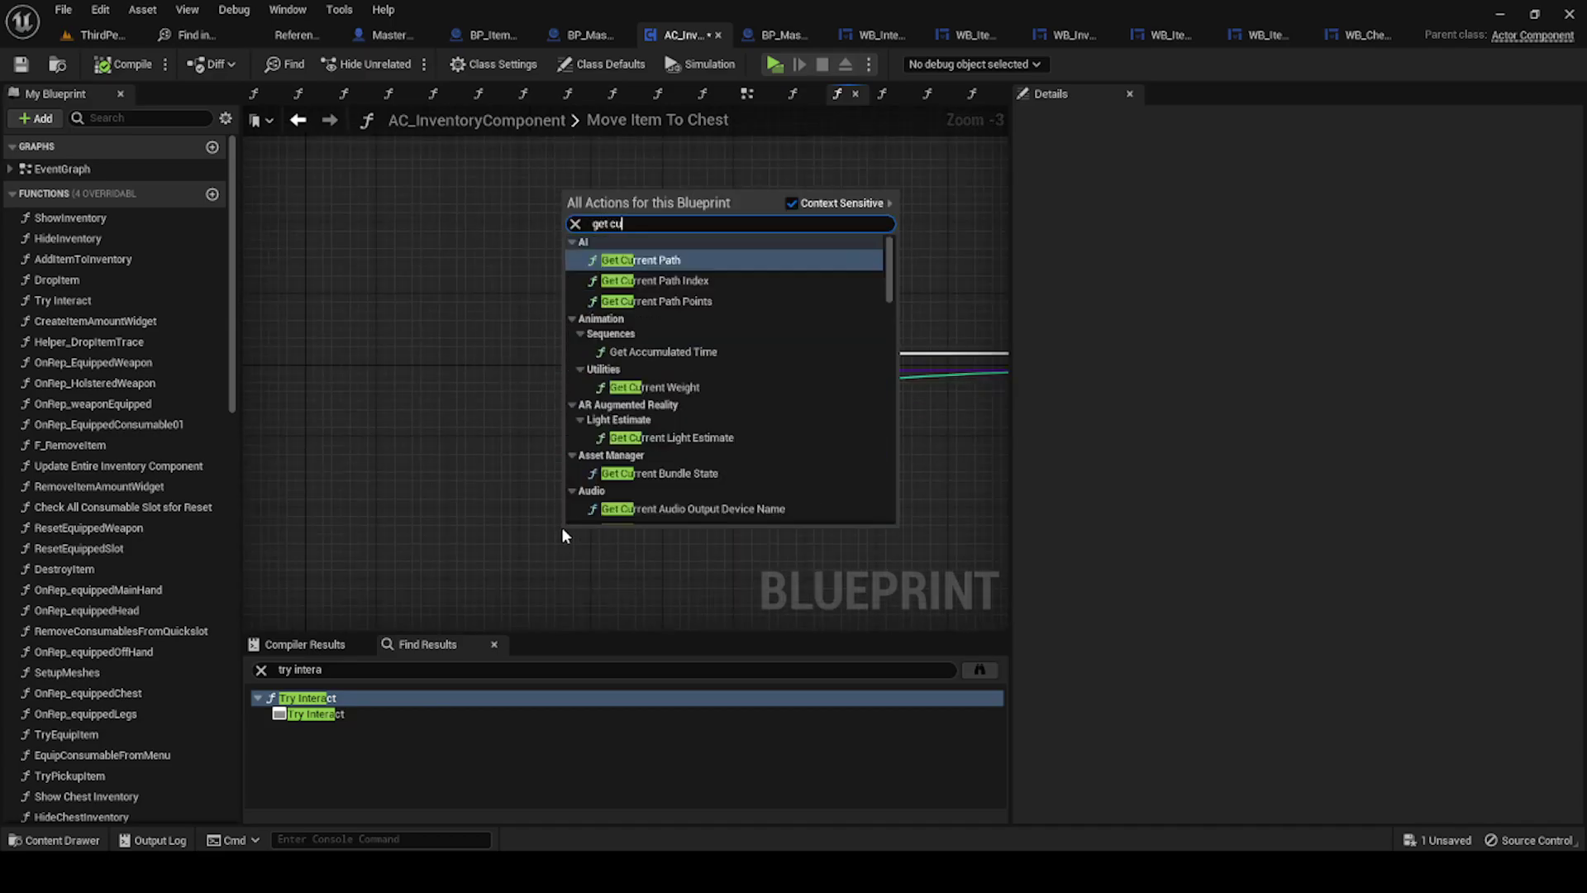
{"action": "type", "text": "rrent int"}
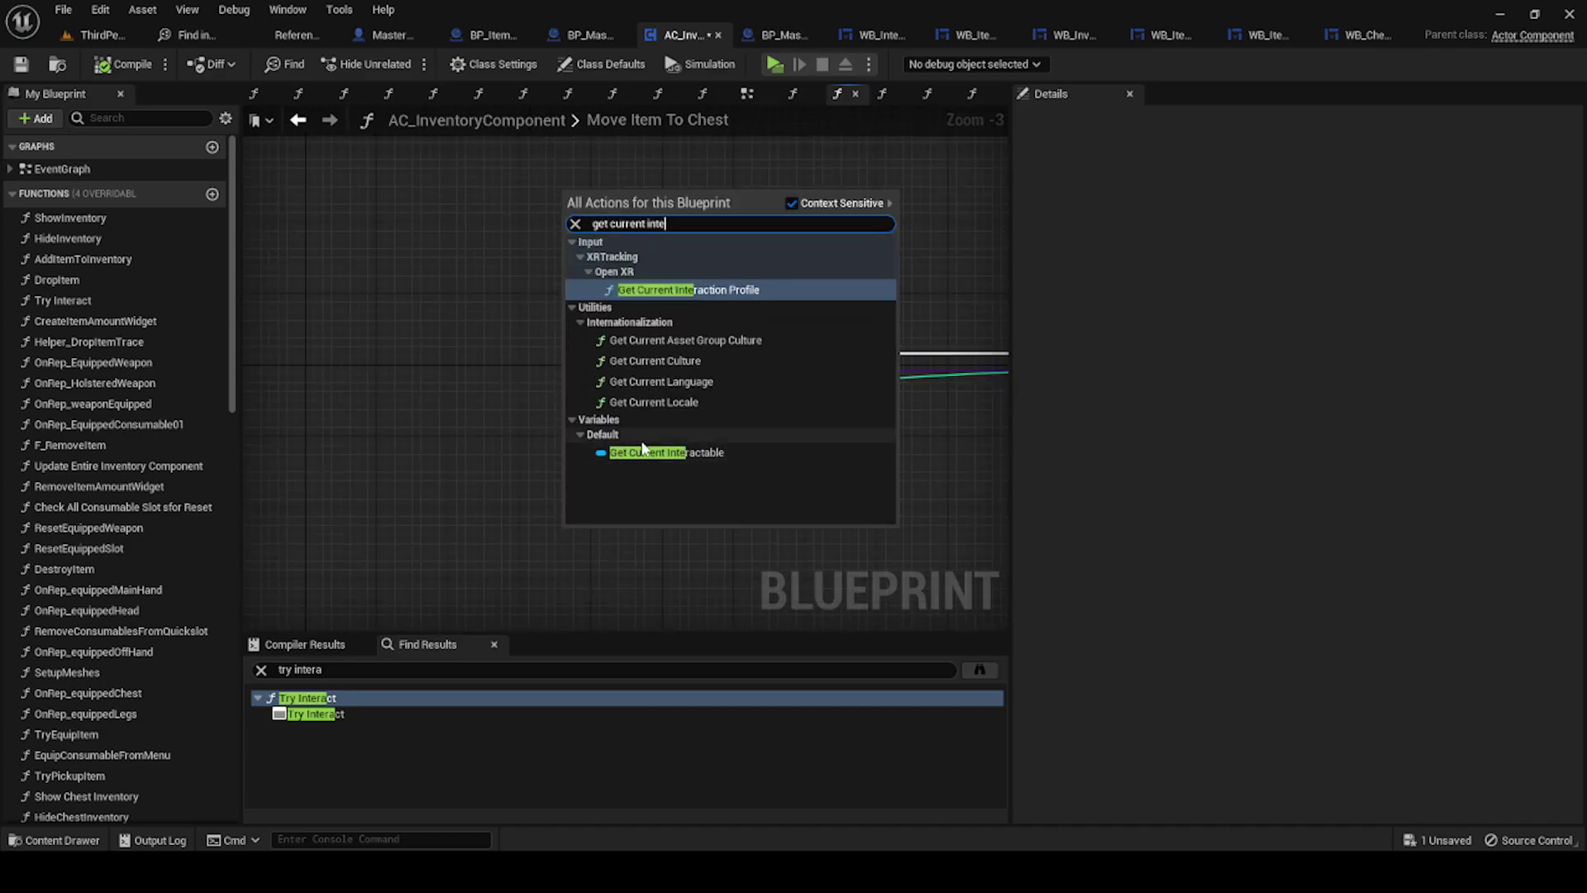
{"action": "left_click", "coordinate": [657, 453]}
{"action": "left_click", "coordinate": [701, 517]}
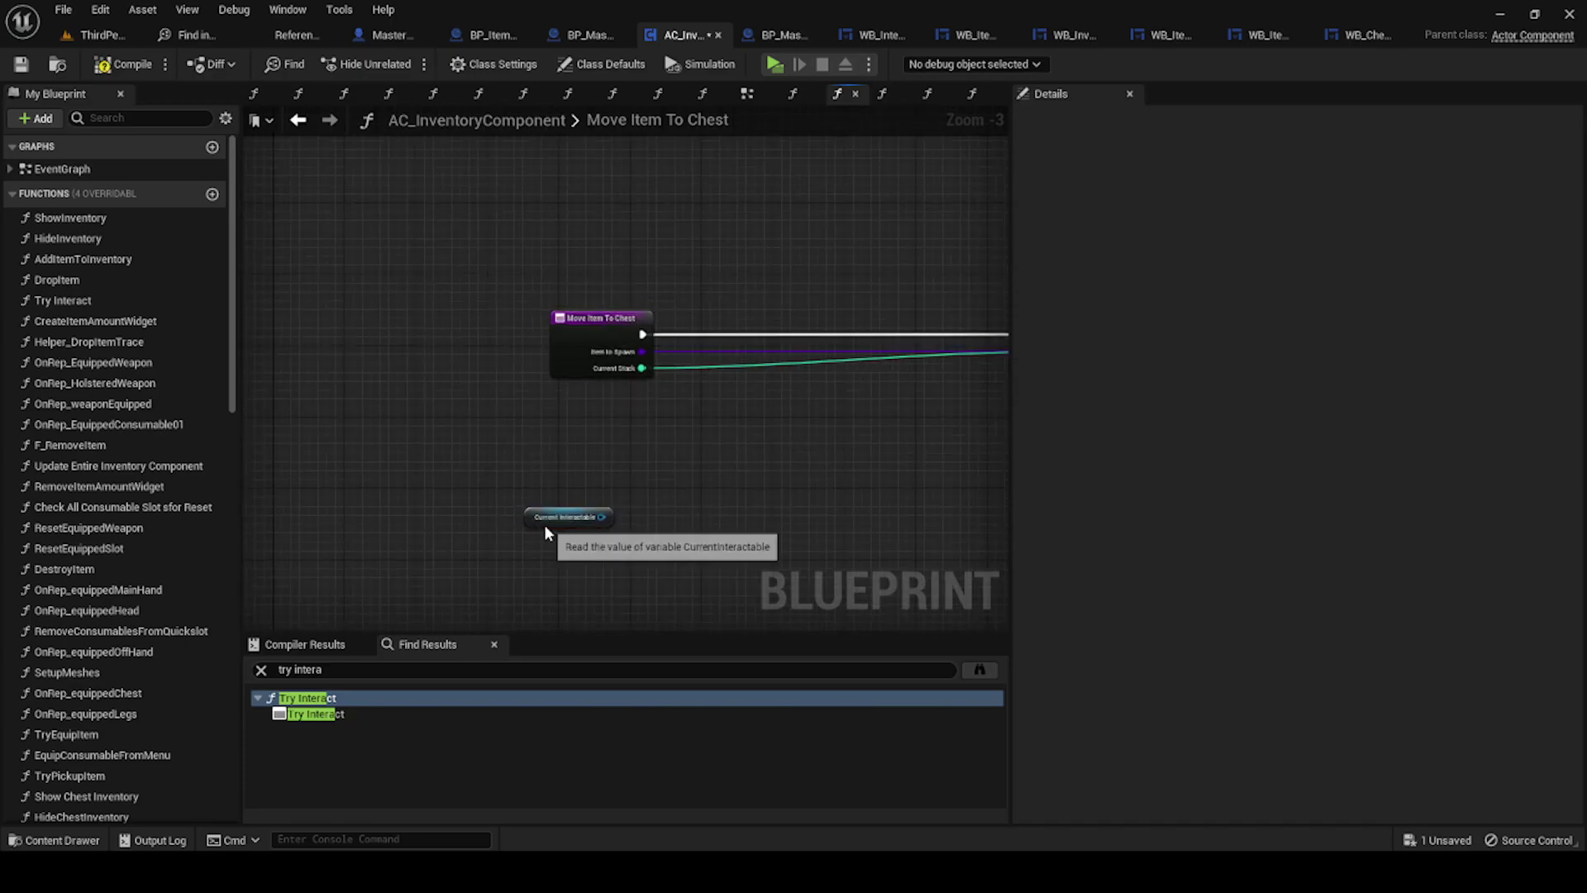
{"action": "left_click", "coordinate": [543, 524]}
{"action": "right_click_drag", "start_coordinate": [583, 508], "coordinate": [522, 461]}
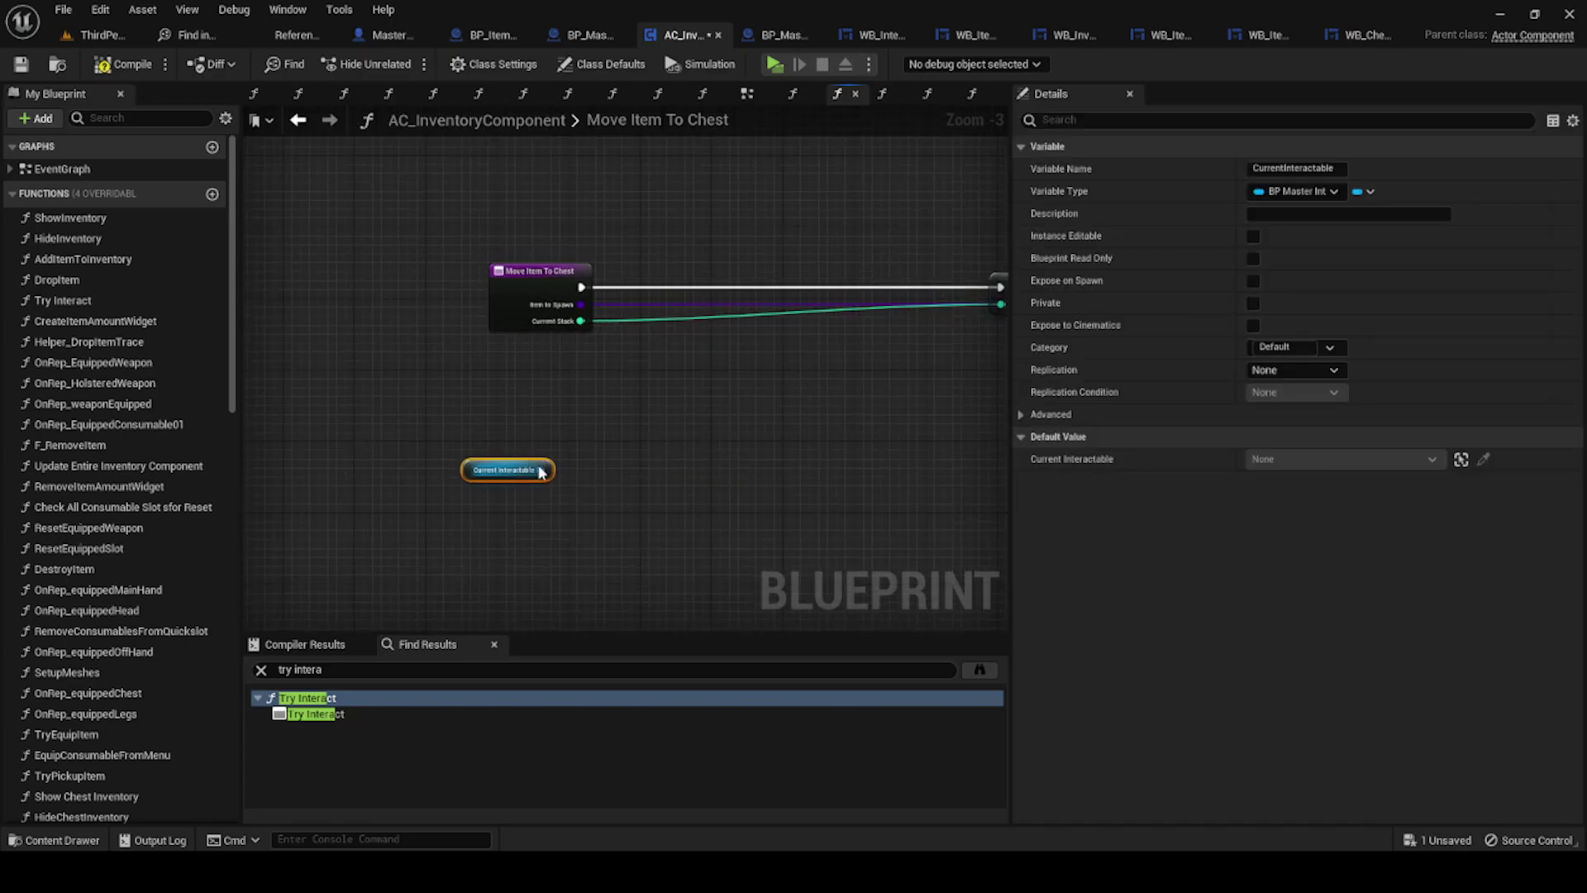
Step: Cast Current Interactable to BP_MasterChest, wired between the function entry and the SET Amount to Drop
{"action": "left_click_drag", "start_coordinate": [542, 471], "coordinate": [703, 481]}
{"action": "type", "text": "cast"}
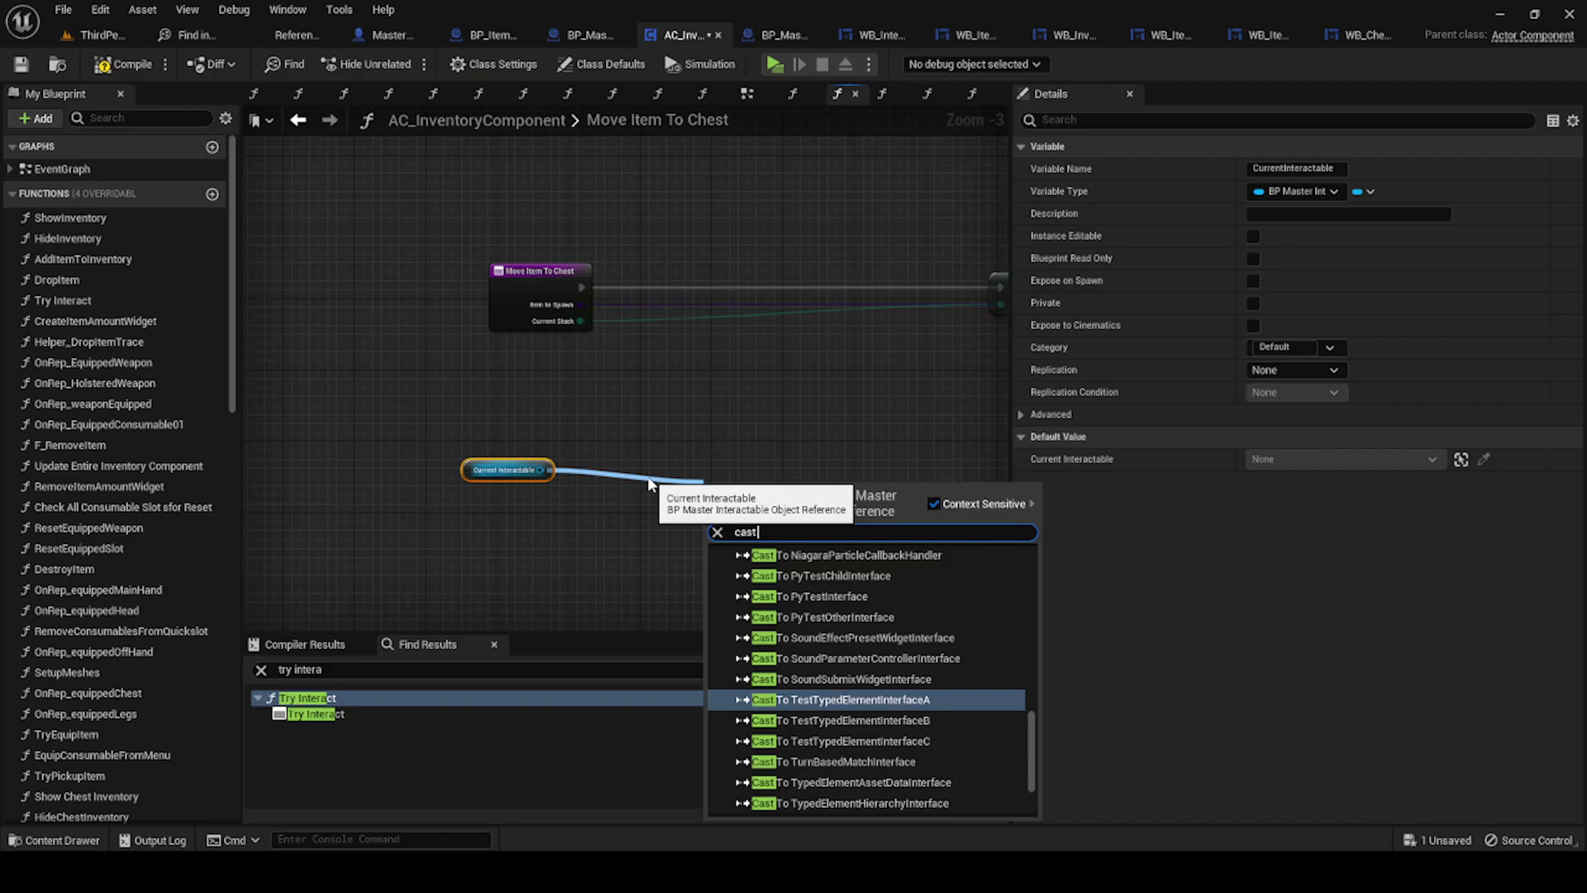
{"action": "type", "text": " to che"}
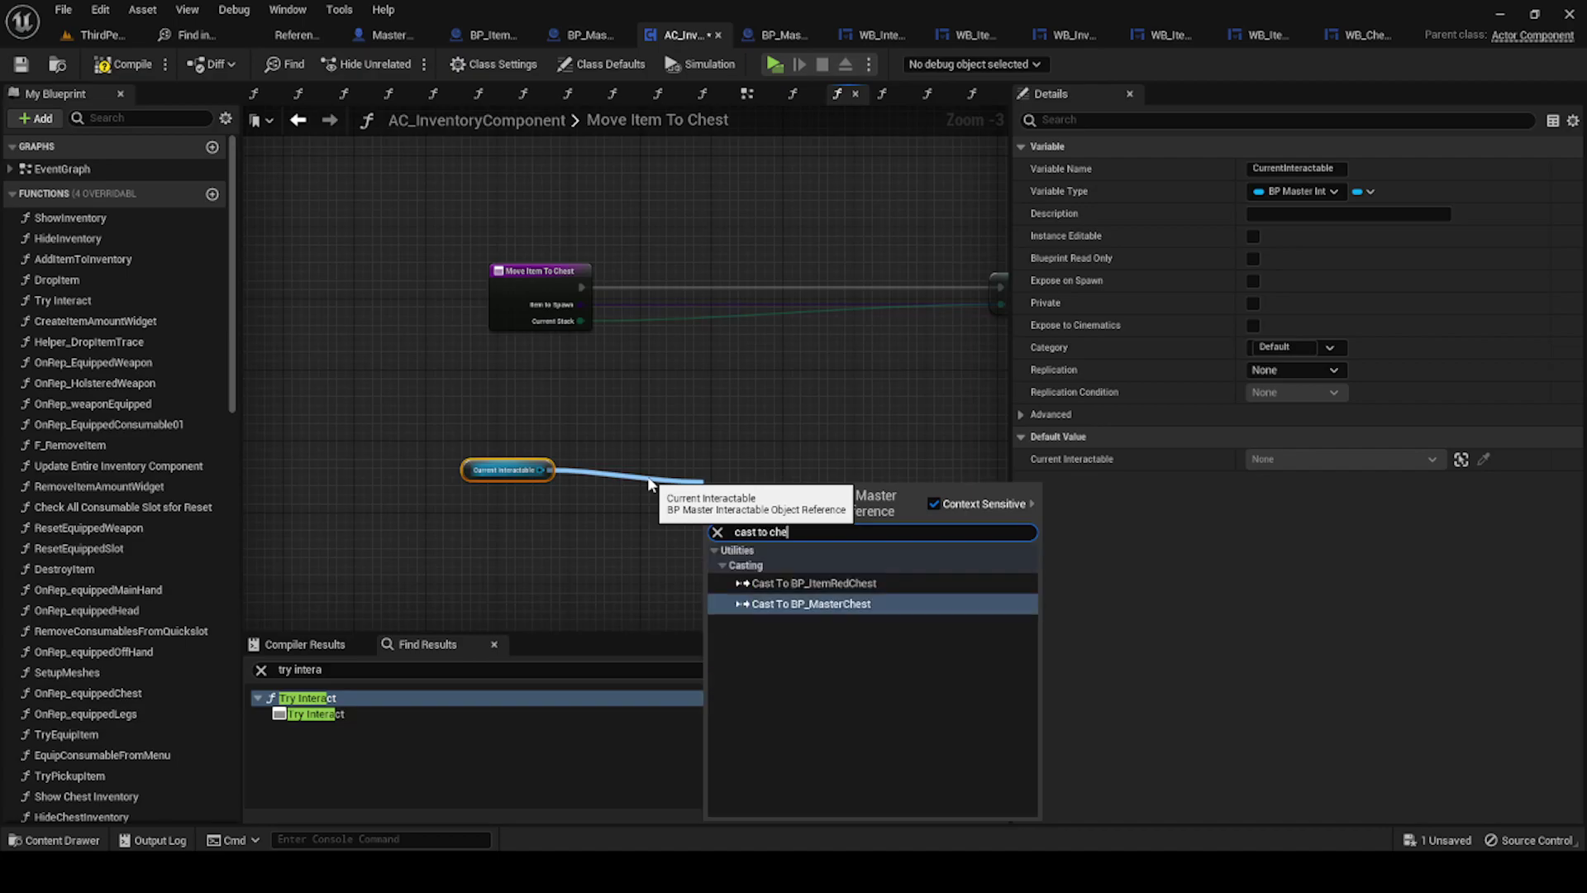
{"action": "type", "text": "s"}
{"action": "left_click", "coordinate": [785, 605]}
{"action": "left_click_drag", "start_coordinate": [715, 488], "coordinate": [649, 457]}
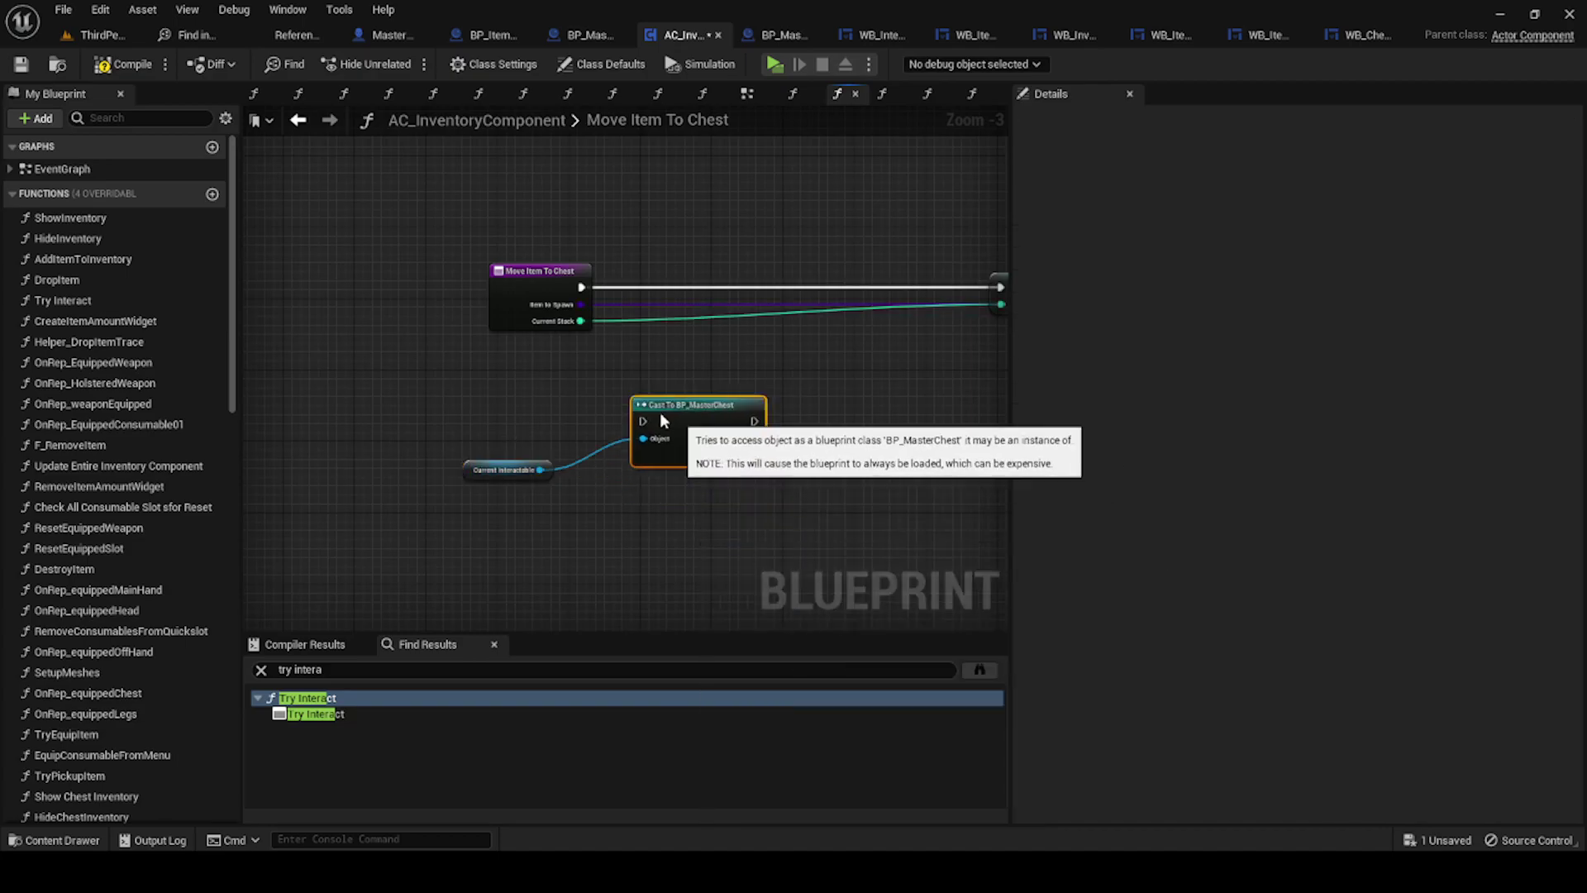
{"action": "left_click_drag", "start_coordinate": [733, 484], "coordinate": [768, 412]}
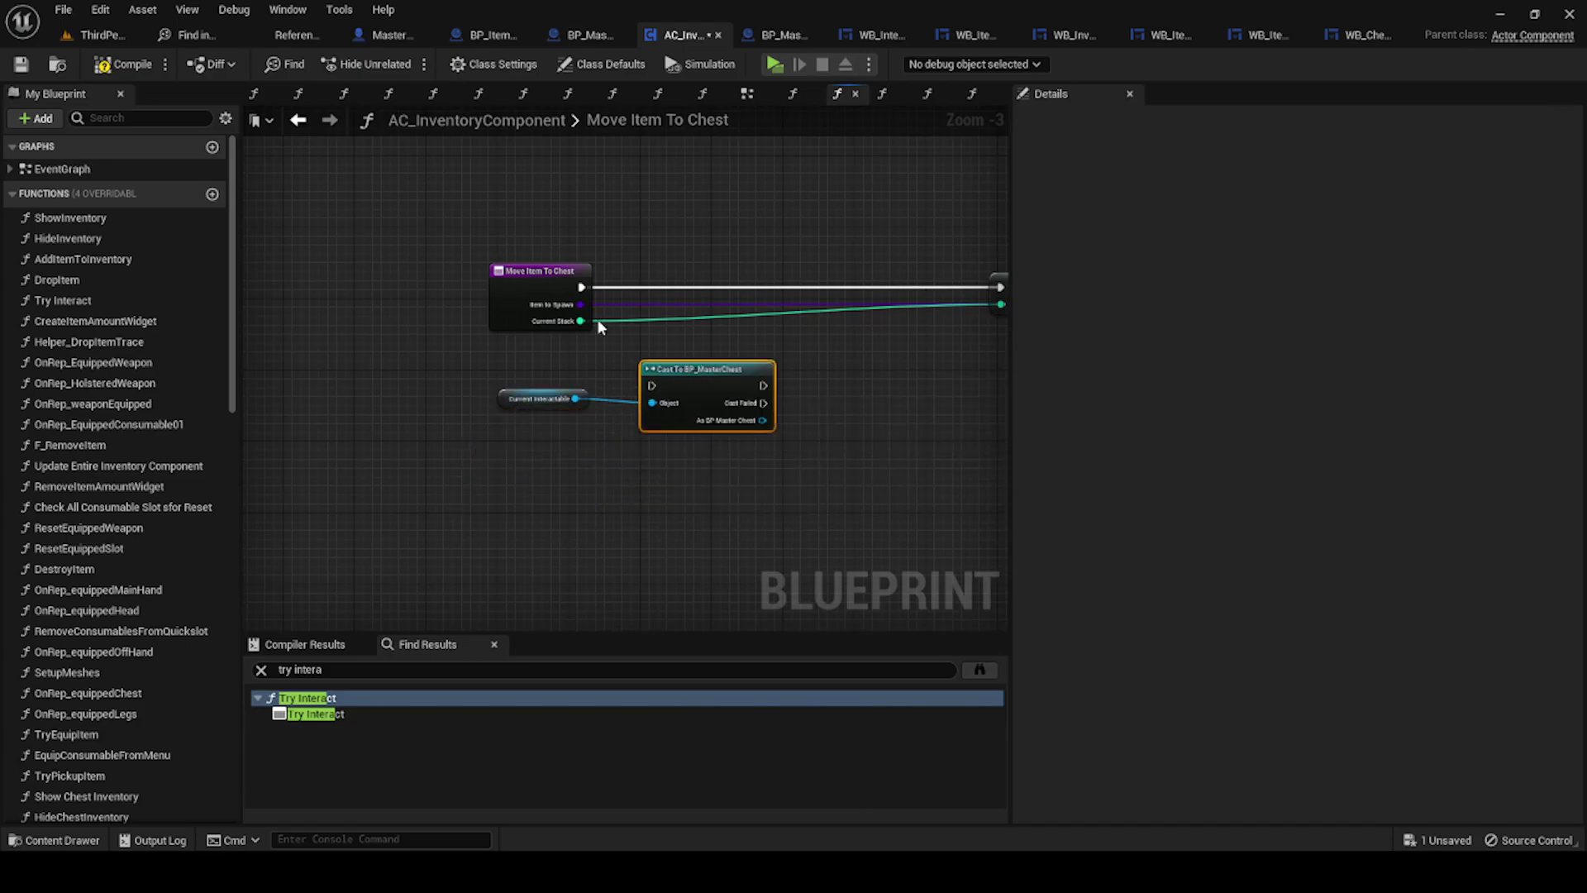
{"action": "left_click_drag", "start_coordinate": [581, 287], "coordinate": [652, 385]}
{"action": "right_click_drag", "start_coordinate": [652, 385], "coordinate": [549, 450]}
{"action": "left_click_drag", "start_coordinate": [661, 460], "coordinate": [661, 345]}
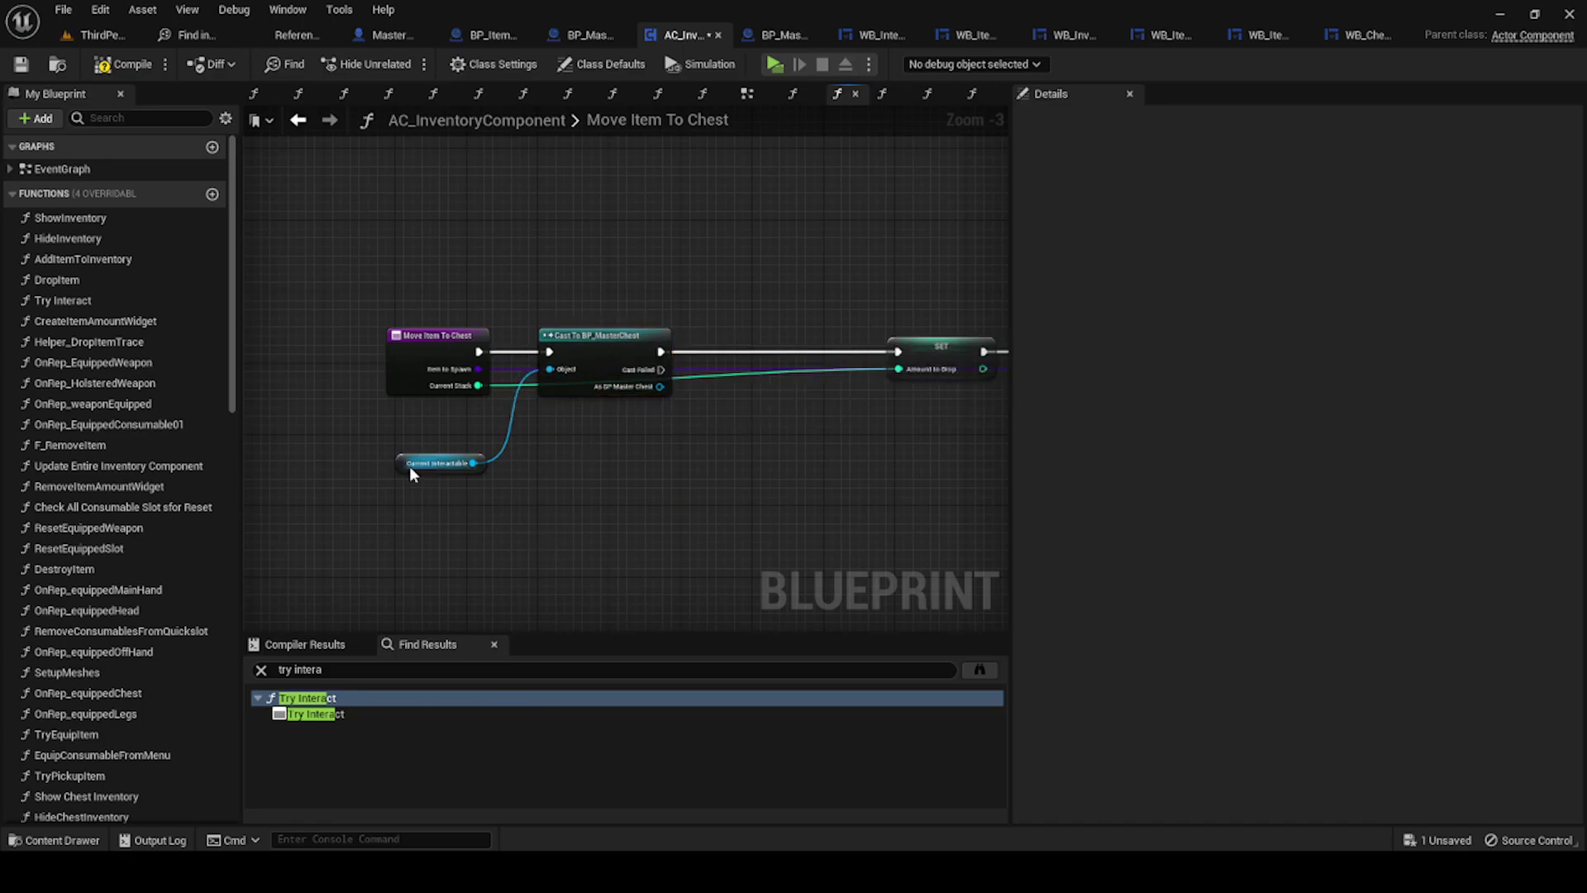
Step: Tidy the nodes and search for MaxItems from the As BP Master Chest output
{"action": "left_click_drag", "start_coordinate": [409, 464], "coordinate": [393, 286]}
{"action": "right_click_drag", "start_coordinate": [697, 372], "coordinate": [533, 386]}
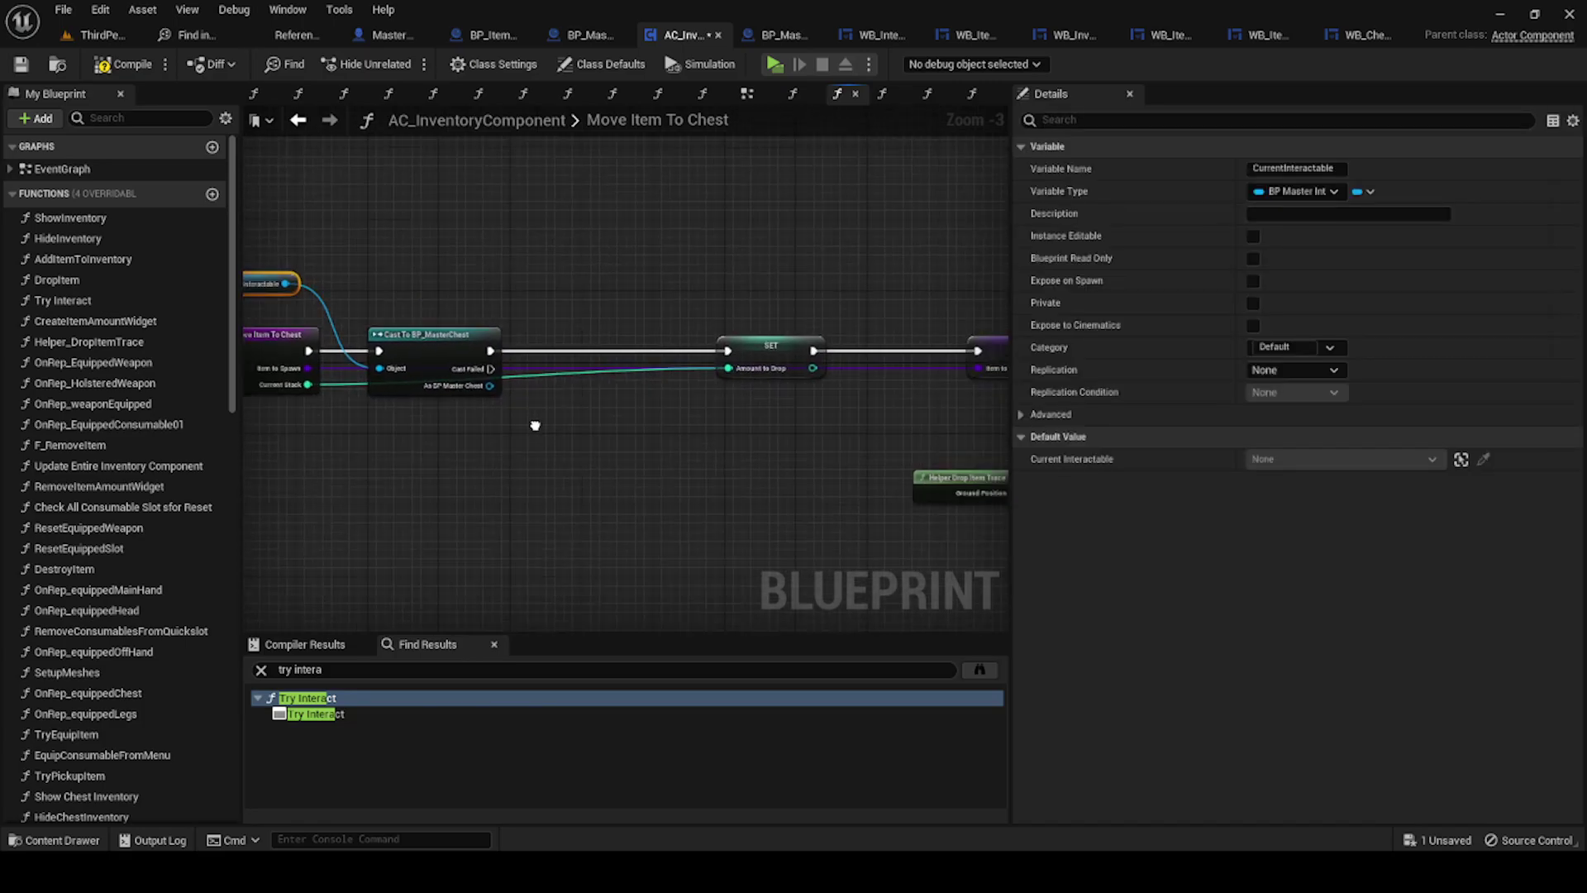
{"action": "left_click_drag", "start_coordinate": [478, 384], "coordinate": [522, 472]}
{"action": "type", "text": "get max"}
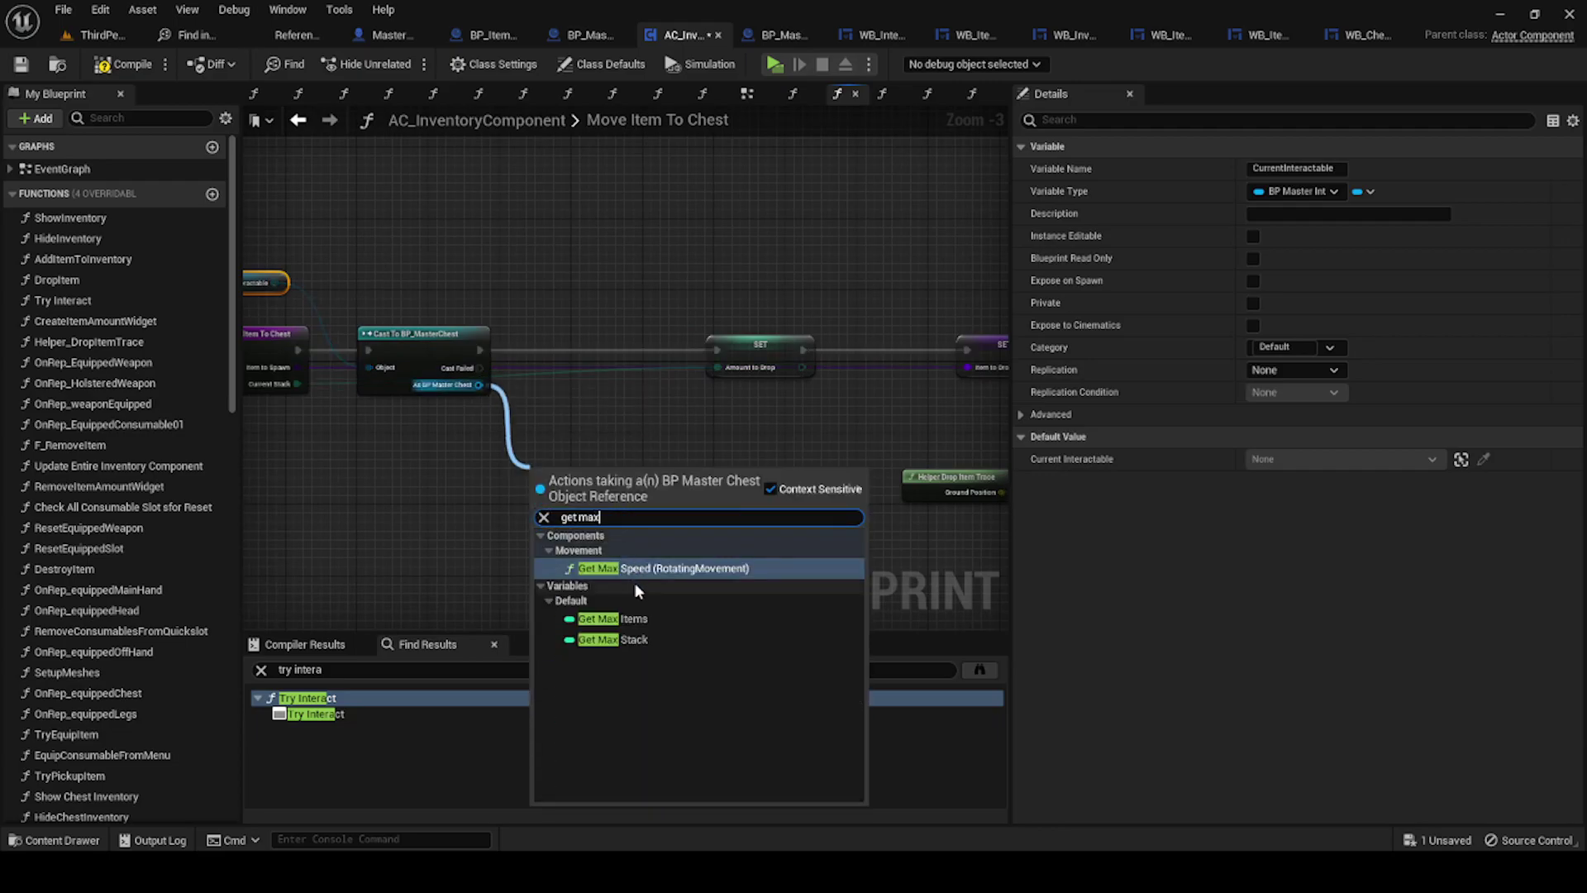
Step: Pull Max Items and Chest Inventory getters from the cast chest output
{"action": "left_click", "coordinate": [611, 618]}
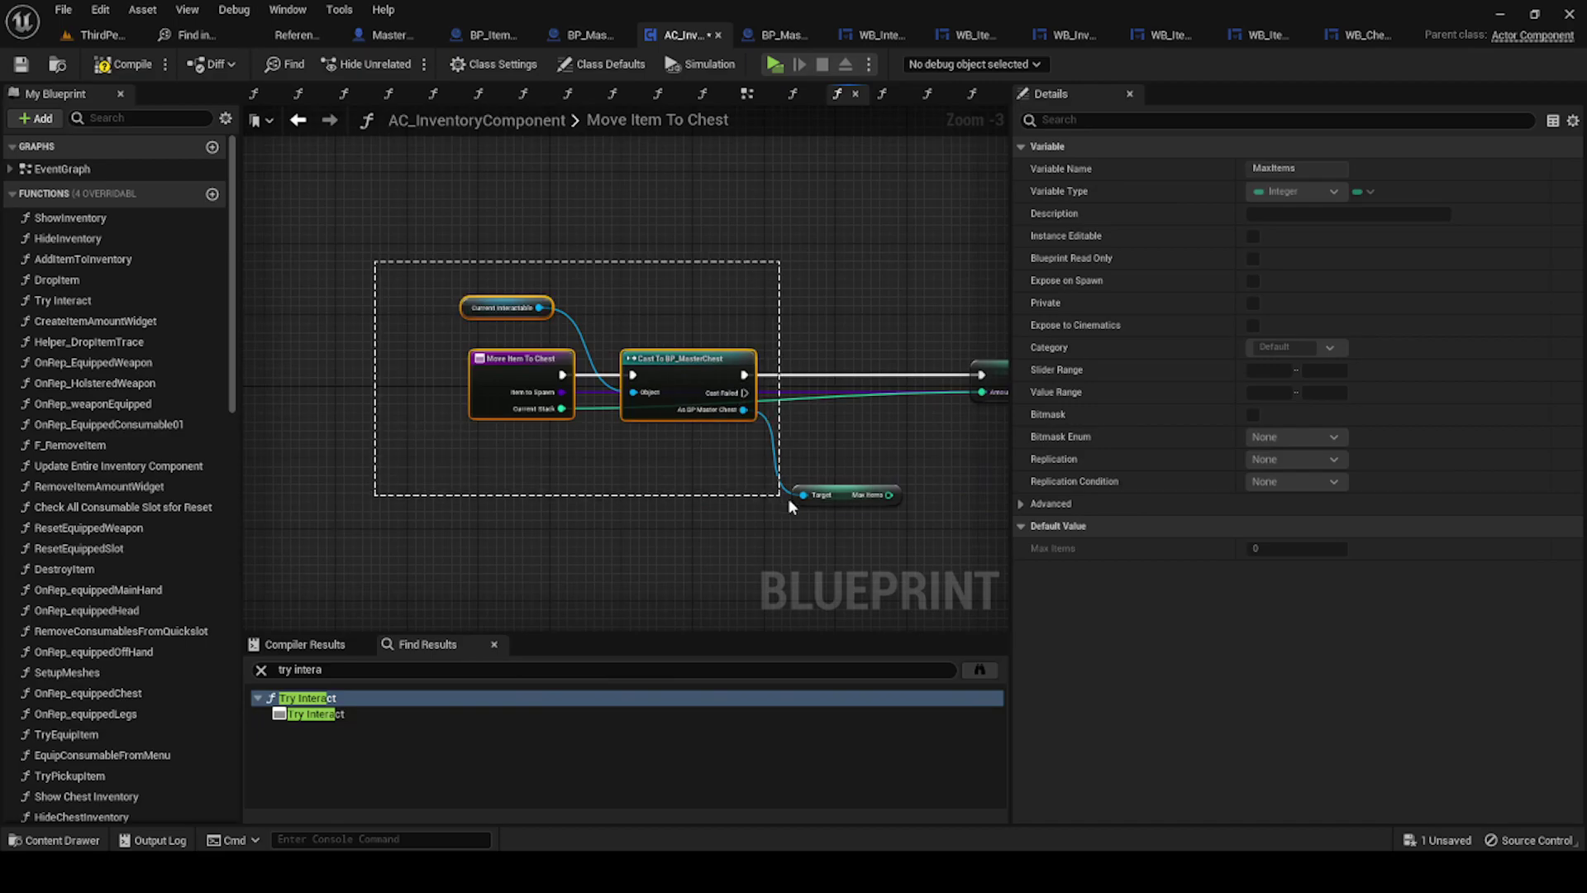
{"action": "left_click_drag", "start_coordinate": [796, 496], "coordinate": [564, 496]}
{"action": "left_click", "coordinate": [653, 464]}
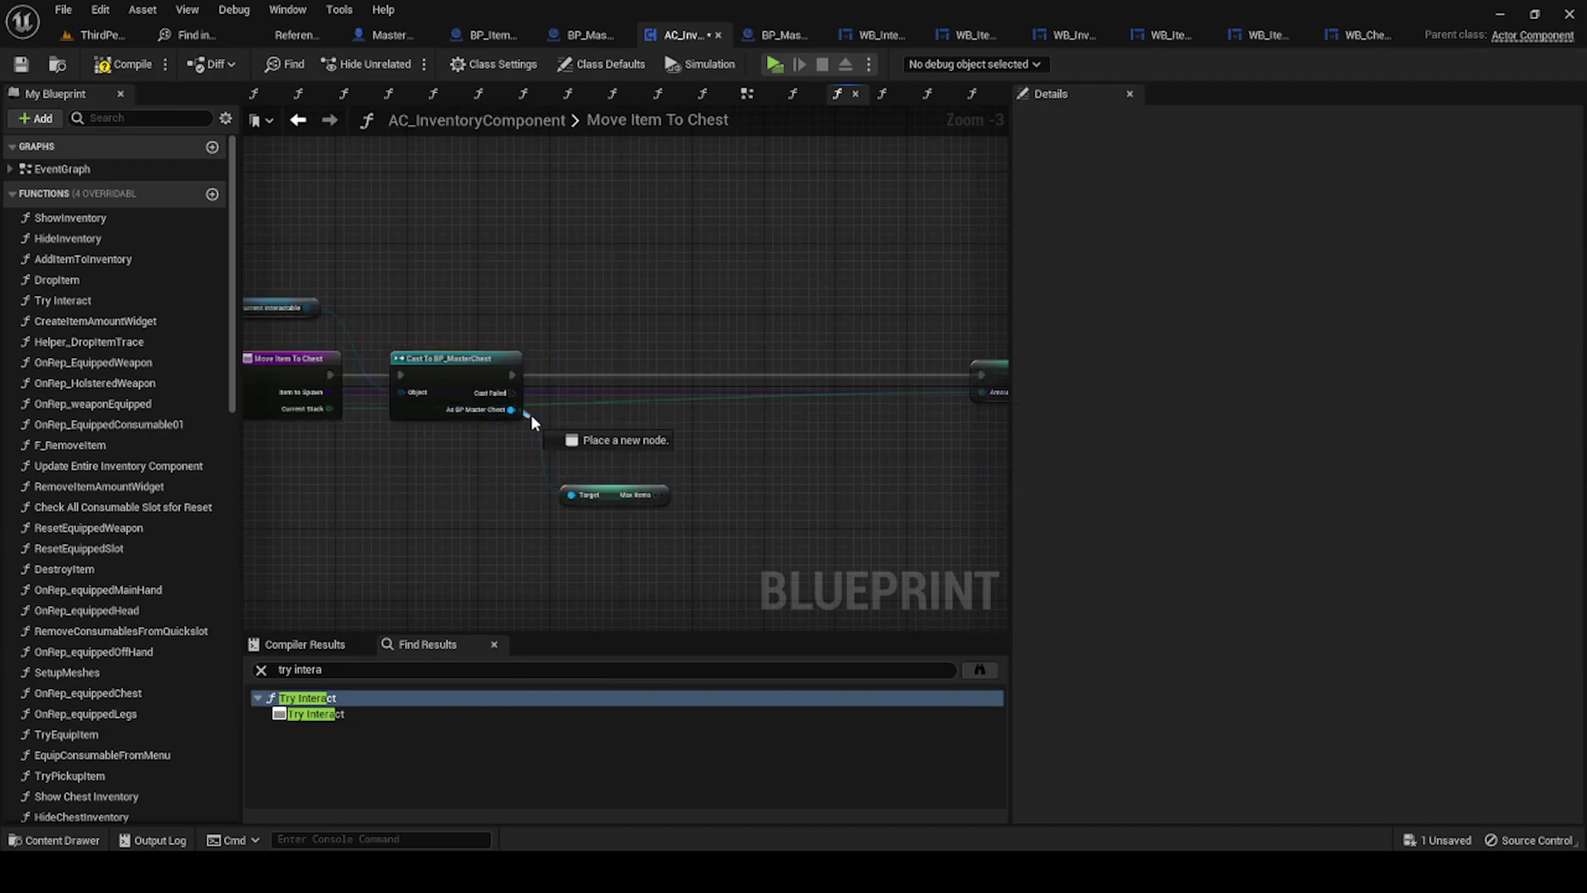
{"action": "left_click_drag", "start_coordinate": [533, 423], "coordinate": [544, 431]}
{"action": "type", "text": "invend"}
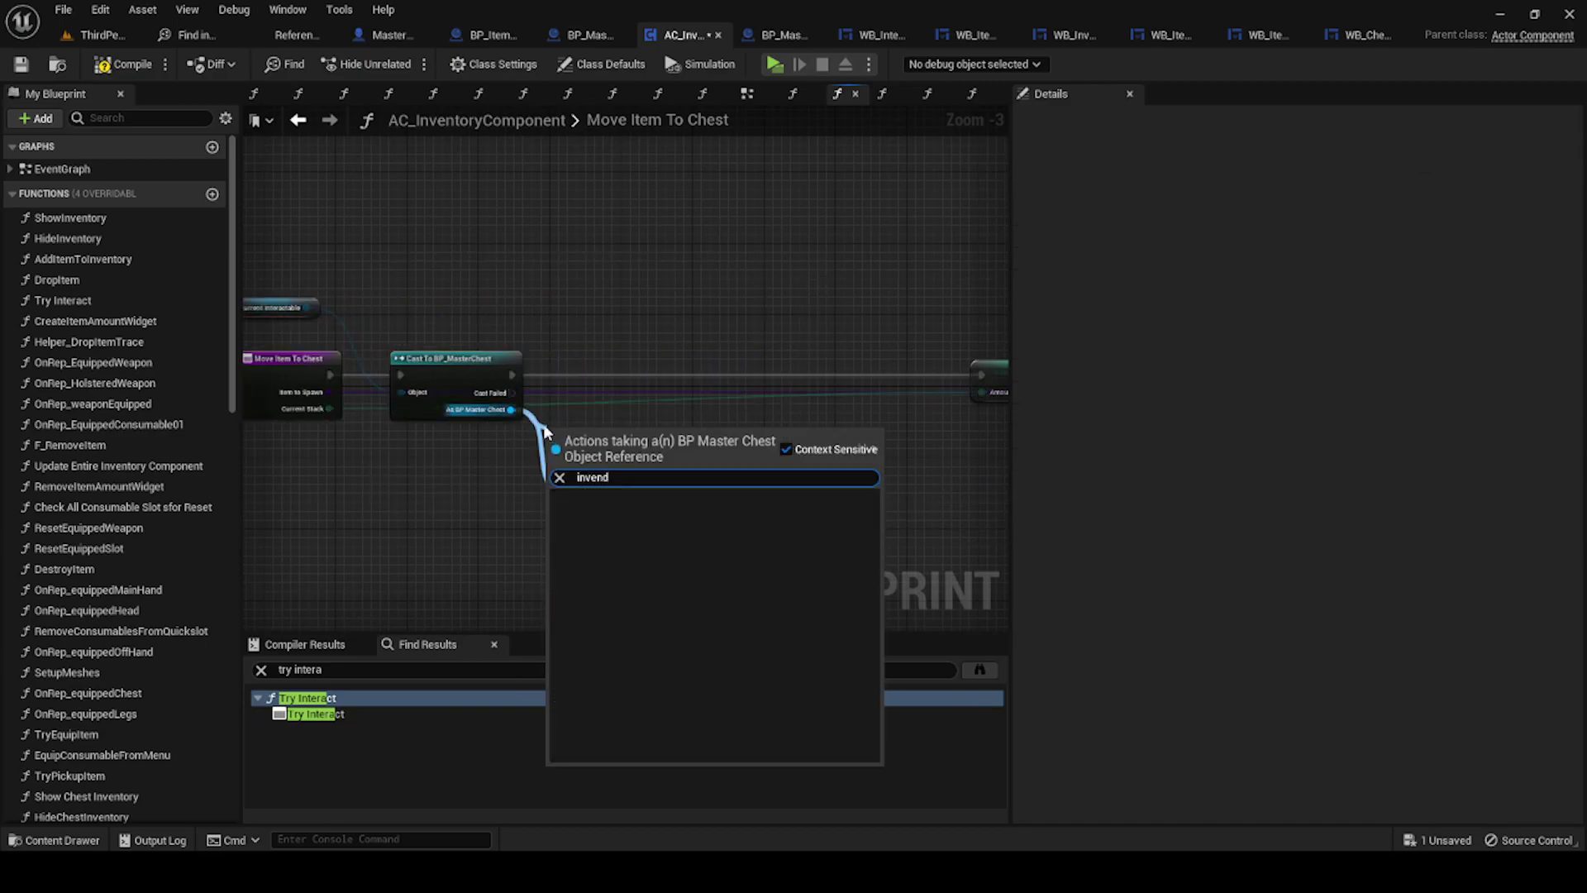
{"action": "key", "text": "BackSpace"}
{"action": "type", "text": "t"}
{"action": "left_click", "coordinate": [645, 610]}
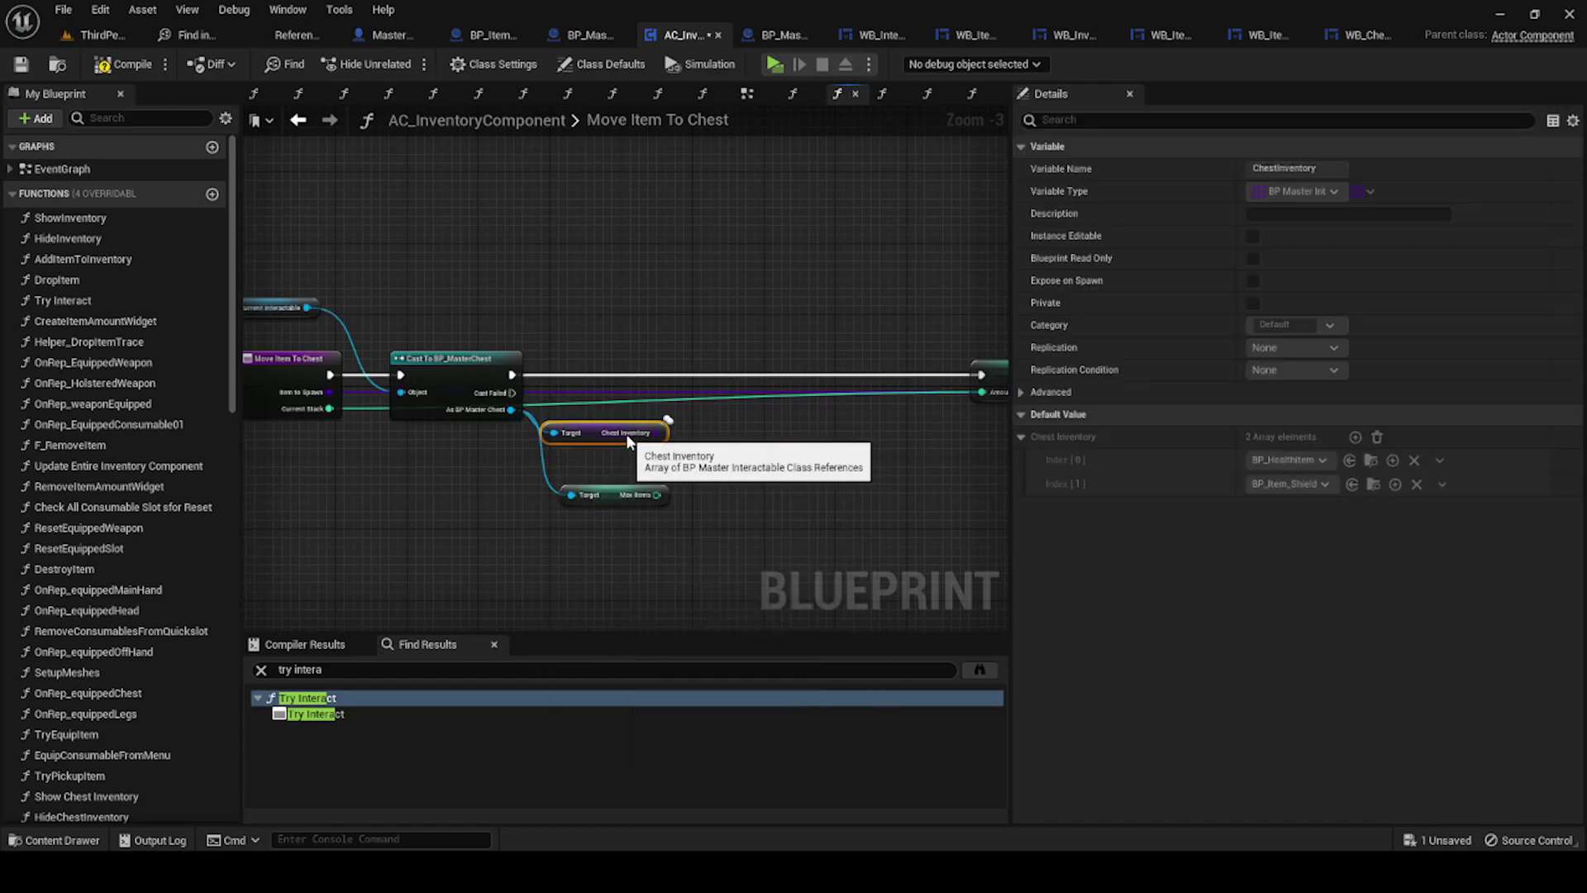
Step: Compare the Chest Inventory Length against Max Items with a less-than (<) node
{"action": "mouse_move", "coordinate": [628, 443]}
{"action": "left_mouse_down"}
{"action": "mouse_move", "coordinate": [633, 465]}
{"action": "mouse_move", "coordinate": [690, 473]}
{"action": "left_mouse_up"}
{"action": "type", "text": "l"}
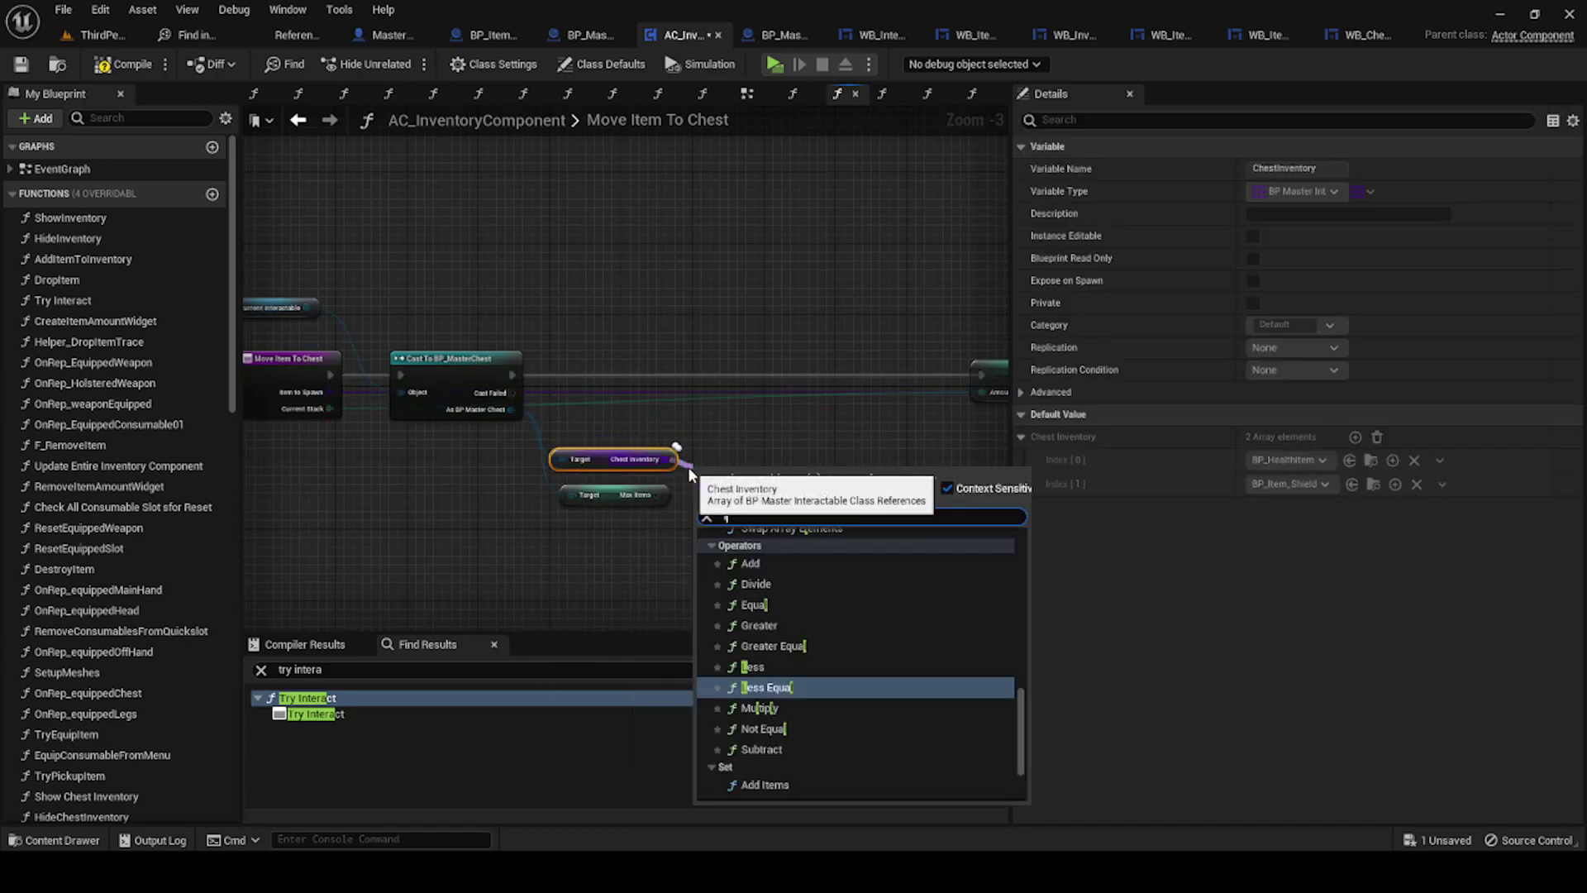
{"action": "type", "text": "eng"}
{"action": "left_click", "coordinate": [829, 562]}
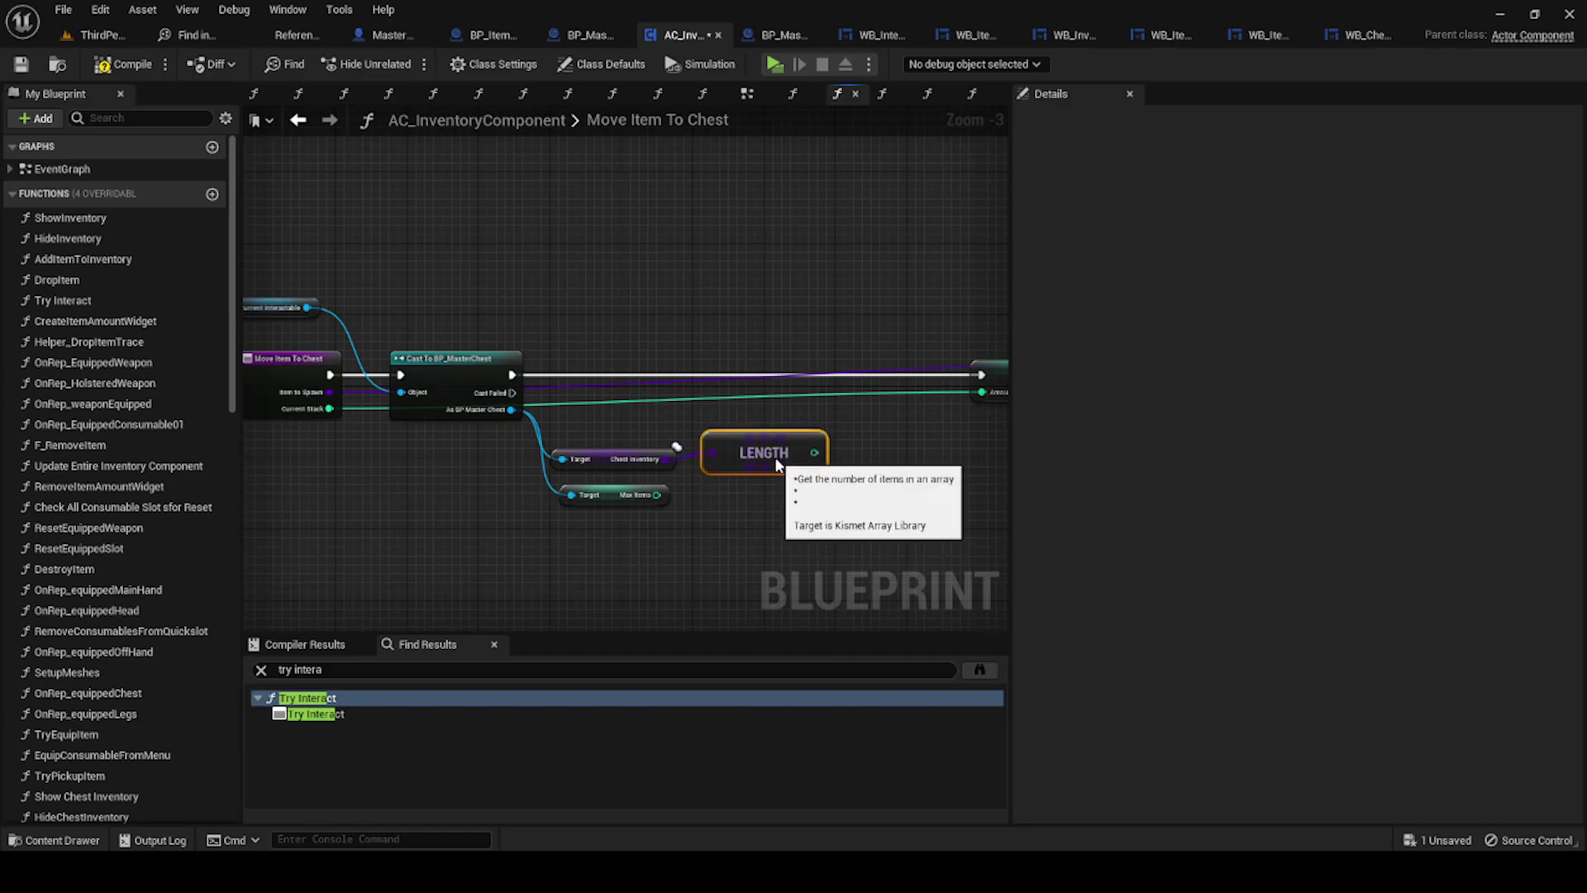
{"action": "left_click_drag", "start_coordinate": [777, 465], "coordinate": [837, 484]}
{"action": "type", "text": "<"}
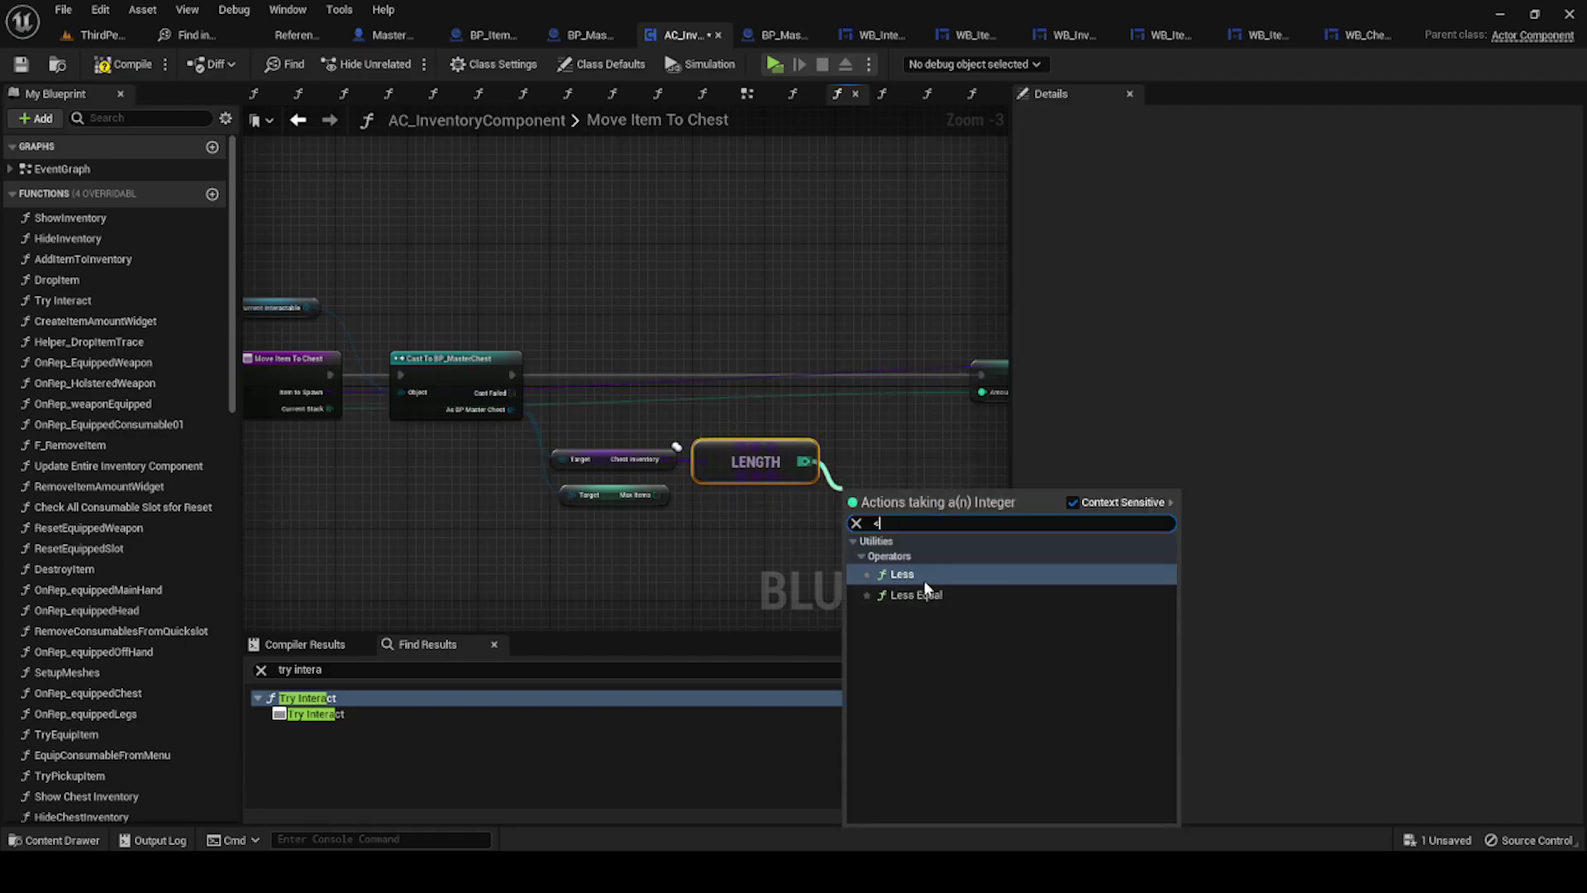
{"action": "left_click", "coordinate": [910, 574]}
{"action": "left_click_drag", "start_coordinate": [657, 495], "coordinate": [847, 511]}
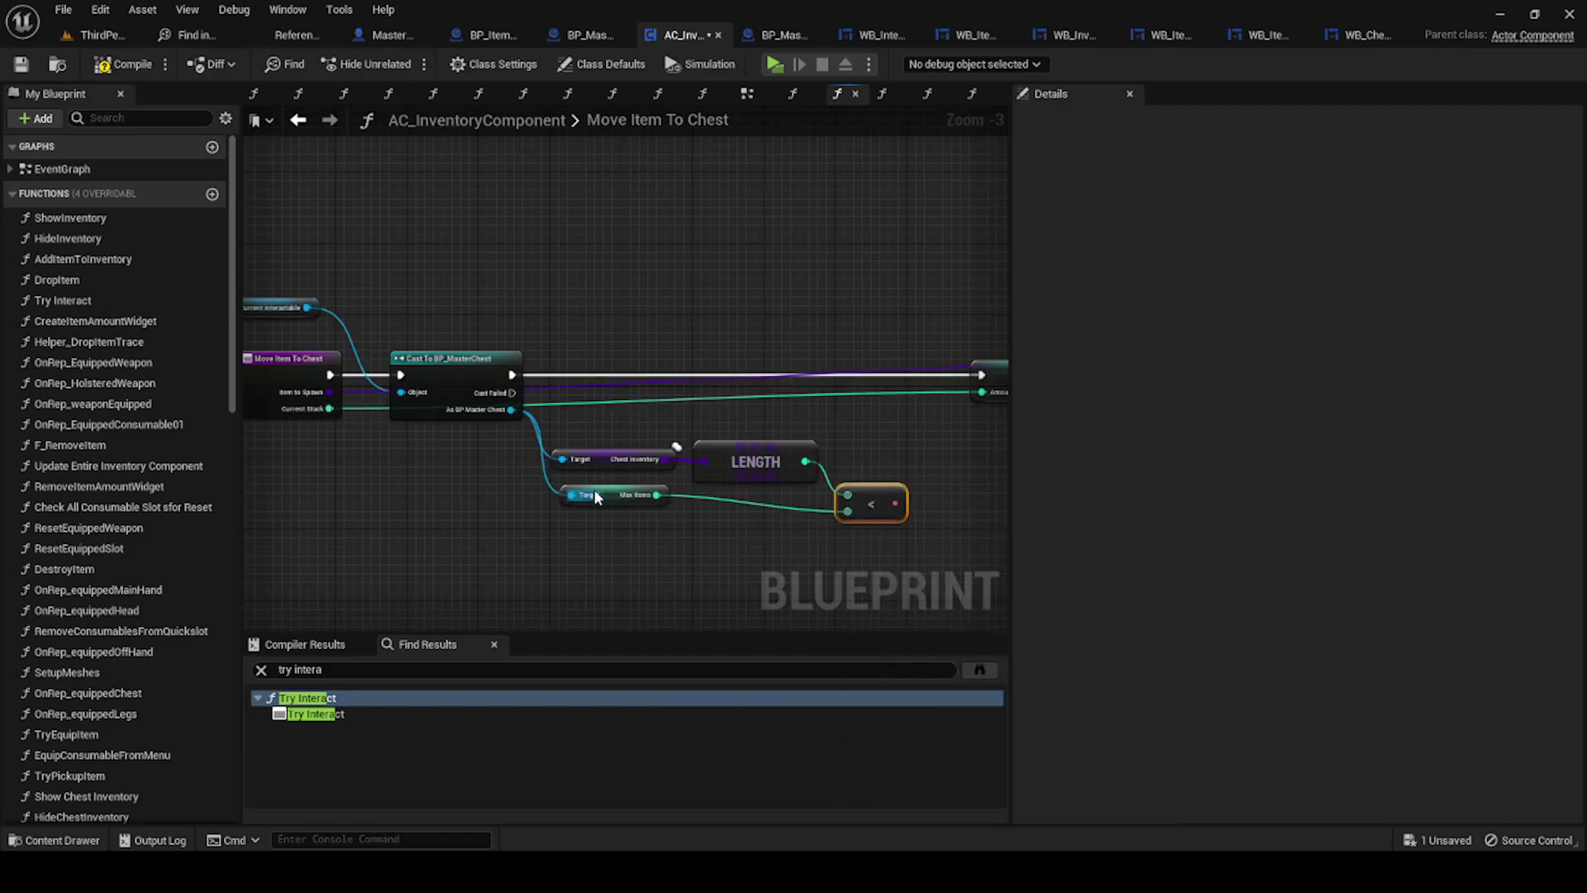
{"action": "left_click_drag", "start_coordinate": [598, 499], "coordinate": [612, 517]}
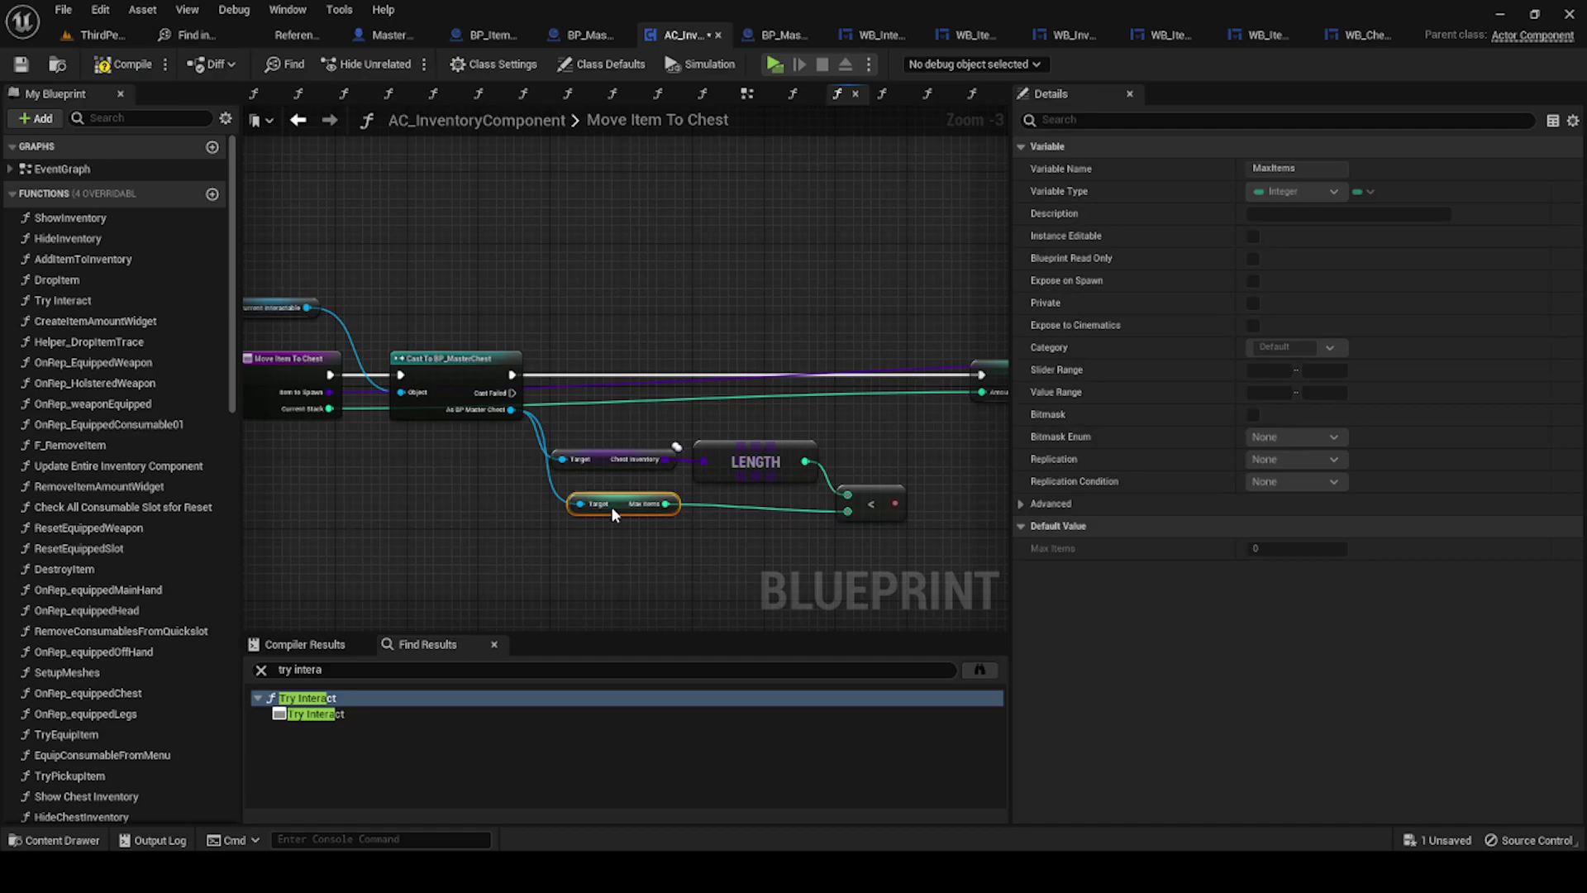
Step: Insert a Branch after the cast, driven by the comparison, continuing the move on True
{"action": "left_click", "coordinate": [787, 351]}
{"action": "left_click_drag", "start_coordinate": [511, 377], "coordinate": [797, 374]}
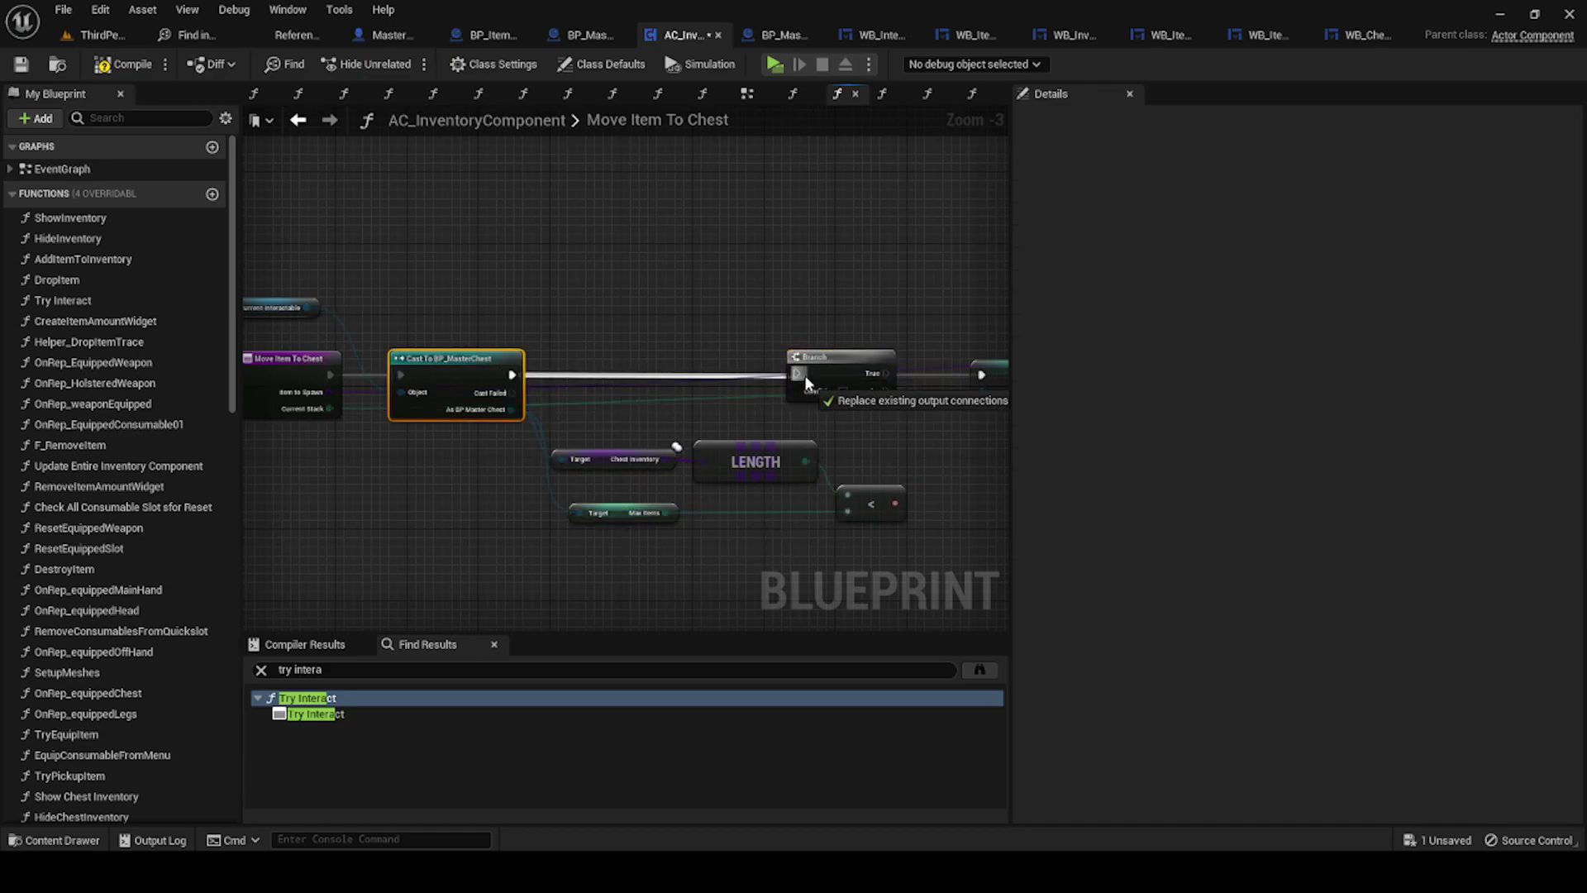
{"action": "mouse_move", "coordinate": [872, 499]}
{"action": "left_mouse_down"}
{"action": "mouse_move", "coordinate": [900, 518]}
{"action": "mouse_move", "coordinate": [796, 390]}
{"action": "mouse_move", "coordinate": [977, 375]}
{"action": "left_mouse_up"}
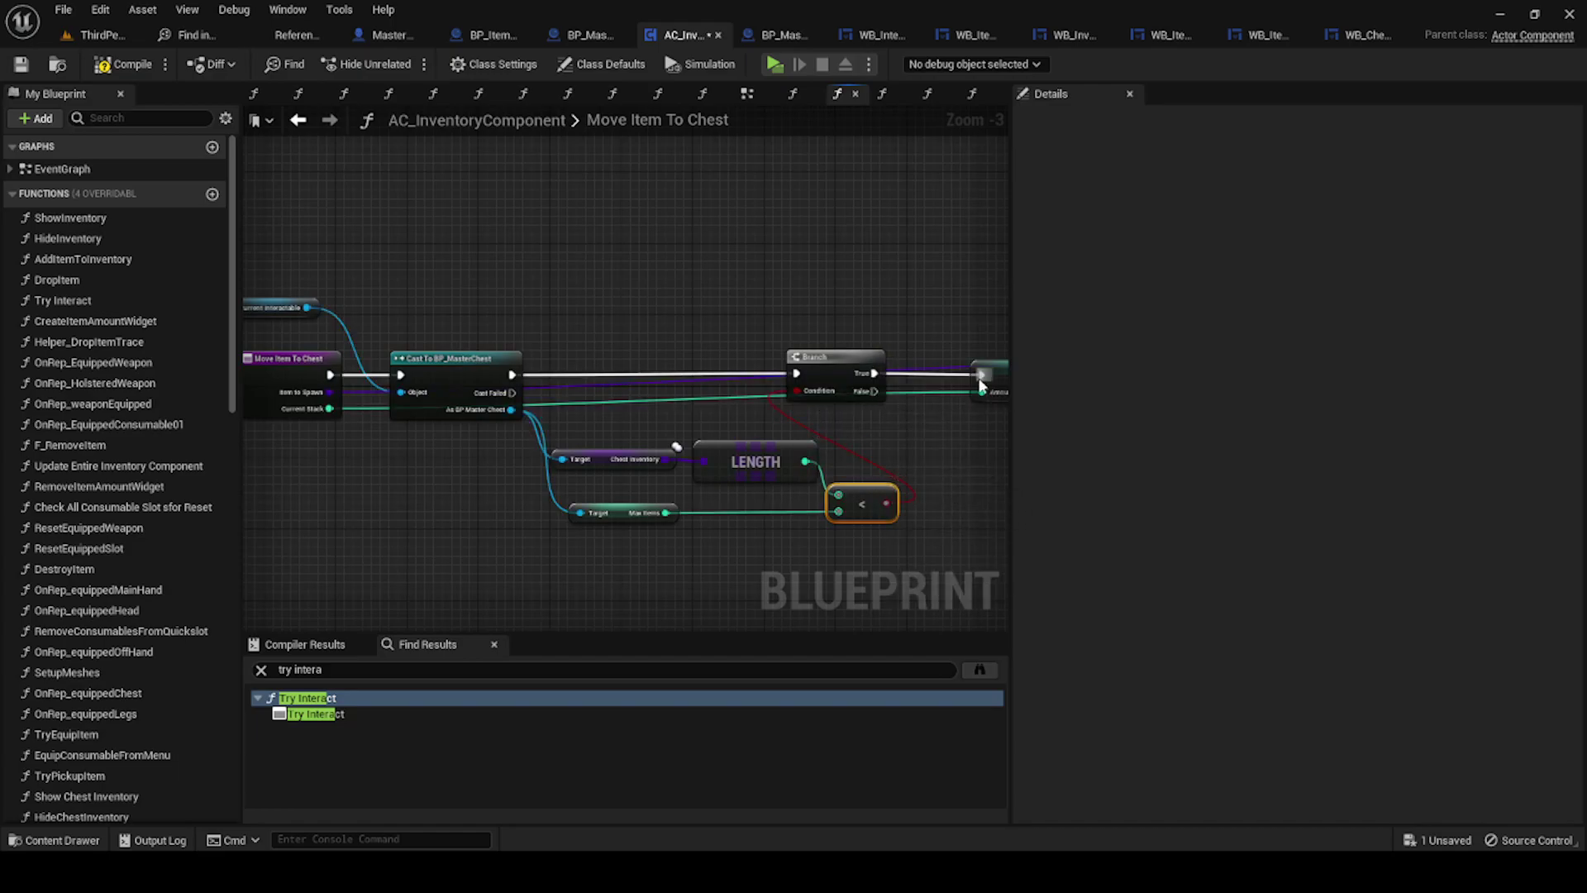
{"action": "right_click_drag", "start_coordinate": [959, 377], "coordinate": [650, 378]}
{"action": "scroll", "coordinate": [497, 335], "scroll_direction": "down", "scroll_amount": 3}
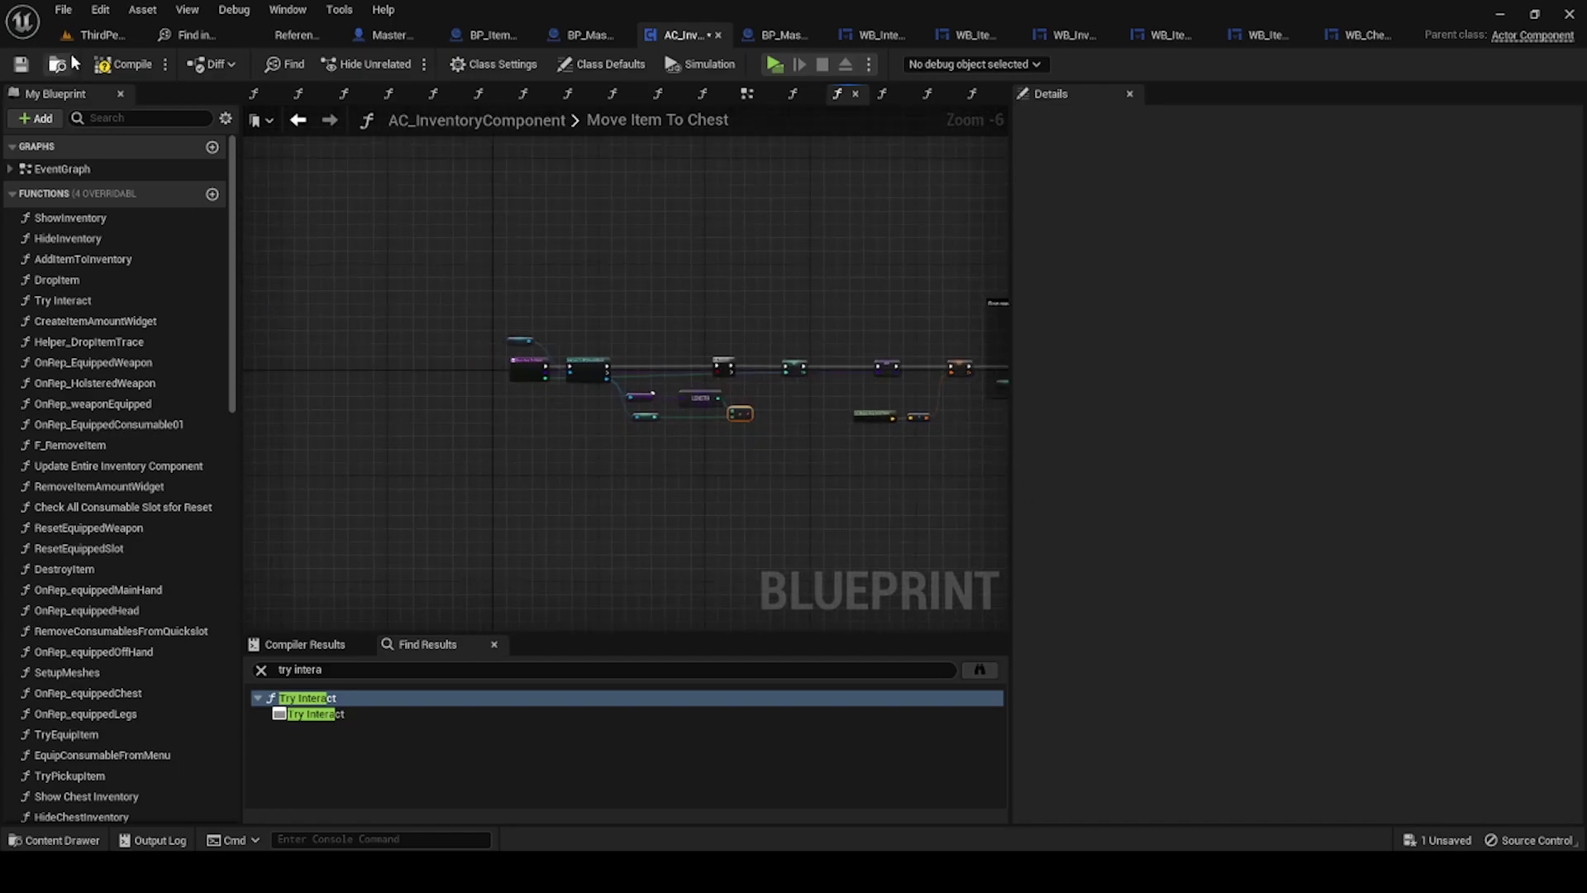
Step: Save all unsaved assets and the current level
{"action": "left_click", "coordinate": [64, 10]}
{"action": "left_click", "coordinate": [121, 90]}
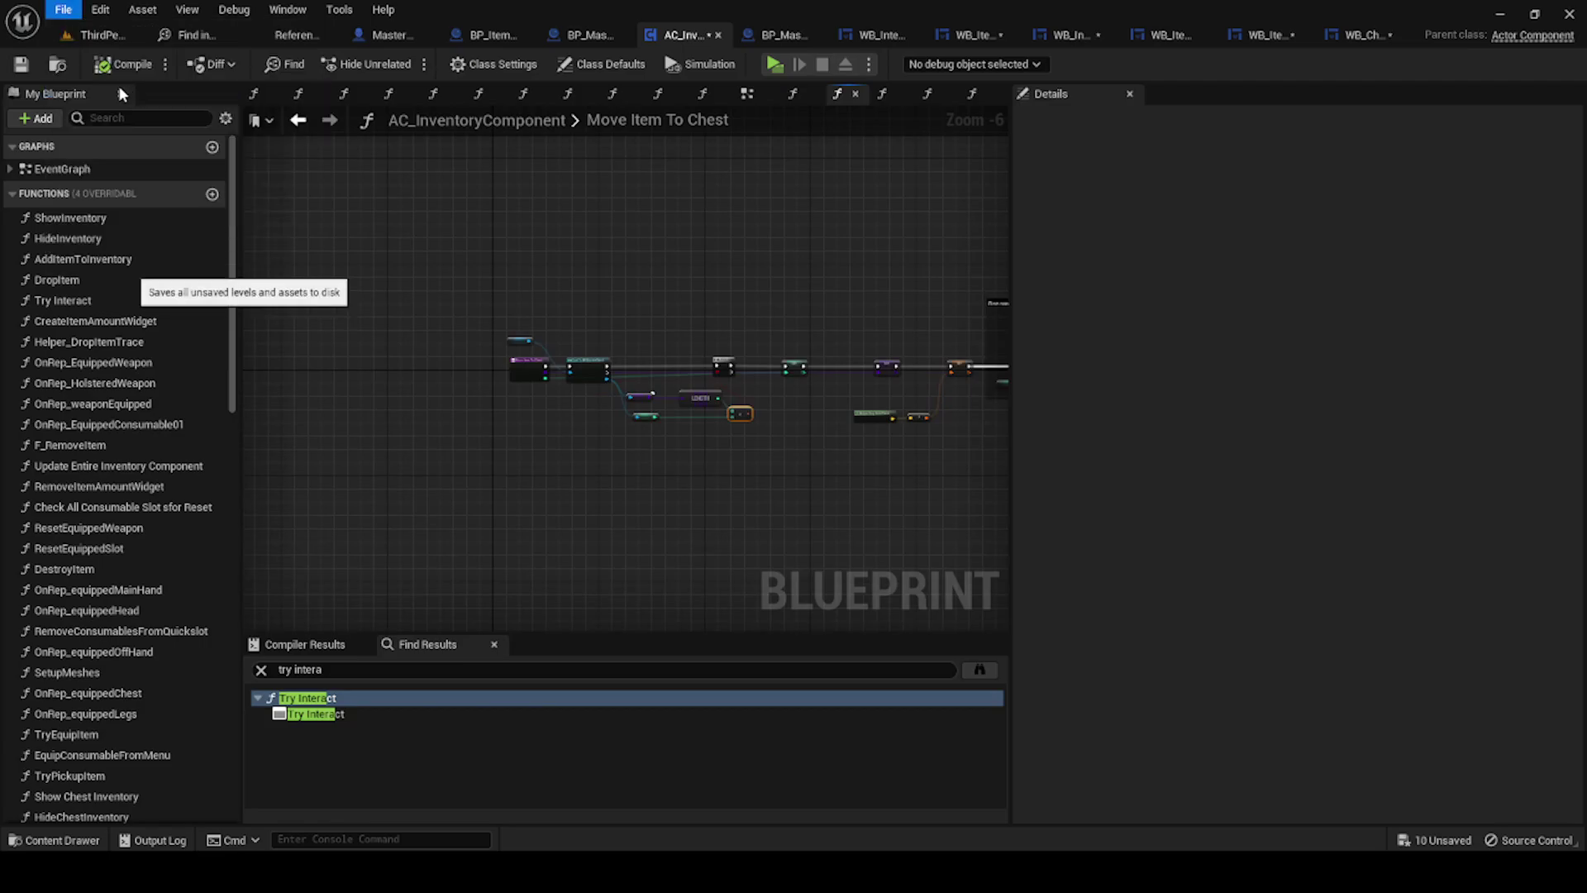
{"action": "left_click", "coordinate": [76, 34]}
{"action": "left_click", "coordinate": [64, 10]}
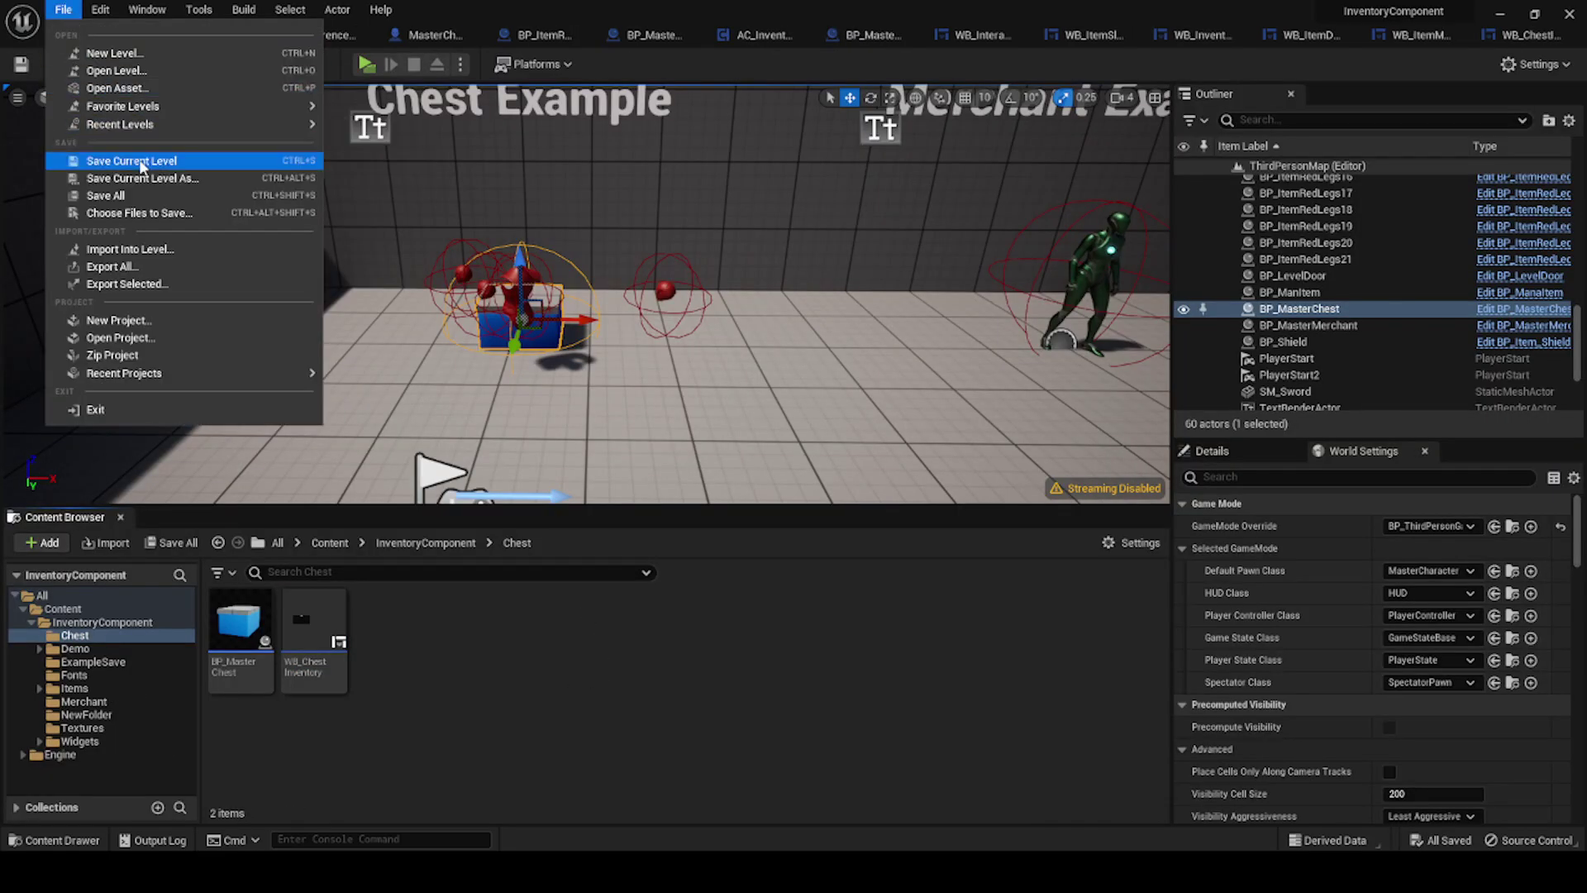
{"action": "left_click", "coordinate": [133, 189]}
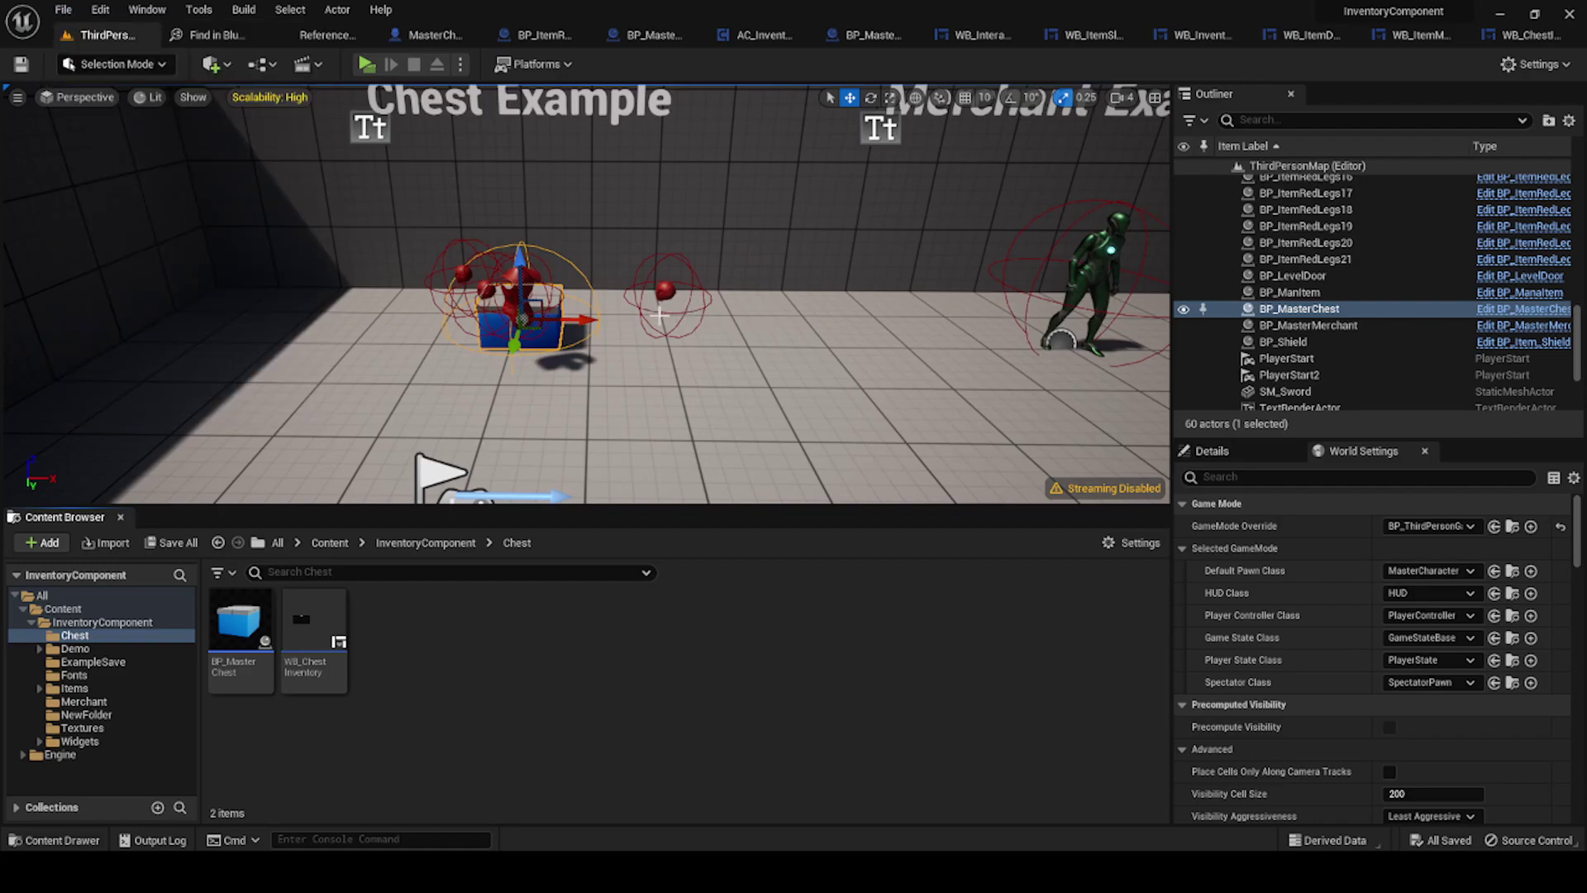
Step: Run a brief preview, then set BP_MasterChest's Max Items default to 5
{"action": "left_click", "coordinate": [367, 63]}
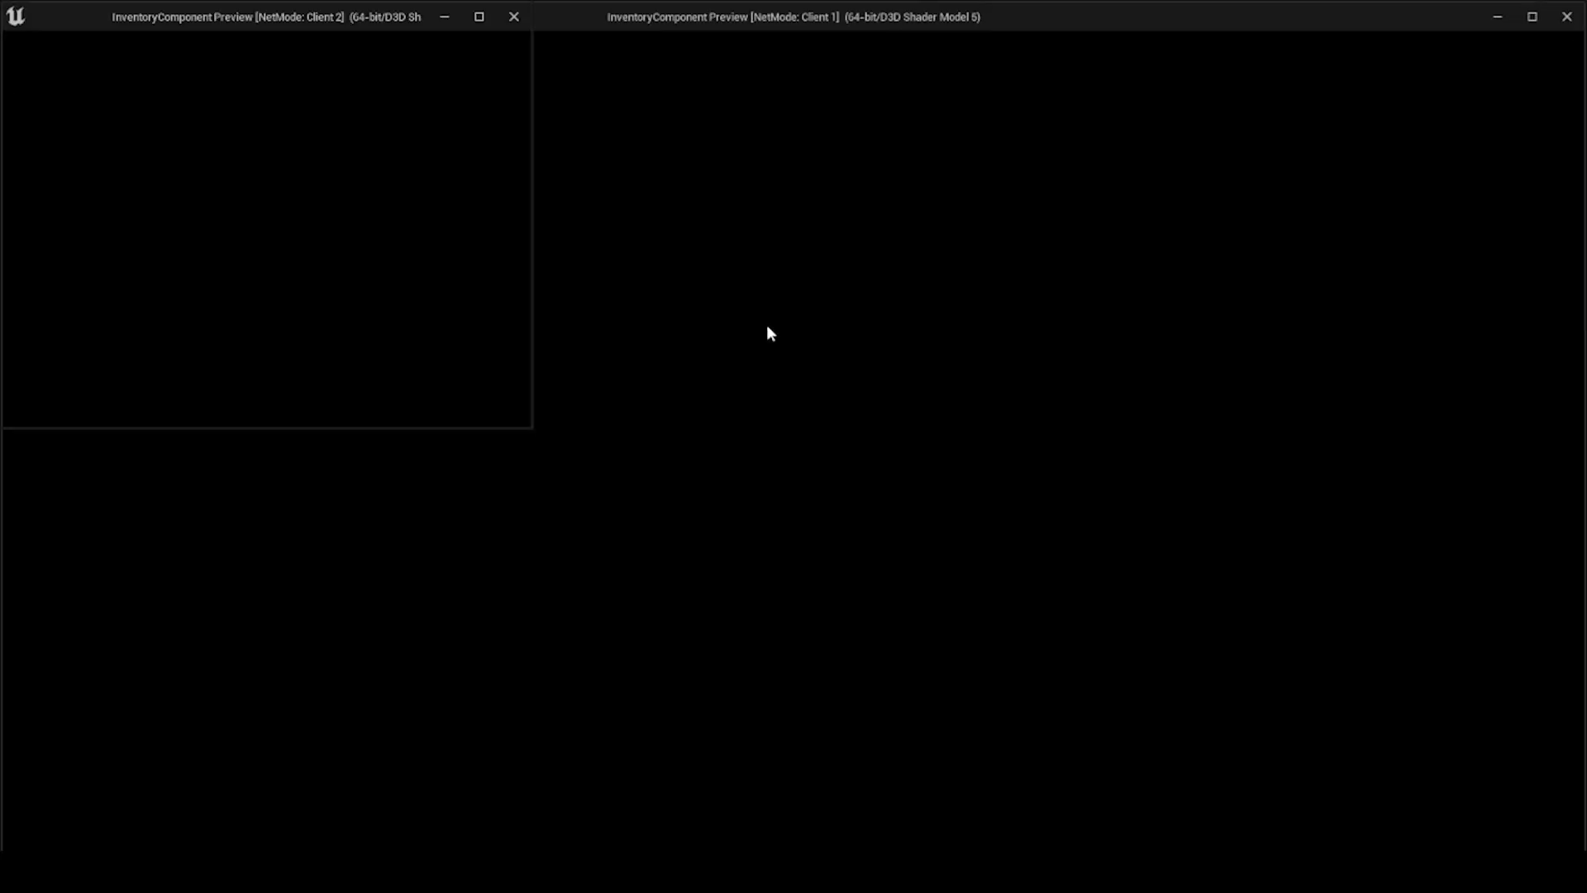
{"action": "key", "text": "Escape"}
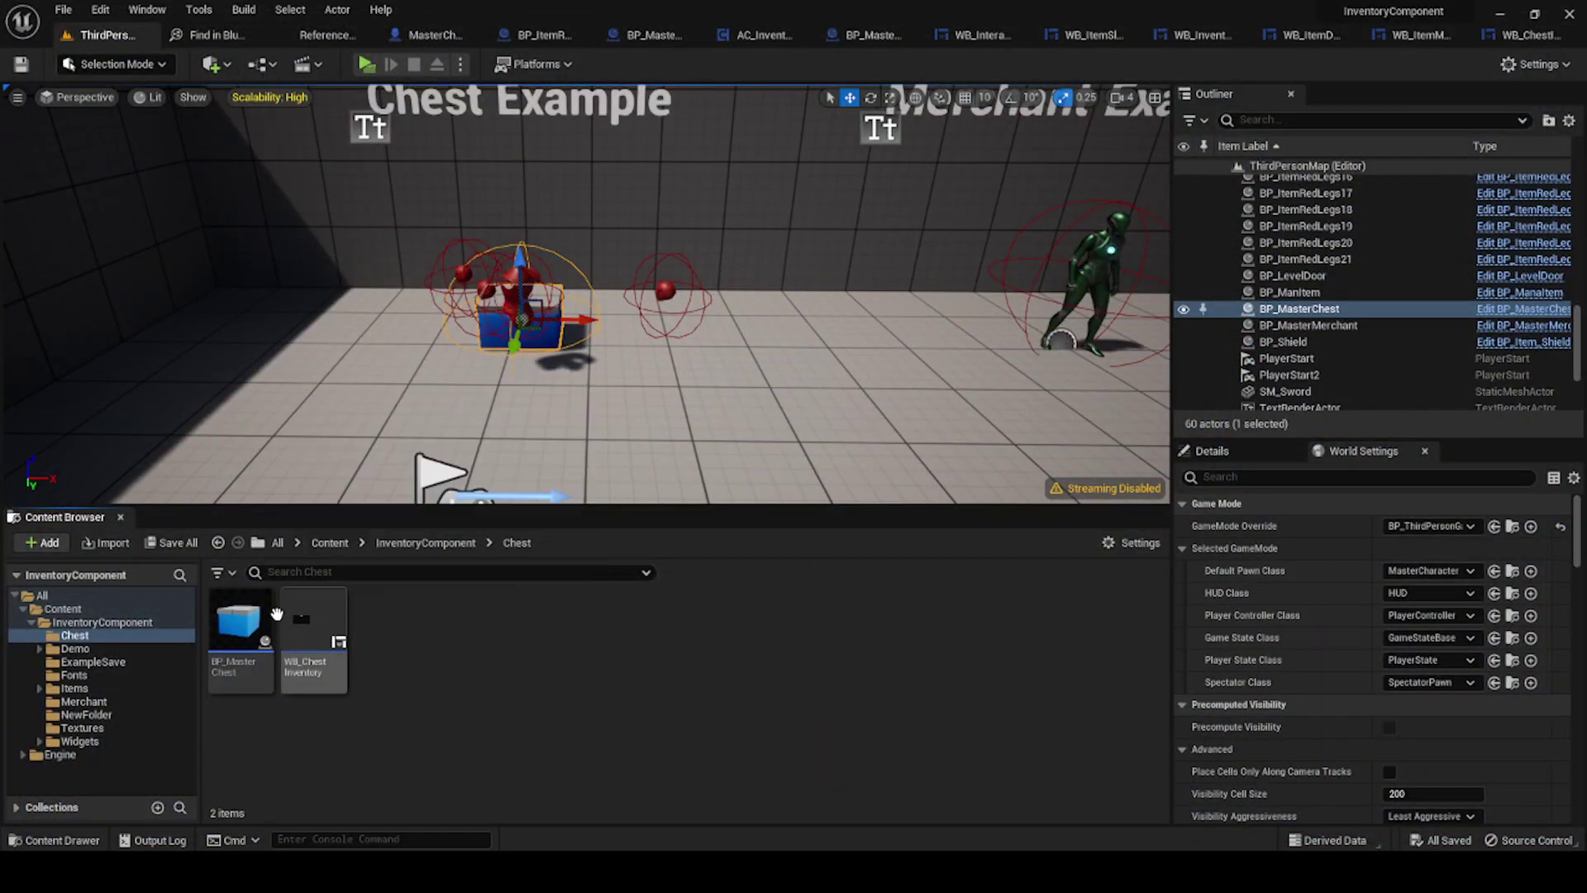
{"action": "double_click", "coordinate": [265, 618]}
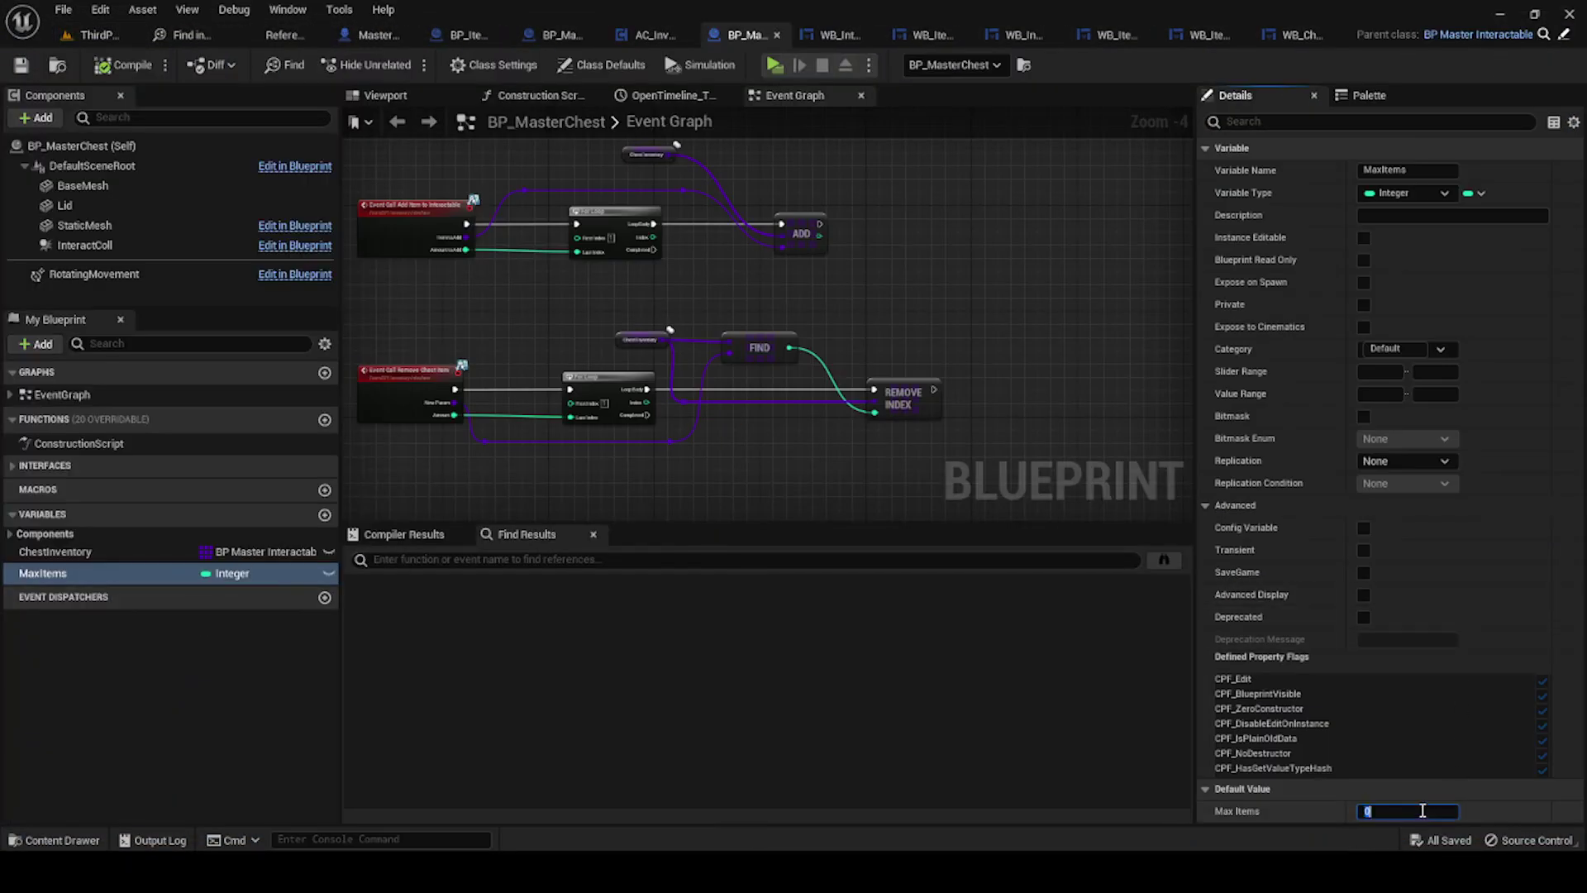
{"action": "type", "text": "5"}
{"action": "key", "text": "Return"}
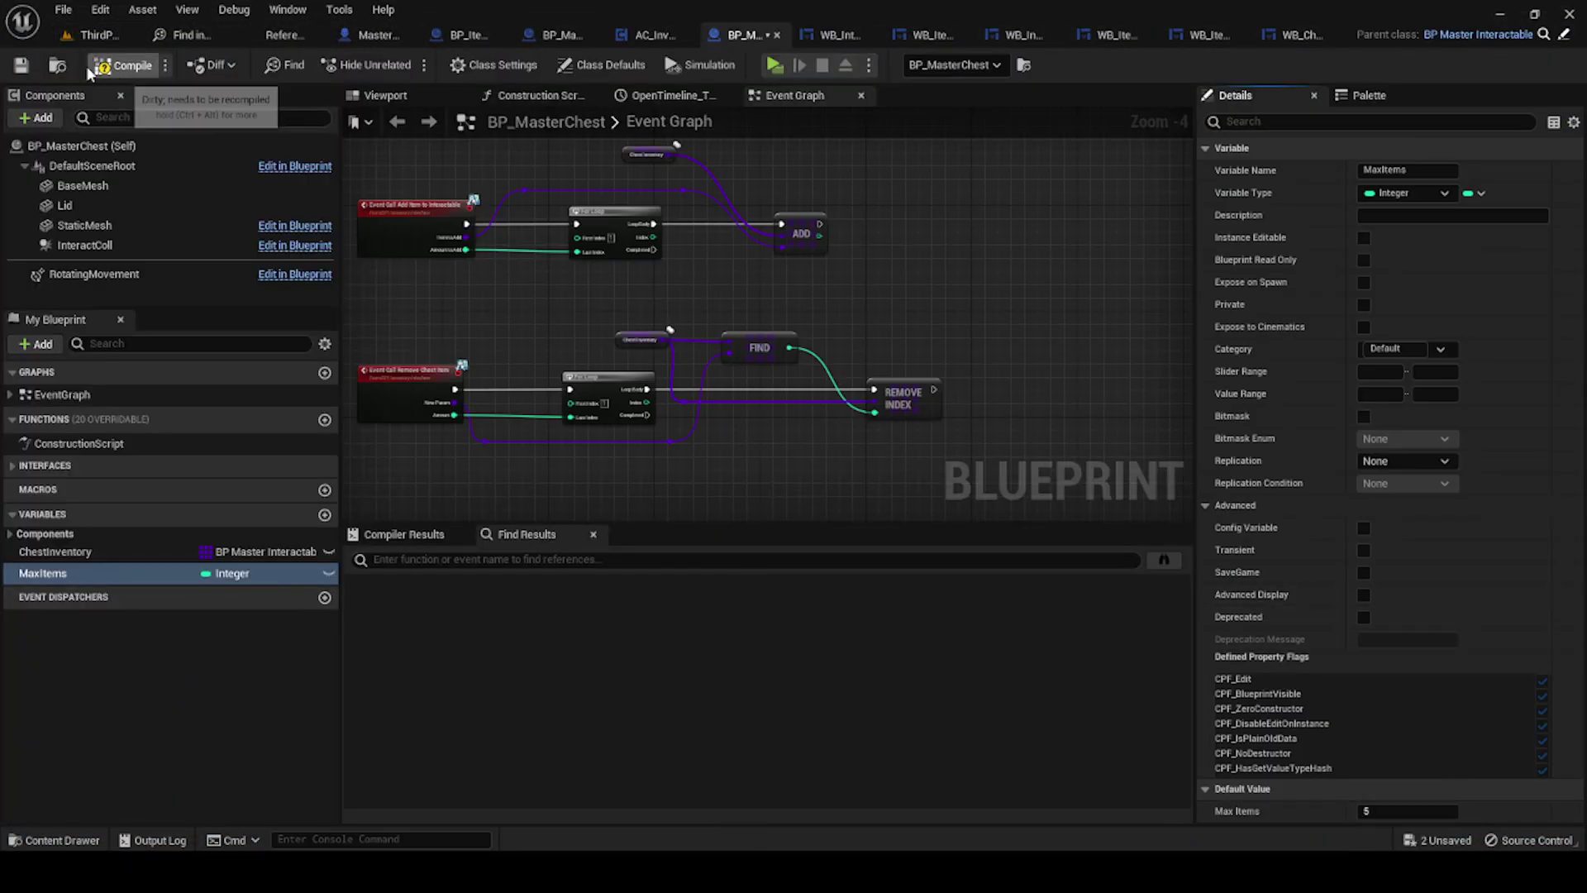
{"action": "left_click", "coordinate": [95, 35]}
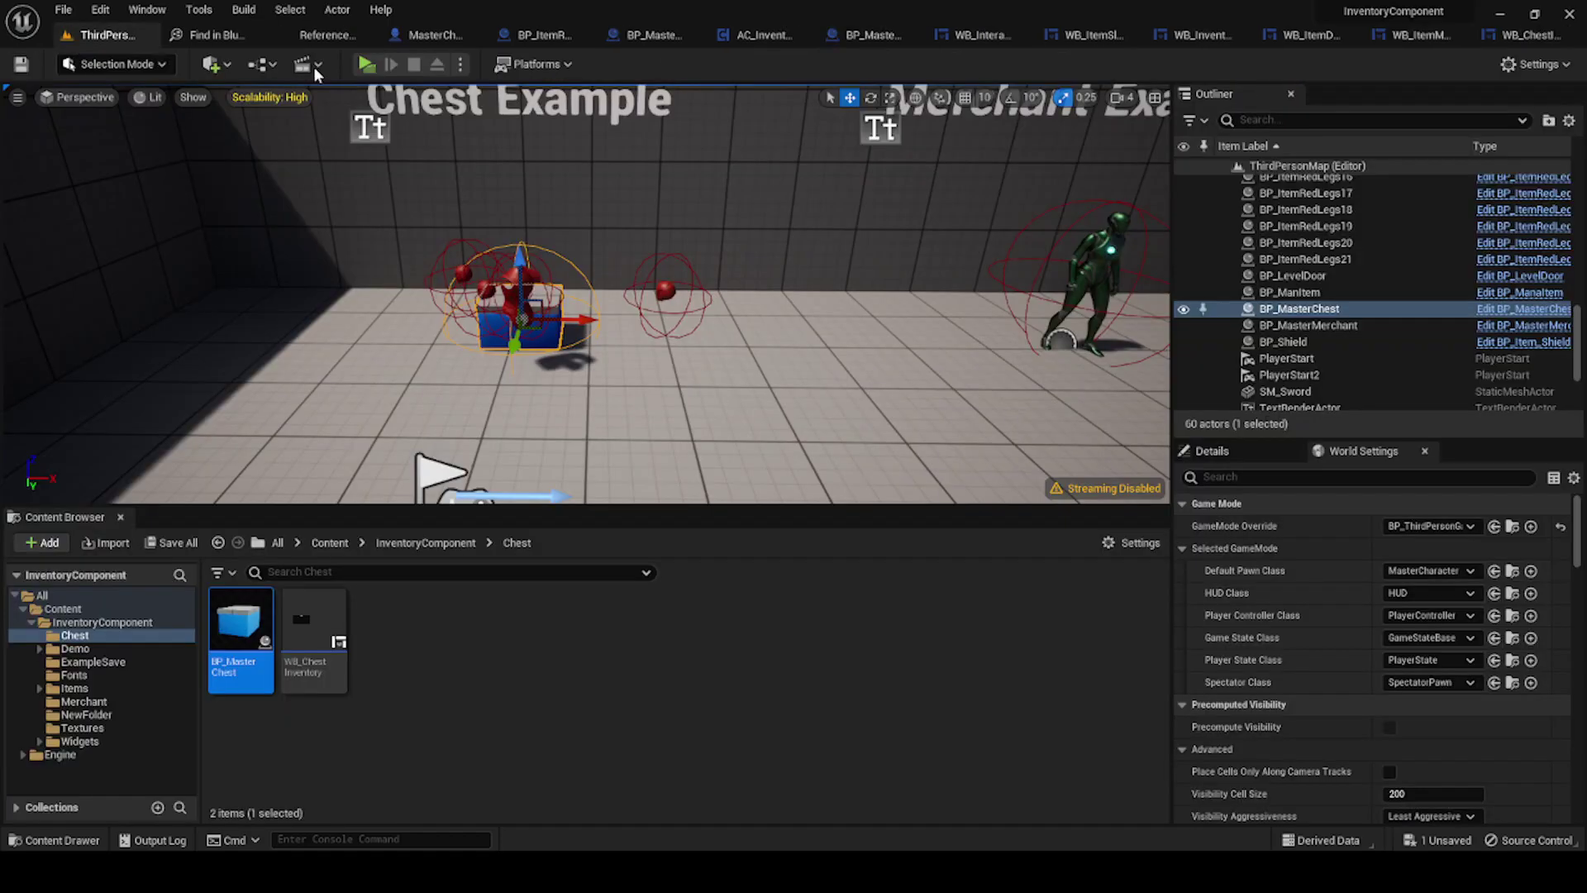
Step: In play, walk to the chest and store Red Legs boots until it is full
{"action": "left_click", "coordinate": [372, 63]}
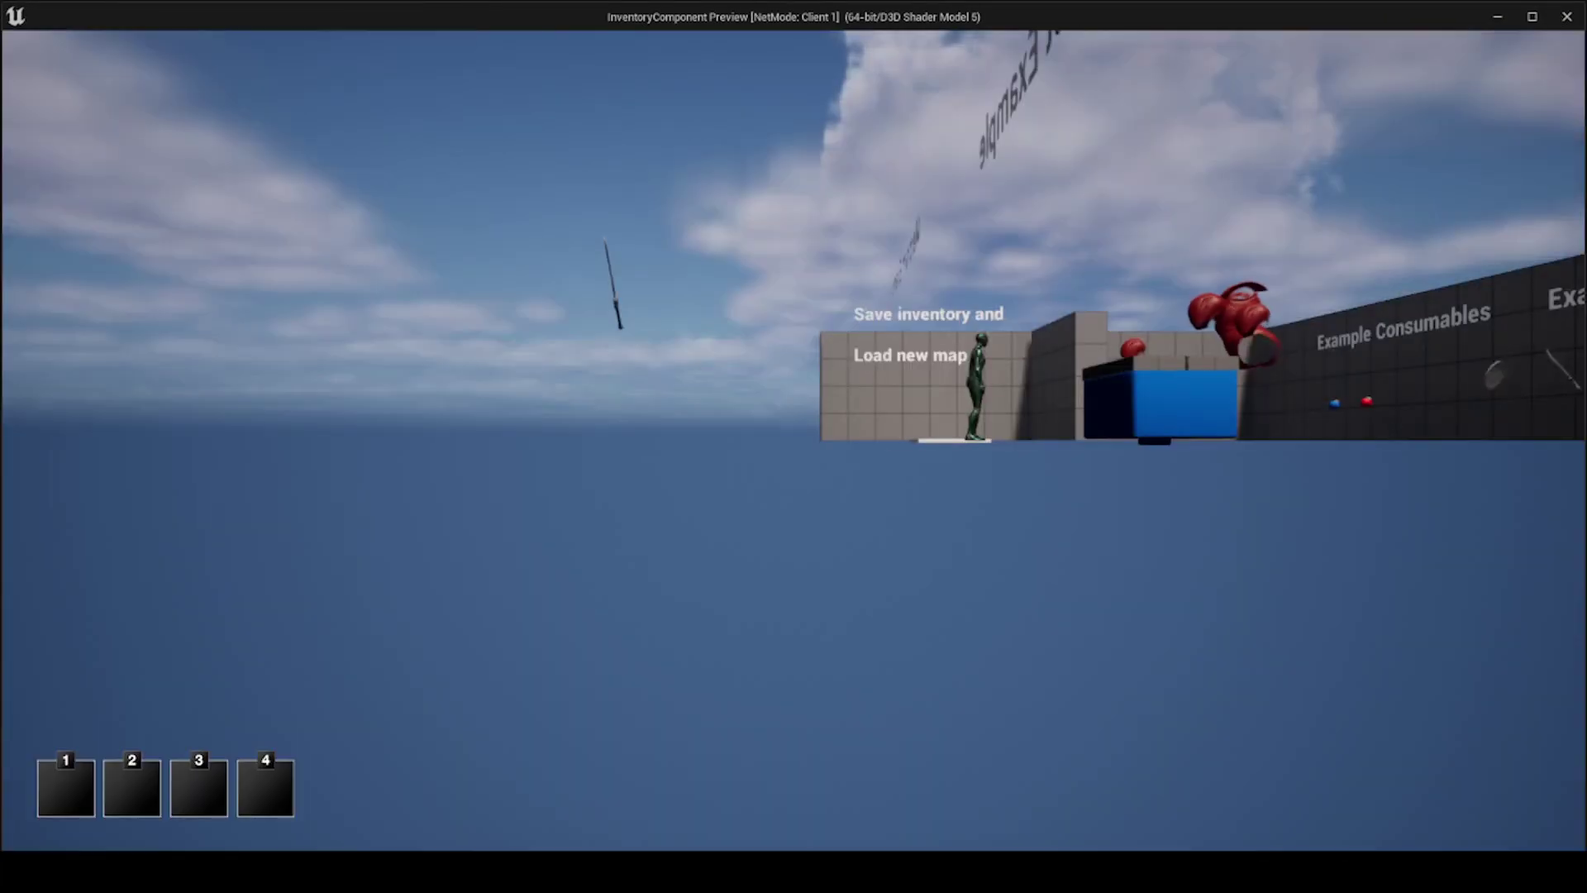
{"action": "key", "text": "w"}
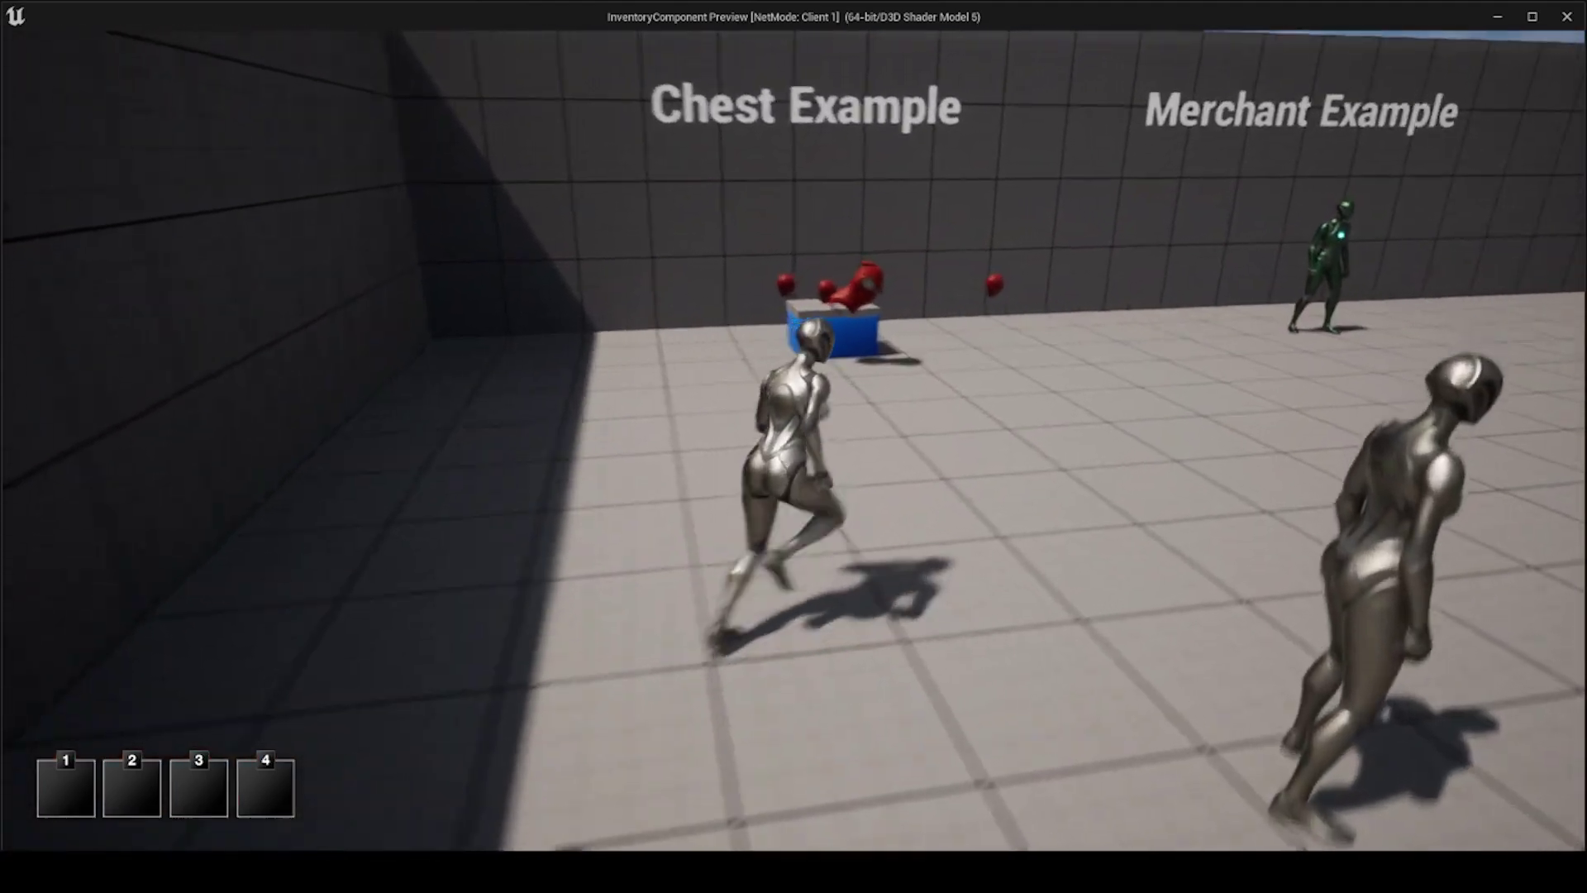
{"action": "key", "text": "e"}
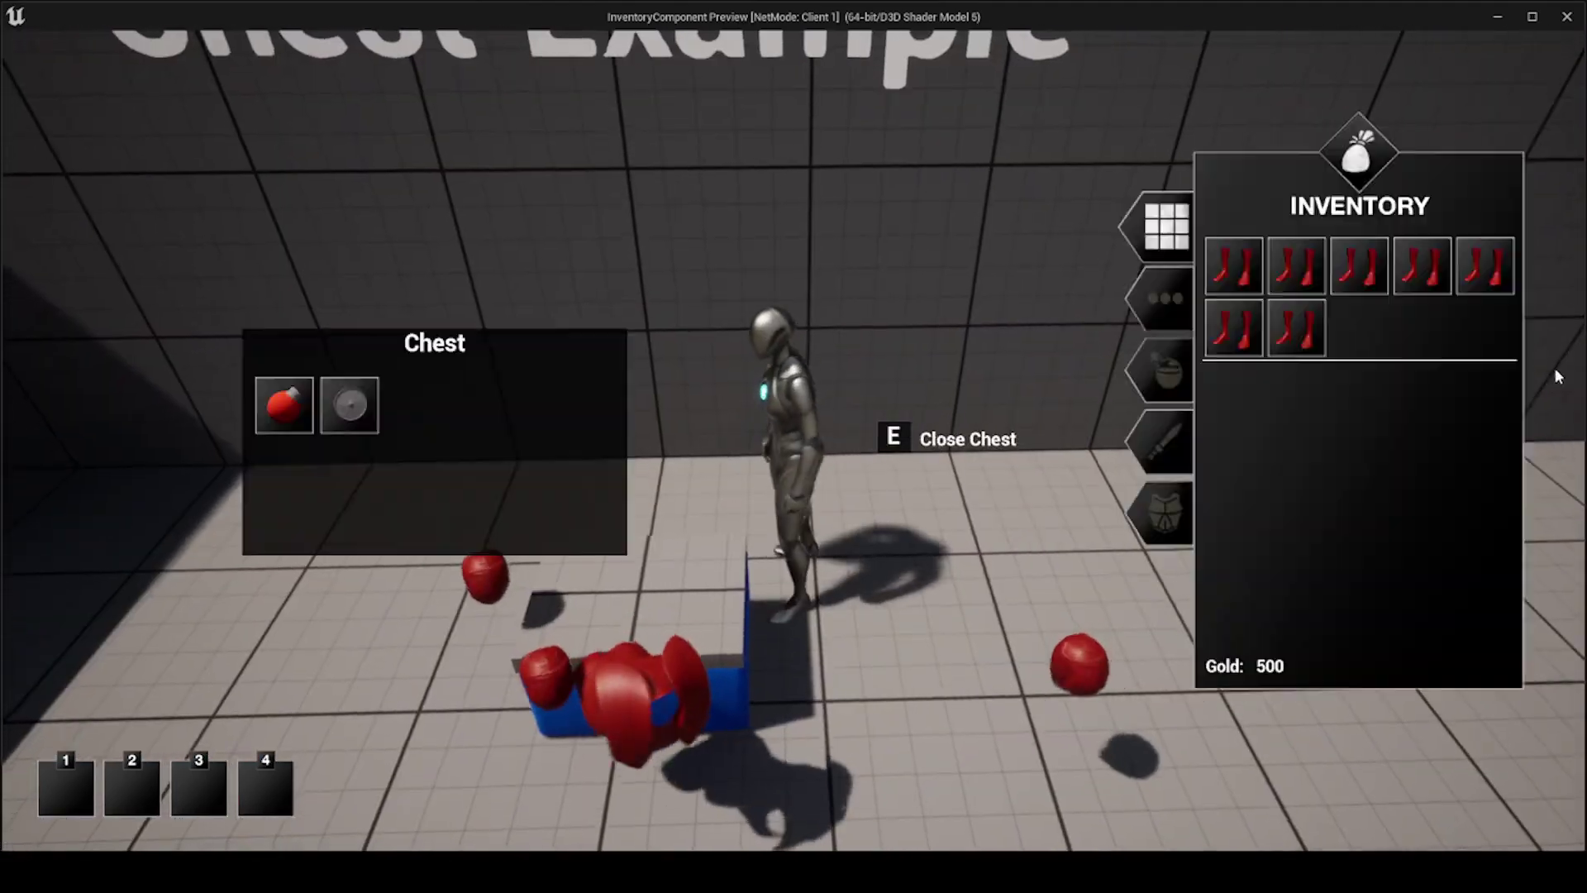
{"action": "right_click", "coordinate": [1244, 333]}
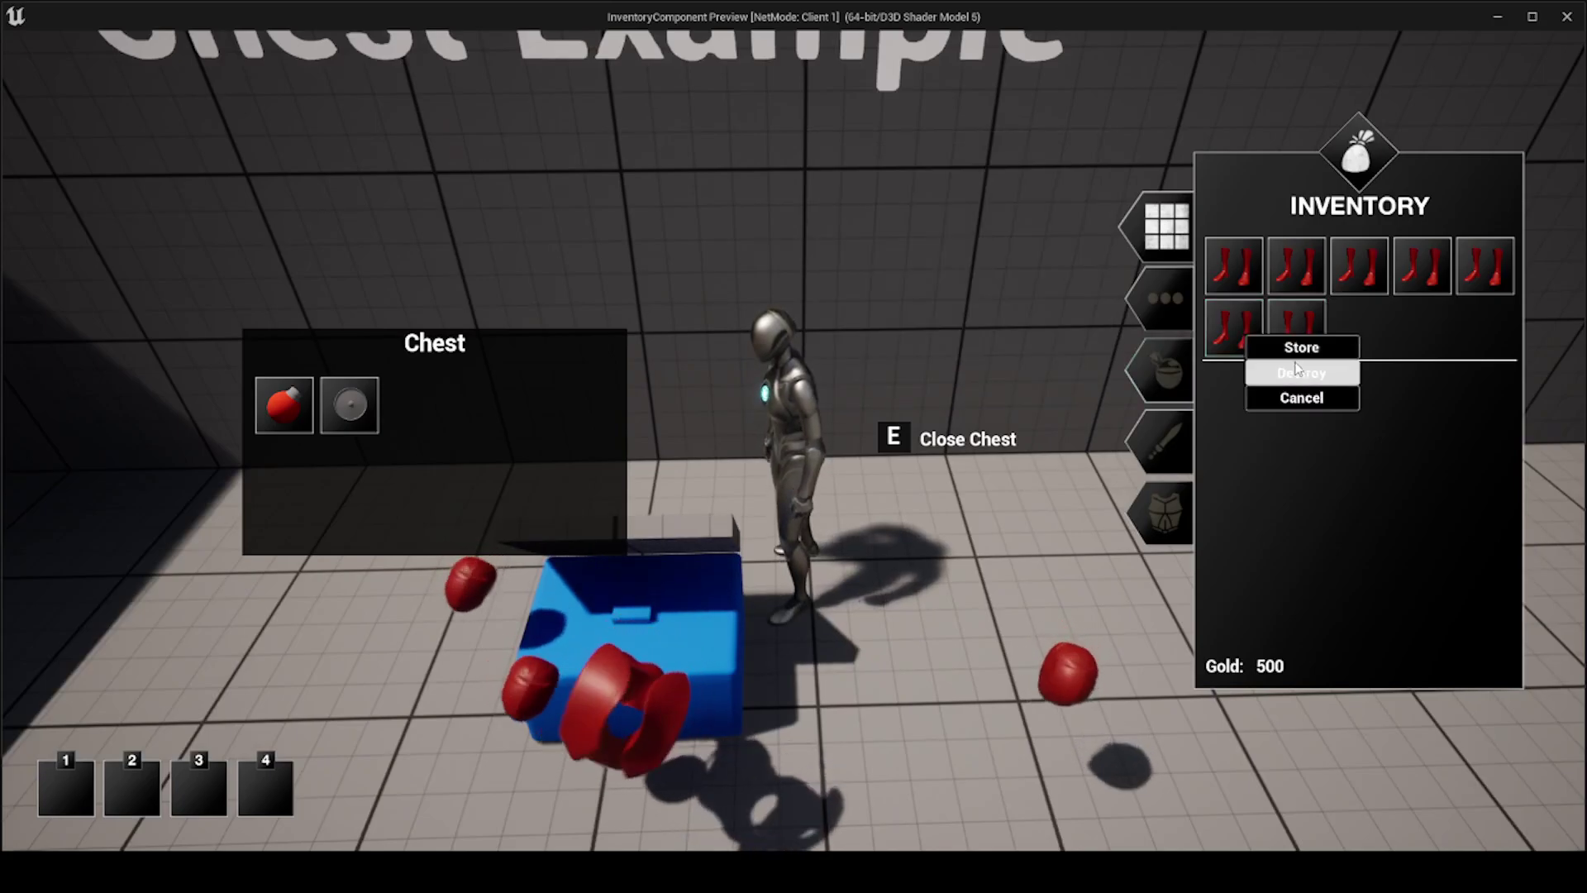
{"action": "left_click", "coordinate": [1299, 347]}
{"action": "right_click", "coordinate": [1240, 339]}
{"action": "left_click", "coordinate": [1289, 350]}
{"action": "right_click", "coordinate": [1252, 273]}
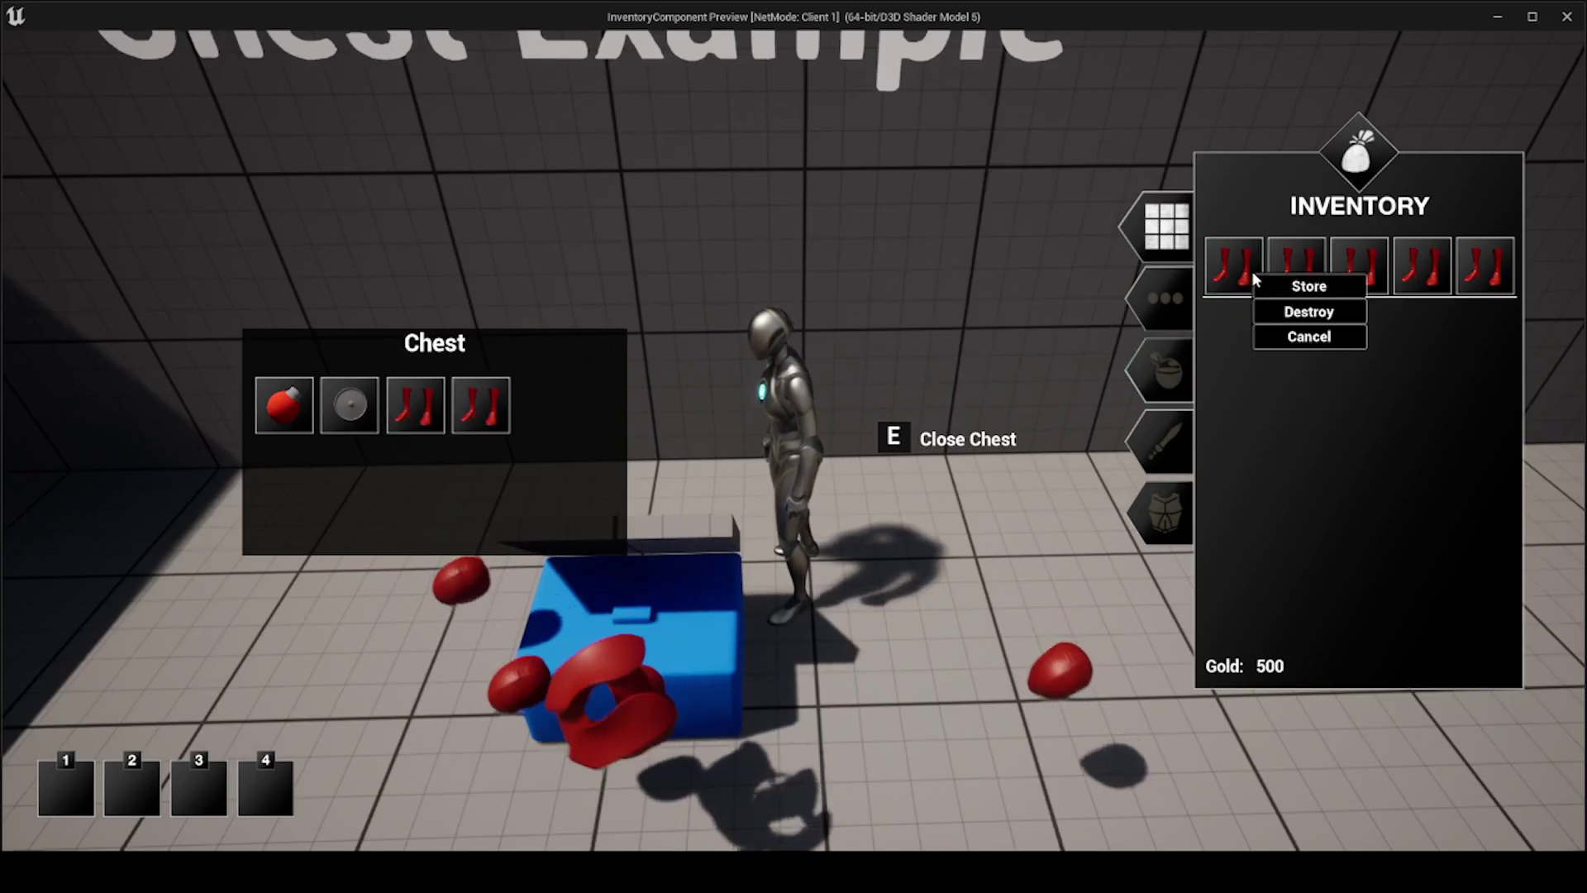
{"action": "left_click", "coordinate": [1285, 286]}
{"action": "right_click", "coordinate": [1268, 275]}
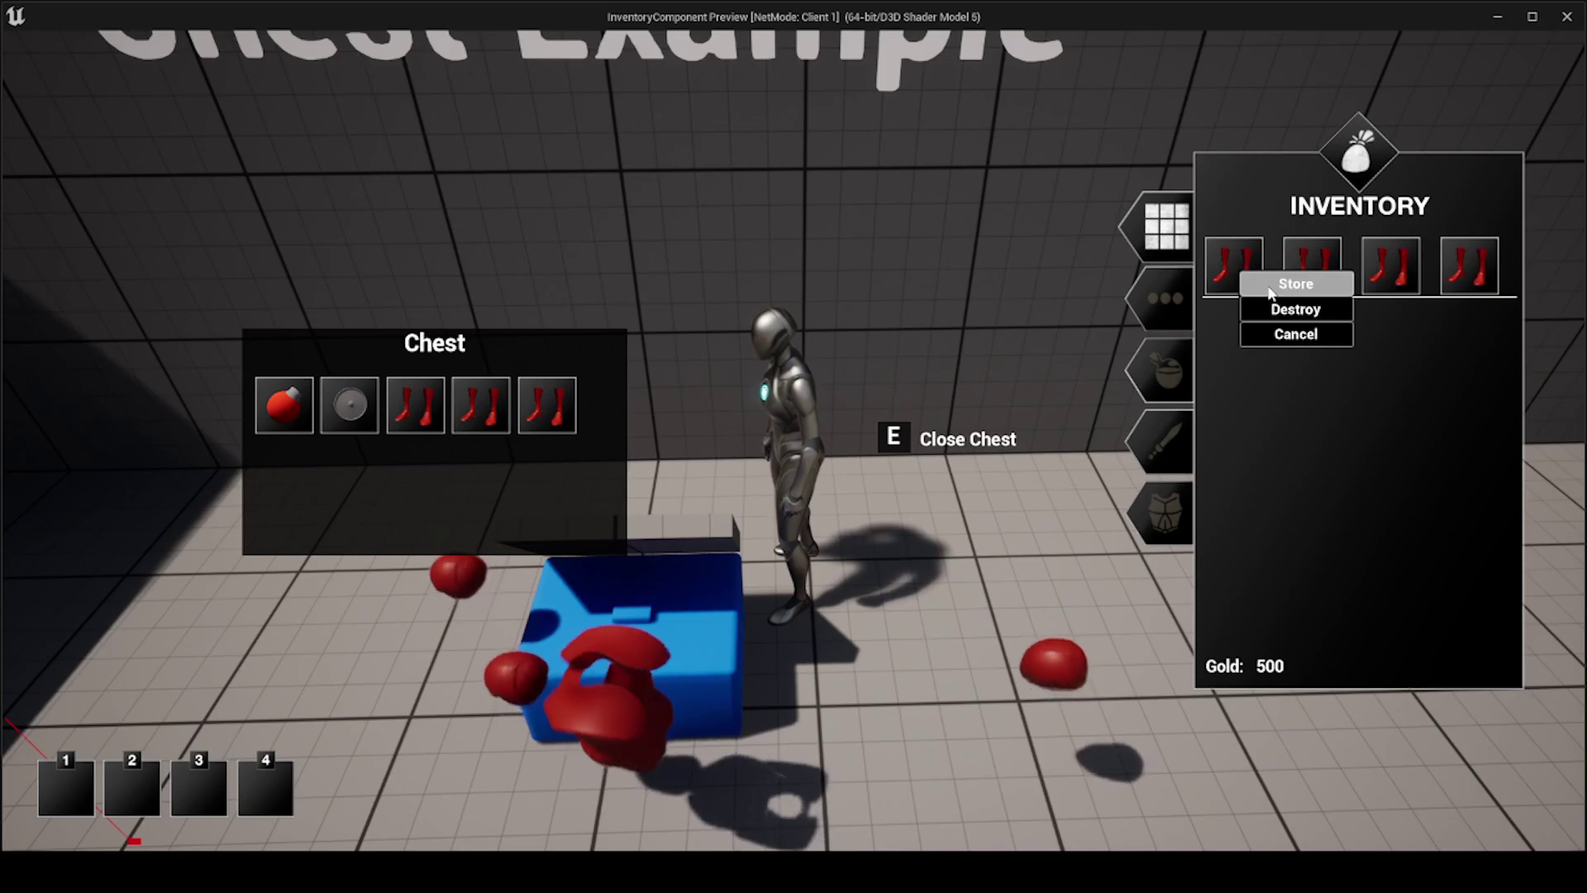
{"action": "left_click", "coordinate": [1271, 288]}
Step: Try dragging more Red Legs into the full chest, then close it and check the inventory
{"action": "right_click", "coordinate": [1233, 273]}
{"action": "left_click", "coordinate": [1250, 283]}
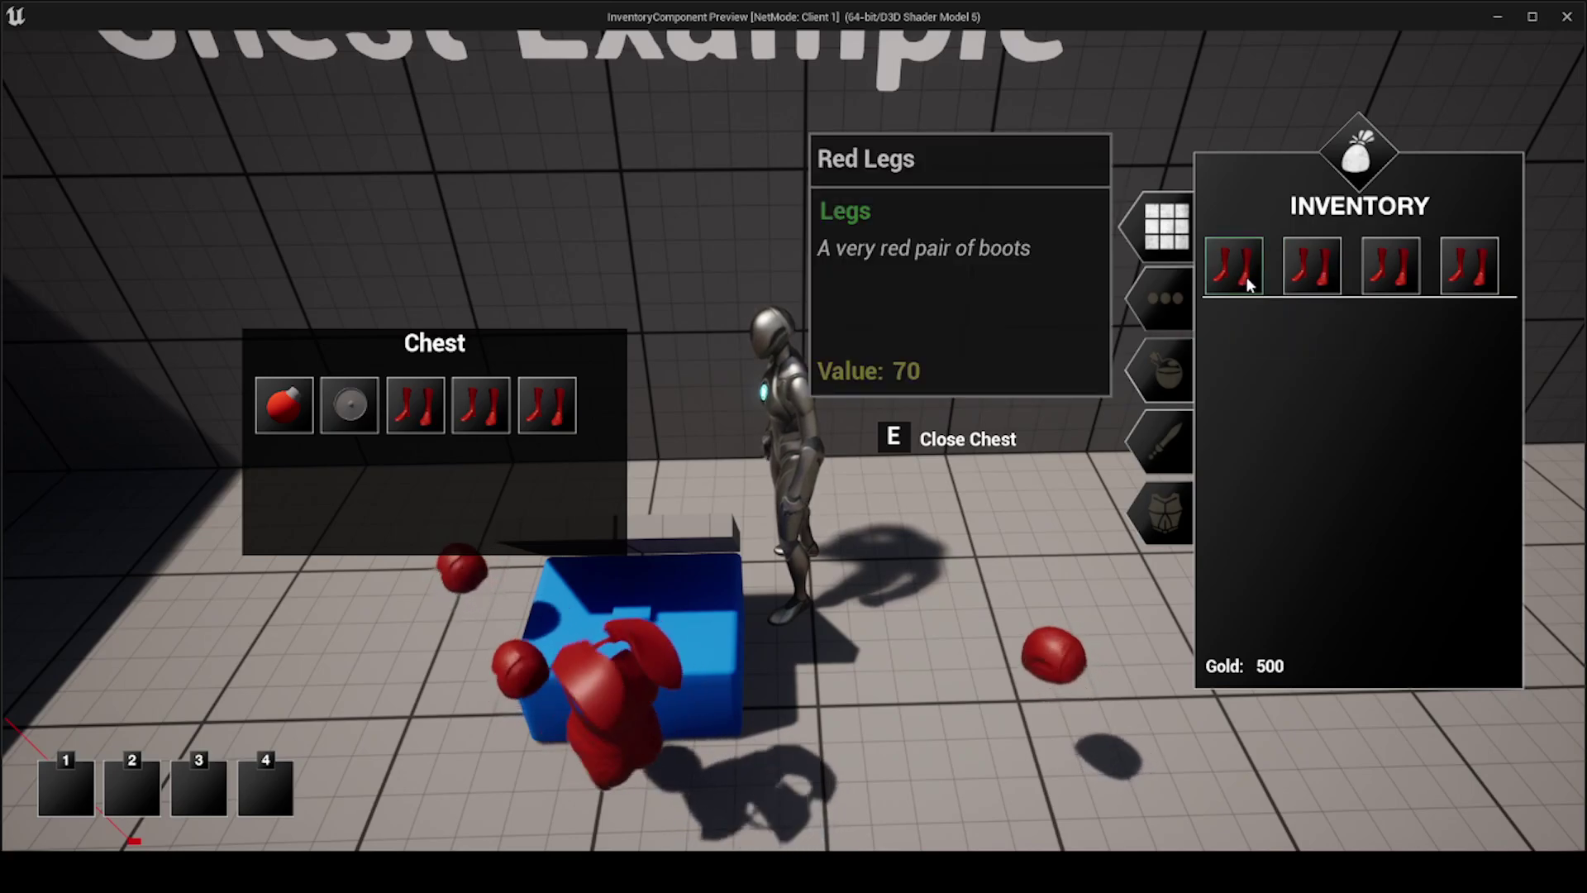
{"action": "right_click", "coordinate": [1250, 283]}
{"action": "left_click", "coordinate": [1250, 295]}
{"action": "left_click_drag", "start_coordinate": [1250, 295], "coordinate": [509, 486]}
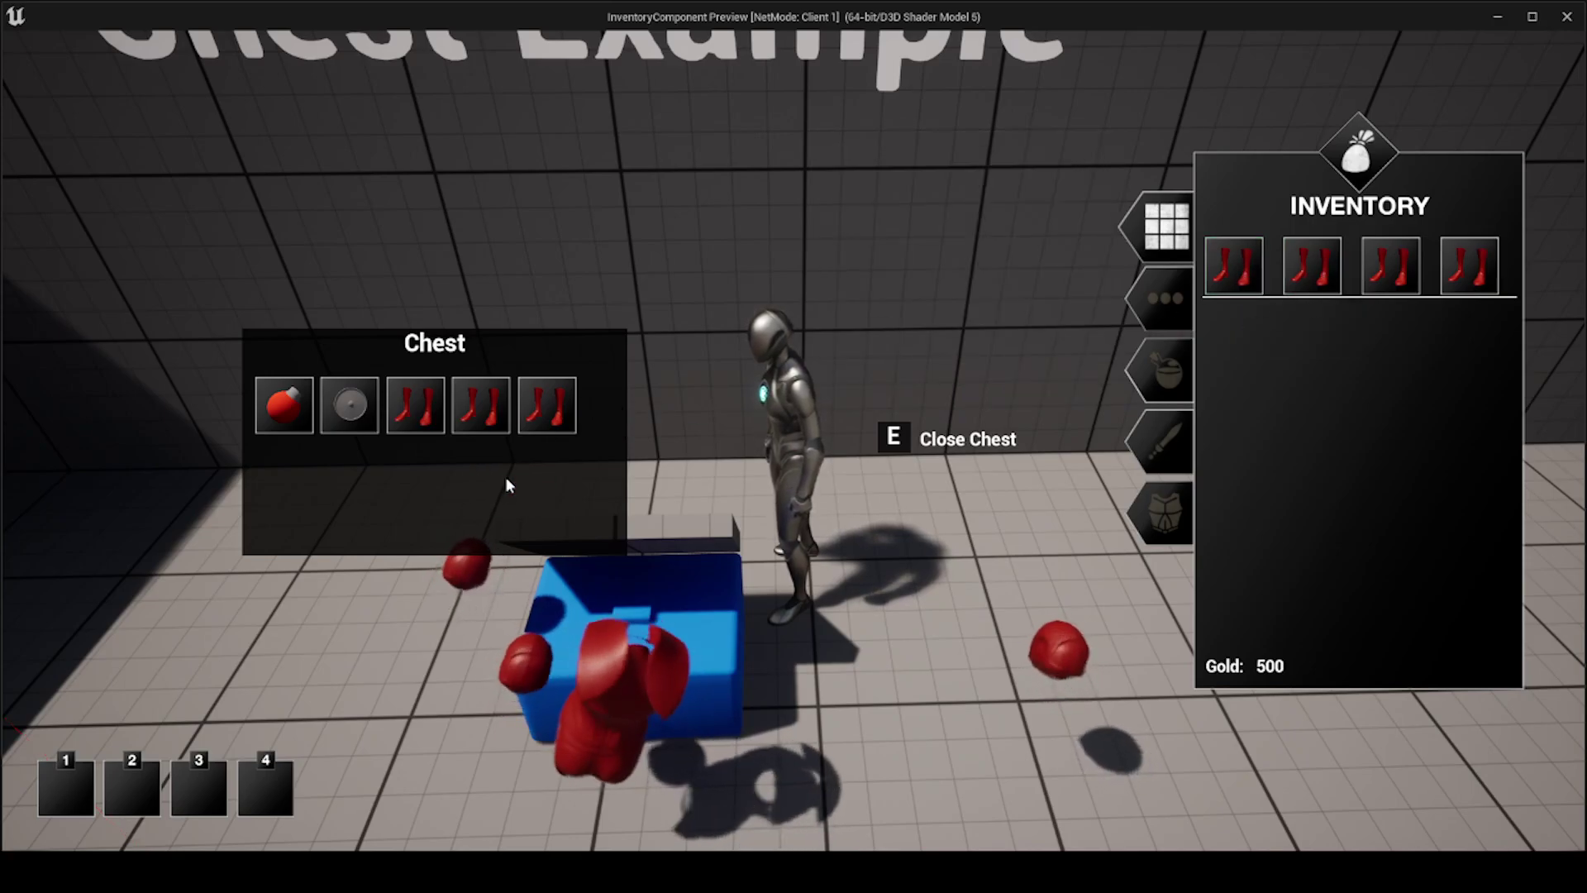
{"action": "left_click_drag", "start_coordinate": [1312, 266], "coordinate": [493, 457]}
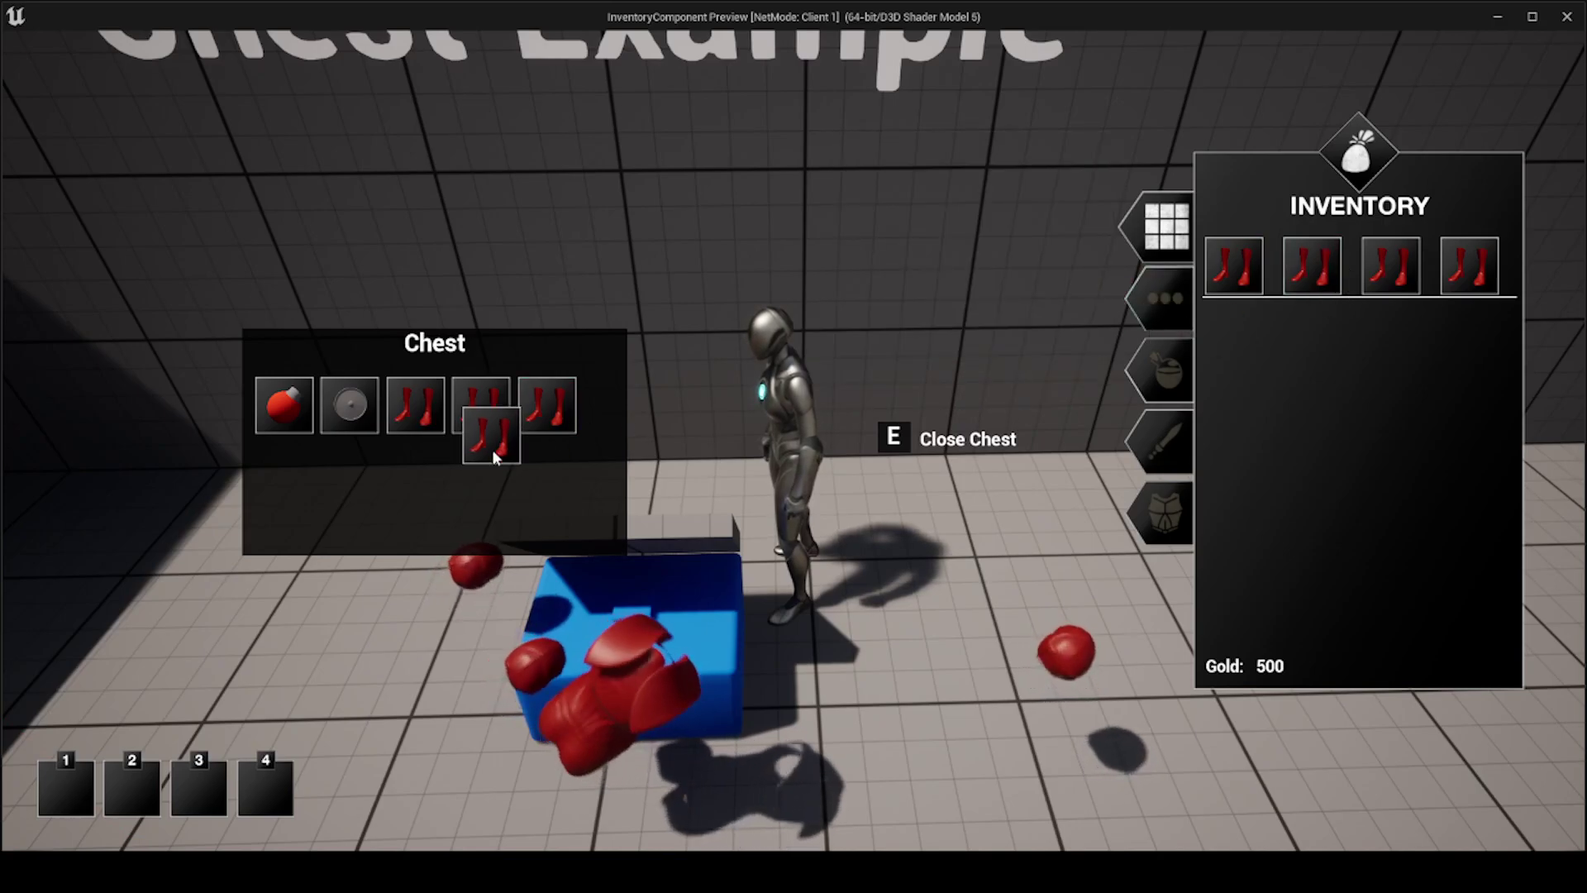
{"action": "left_click_drag", "start_coordinate": [1372, 285], "coordinate": [464, 479]}
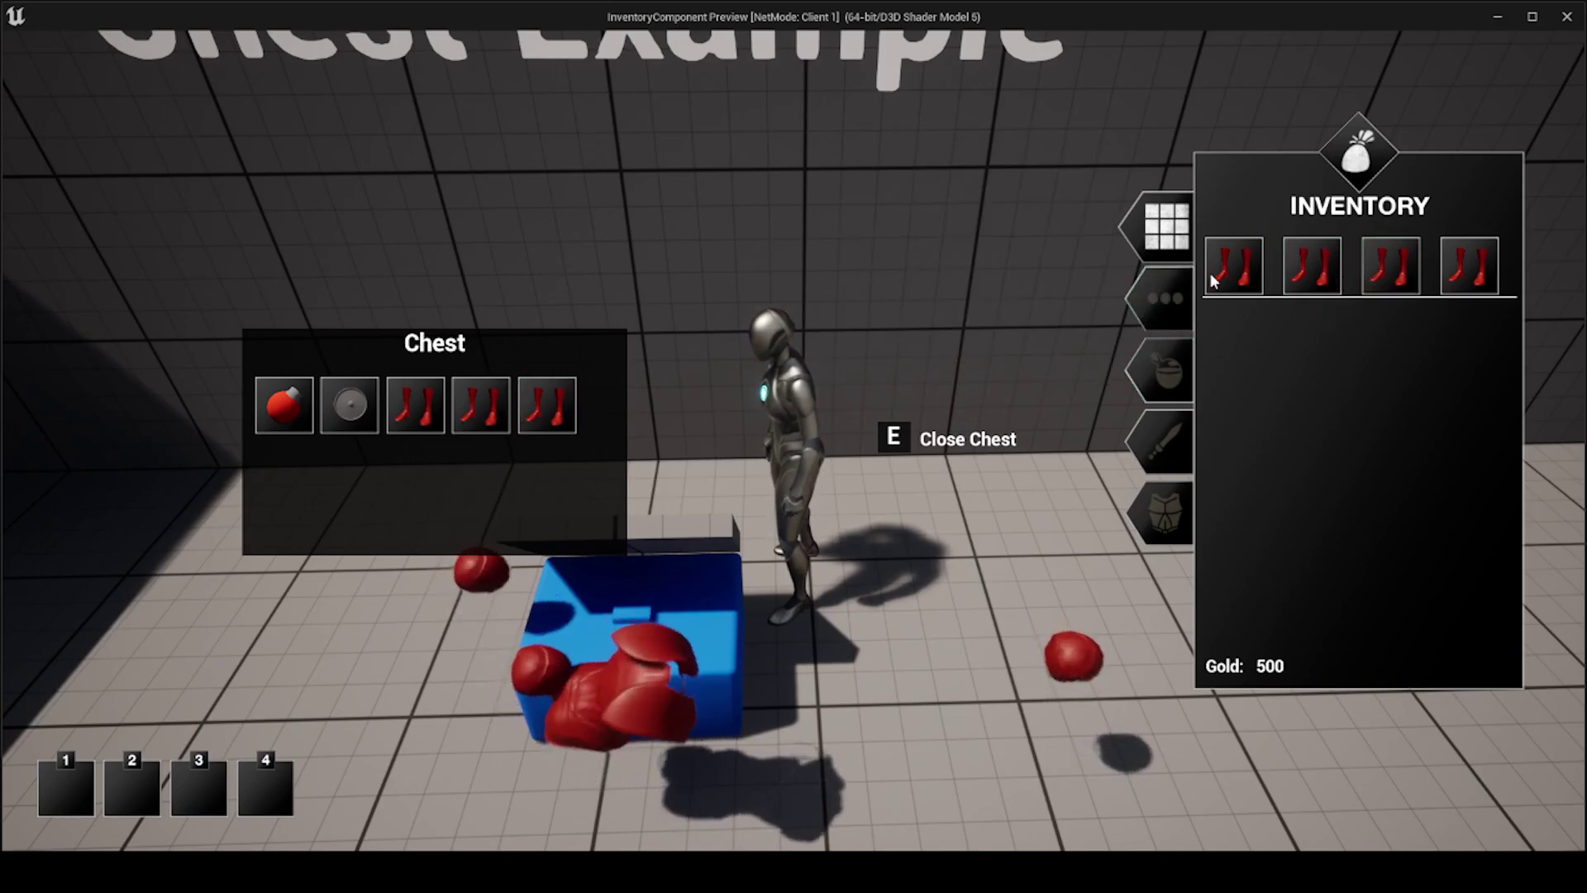
{"action": "left_click_drag", "start_coordinate": [1225, 265], "coordinate": [463, 493]}
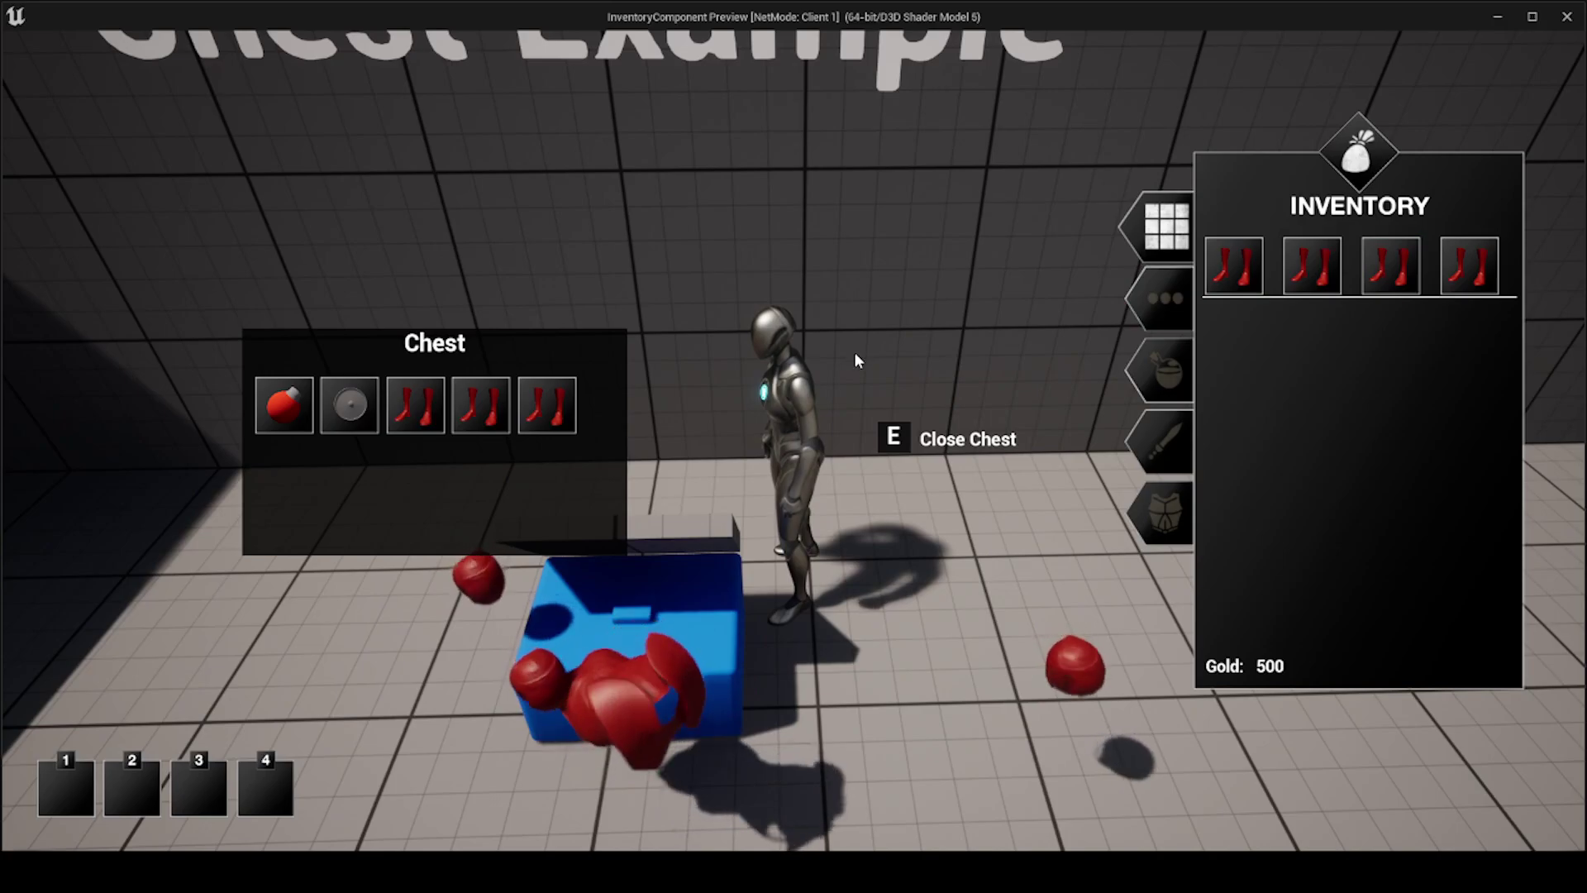
{"action": "key", "text": "e"}
{"action": "key", "text": "w"}
{"action": "key", "text": "i"}
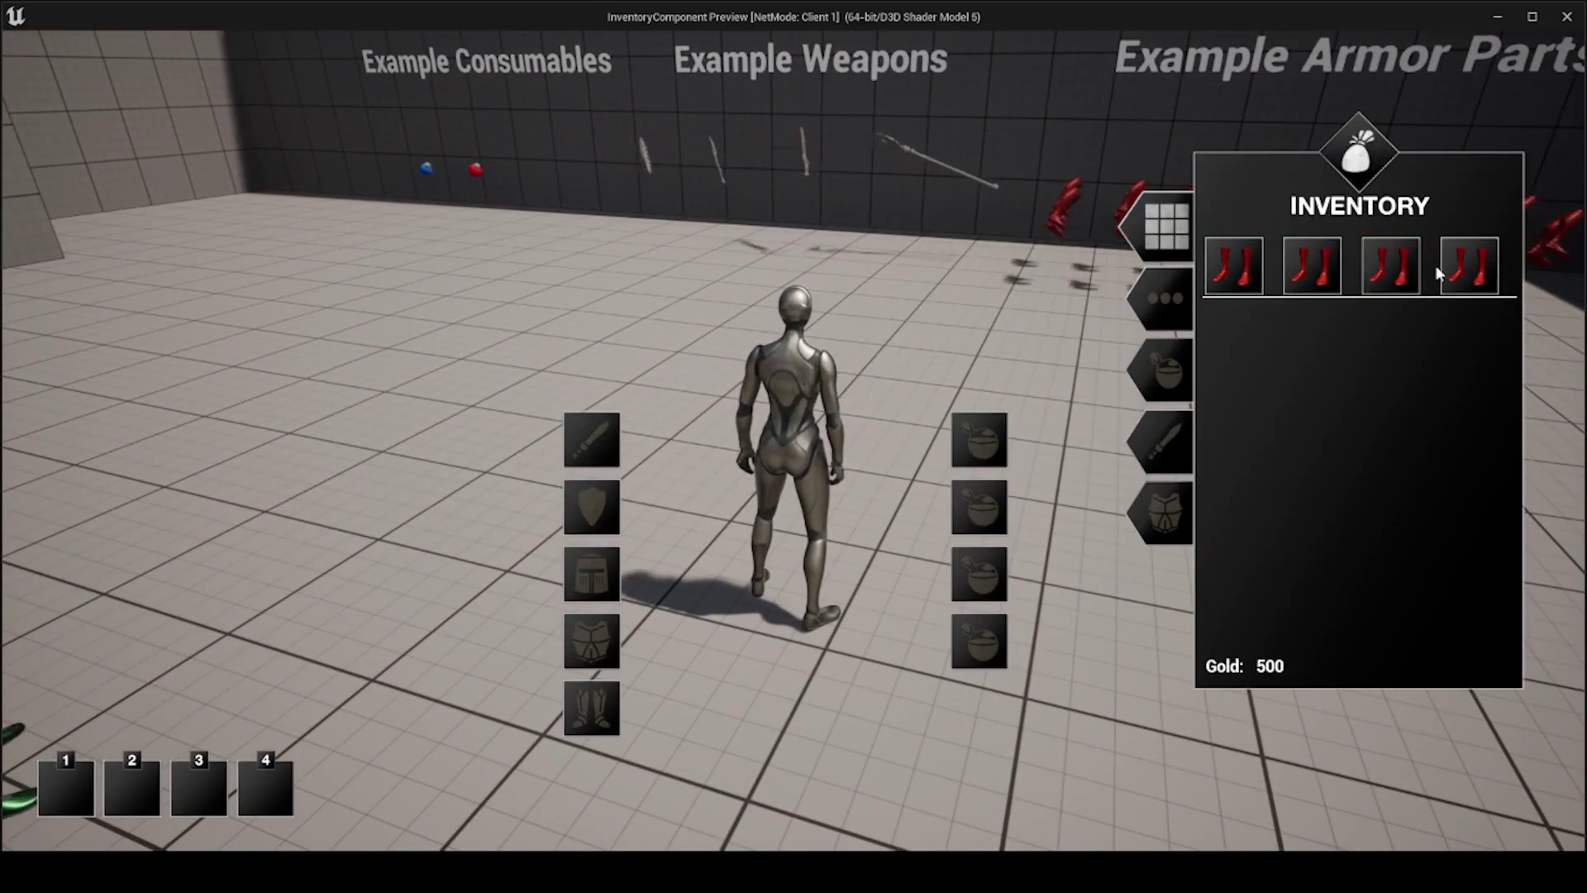
Step: Close the inventory, stop the play session, and go to the Content folder
{"action": "key", "text": "i"}
{"action": "key", "text": "Escape"}
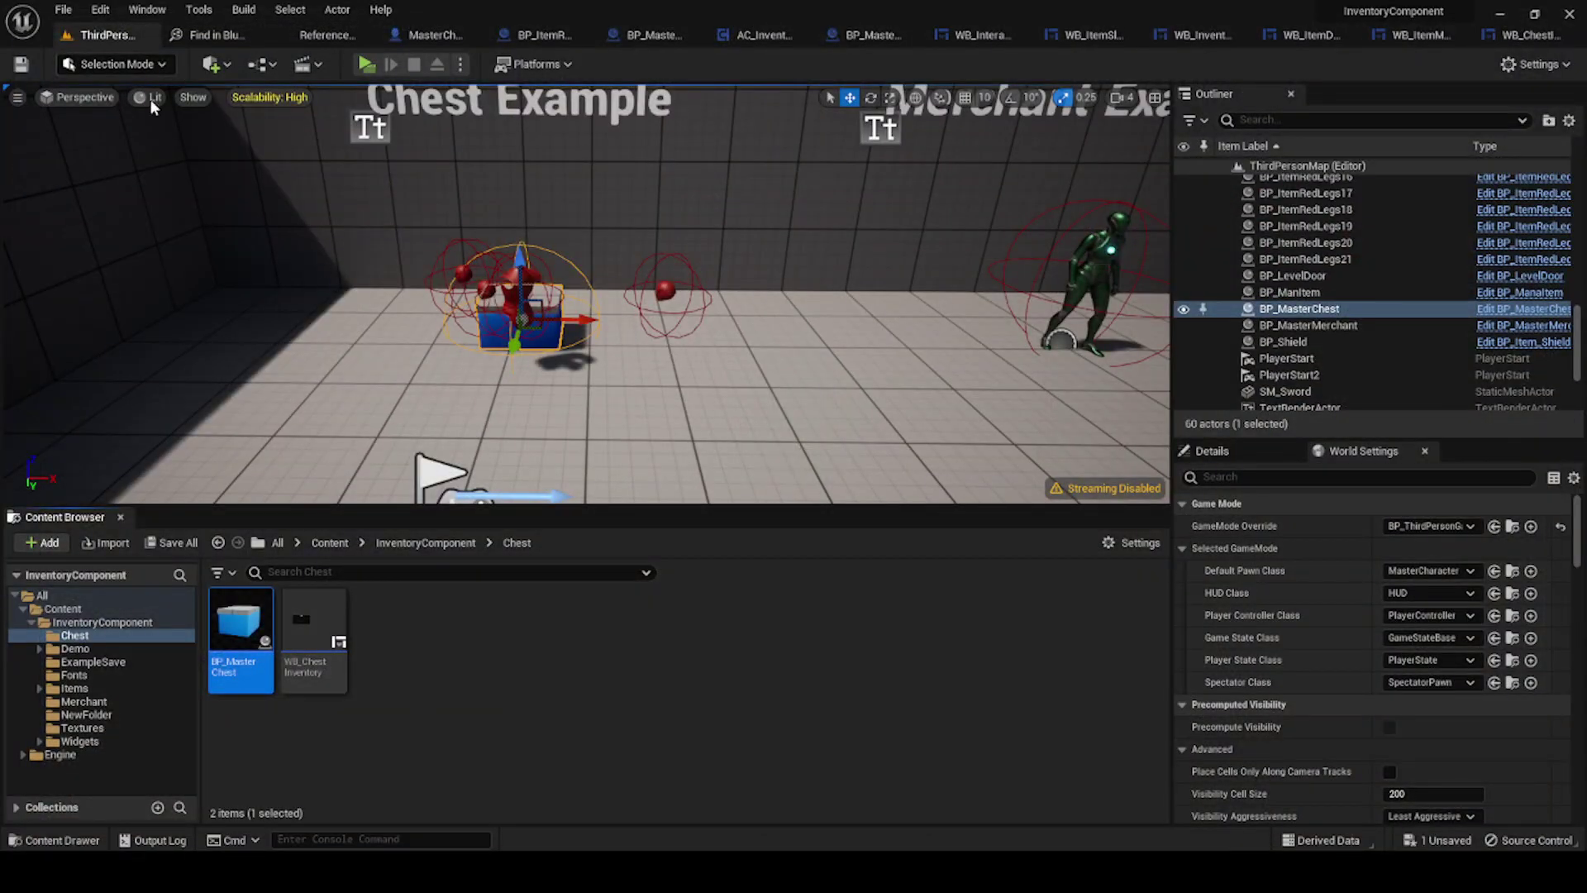
{"action": "left_click", "coordinate": [330, 543]}
{"action": "type", "text": "inventor"}
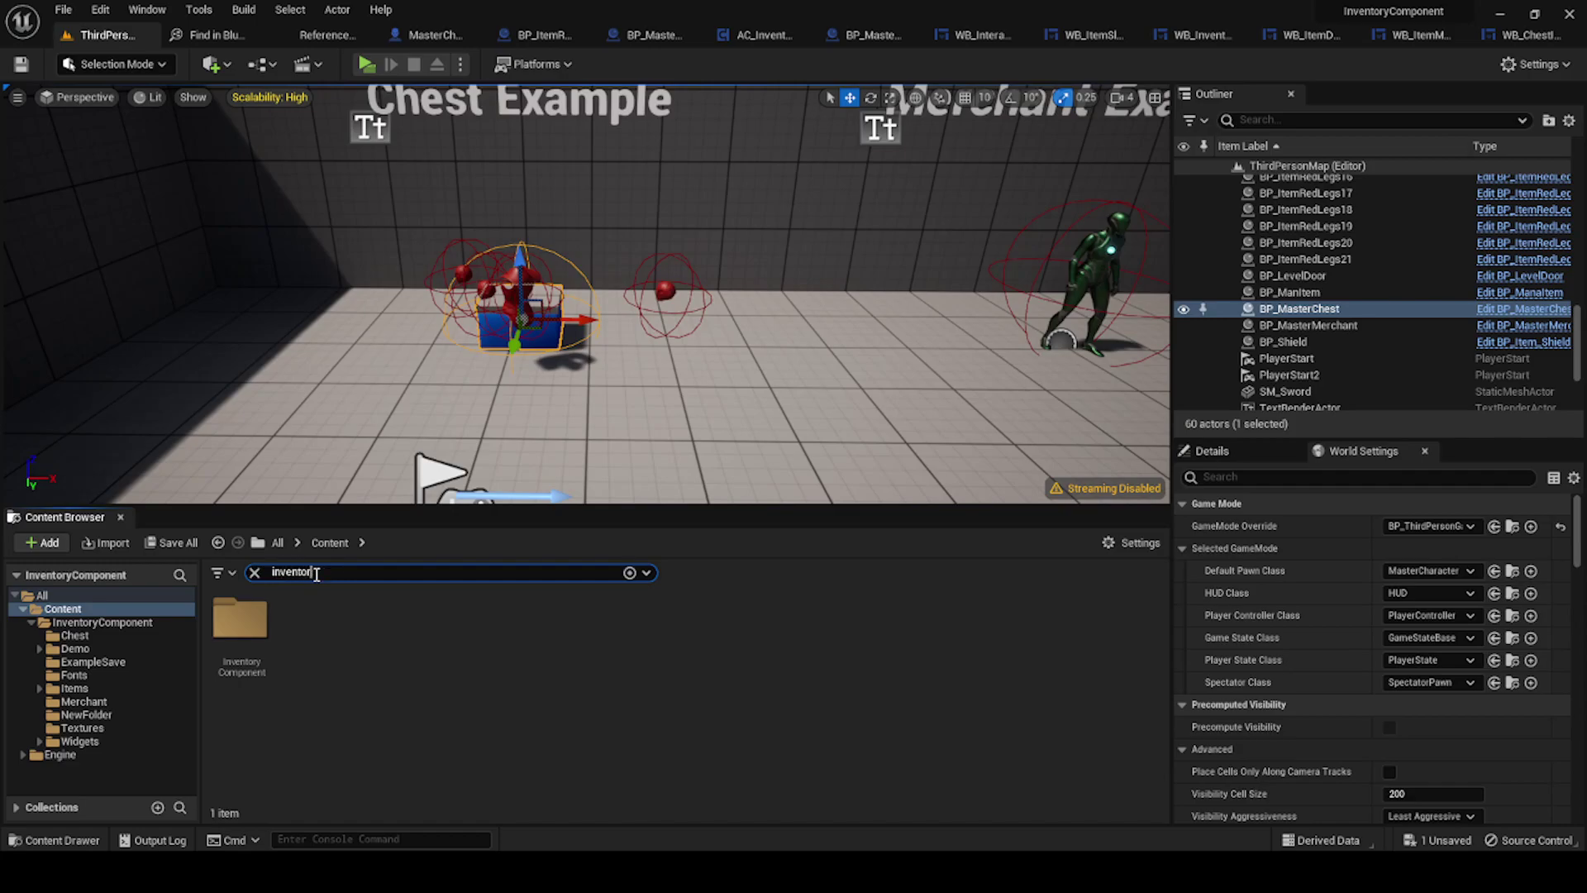
Step: Search the Content Browser for 'wb_in' to find WB_Inventory
{"action": "type", "text": "y"}
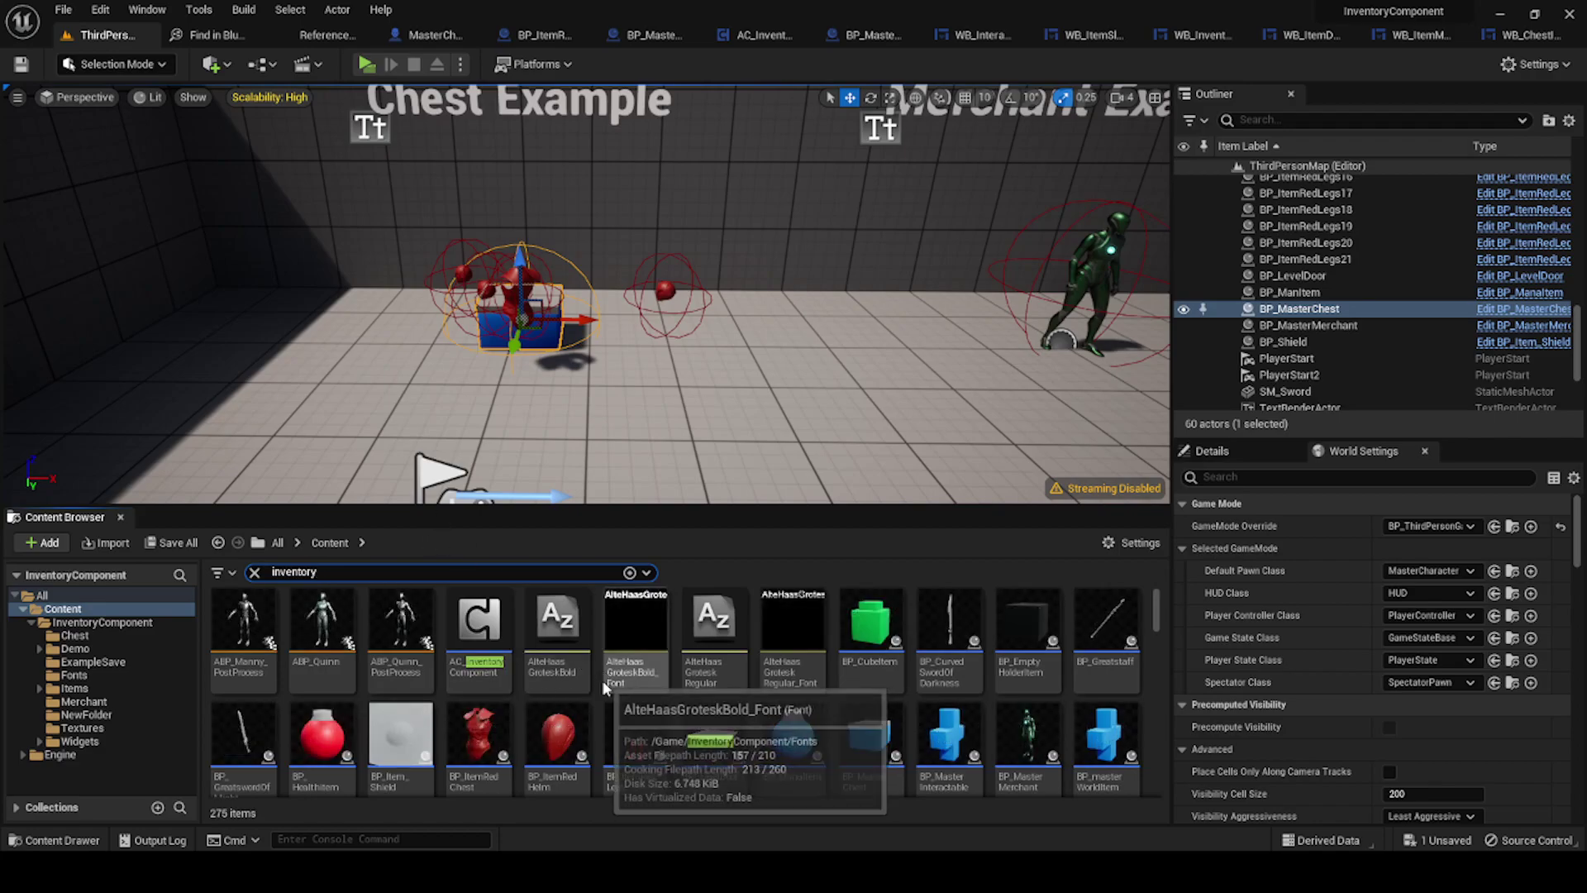
{"action": "scroll", "coordinate": [651, 659], "scroll_direction": "down", "scroll_amount": 1}
{"action": "scroll", "coordinate": [651, 658], "scroll_direction": "down", "scroll_amount": 2}
{"action": "scroll", "coordinate": [827, 686], "scroll_direction": "down", "scroll_amount": 2}
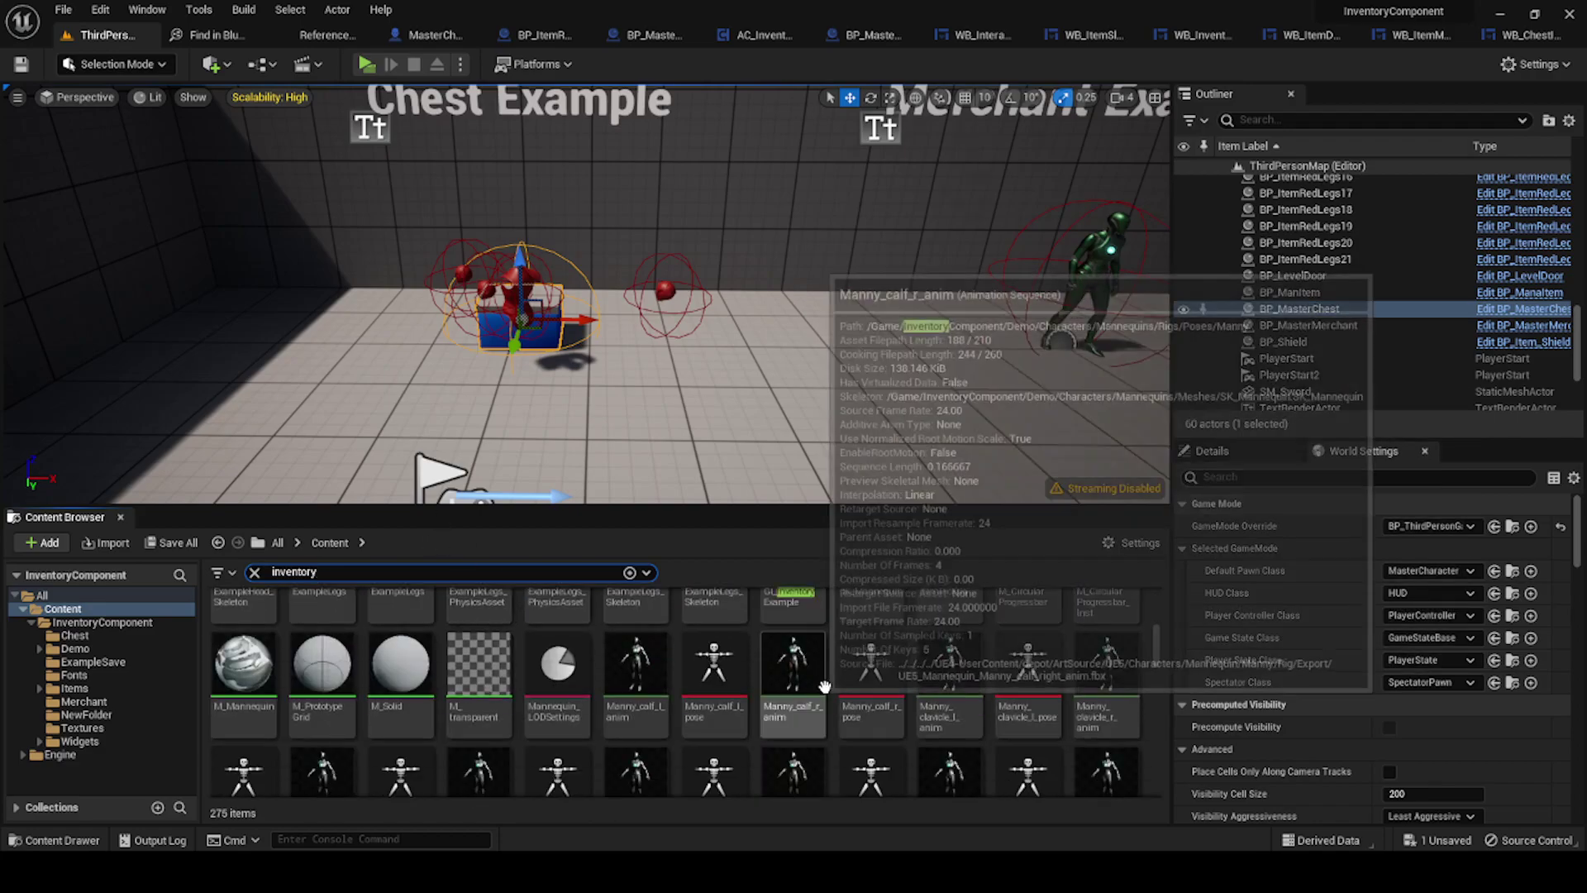
{"action": "scroll", "coordinate": [955, 697], "scroll_direction": "down", "scroll_amount": 2}
{"action": "scroll", "coordinate": [686, 661], "scroll_direction": "down", "scroll_amount": 2}
{"action": "scroll", "coordinate": [426, 609], "scroll_direction": "down", "scroll_amount": 2}
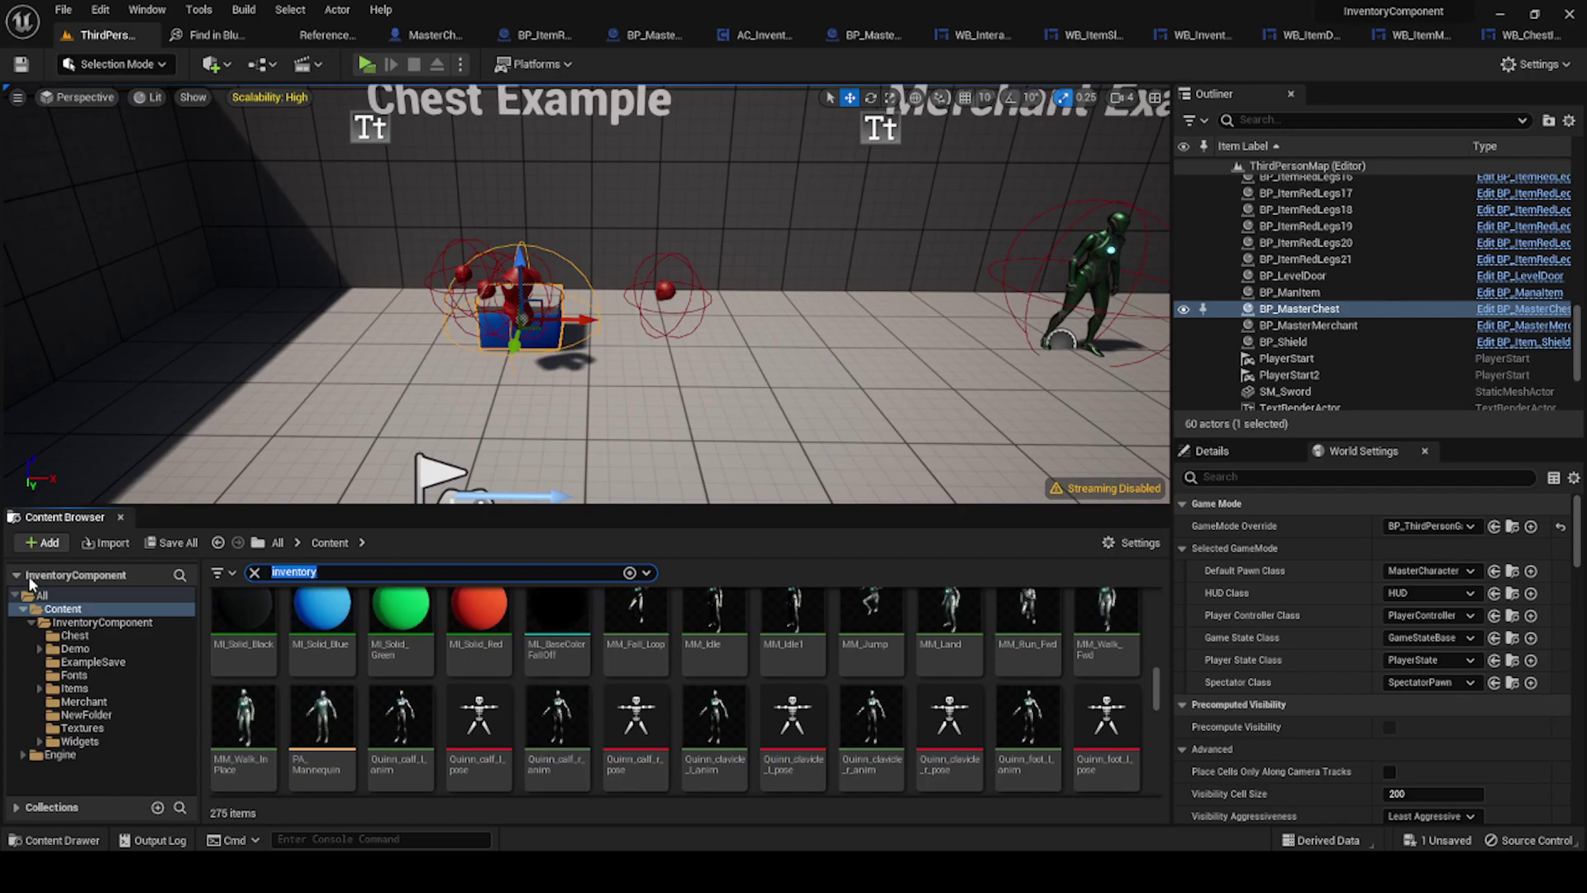
{"action": "type", "text": "bpw_"}
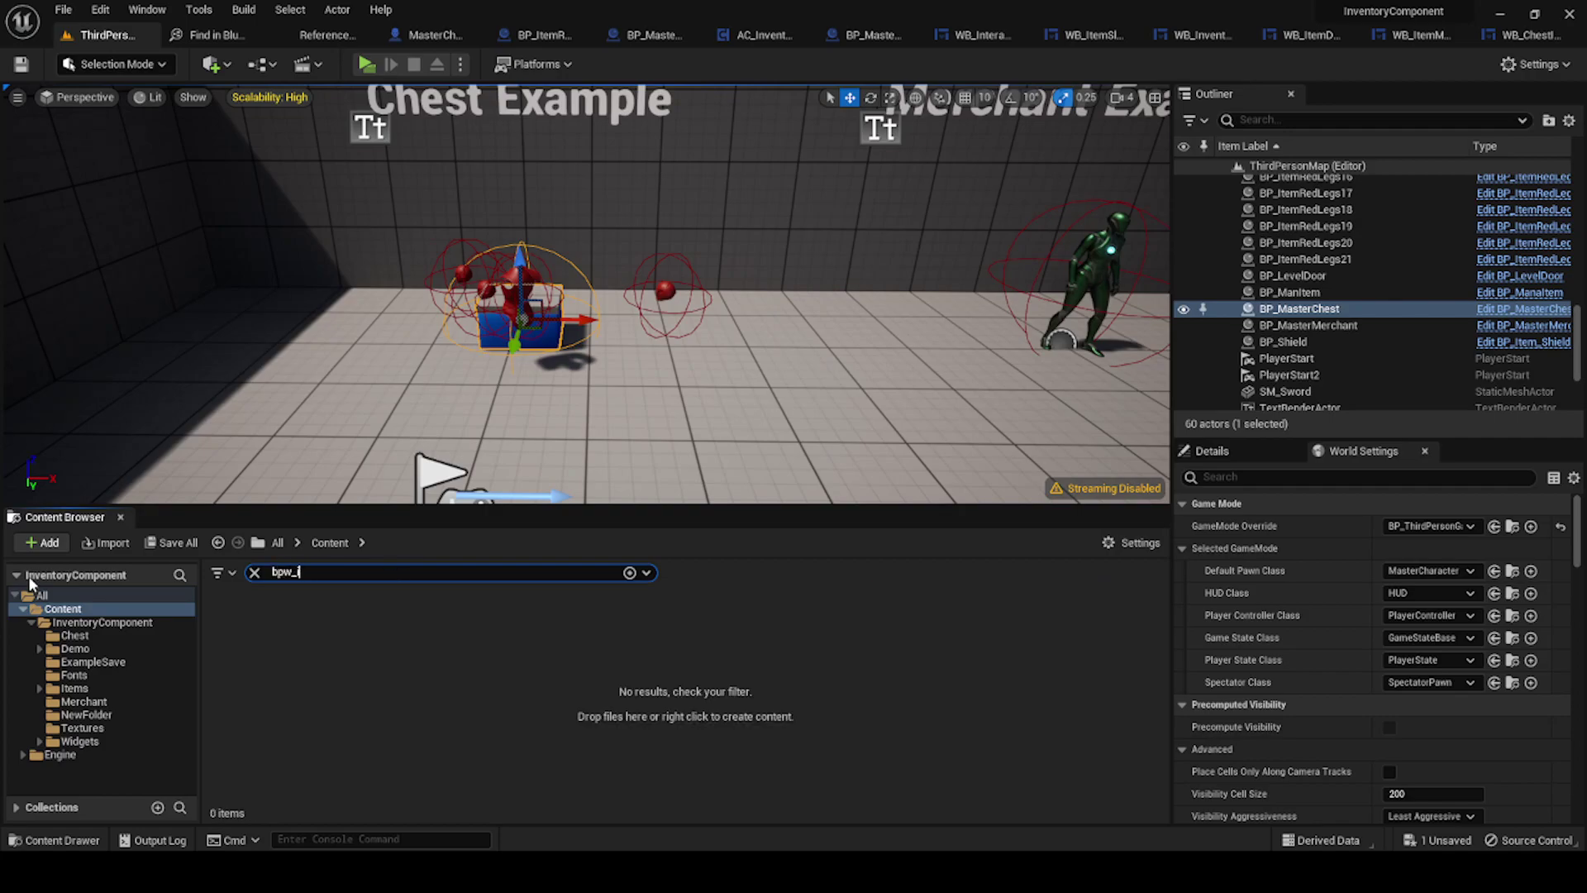
{"action": "key", "text": "BackSpace"}
{"action": "key", "text": "BackSpace"}
{"action": "key", "text": "BackSpace"}
{"action": "key", "text": "BackSpace"}
{"action": "type", "text": "wb_"}
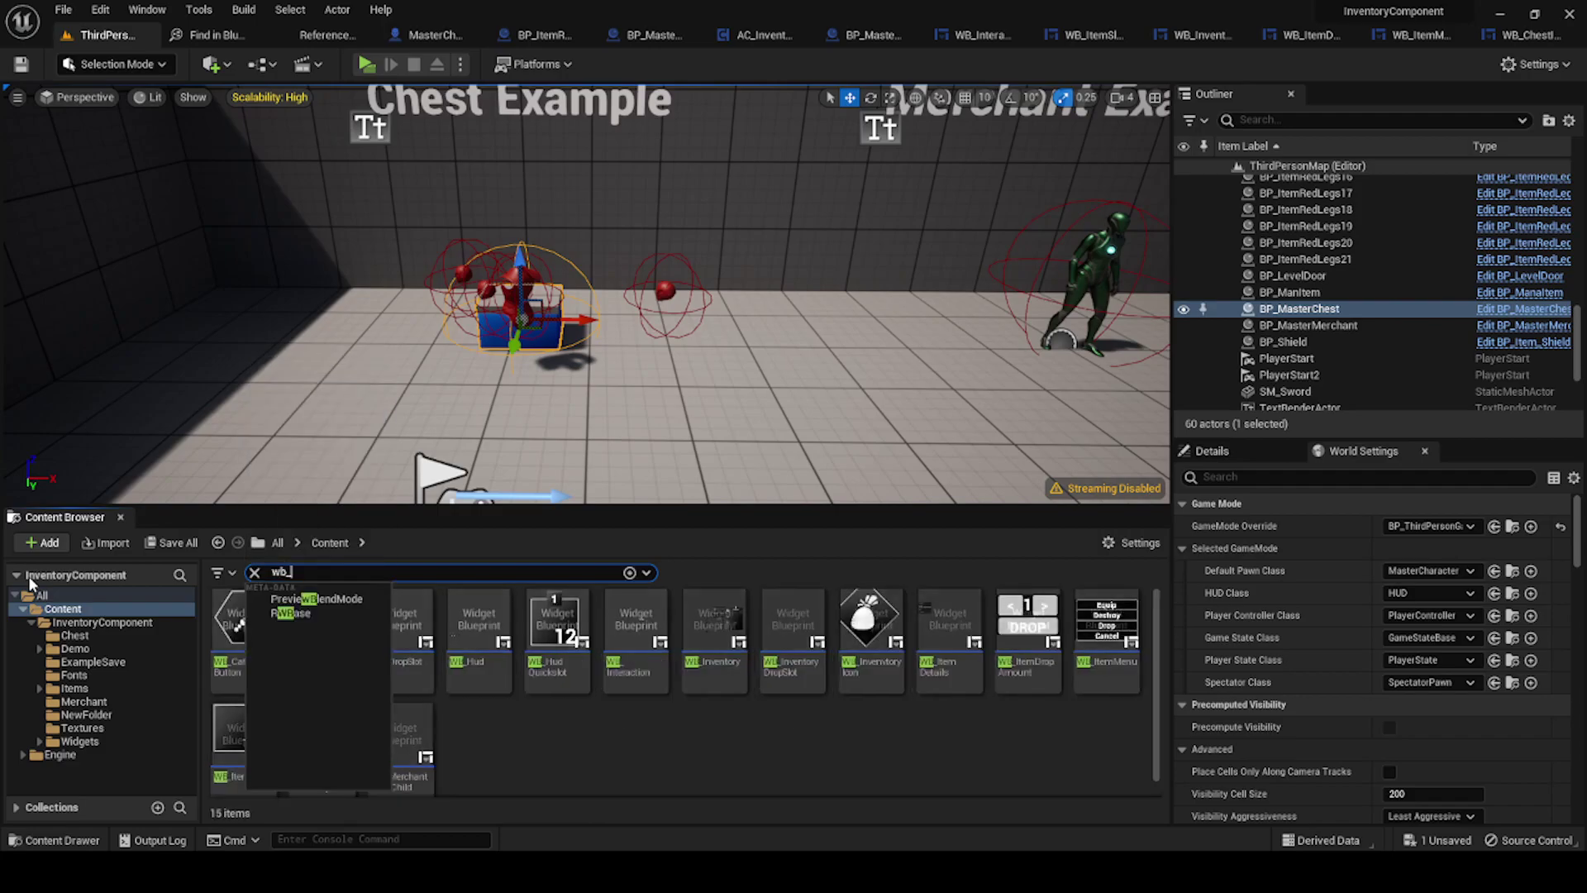
{"action": "type", "text": "in"}
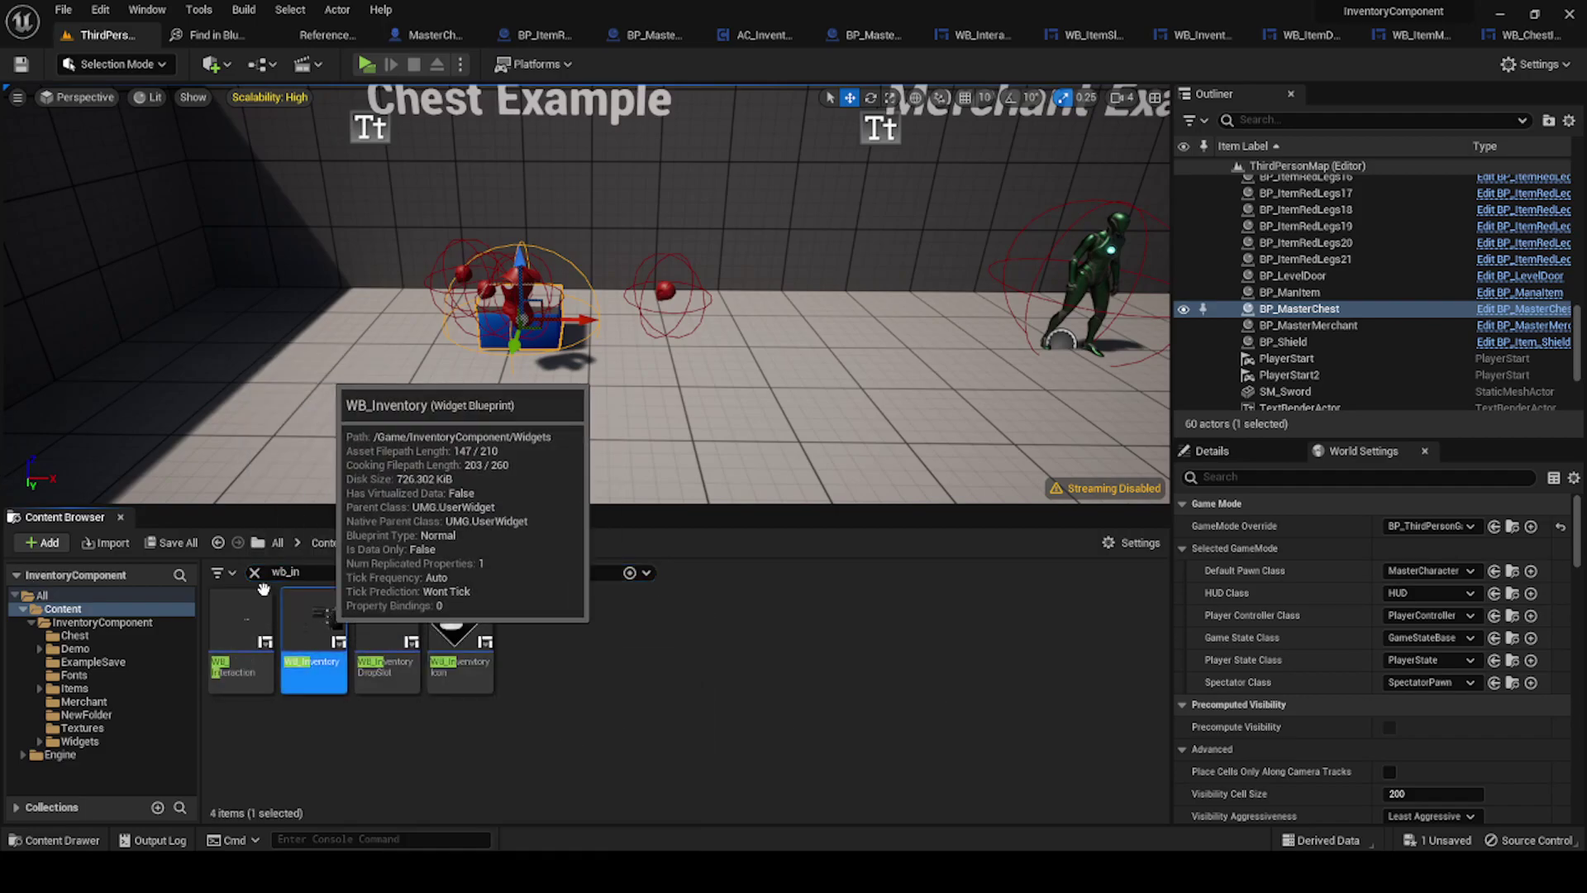
Step: Set WB_Inventory's InventoryGrid to Left and Top alignment, compile, and start a play test
{"action": "double_click", "coordinate": [312, 632]}
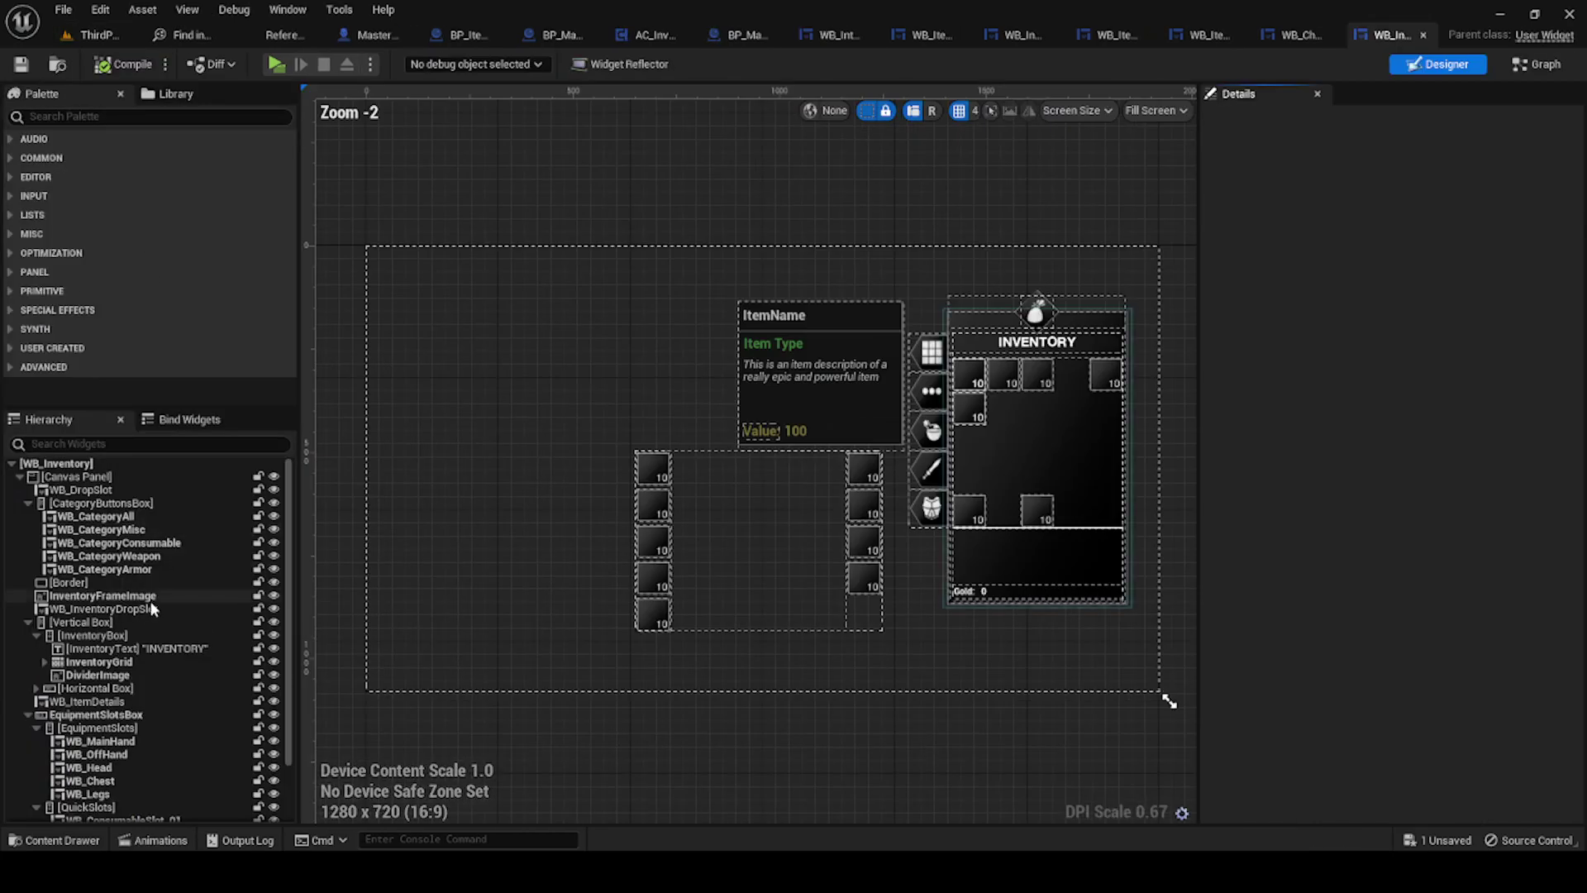
{"action": "left_click", "coordinate": [983, 395]}
{"action": "scroll", "coordinate": [988, 404], "scroll_direction": "up", "scroll_amount": 1}
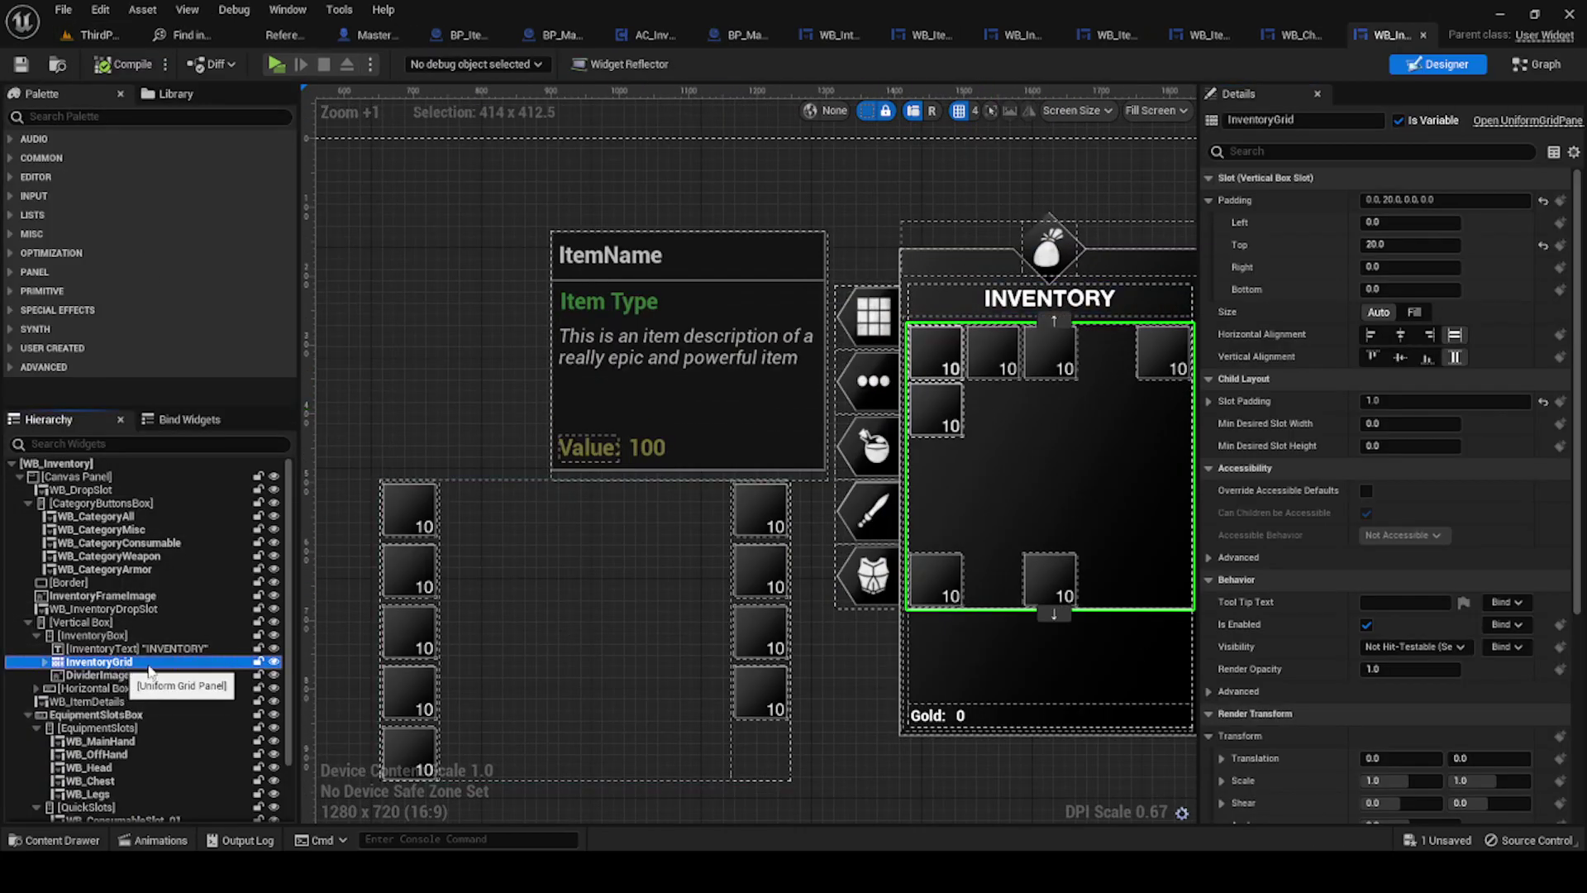
{"action": "left_click", "coordinate": [1370, 335]}
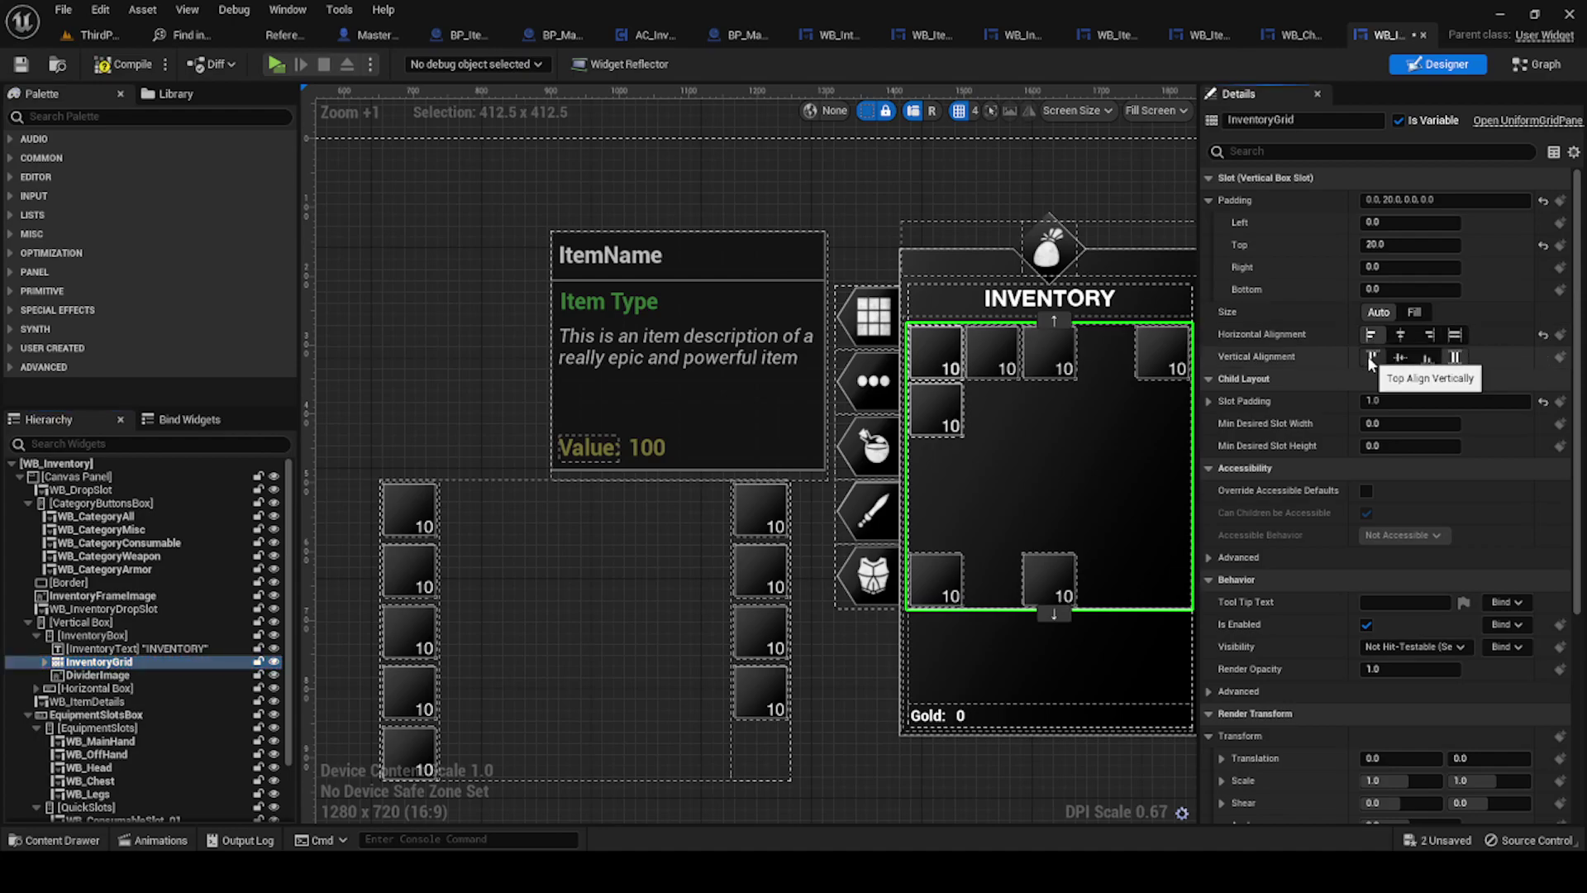
{"action": "left_click", "coordinate": [1371, 356]}
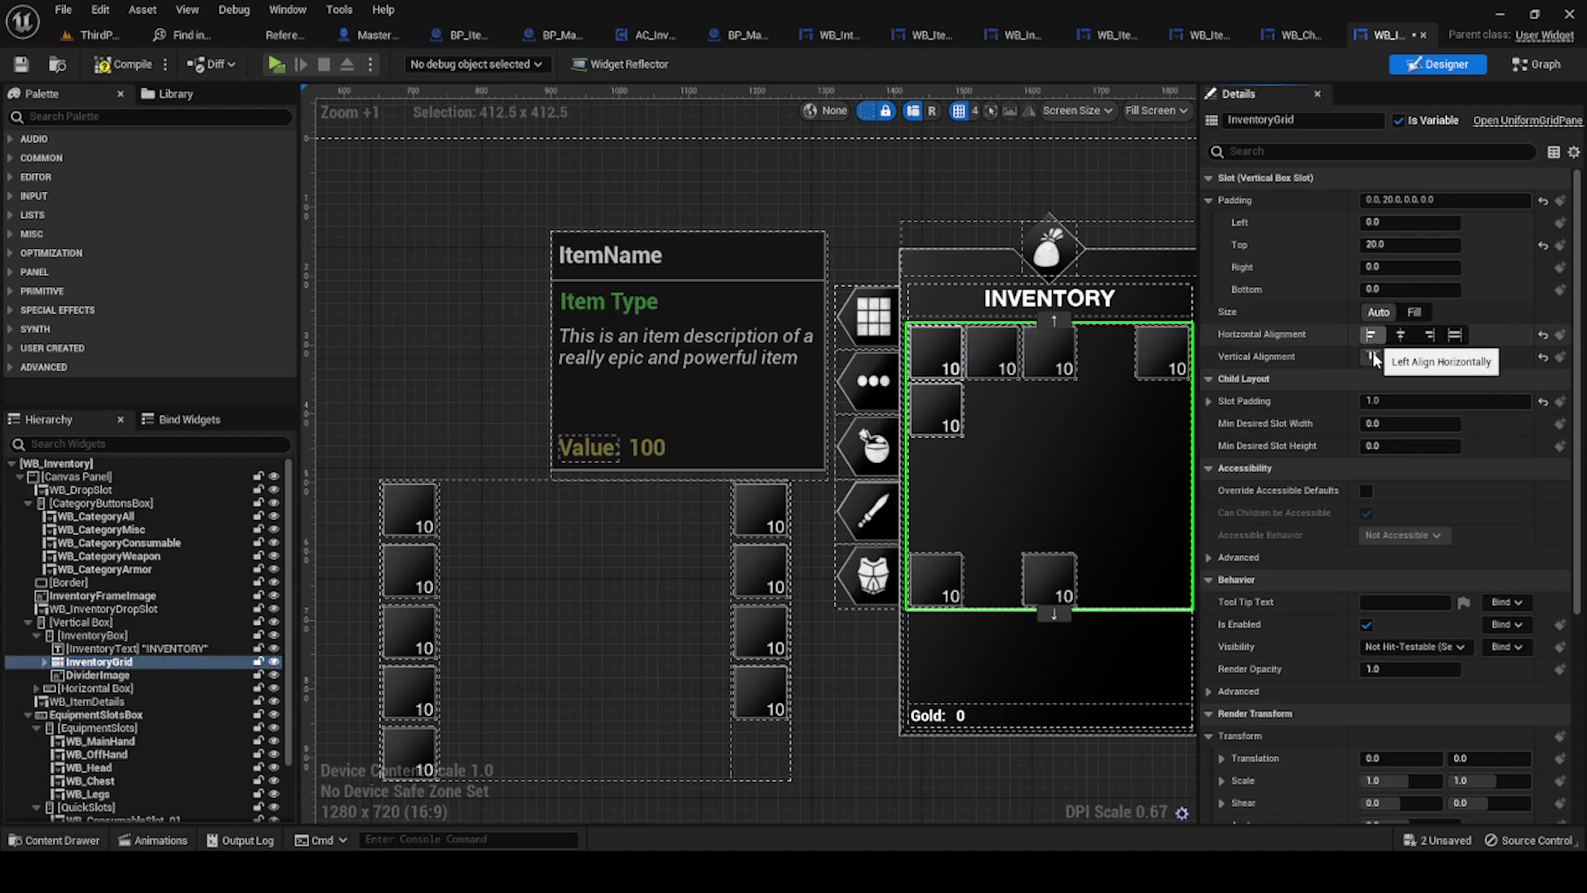
{"action": "left_click", "coordinate": [122, 64]}
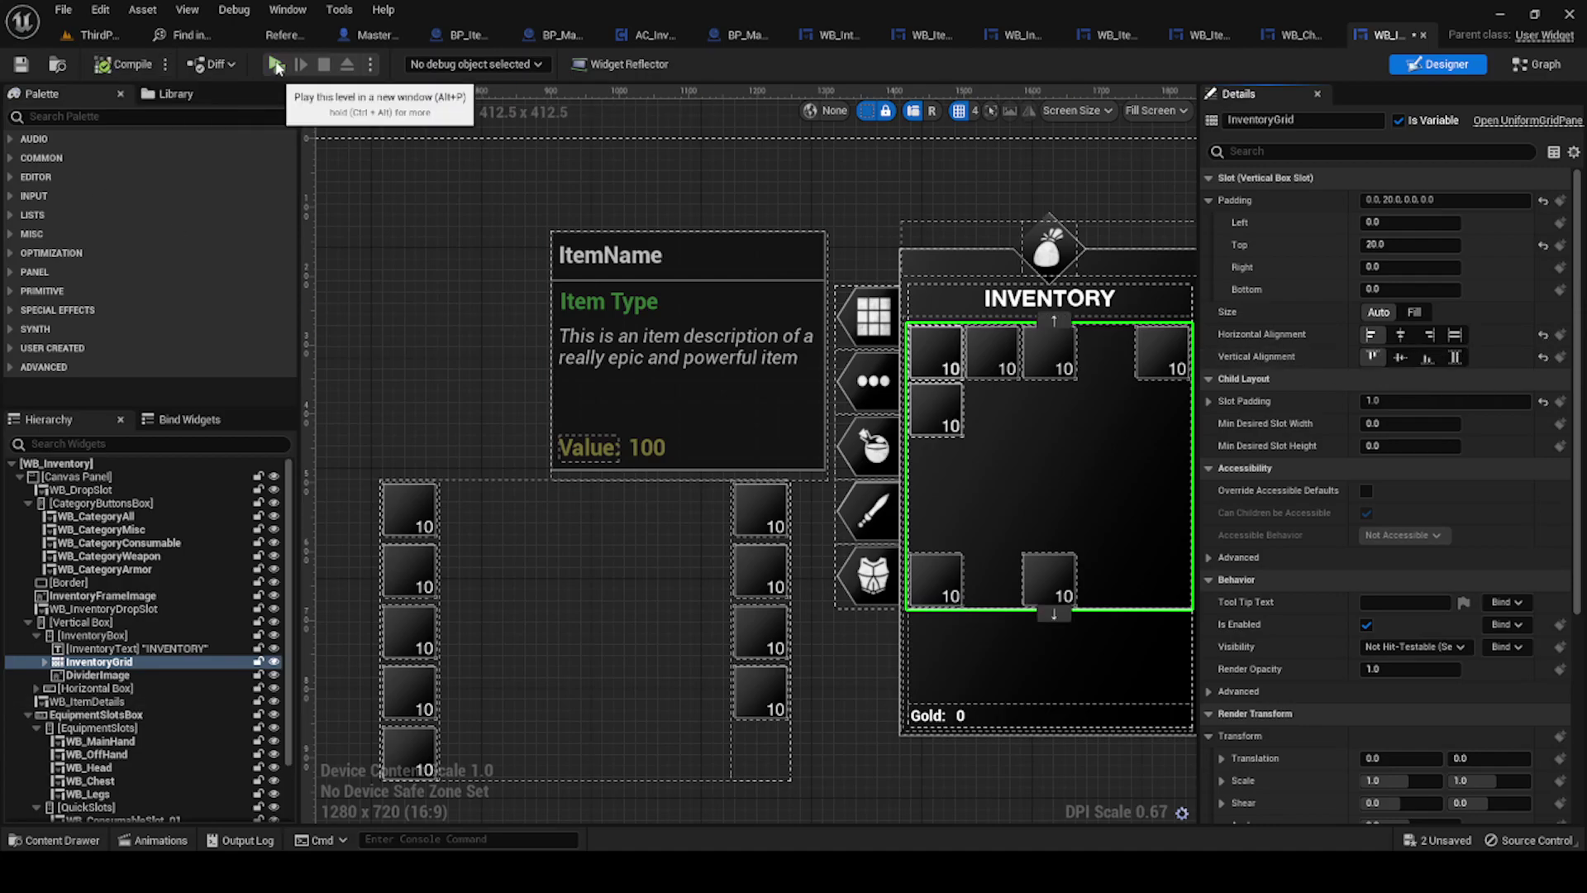
{"action": "left_click", "coordinate": [276, 66]}
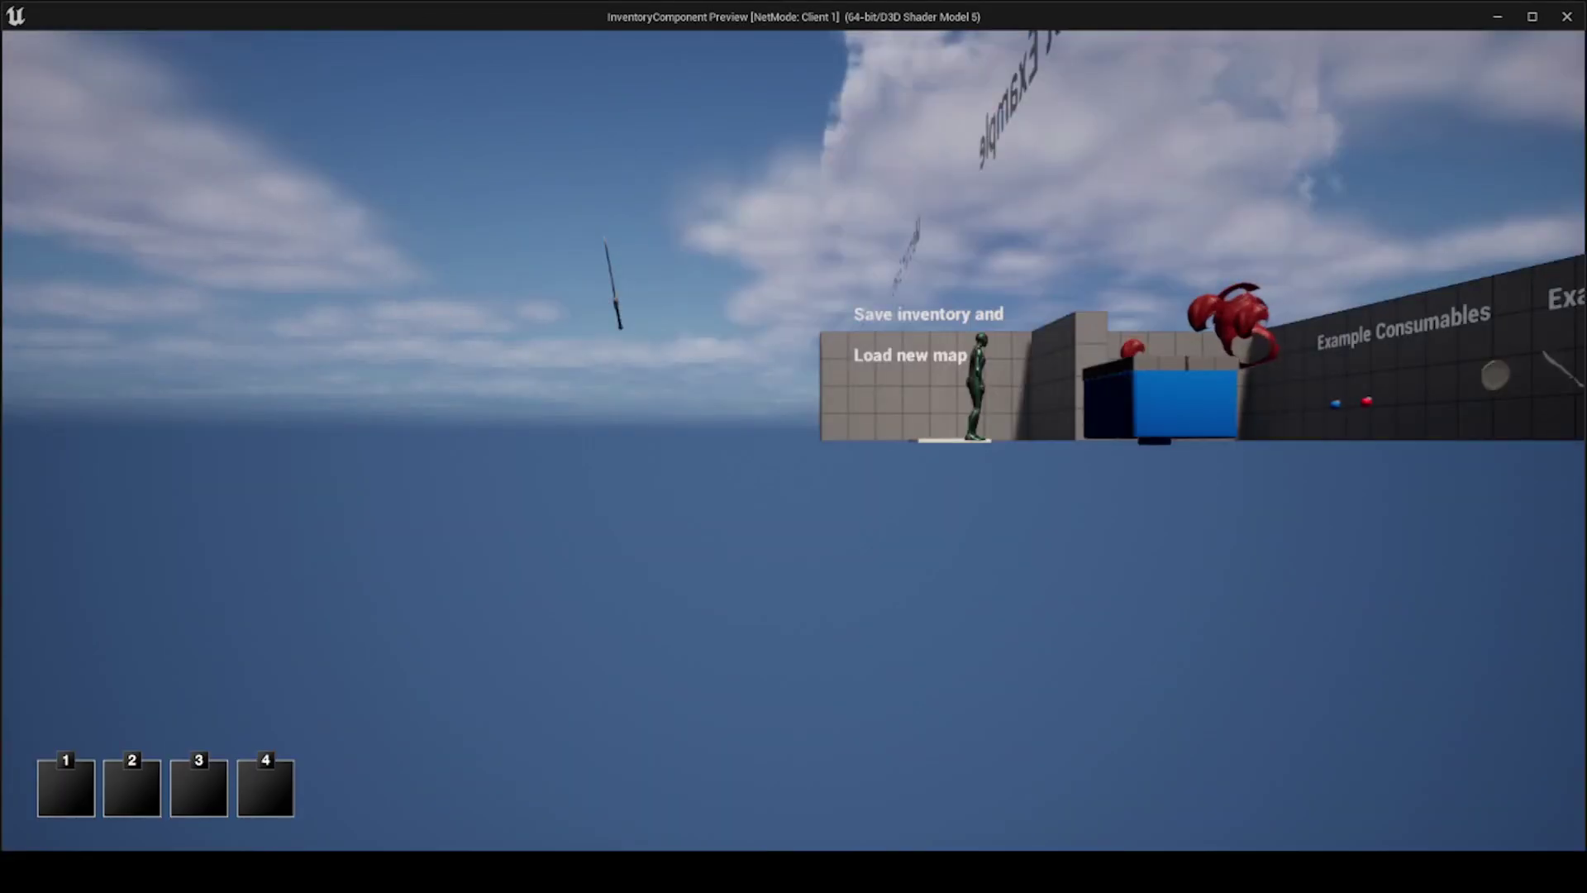
Step: Run to the chest, briefly check the inventory, and open the chest
{"action": "key", "text": "w"}
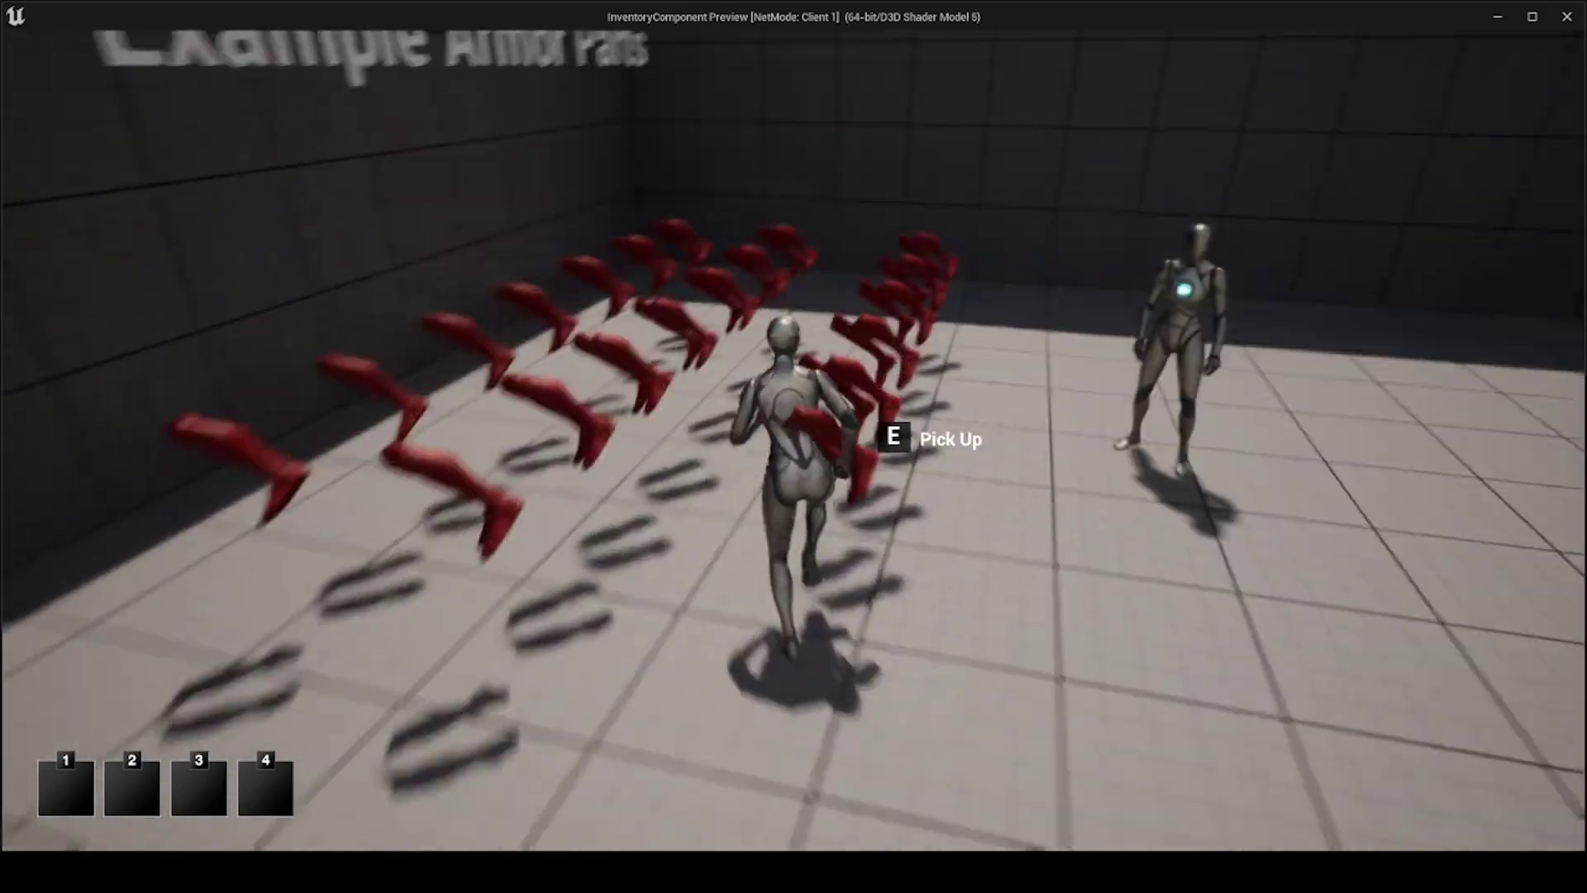
{"action": "key", "text": "i"}
{"action": "key", "text": "i"}
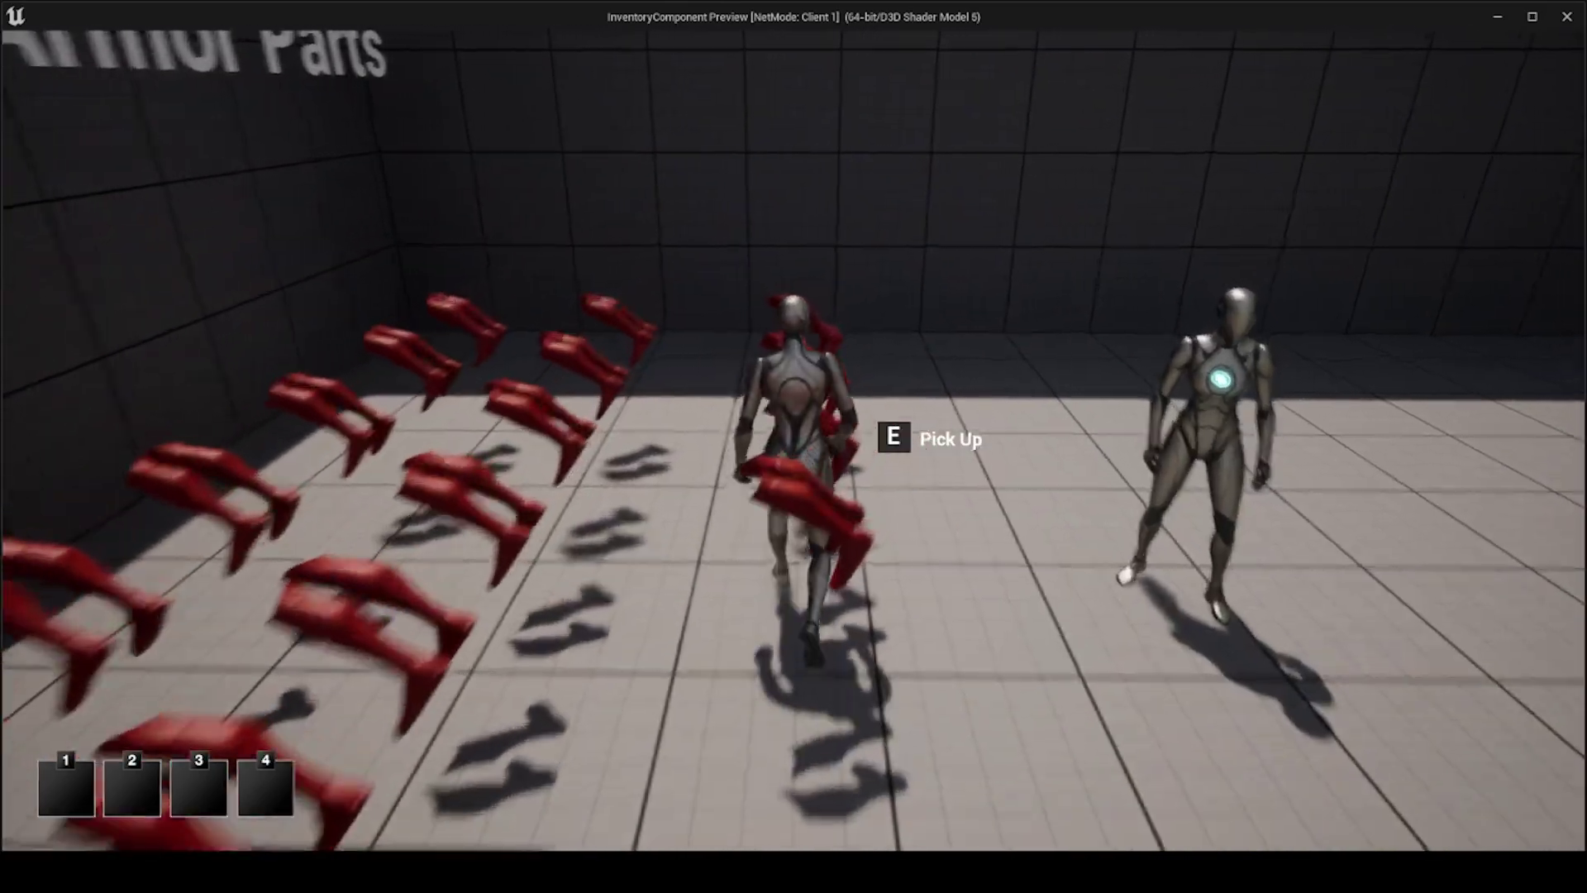
{"action": "key", "text": "i"}
{"action": "key", "text": "i"}
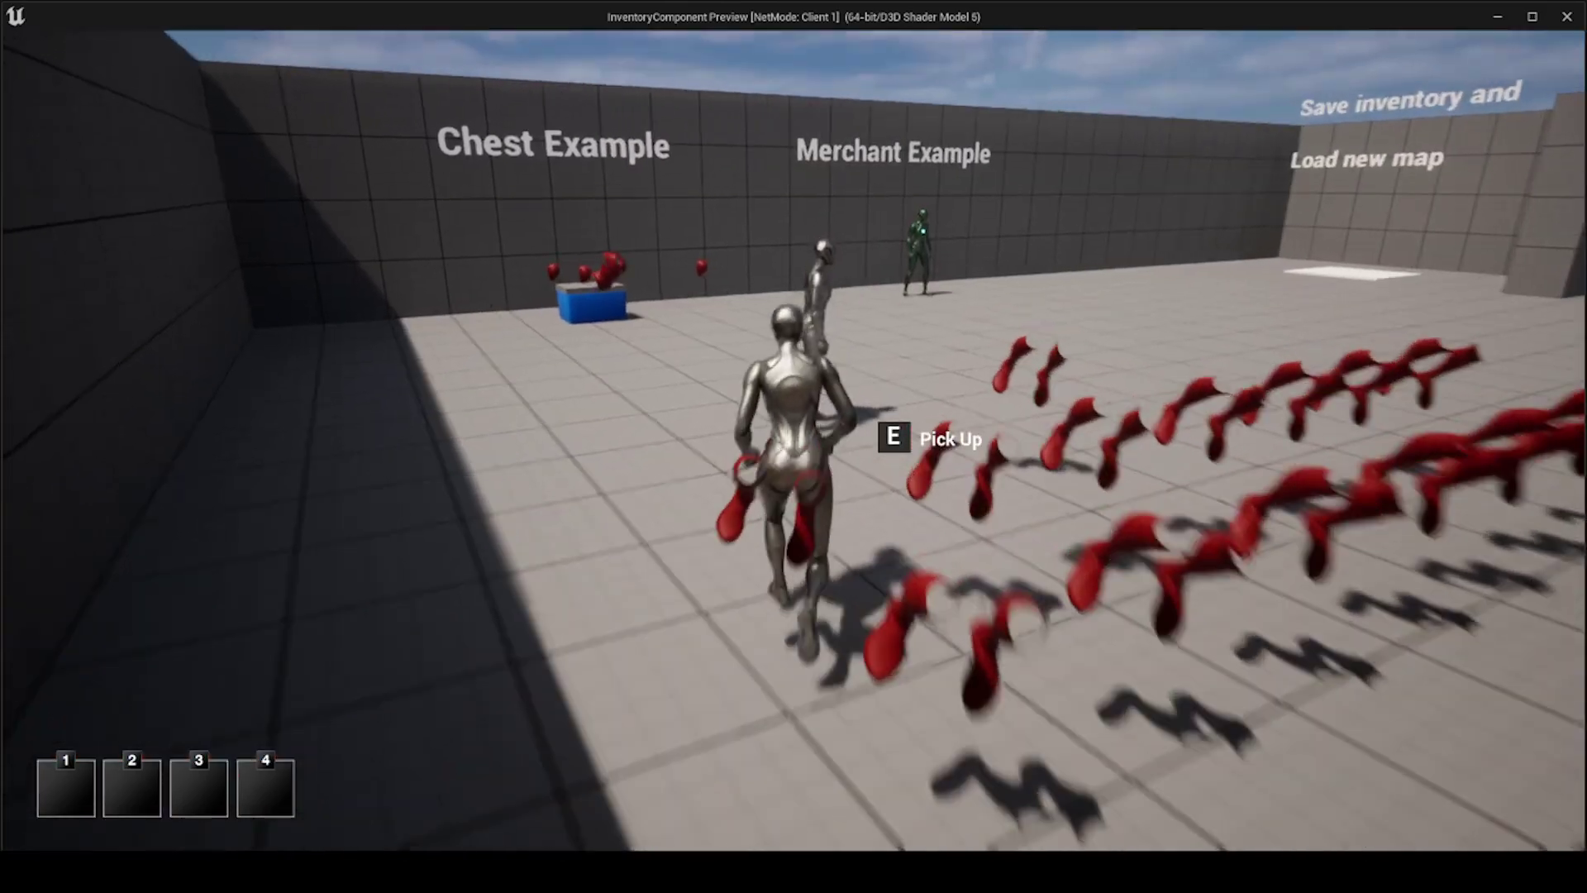
{"action": "key", "text": "w"}
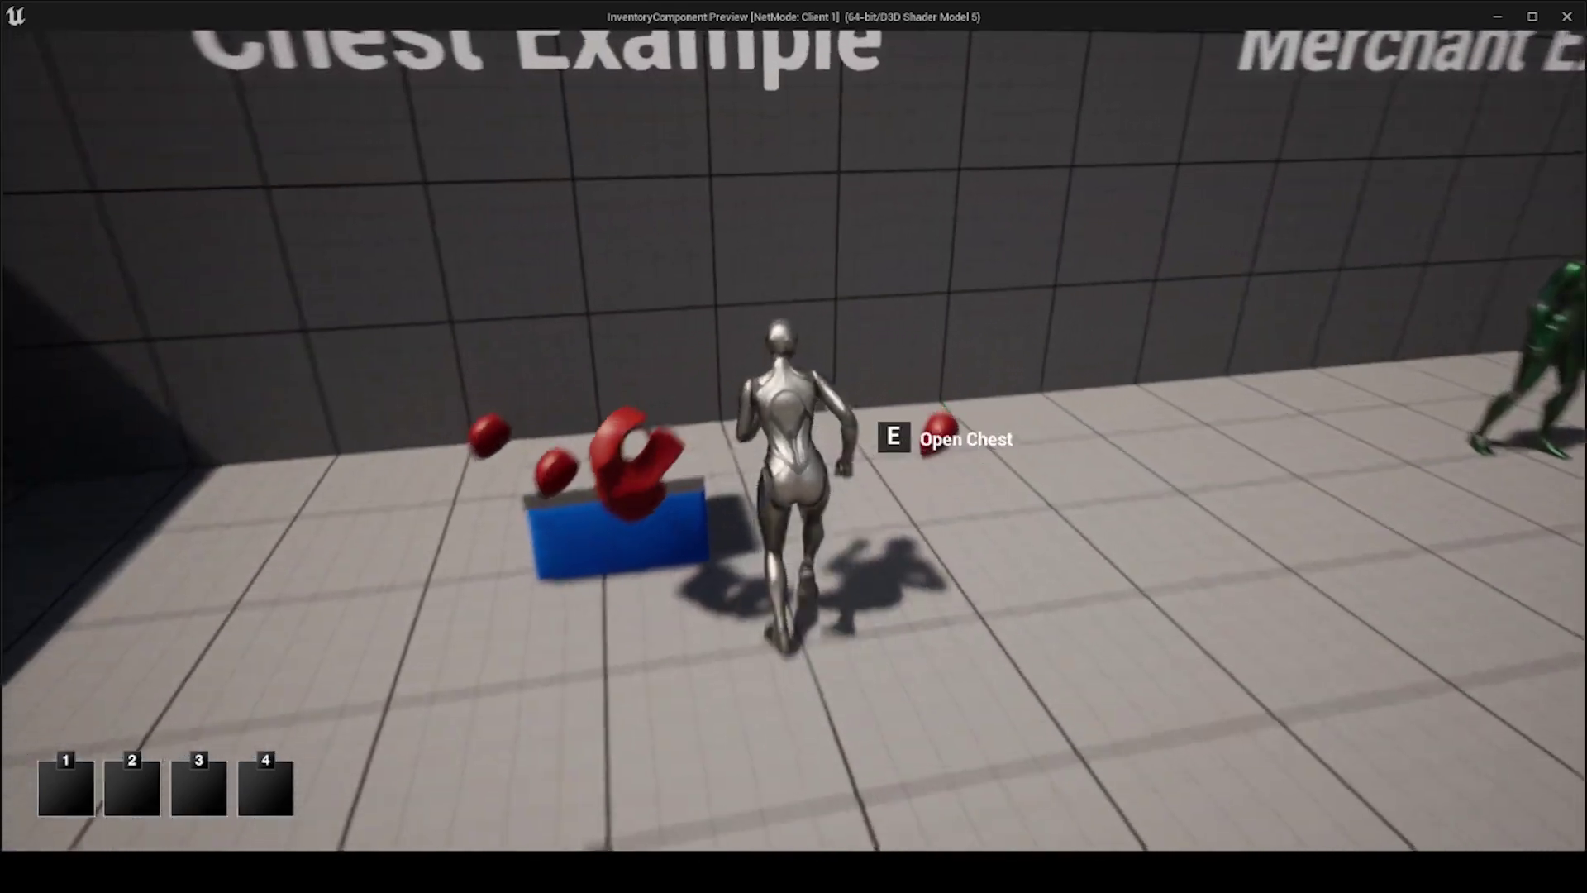
{"action": "key", "text": "e"}
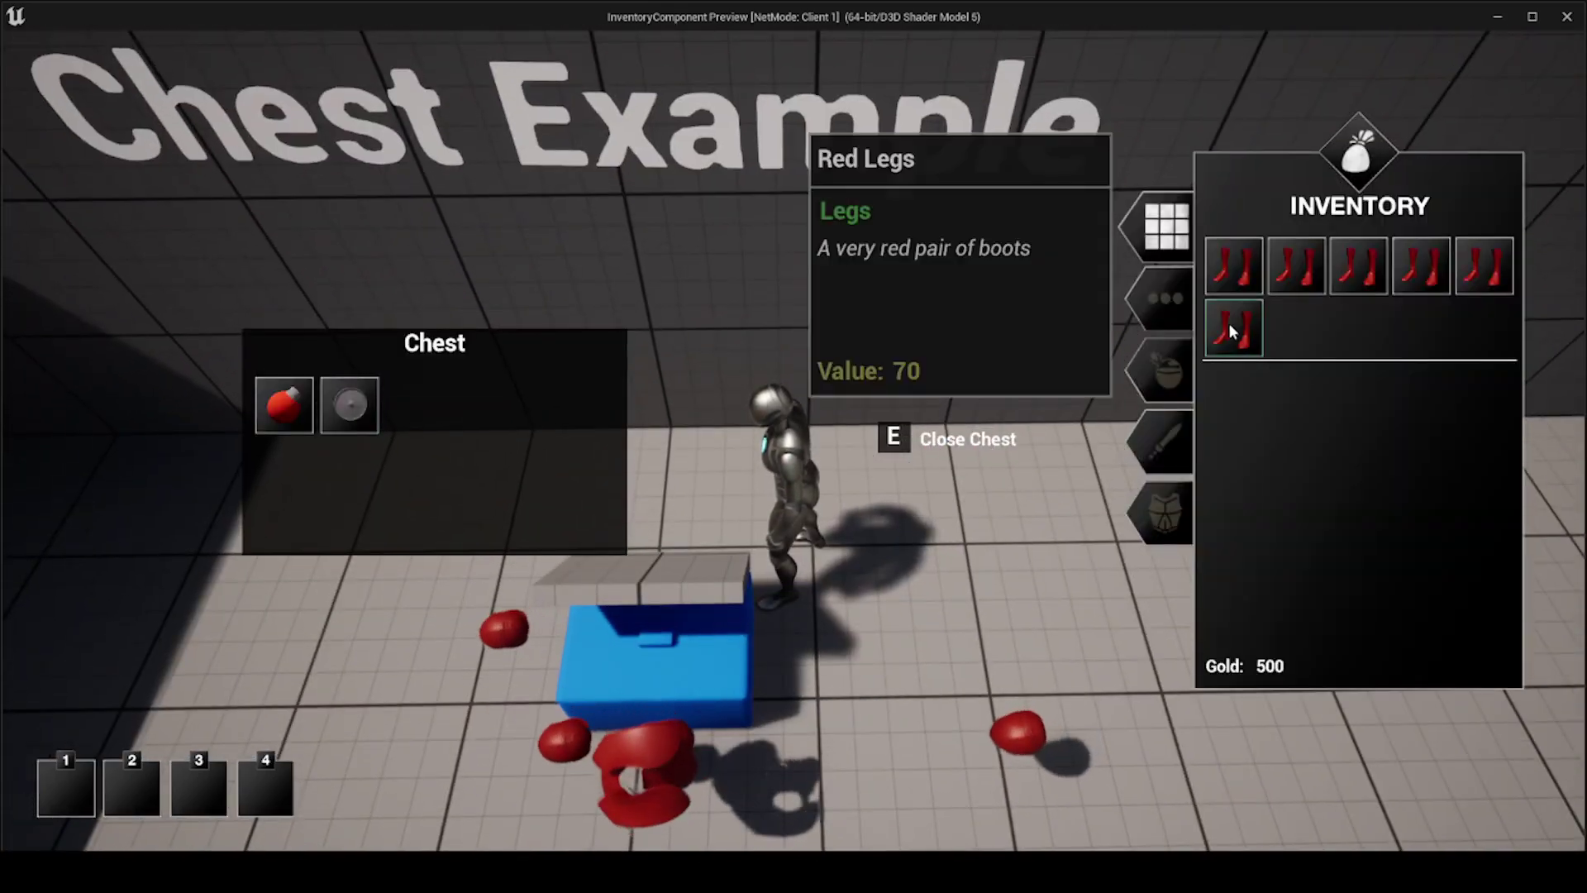
Step: Store three Red Legs boots in the chest, see a fourth refused, and close it
{"action": "right_click", "coordinate": [1230, 326]}
{"action": "left_click", "coordinate": [1263, 335]}
{"action": "right_click", "coordinate": [1250, 264]}
{"action": "left_click", "coordinate": [1260, 270]}
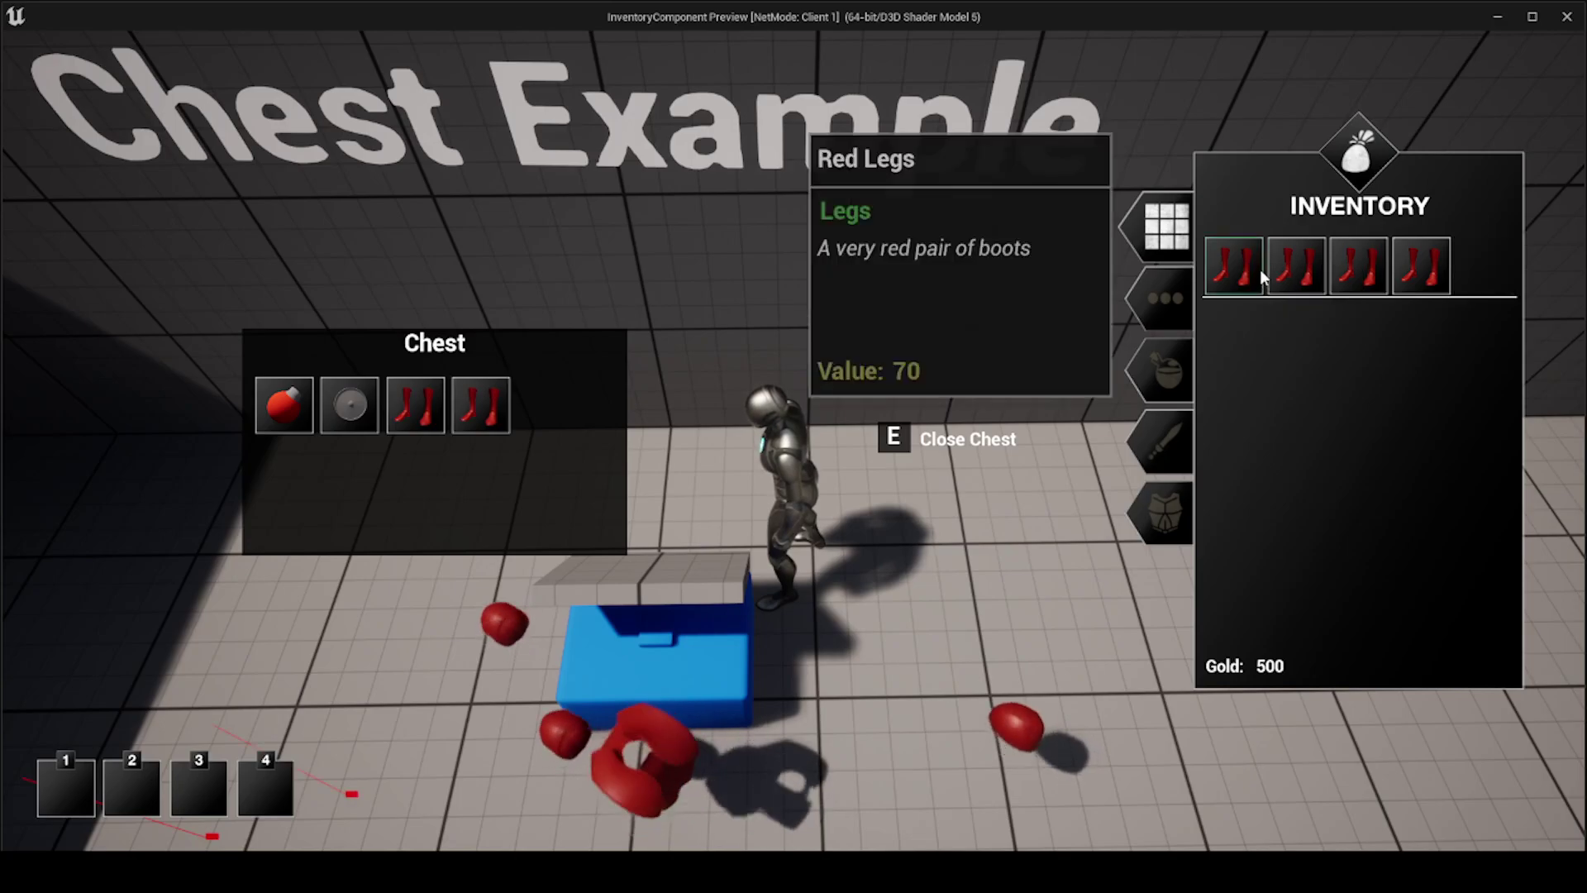
{"action": "right_click", "coordinate": [1262, 269]}
{"action": "left_click", "coordinate": [1268, 283]}
{"action": "right_click", "coordinate": [1245, 266]}
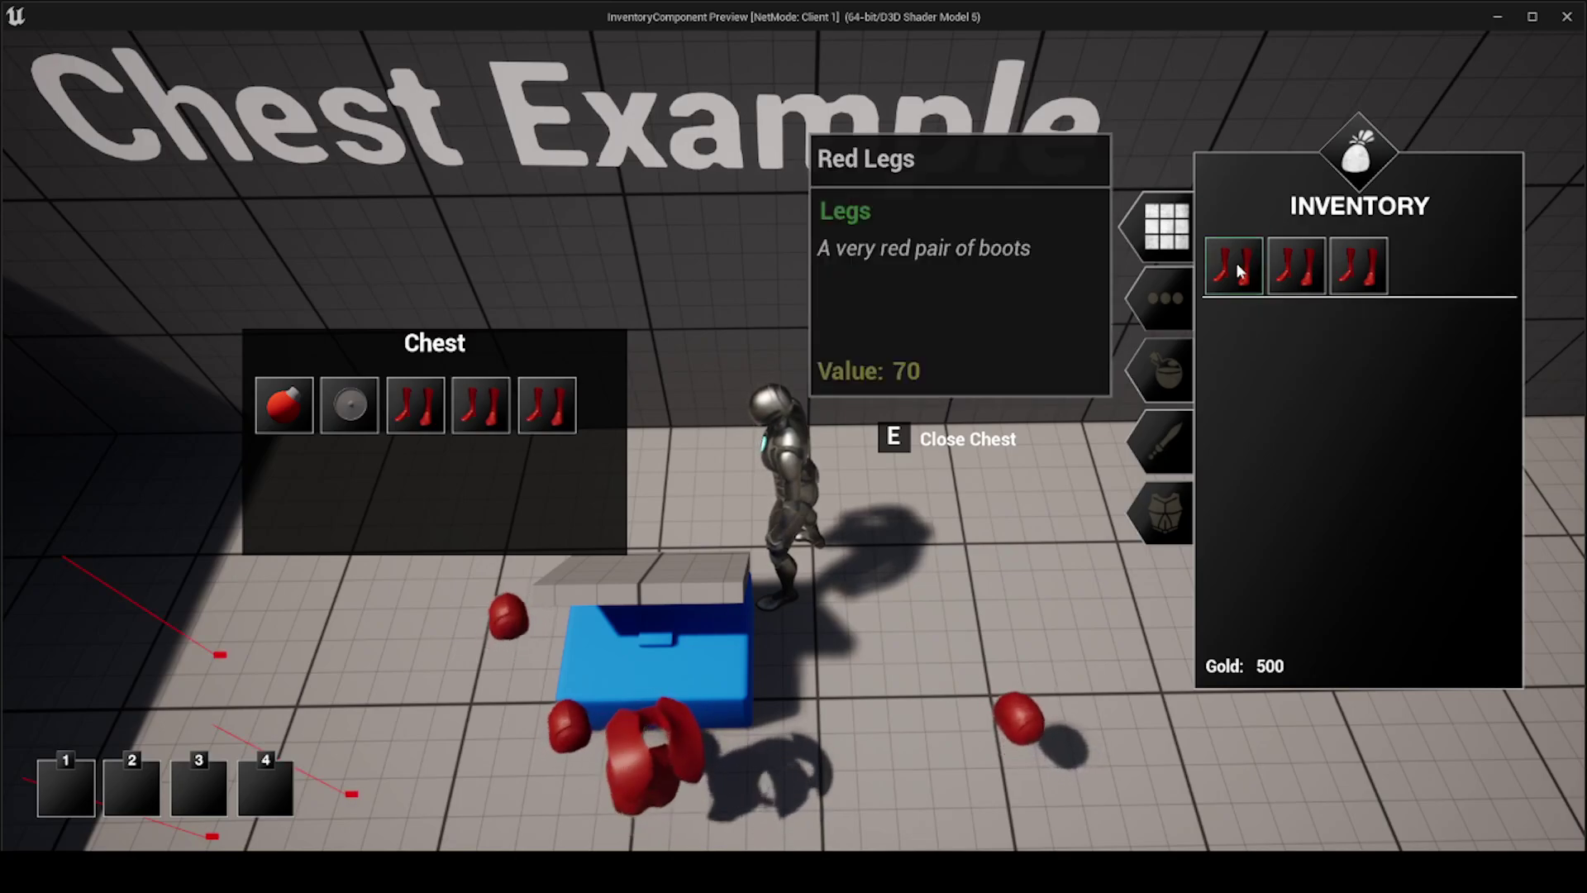
{"action": "right_click", "coordinate": [1240, 272]}
{"action": "left_click", "coordinate": [1293, 326]}
{"action": "key", "text": "e"}
Step: Walk the character across the arena toward the weapon wall
{"action": "key", "text": "w"}
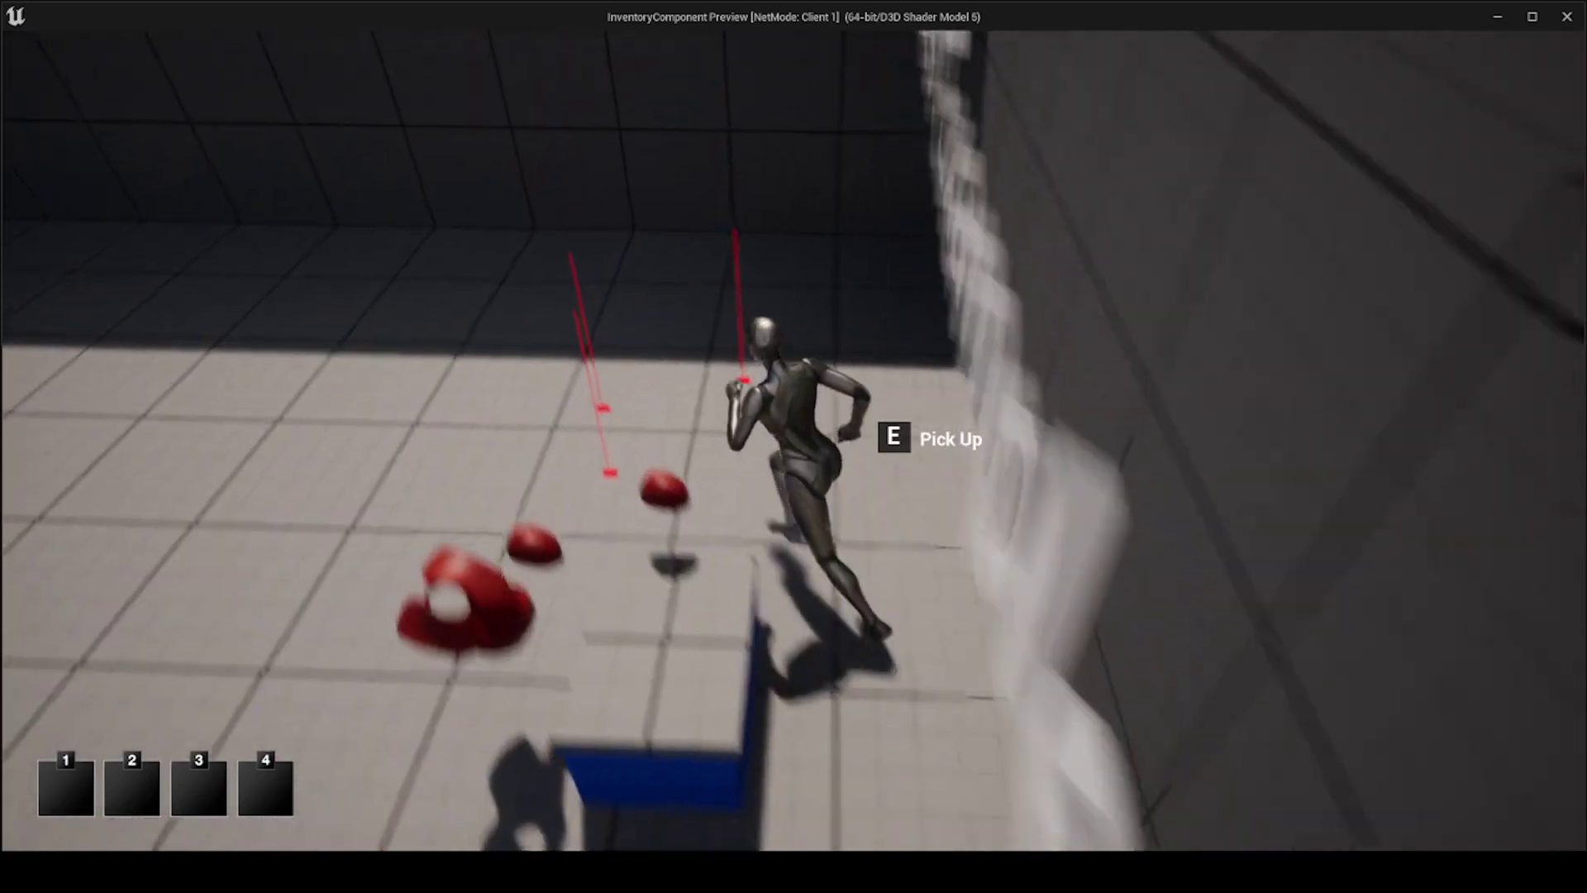
{"action": "key", "text": "w"}
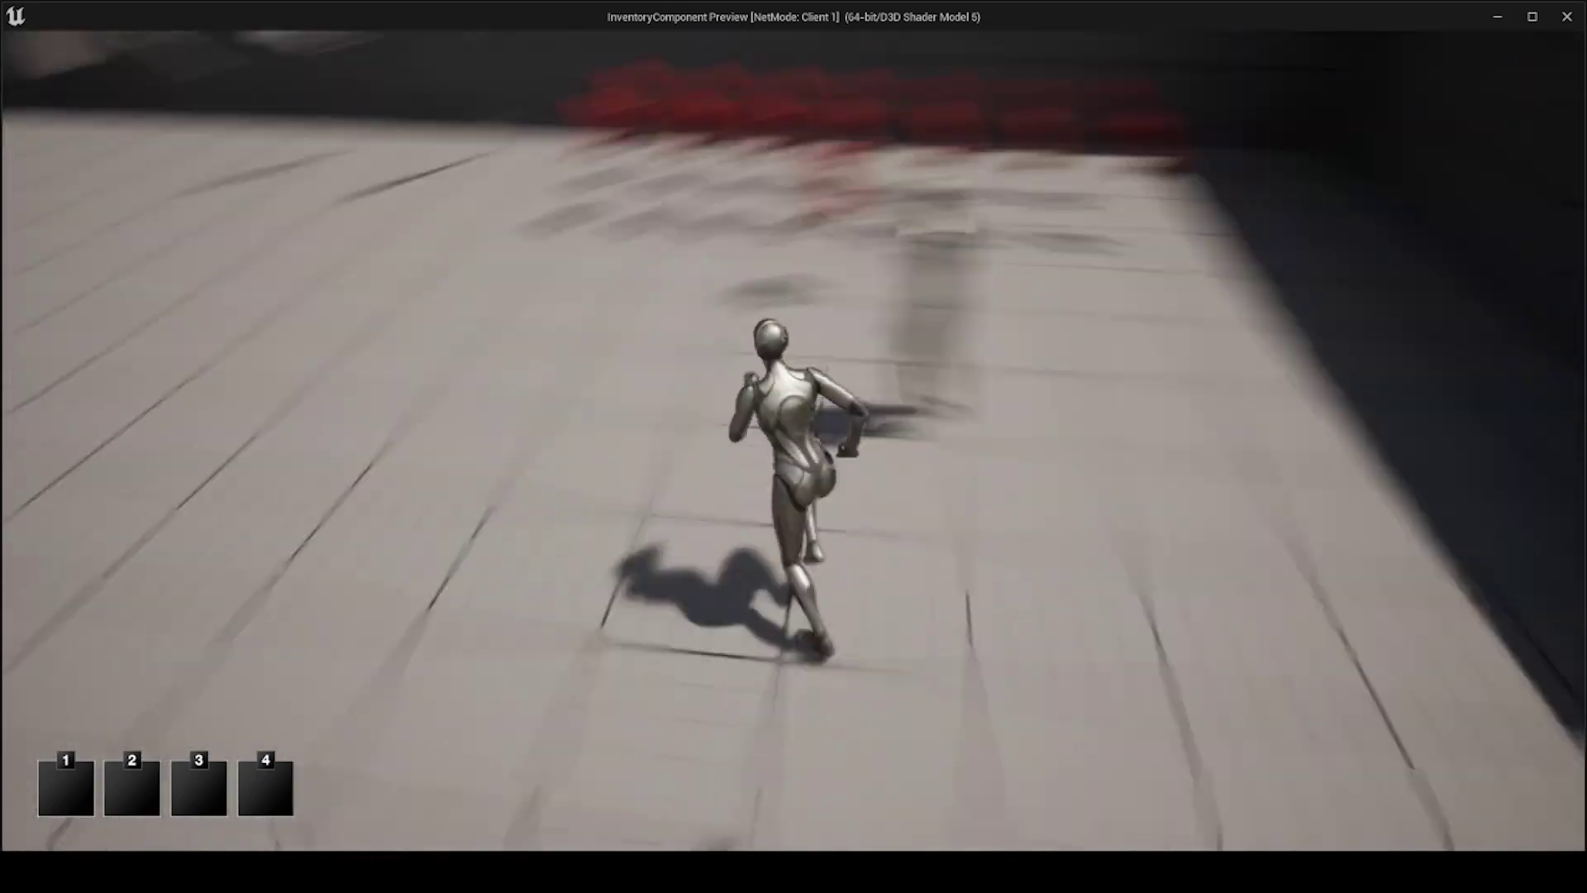
{"action": "key", "text": "s"}
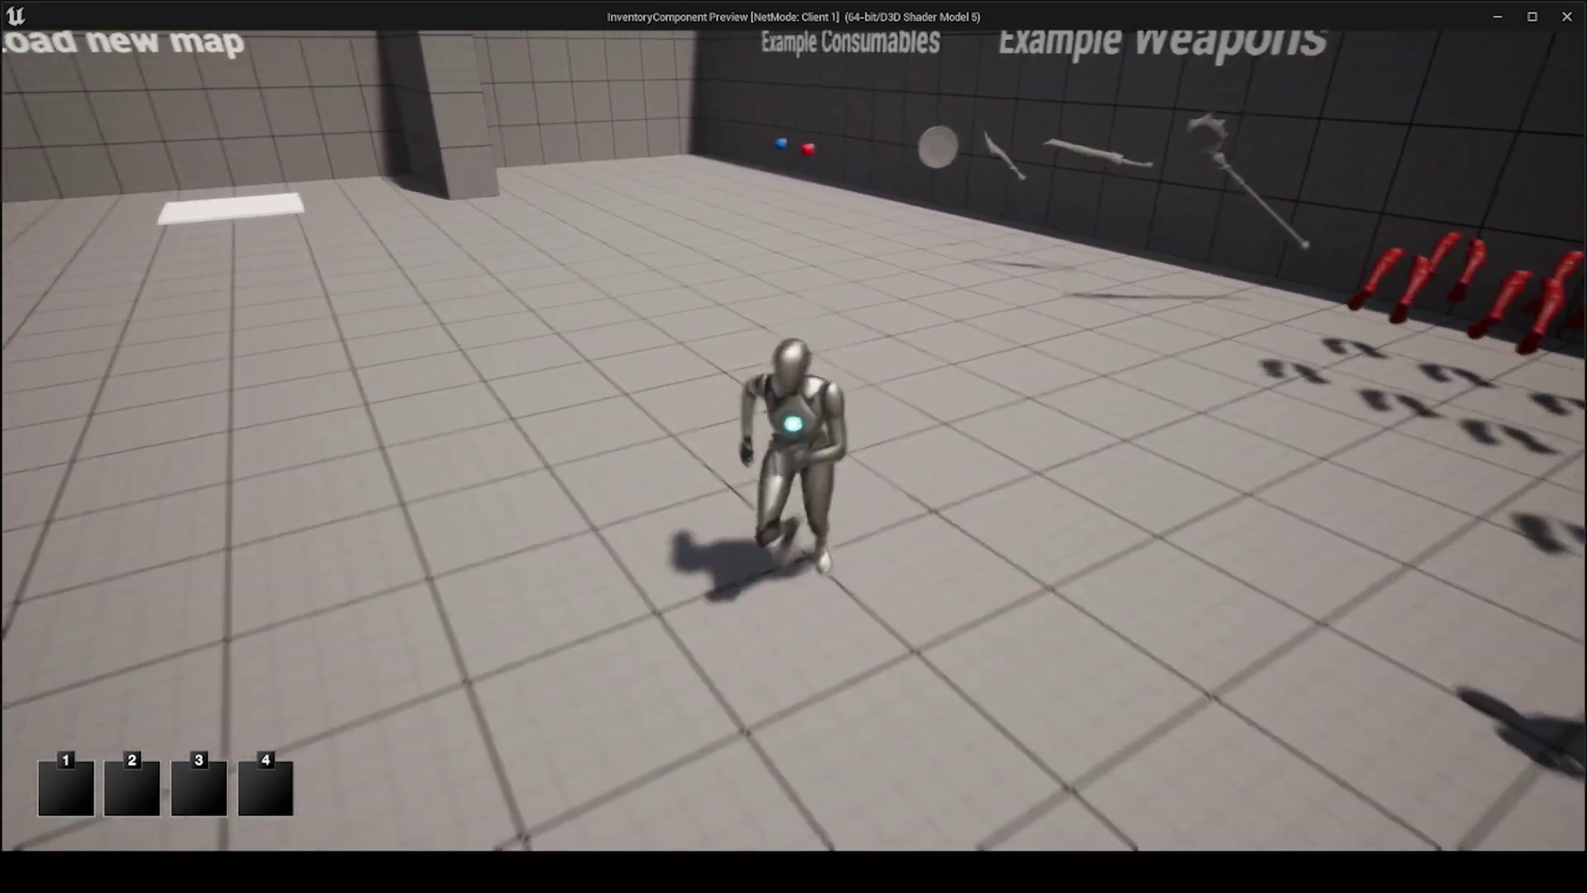
{"action": "key", "text": "w"}
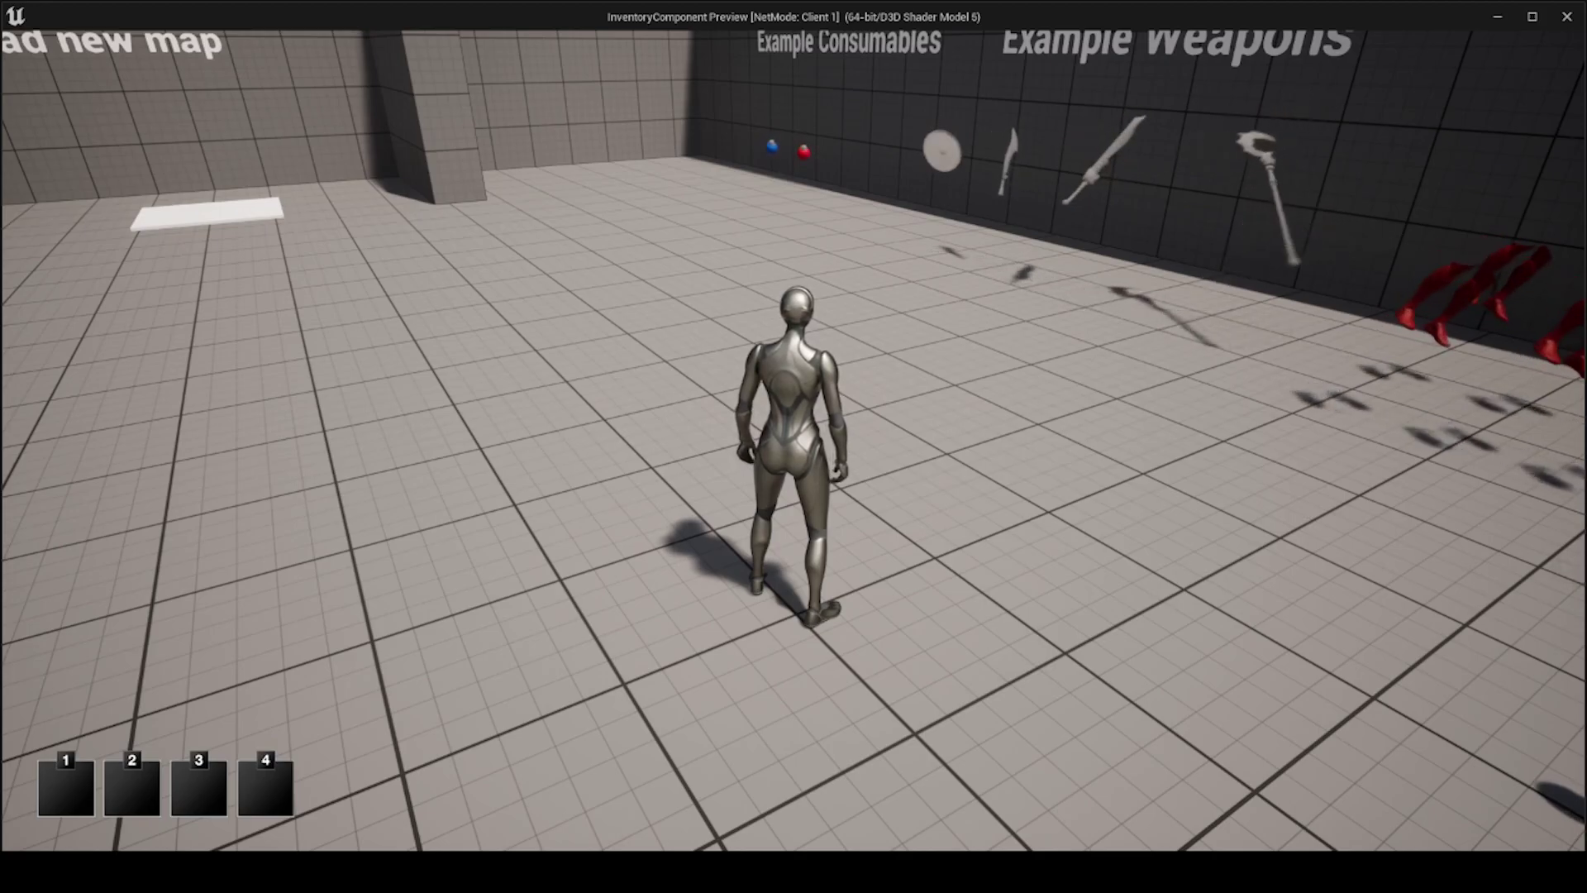
{"action": "key", "text": "w"}
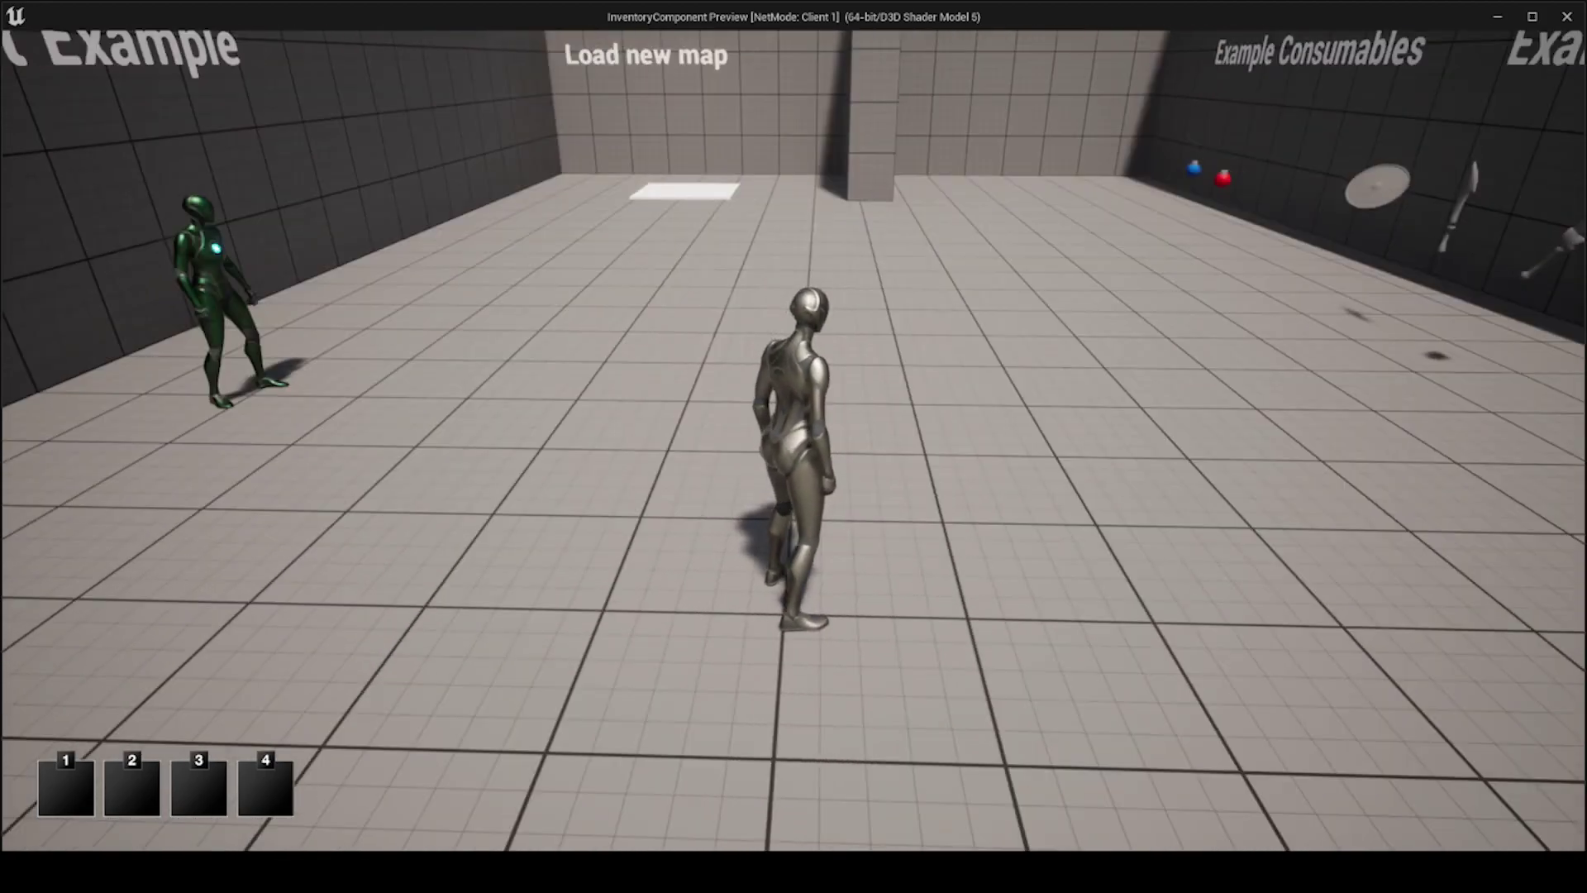